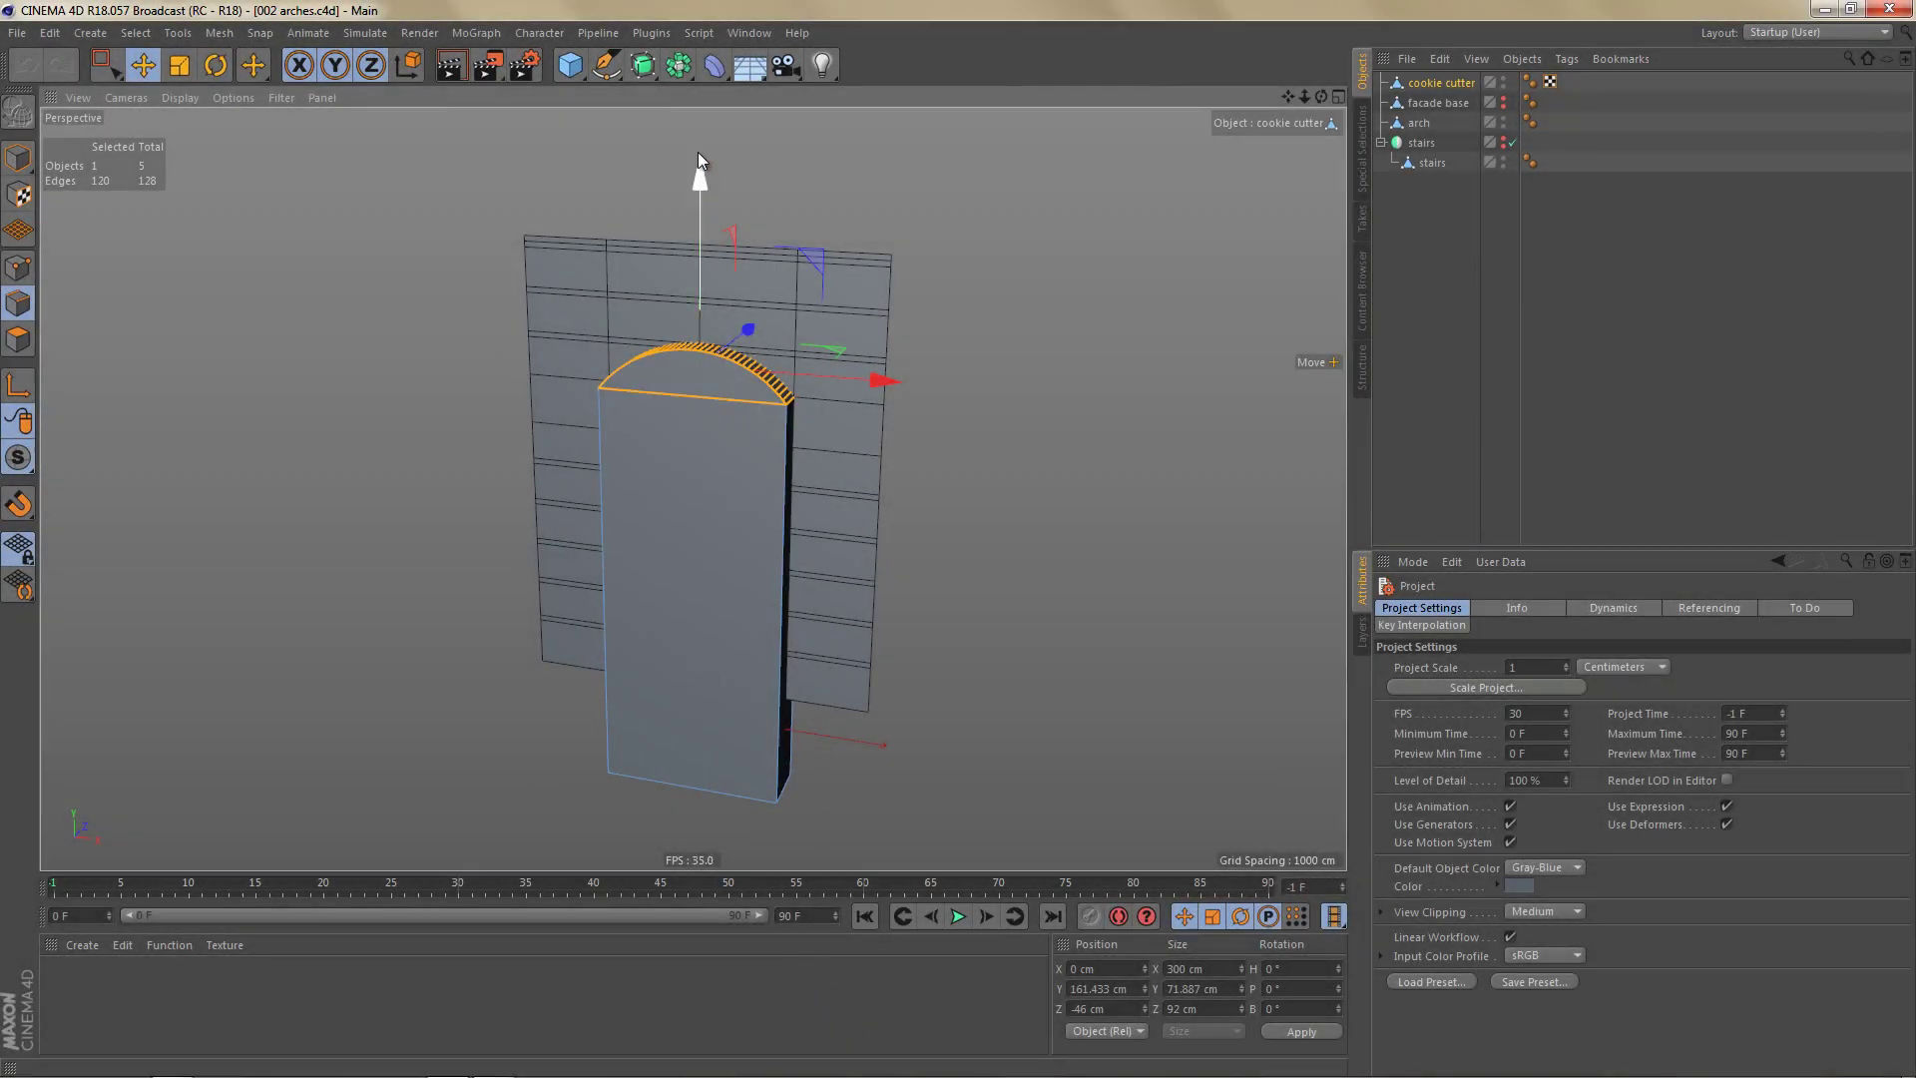
Create a Boole object that subtracts the cookie cutter from the arch, and place it at the end of the object list.
click(678, 65)
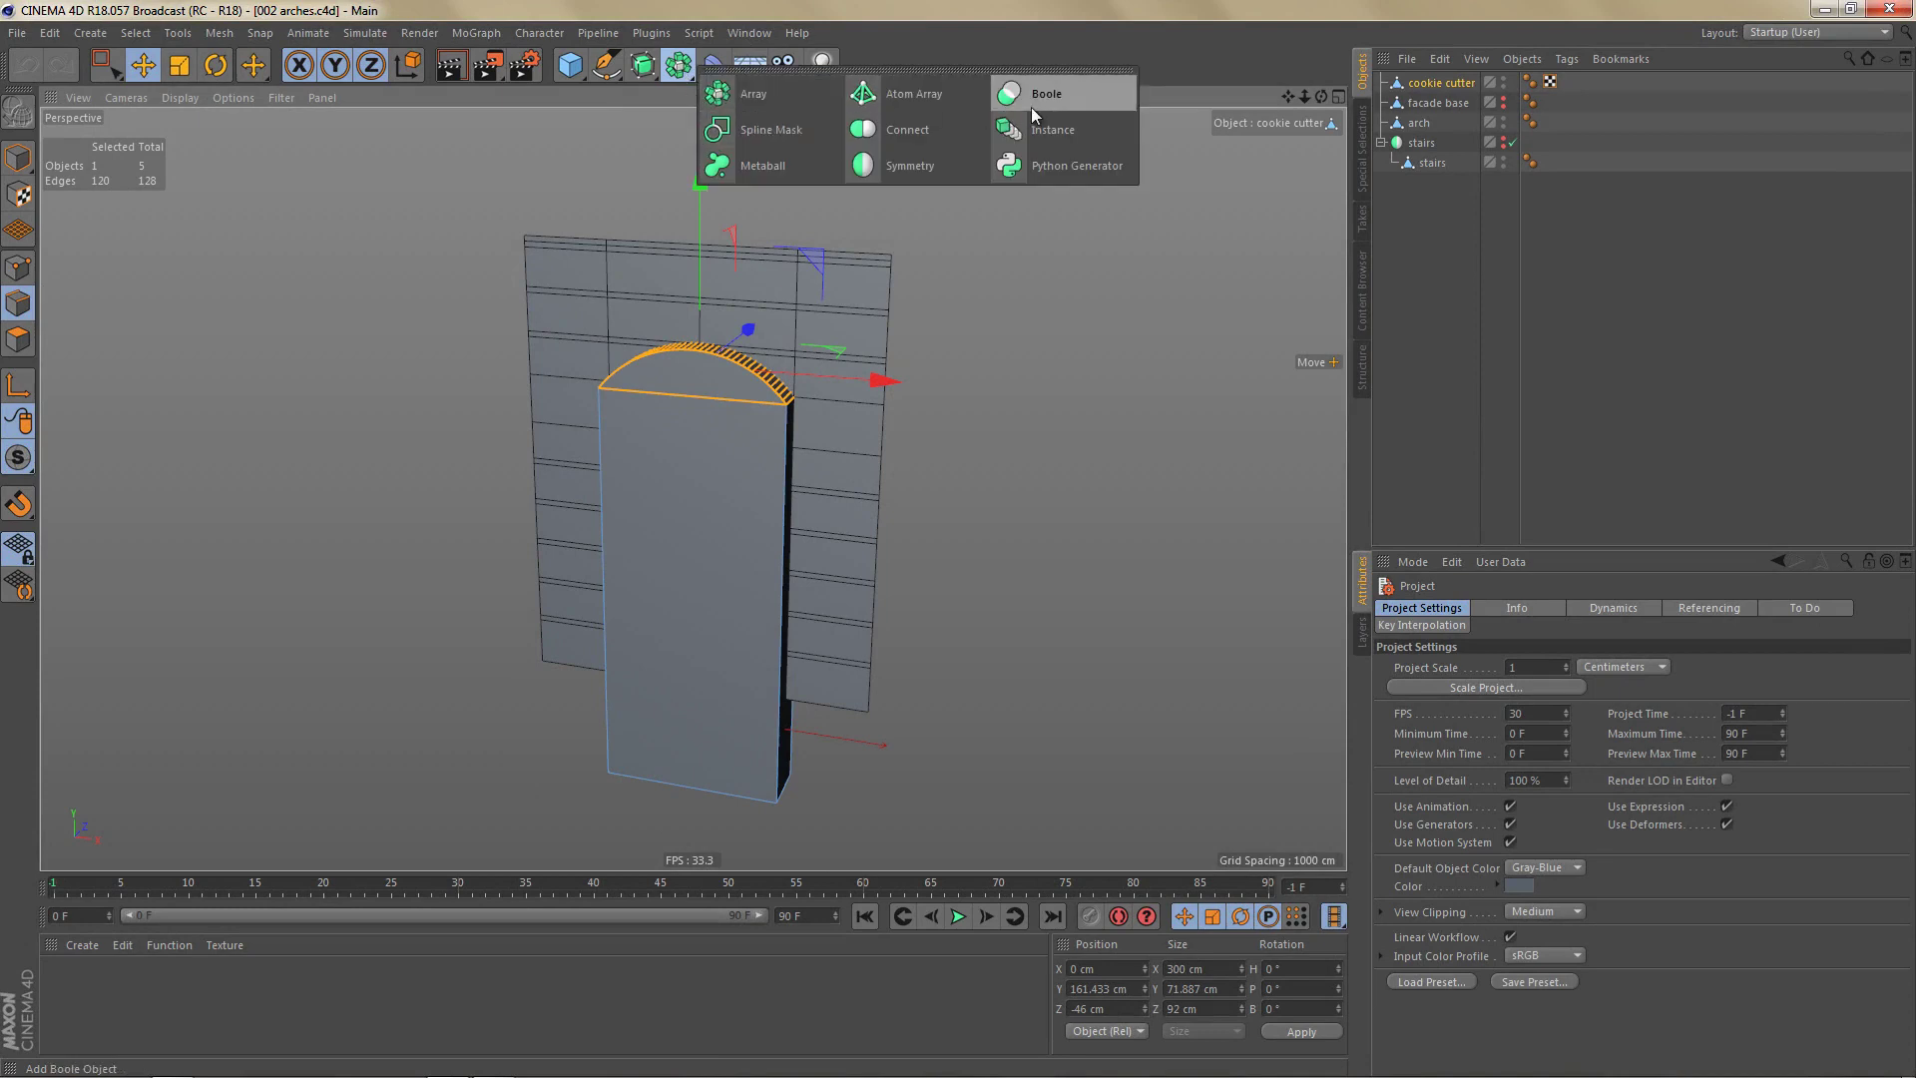
click(1076, 104)
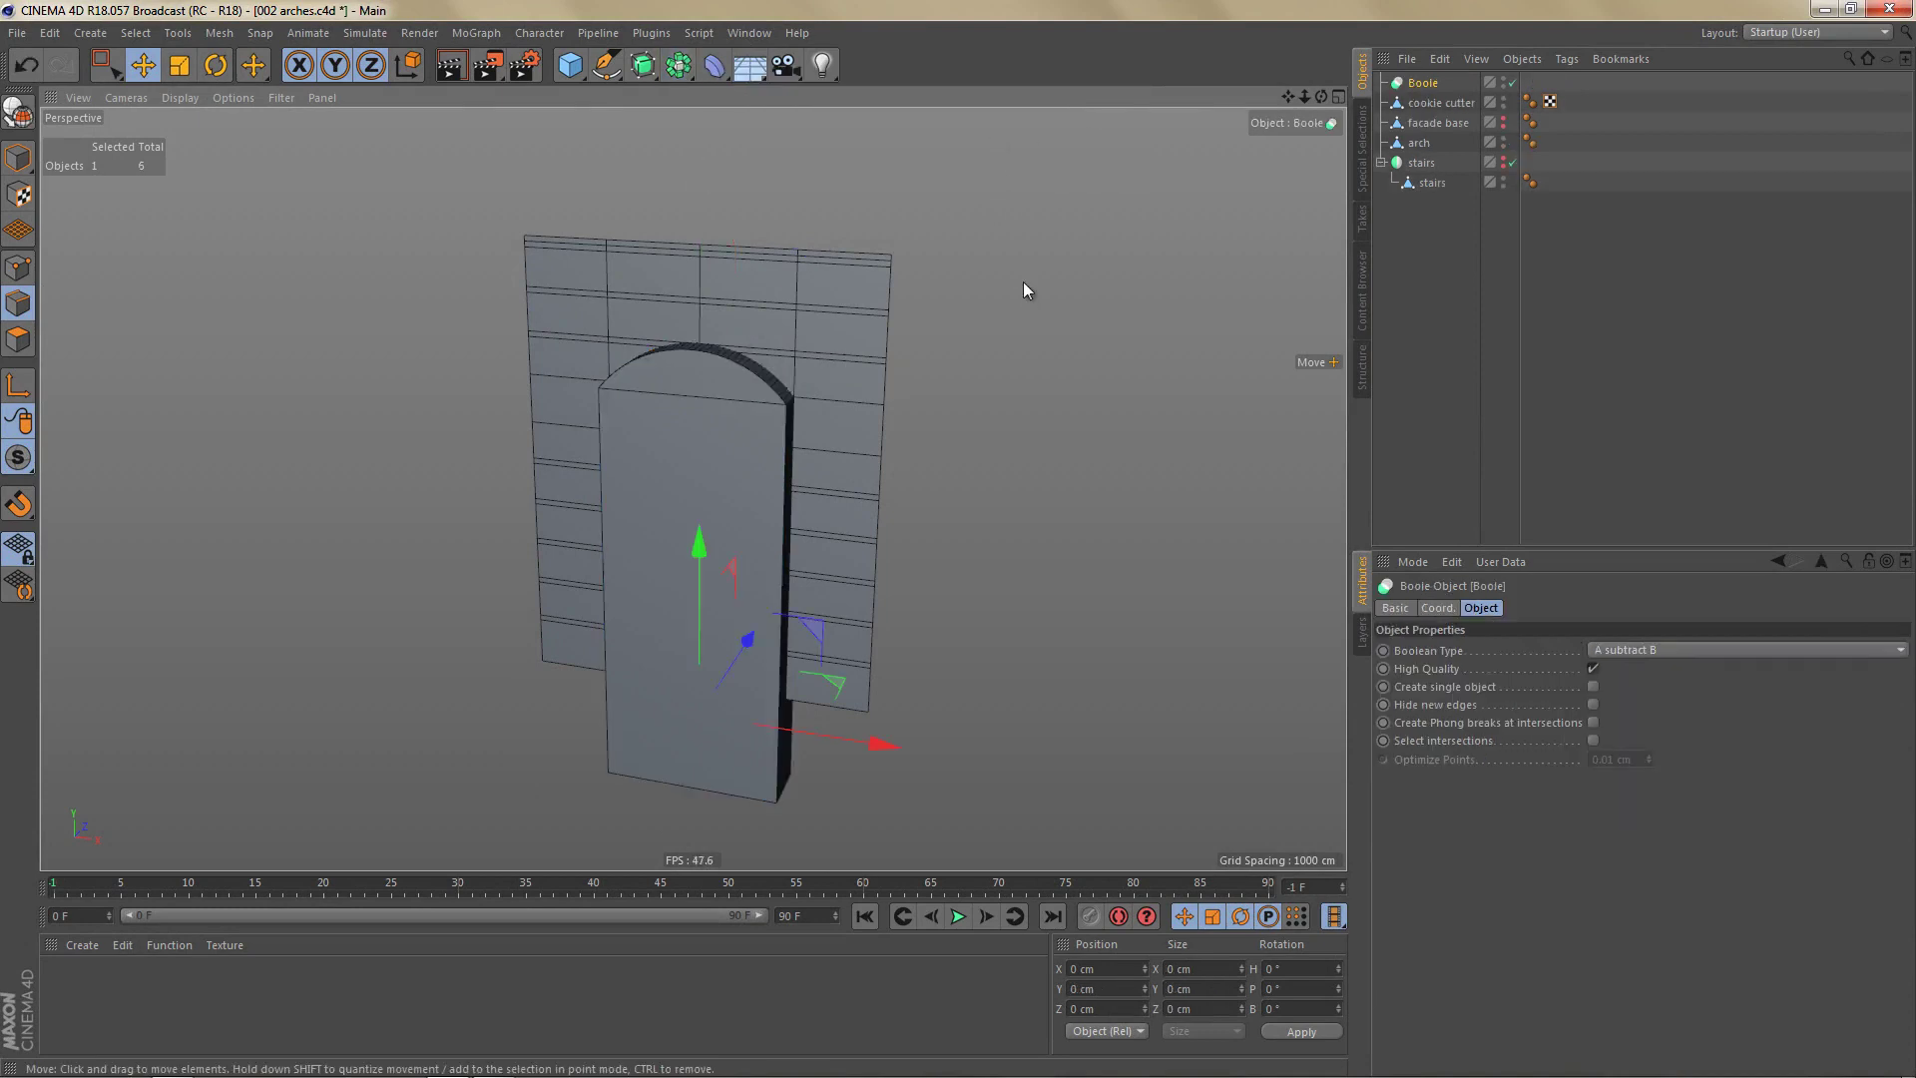
mouse_move(1419, 142)
mouse_down()
mouse_move(1426, 83)
mouse_move(1428, 118)
mouse_up()
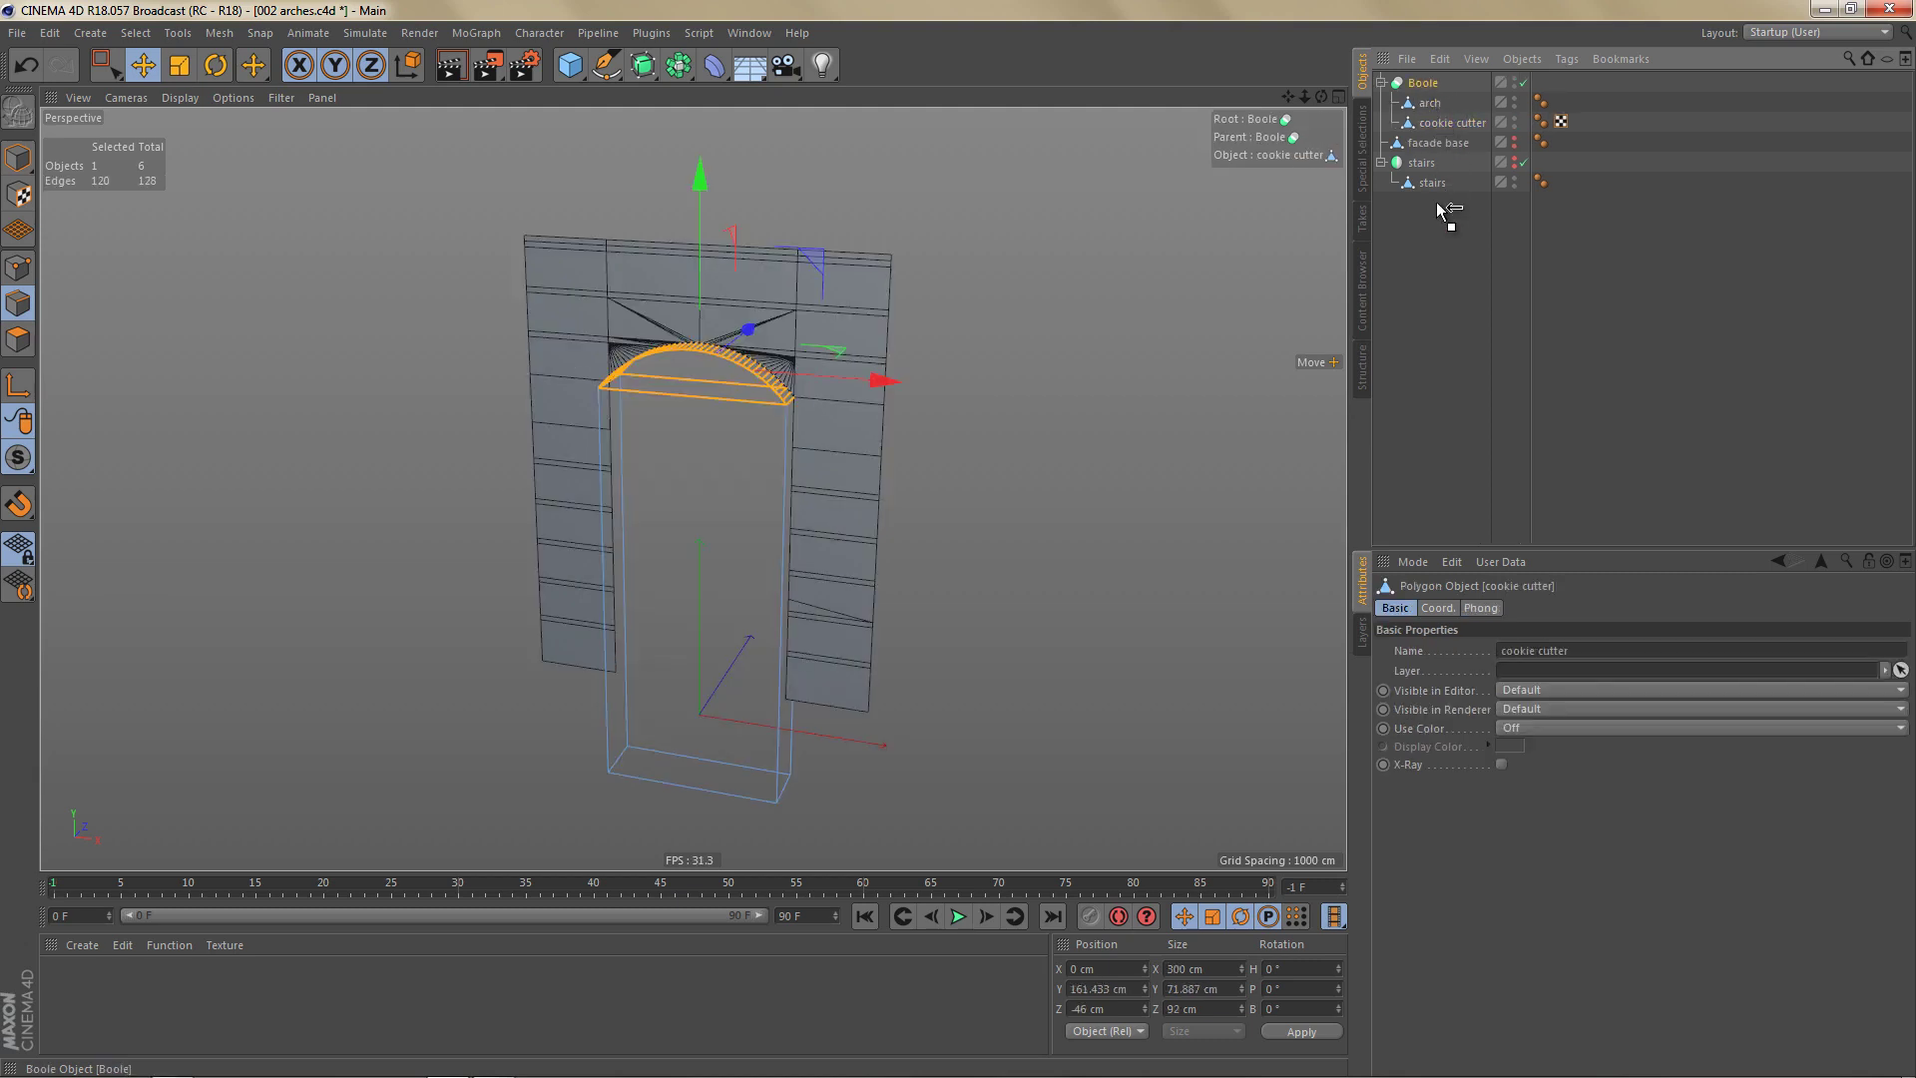
drag(1444, 302, 1444, 304)
scroll(738, 321, up, 6)
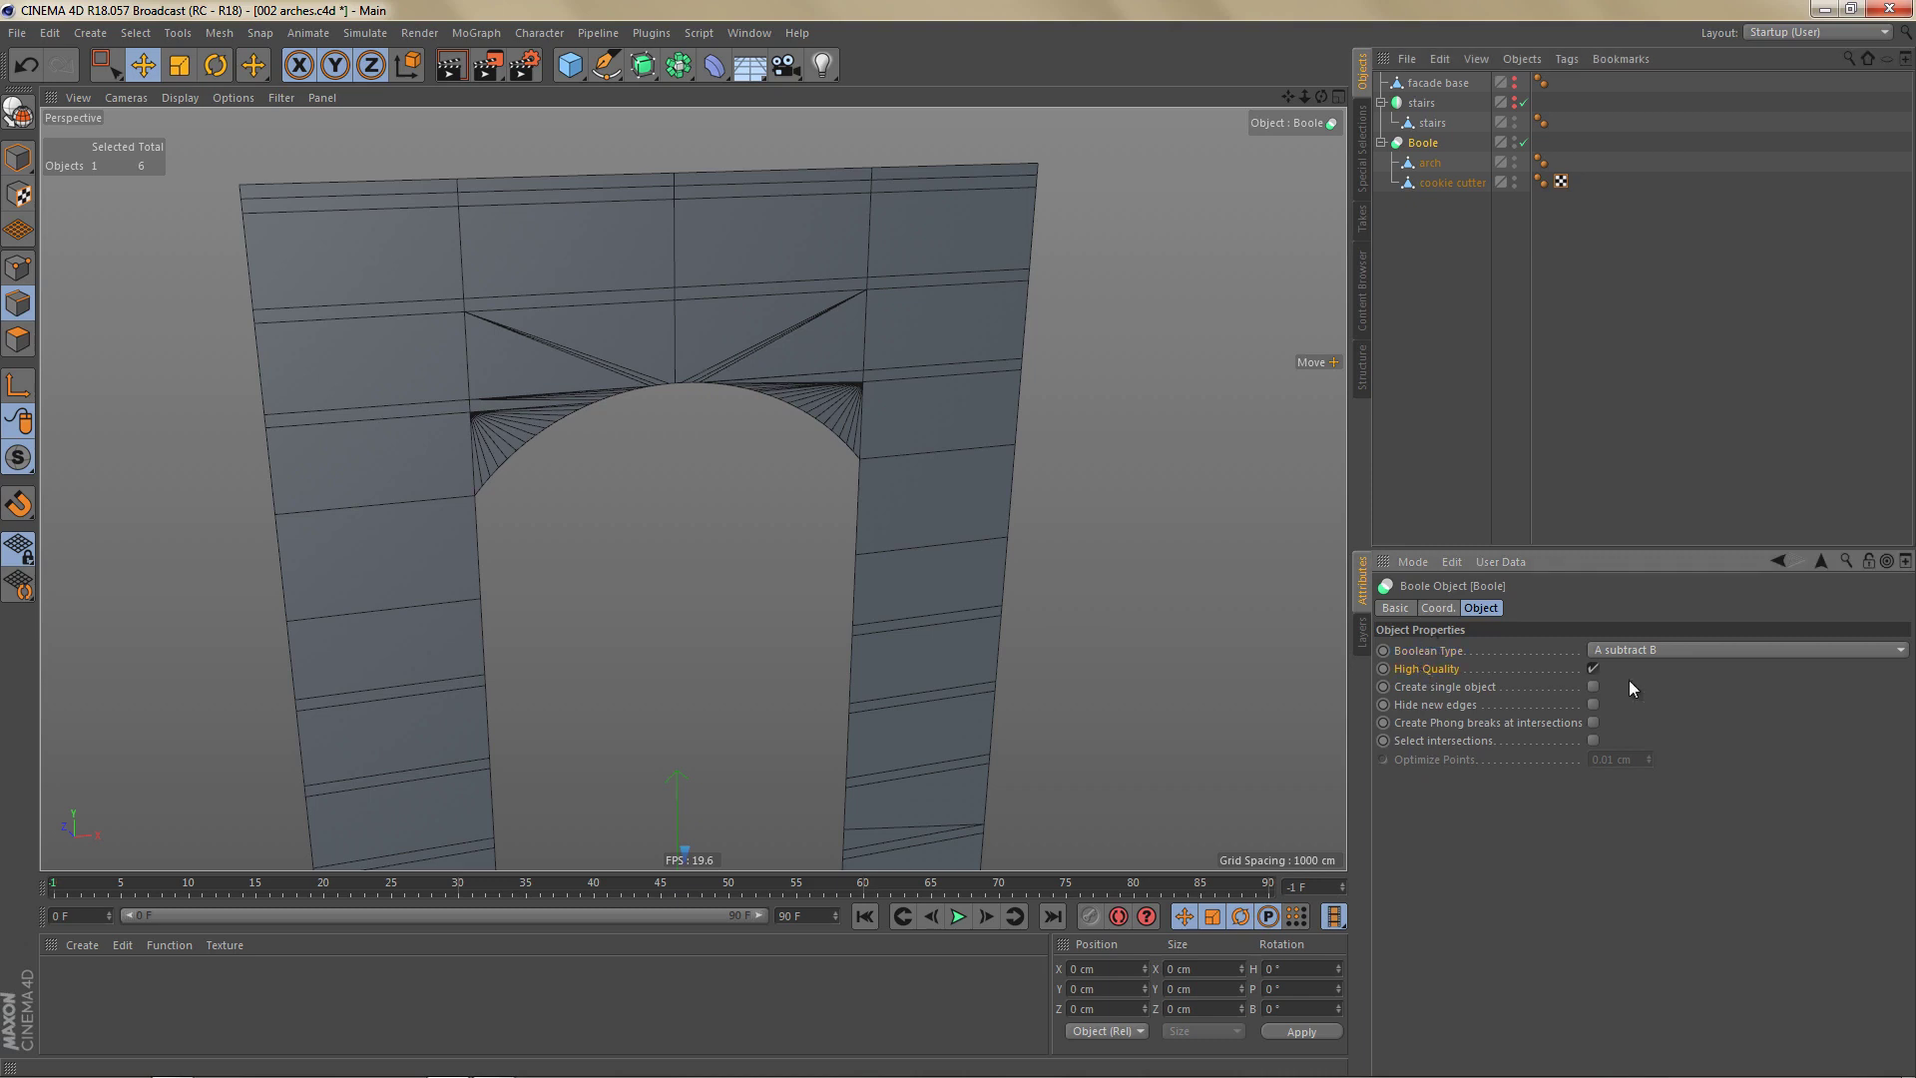
Compare the mesh around the arched opening with the Boole's High Quality option turned off and back on.
click(1593, 669)
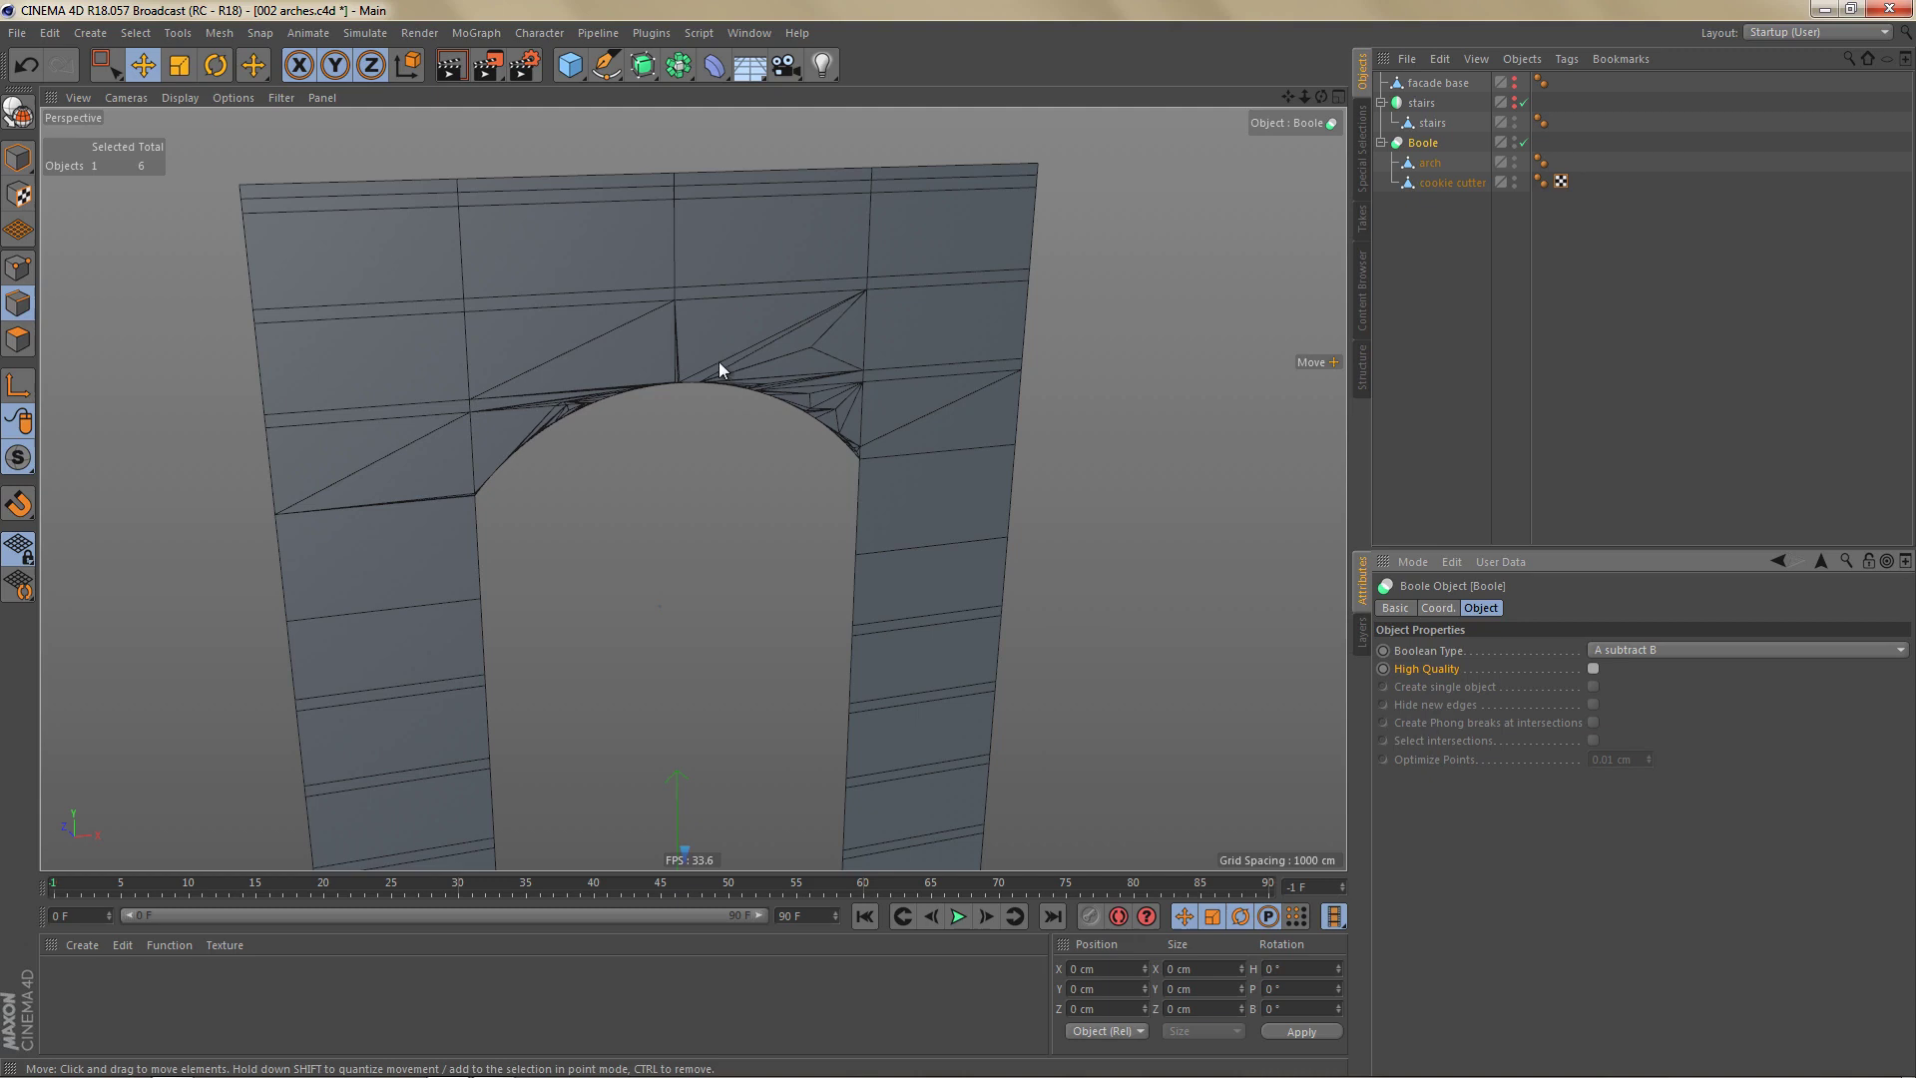
scroll(718, 367, up, 4)
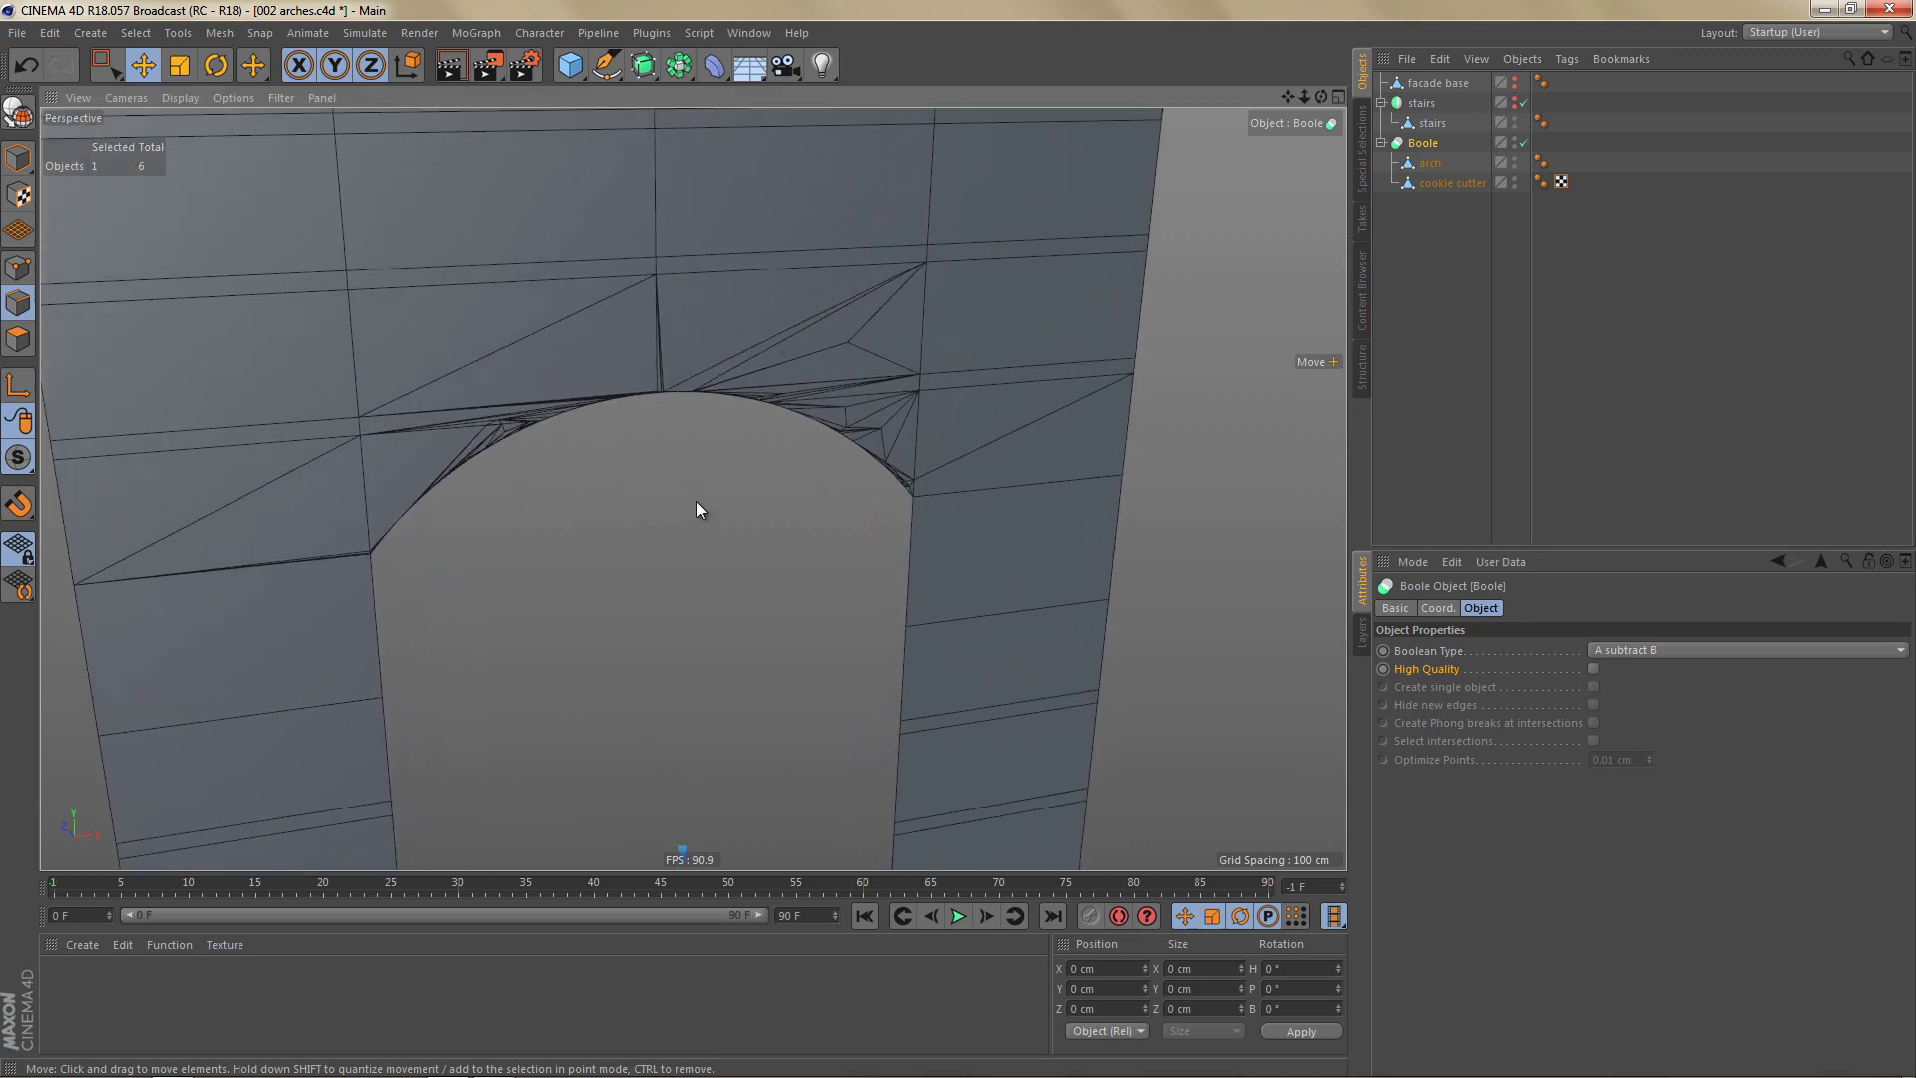
click(1592, 668)
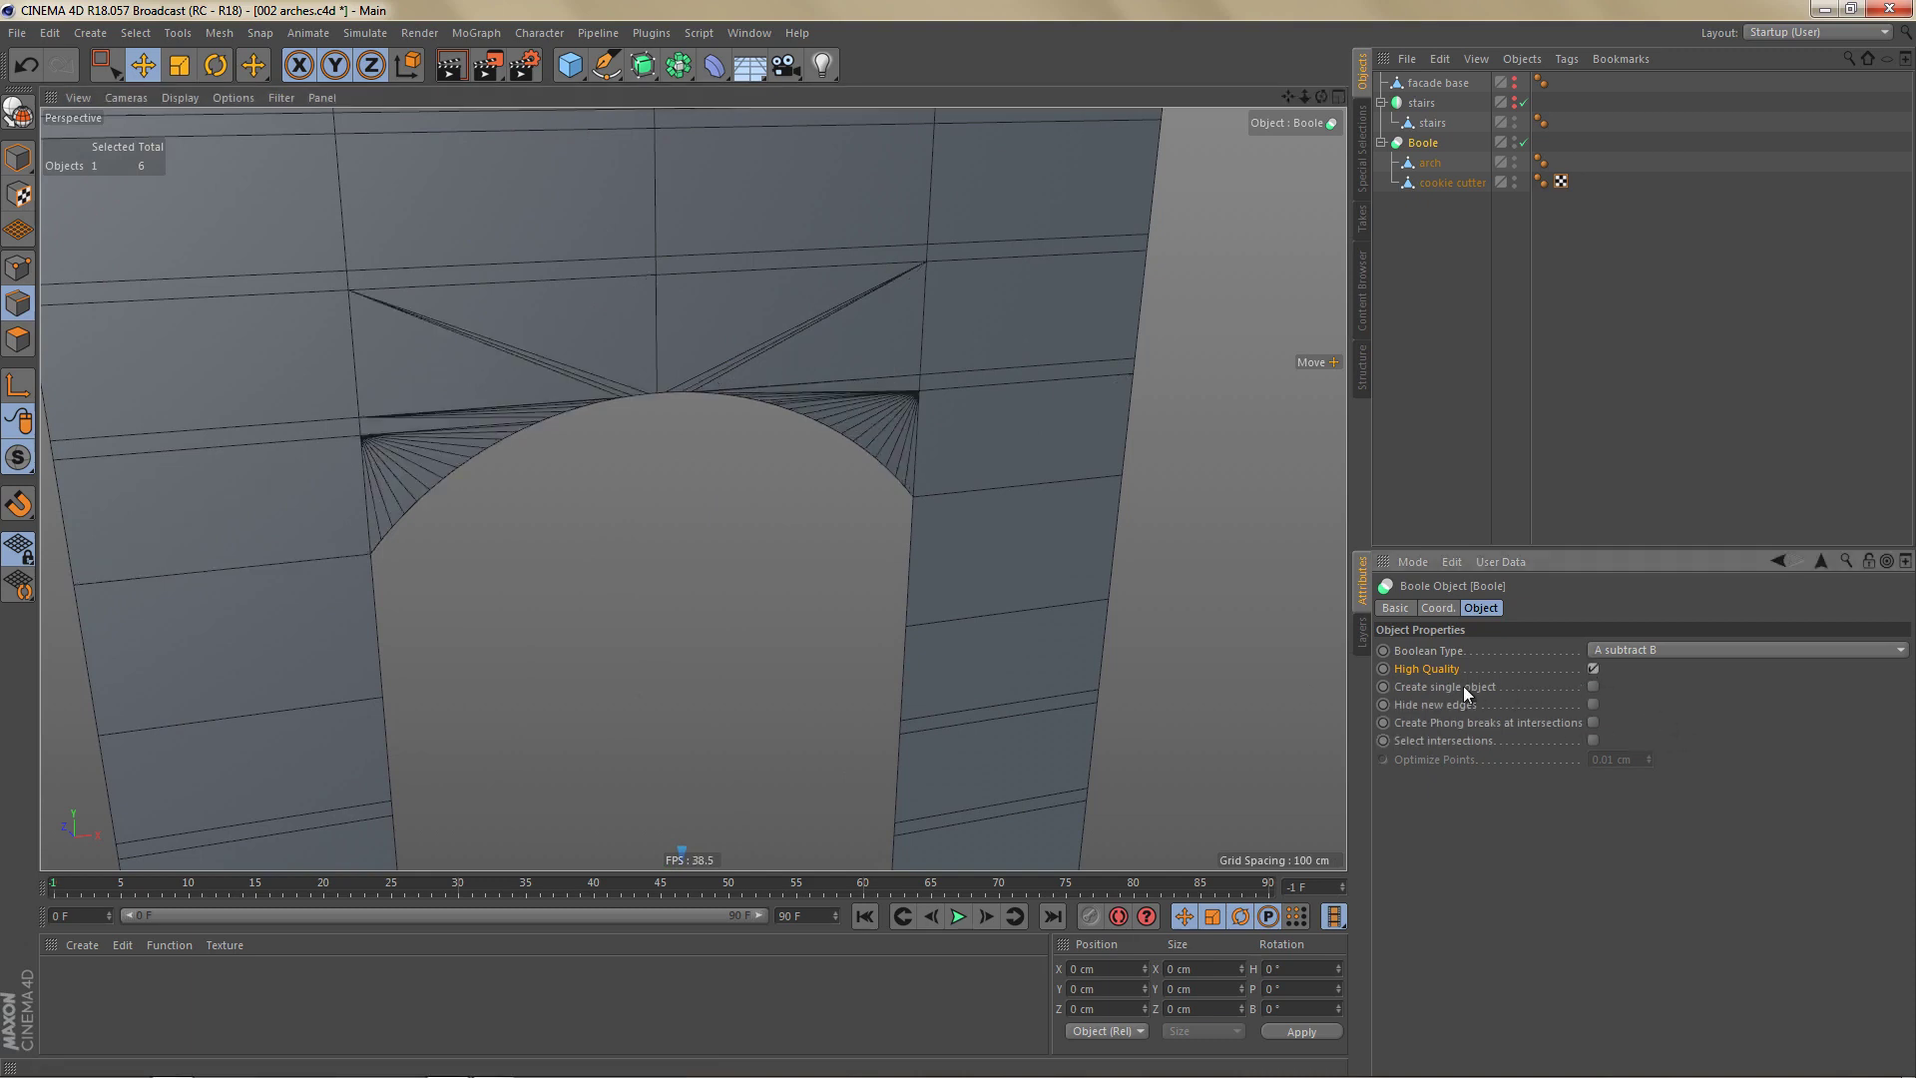
Enable Create single object and Hide new edges on the Boole, and convert it to an editable object.
click(1593, 687)
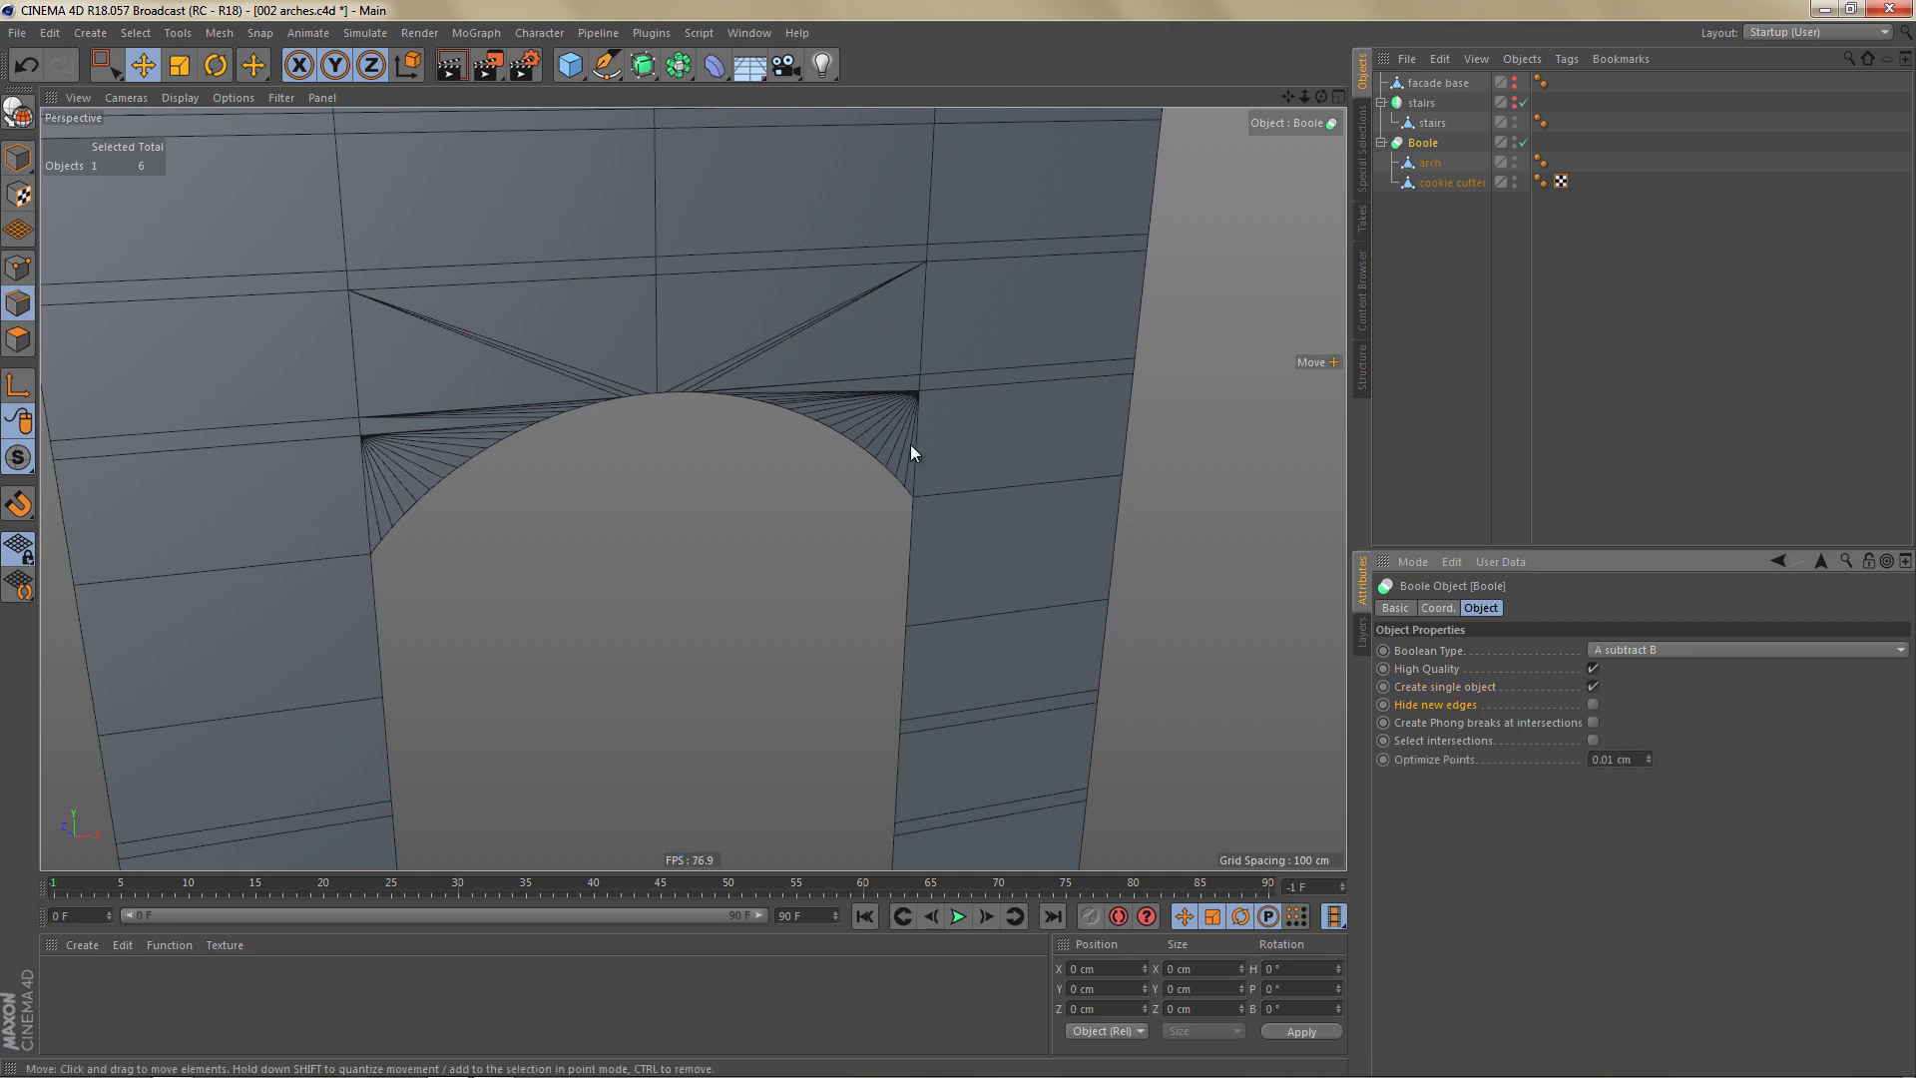
click(1592, 704)
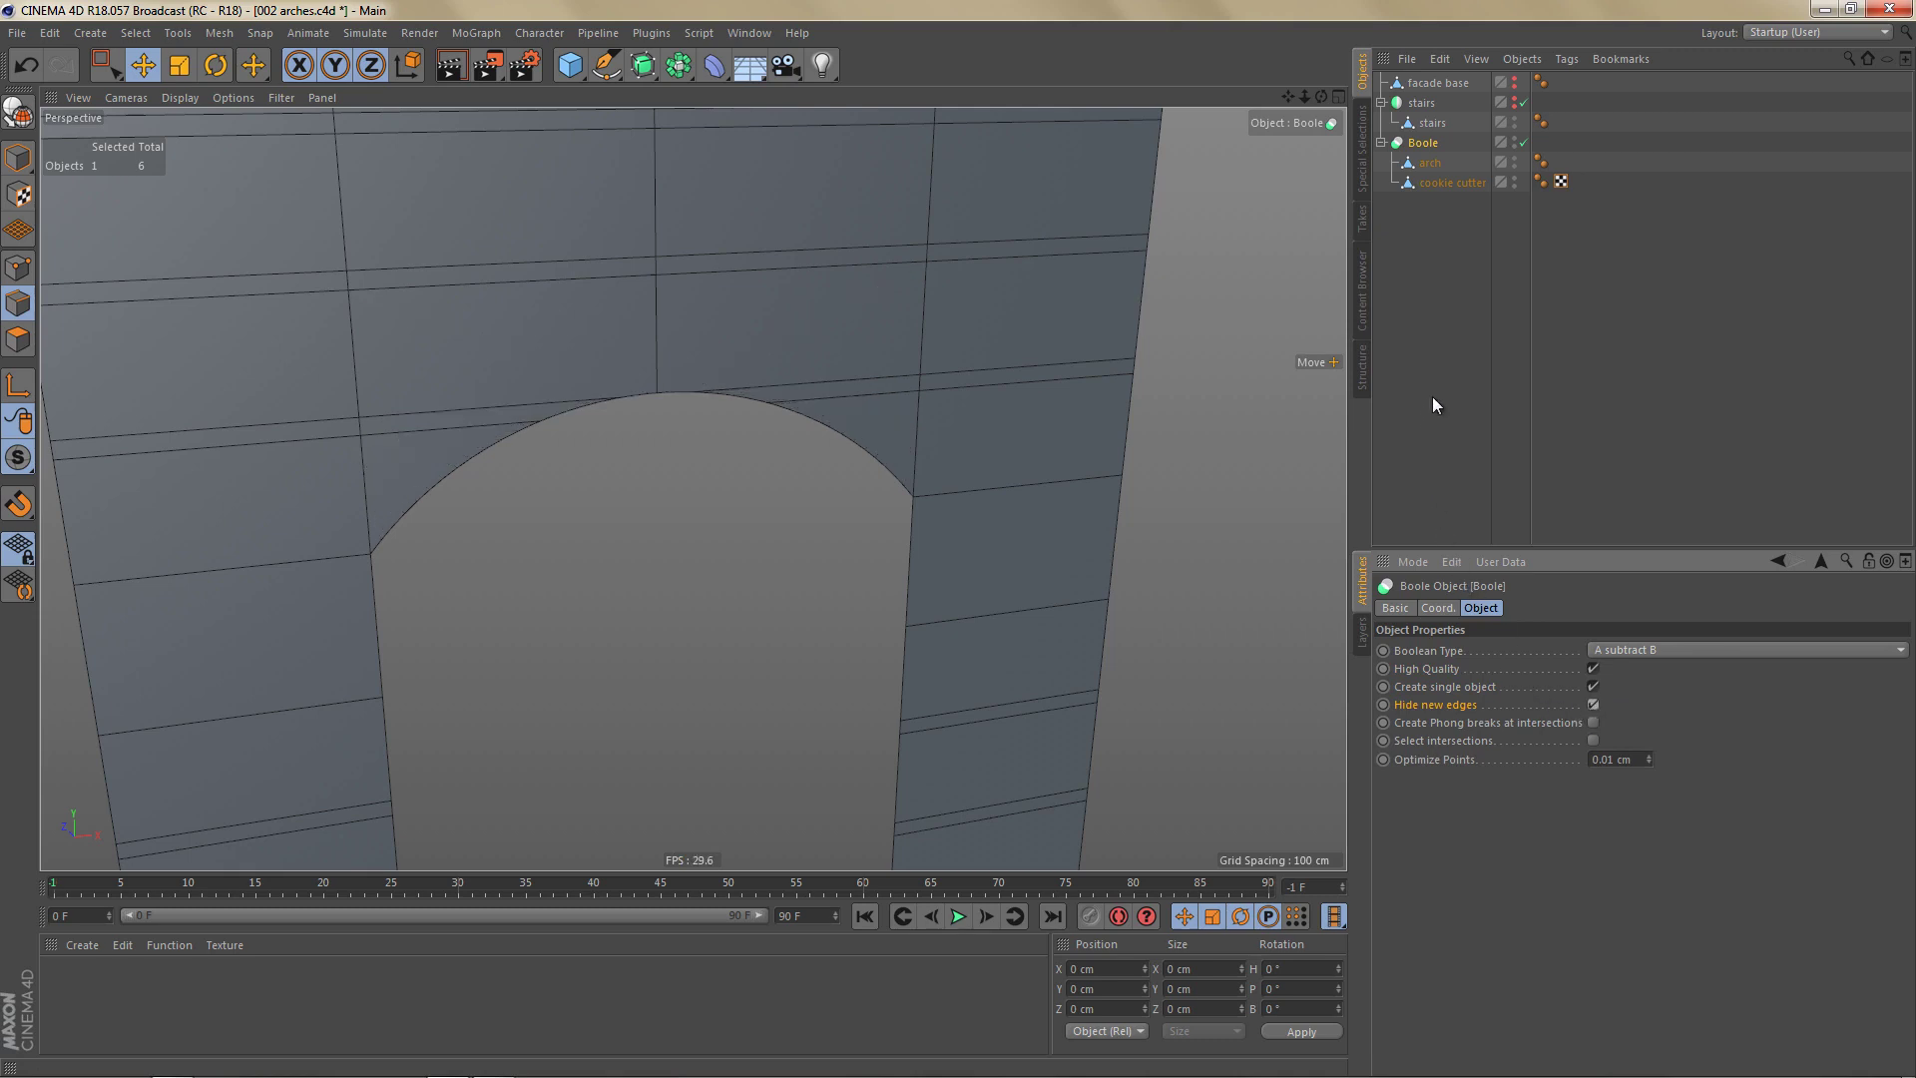
key(c)
Take the merged mesh out of the Boole group and rename it arch.
click(1380, 143)
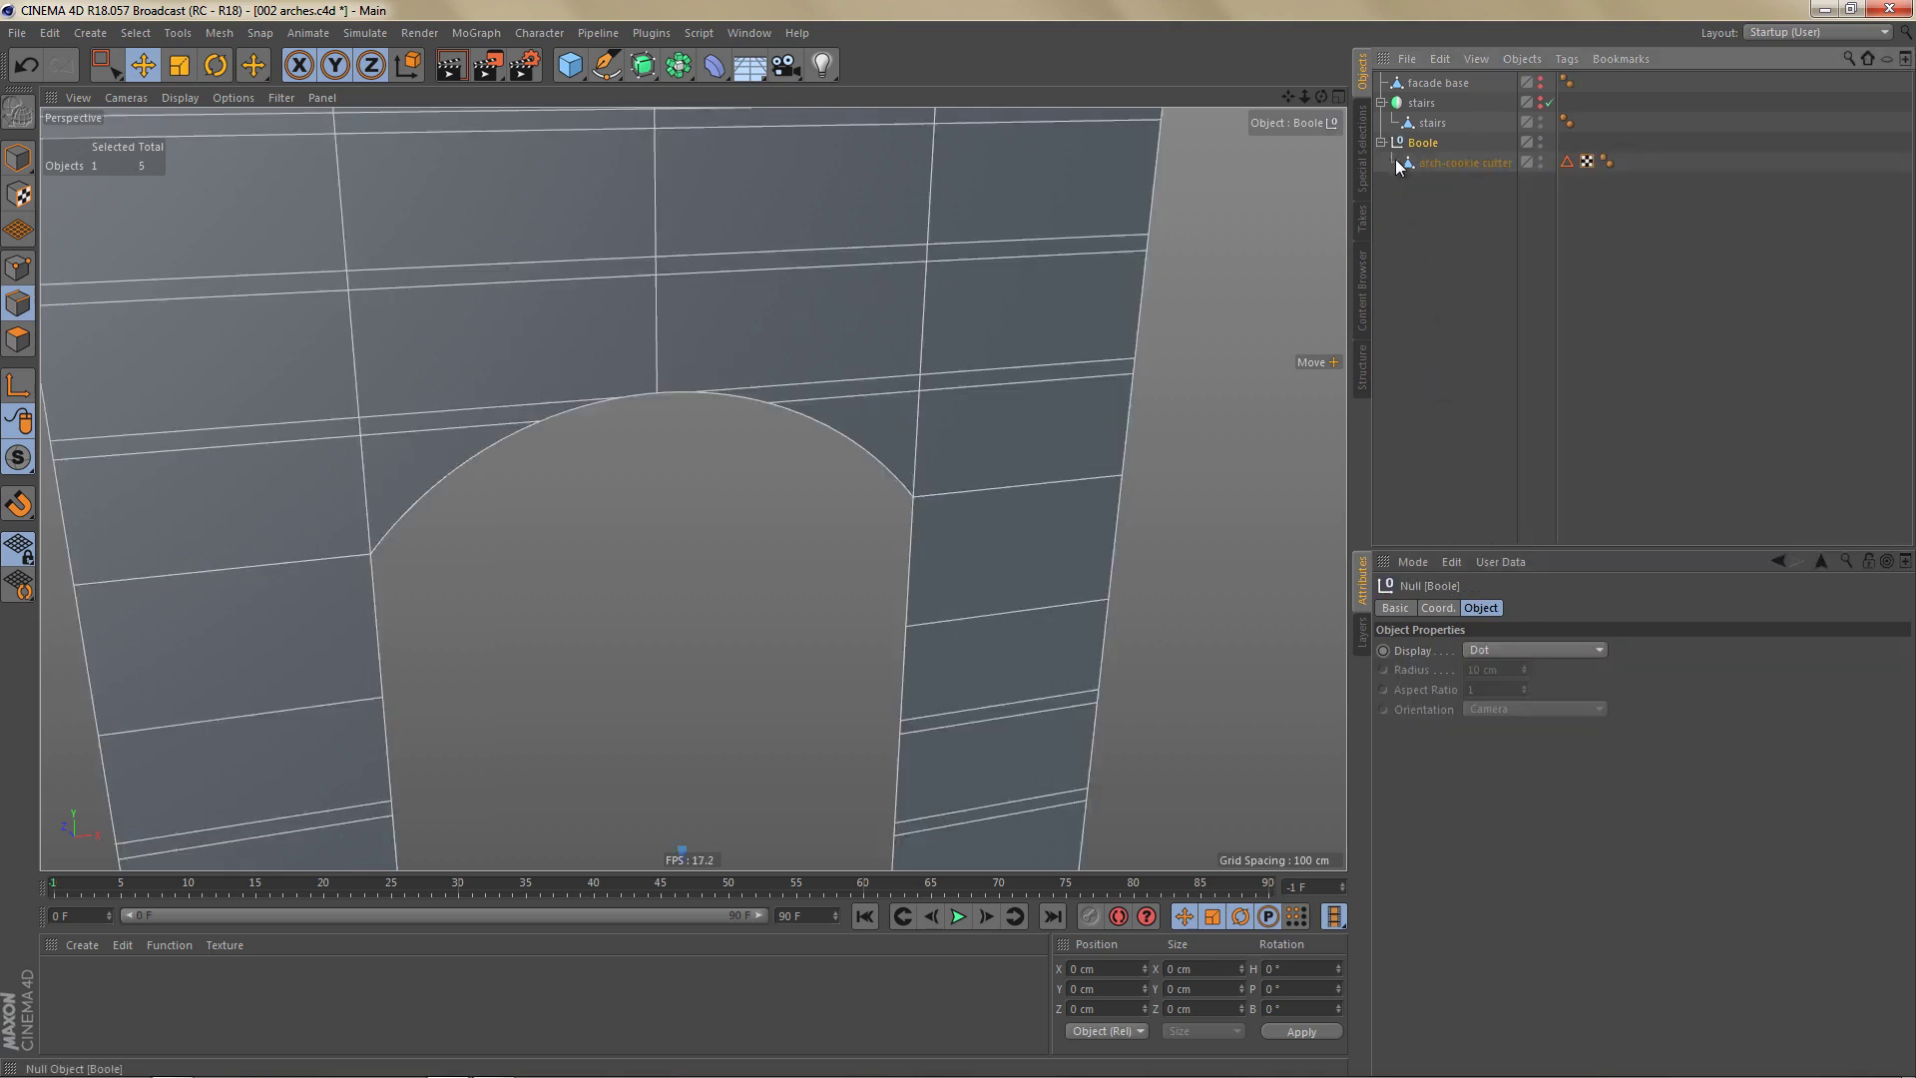
drag(1419, 162, 1429, 189)
double_click(1429, 161)
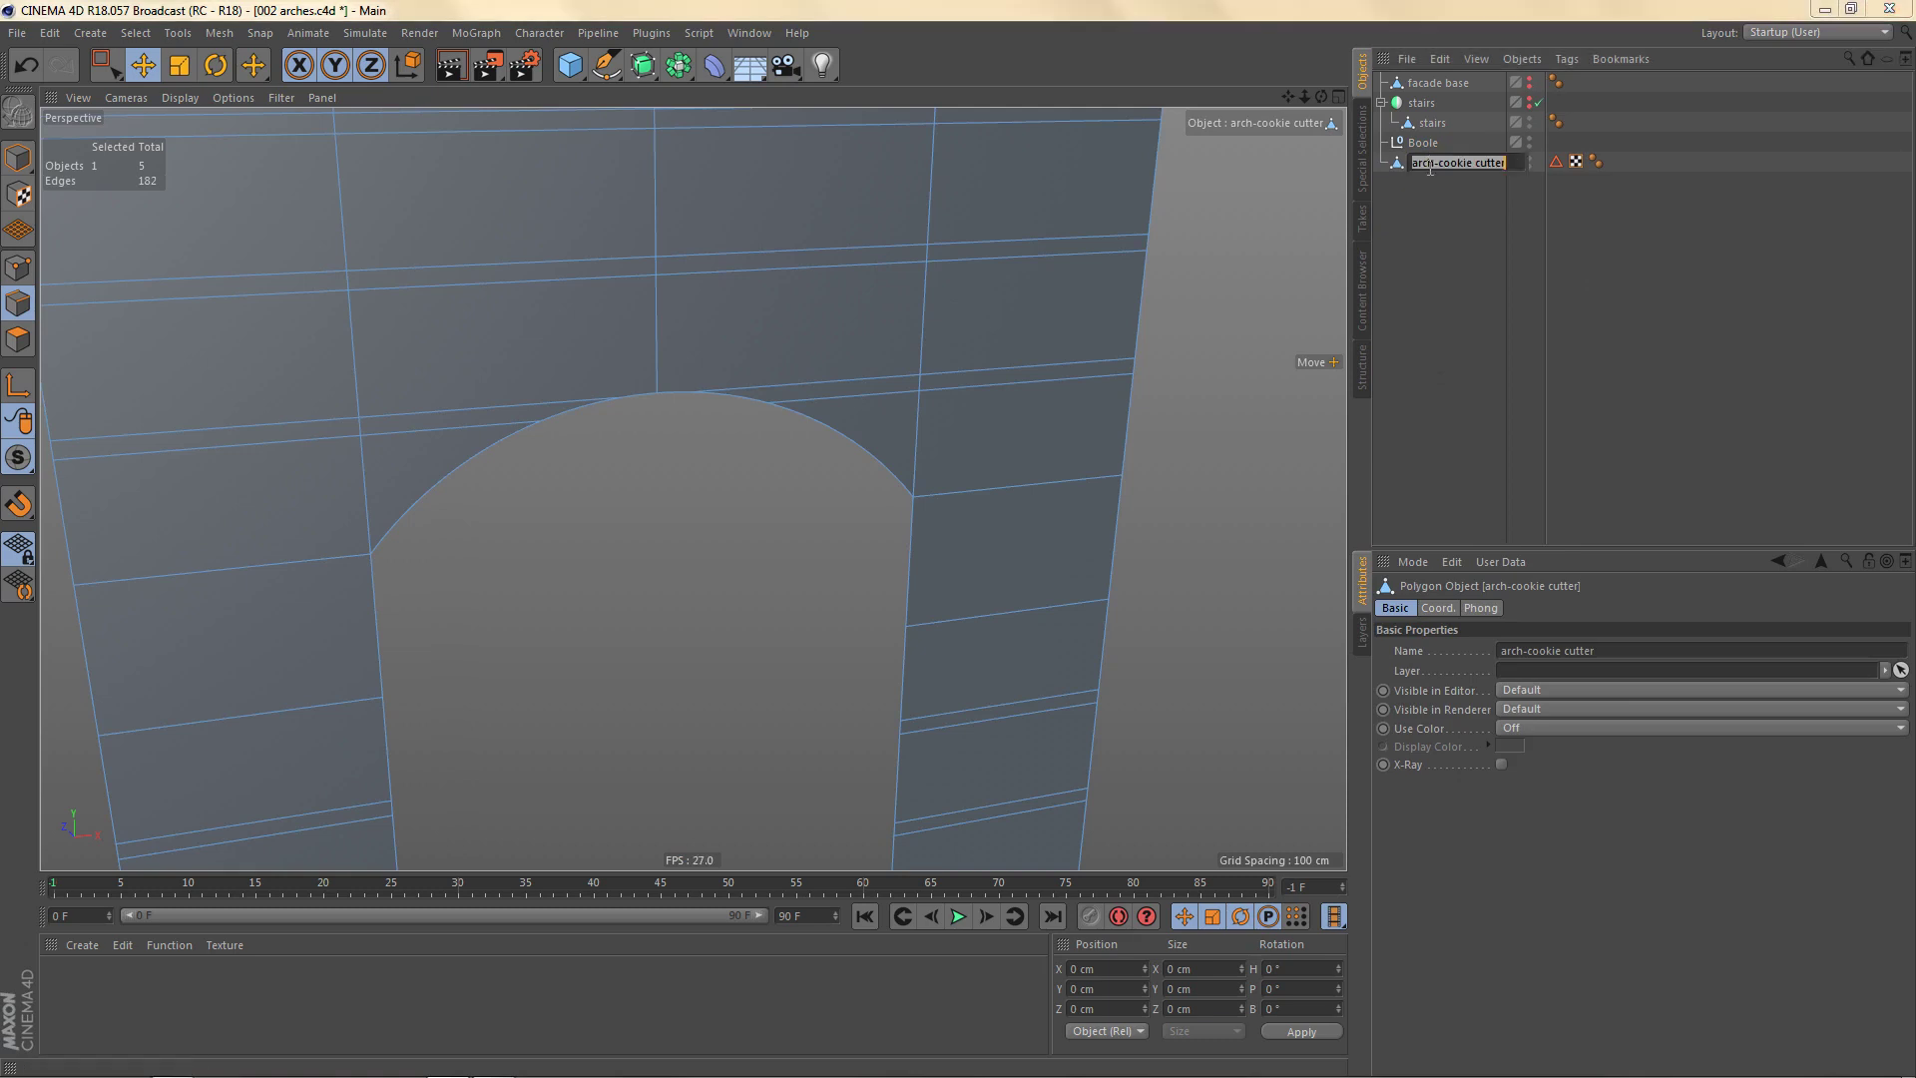
text(arch)
key(Return)
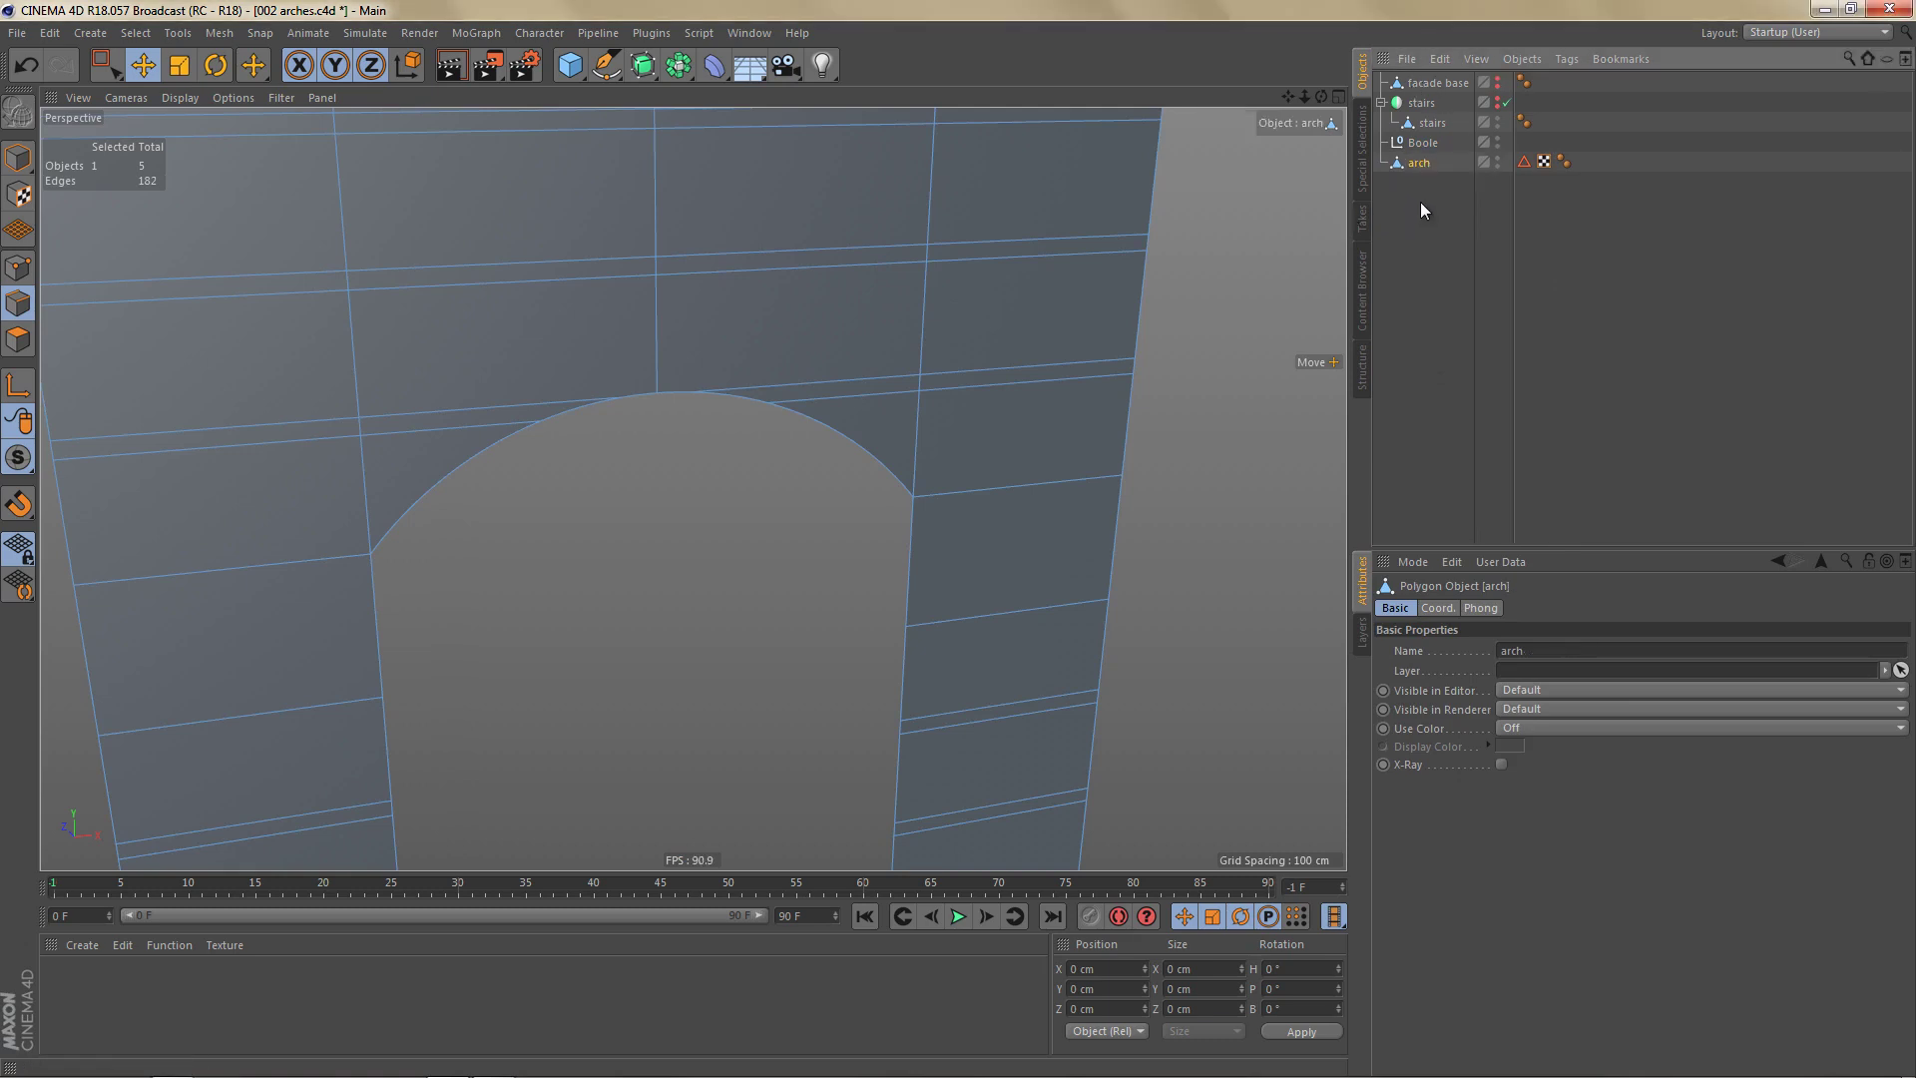
Delete the empty Boole null and remove the arch's phong-break selection and UVW tags.
click(1423, 143)
key(Delete)
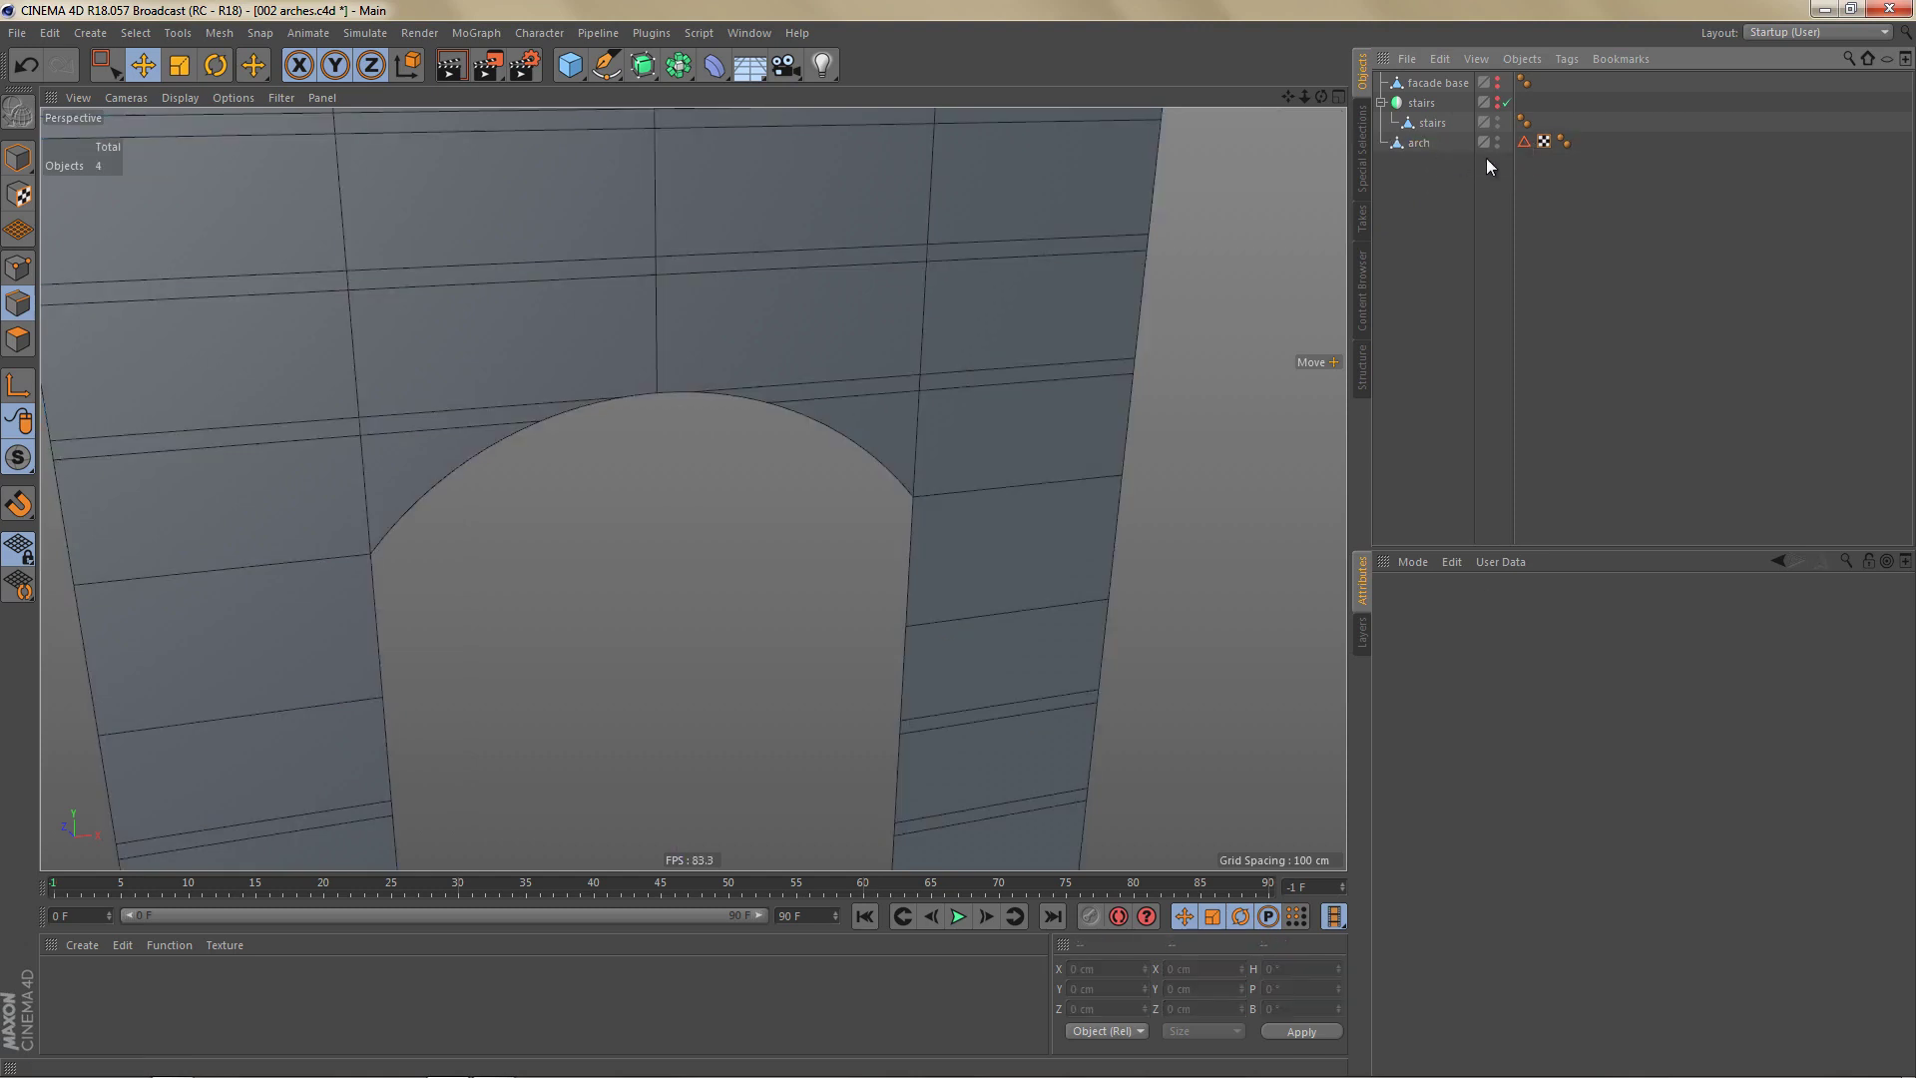
click(1526, 141)
ctrl+click(1542, 142)
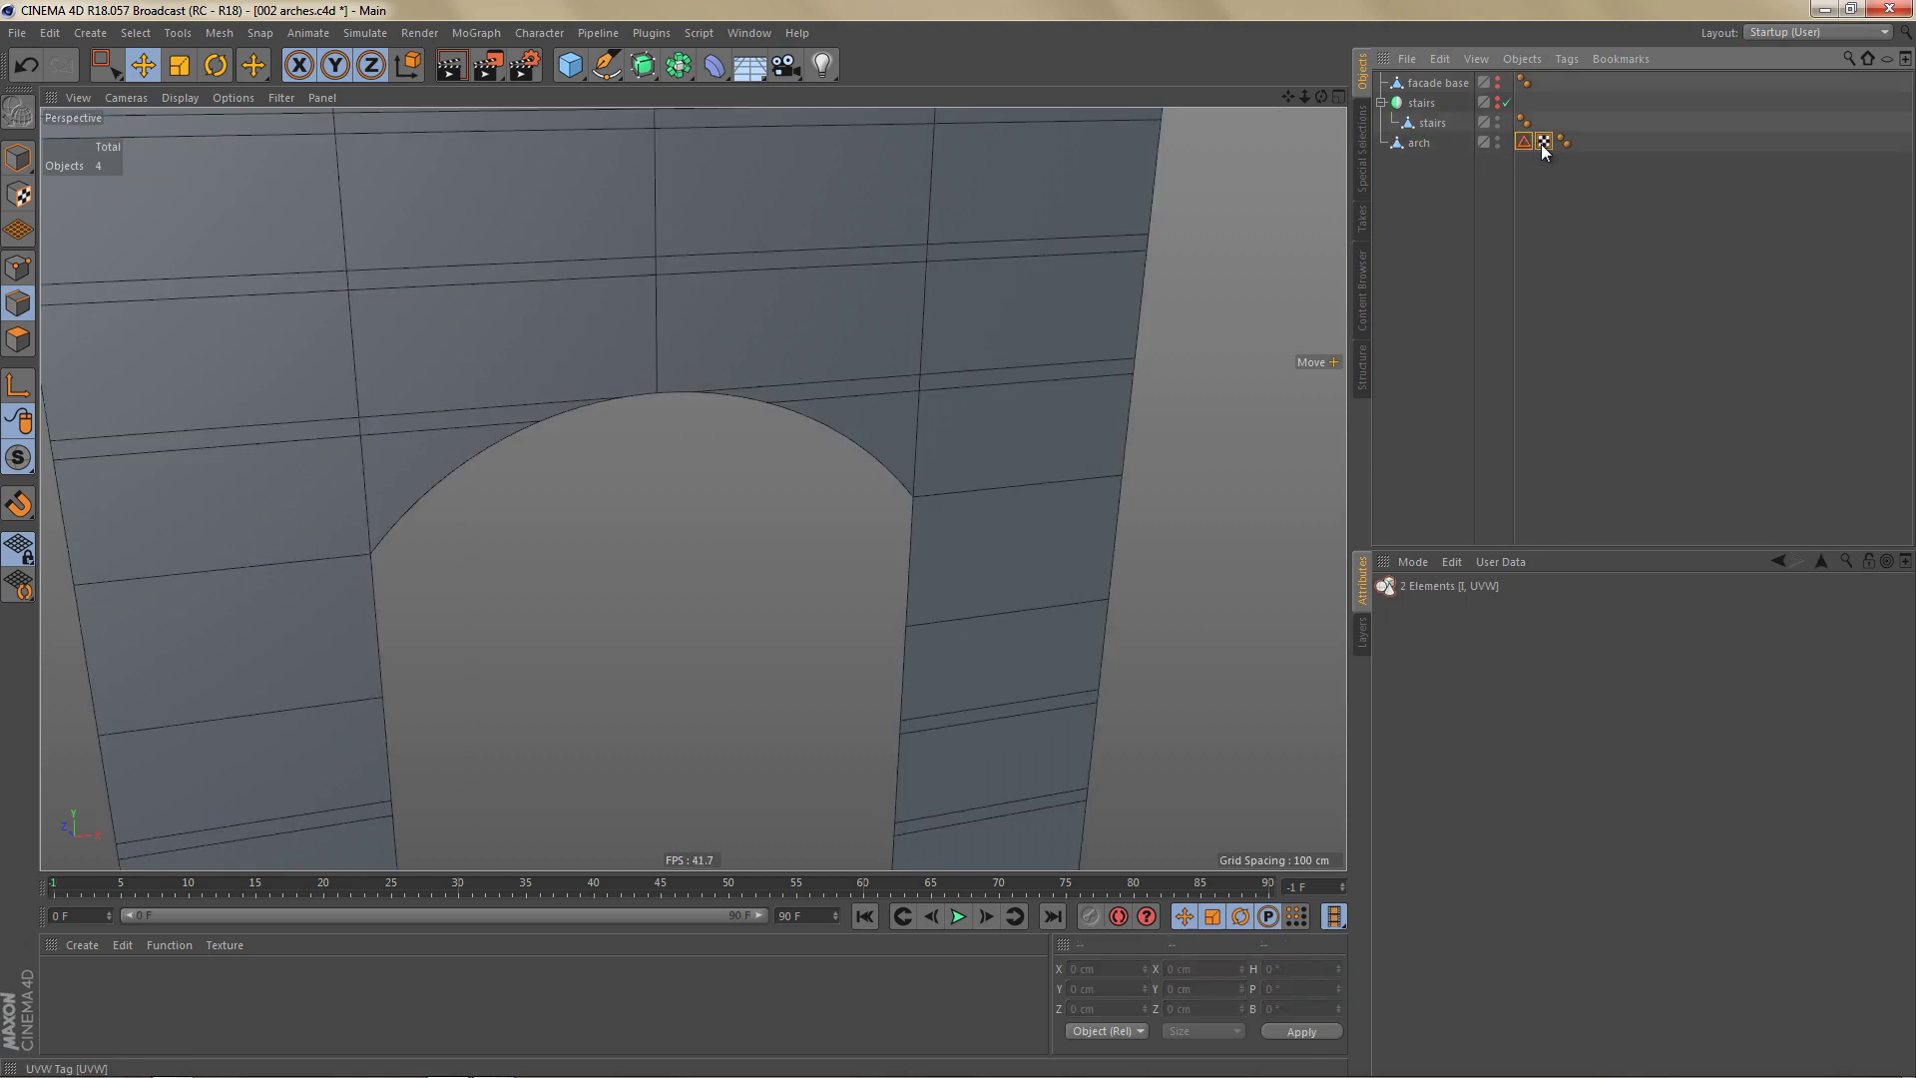
key(Delete)
In the front view, delete the arch's points on the right-hand side of the centre line, including the whole right pillar.
alt+right_drag(963, 330, 921, 417)
middle_click(955, 395)
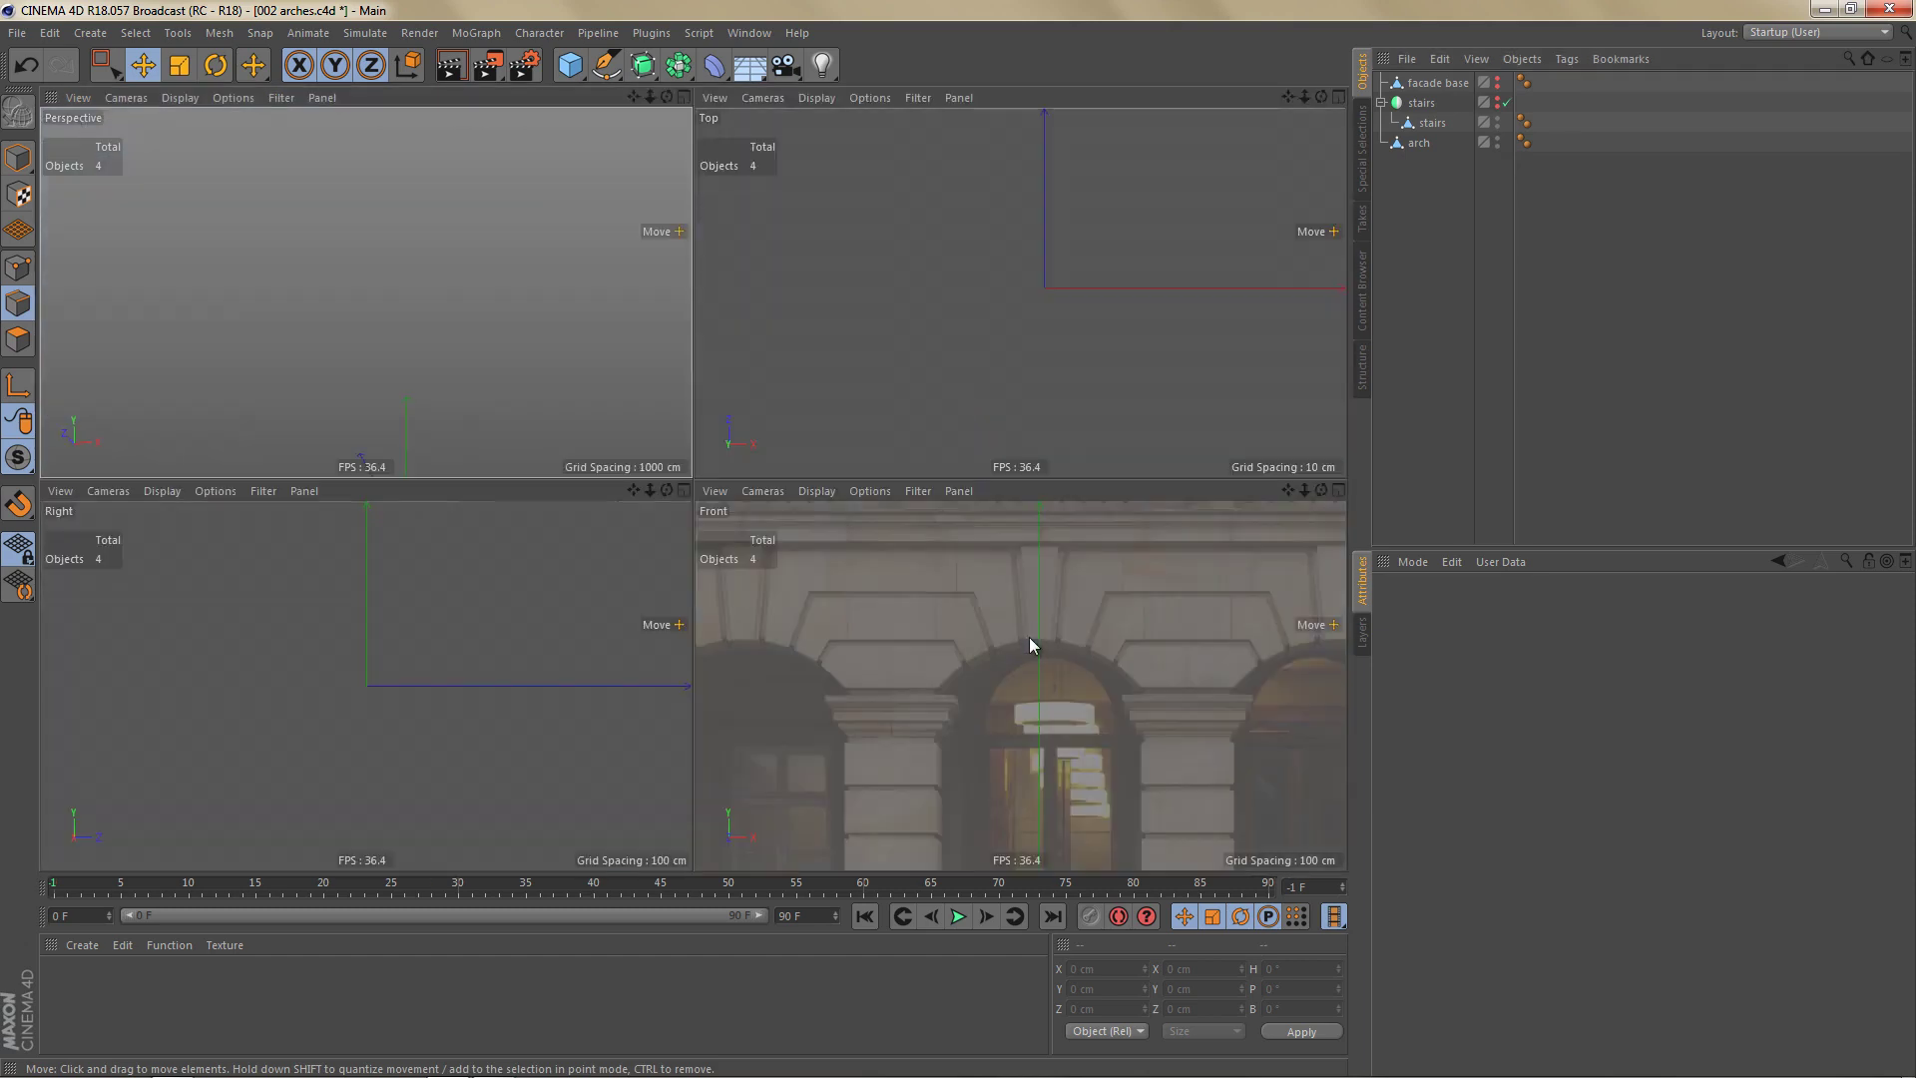
middle_click(1030, 625)
scroll(786, 447, up, 4)
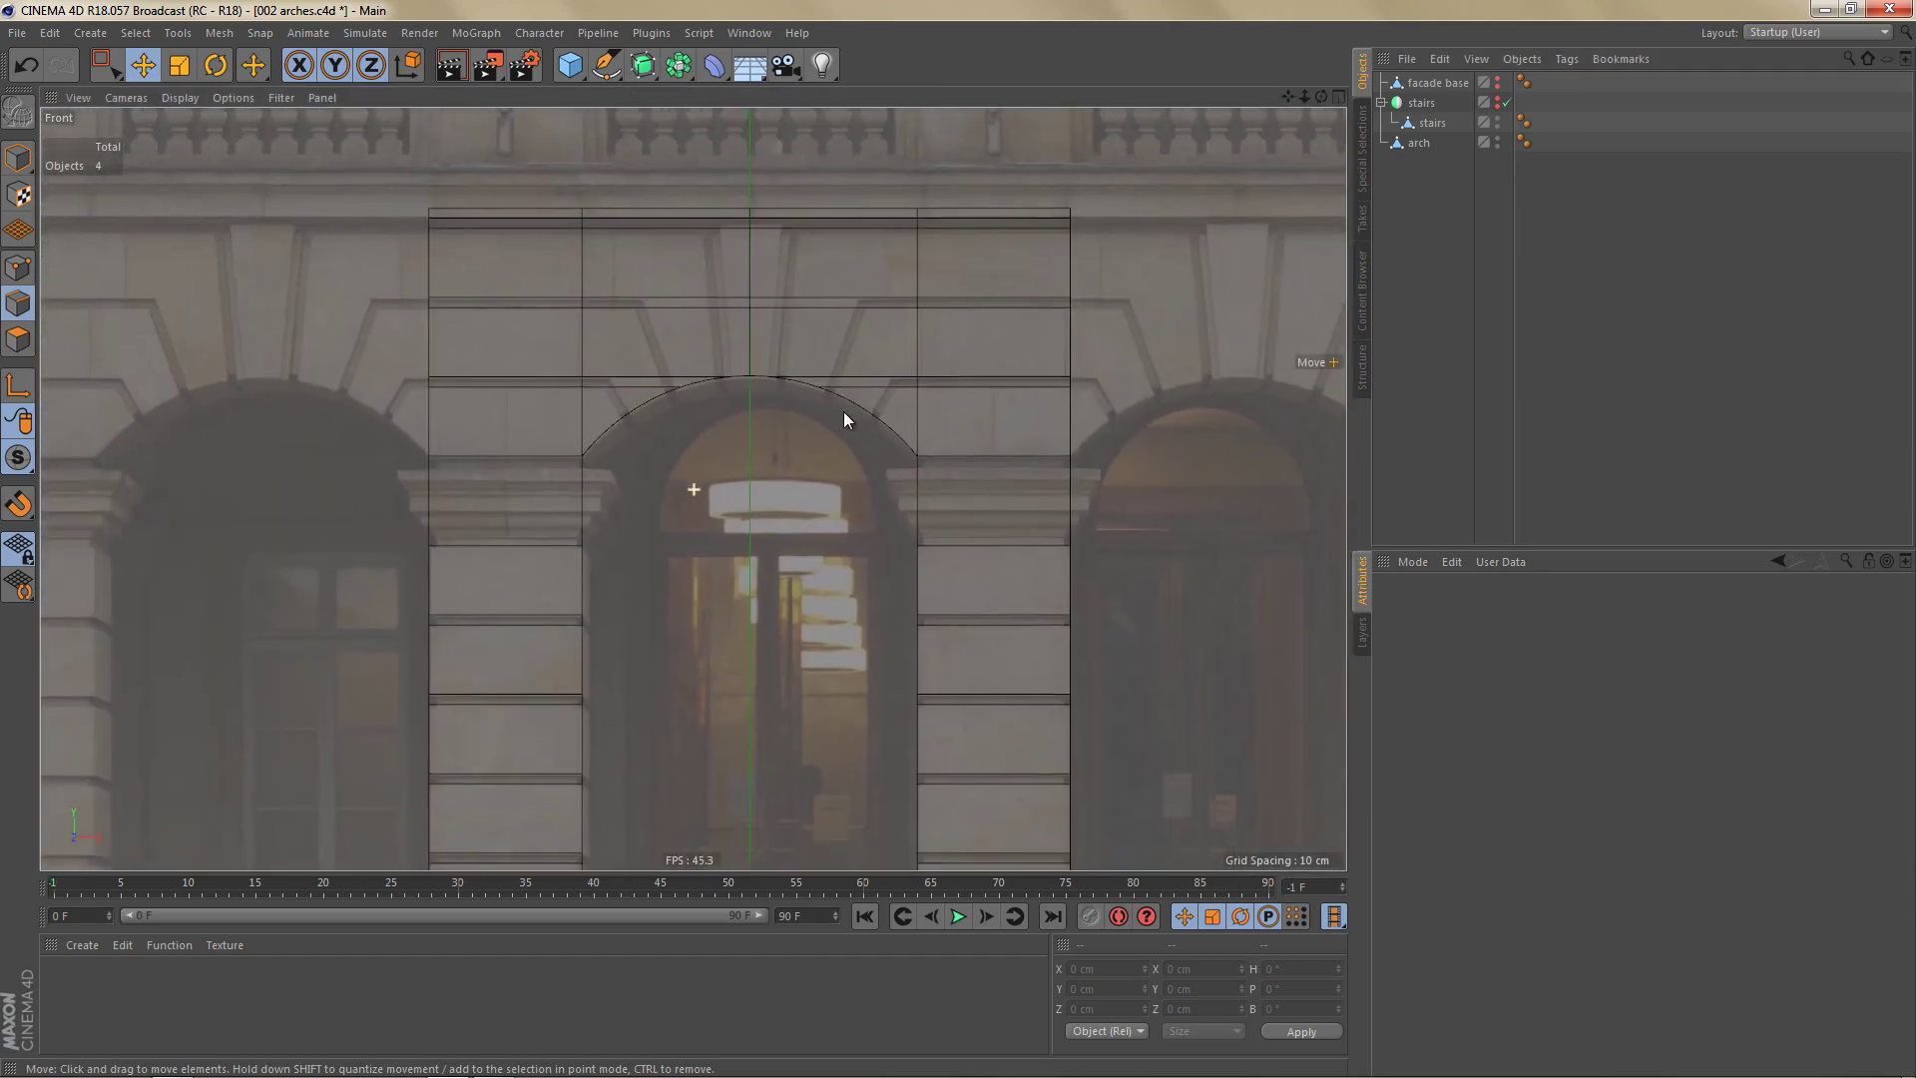
alt+middle_drag(843, 412, 847, 398)
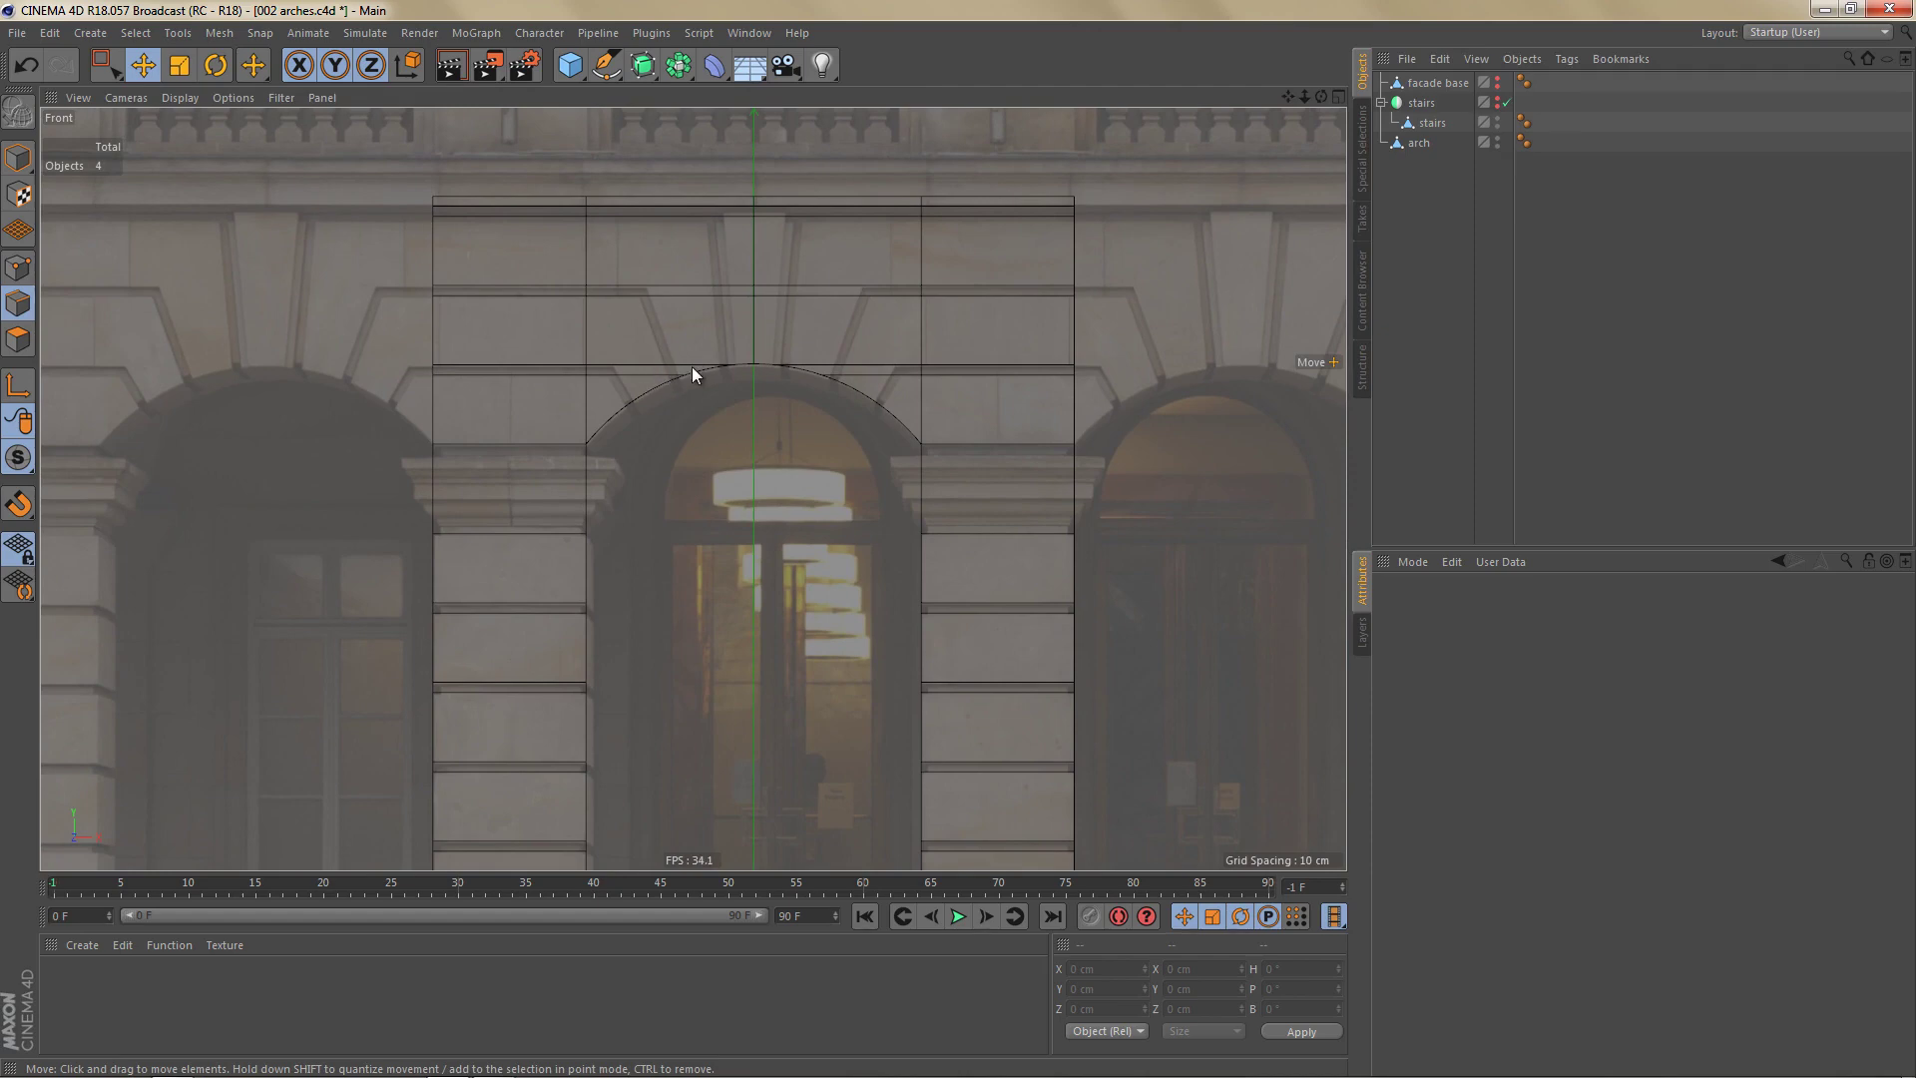
scroll(748, 344, down, 3)
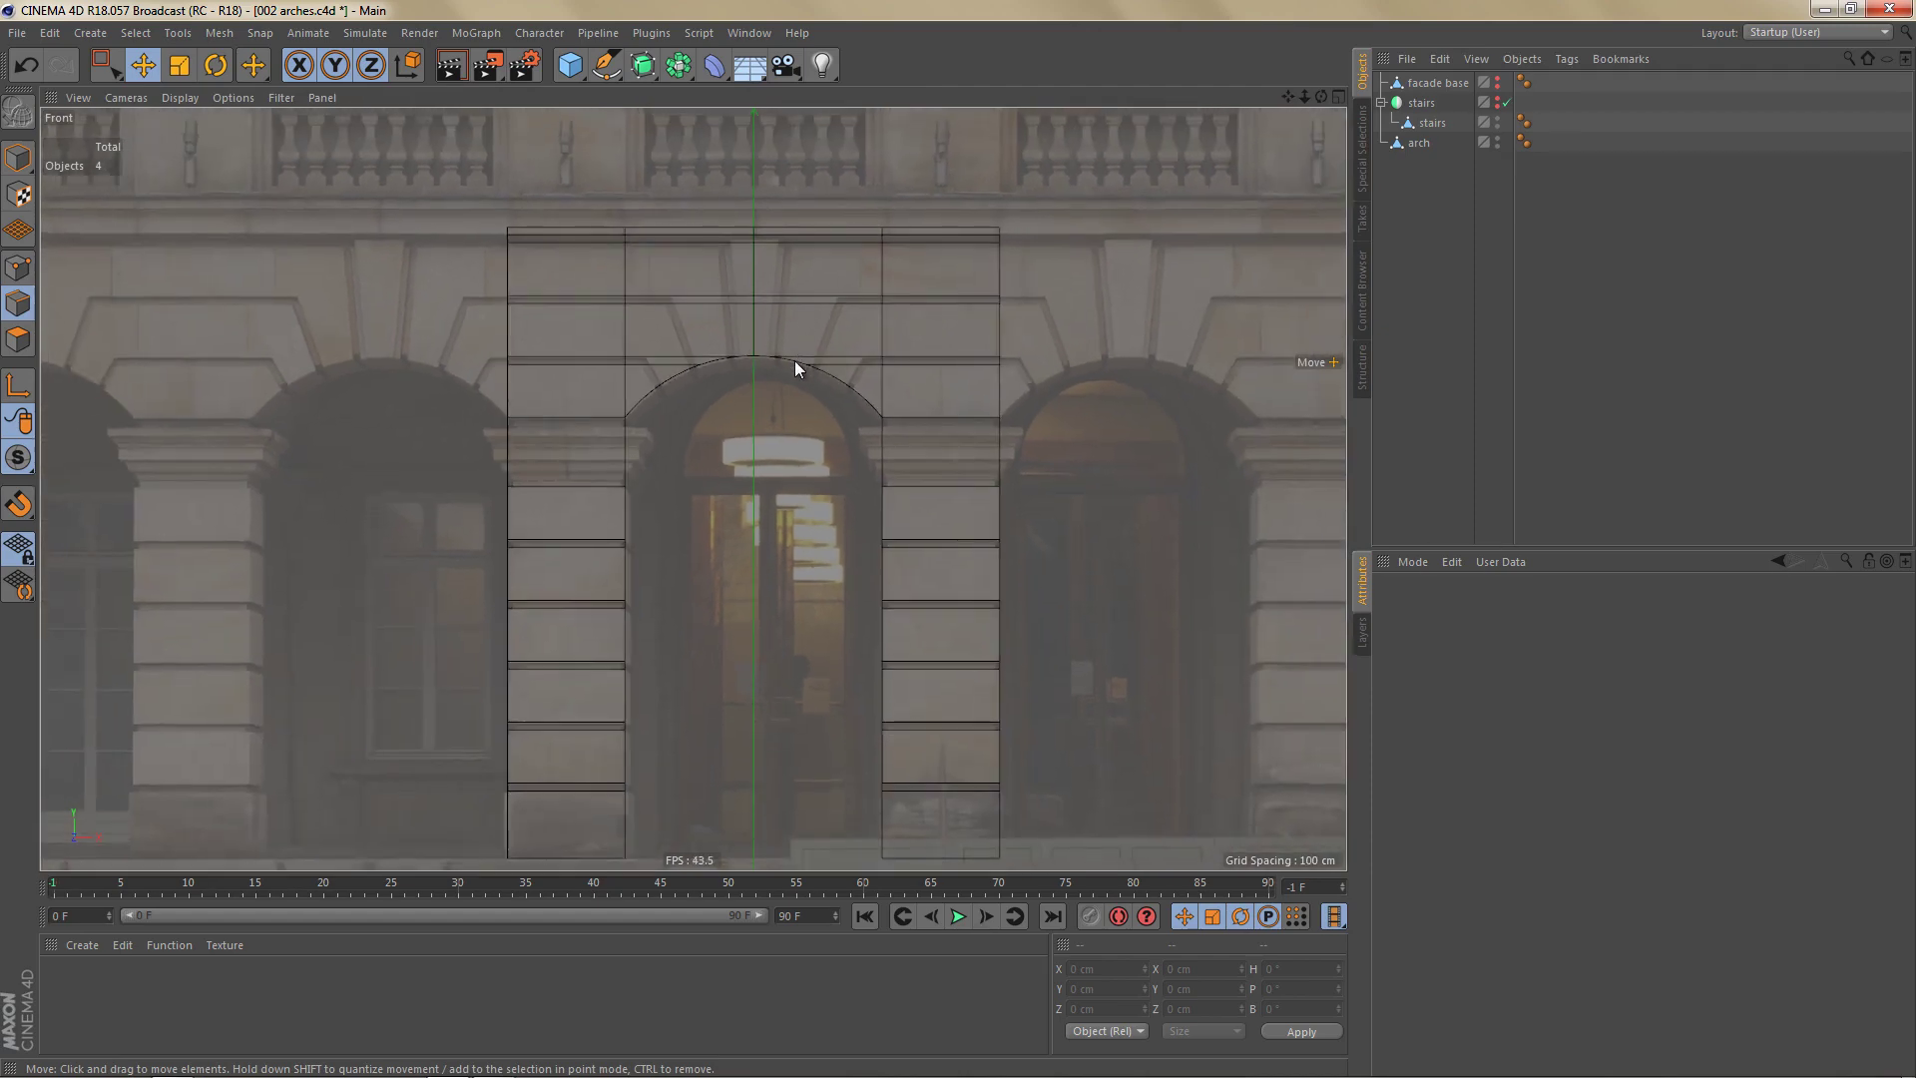
key(Tab)
key(p)
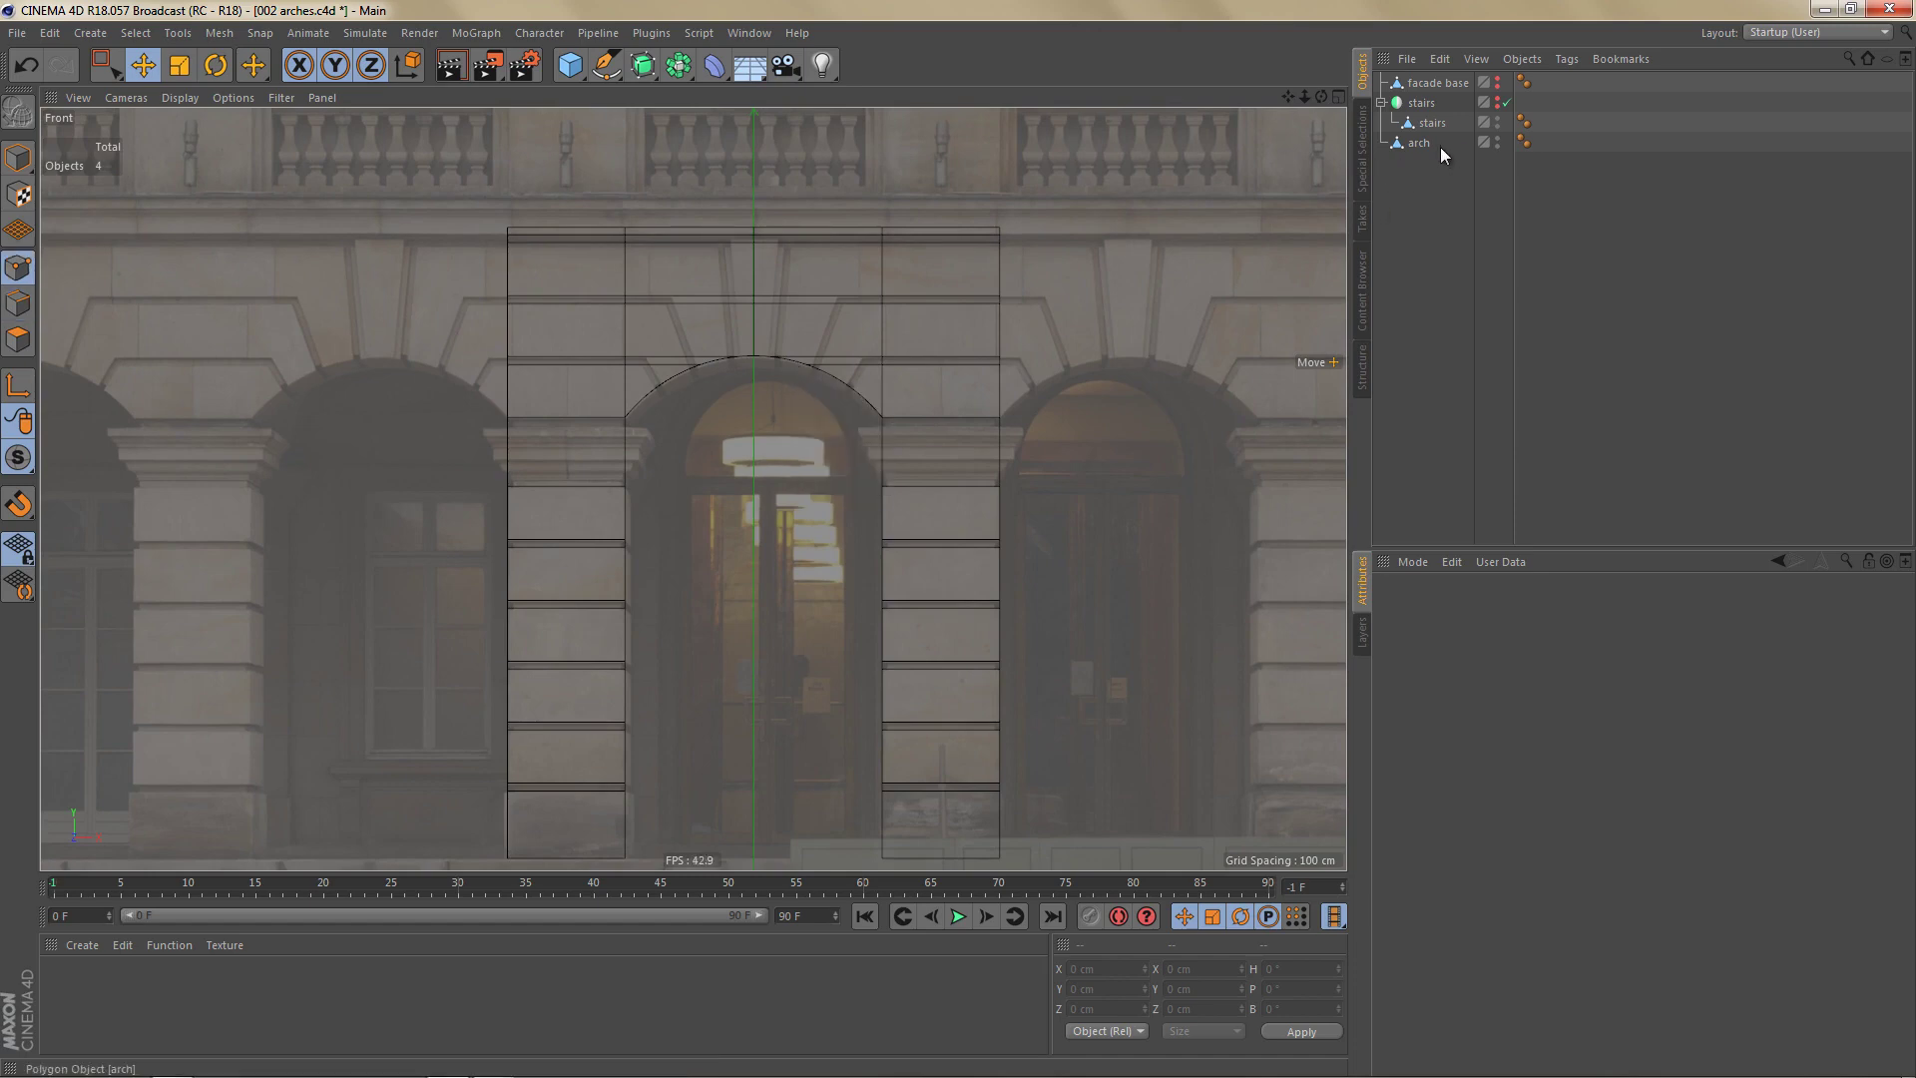
click(1418, 142)
key(0)
drag(767, 210, 1107, 777)
alt+middle_drag(1094, 635, 1093, 503)
shift+drag(826, 500, 1055, 745)
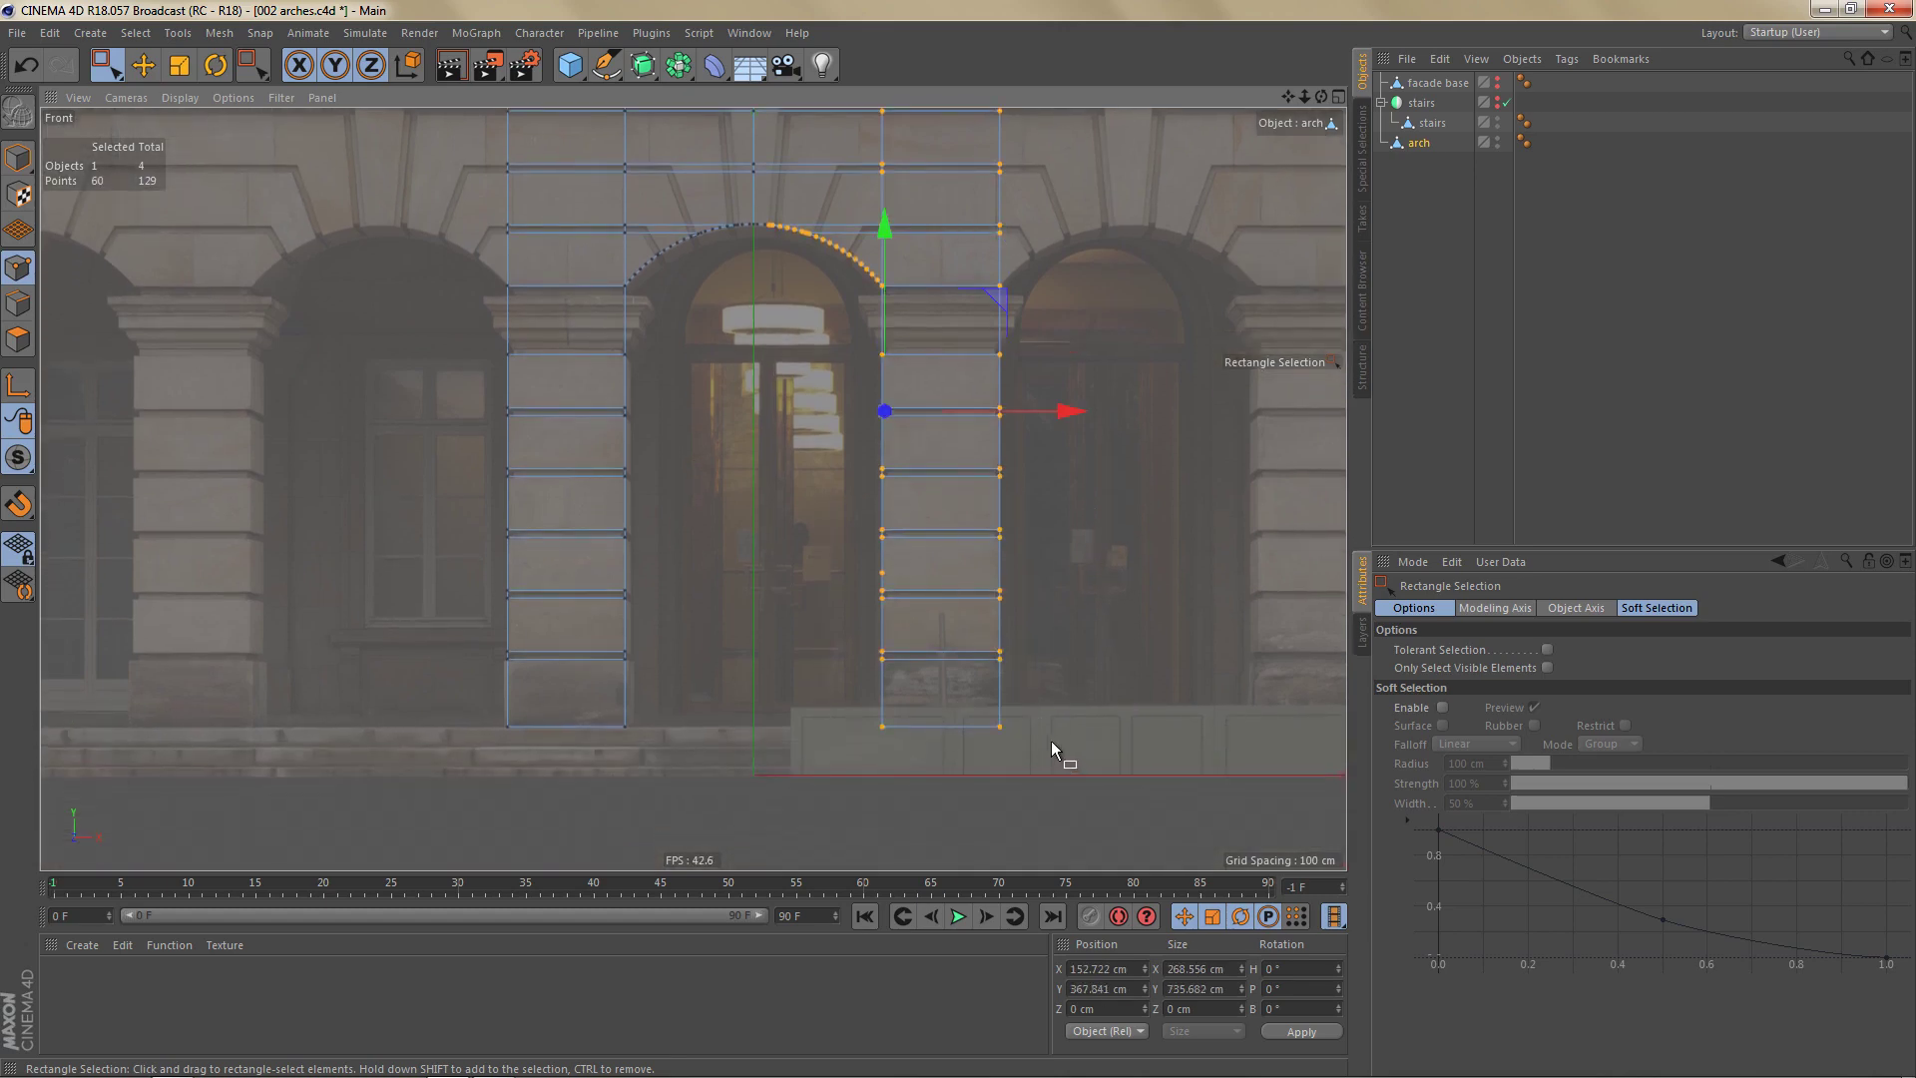
key(Delete)
Delete the two leftover points at the arch's crown just right of the centre line.
scroll(733, 207, up, 8)
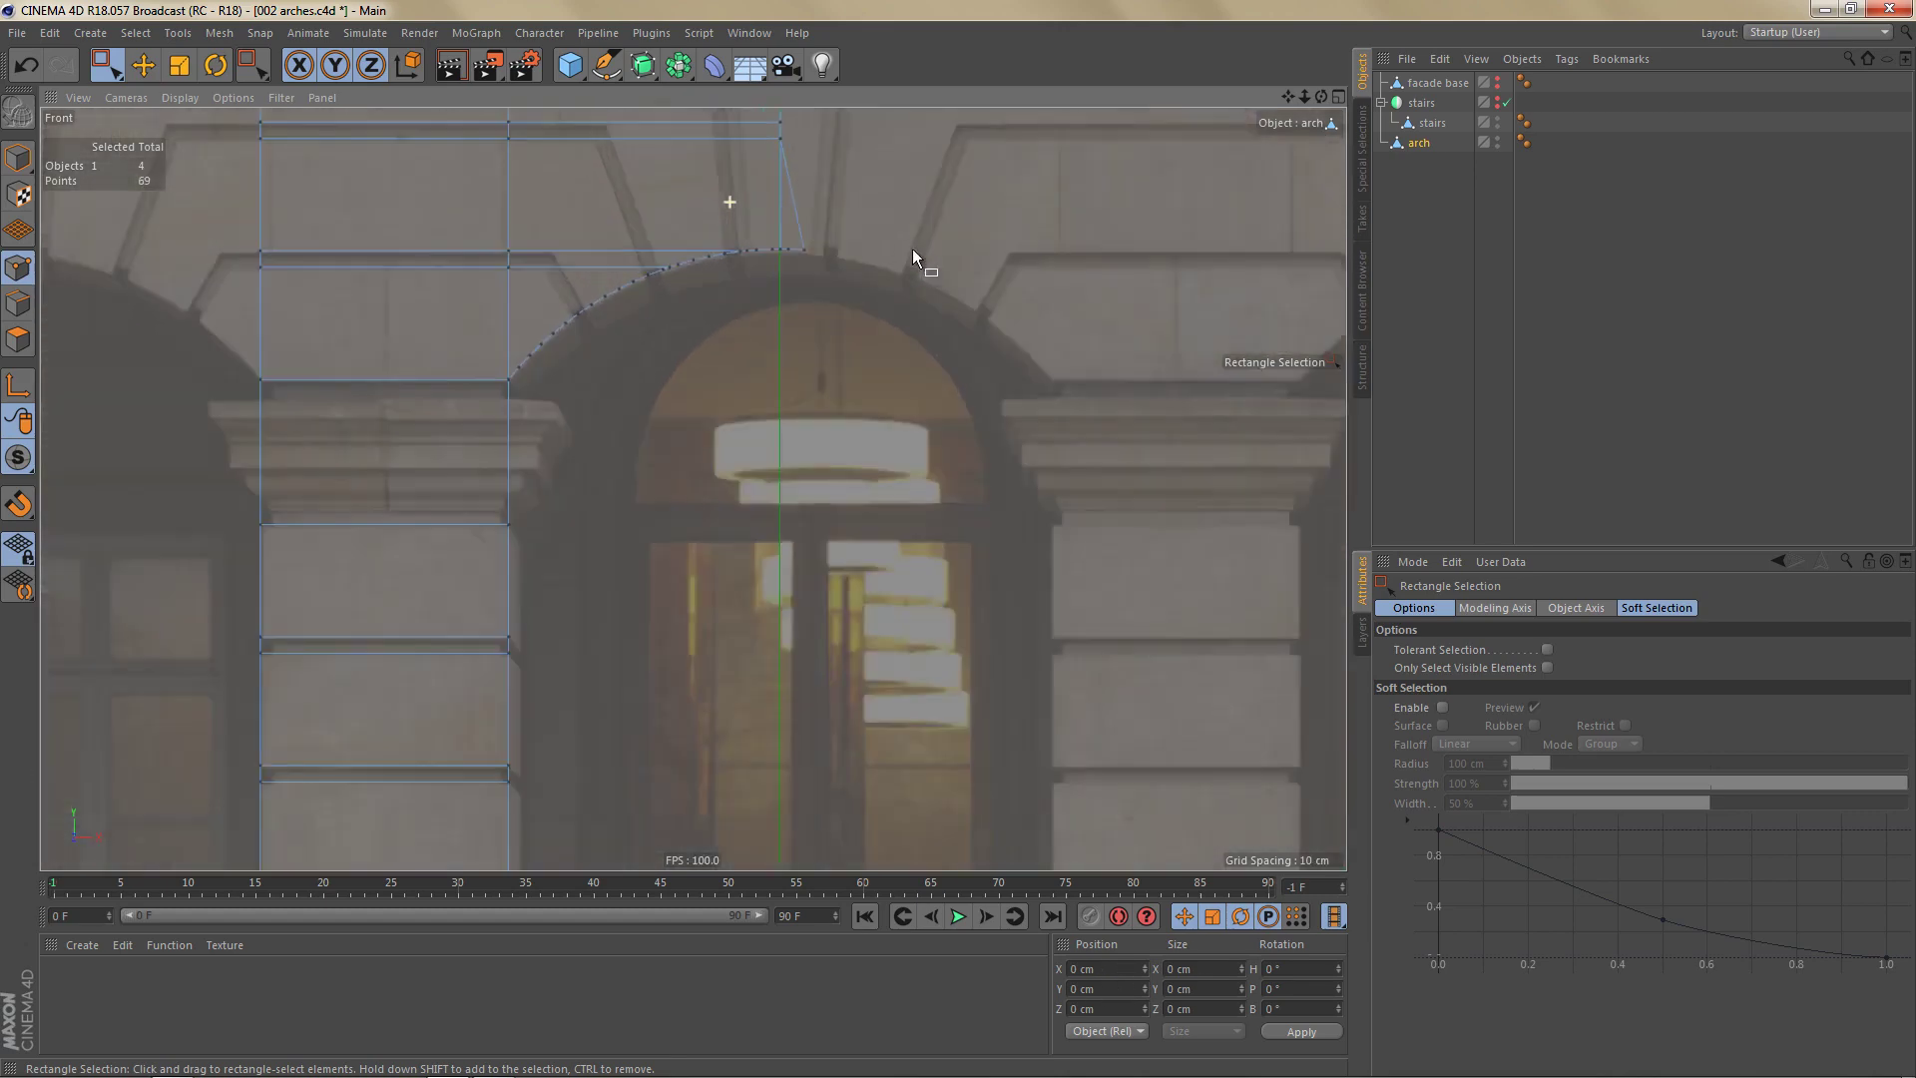
drag(865, 294, 946, 367)
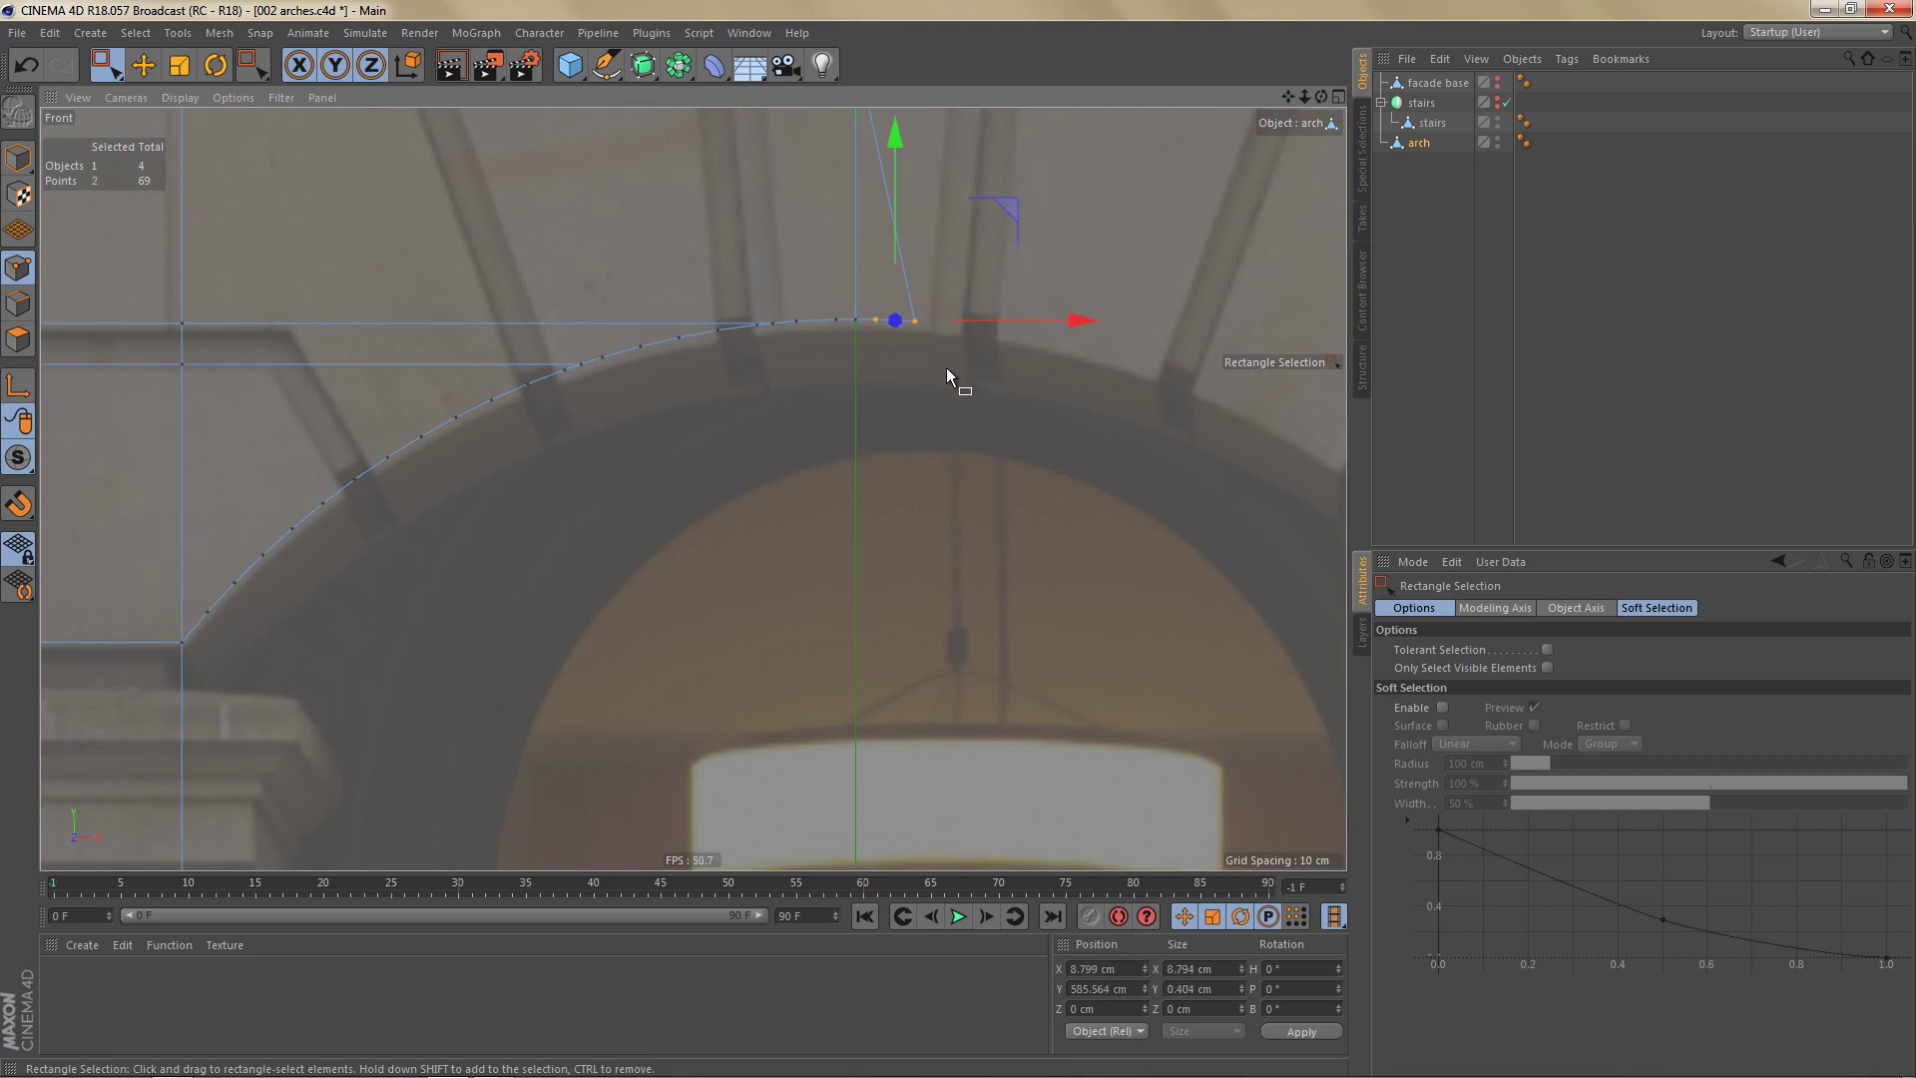
key(Delete)
Ring-select the horizontal edges of the remaining pillar column and cut them once through the middle, adding a vertical edge line.
scroll(951, 443, down, 6)
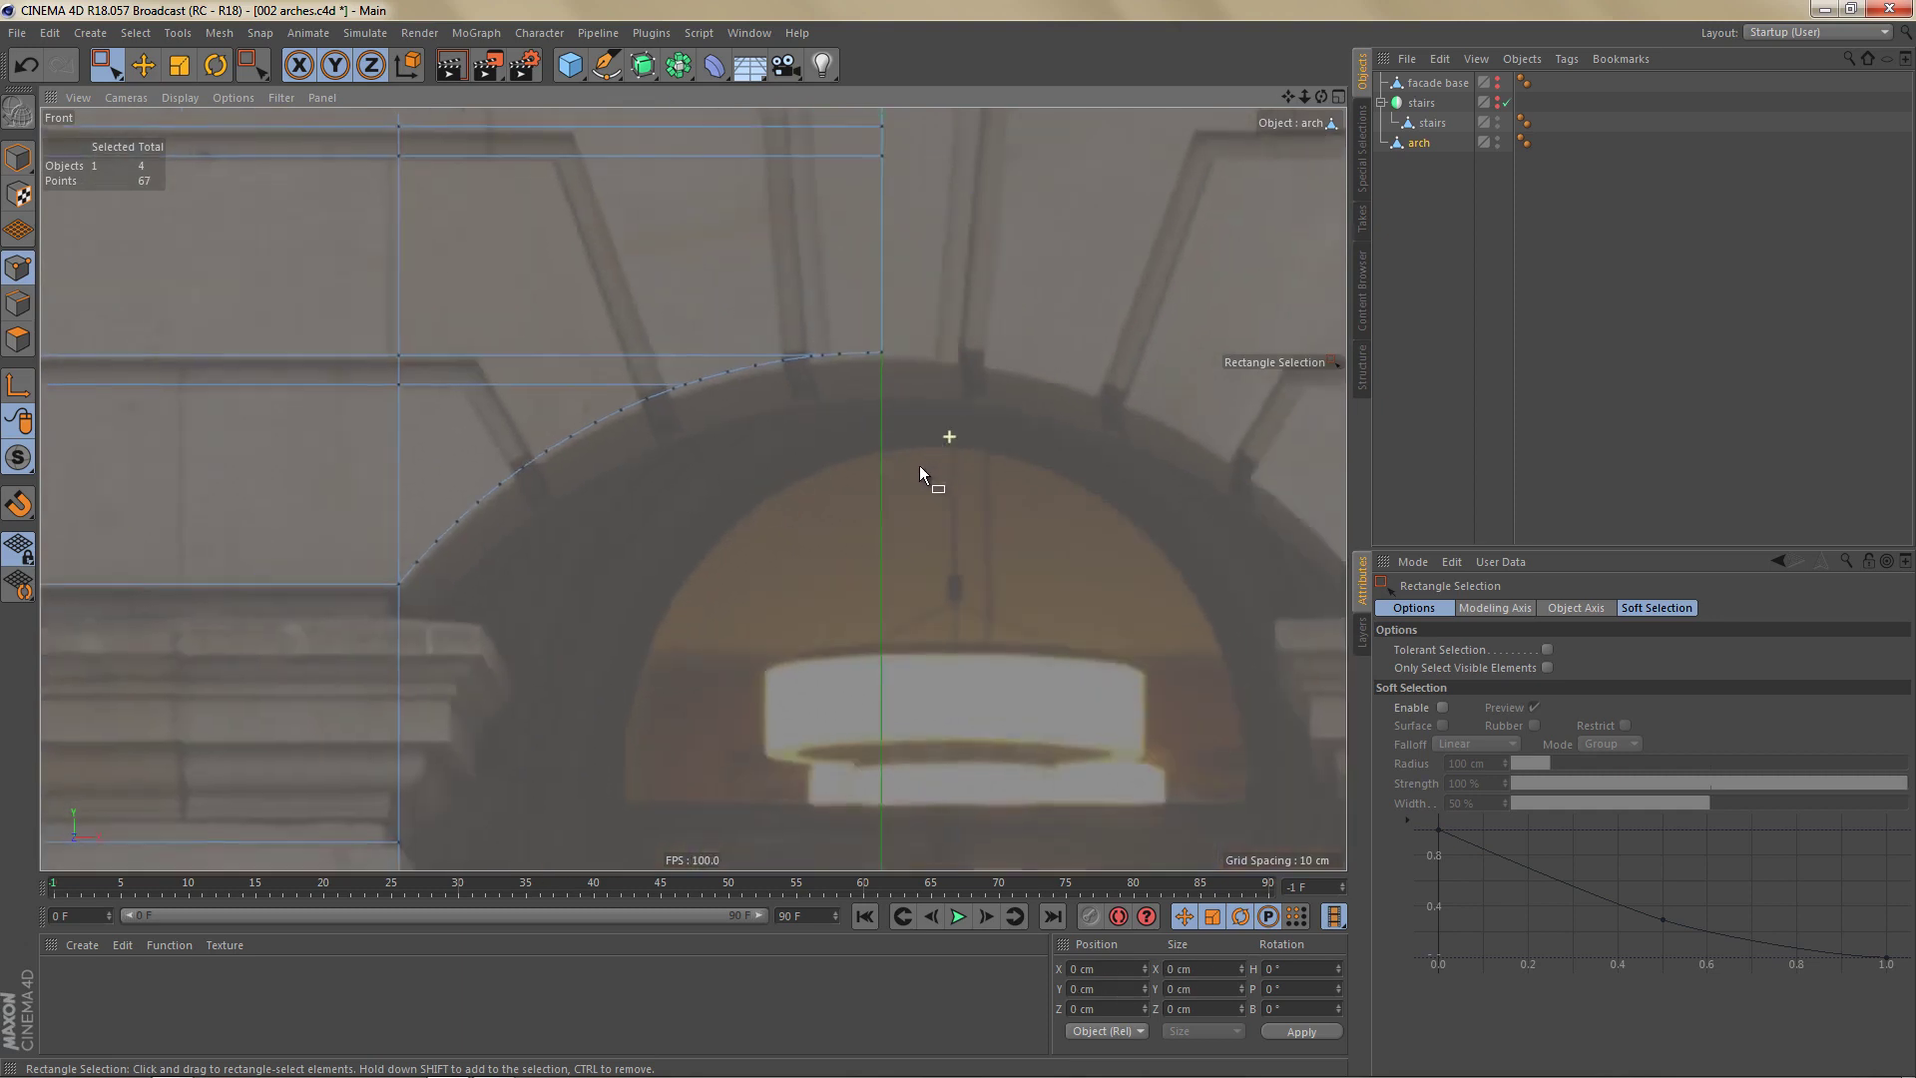
scroll(926, 375, down, 5)
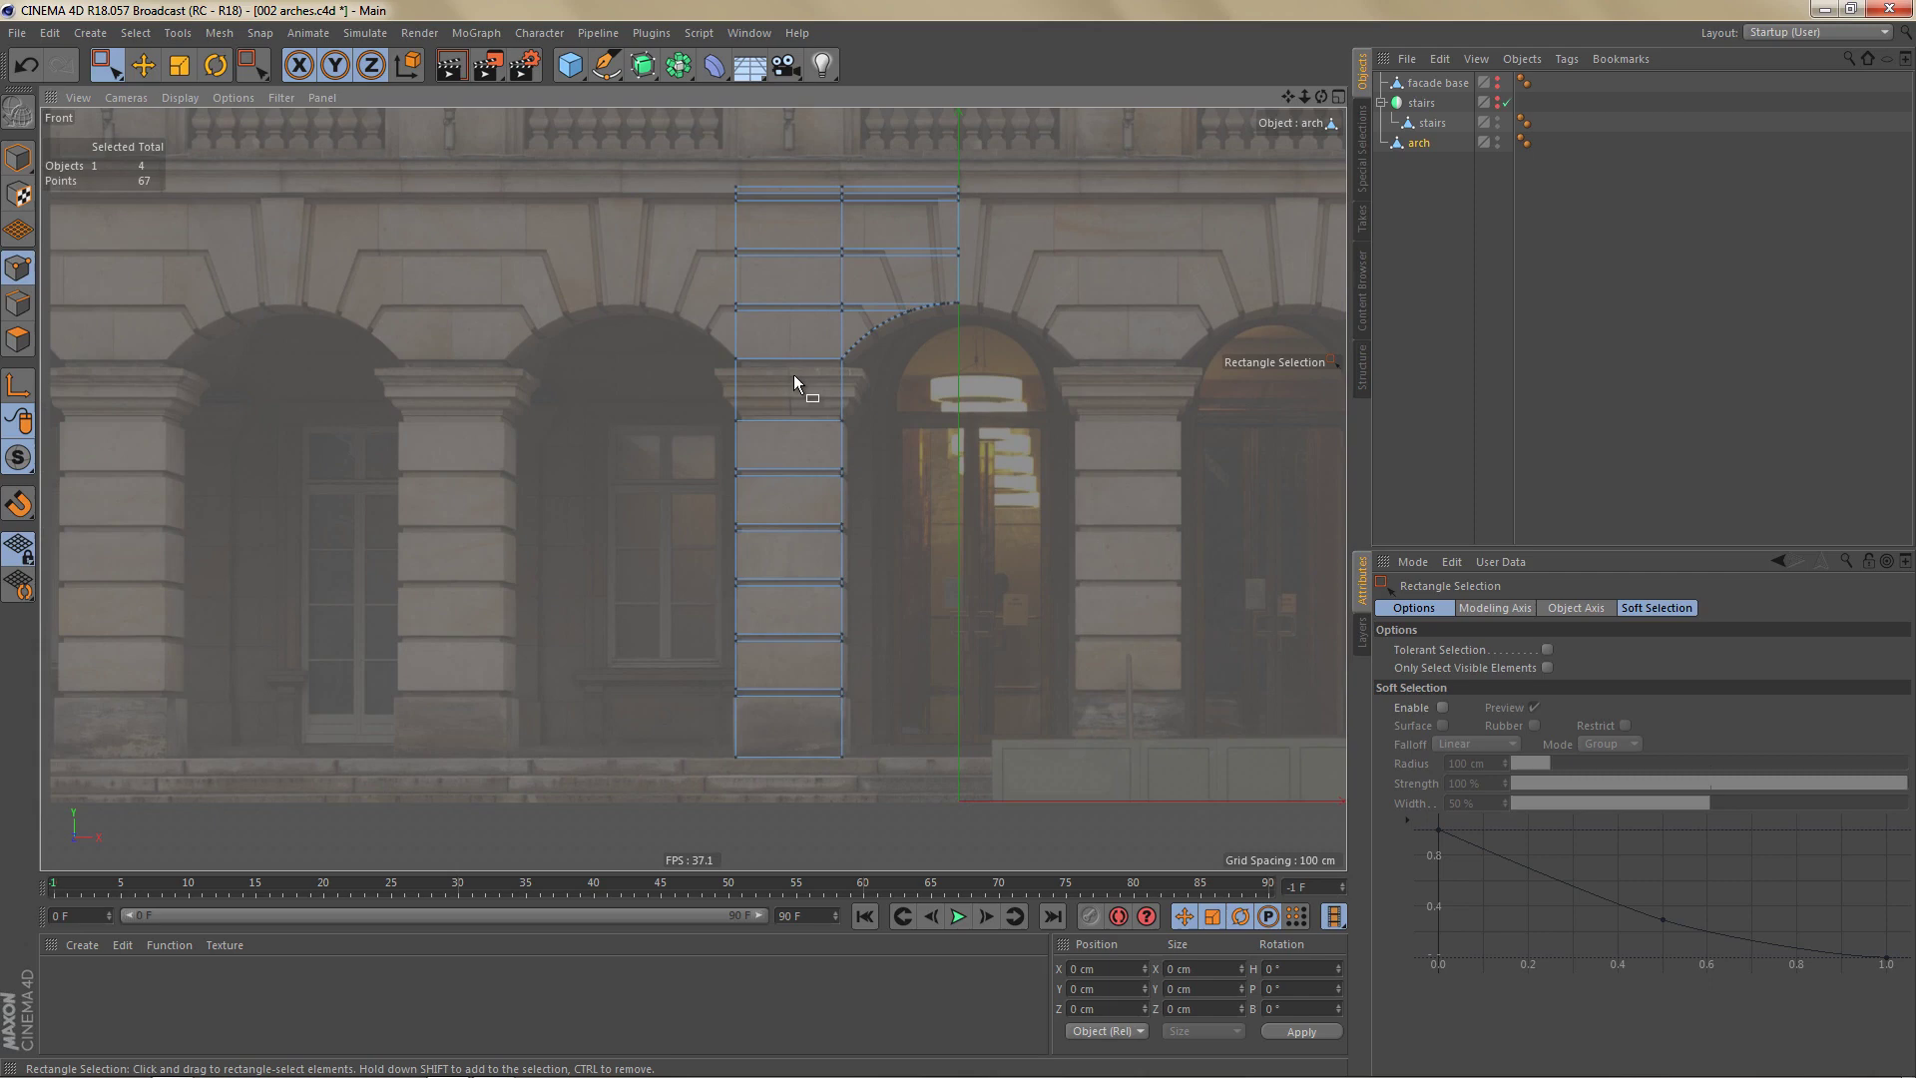
key(Return)
key(u)
key(b)
click(785, 387)
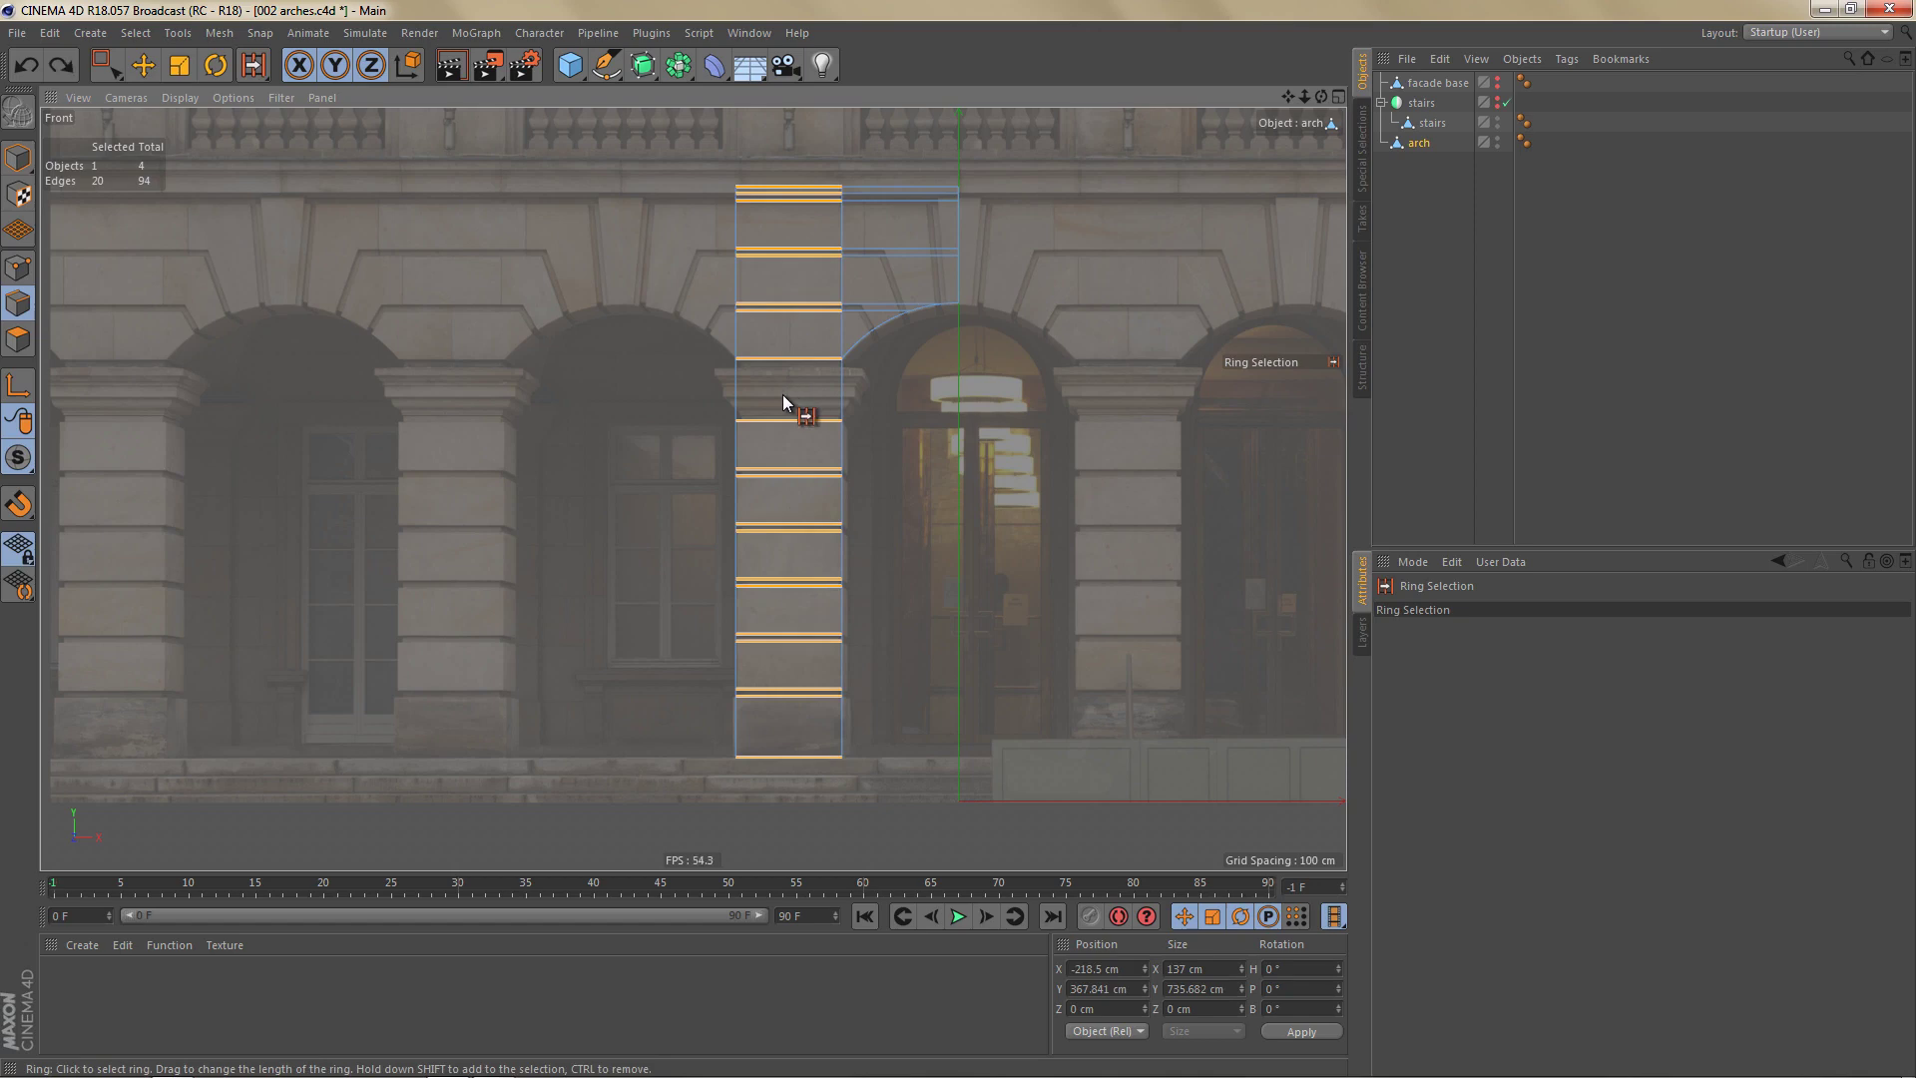
key(m)
key(m)
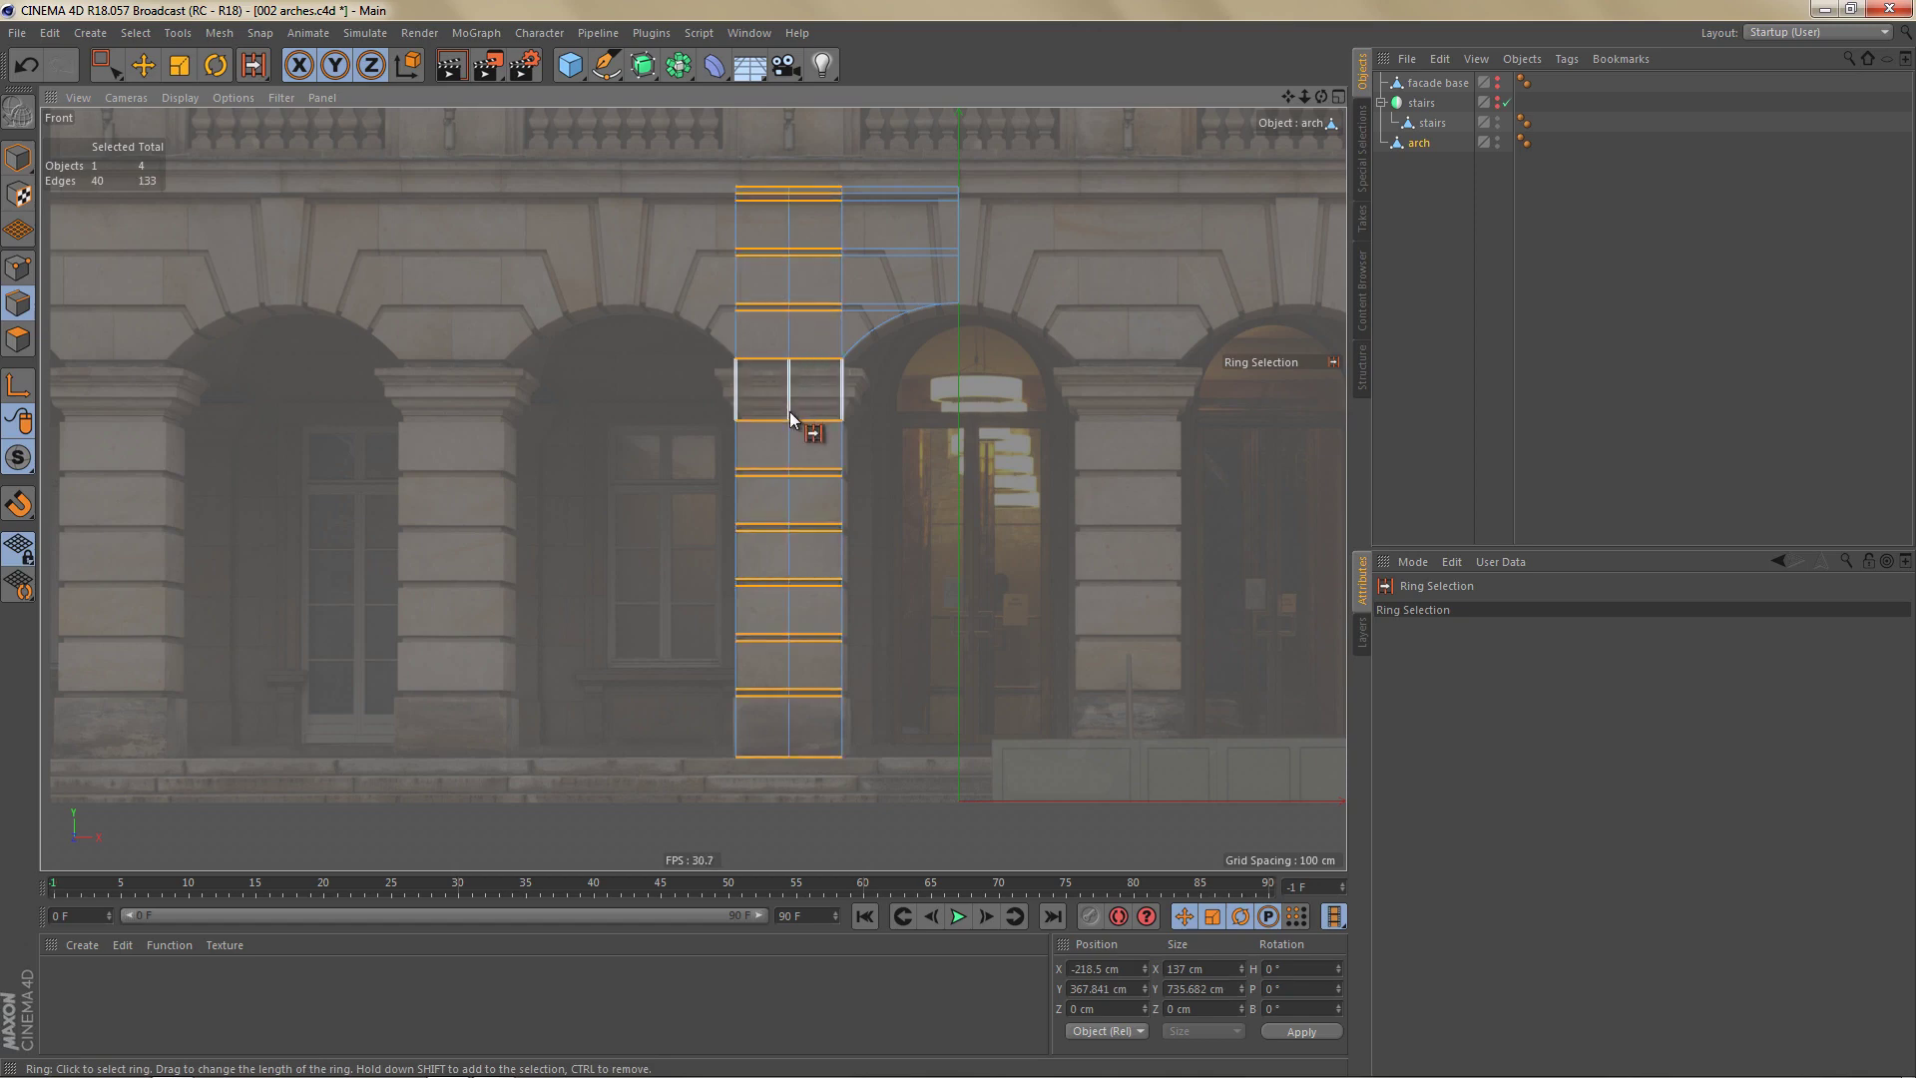
scroll(780, 417, down, 2)
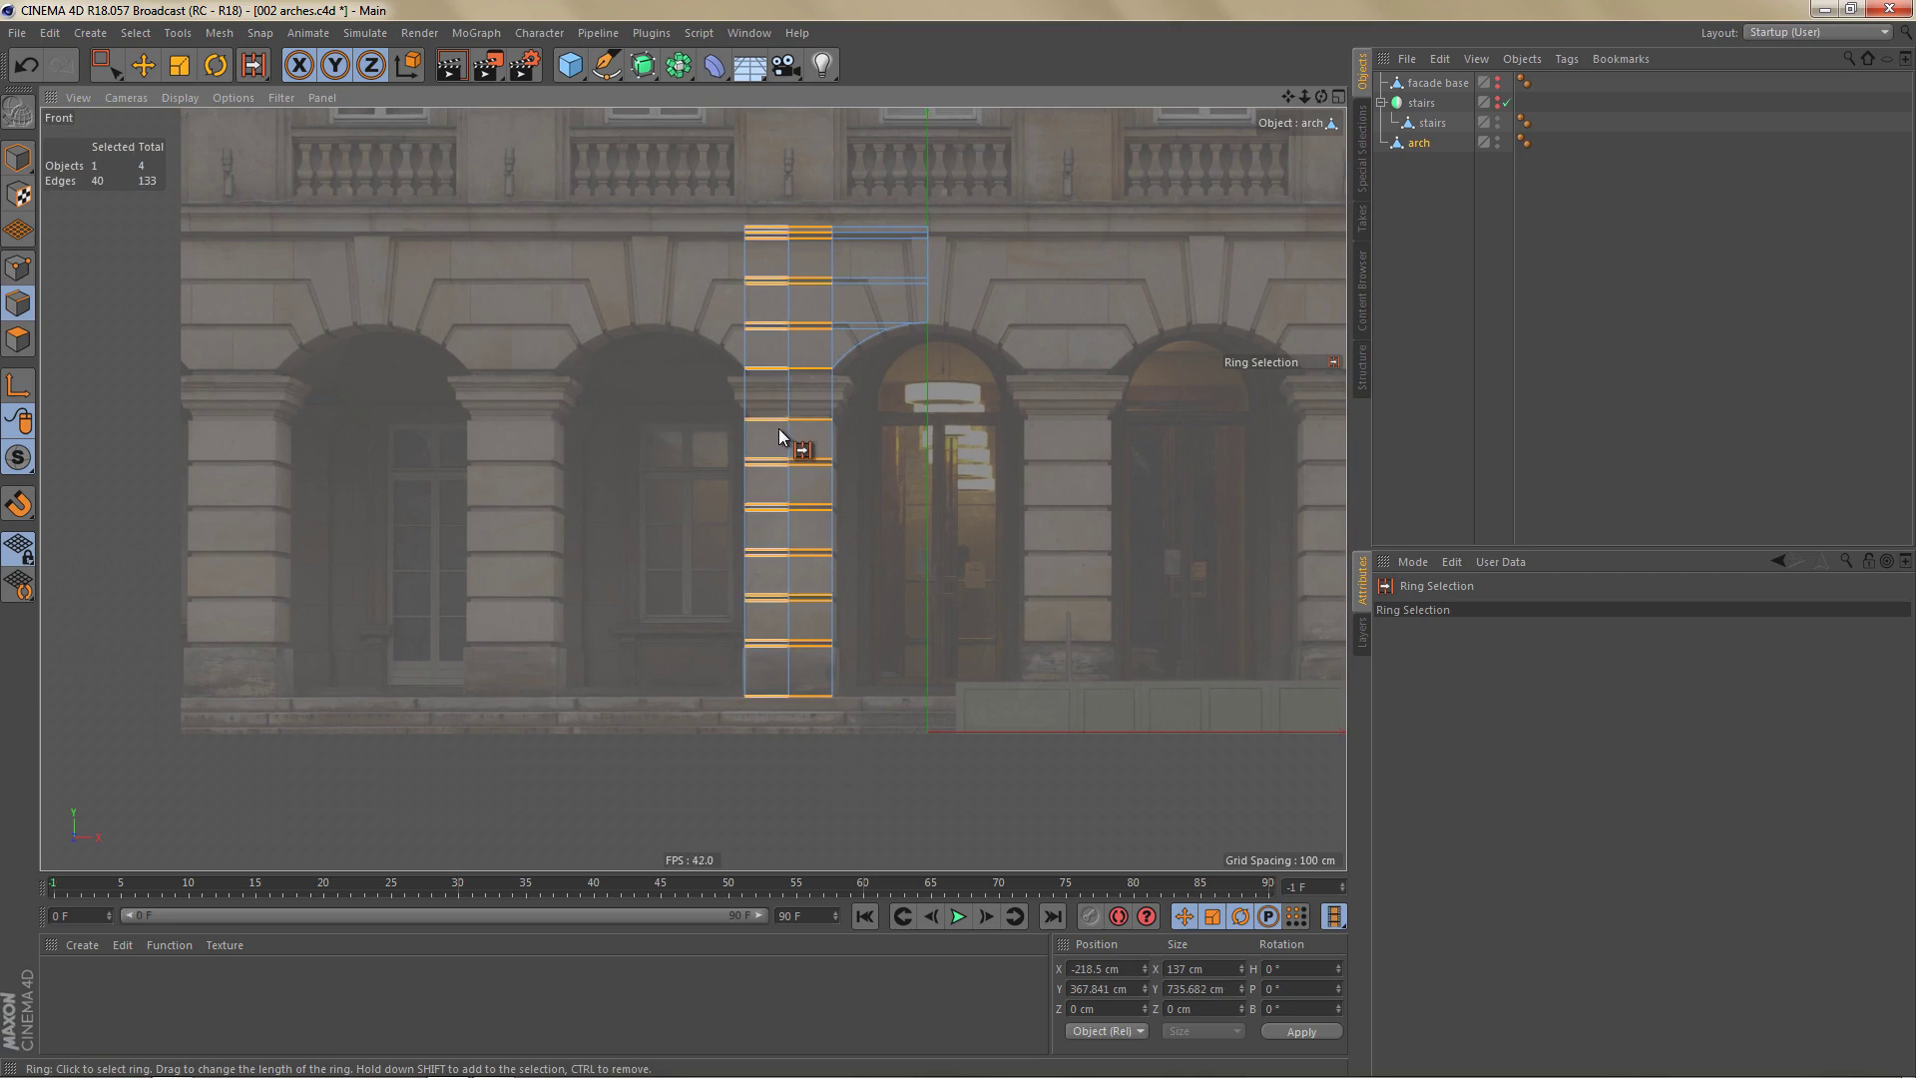
key(0)
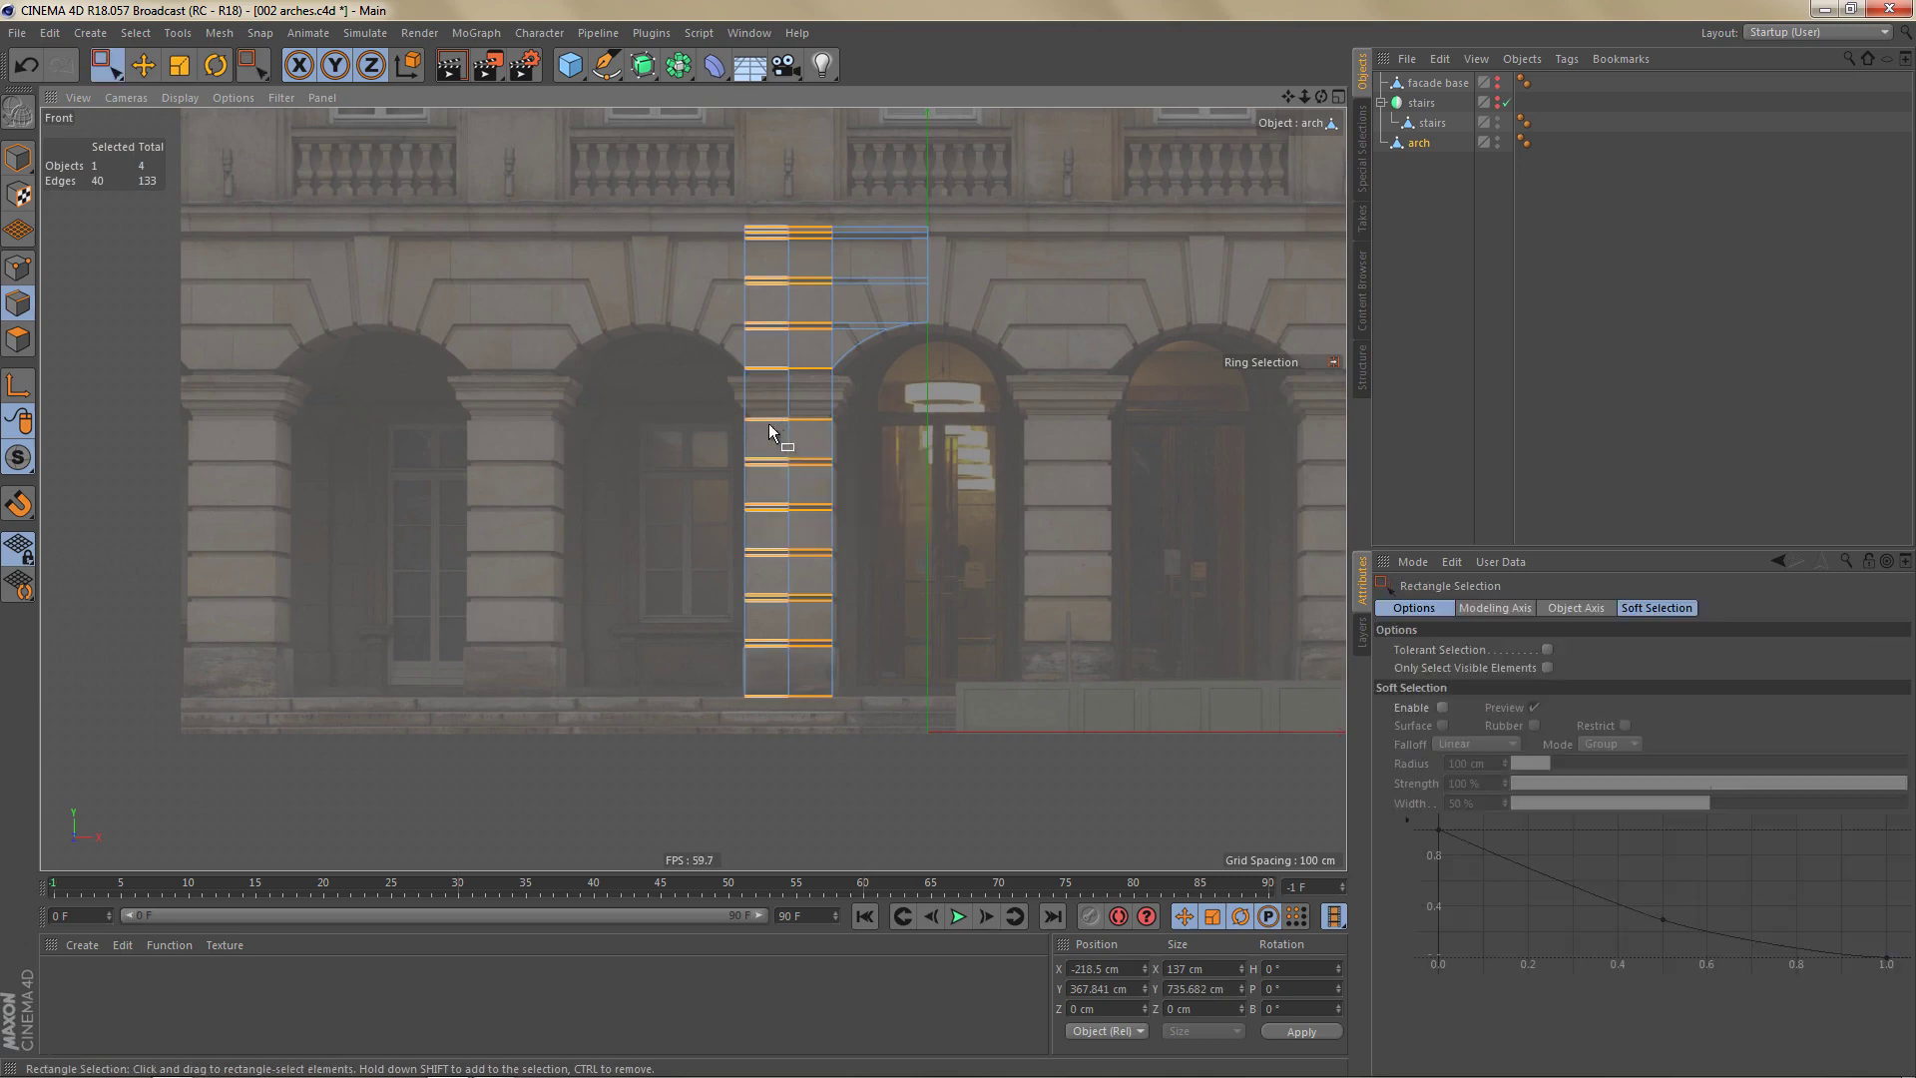
drag(718, 197, 811, 738)
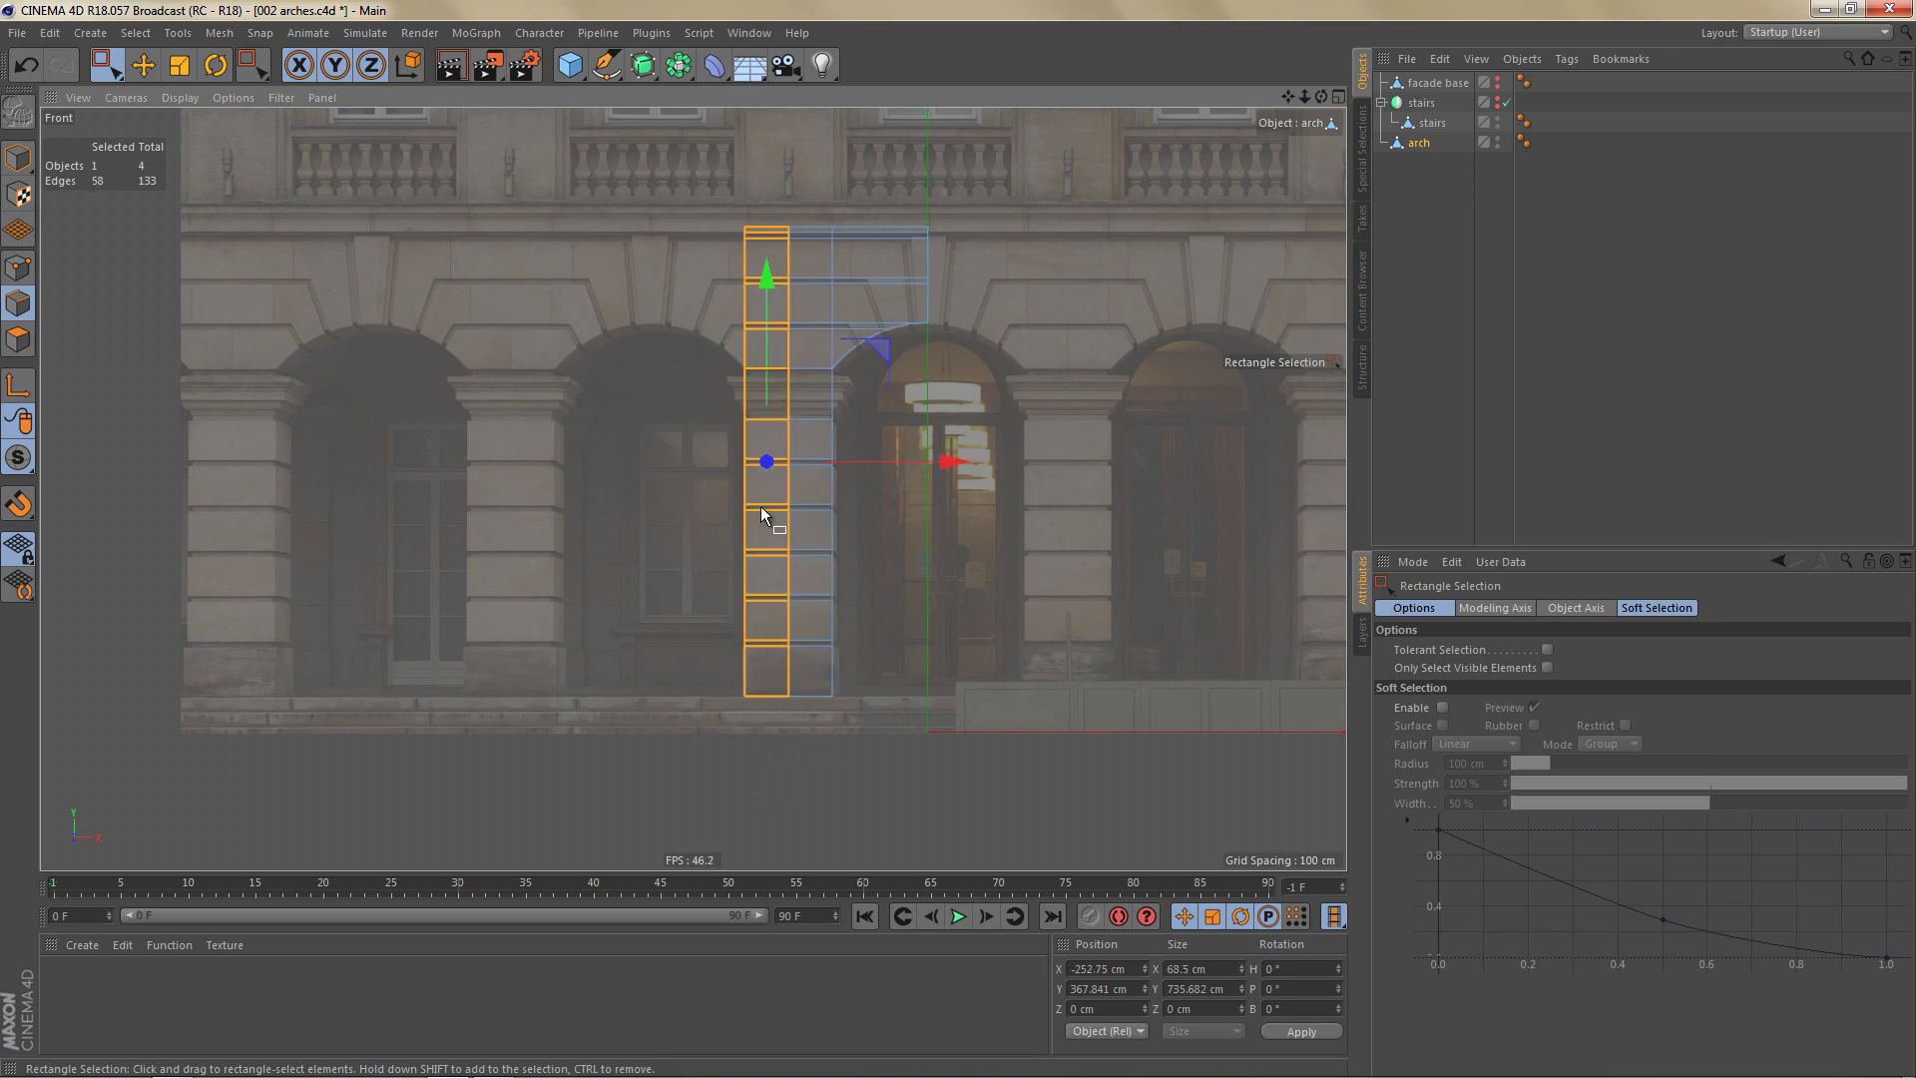
click(709, 670)
With Line Cut, make two parallel slanted cuts from the arch curve up through the horizontal joint, tracing the lowest slanted groove in the photo.
key(Return)
key(Return)
alt+right_drag(851, 308, 932, 327)
alt+middle_drag(914, 308, 888, 411)
alt+right_drag(888, 411, 896, 399)
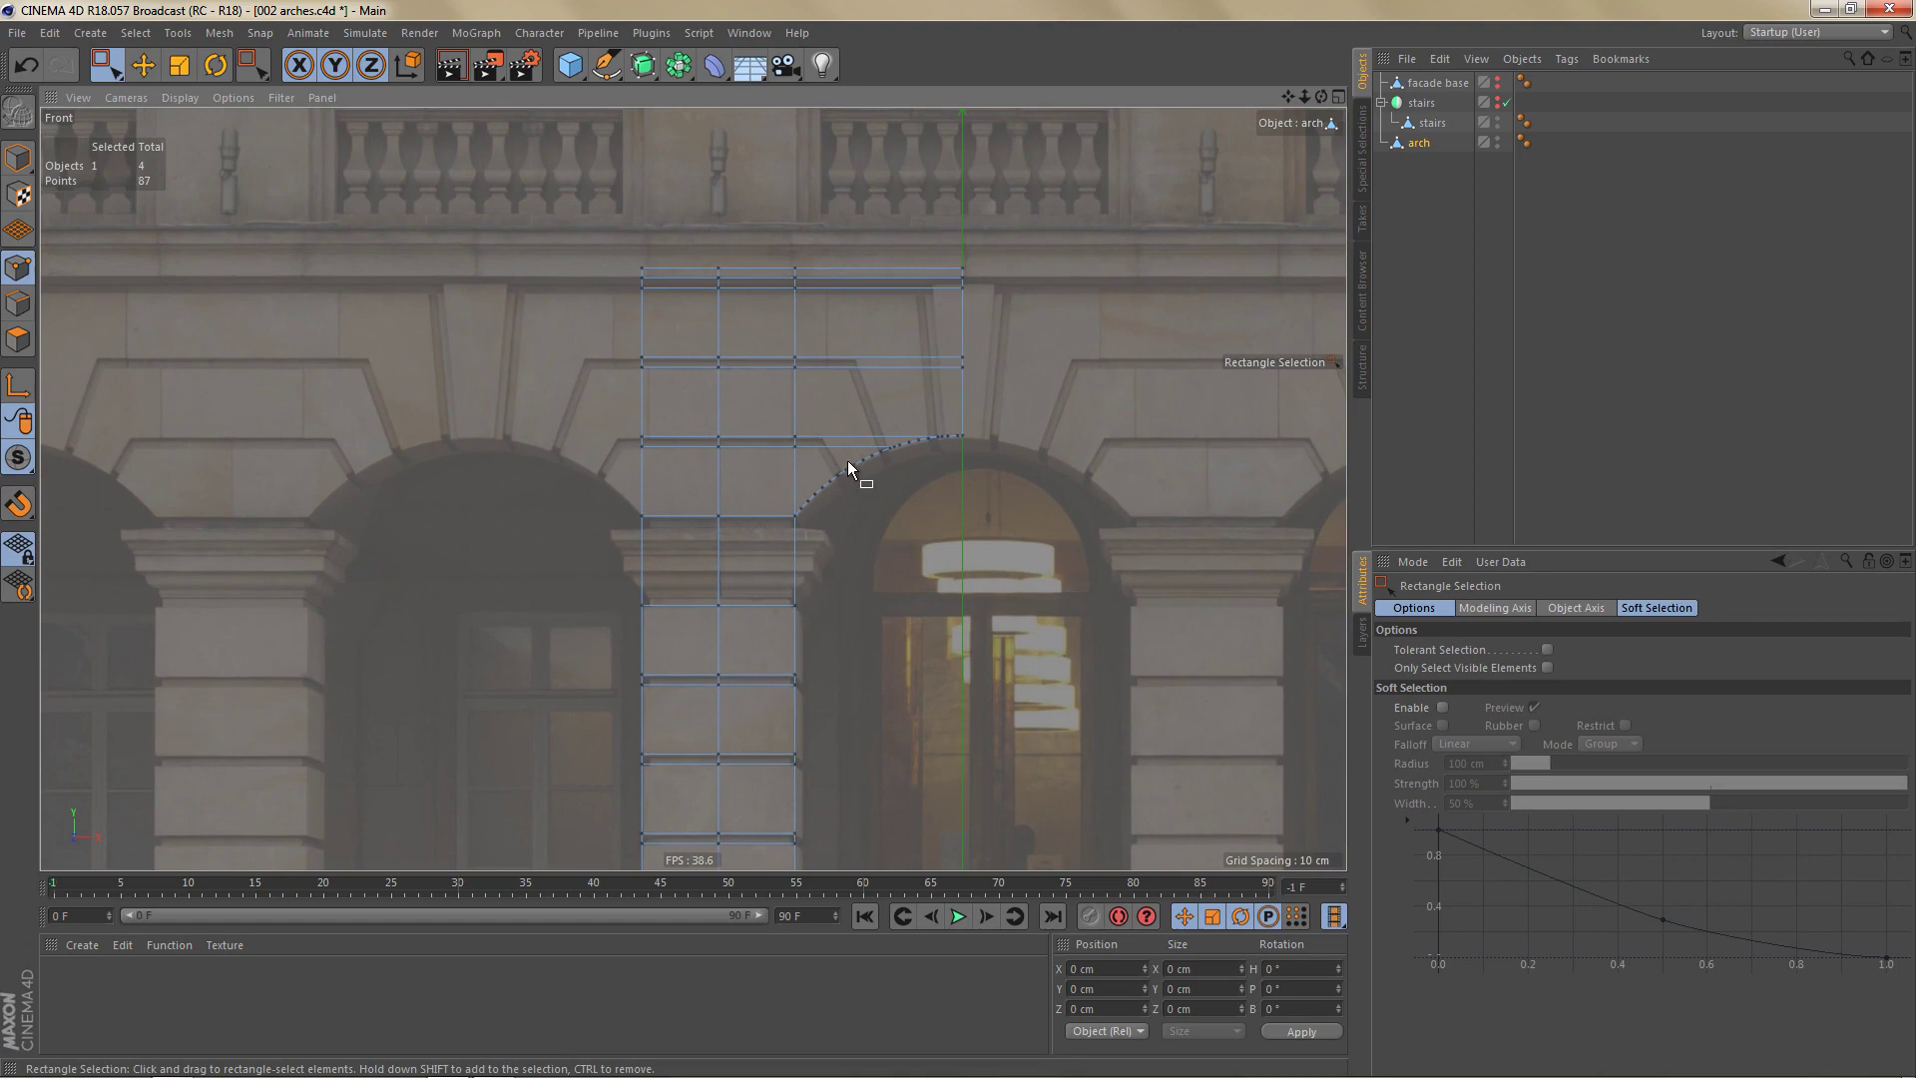
scroll(850, 462, up, 6)
scroll(838, 538, down, 2)
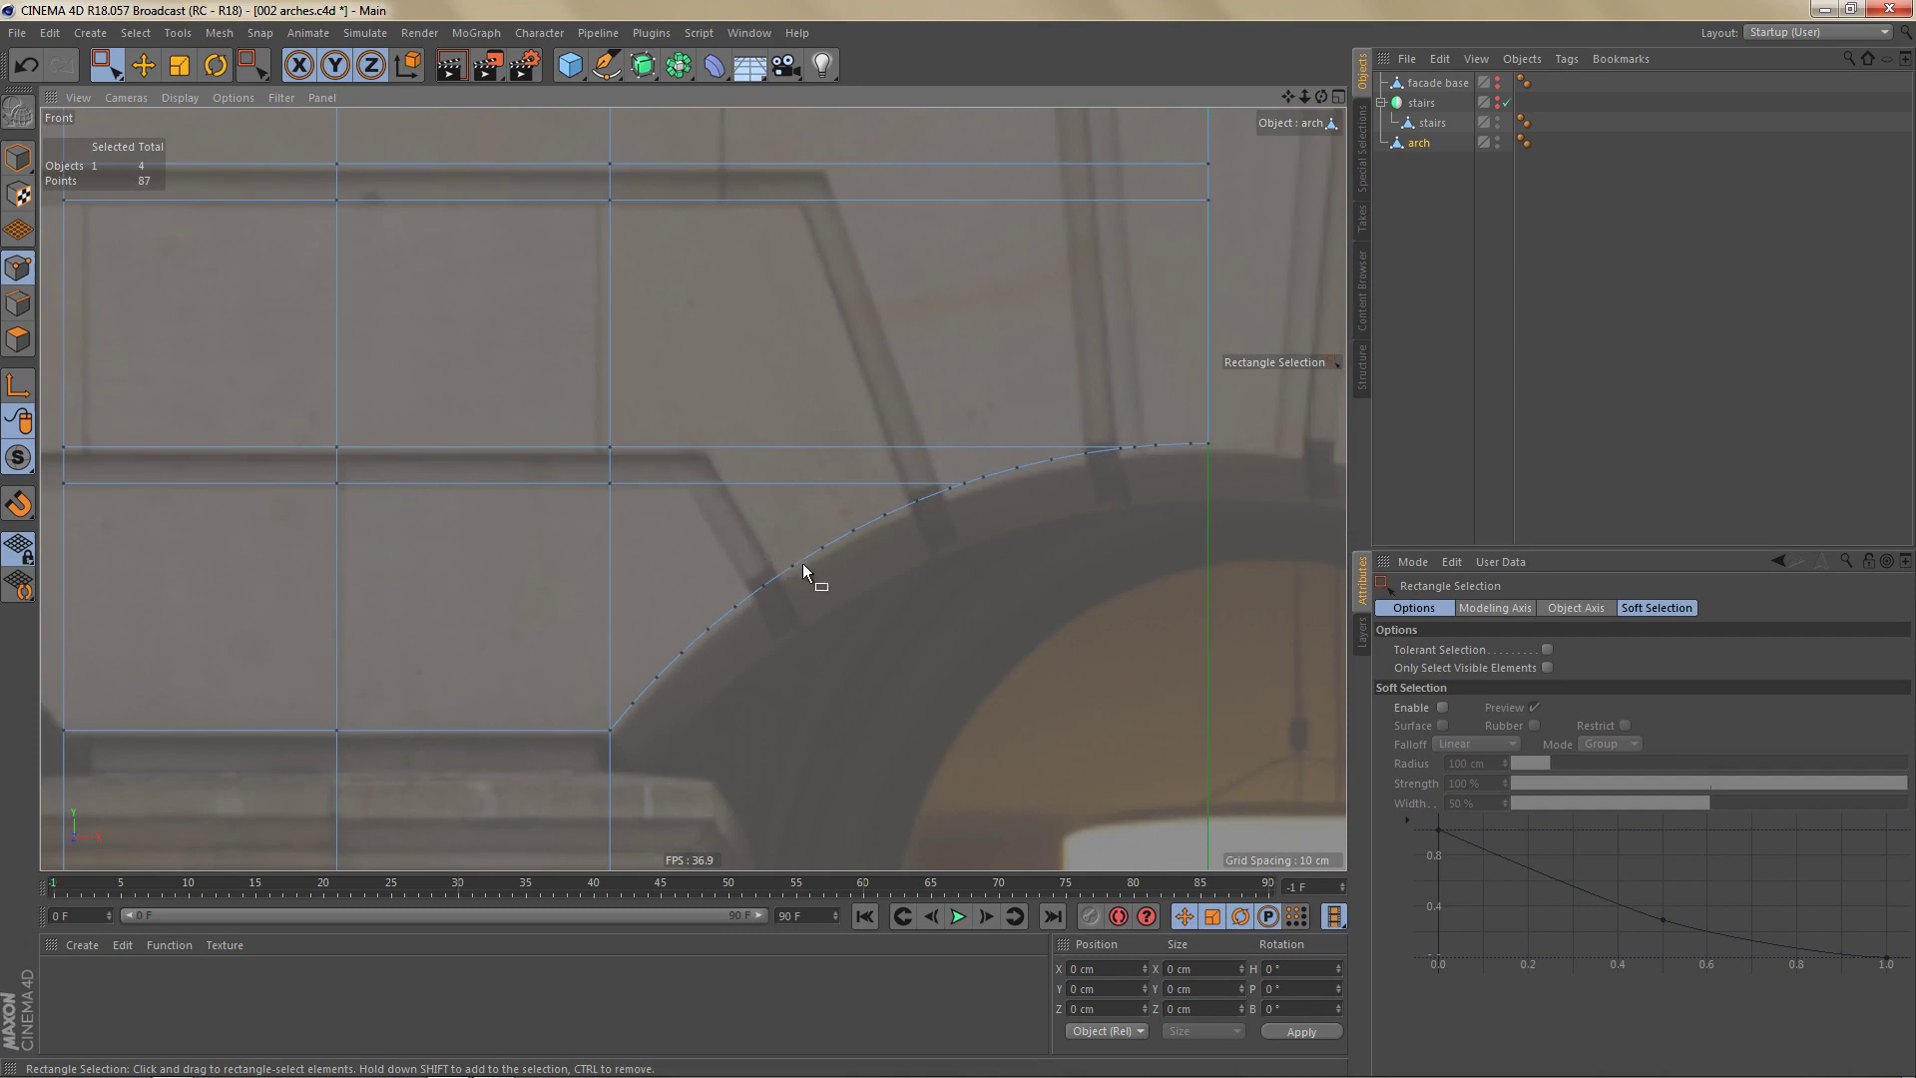
key(k)
key(k)
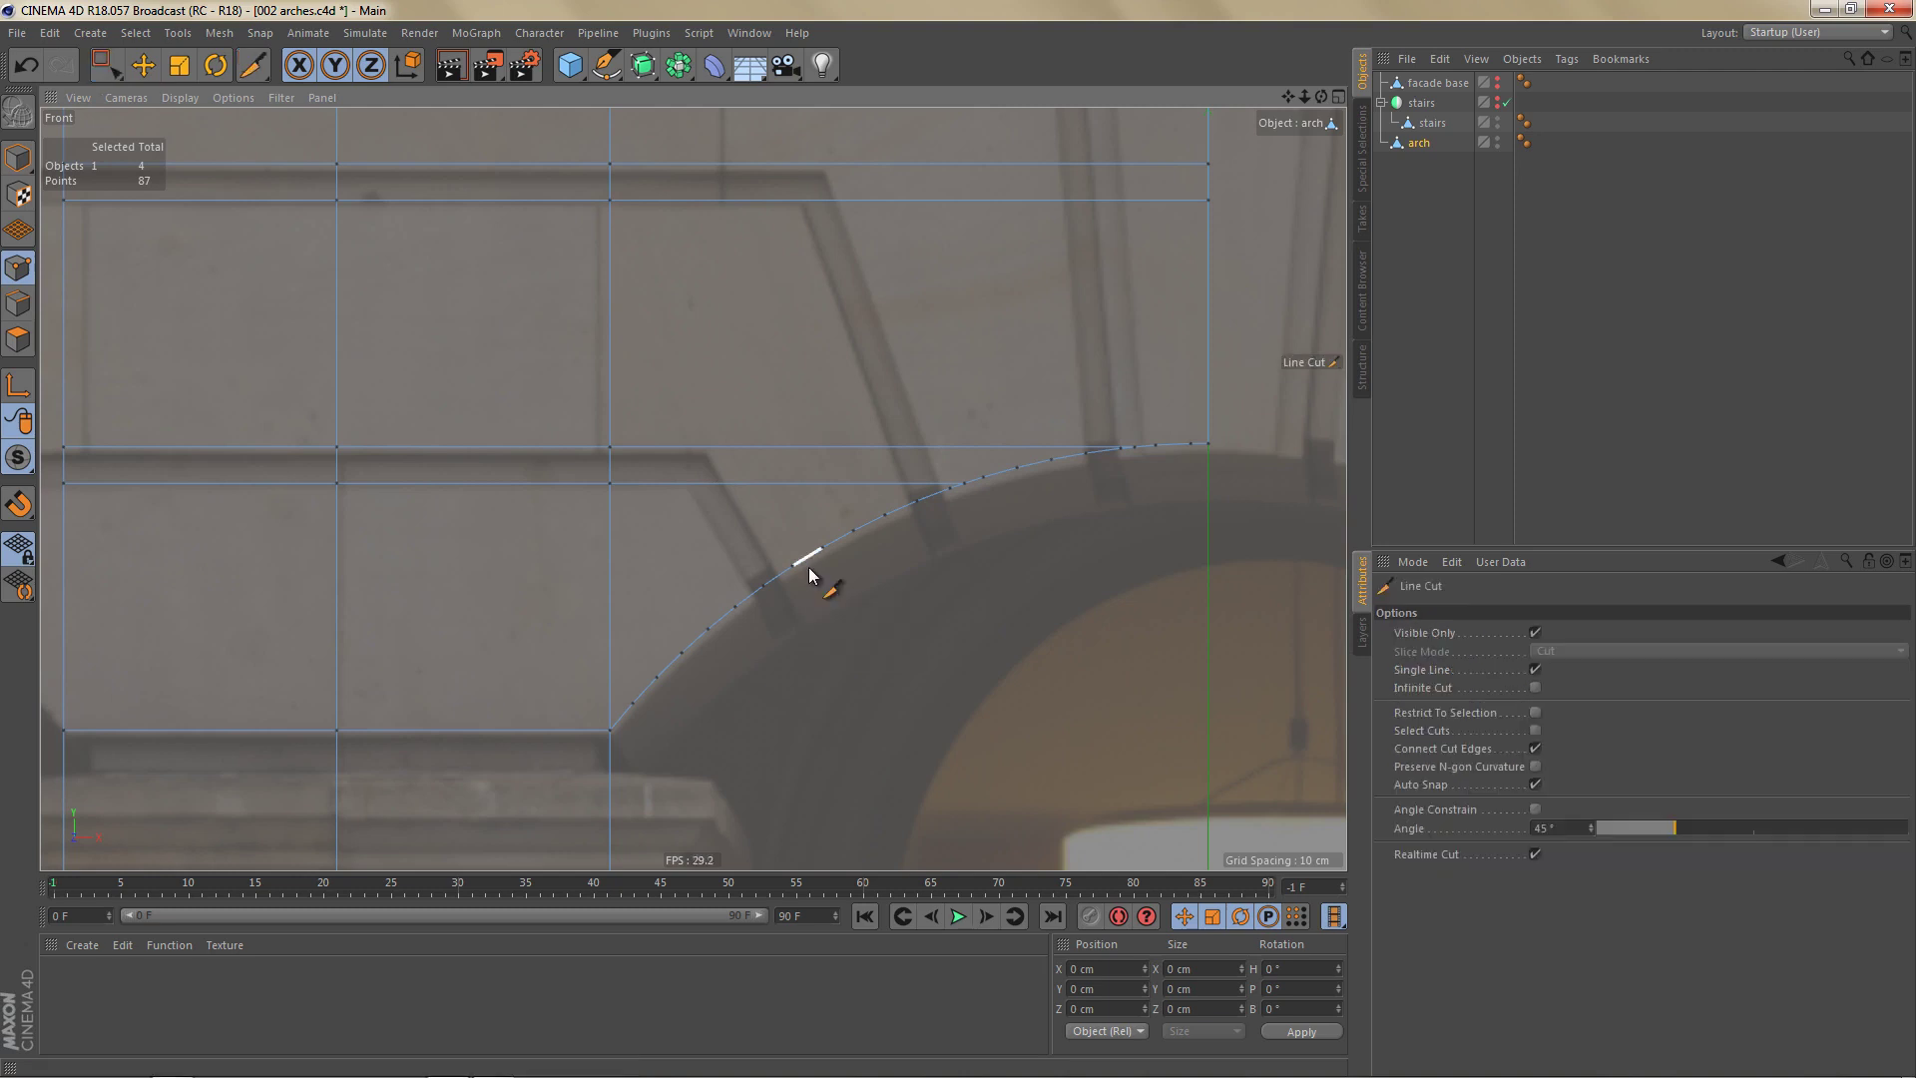
click(1408, 669)
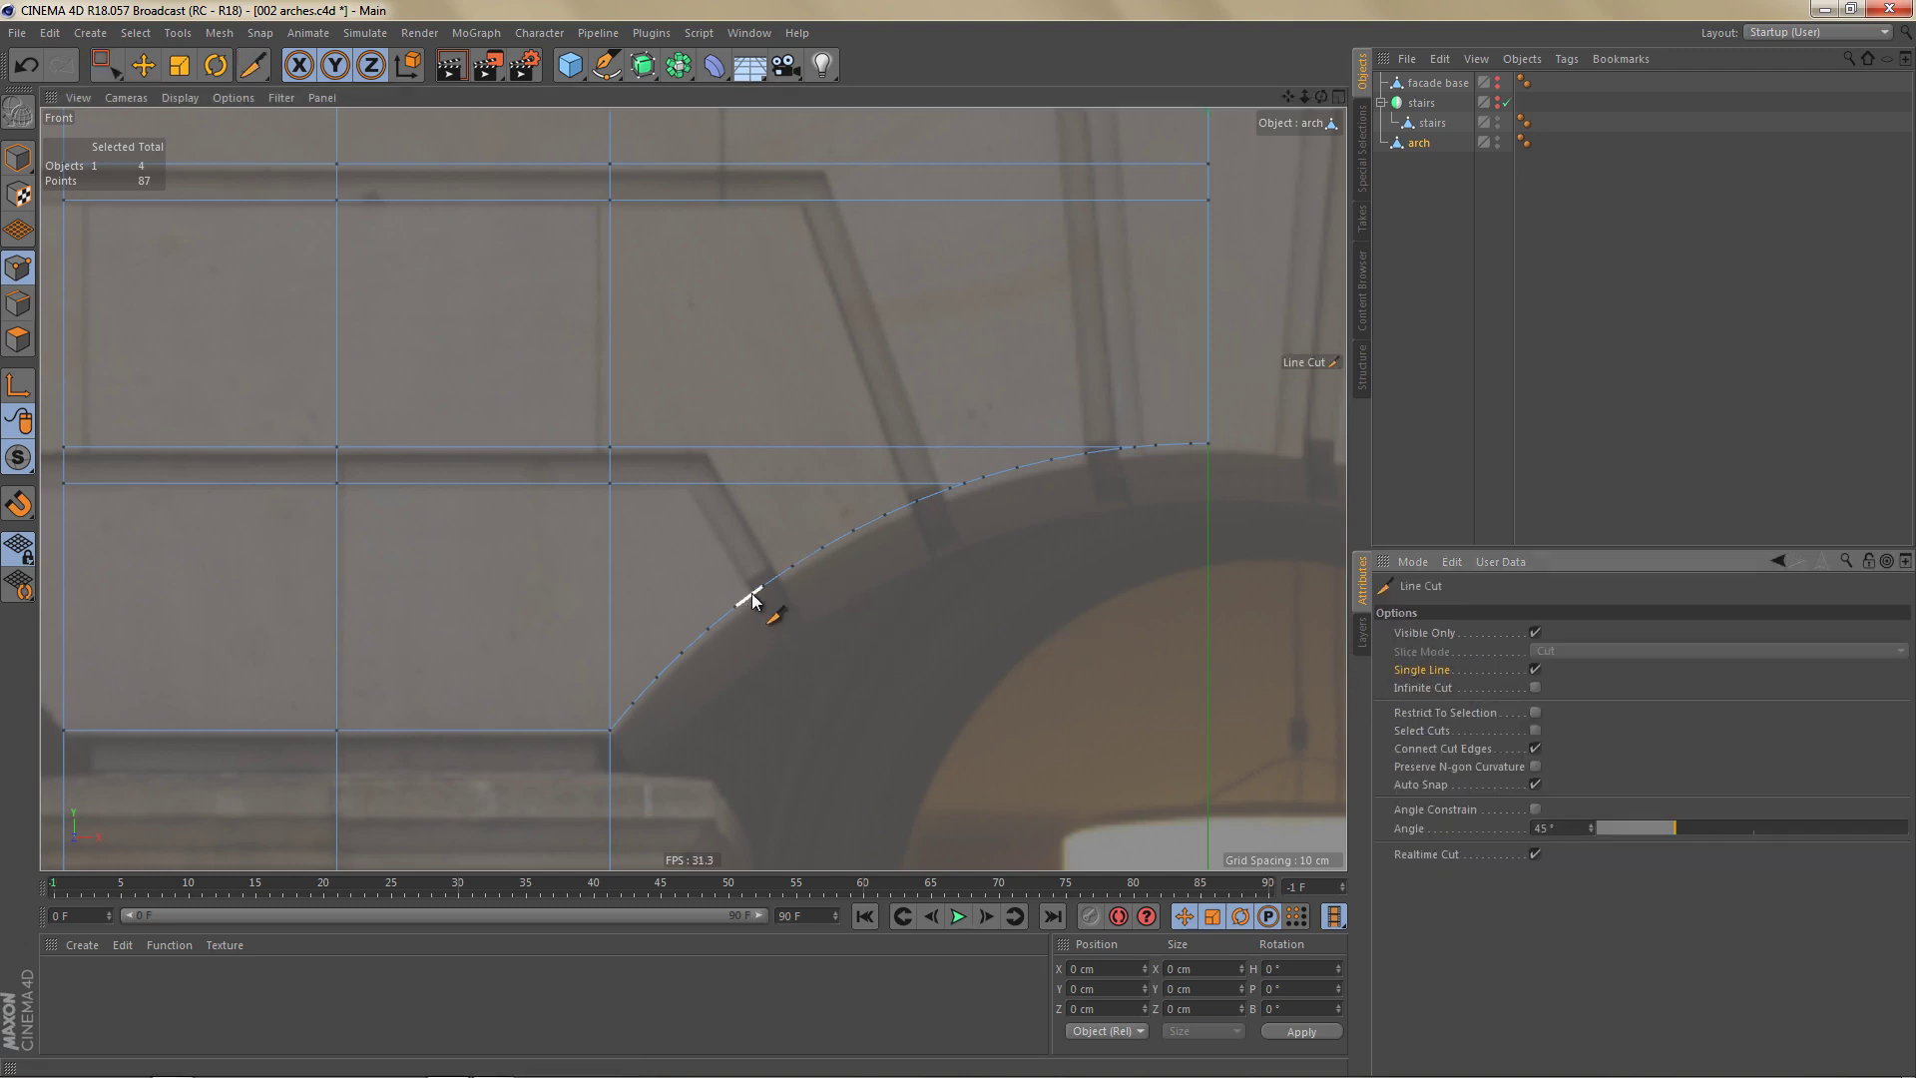
scroll(751, 613, up, 3)
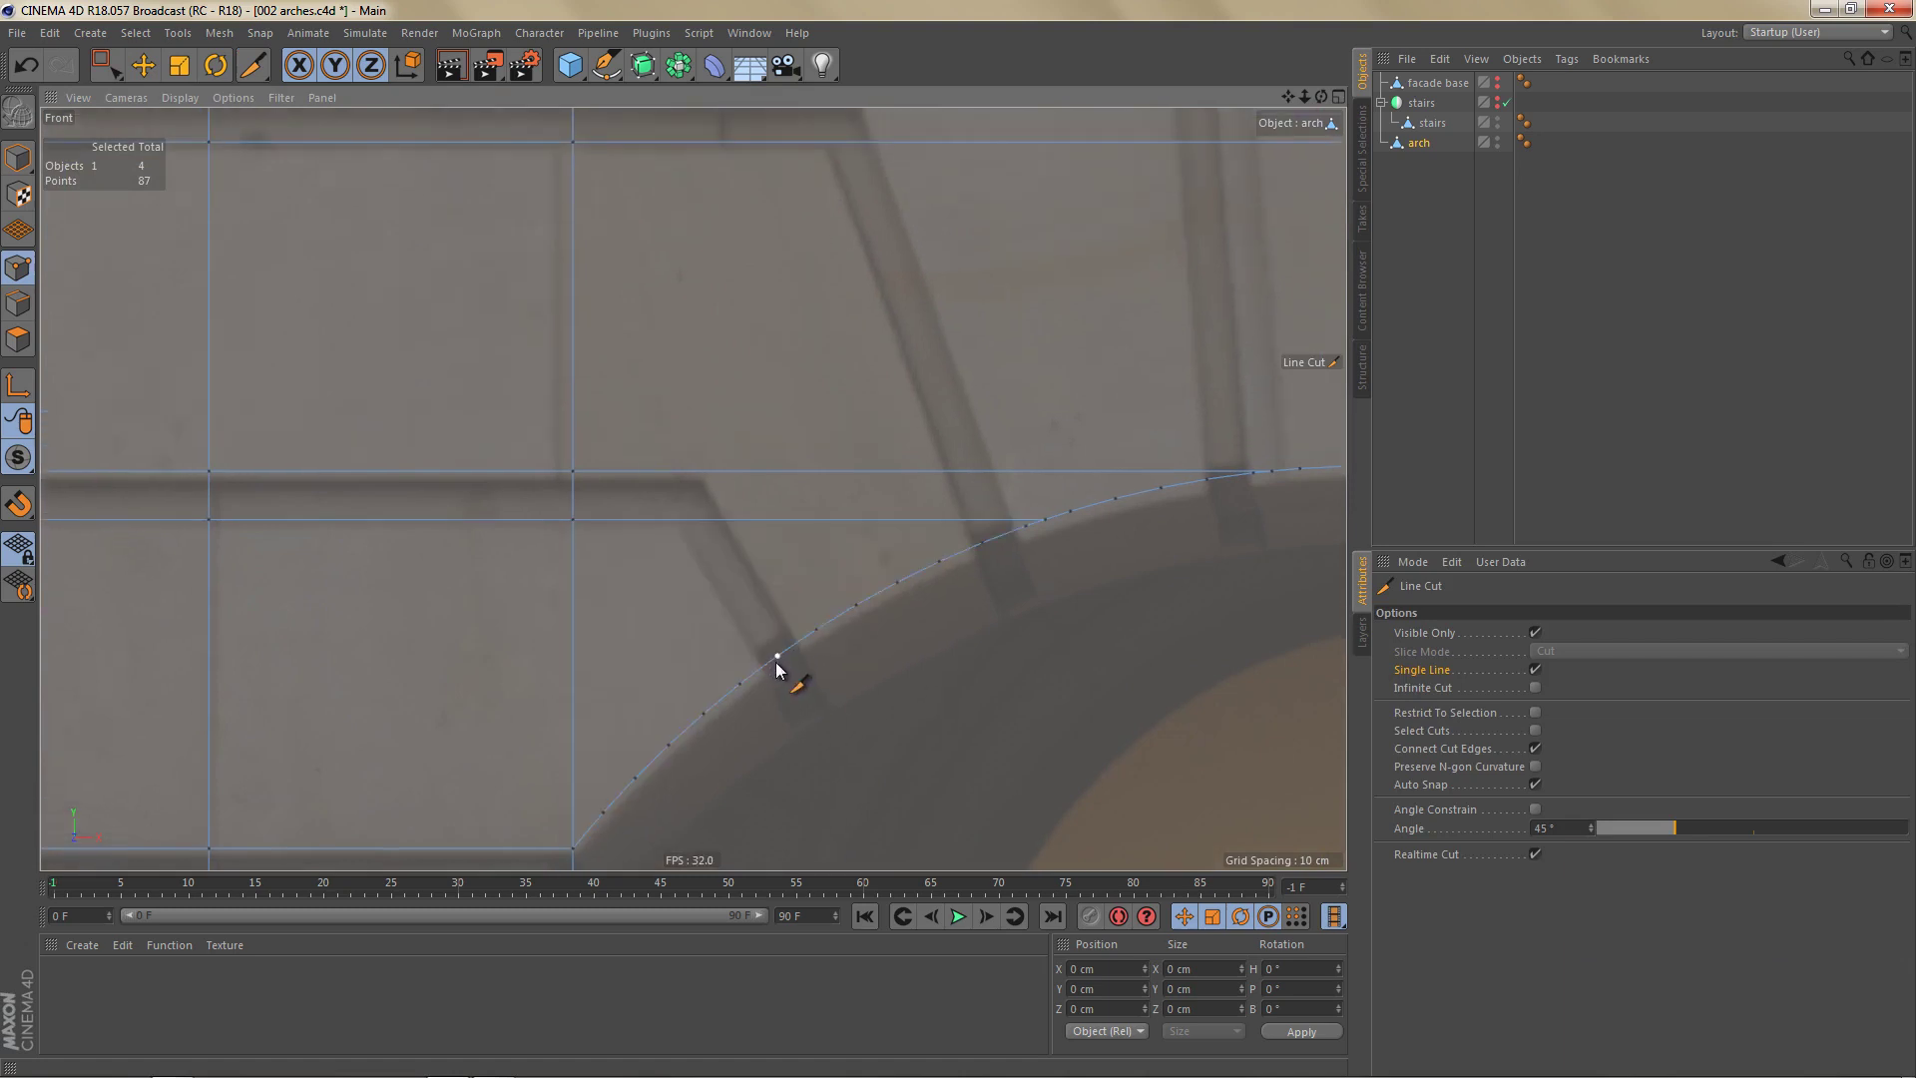
click(775, 653)
click(818, 632)
click(683, 409)
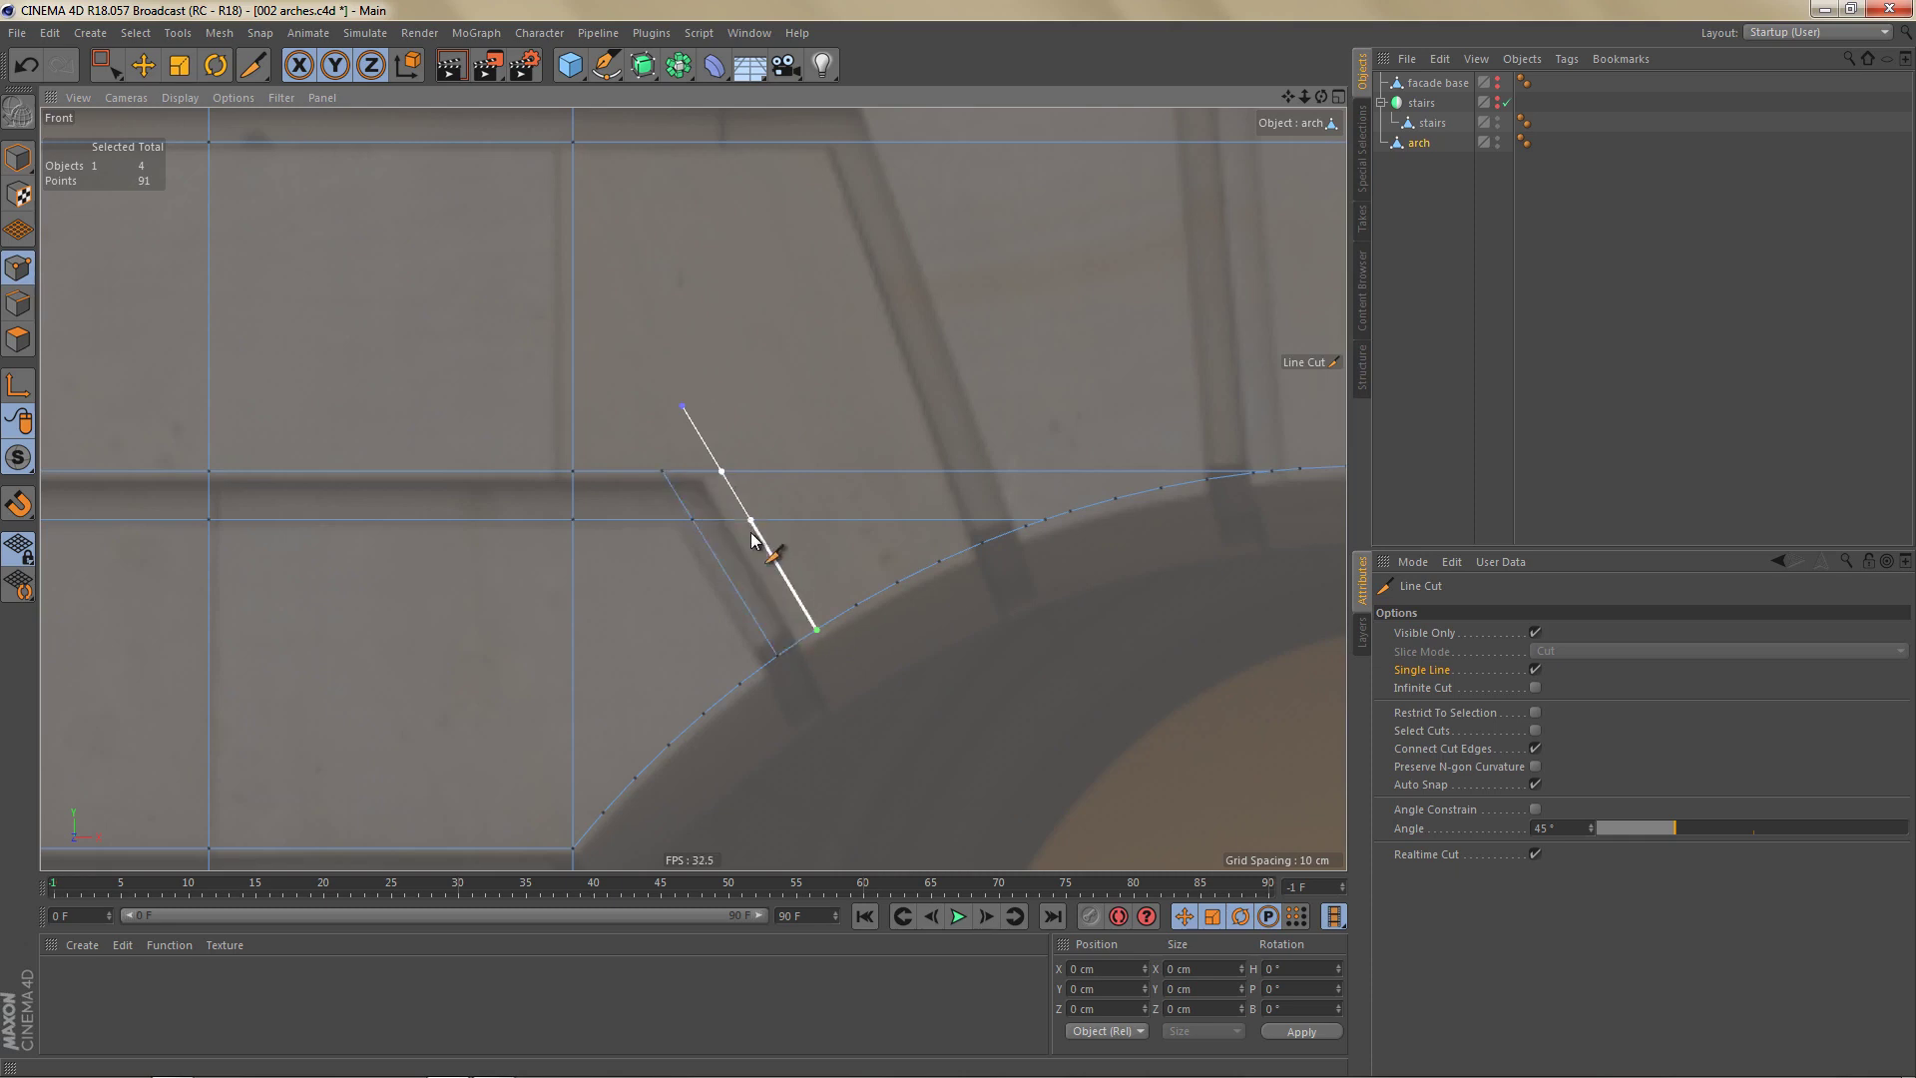
scroll(751, 537, down, 4)
alt+middle_drag(866, 504, 744, 591)
scroll(812, 583, up, 1)
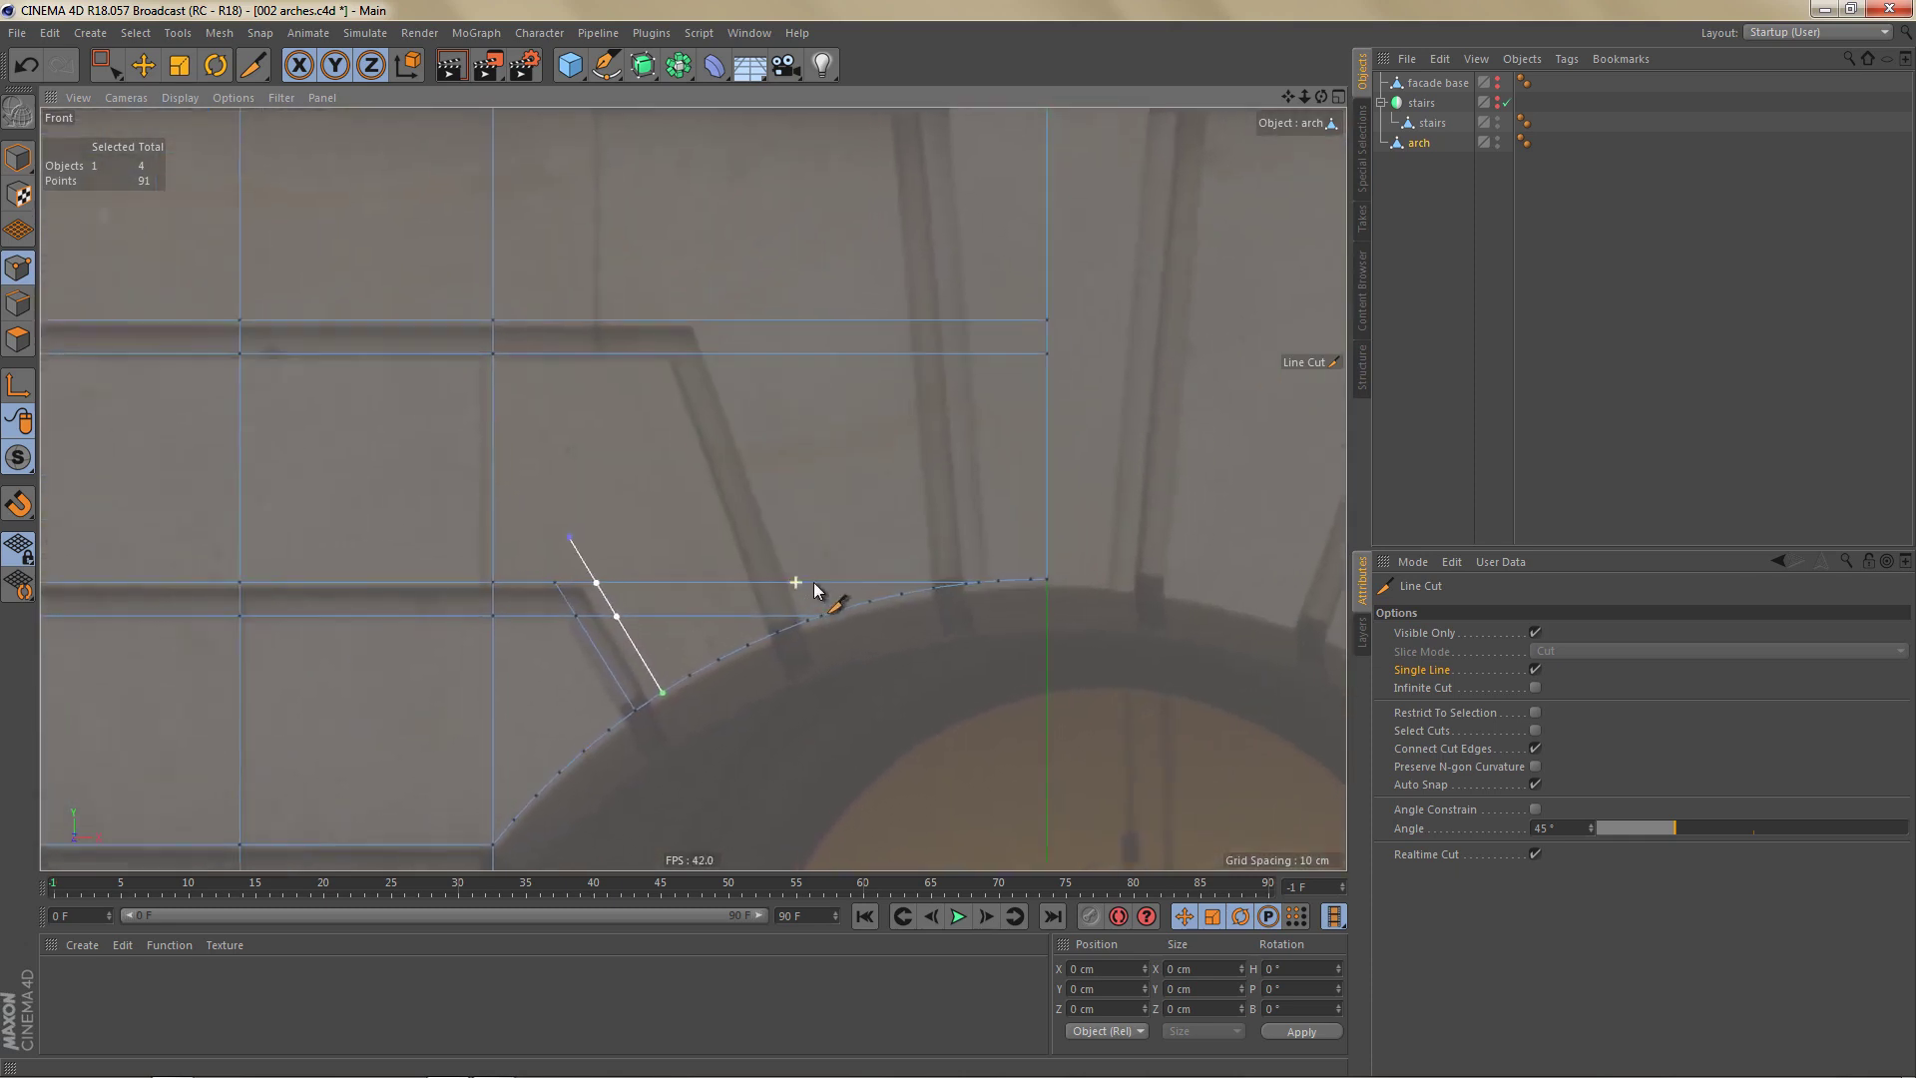
scroll(810, 587, up, 1)
click(778, 637)
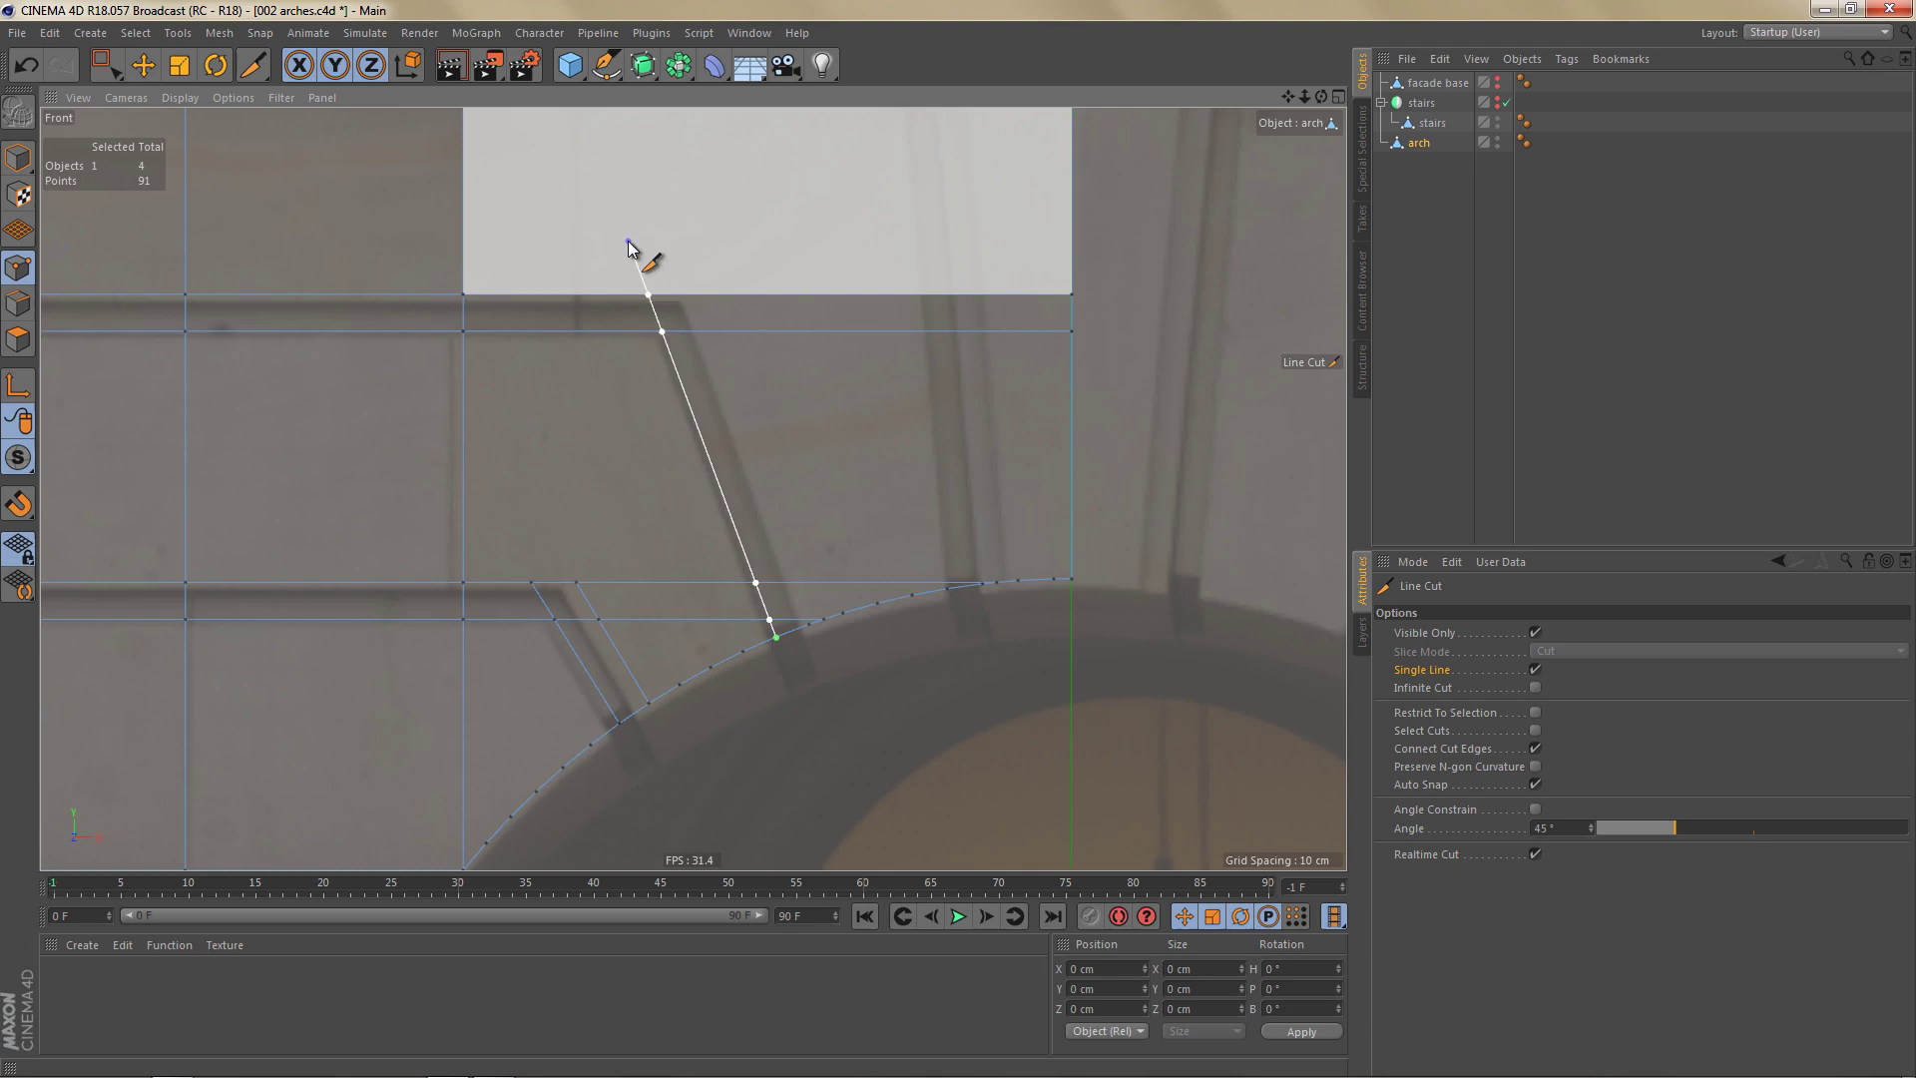
click(629, 247)
key(ctrl+z)
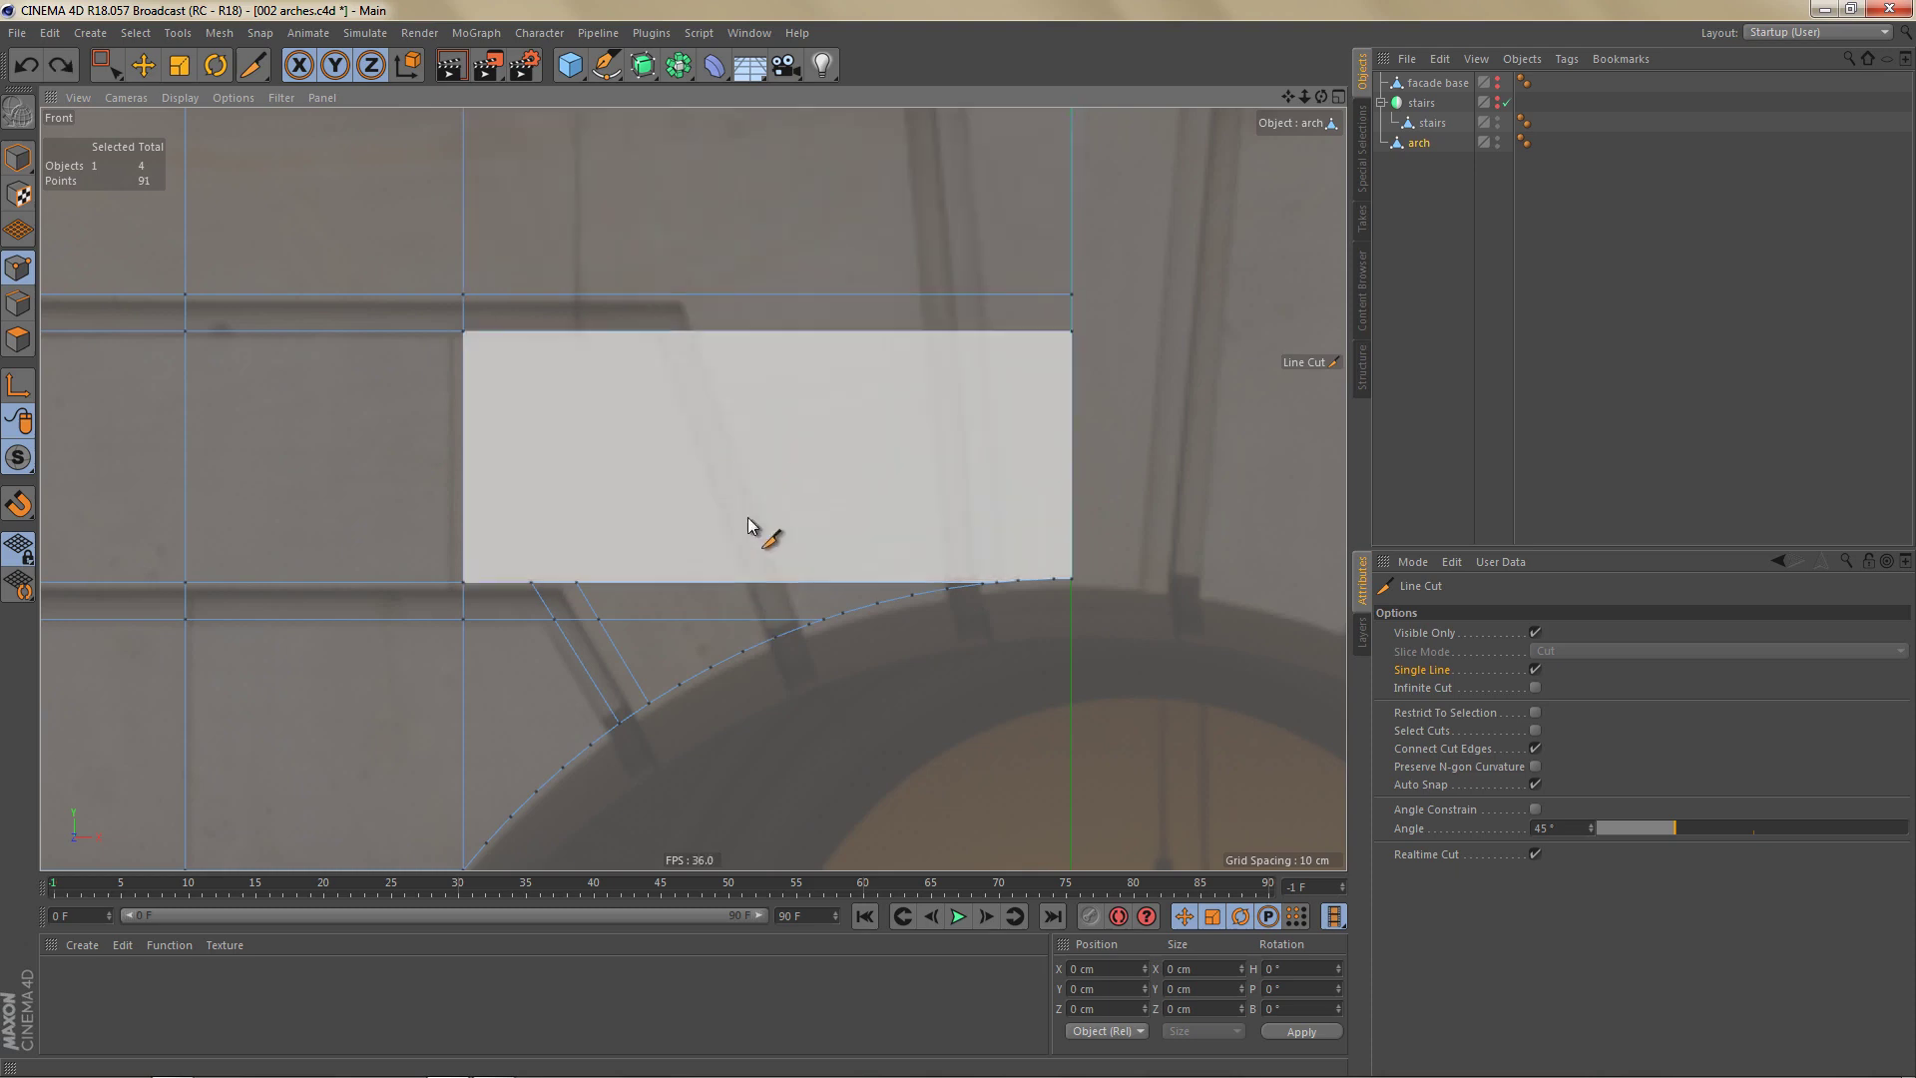
Make two parallel slanted line cuts from the arch curve up past the middle horizontal joint, tracing the second groove in the photo.
click(777, 637)
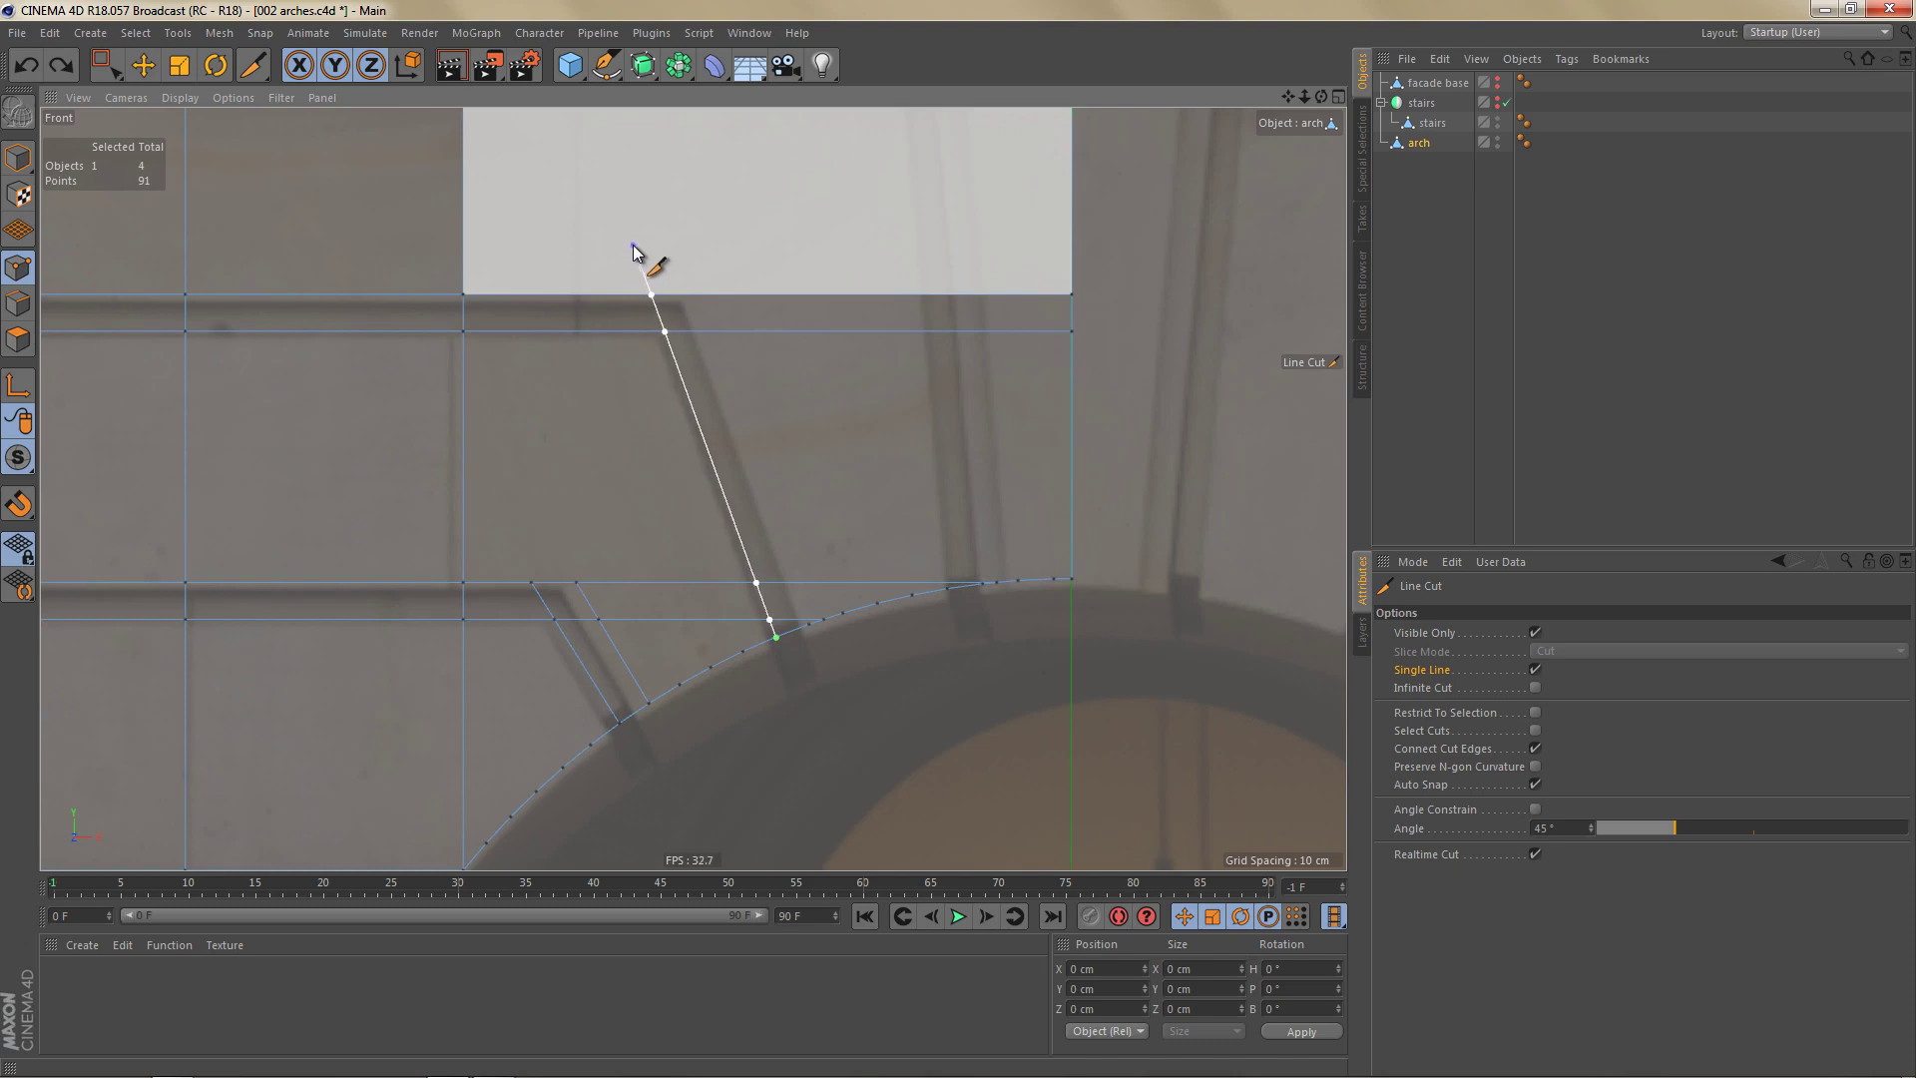
click(633, 246)
click(808, 622)
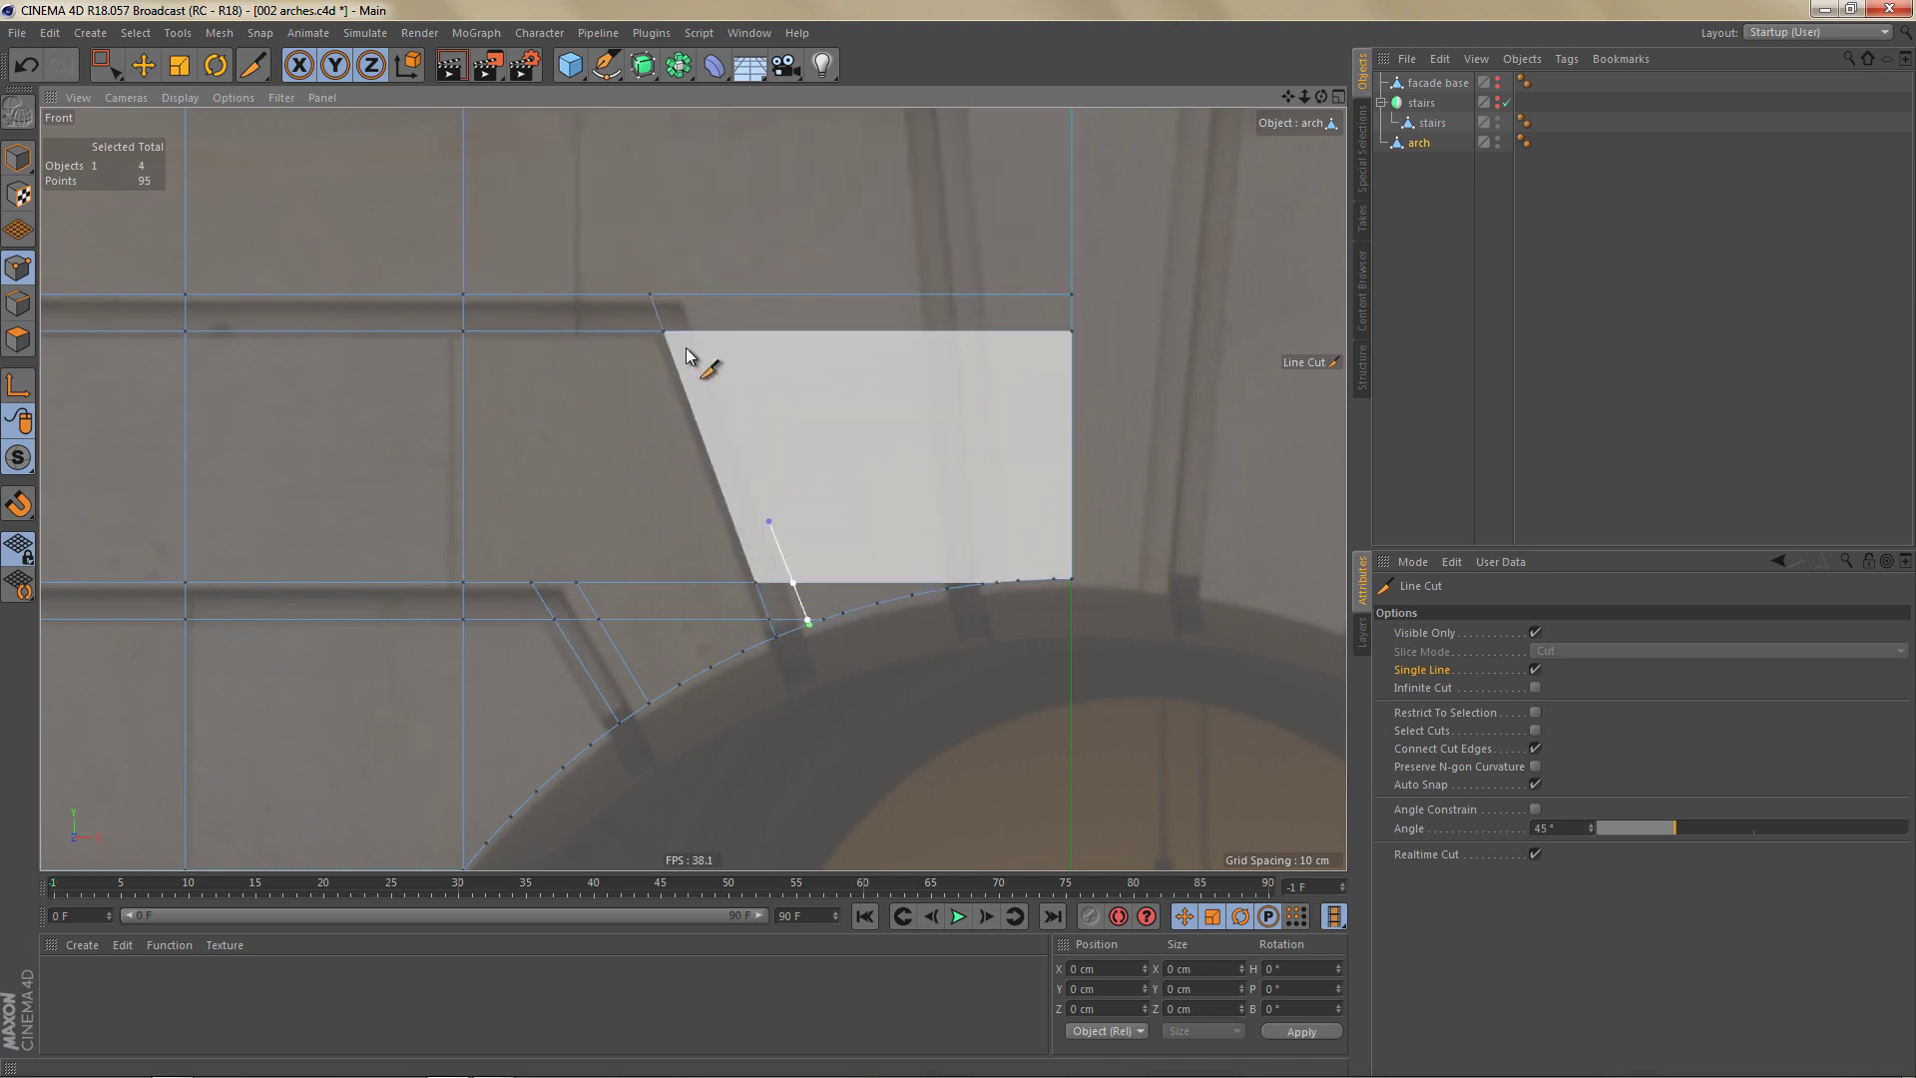
click(677, 258)
Make two parallel line cuts from near the arch's crown up past the top edge, tracing the groove left of the keystone.
alt+middle_drag(756, 326, 642, 522)
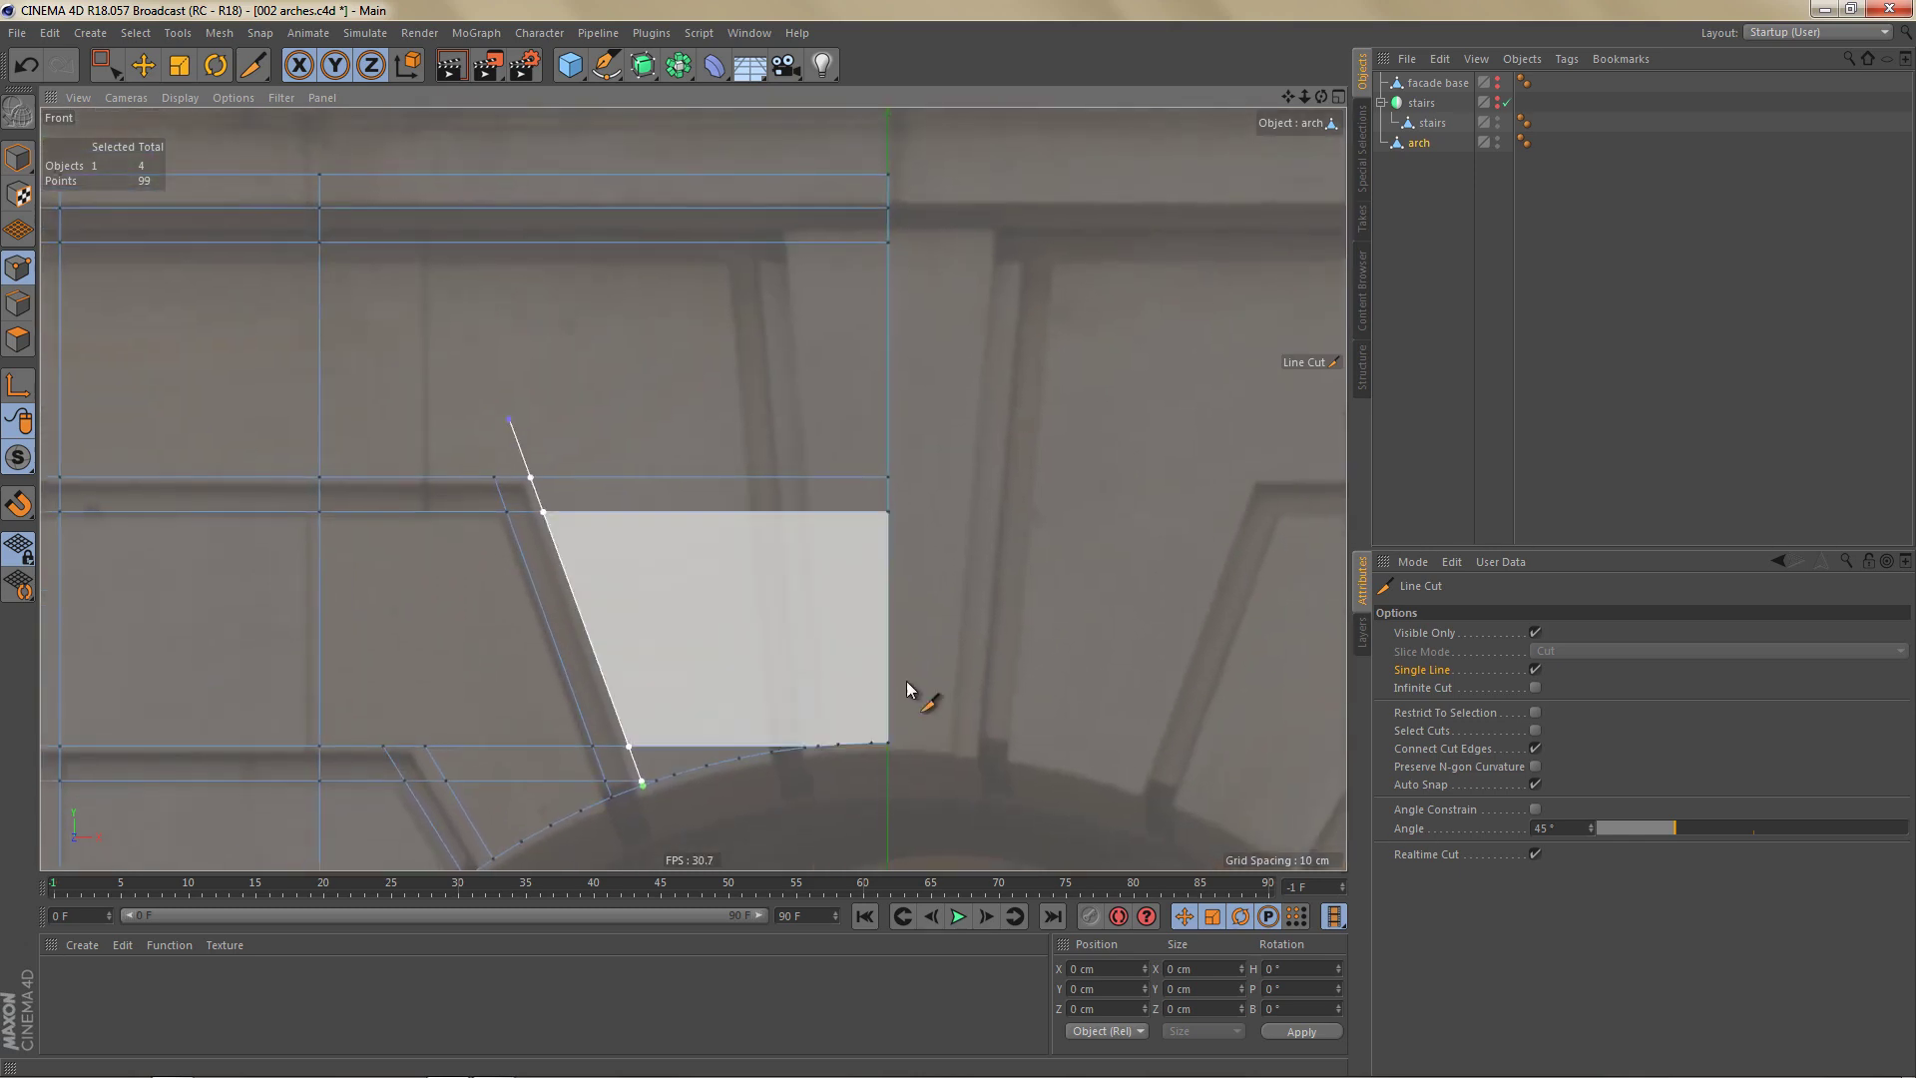
click(768, 757)
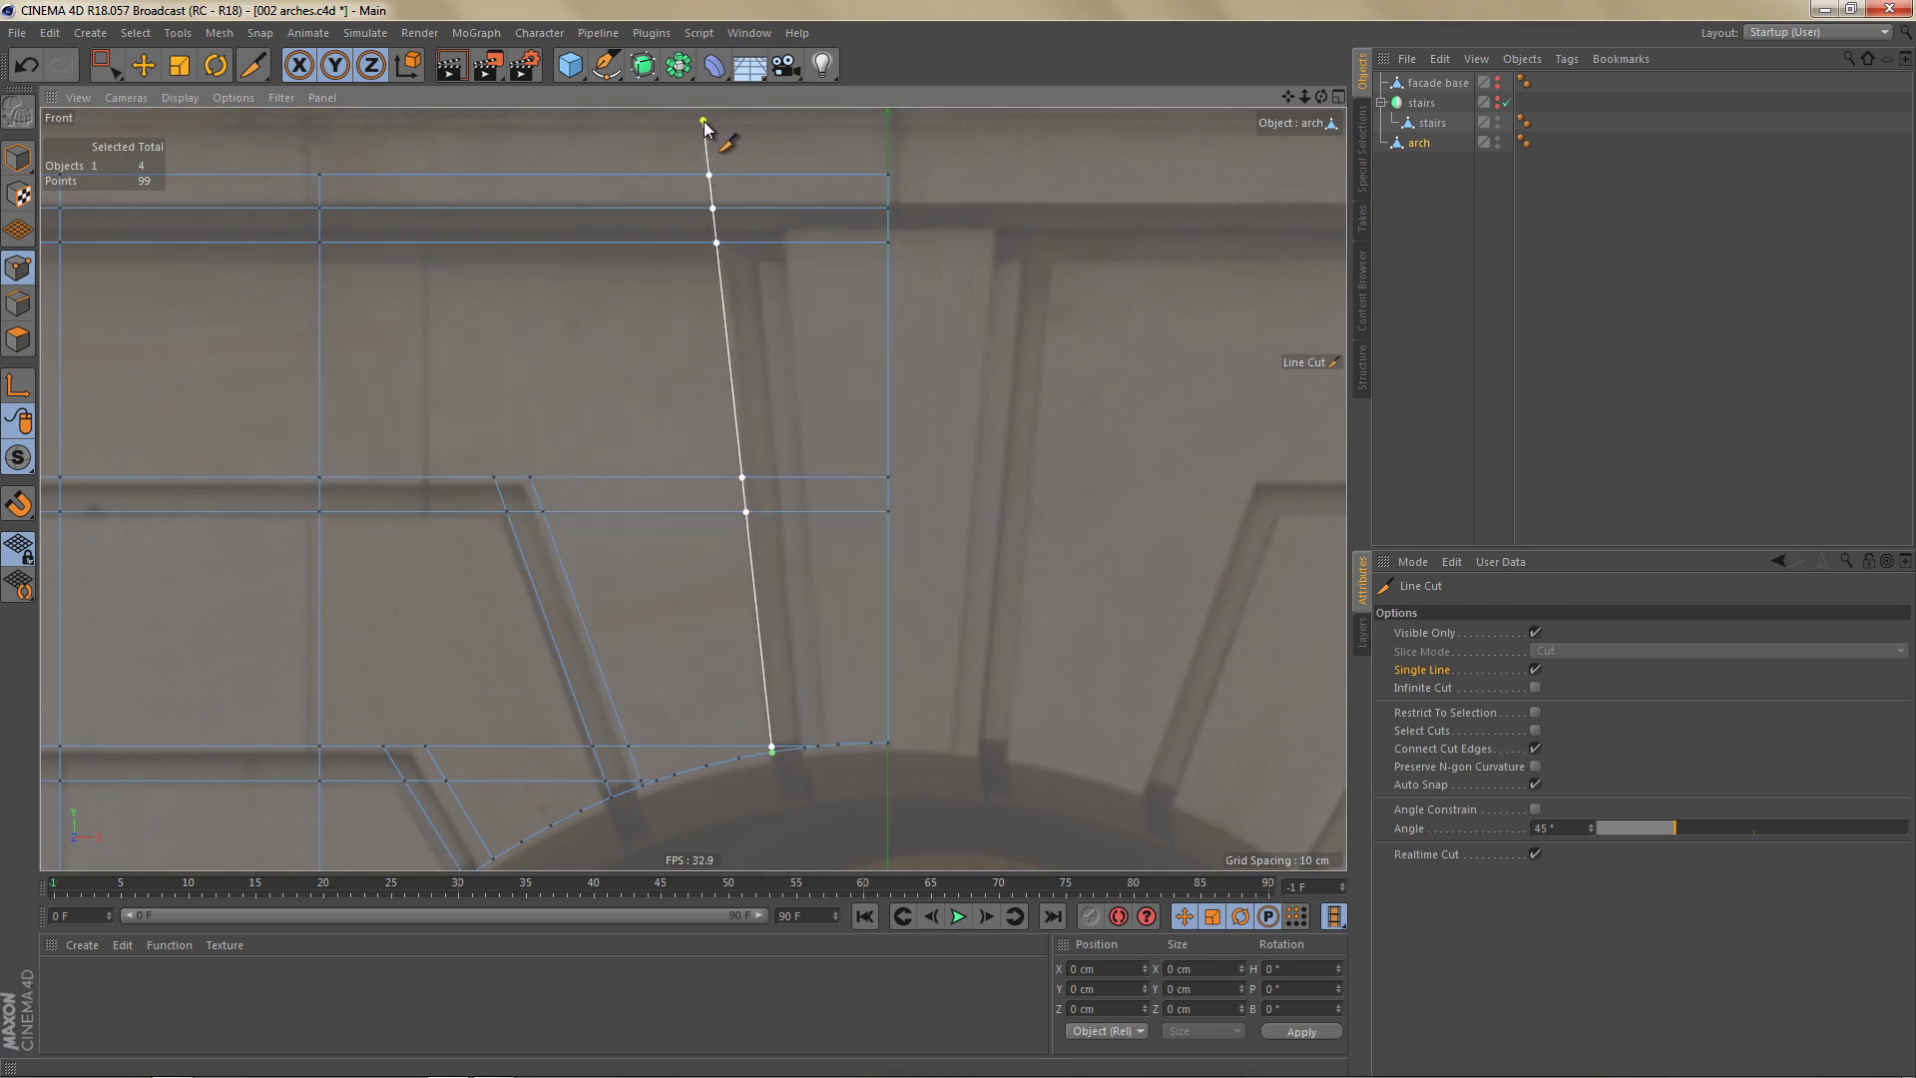
click(709, 125)
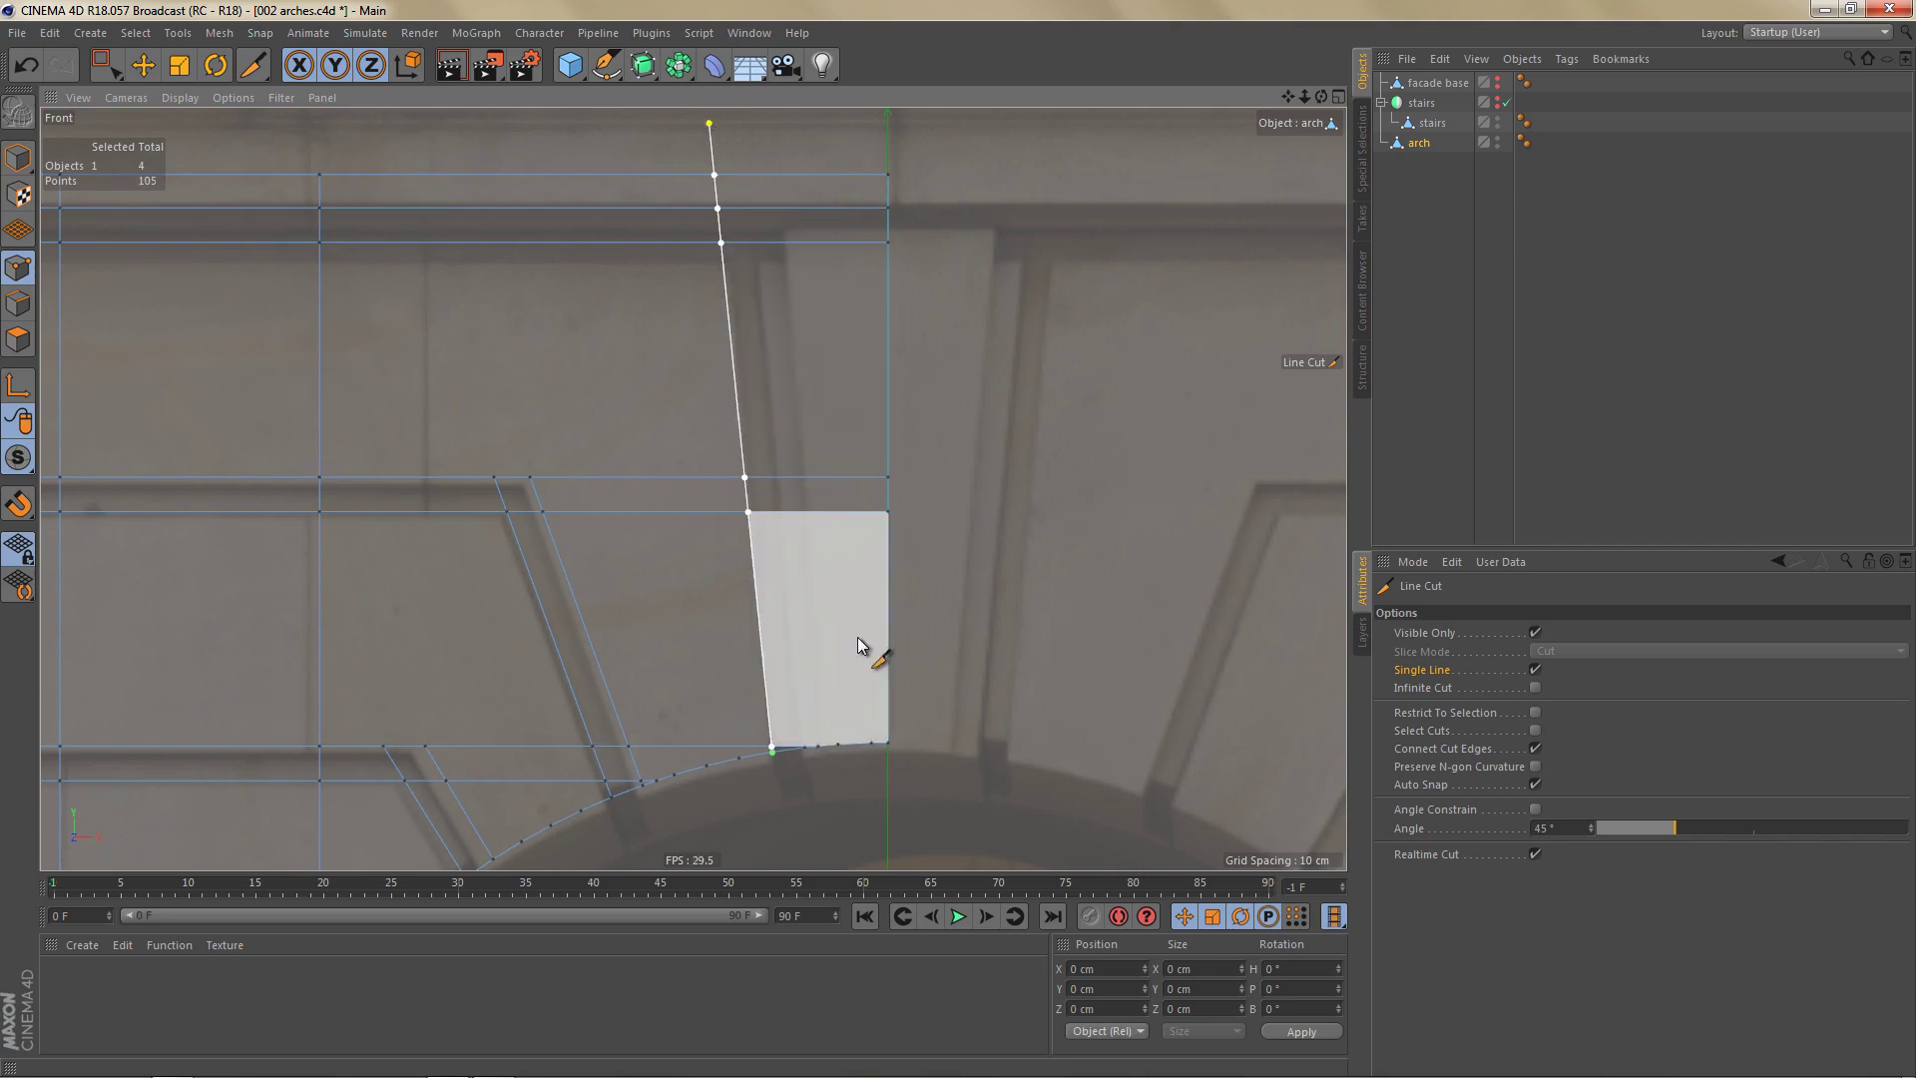
click(807, 748)
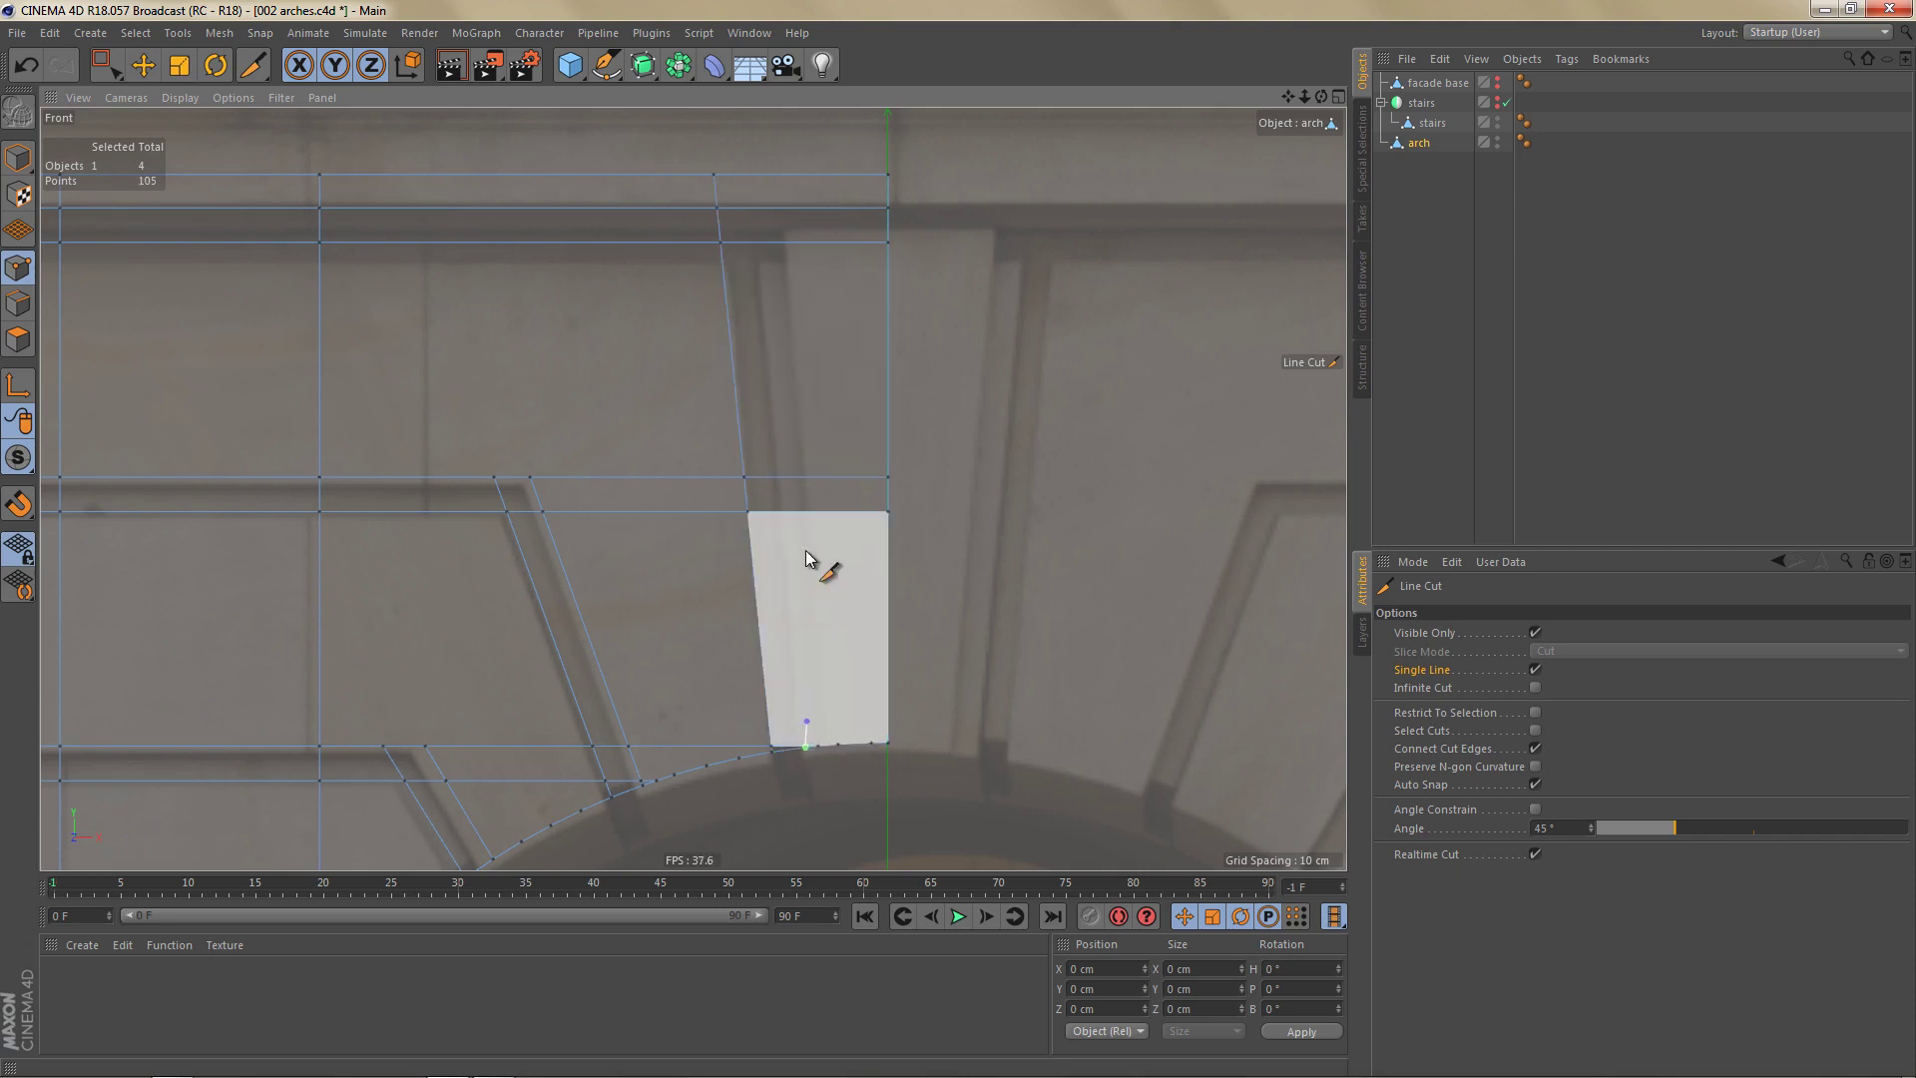
click(752, 139)
Add a third line cut between the keystone groove and the centre line, from the arch curve up past the top edge.
alt+middle_drag(880, 379, 846, 380)
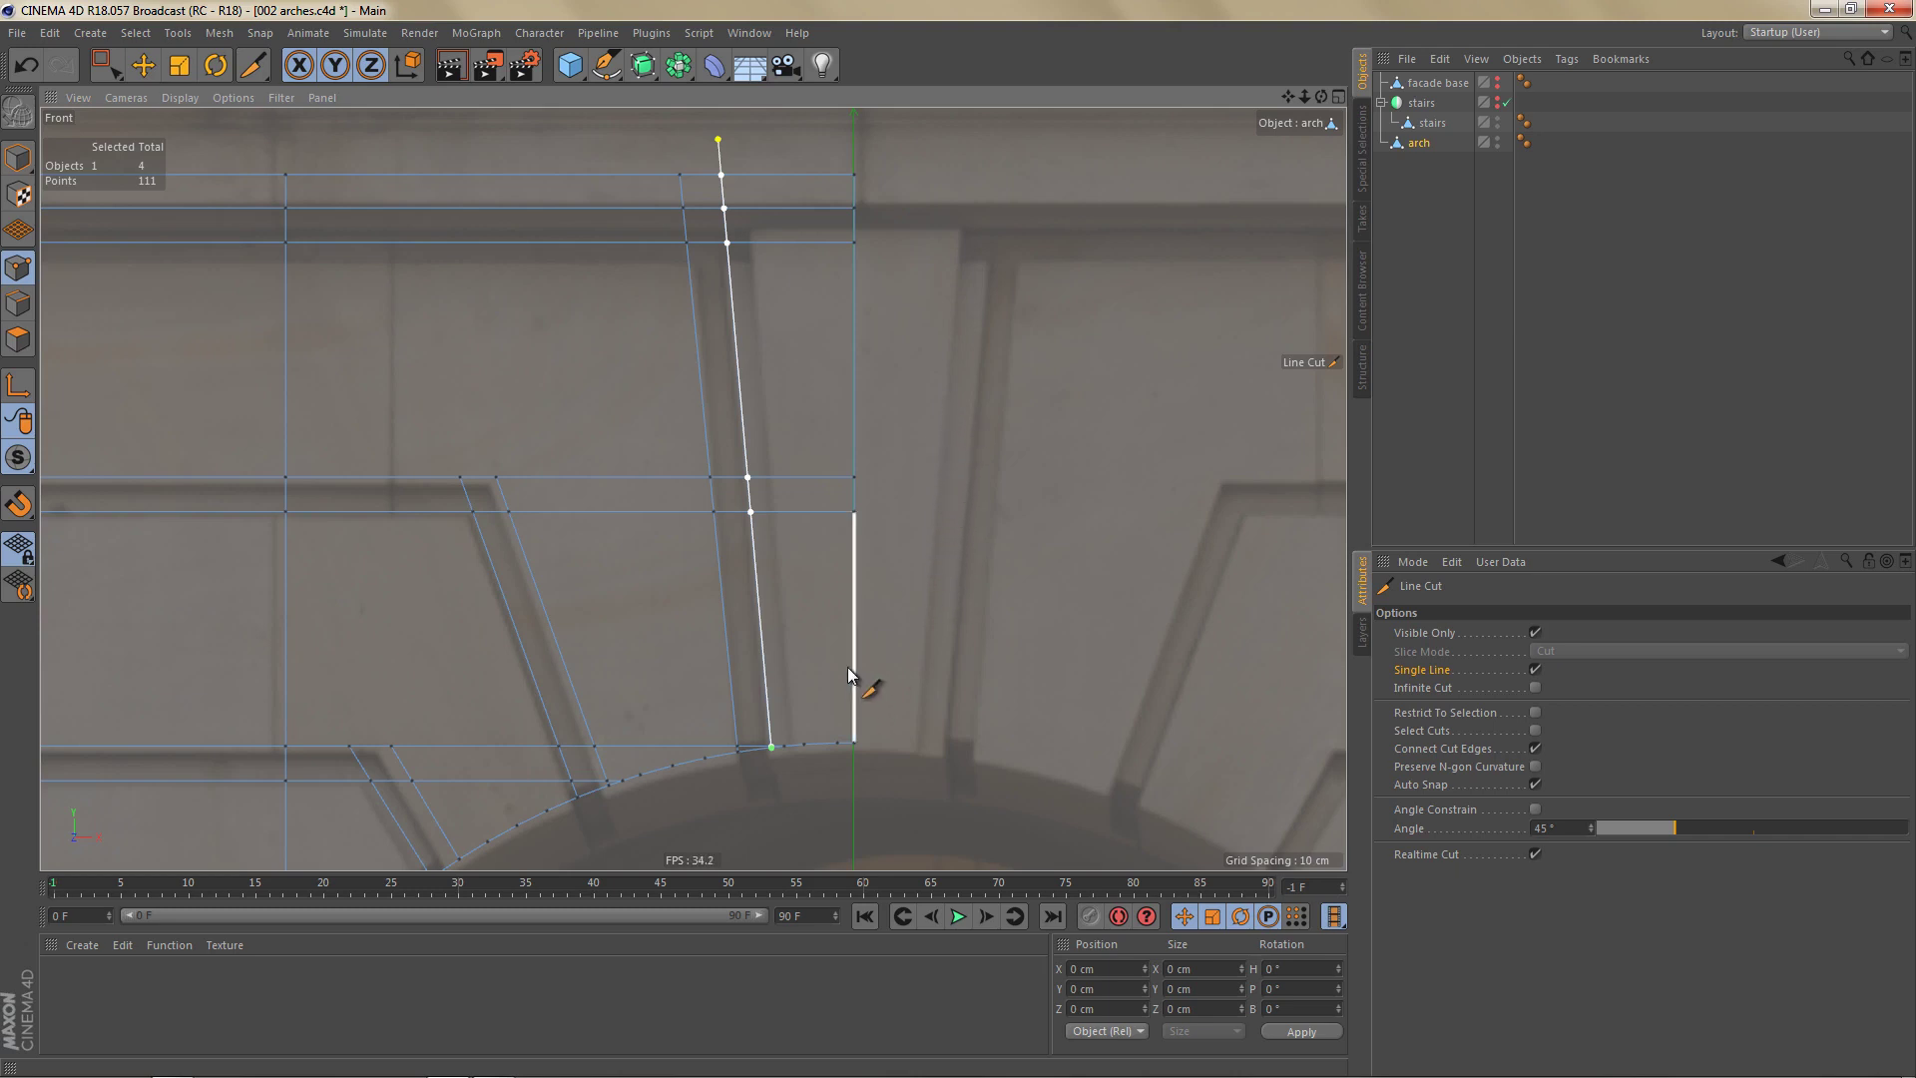
alt+middle_drag(847, 667, 881, 640)
alt+right_drag(877, 663, 895, 655)
alt+middle_drag(895, 655, 930, 748)
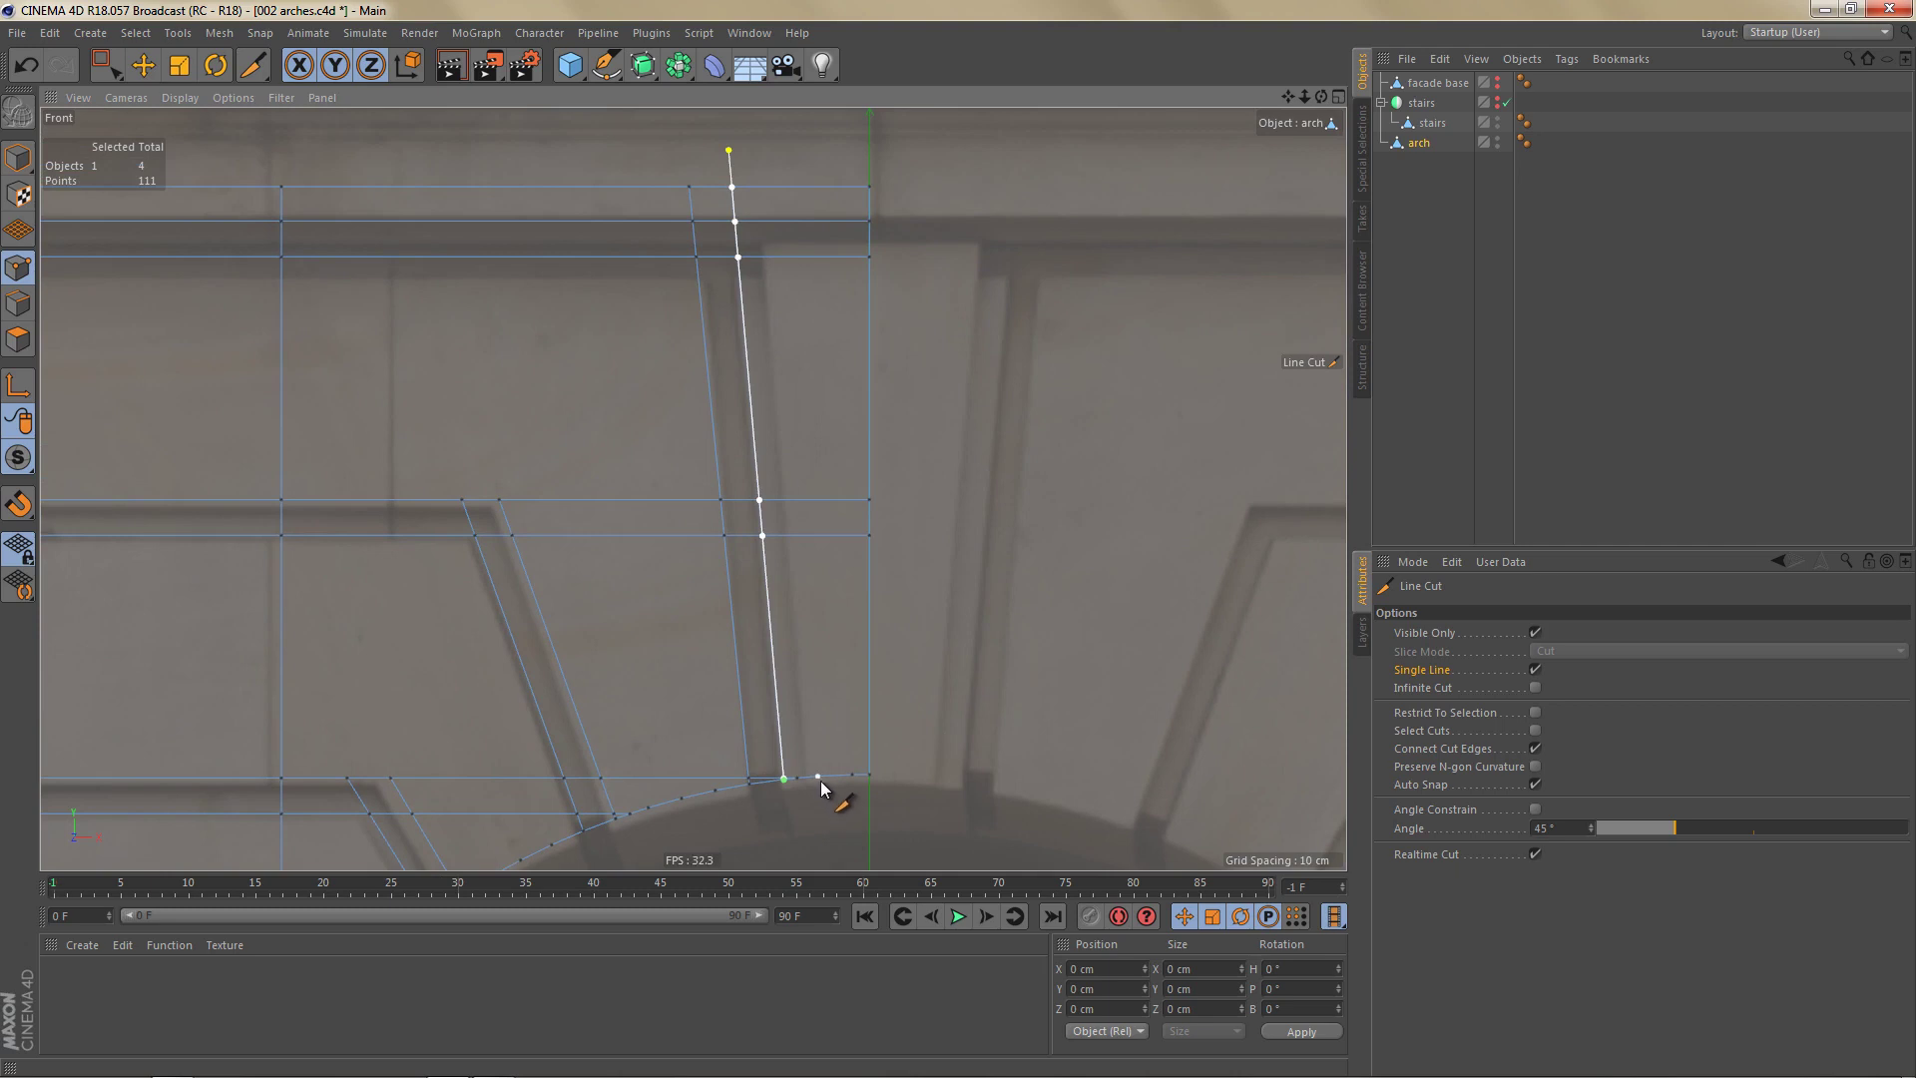
drag(818, 777, 777, 206)
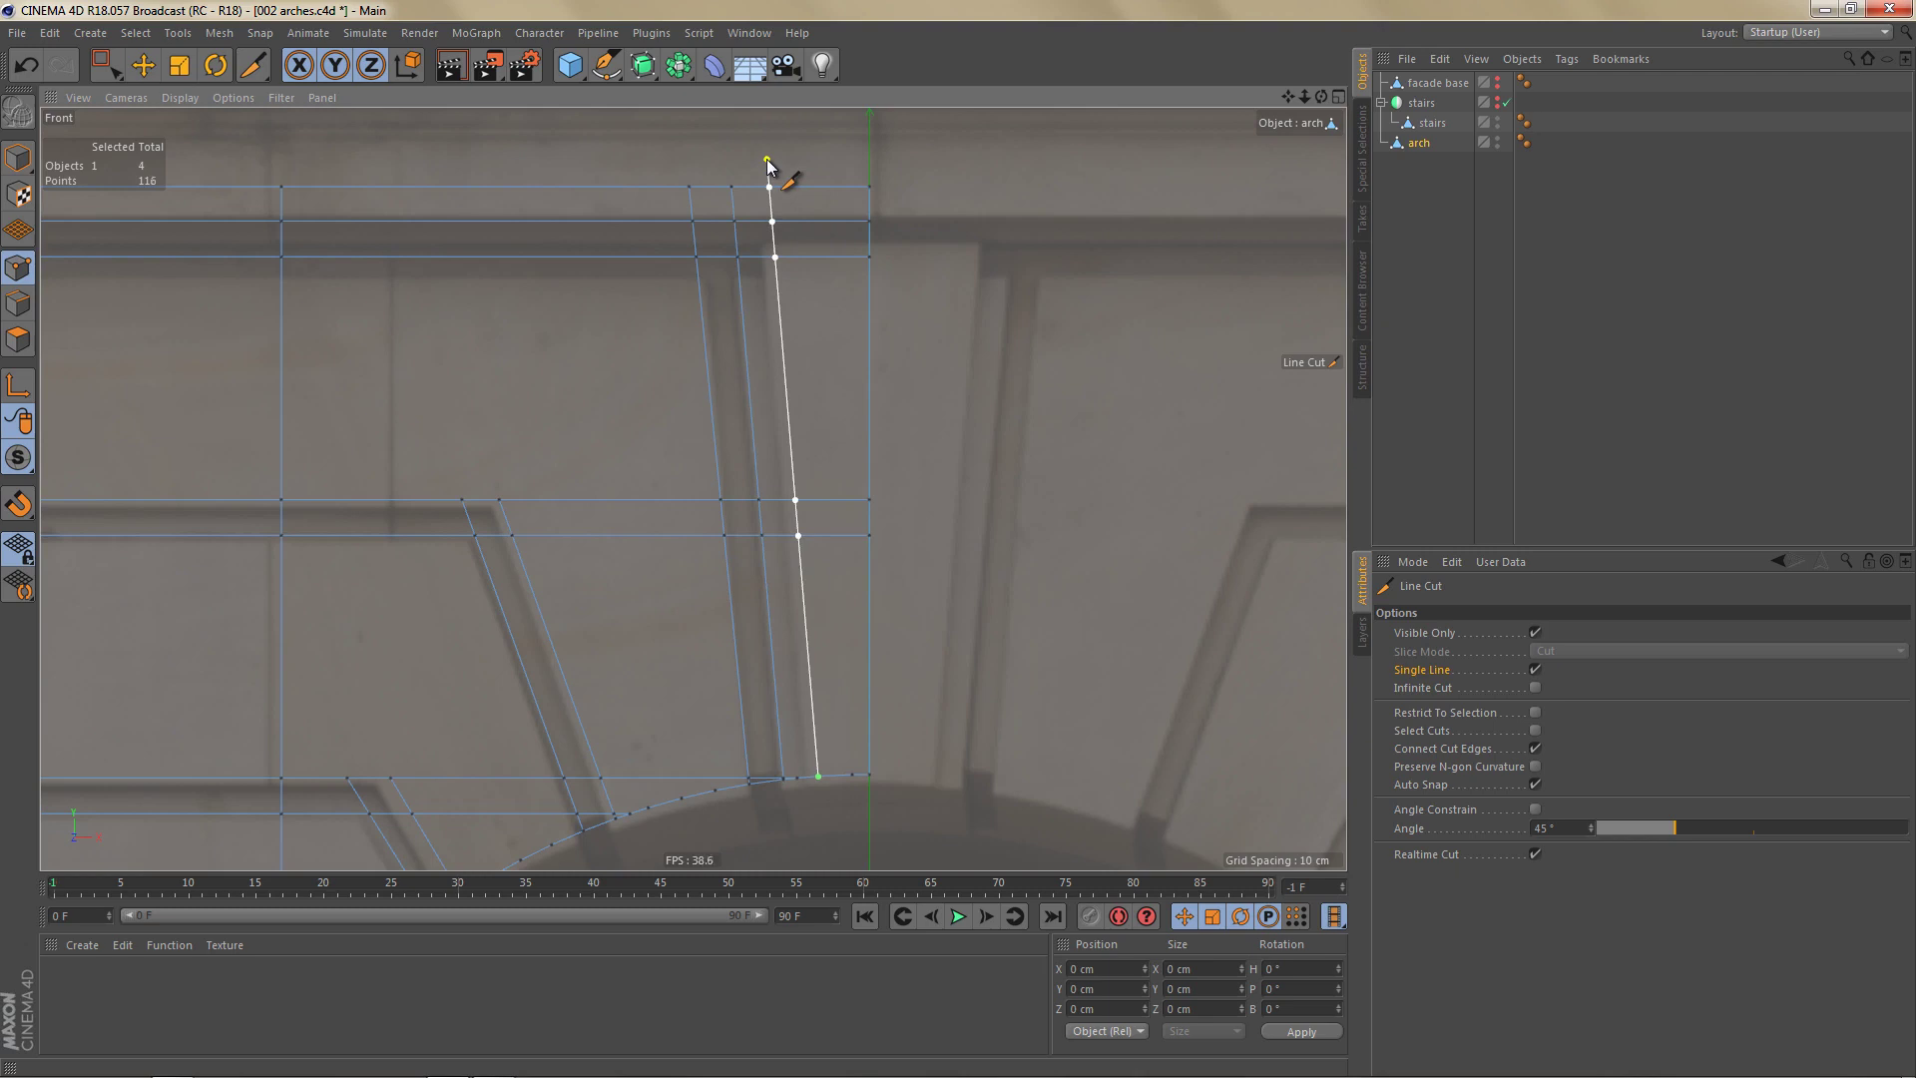
key(e)
In polygon mode in the perspective view, select the stone pieces between the two slanted grooves down to the arch and melt them together.
scroll(853, 389, down, 3)
alt+middle_drag(768, 449, 923, 410)
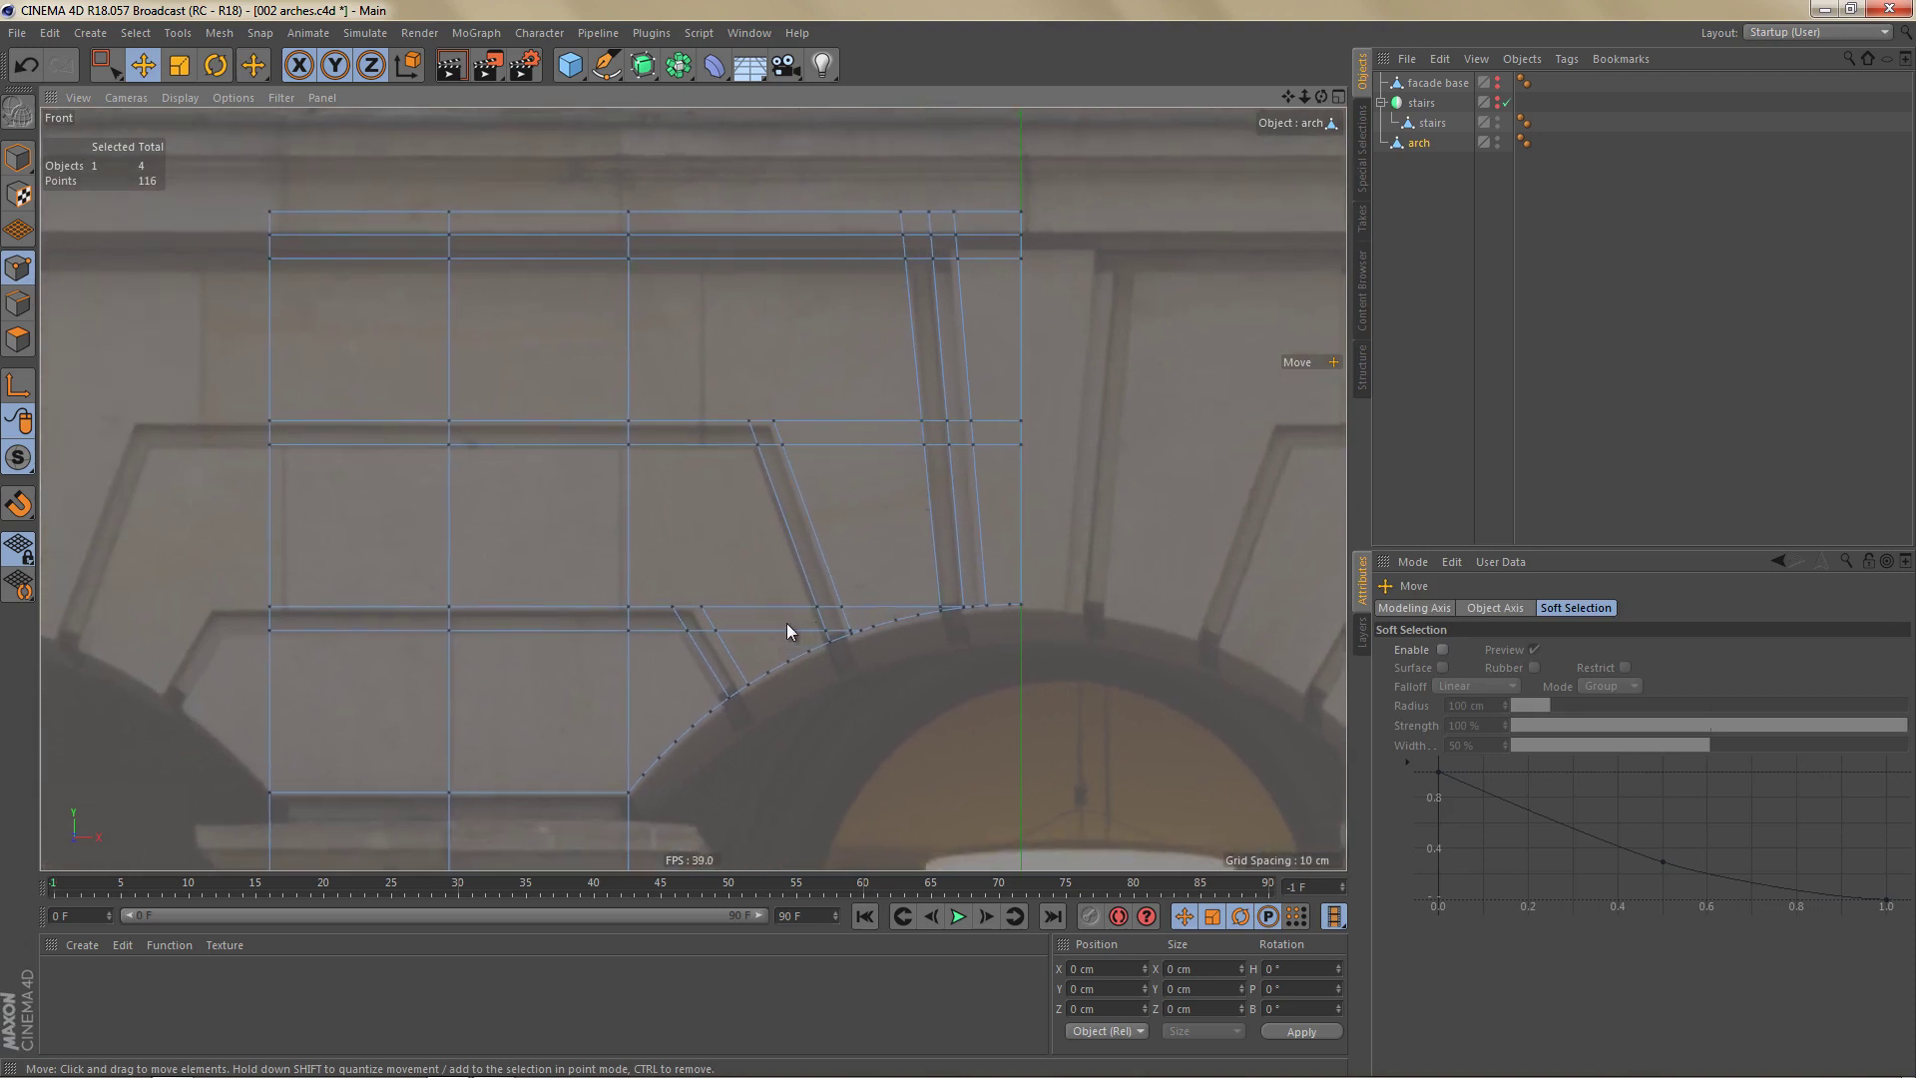
scroll(788, 623, up, 2)
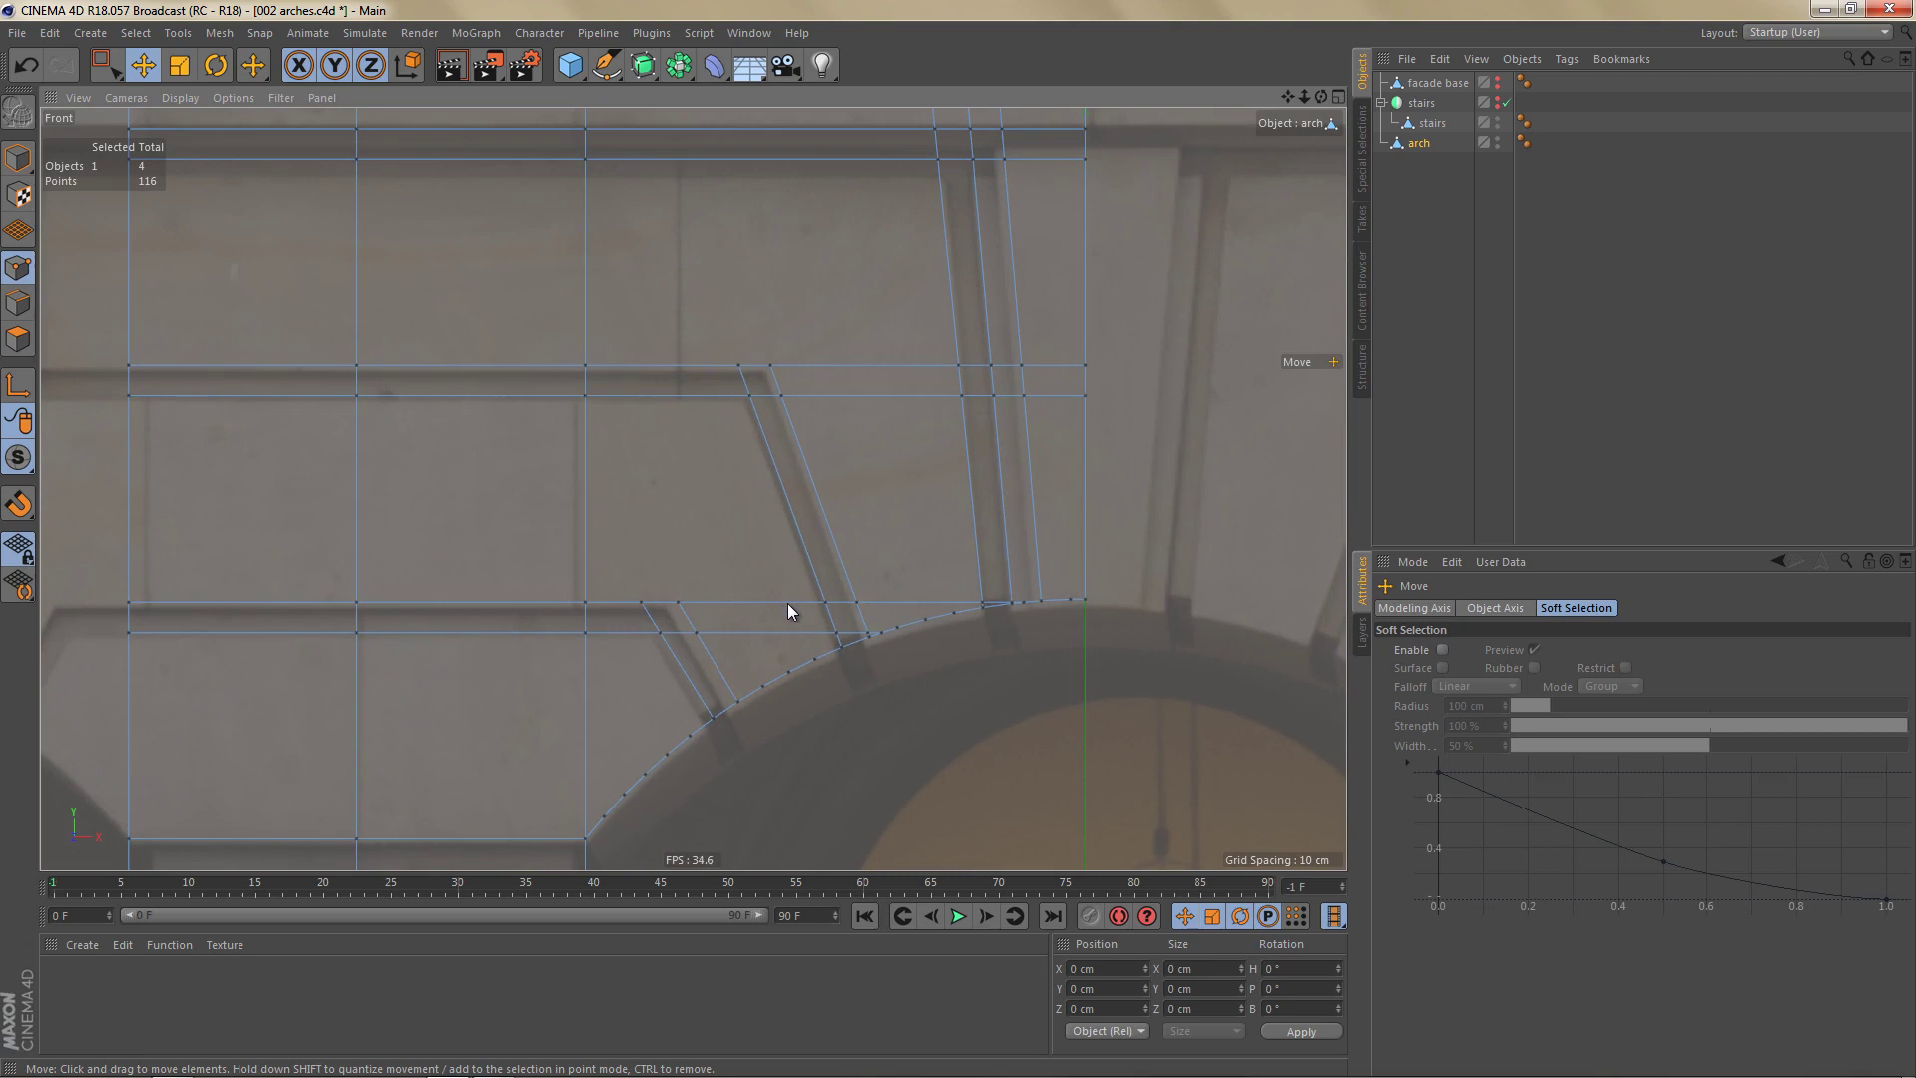
alt+middle_drag(787, 593, 824, 596)
key(Return)
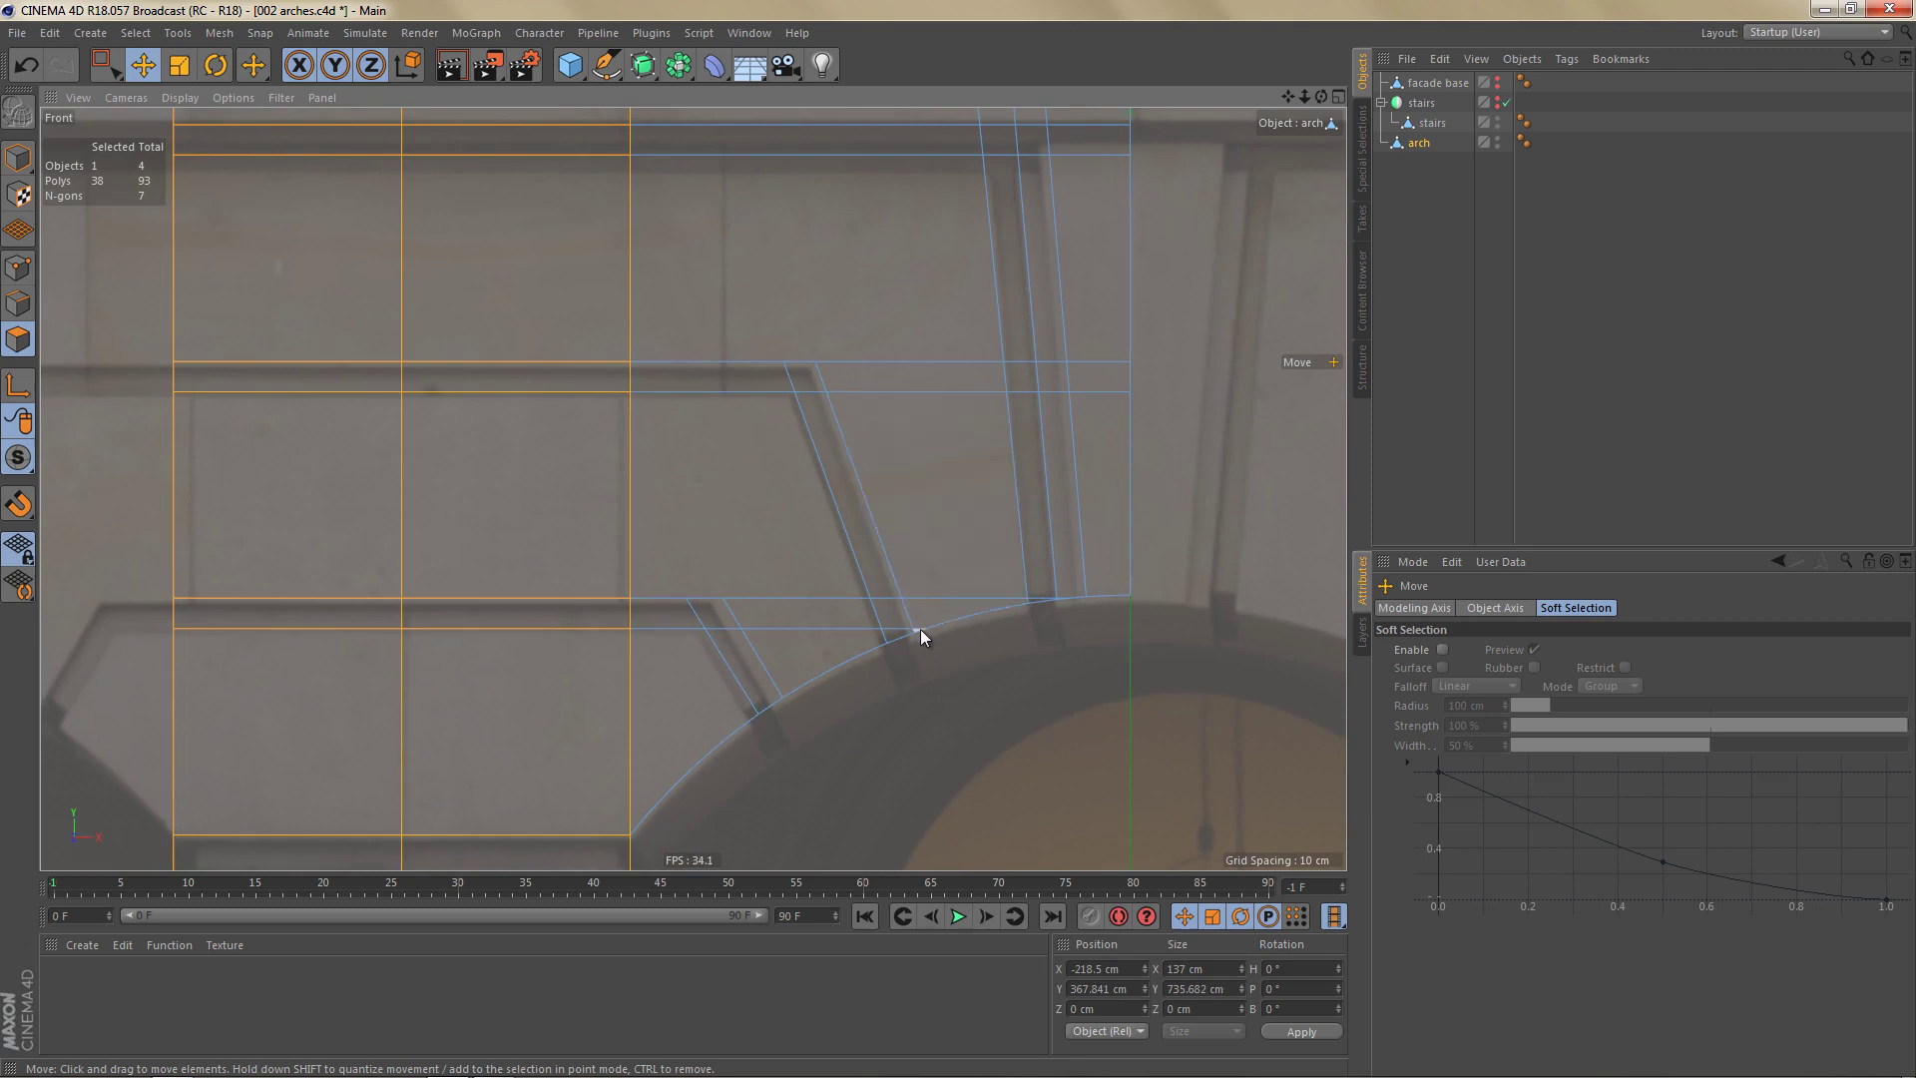
middle_click(737, 579)
middle_click(376, 325)
scroll(733, 444, up, 8)
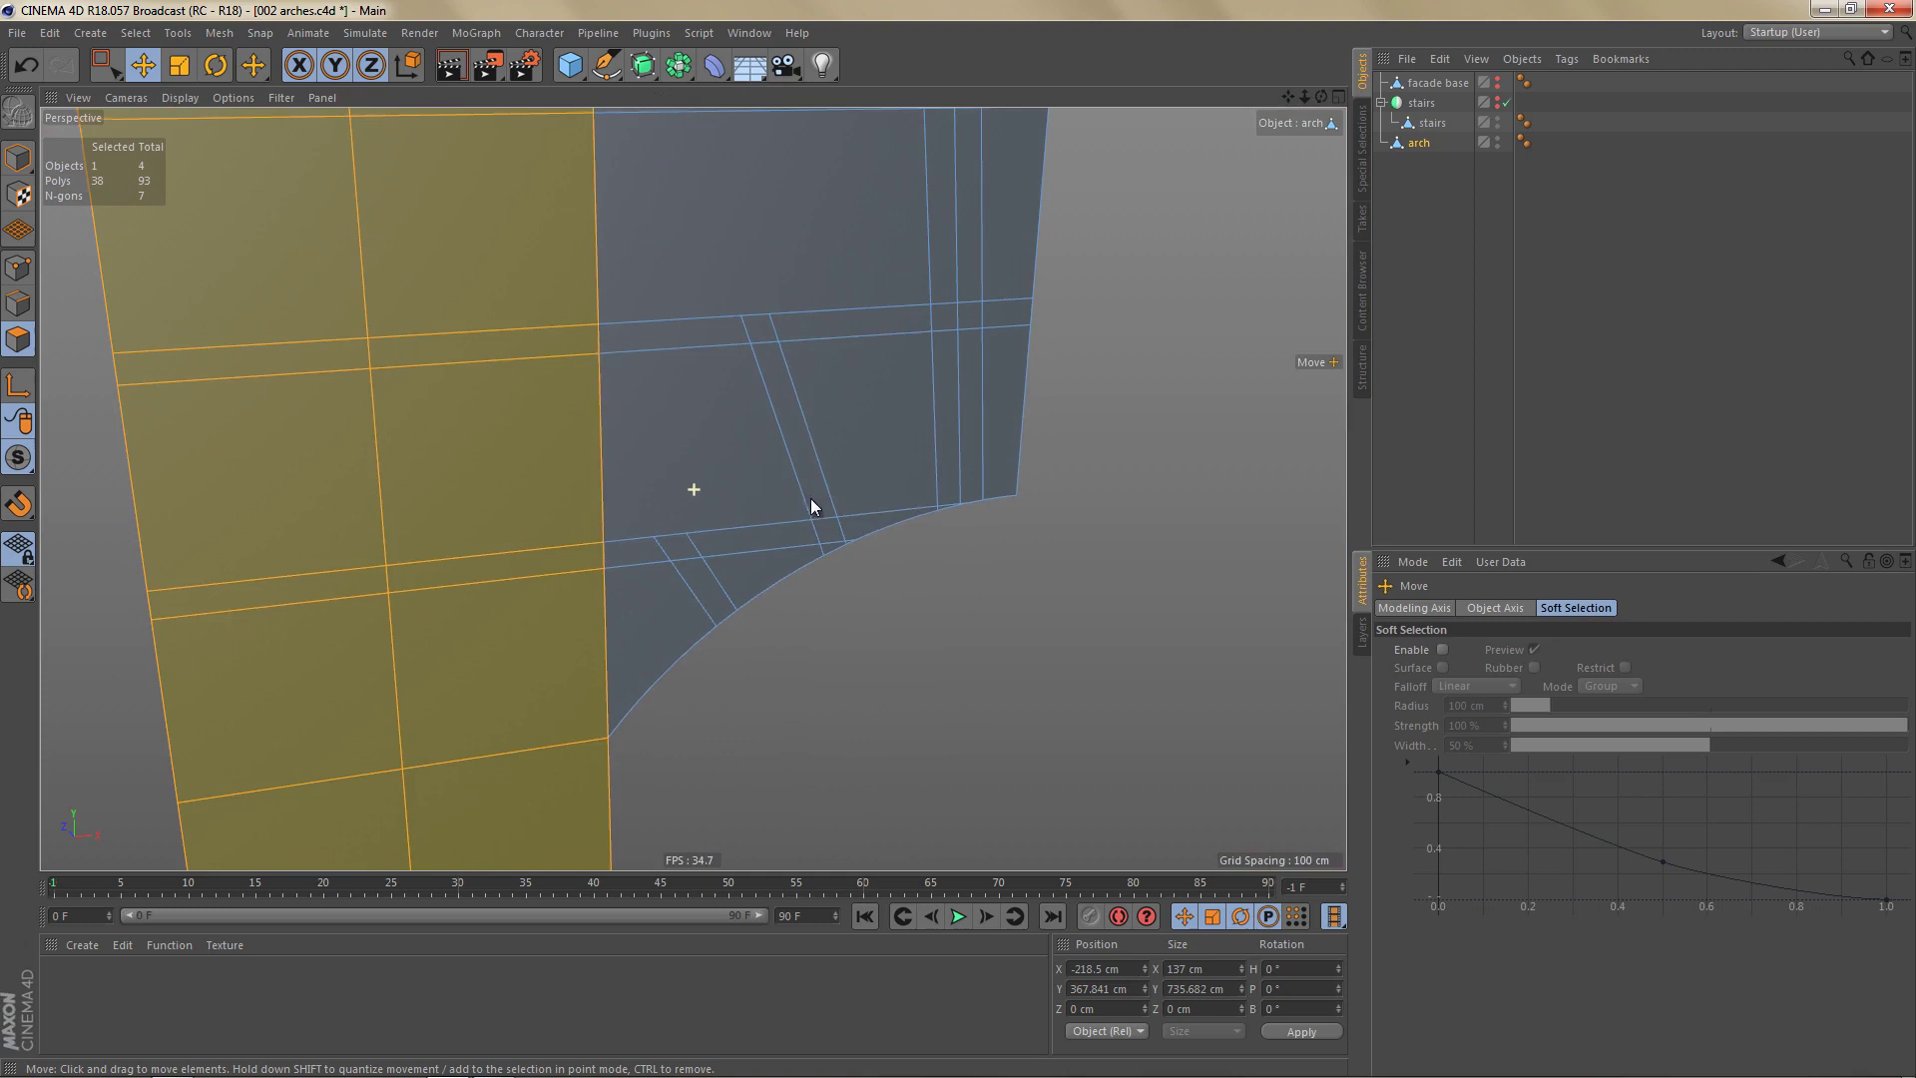
scroll(800, 513, up, 4)
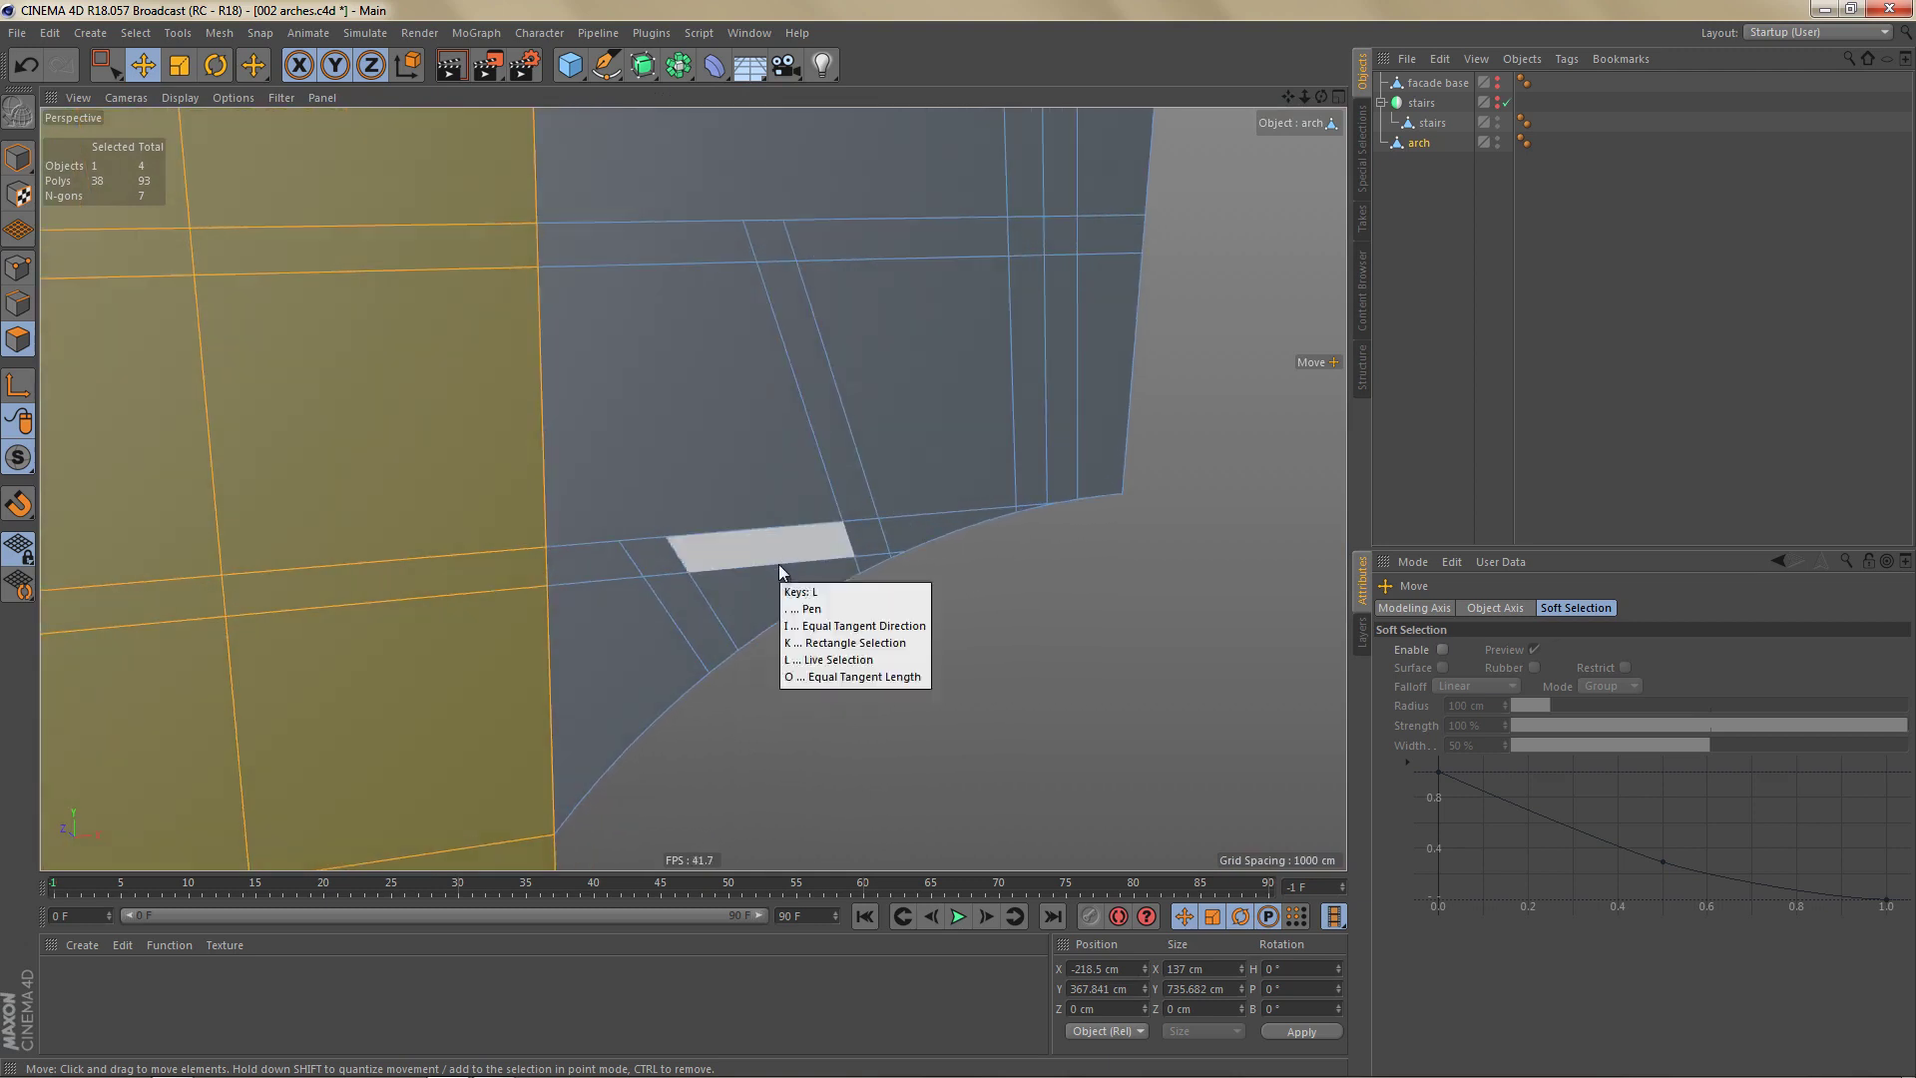
key(9)
drag(787, 623, 705, 491)
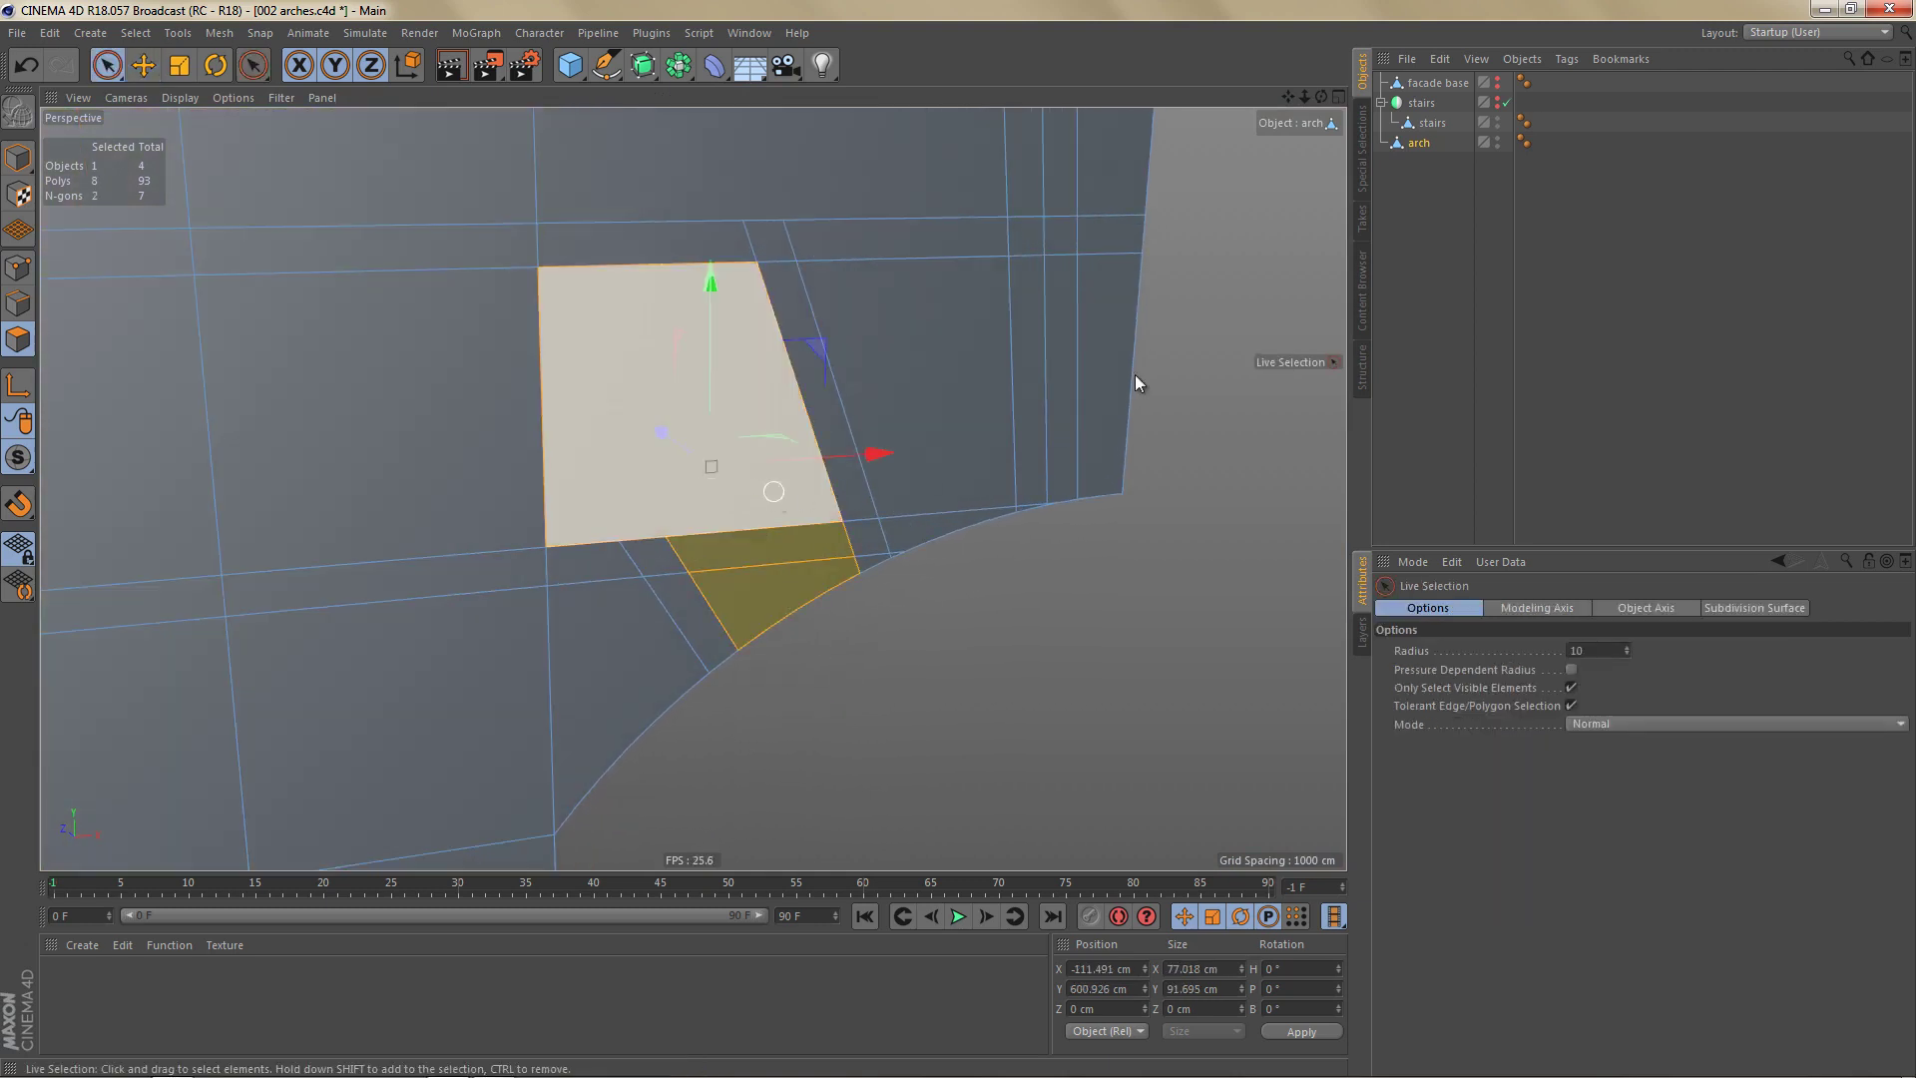
right_click(1102, 324)
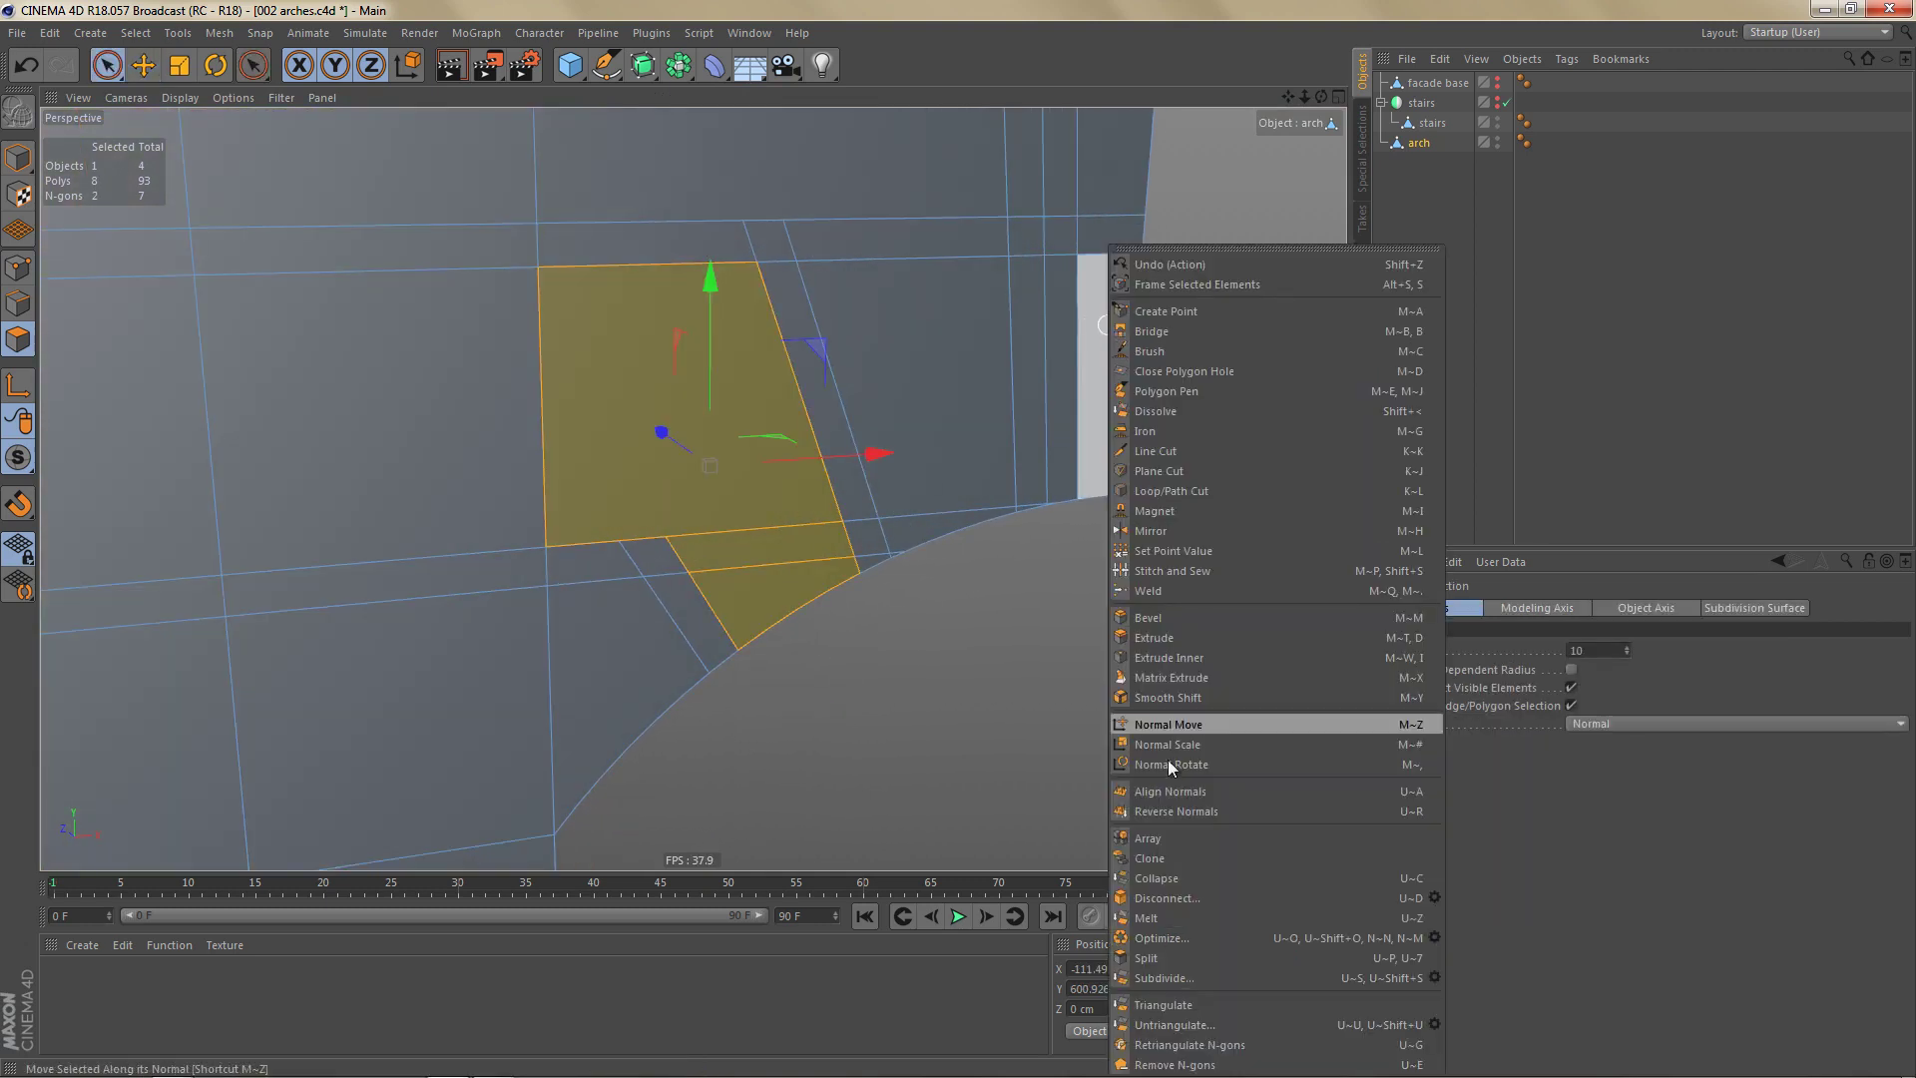
click(1193, 916)
Melt the lower pieces of the second slanted groove together, and likewise those of the stone between it and the keystone groove.
scroll(944, 506, up, 5)
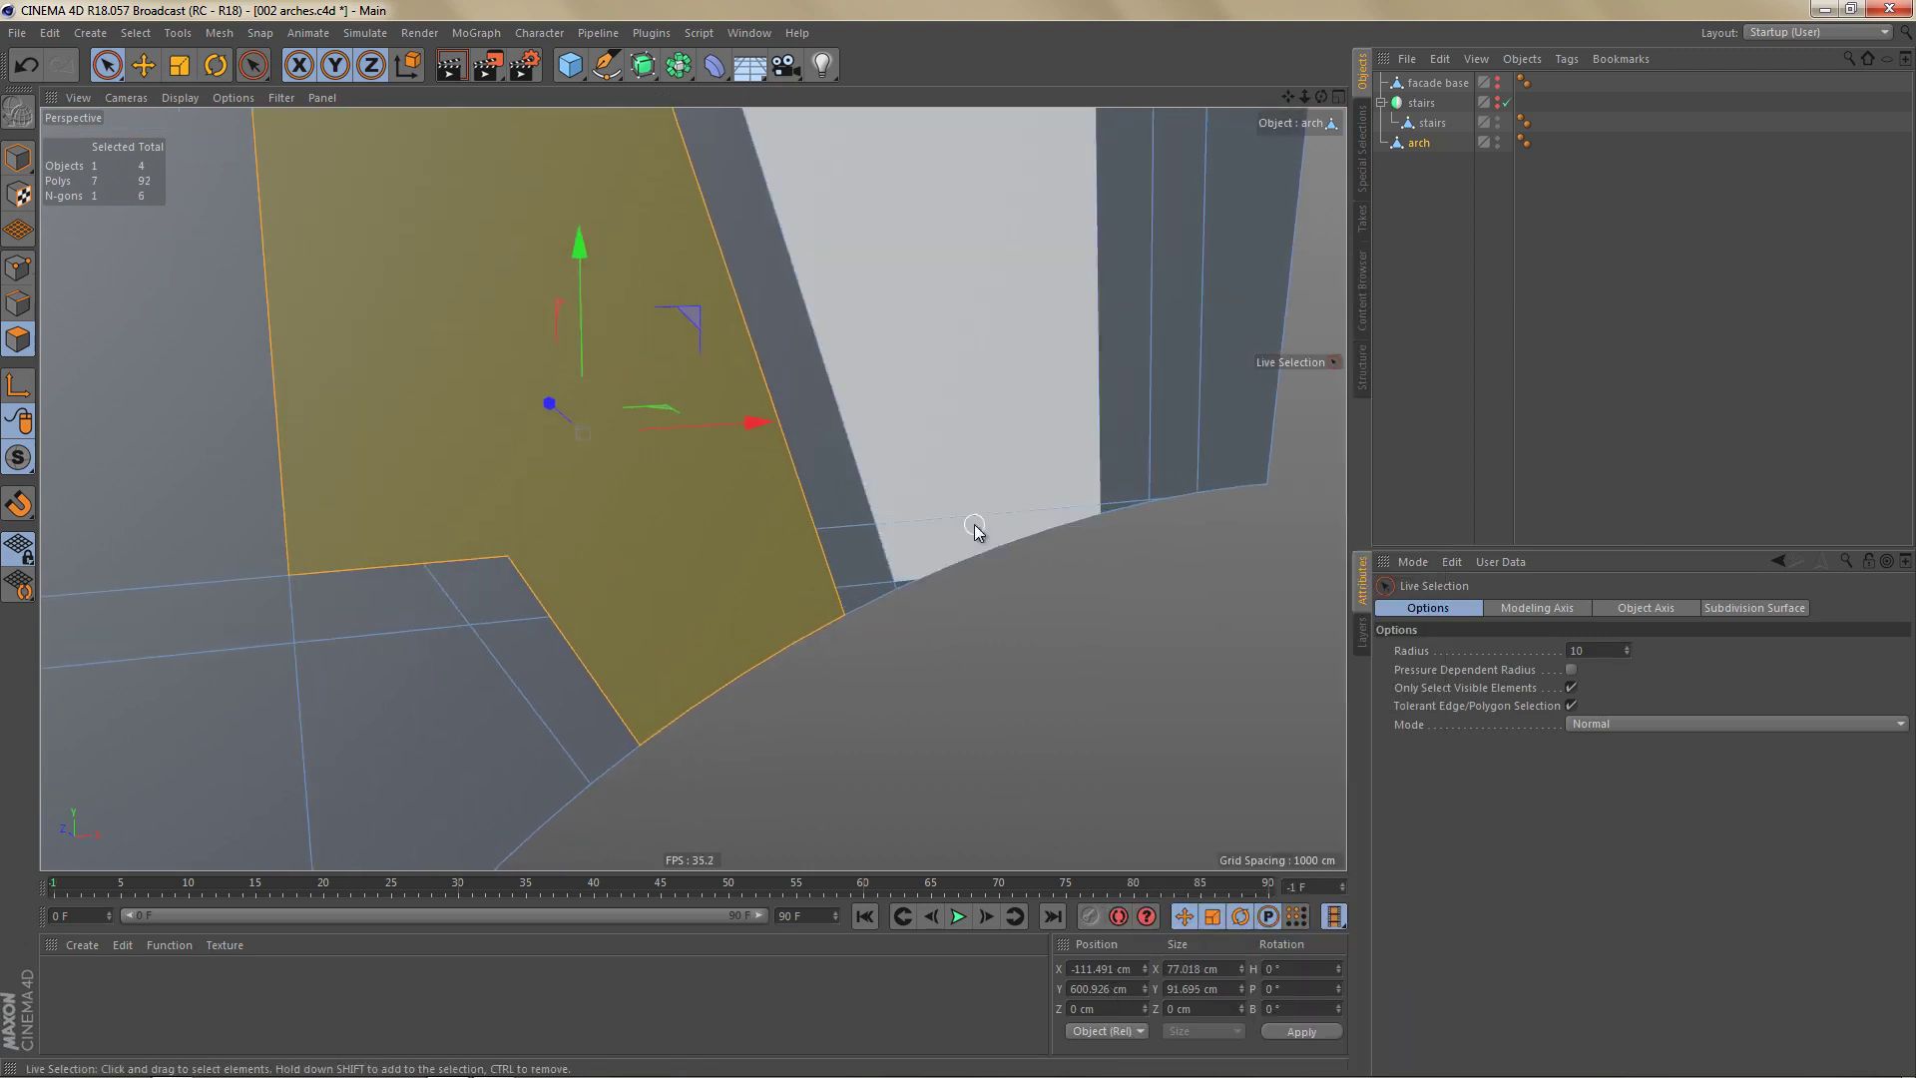
alt+middle_drag(974, 524, 807, 660)
scroll(804, 663, up, 1)
drag(698, 699, 649, 614)
shift+click(643, 599)
key(u)
key(z)
drag(758, 698, 766, 558)
key(u)
key(z)
Melt the lower pieces of the keystone groove, just above the arch curve, into one polygon.
drag(991, 603, 991, 563)
key(u)
key(z)
scroll(1070, 572, up, 5)
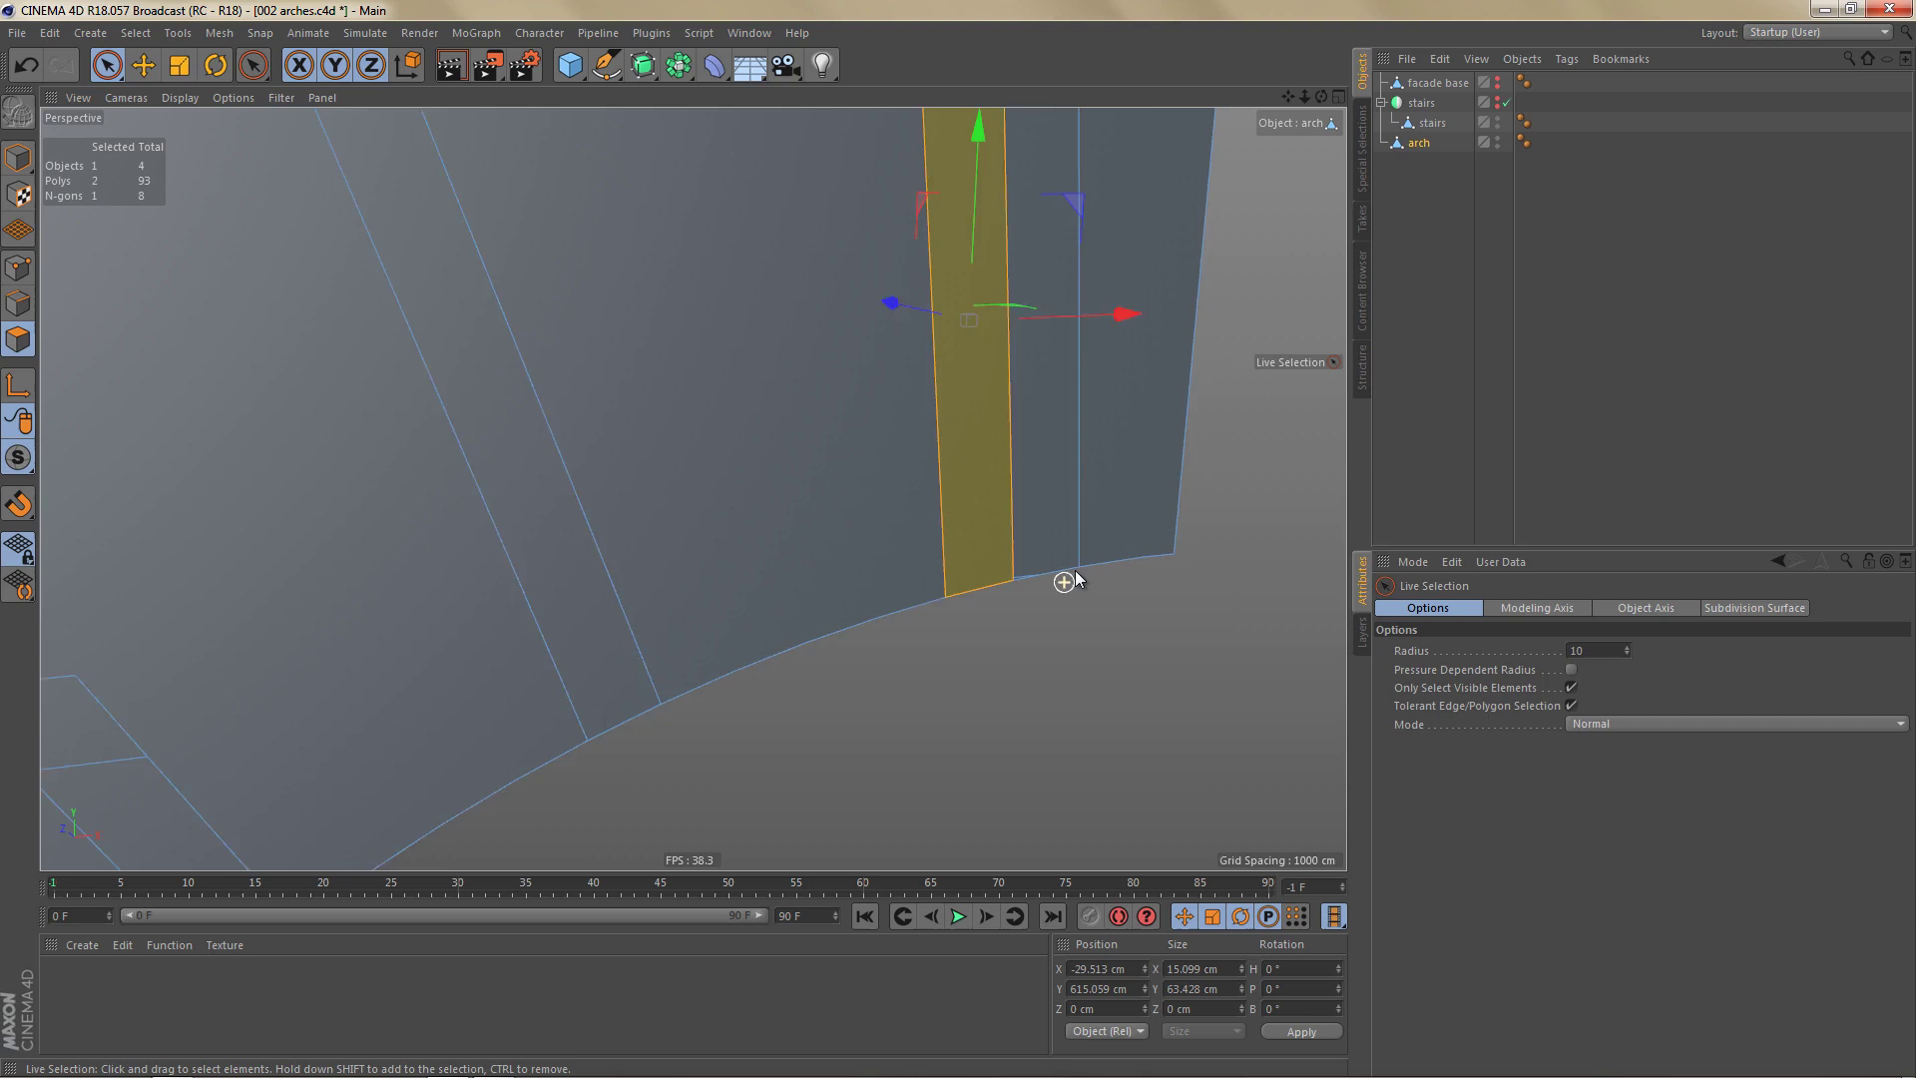
click(1020, 619)
click(996, 555)
In point mode in the front view, delete the five leftover points around the foot of the second slanted groove.
alt+drag(1018, 595, 950, 547)
alt+right_drag(950, 537, 913, 609)
key(Return)
middle_click(966, 622)
middle_click(1009, 752)
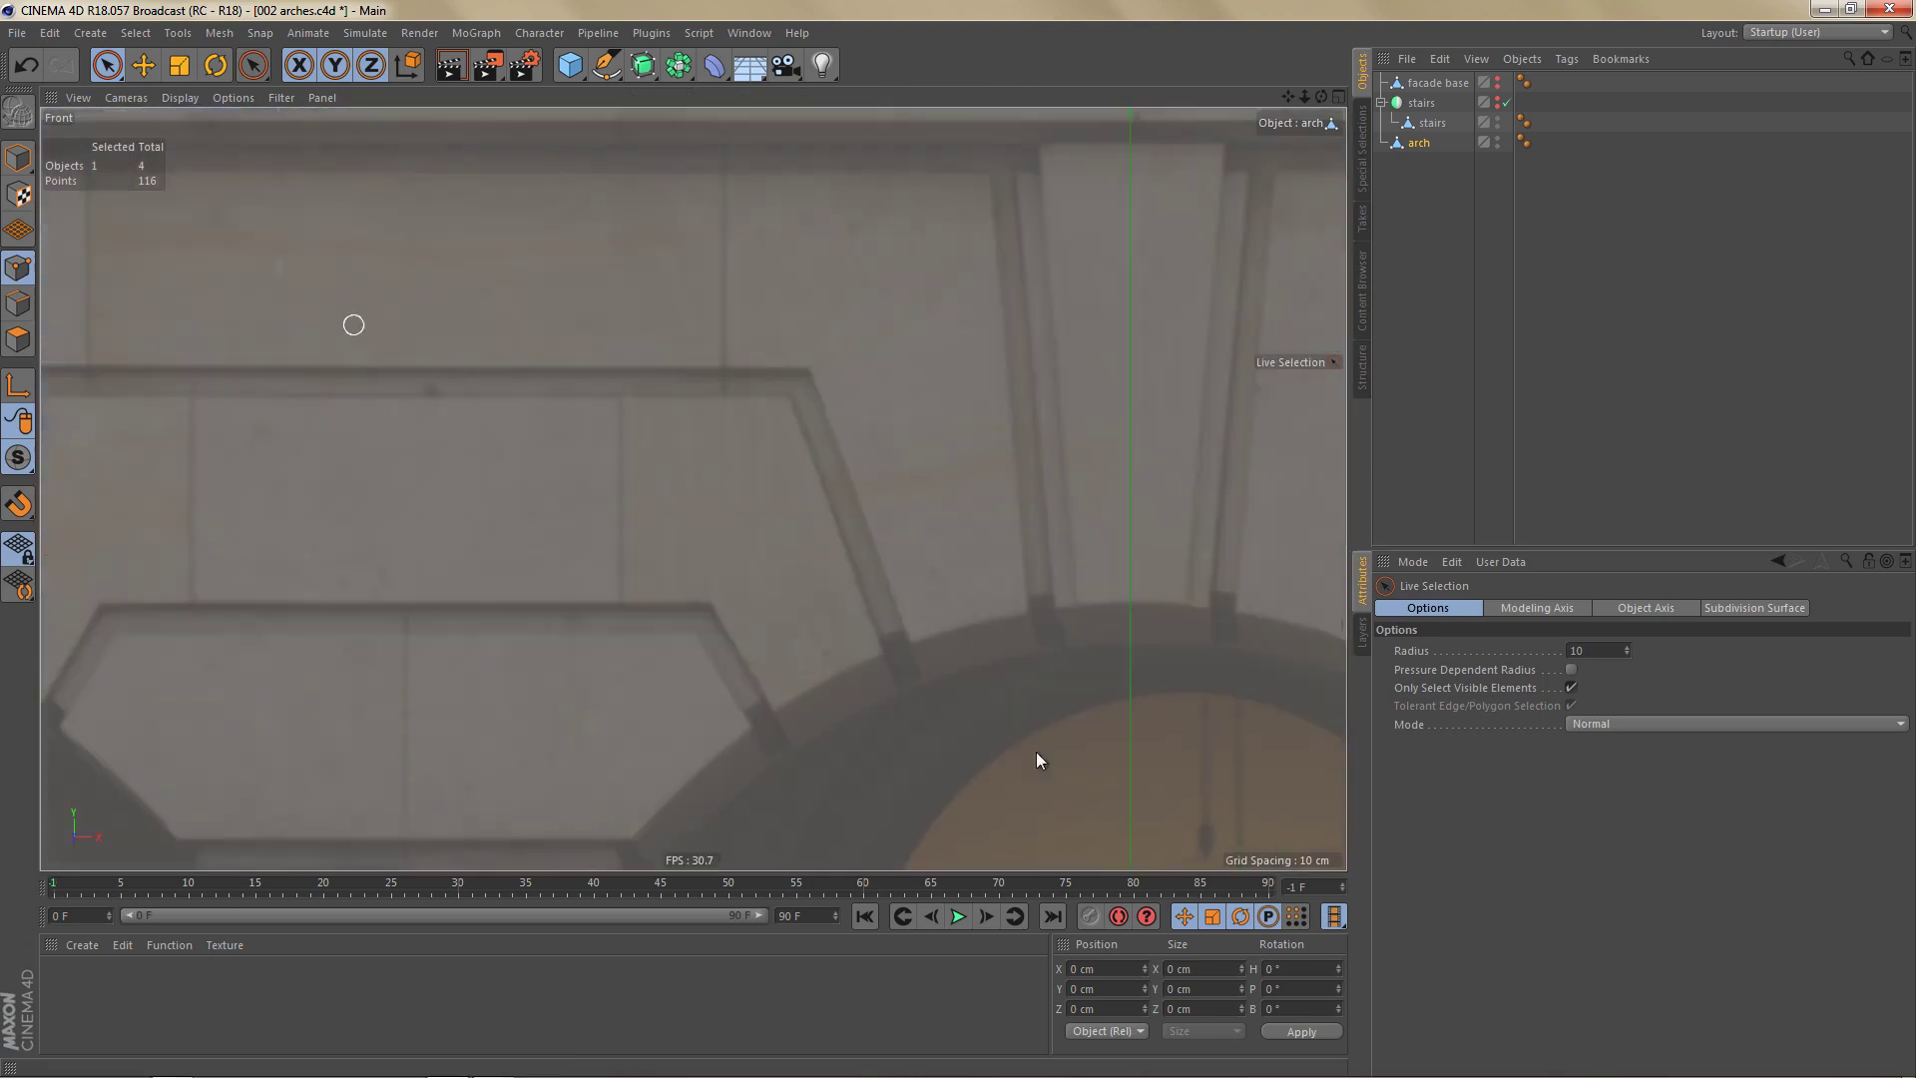
scroll(860, 674, up, 10)
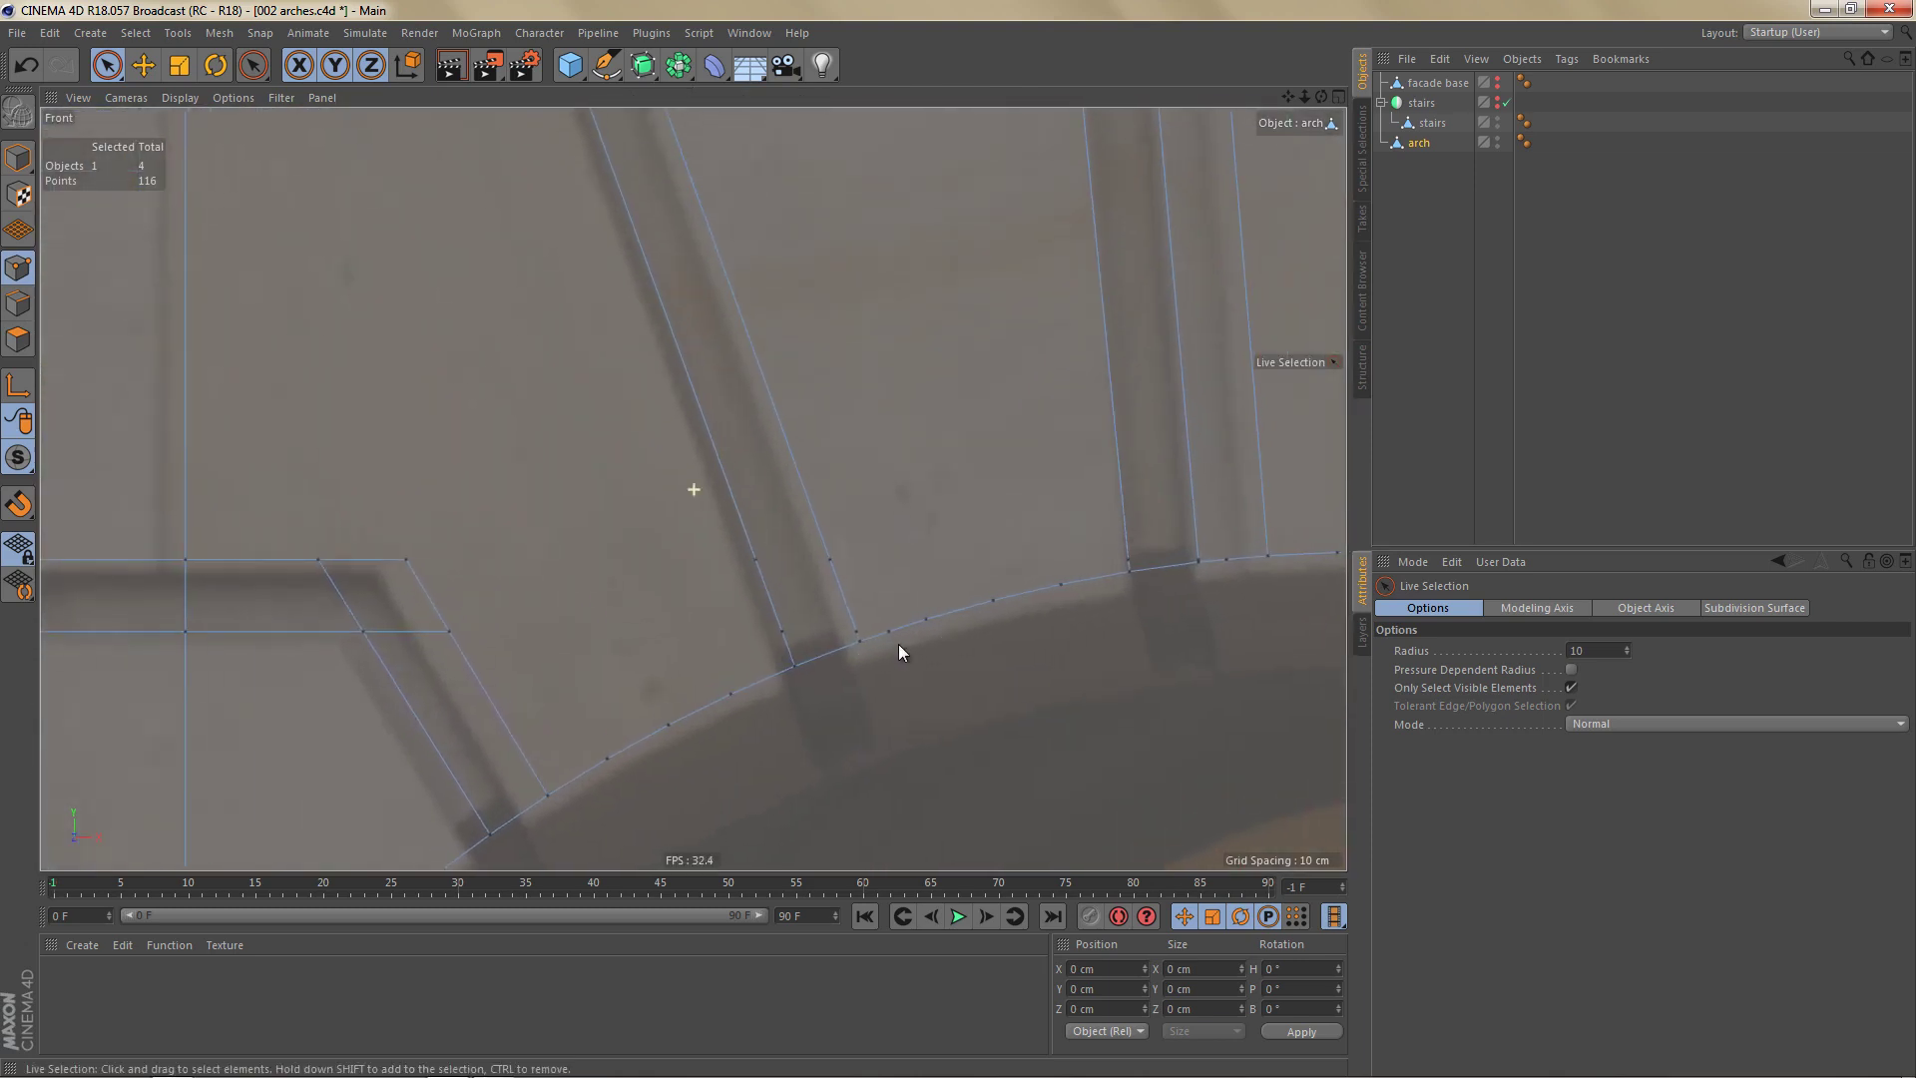
alt+right_drag(918, 631, 923, 630)
drag(612, 513, 774, 513)
shift+click(782, 621)
shift+click(835, 623)
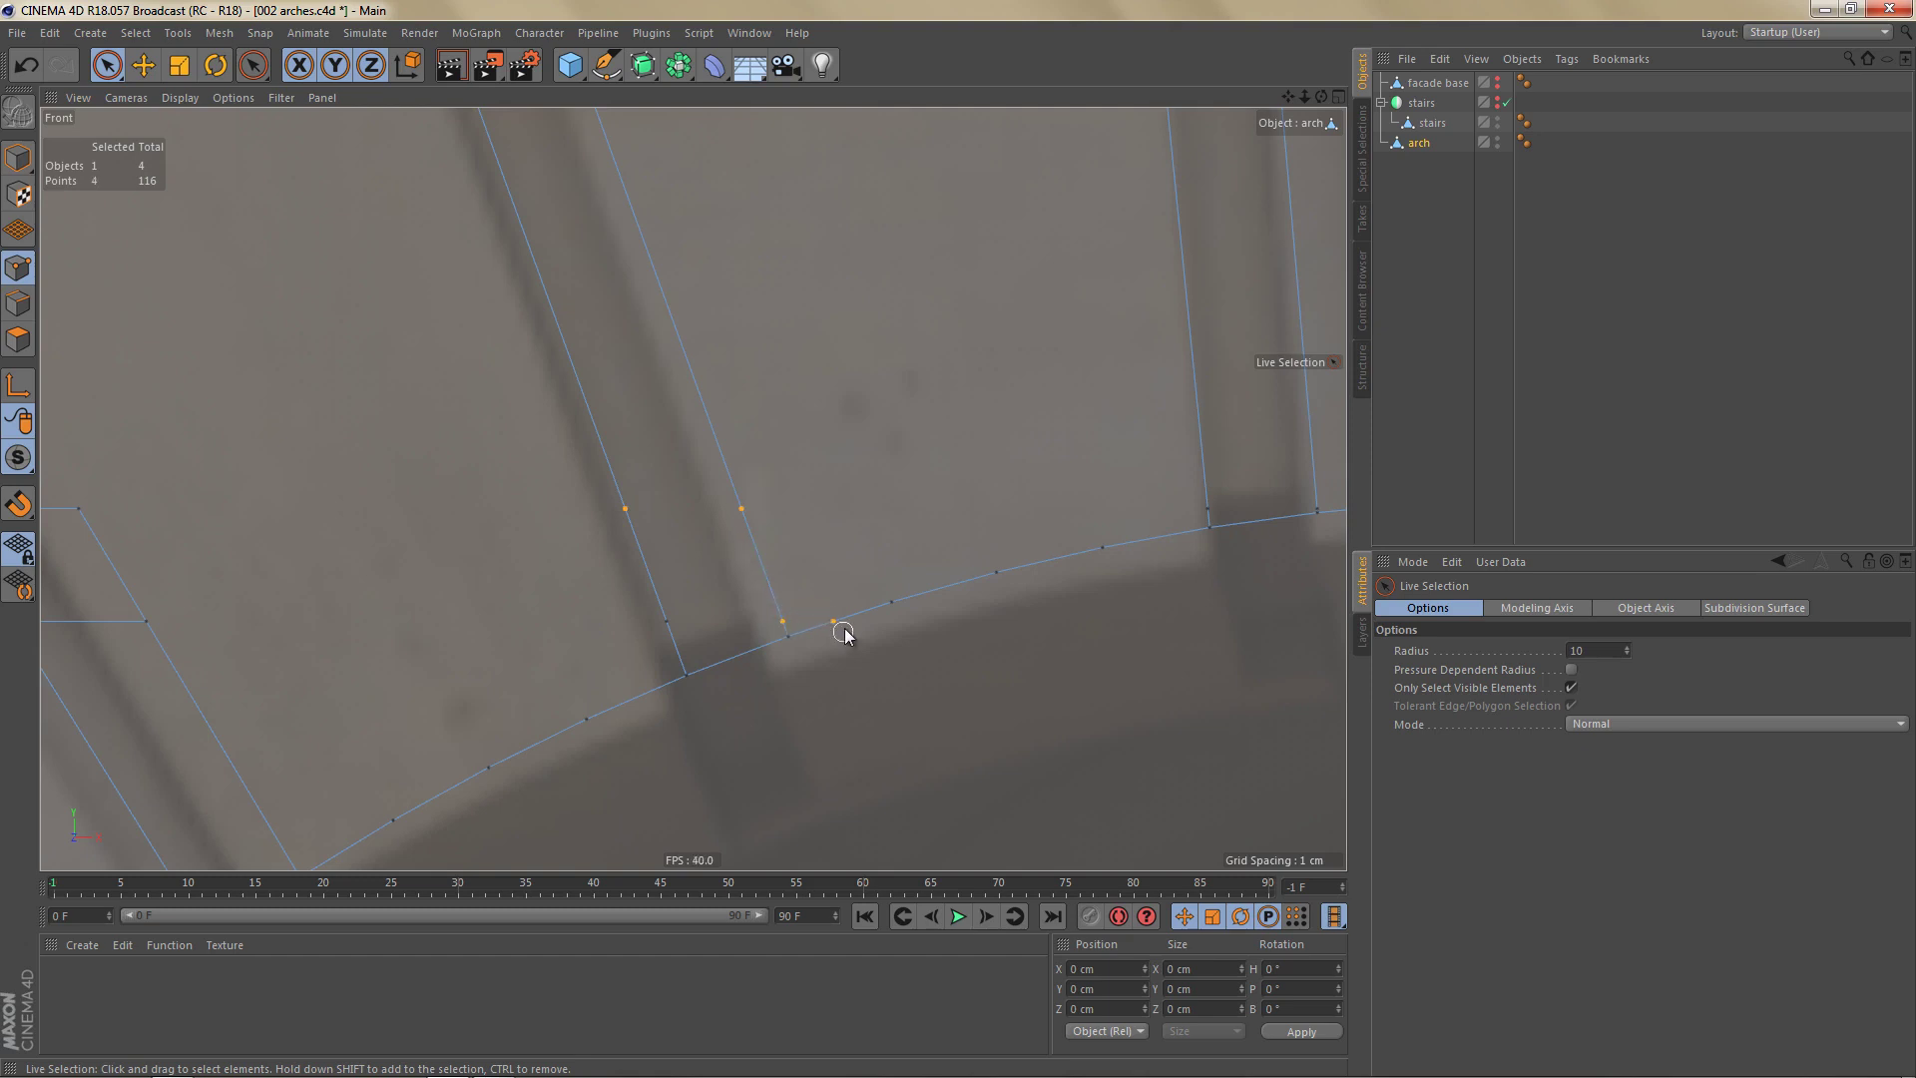
shift+click(667, 623)
key(Delete)
Delete the three leftover points just above the arch curve at the foot of the keystone groove.
alt+middle_drag(970, 572, 597, 558)
alt+right_drag(851, 492, 1013, 489)
alt+middle_drag(834, 535, 651, 573)
alt+right_drag(650, 572, 698, 565)
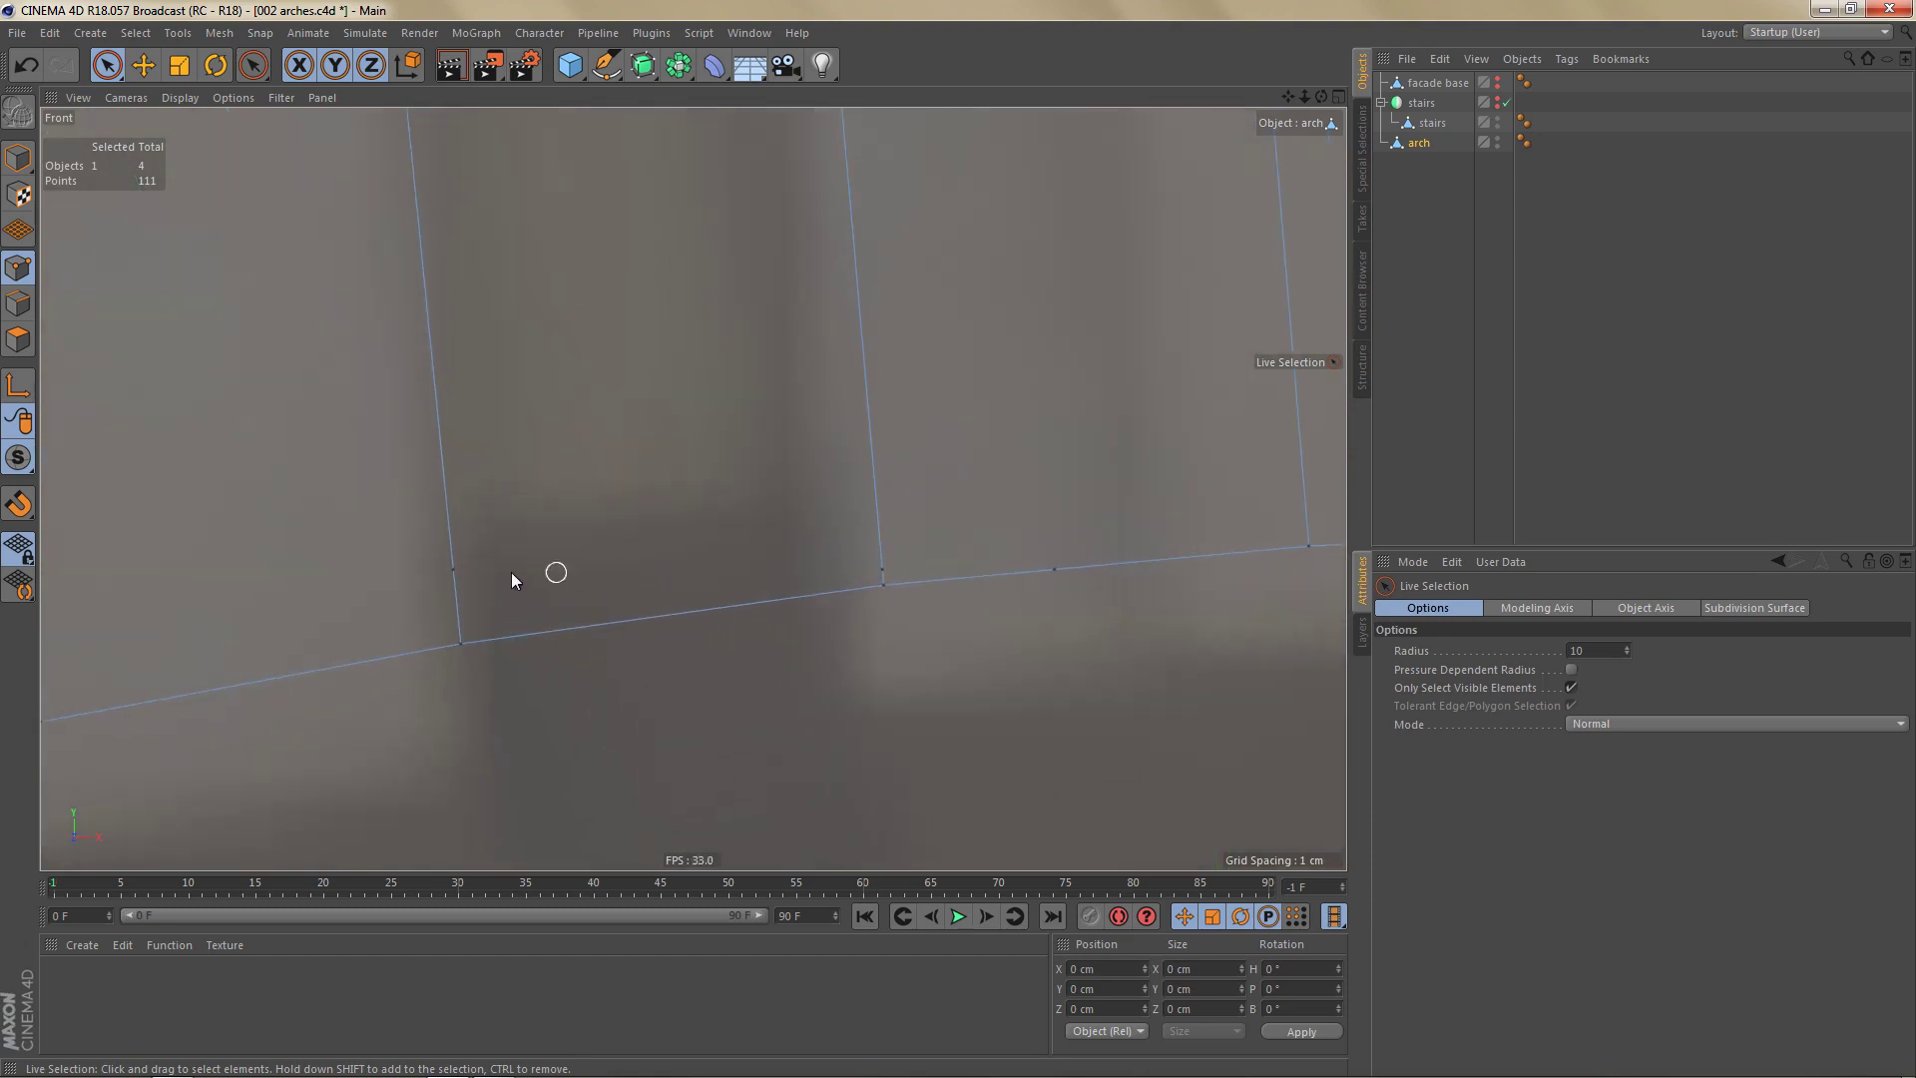
click(453, 570)
shift+click(881, 568)
click(1008, 610)
With the Polygon Pen, weld the lowest slanted groove's two surplus corner points onto its outer corner point, forming a mitred joint.
scroll(818, 626, down, 5)
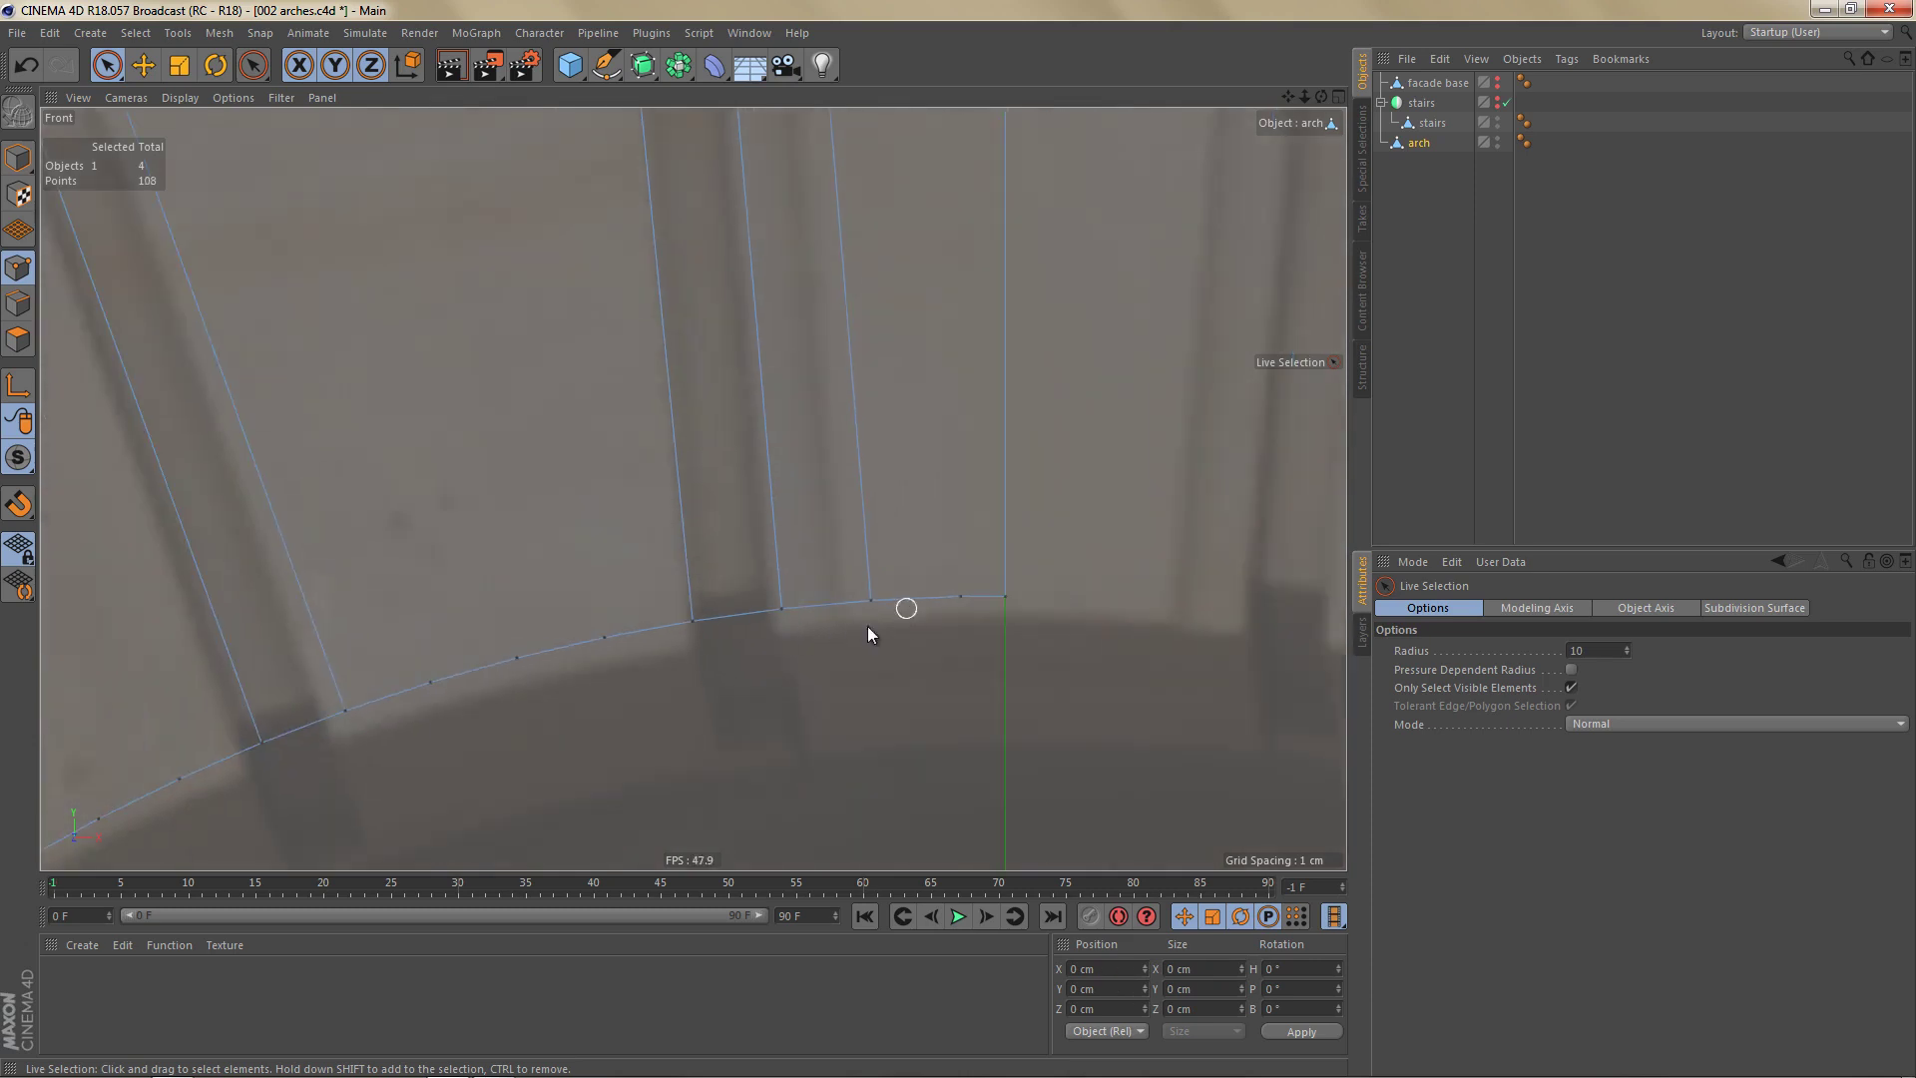
scroll(895, 608, down, 8)
alt+middle_drag(900, 567, 903, 566)
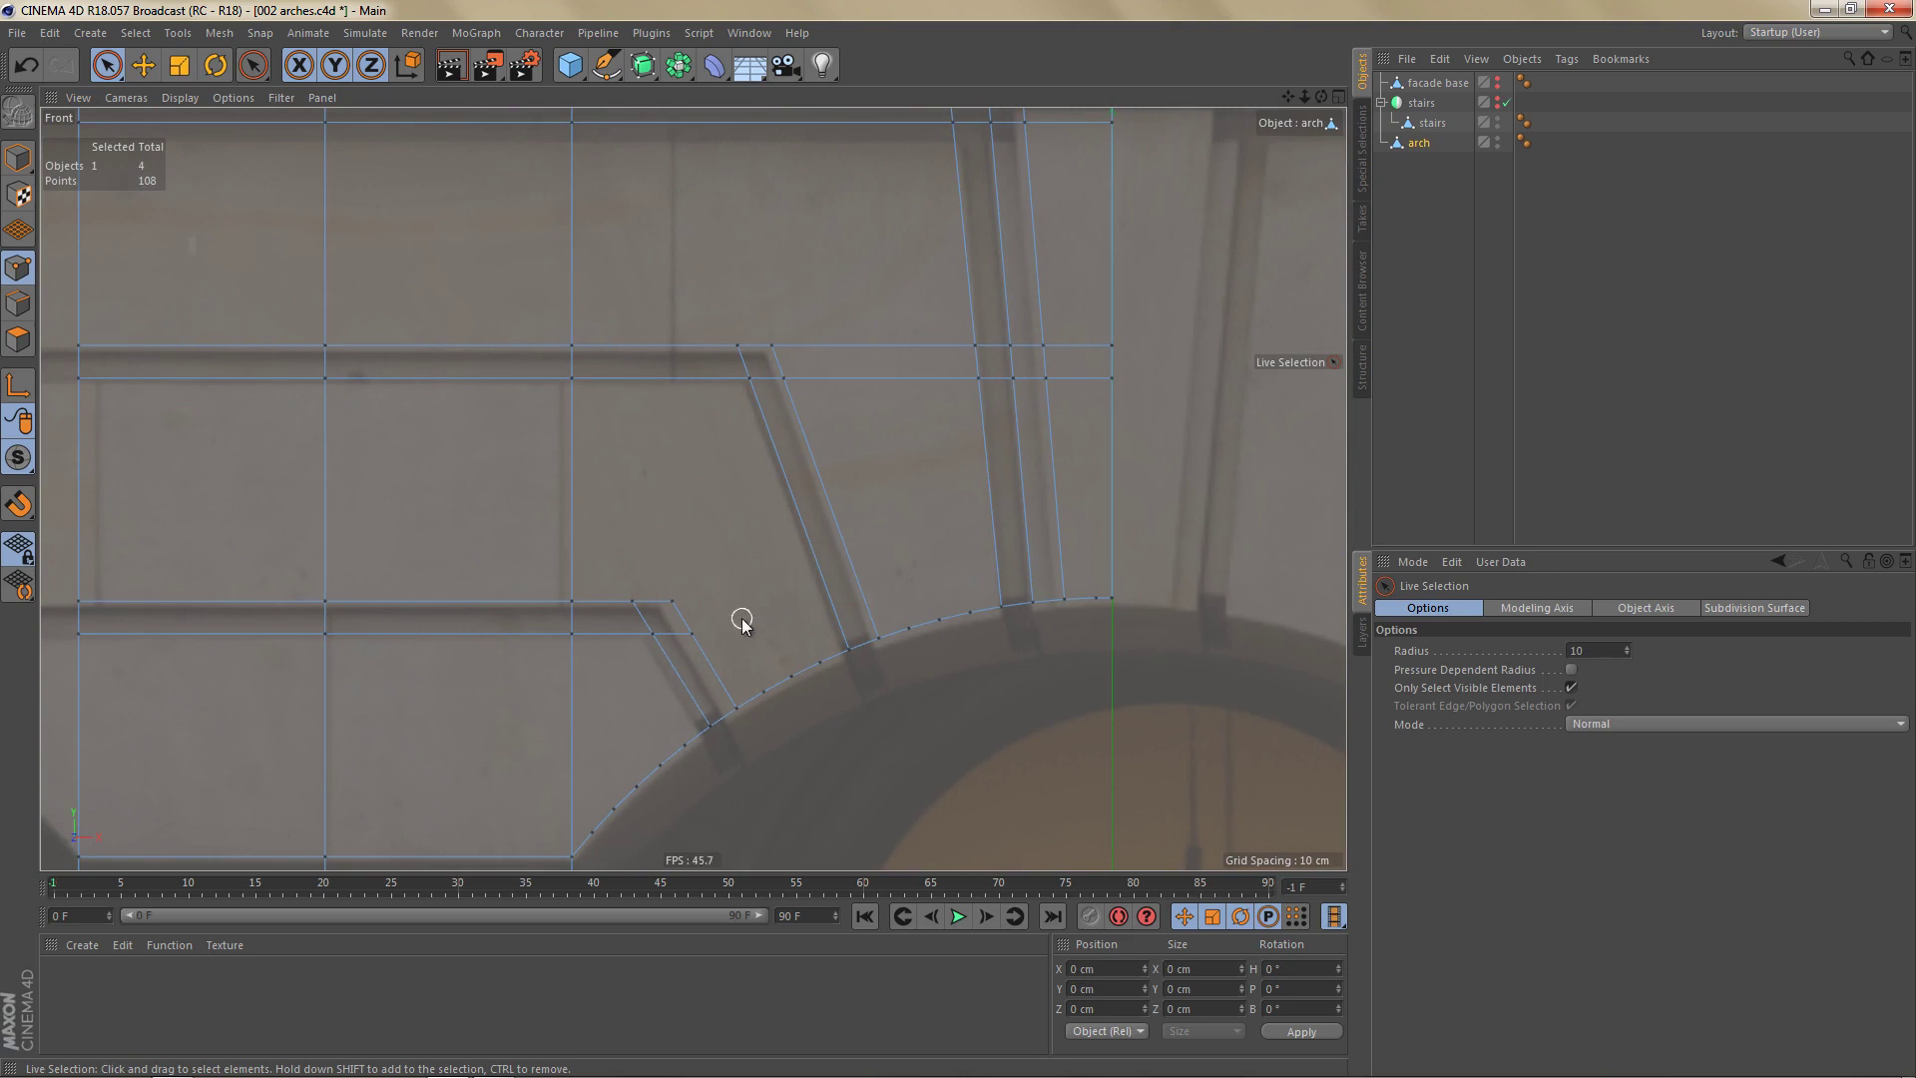
scroll(678, 639, up, 1)
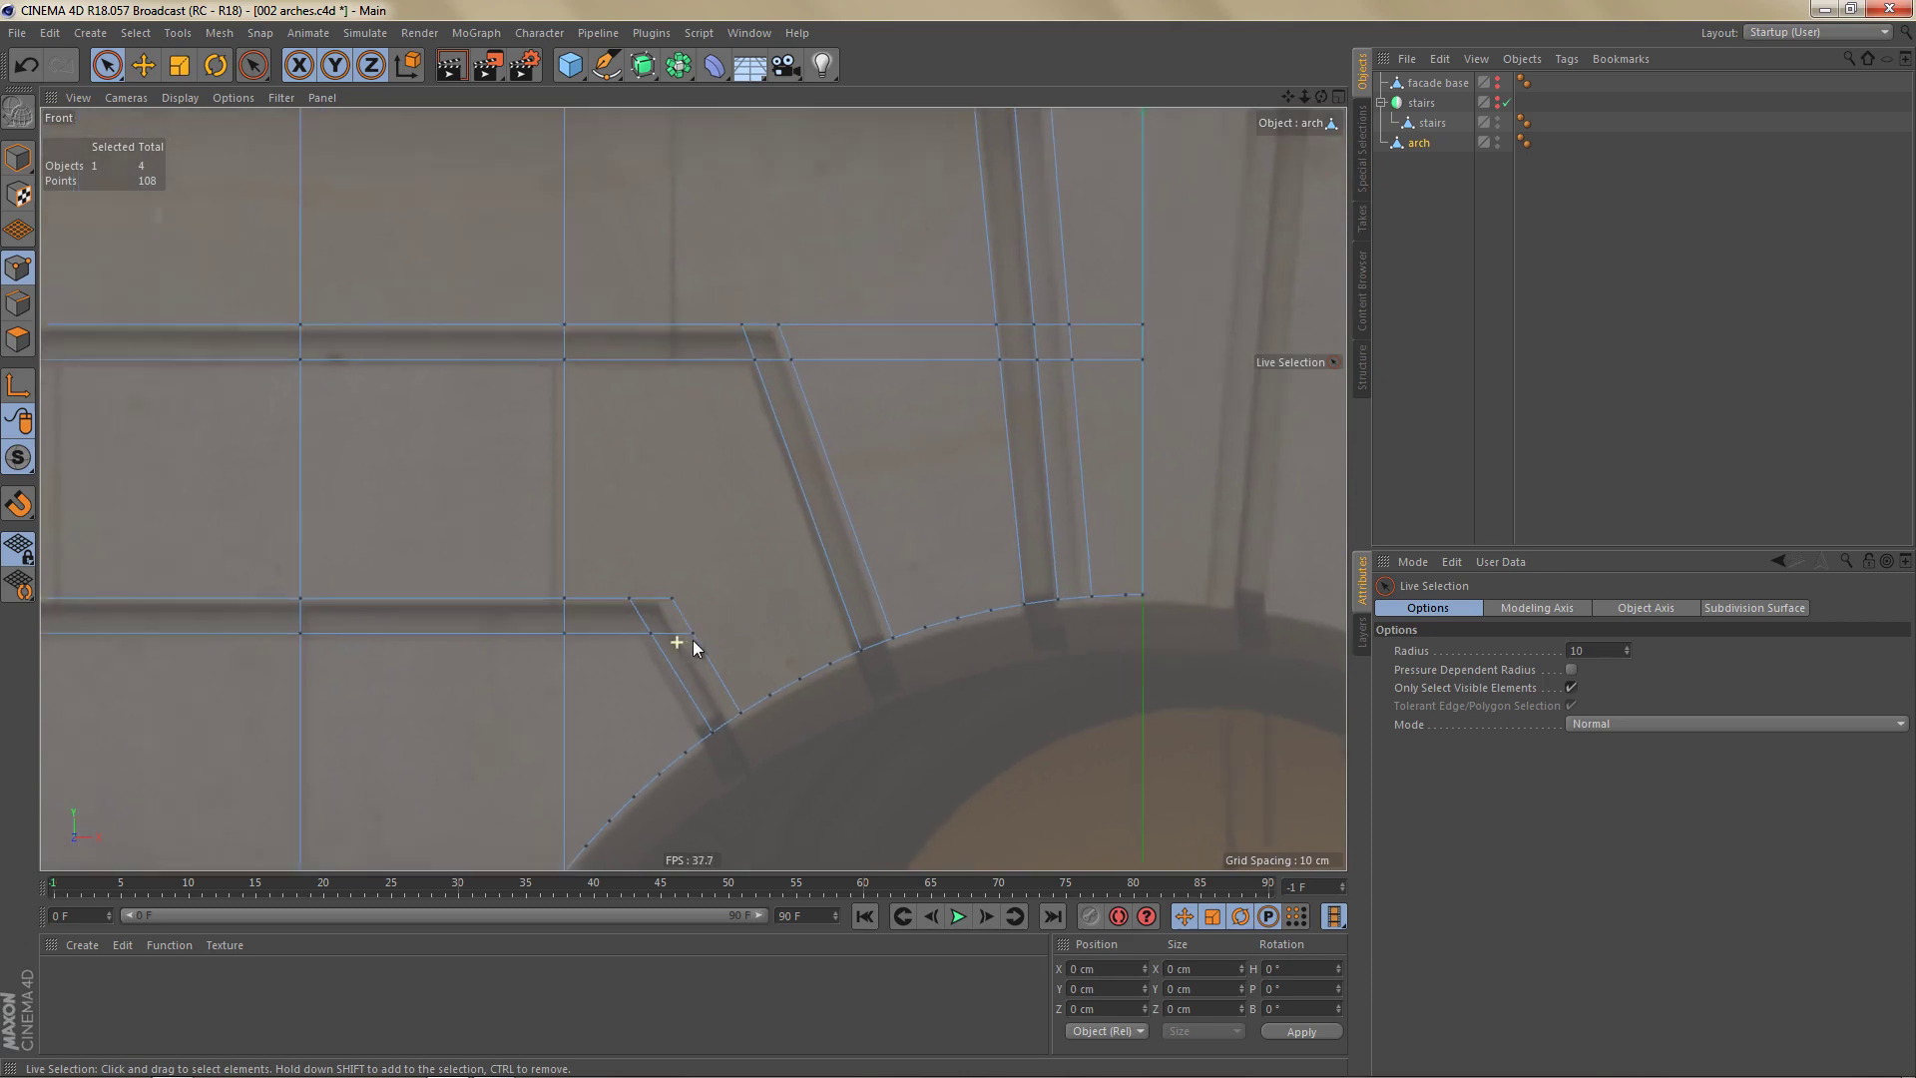
scroll(688, 641, up, 3)
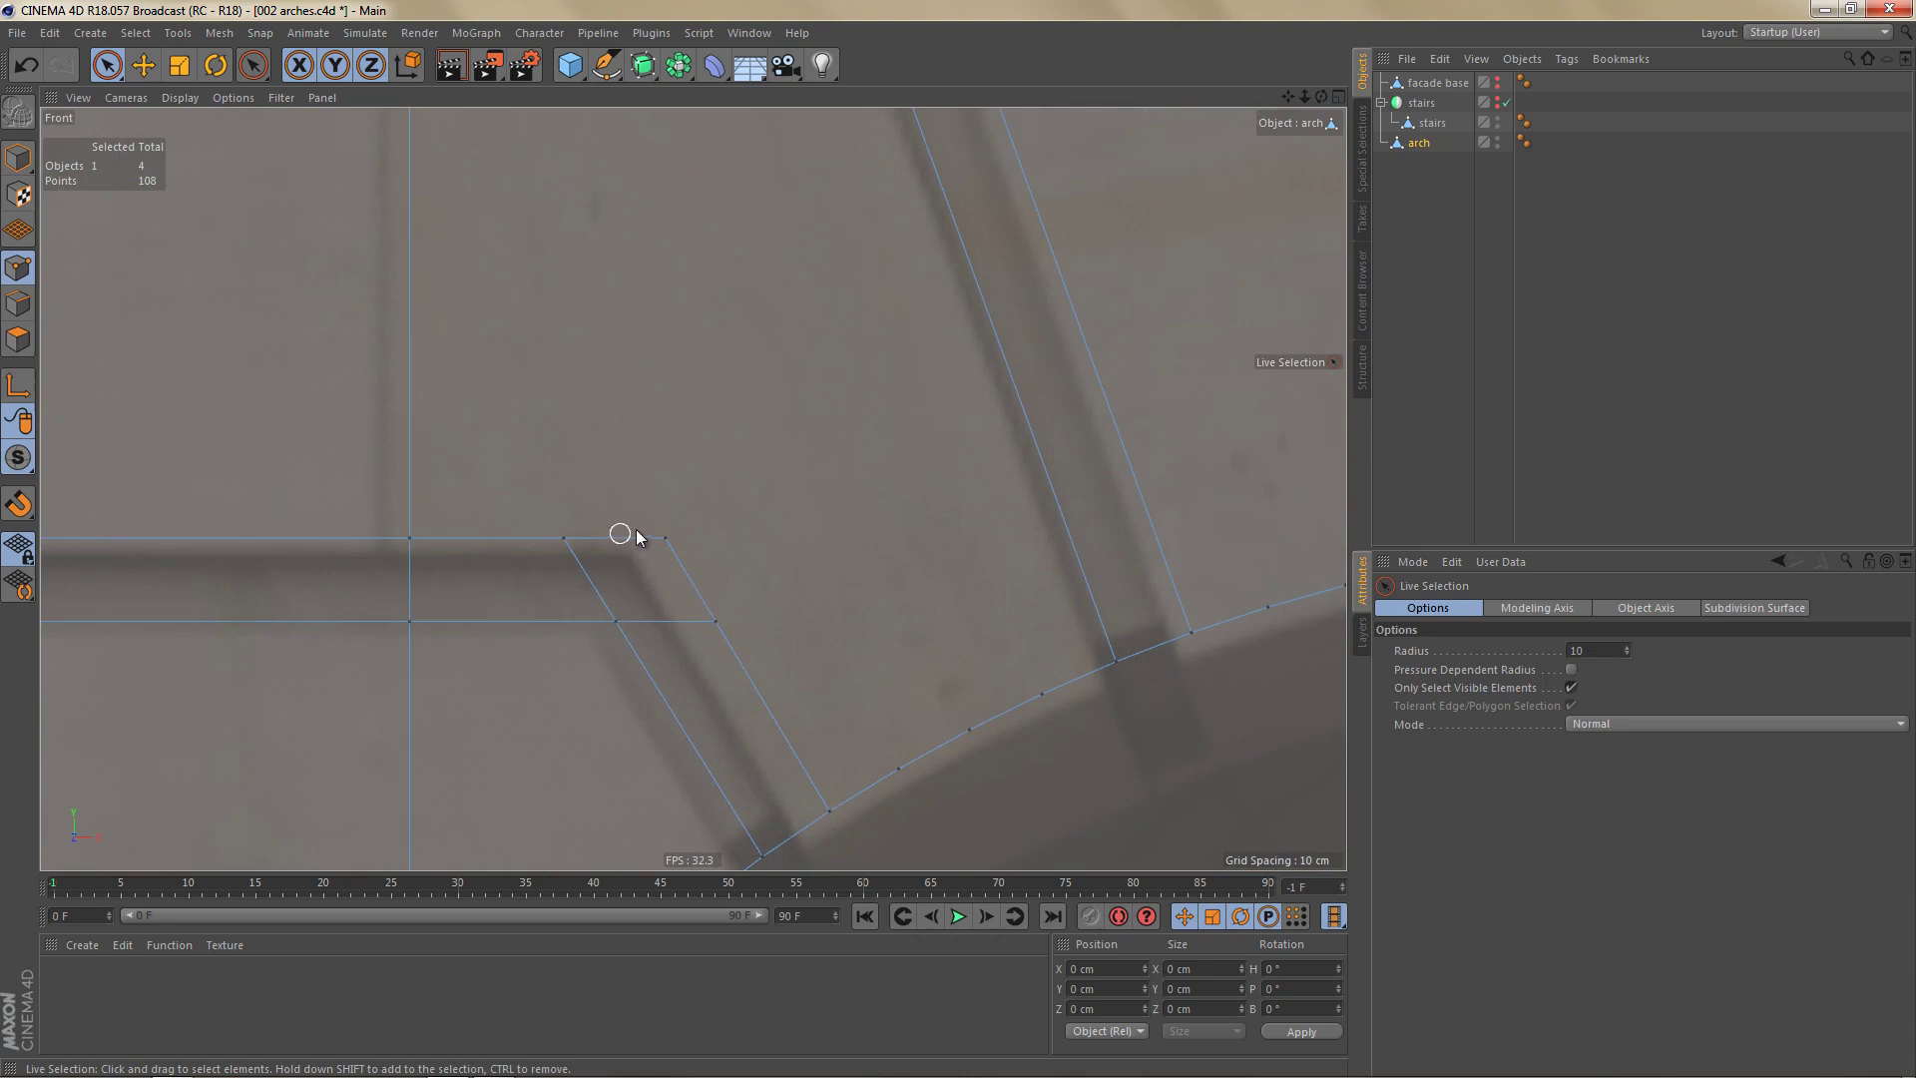
click(230, 35)
mouse_move(229, 84)
mouse_move(272, 107)
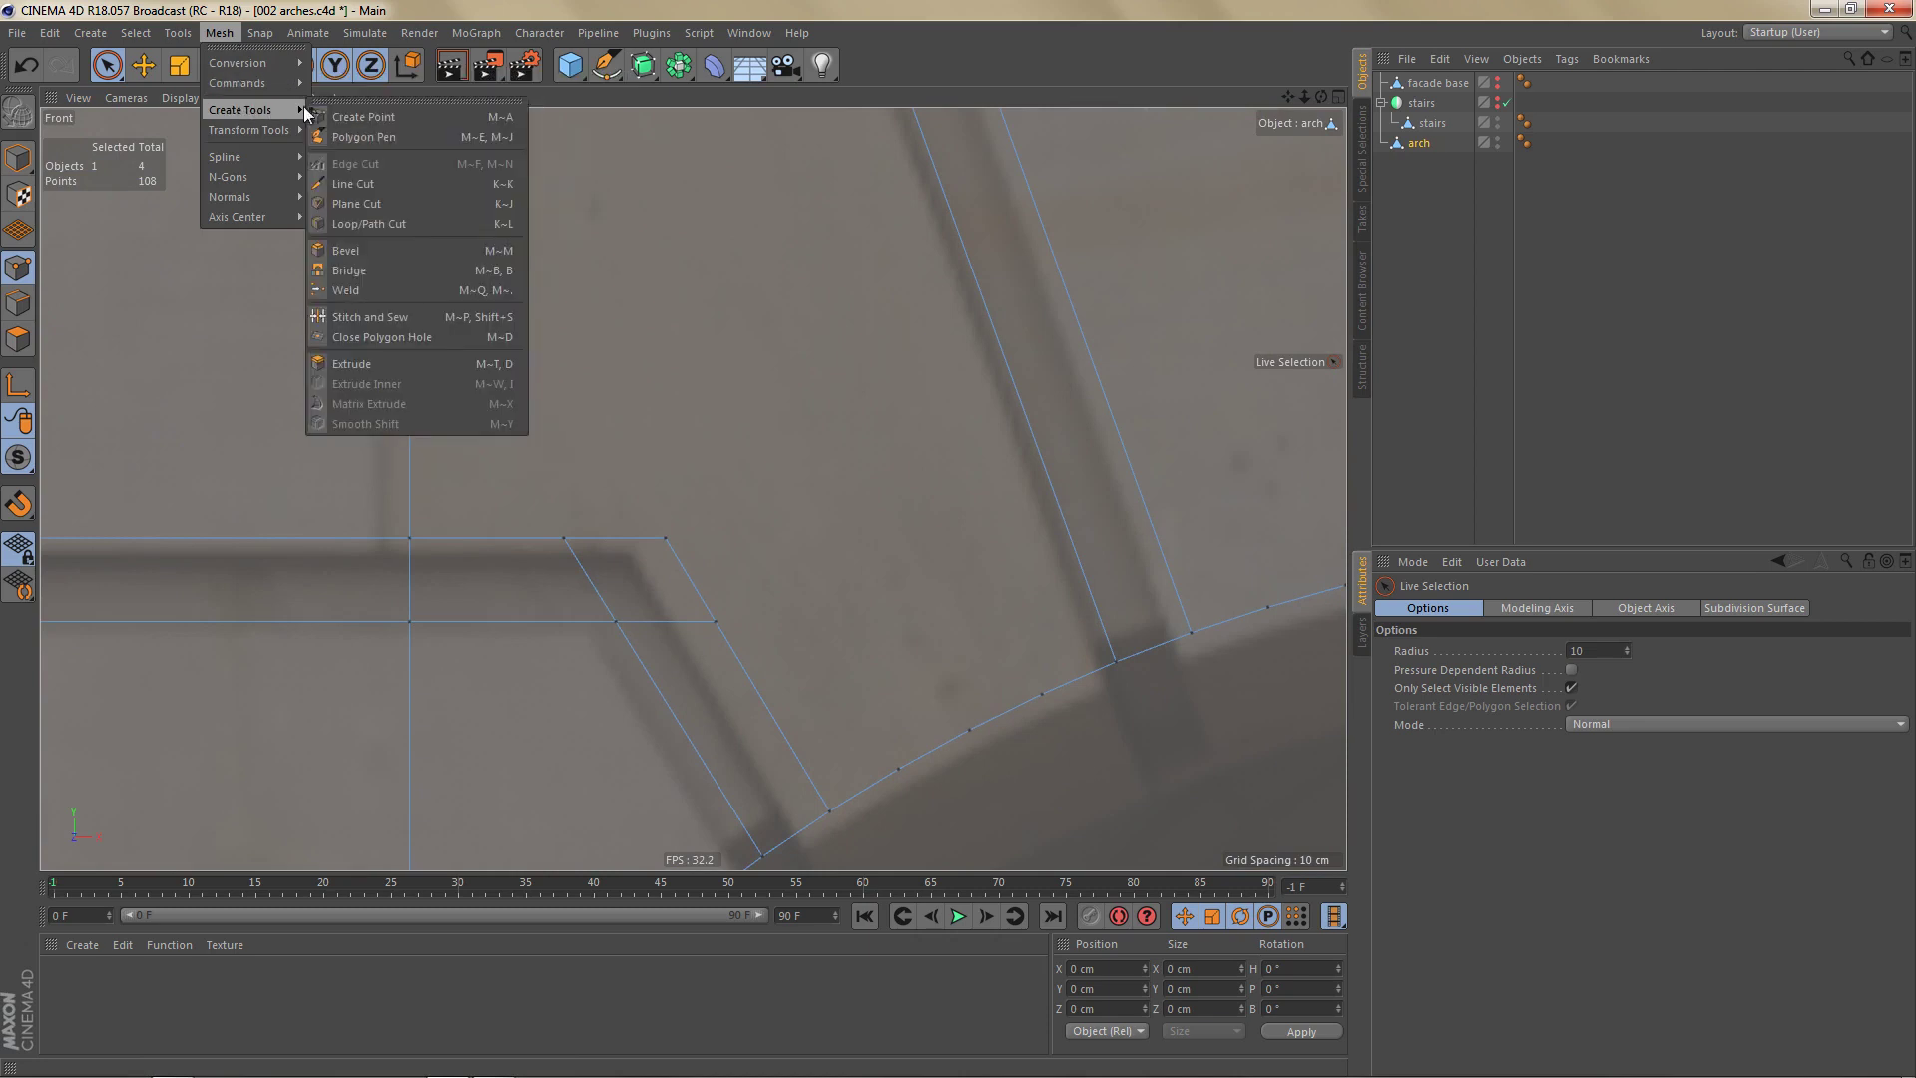
click(387, 134)
scroll(744, 659, up, 2)
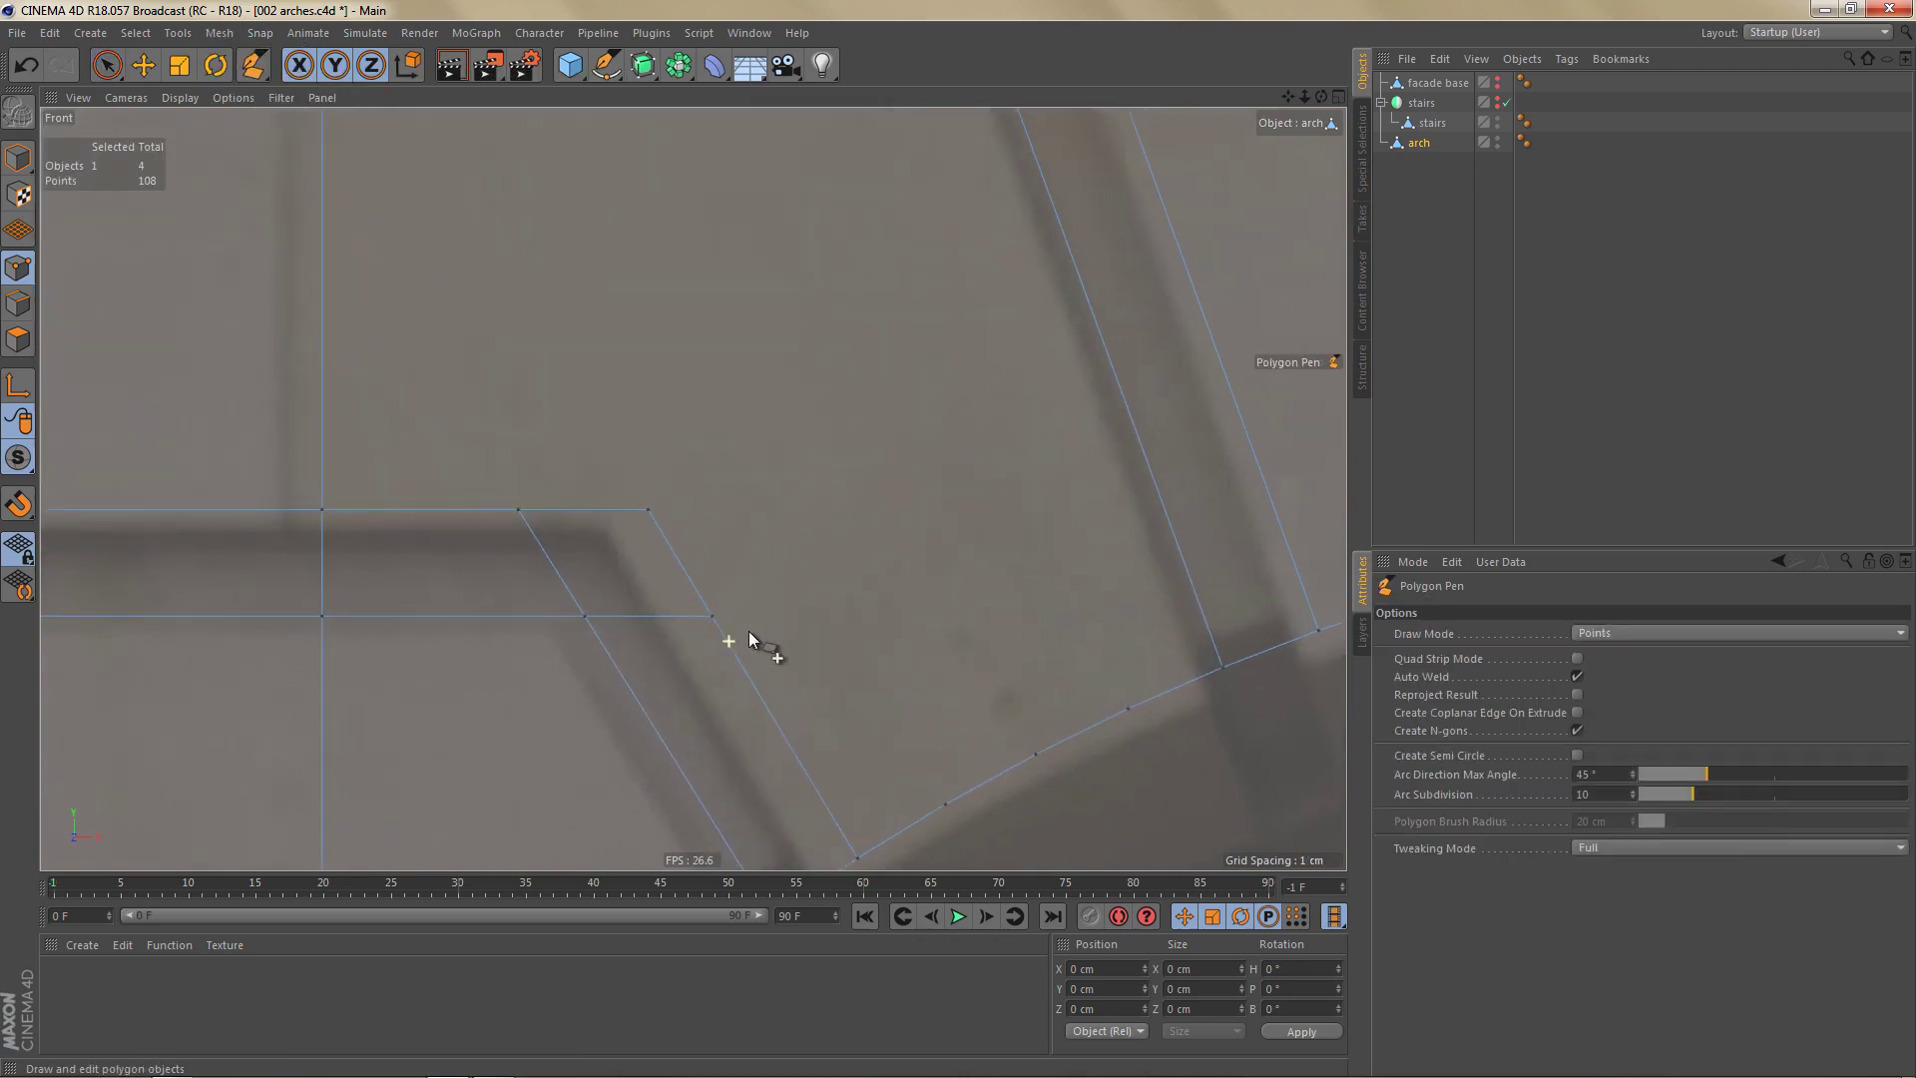
drag(712, 616, 647, 511)
Weld the second slanted groove's upper-left and lower-right corner points onto its outer corner point to mitre the joint.
scroll(705, 523, down, 5)
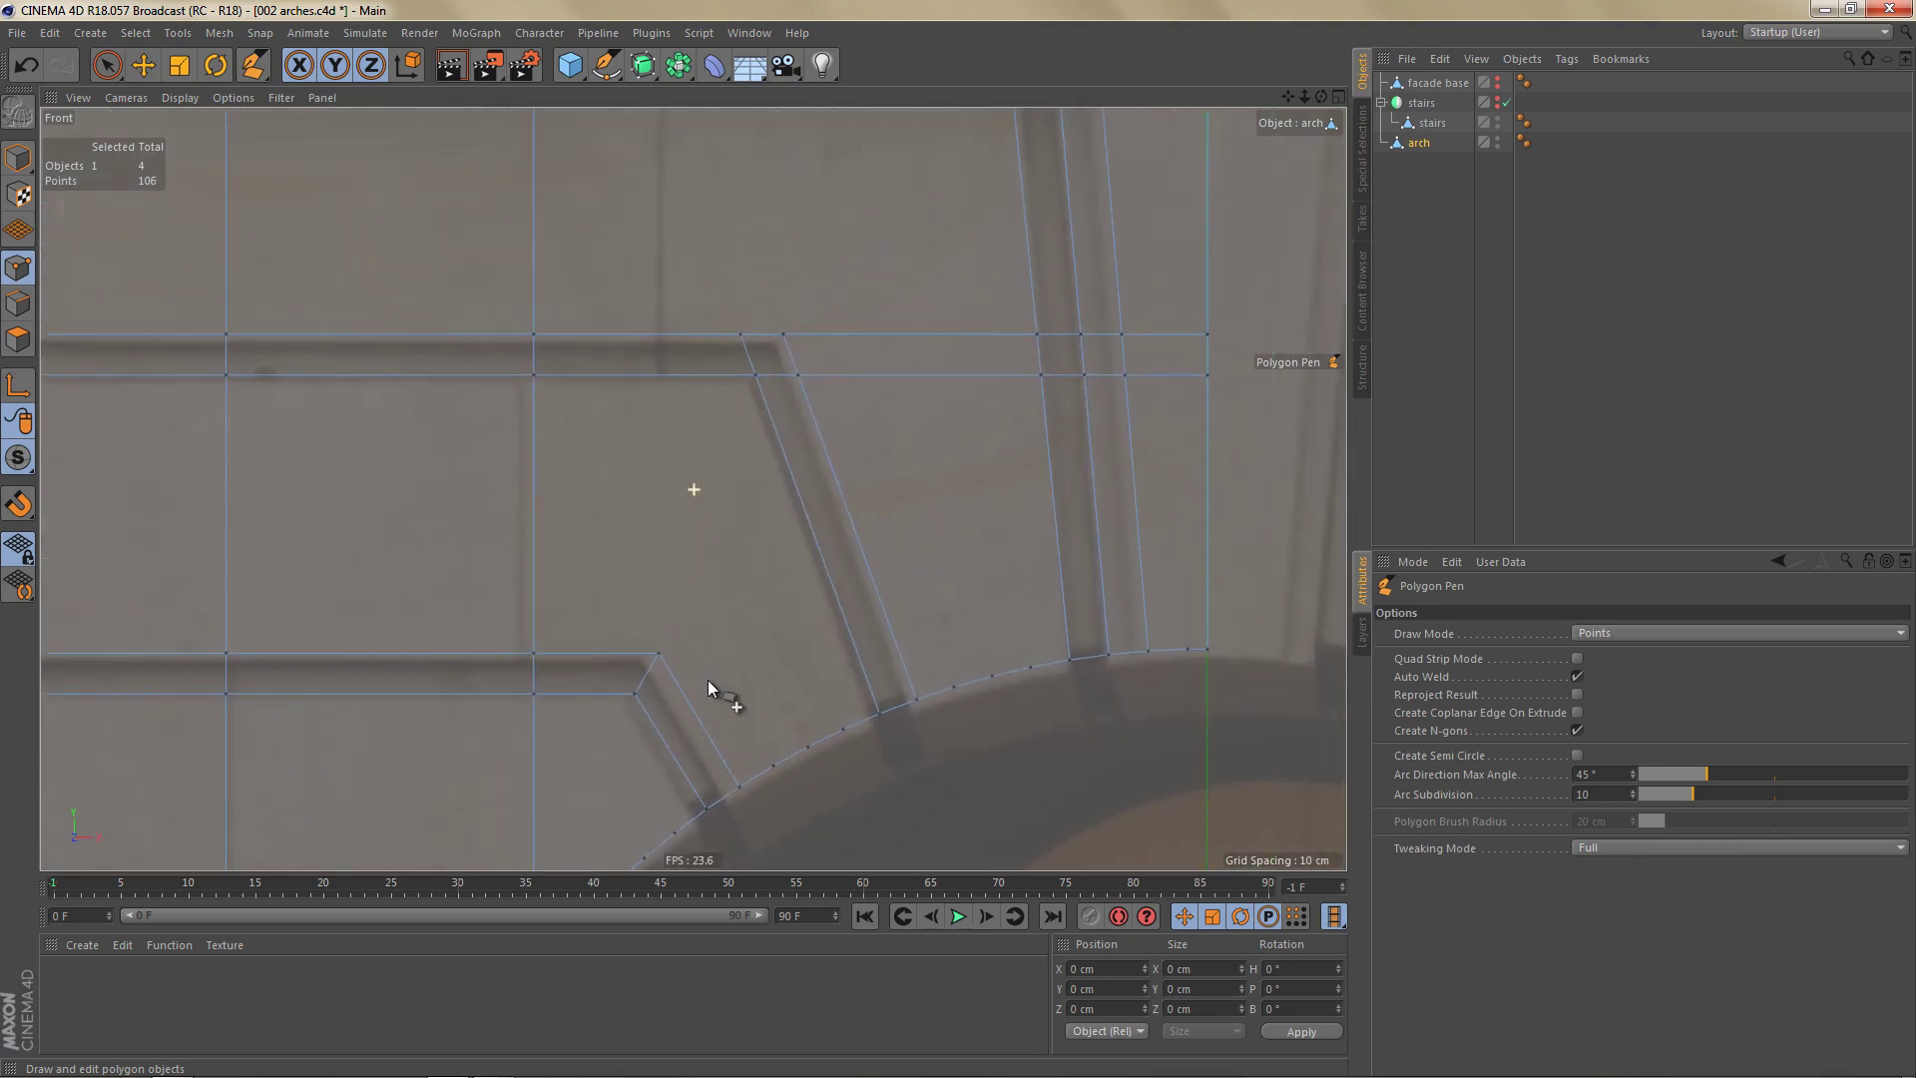
scroll(781, 439, up, 6)
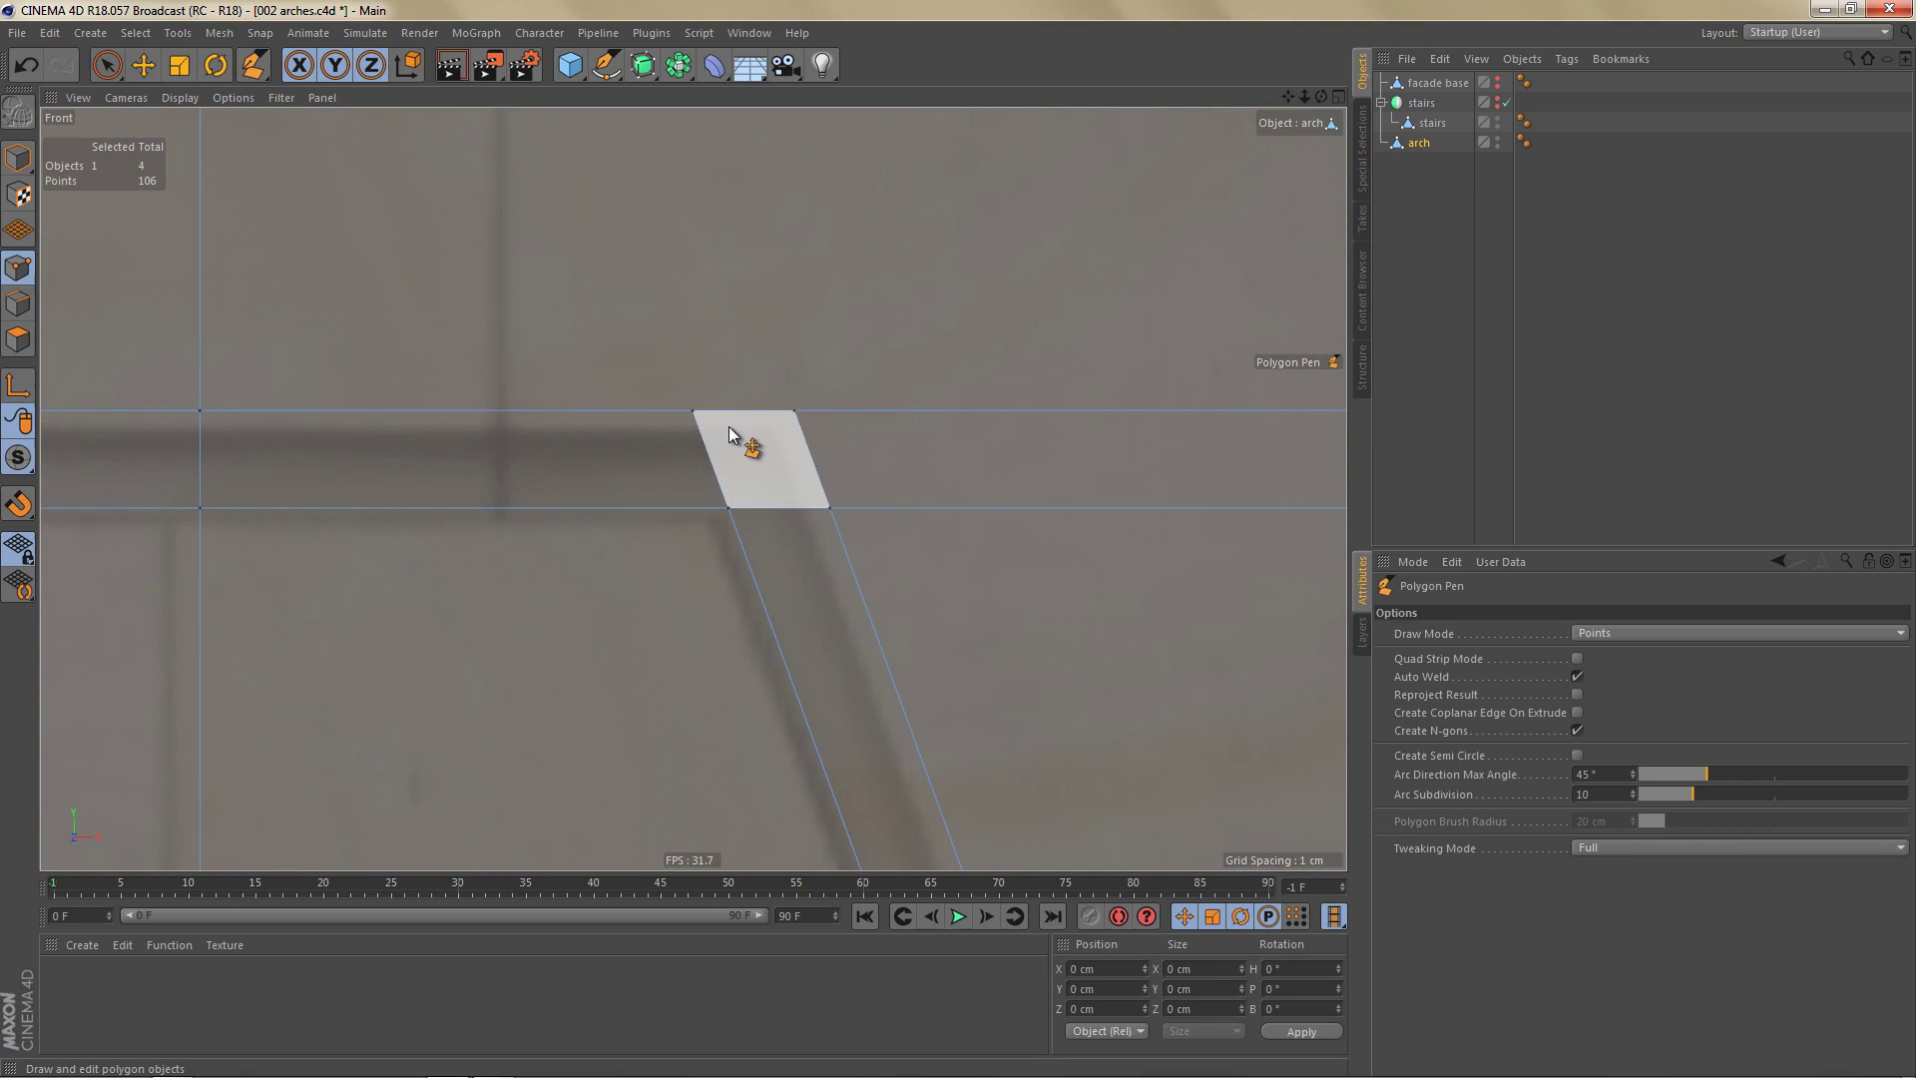
drag(695, 417, 796, 421)
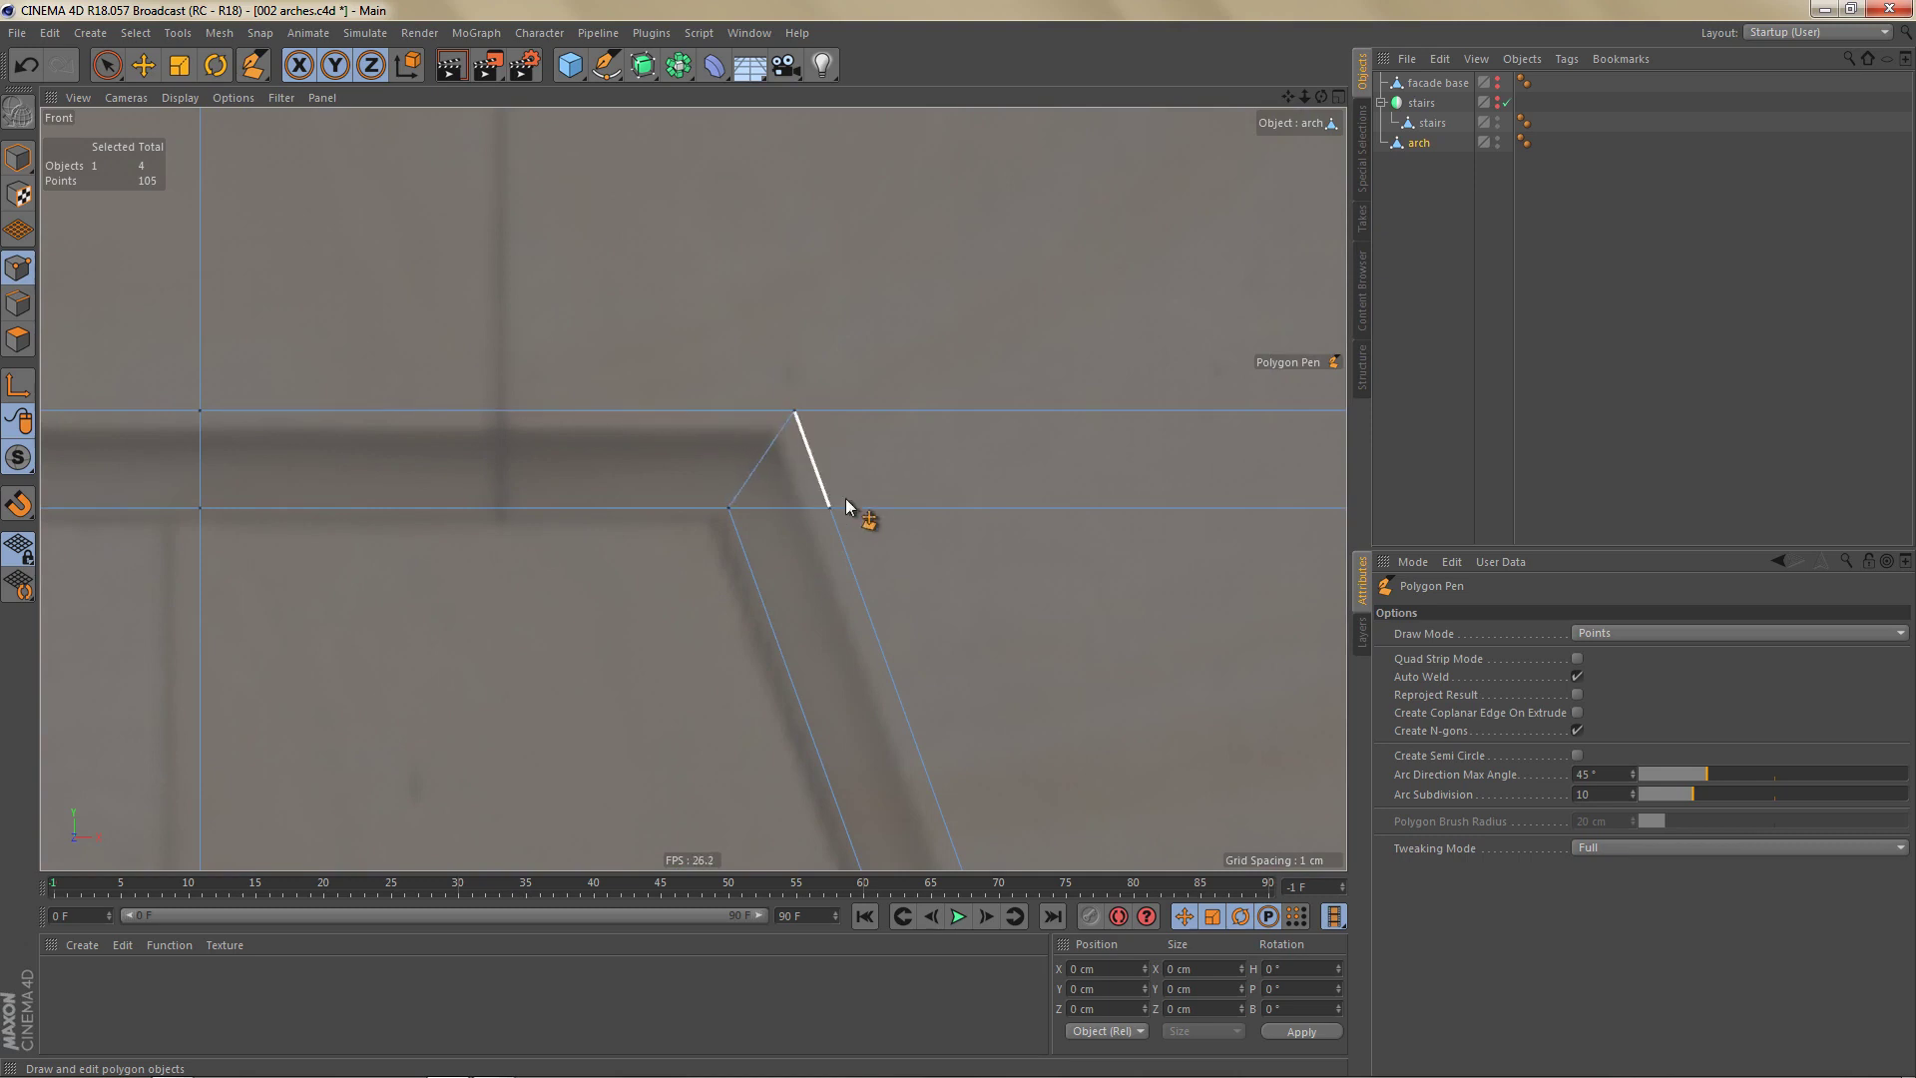
drag(830, 507, 795, 411)
scroll(773, 477, down, 6)
alt+middle_drag(779, 561, 646, 679)
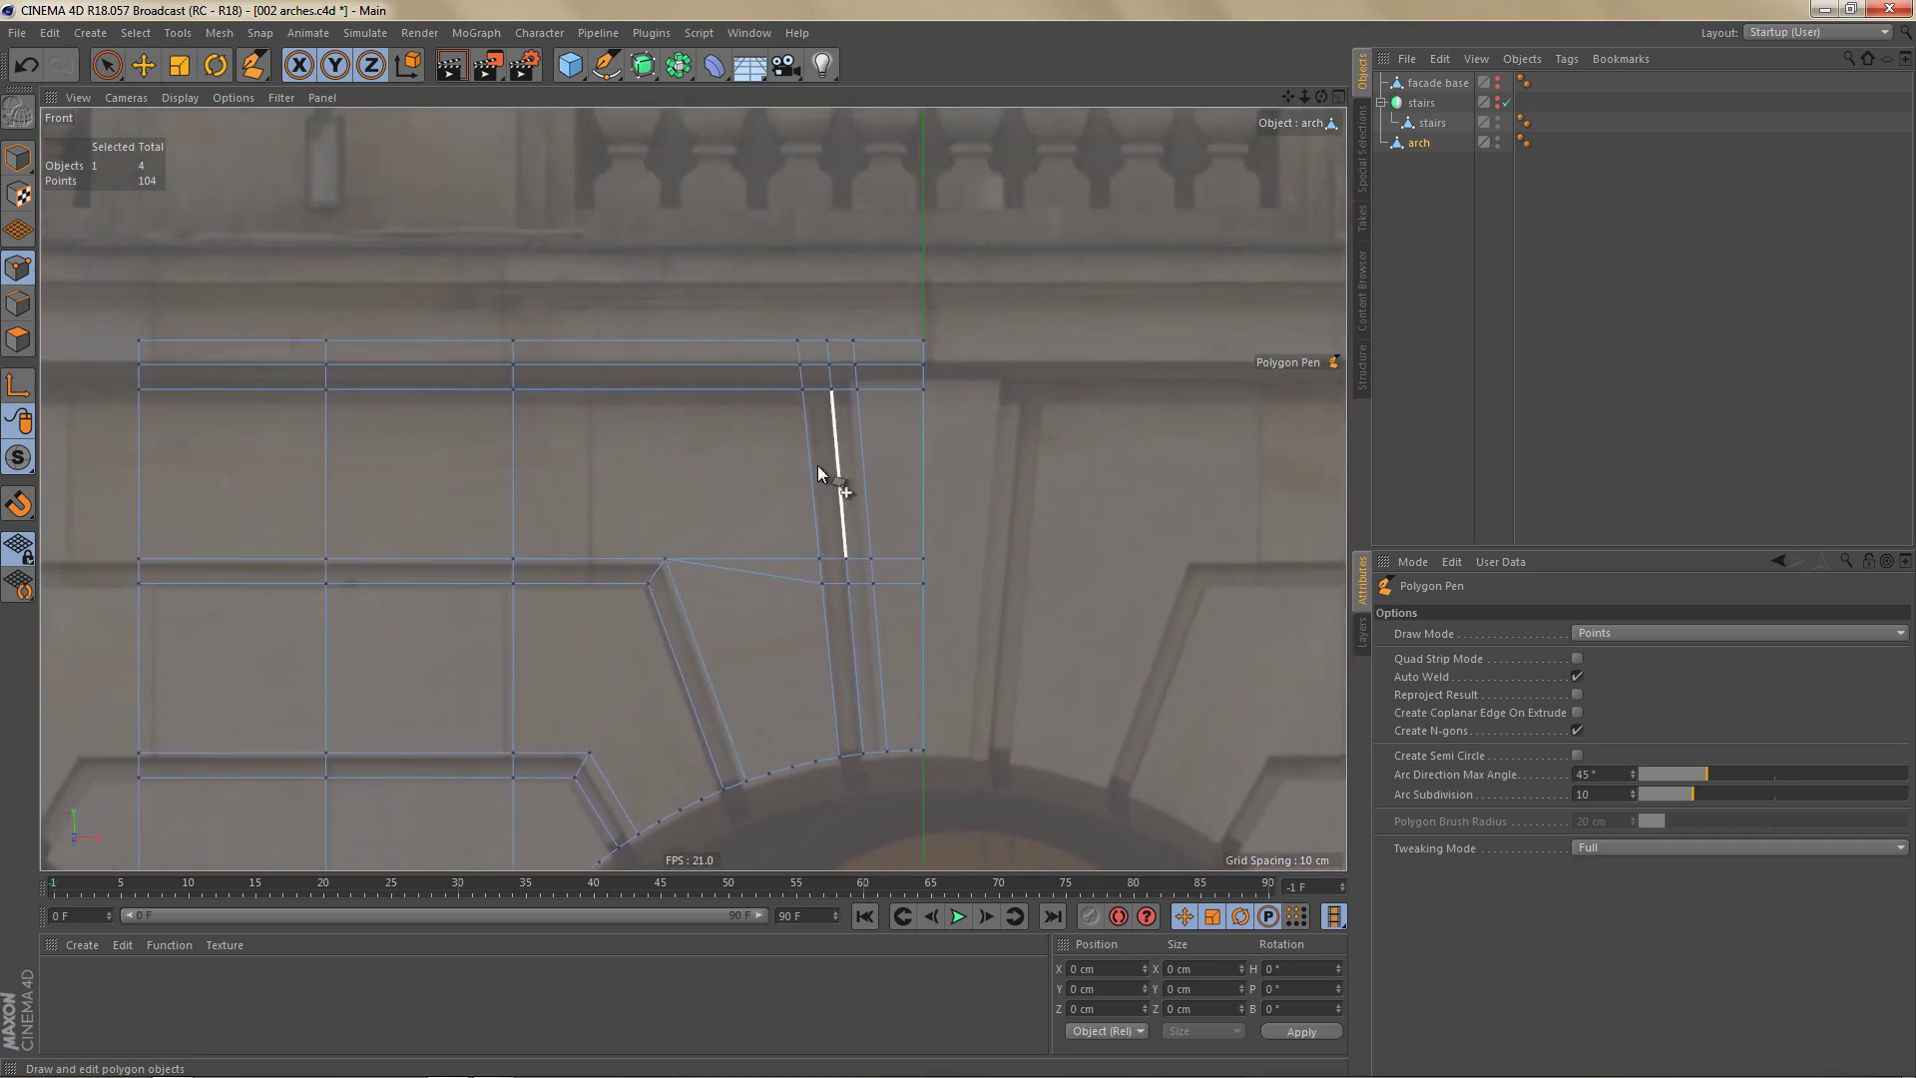
In edge mode, delete the surplus lower horizontal edges running from the second slanted groove's corner across the keystone groove to the centre line.
scroll(739, 504, up, 4)
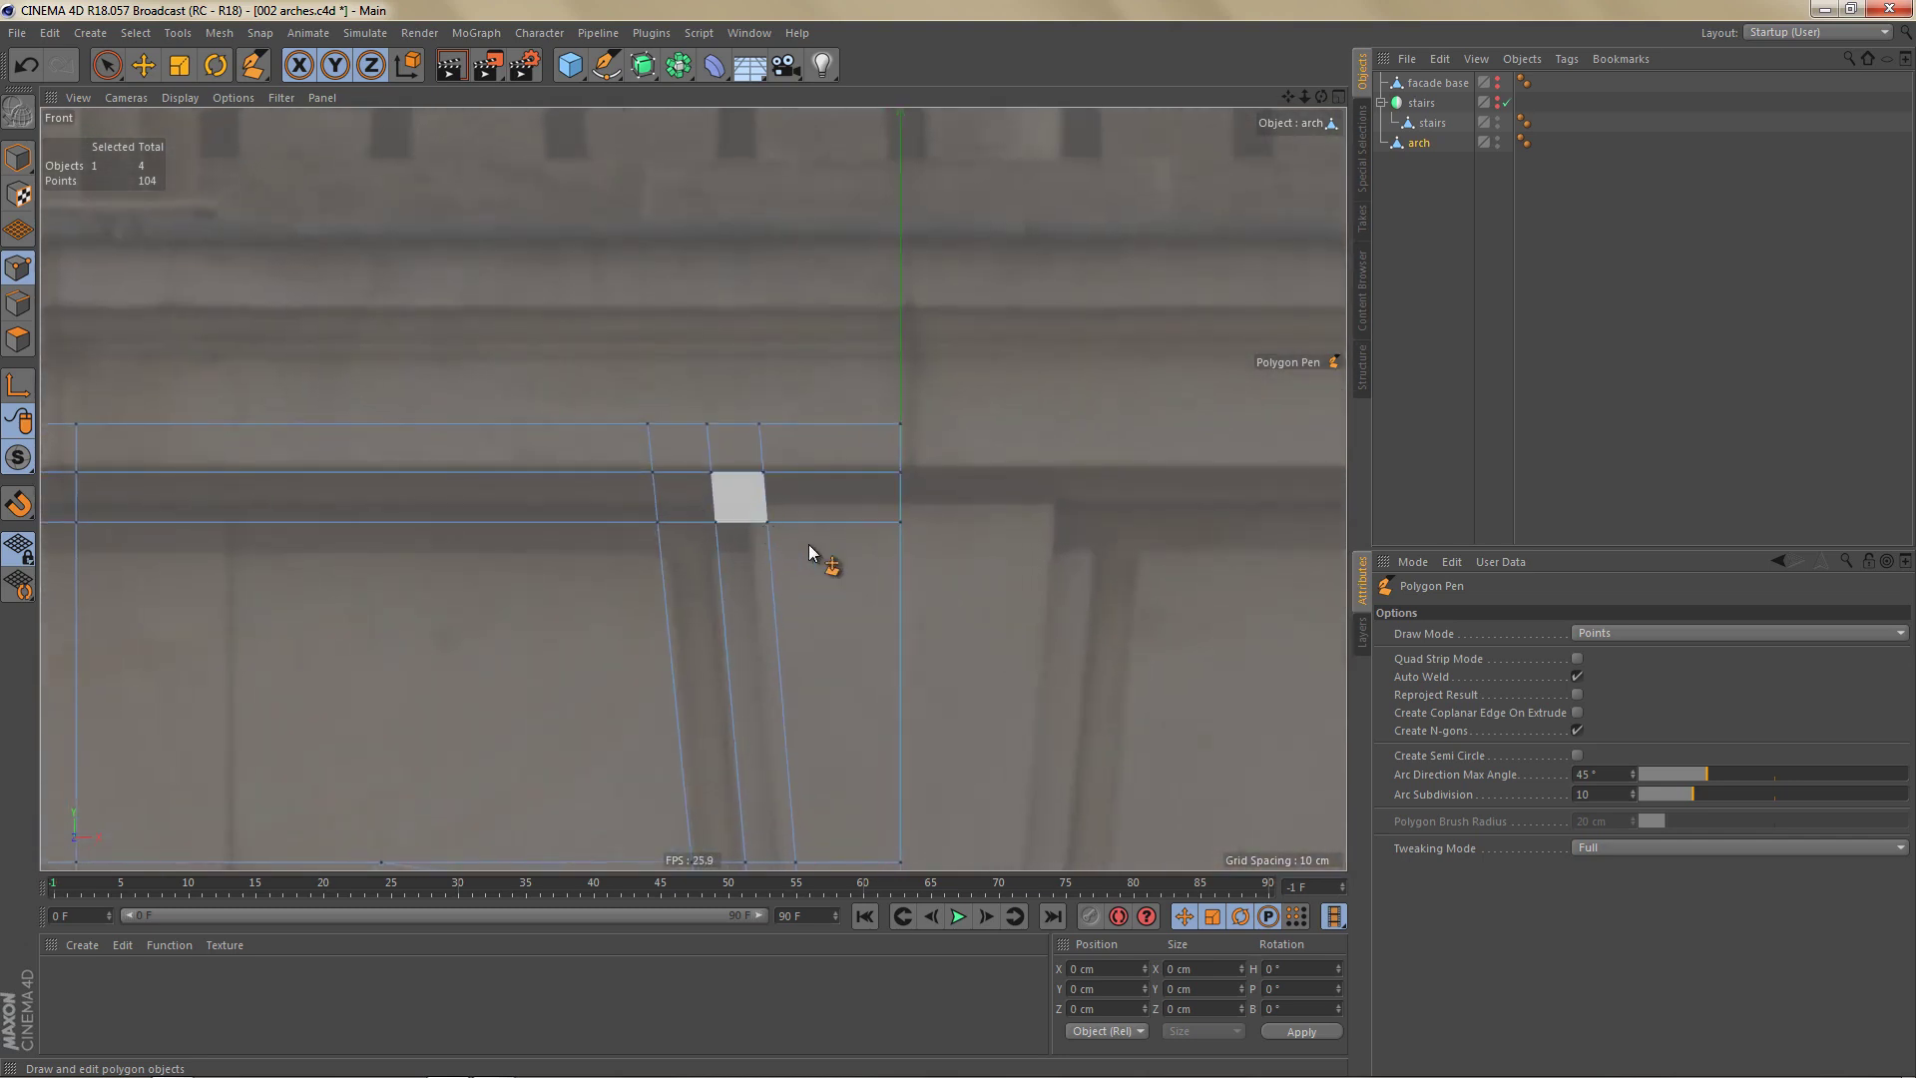
alt+middle_drag(864, 569, 674, 507)
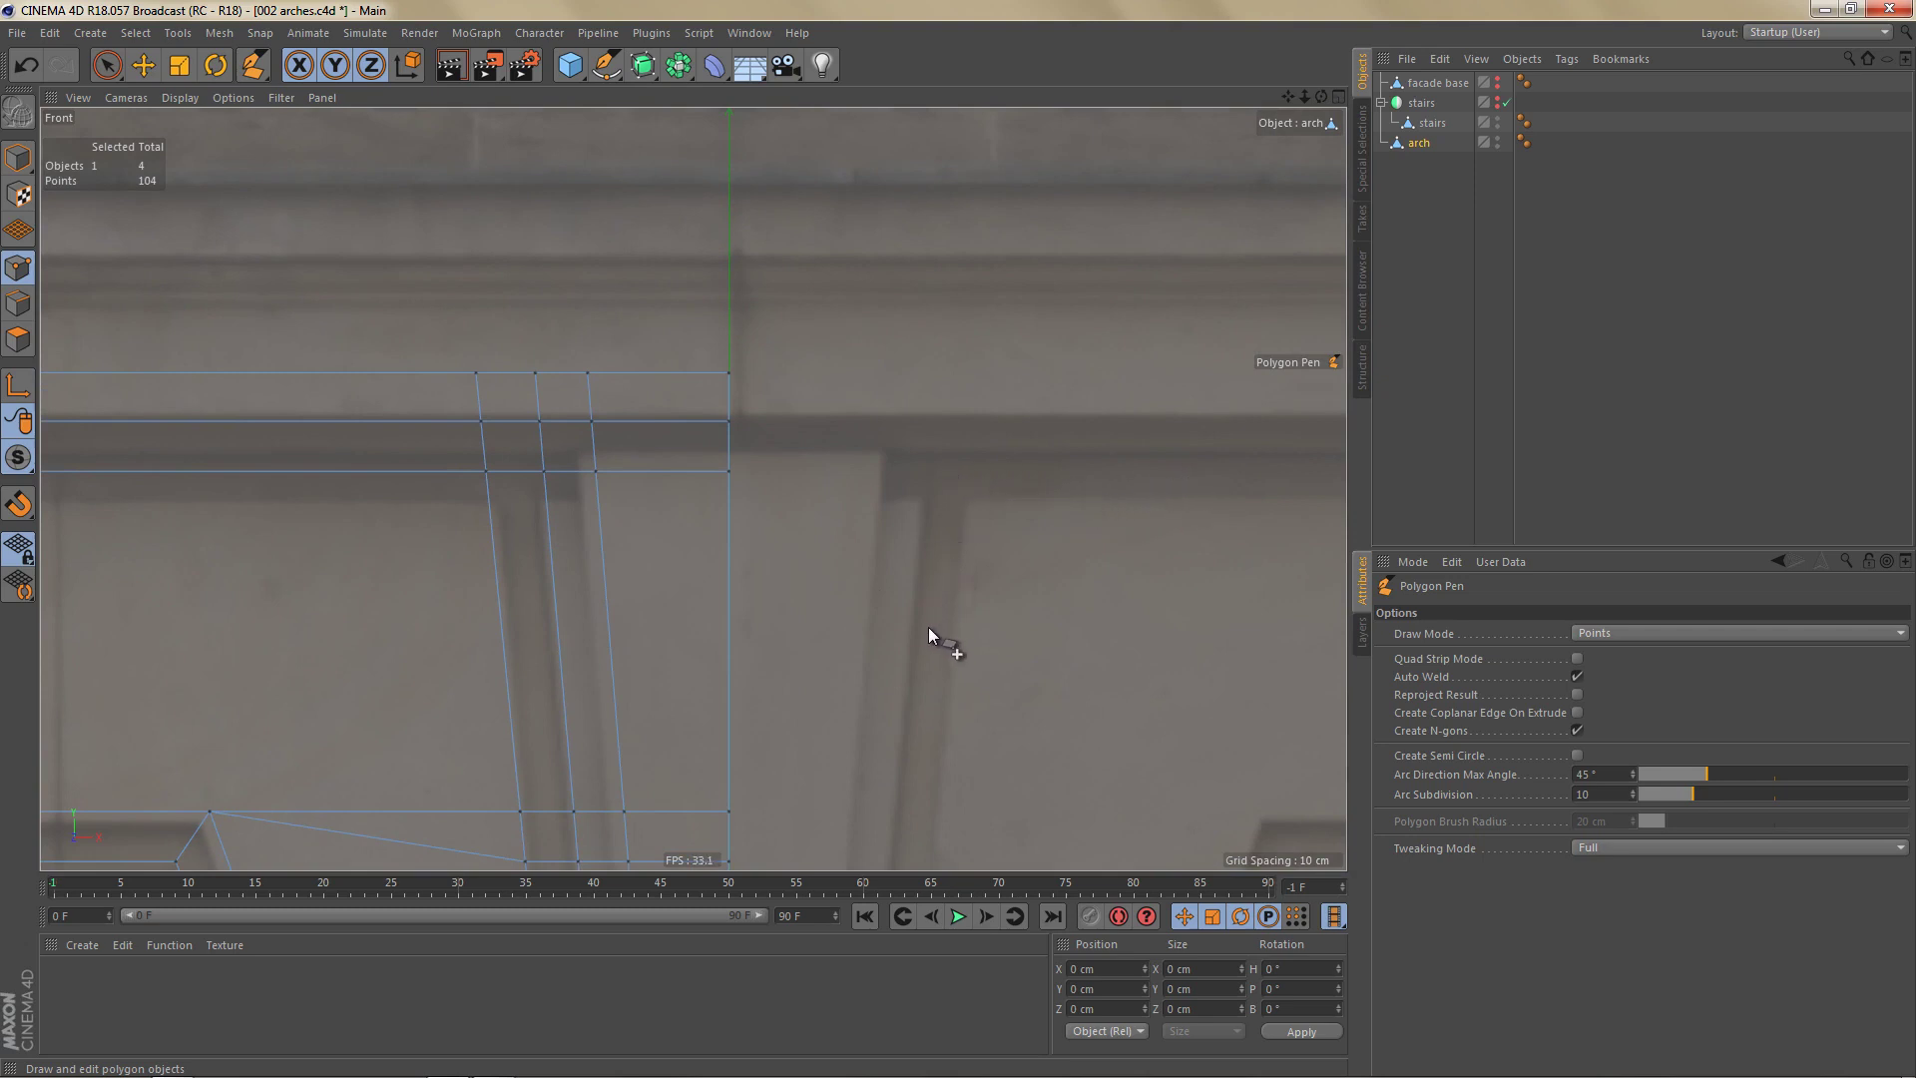
alt+right_drag(909, 501, 955, 494)
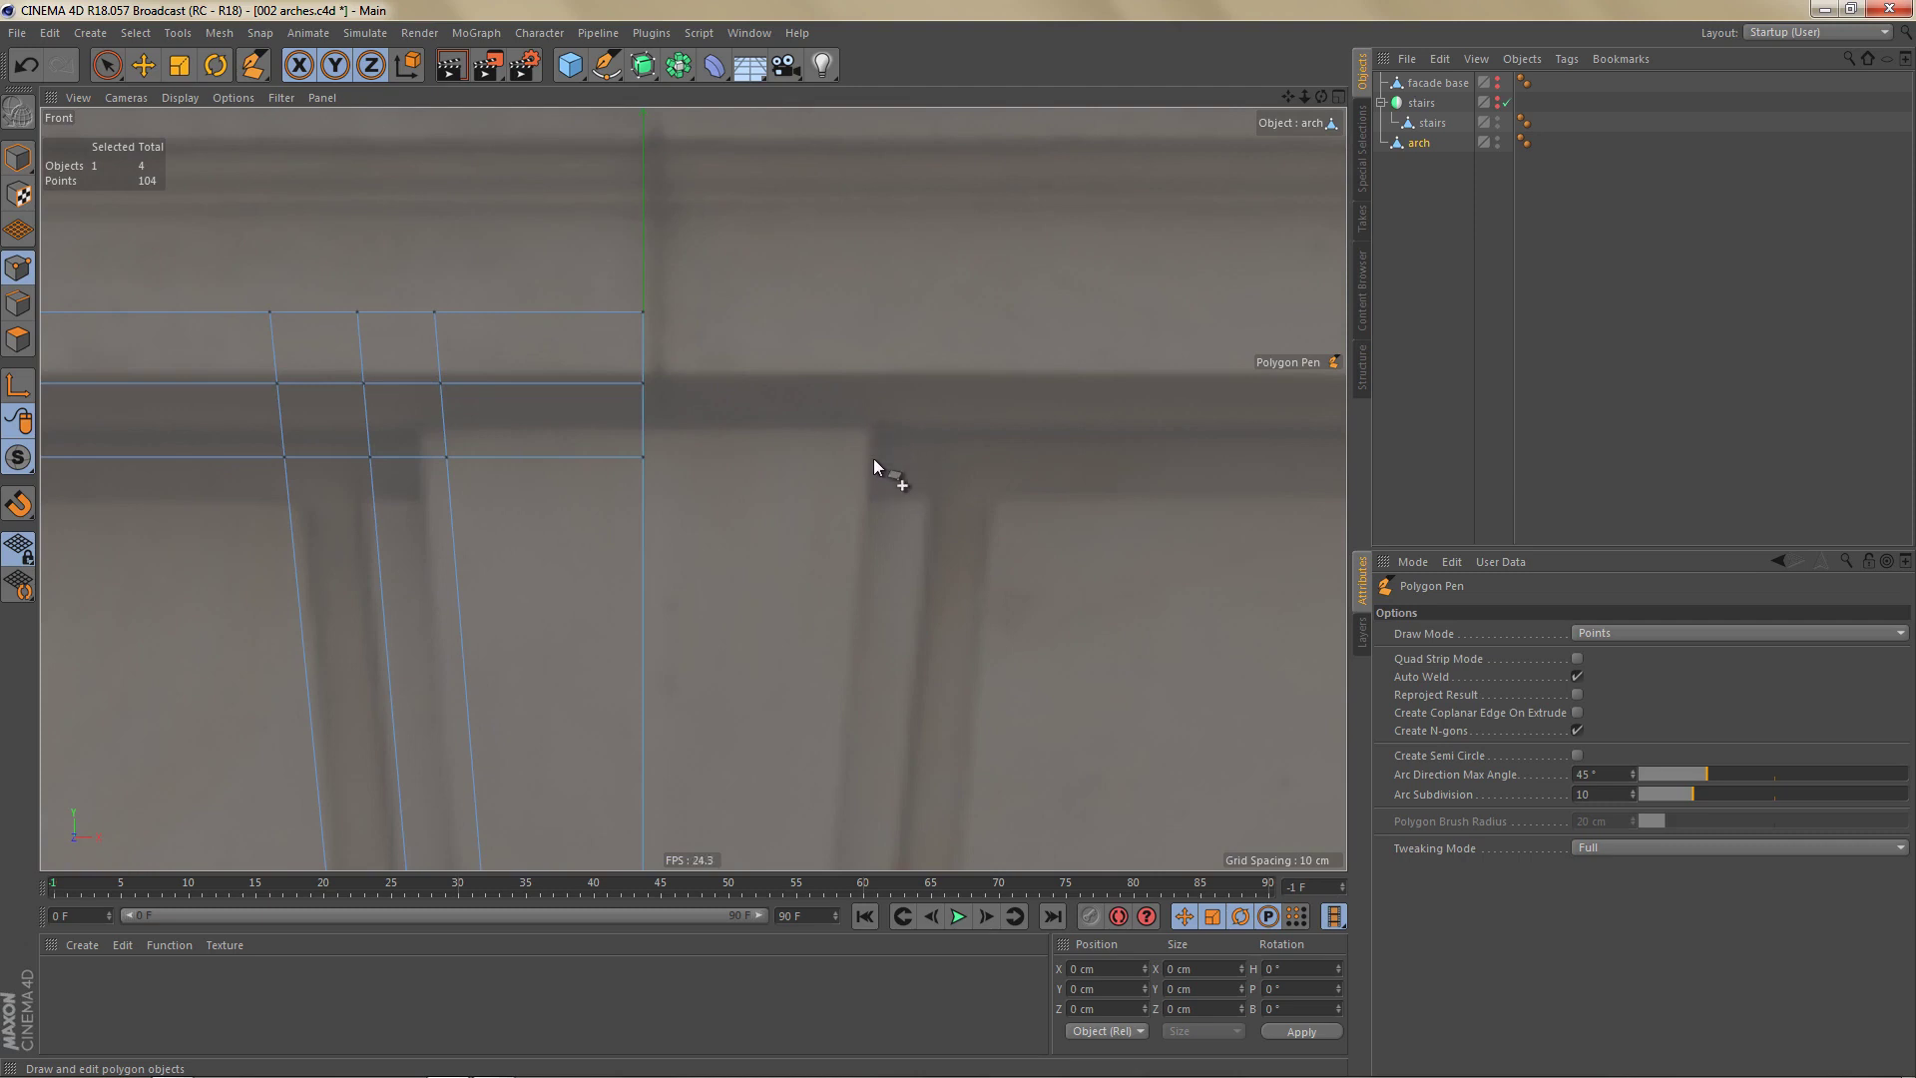
alt+right_drag(878, 485, 736, 530)
alt+middle_drag(677, 461, 906, 333)
alt+middle_drag(778, 582, 853, 470)
alt+right_drag(824, 518, 850, 531)
key(e)
key(Return)
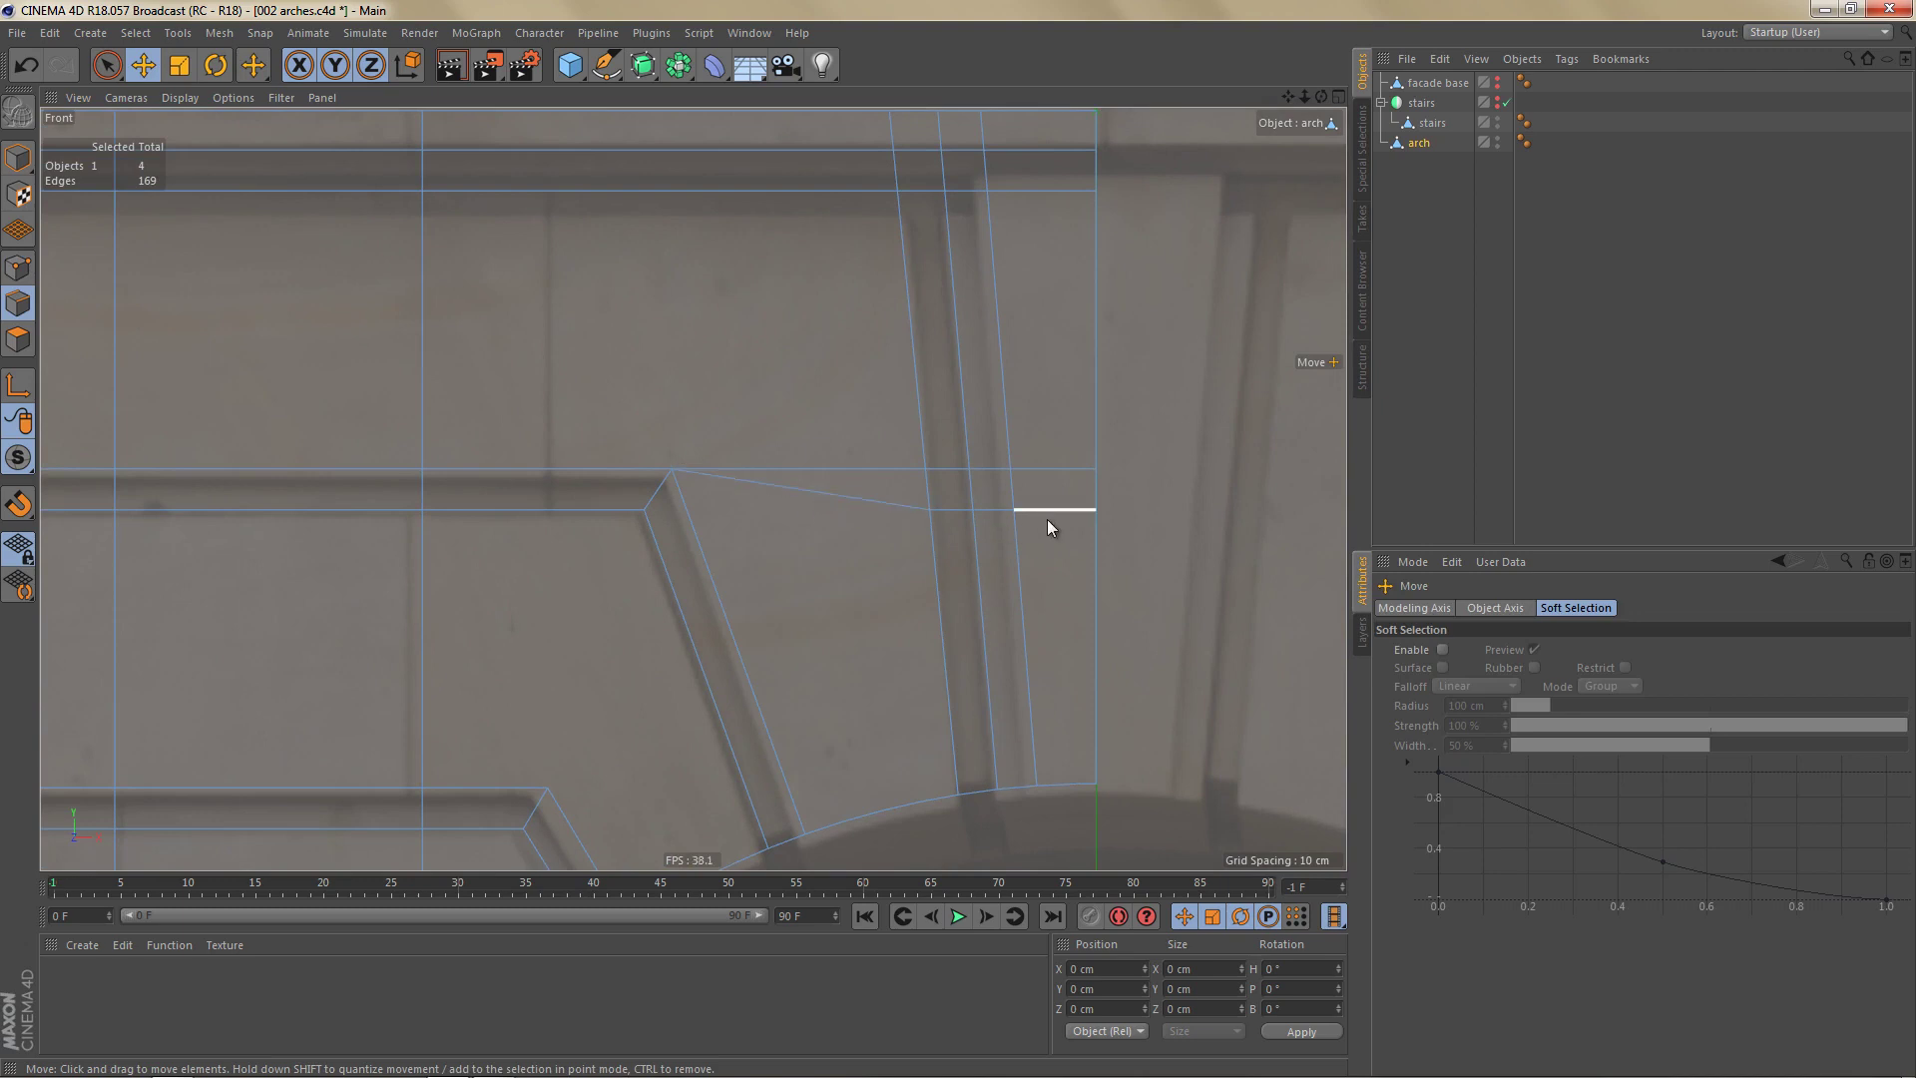
double_click(848, 507)
key(Delete)
alt+right_drag(882, 536, 876, 569)
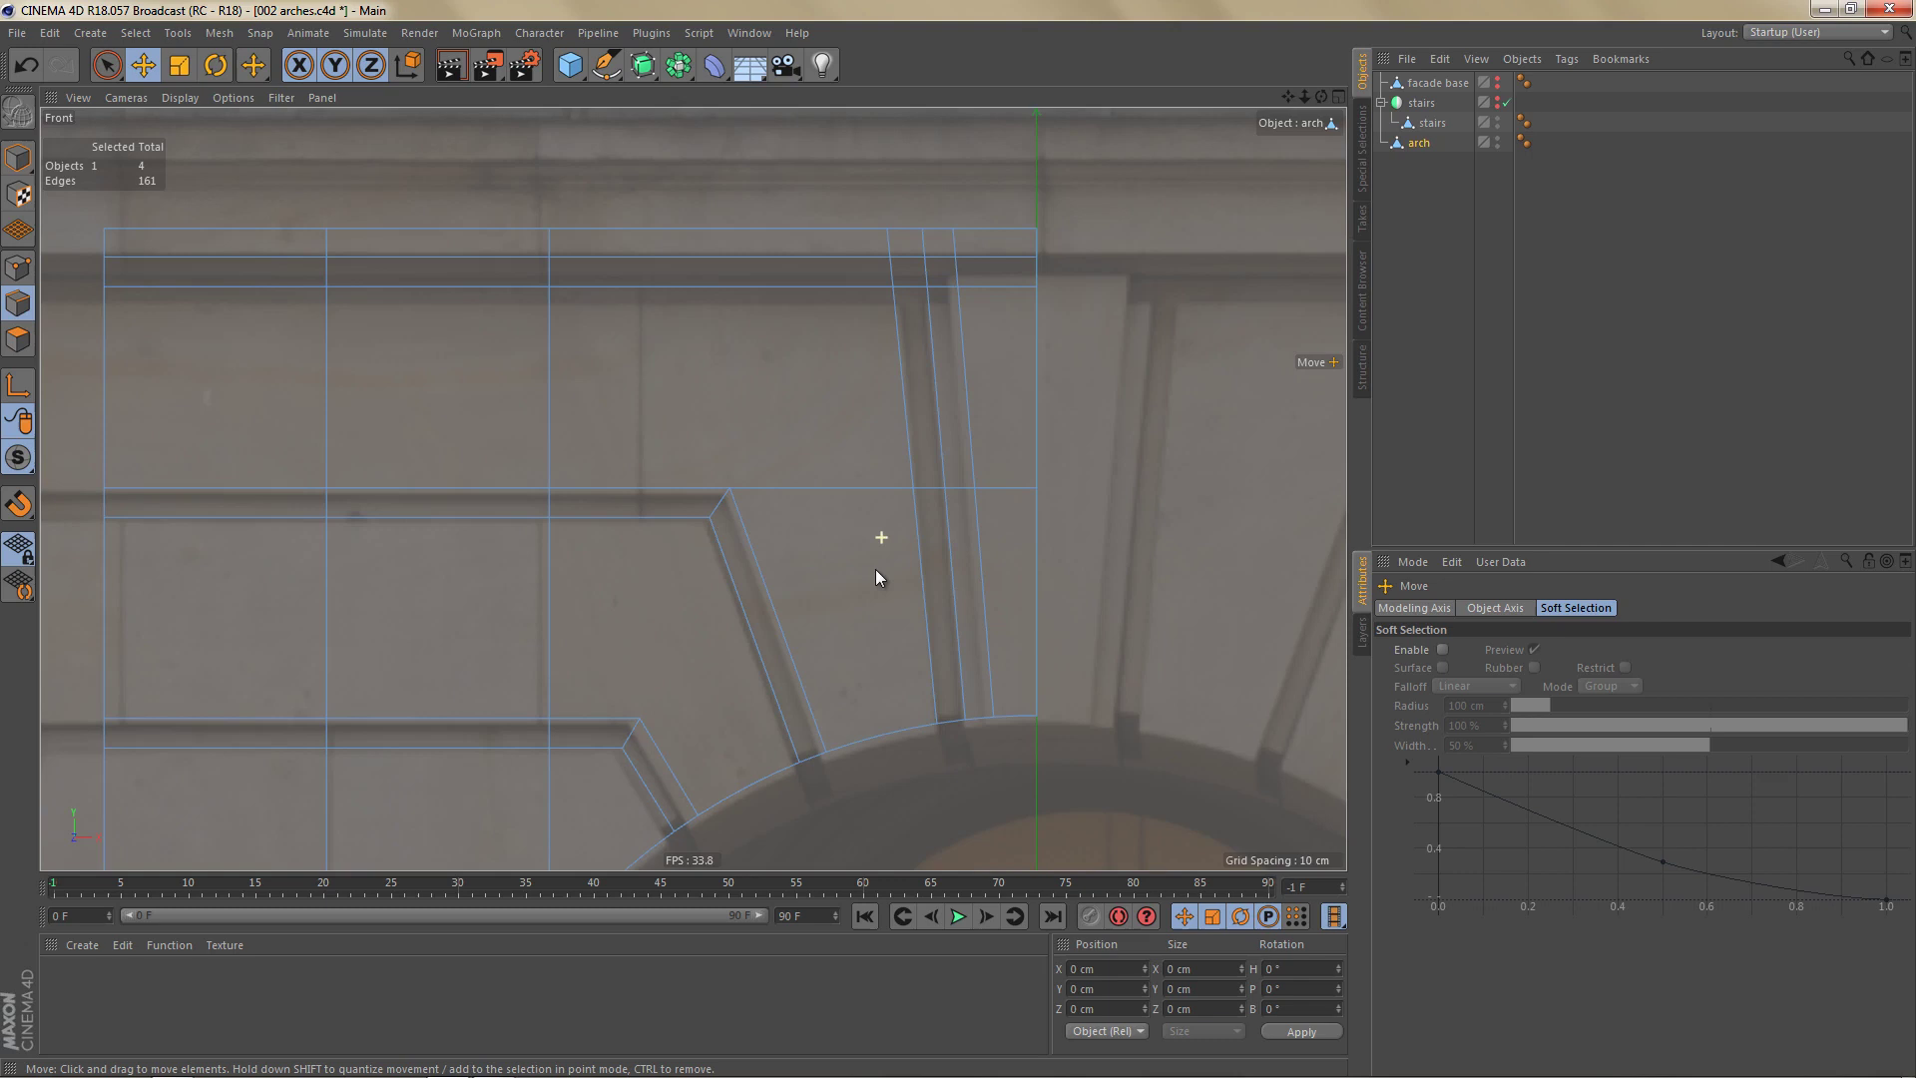
With Line Cut, cut a straight vertical line from the lowest groove's outer corner point up past the arch module's top edge.
alt+middle_drag(828, 567, 967, 488)
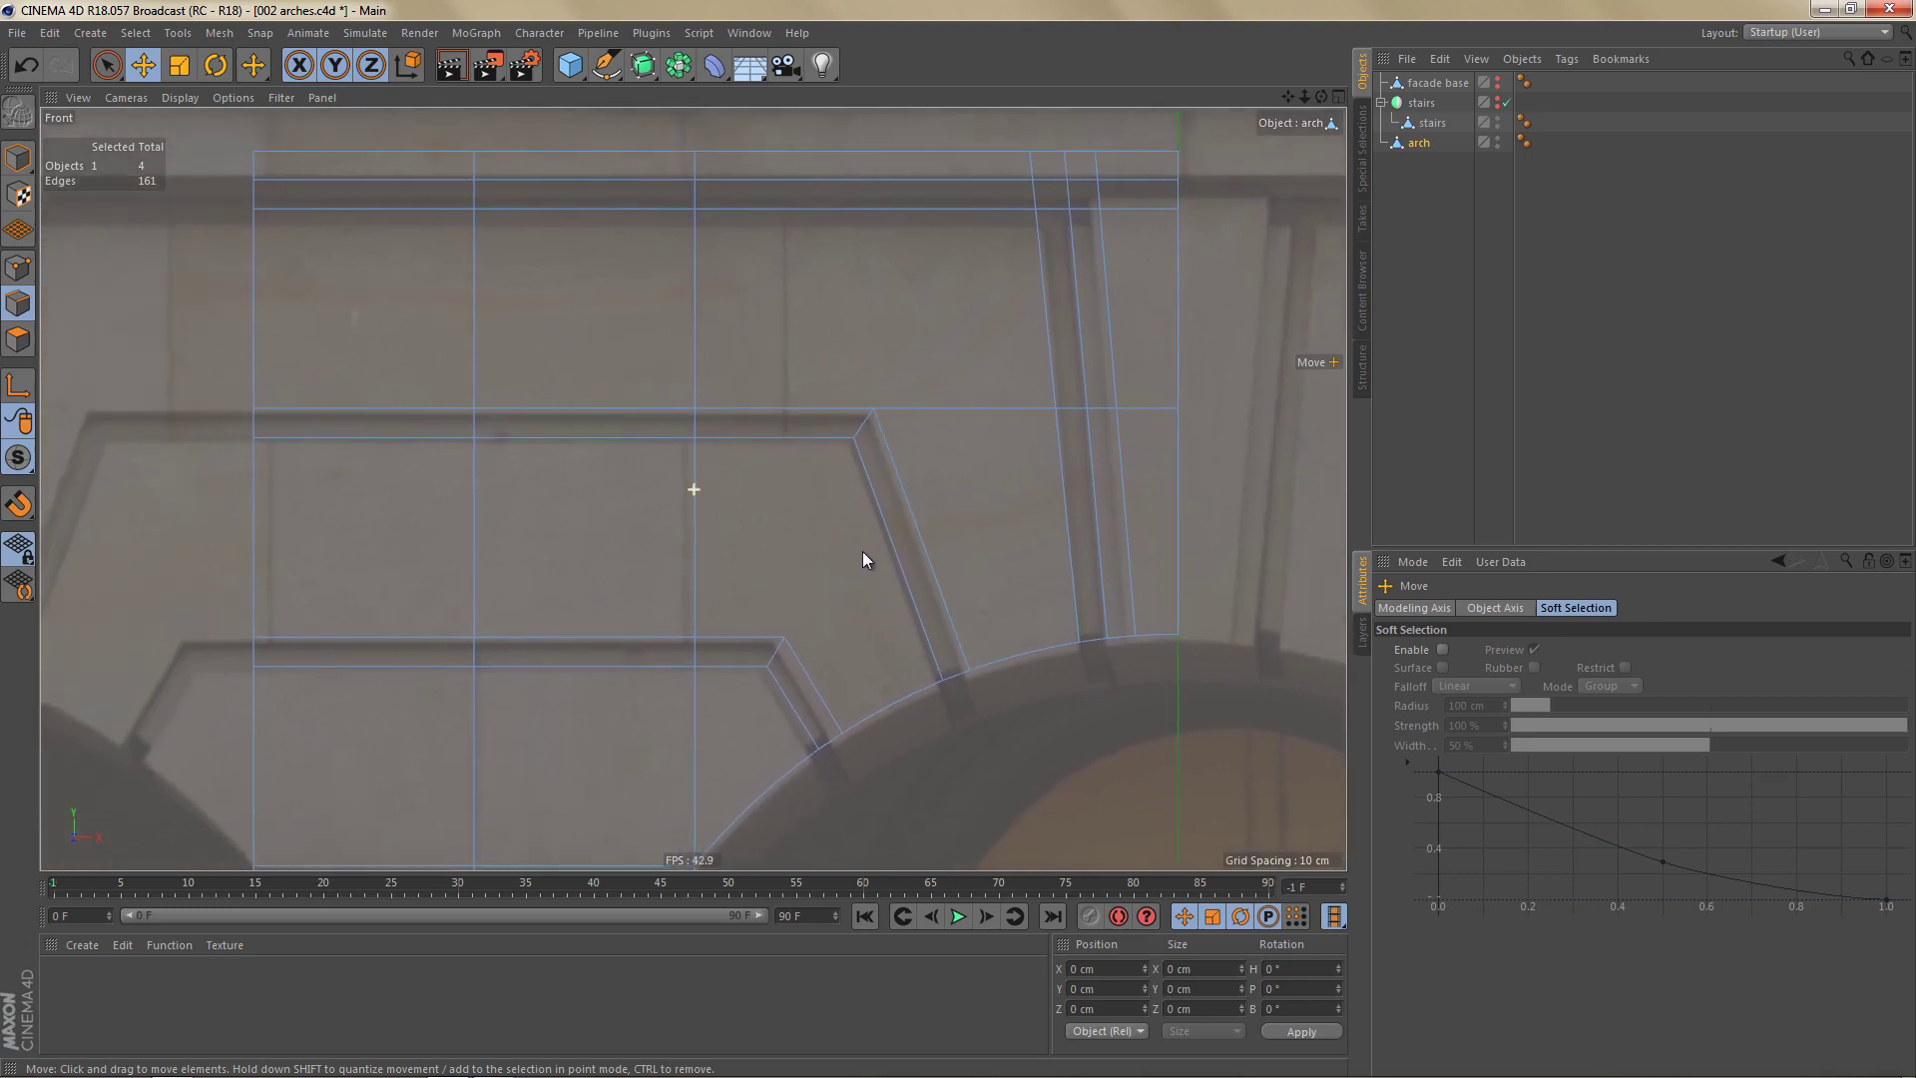
middle_drag(859, 556, 898, 564)
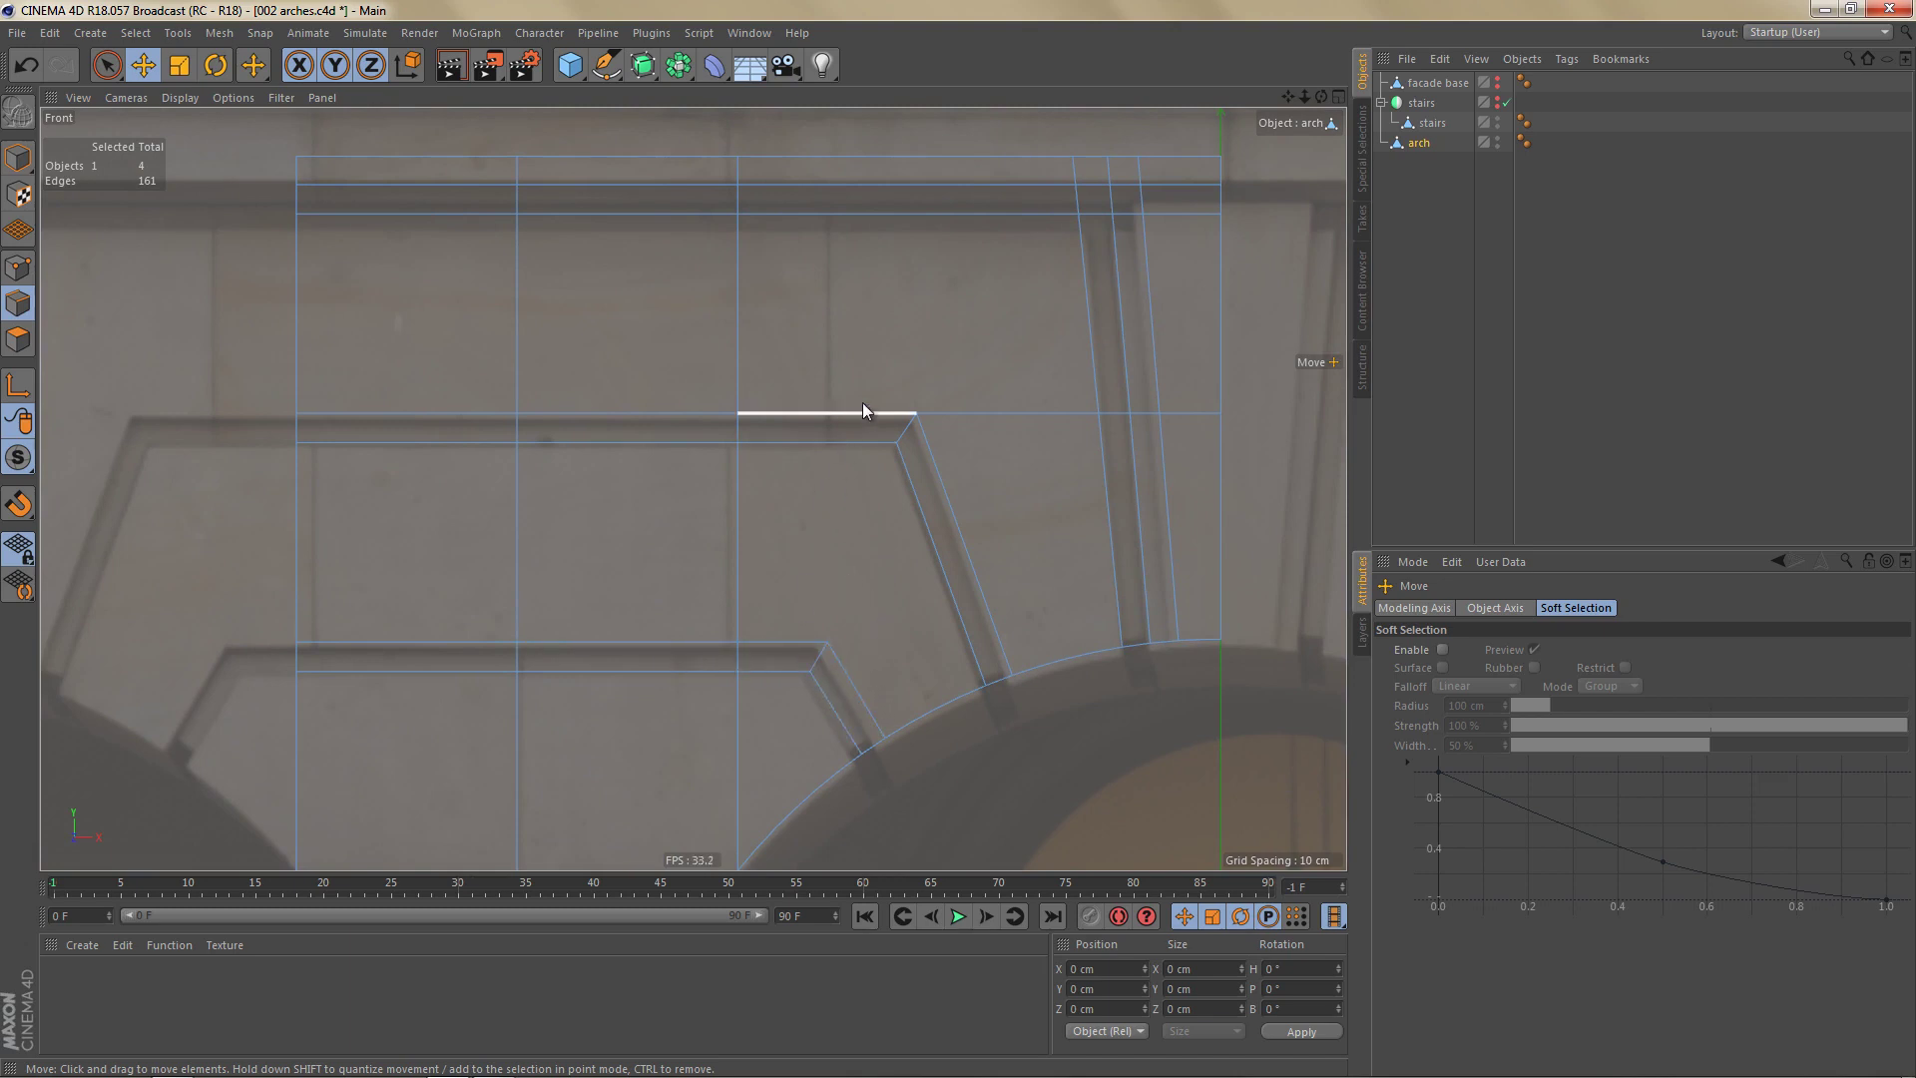
scroll(851, 440, up, 4)
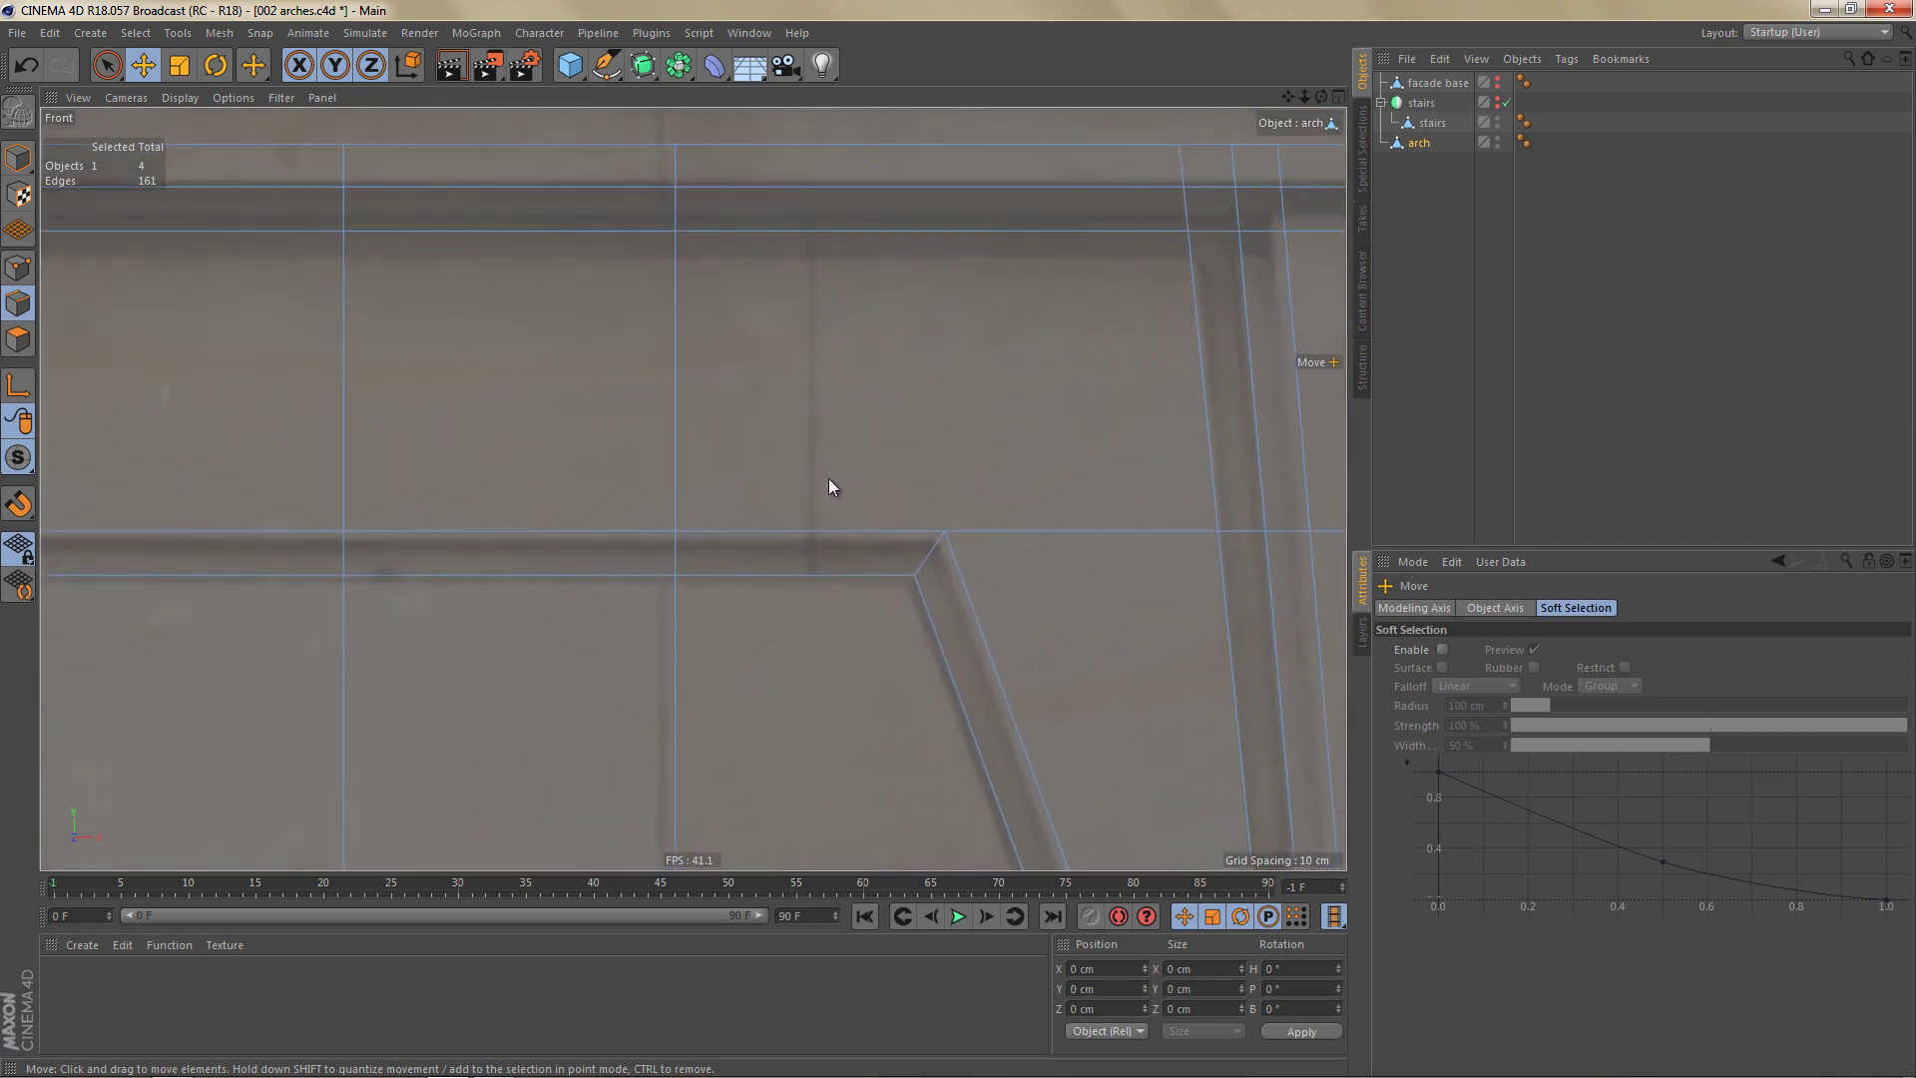
scroll(832, 487, down, 3)
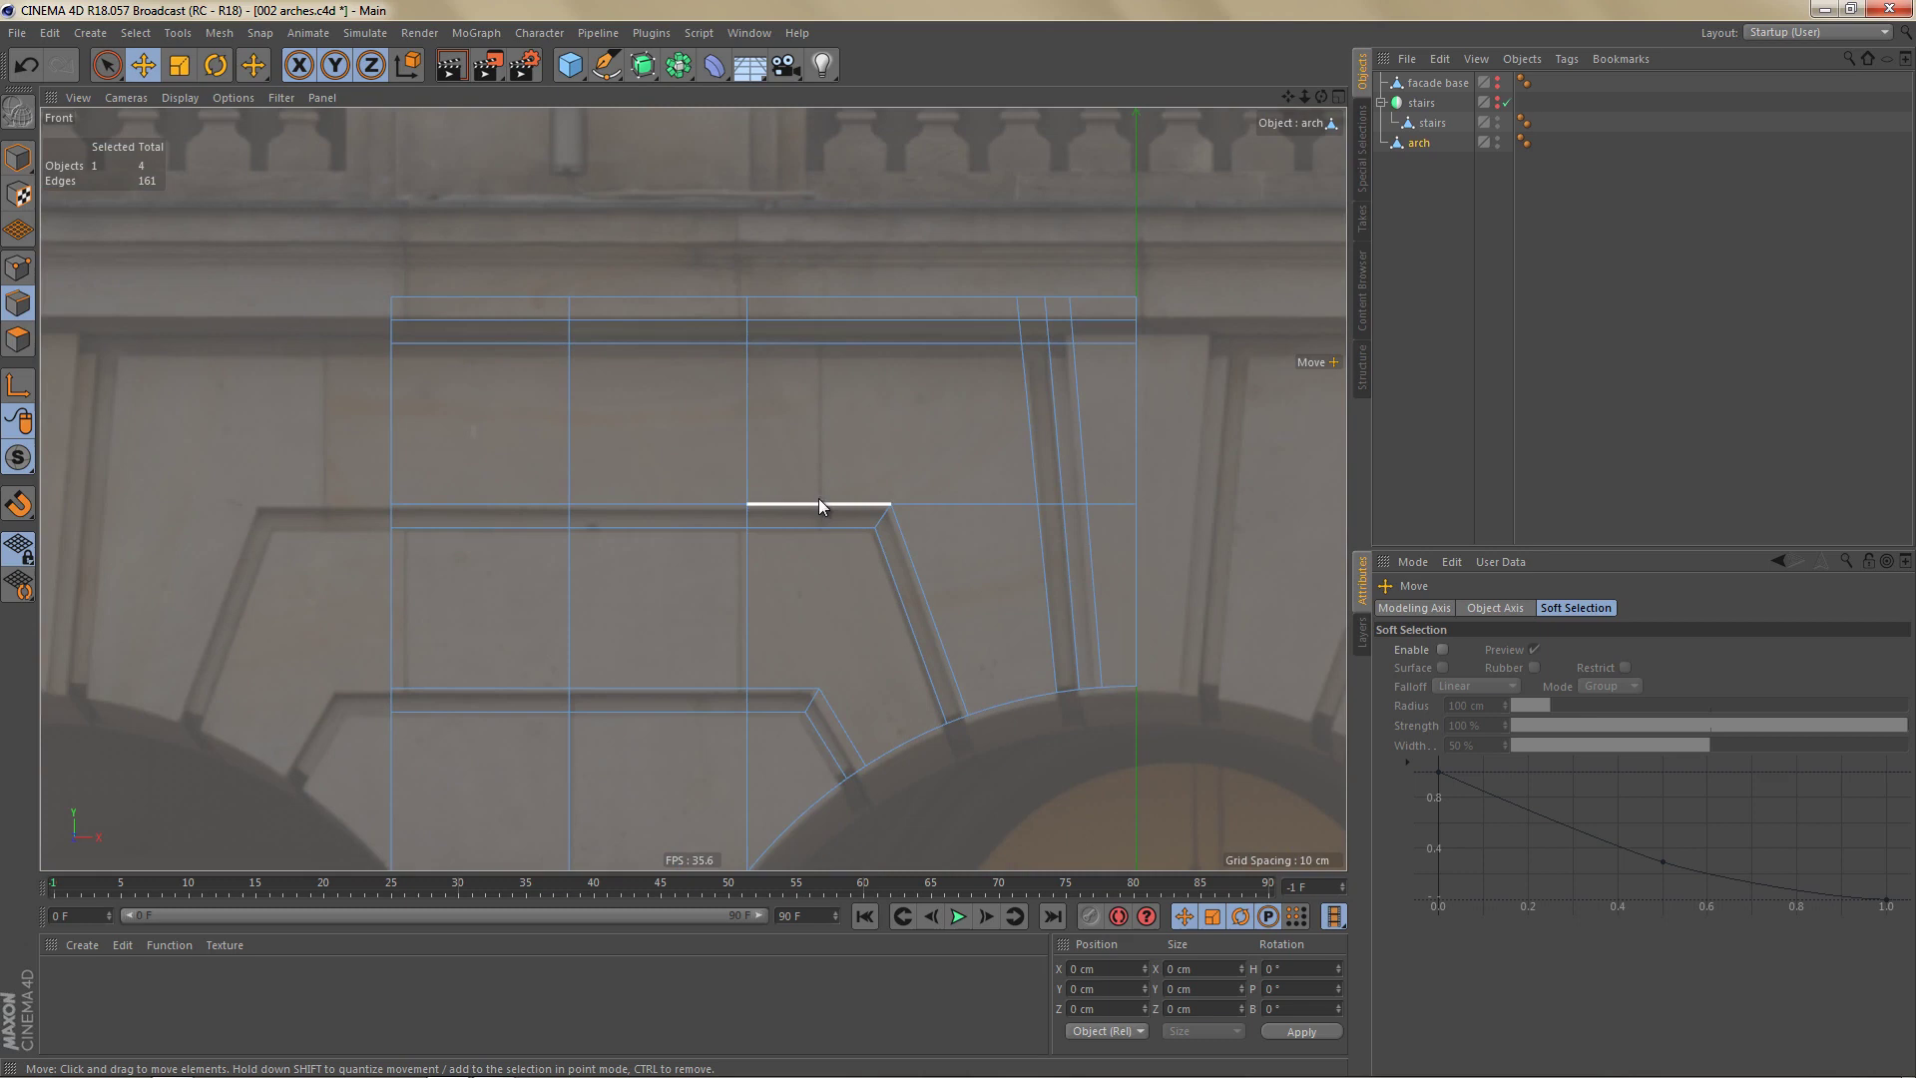
key(k)
key(k)
key(ctrl+z)
click(818, 688)
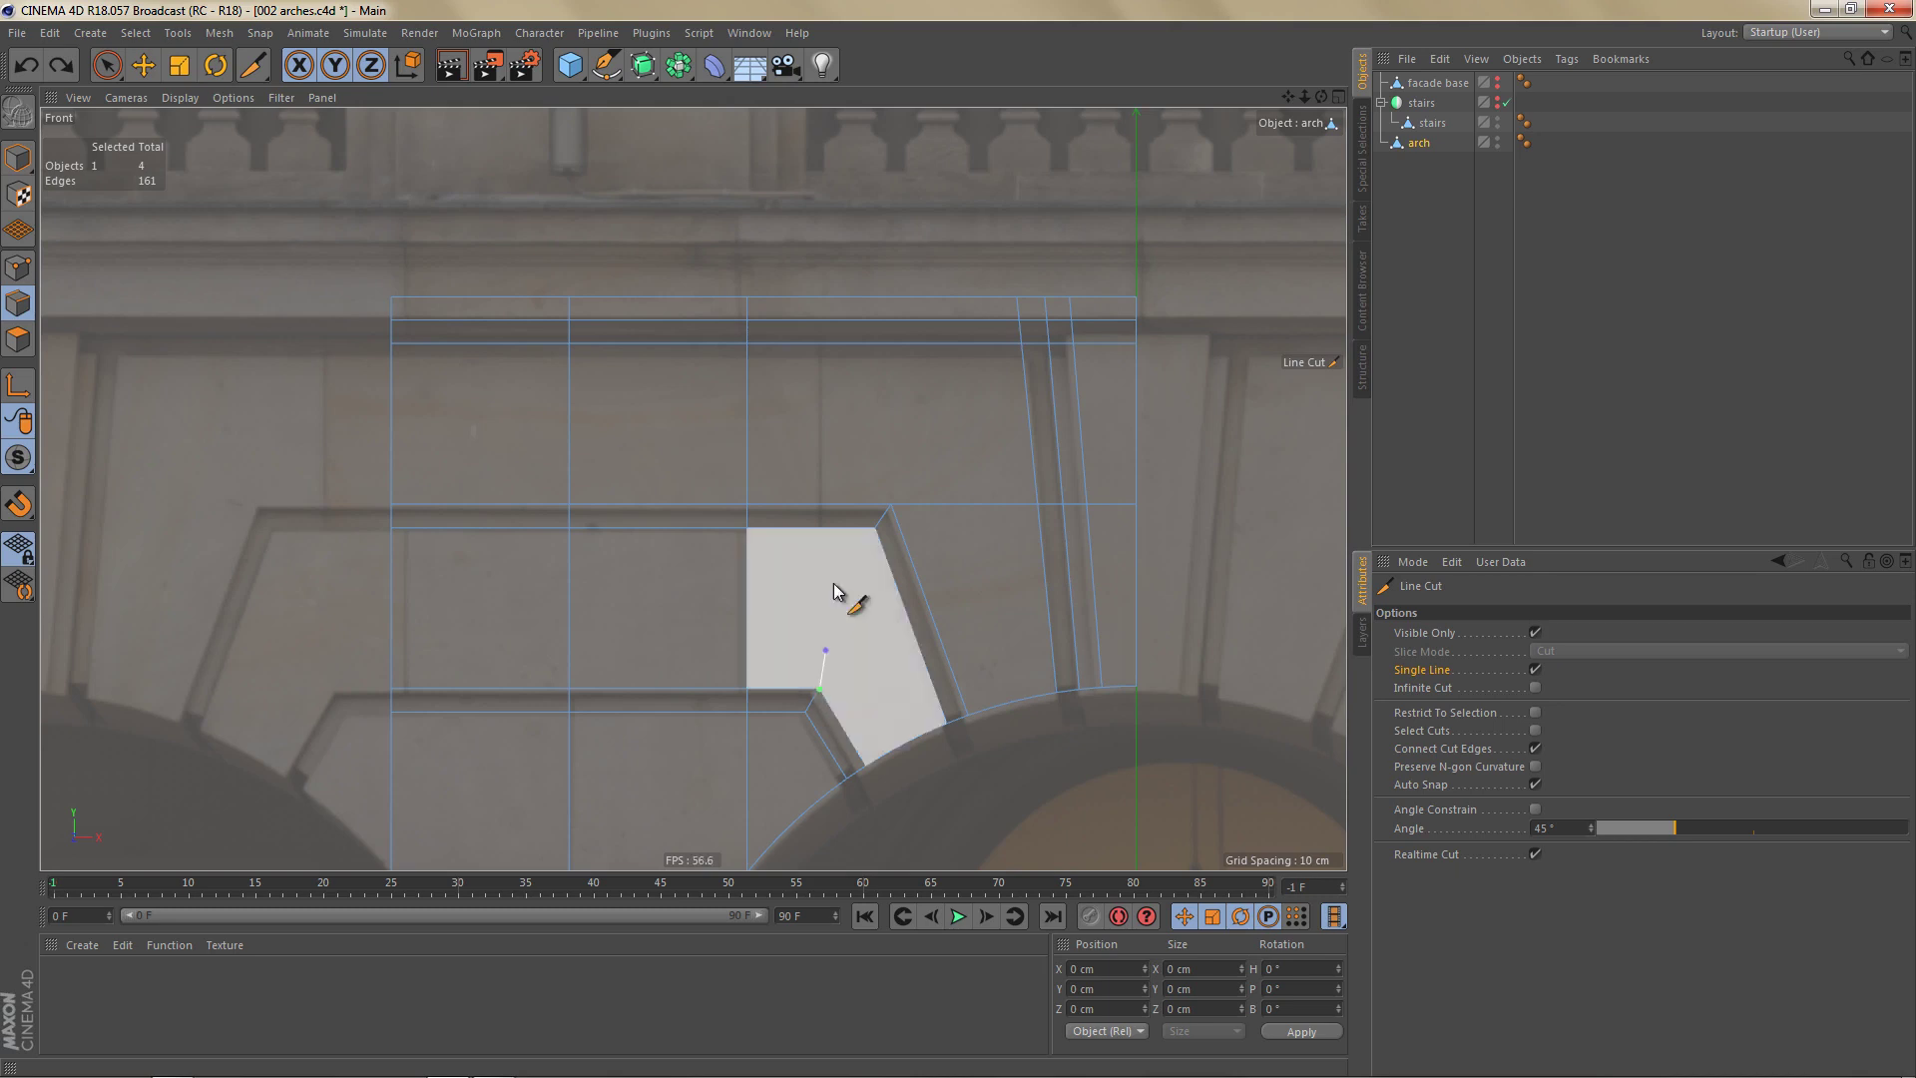
shift+click(824, 237)
drag(825, 243, 824, 243)
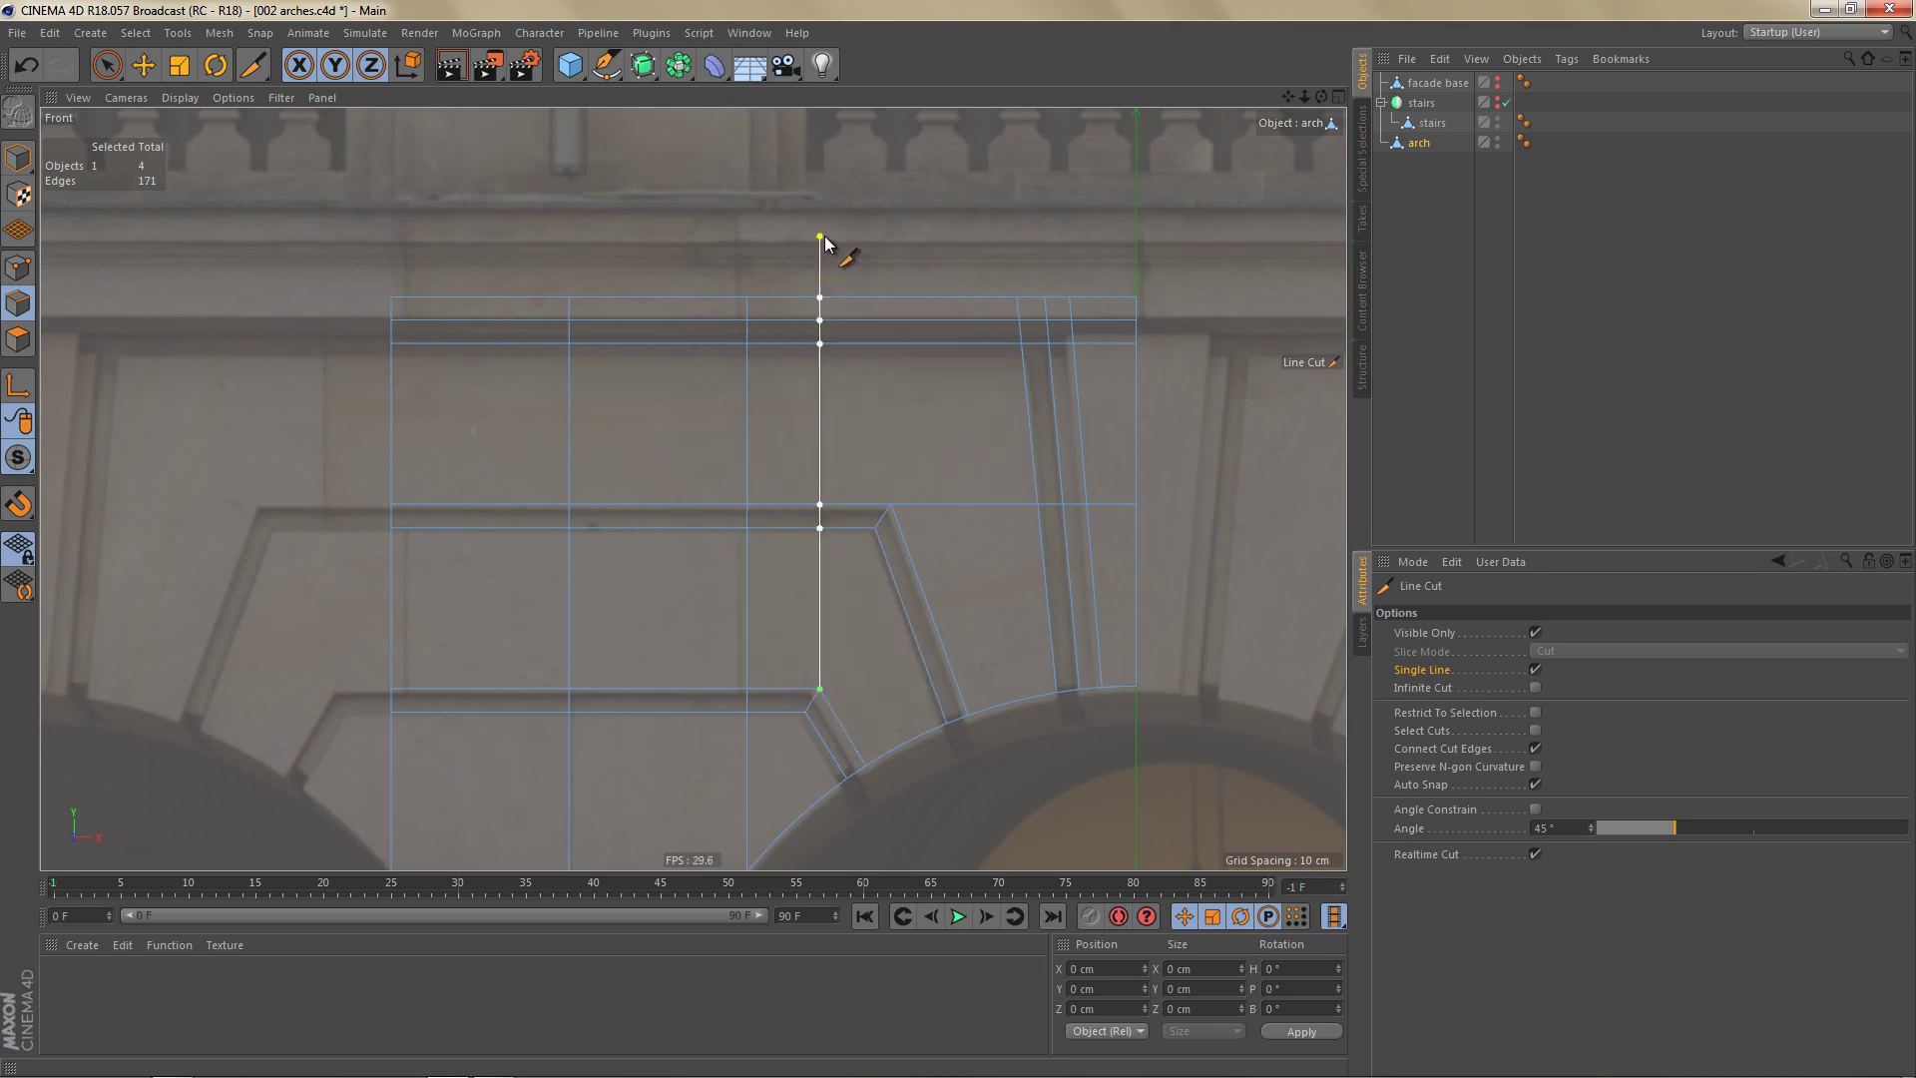
key(e)
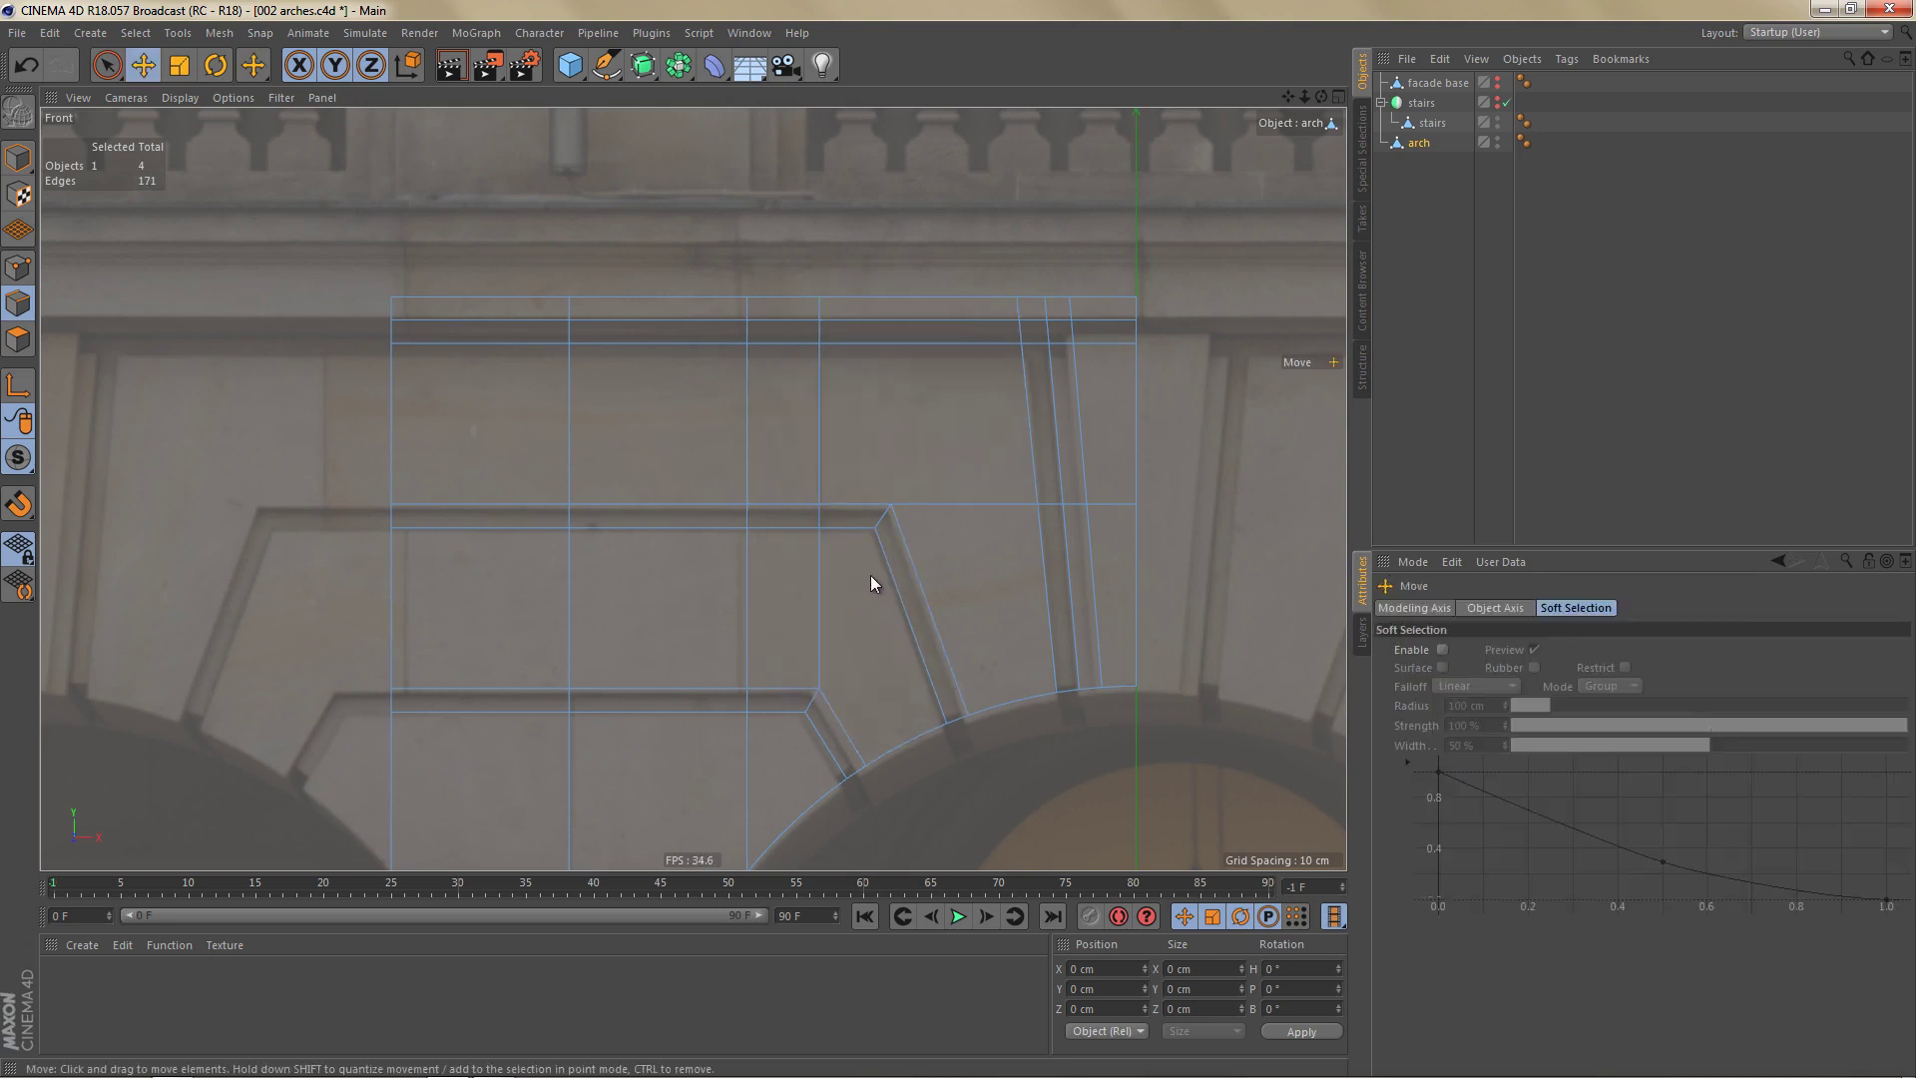
Select the seven points of the vertical edge line just beside the new cut and move them along X to about -152.4 cm.
scroll(854, 577, up, 3)
alt+middle_drag(892, 525, 954, 543)
alt+right_drag(928, 543, 901, 557)
key(Return)
key(0)
drag(756, 220, 826, 777)
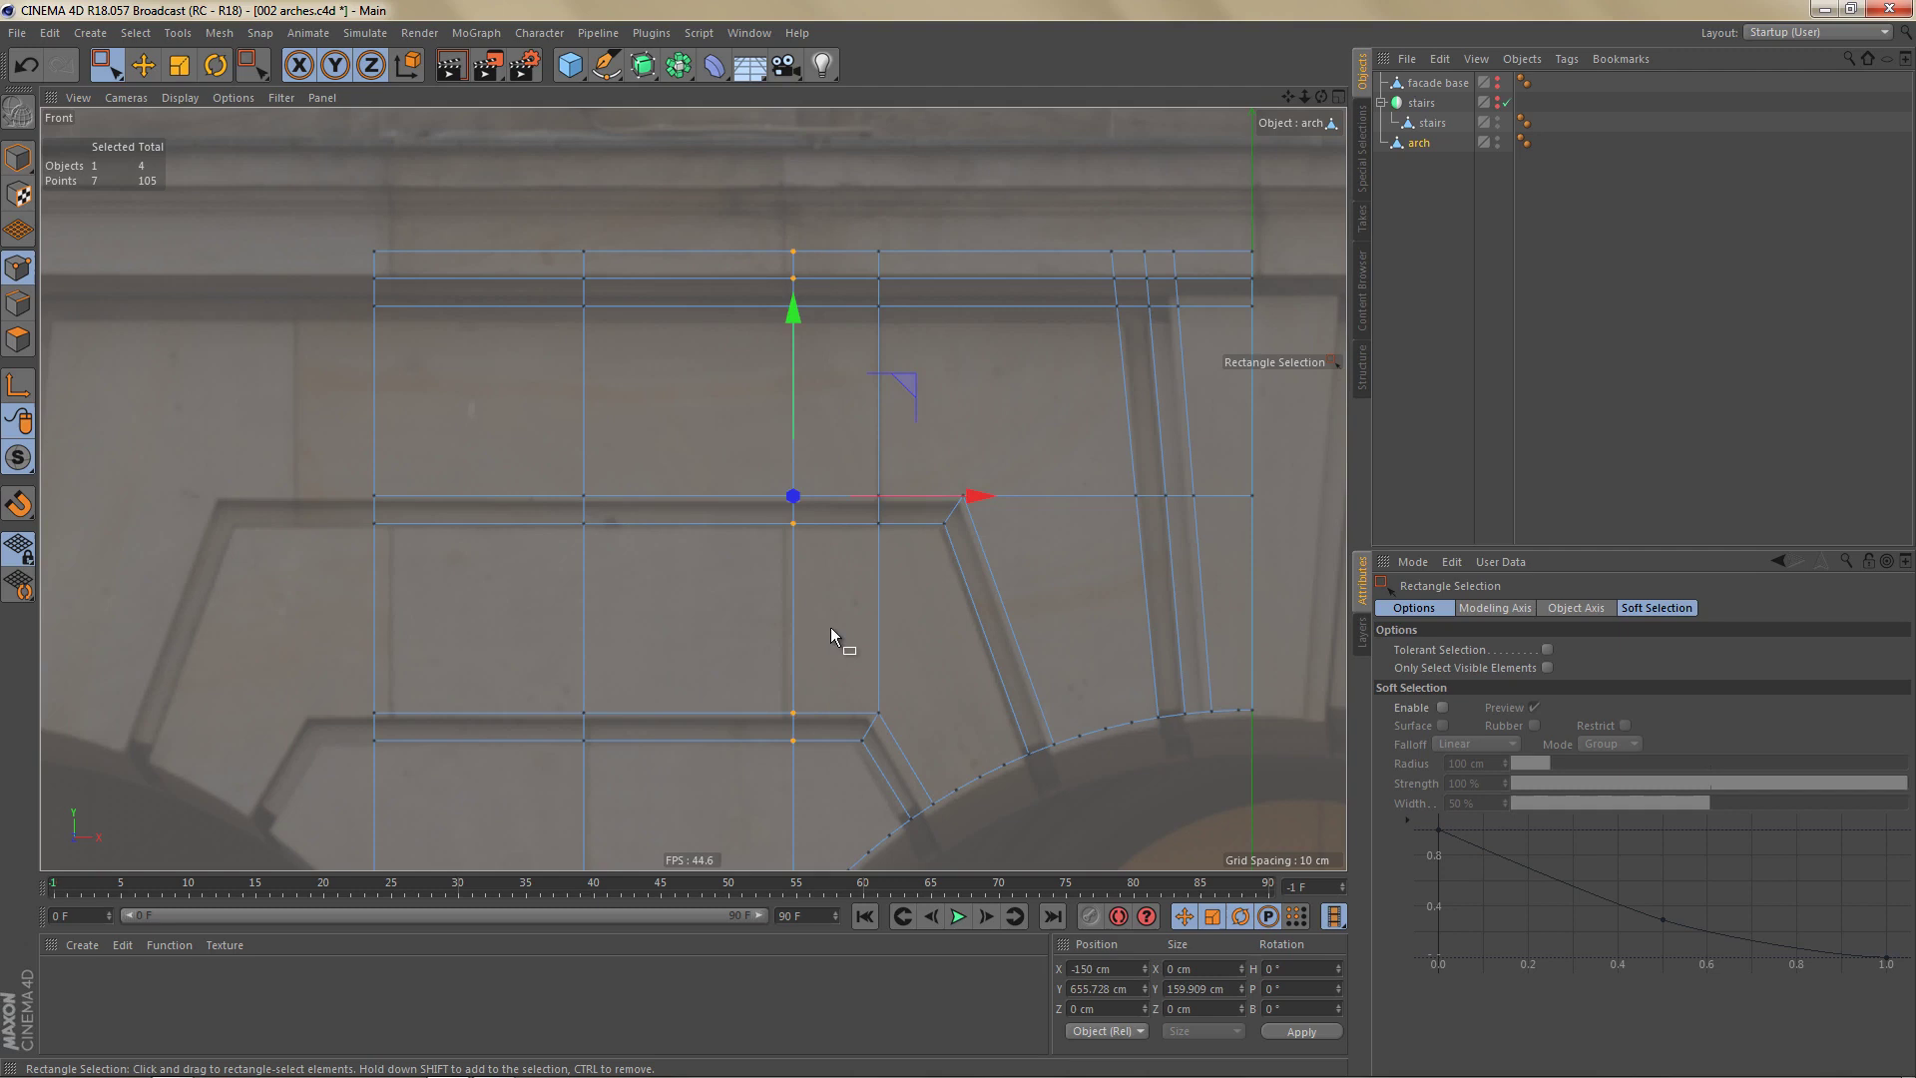
scroll(862, 619, up, 4)
drag(960, 441, 949, 445)
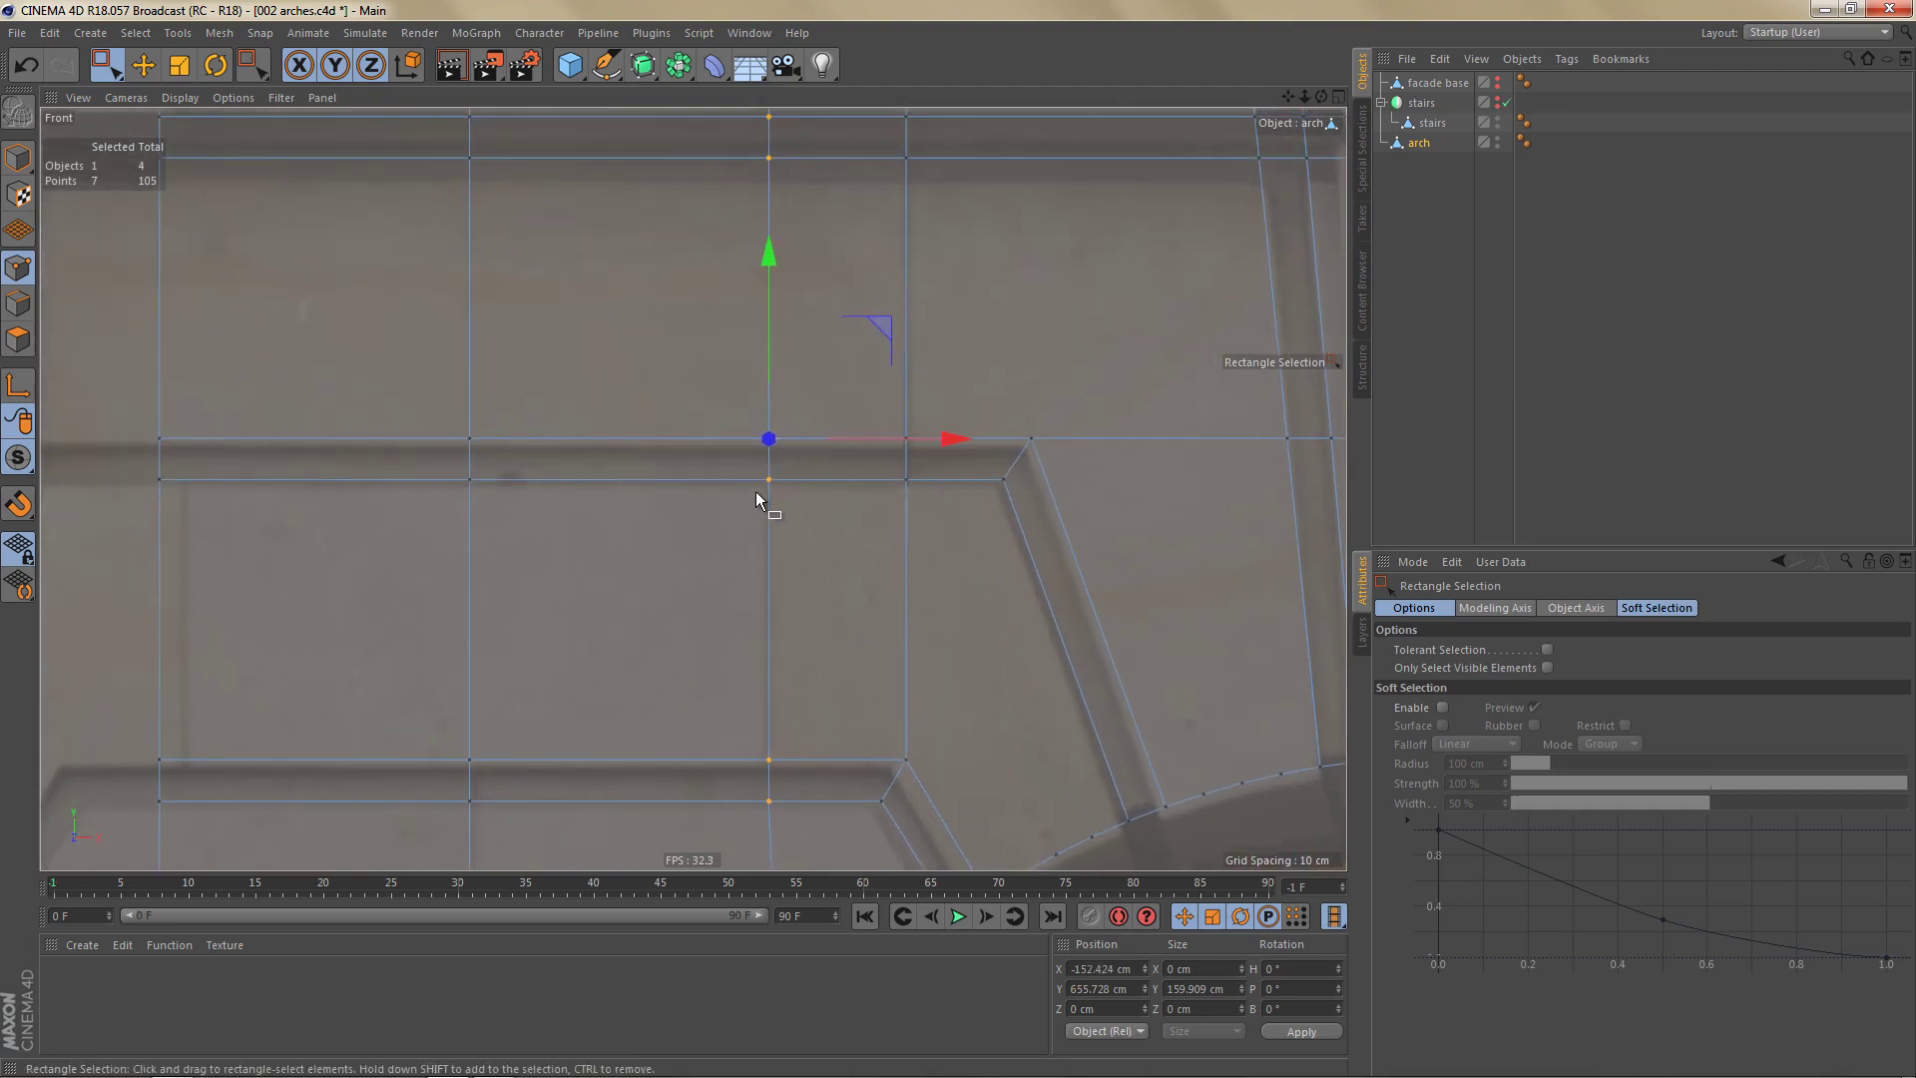
In the perspective view, switch to polygon mode, clear the polygon selection and remove the arch mesh's N-gons.
scroll(836, 583, down, 4)
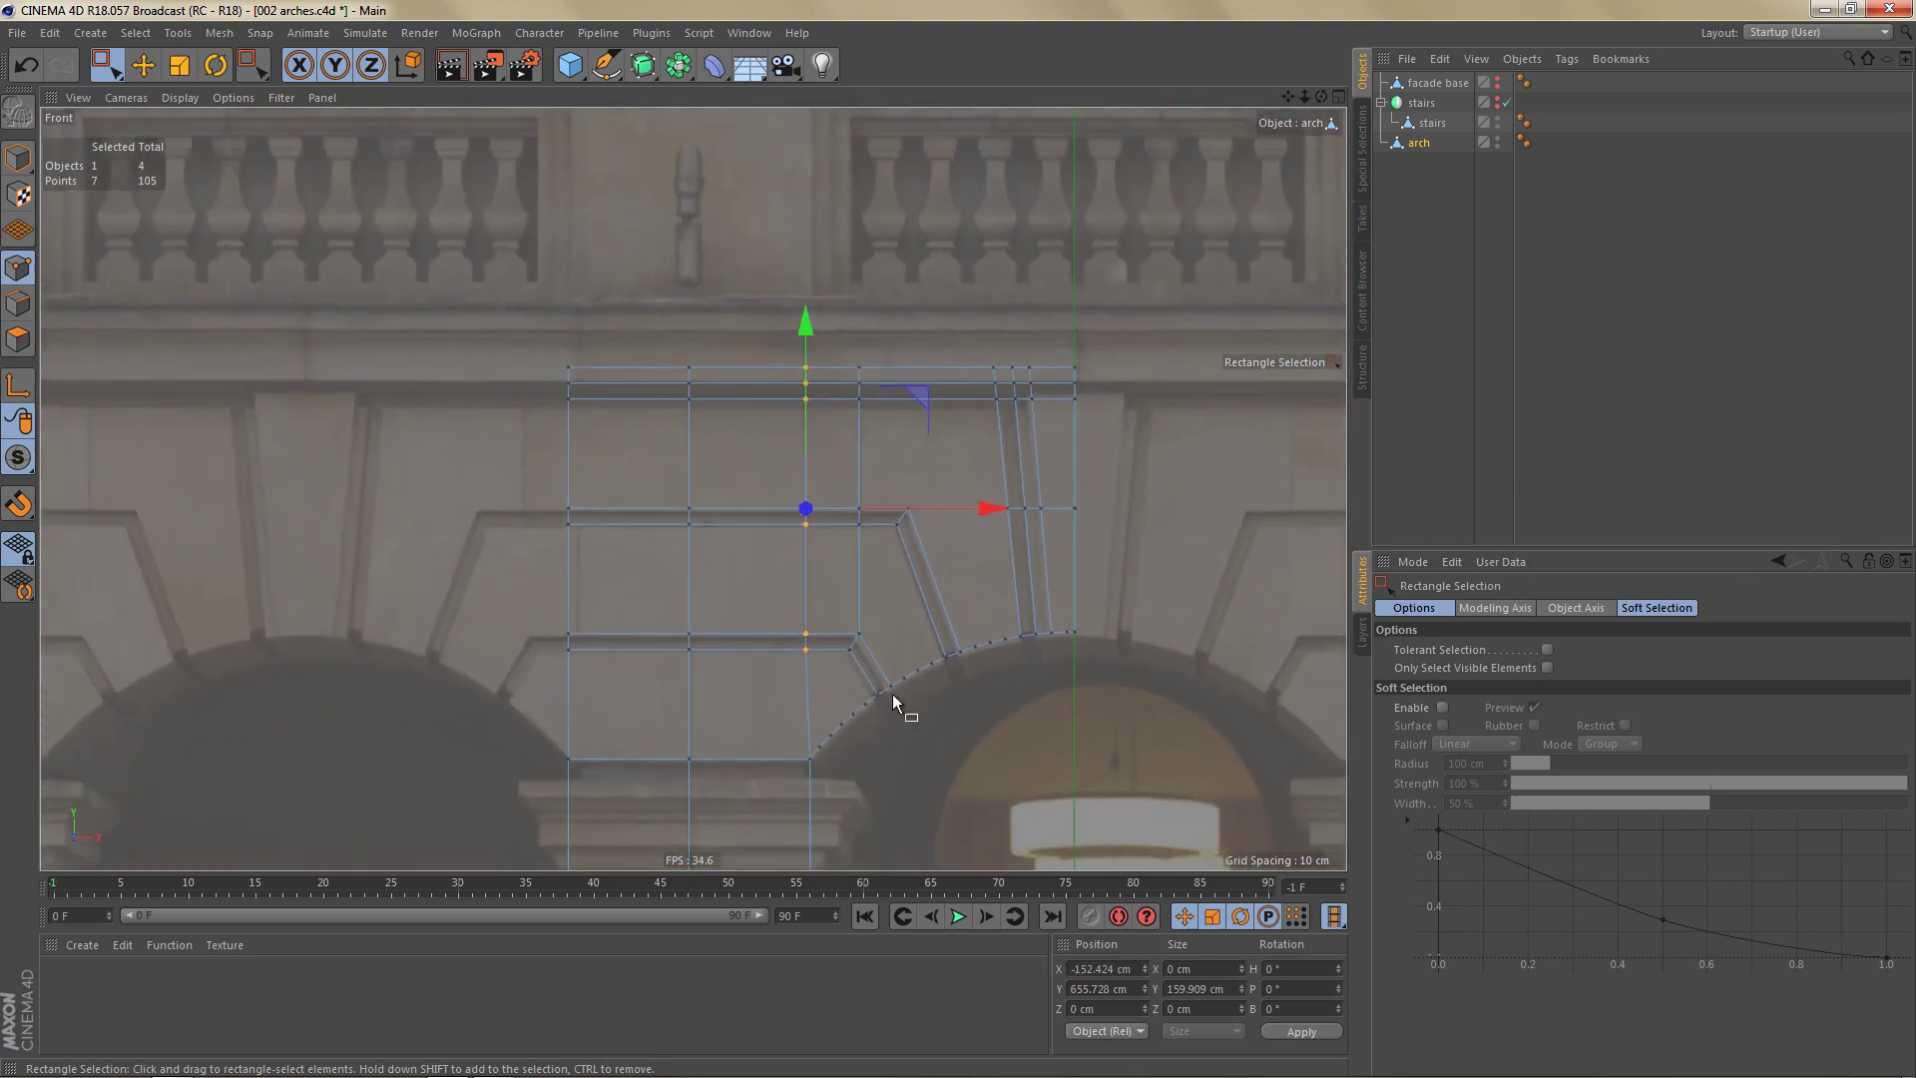
middle_click(906, 595)
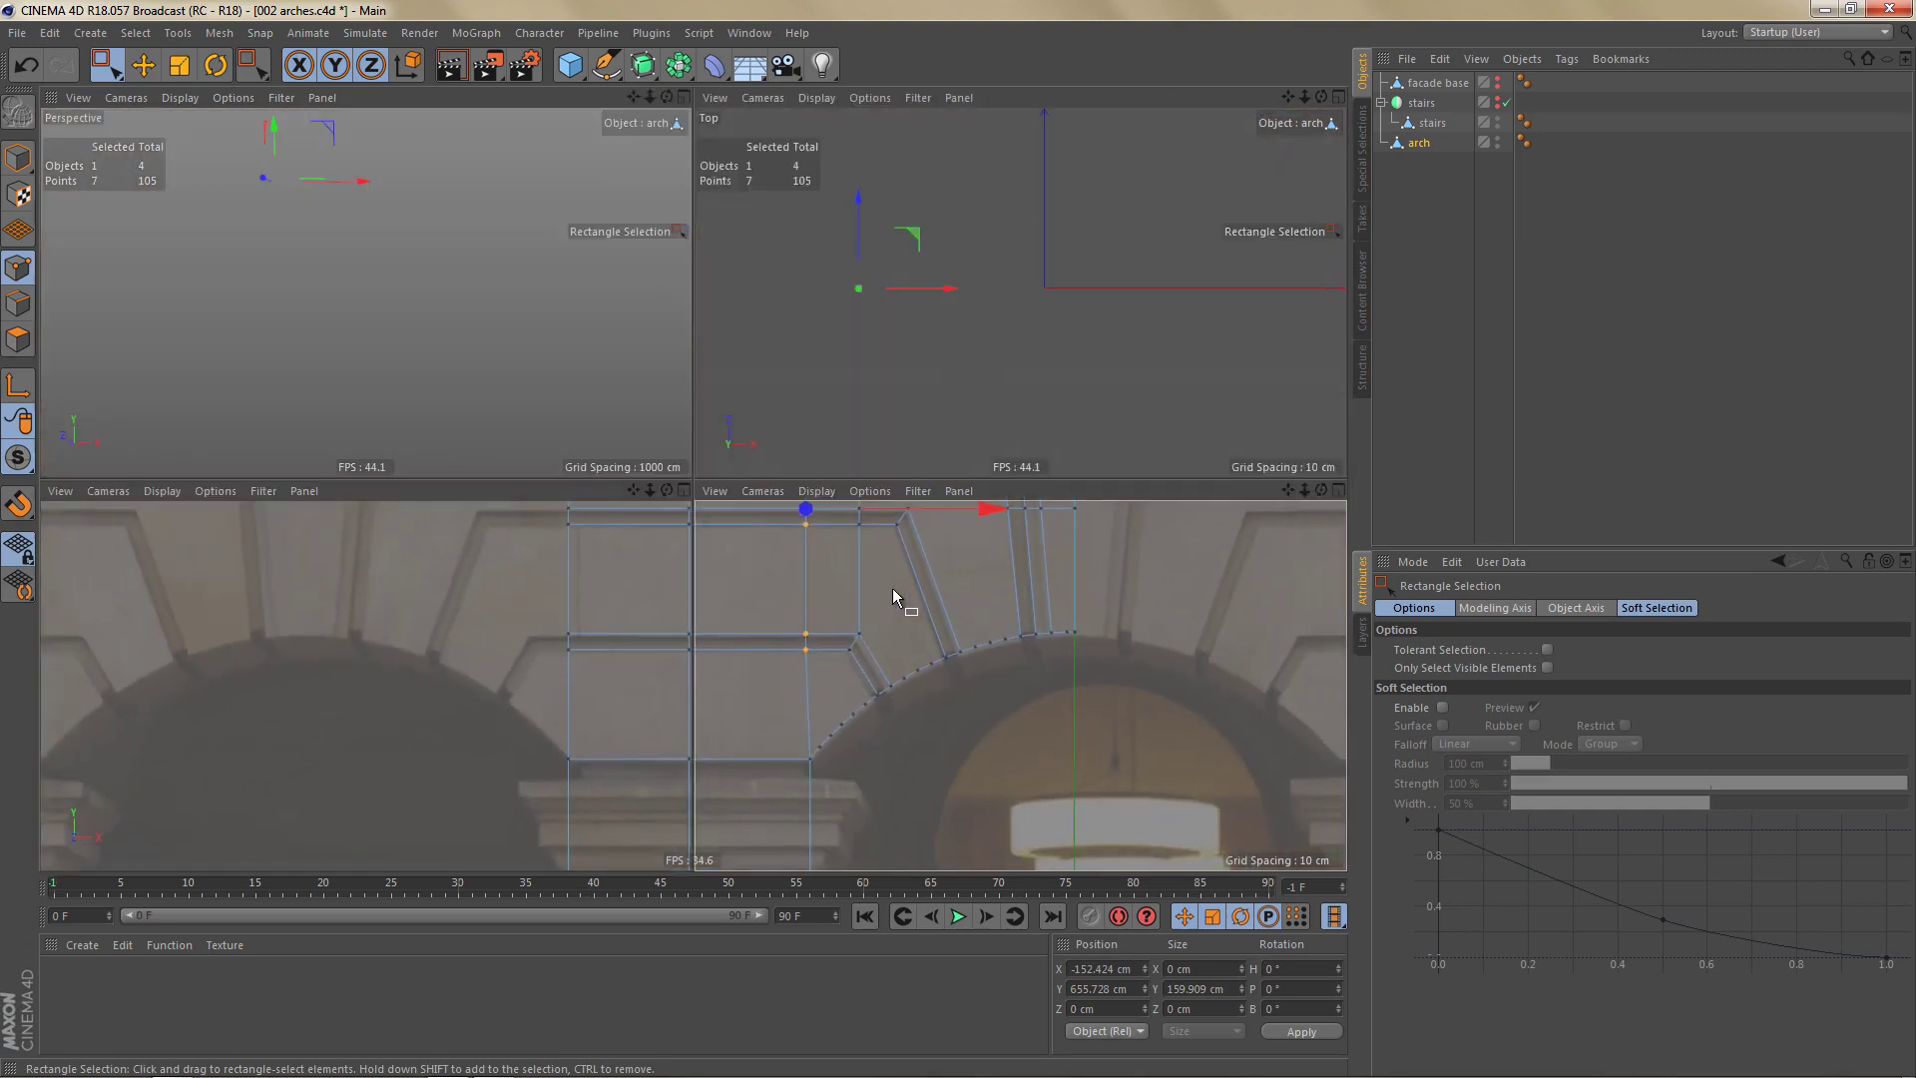
middle_click(613, 403)
scroll(758, 559, down, 3)
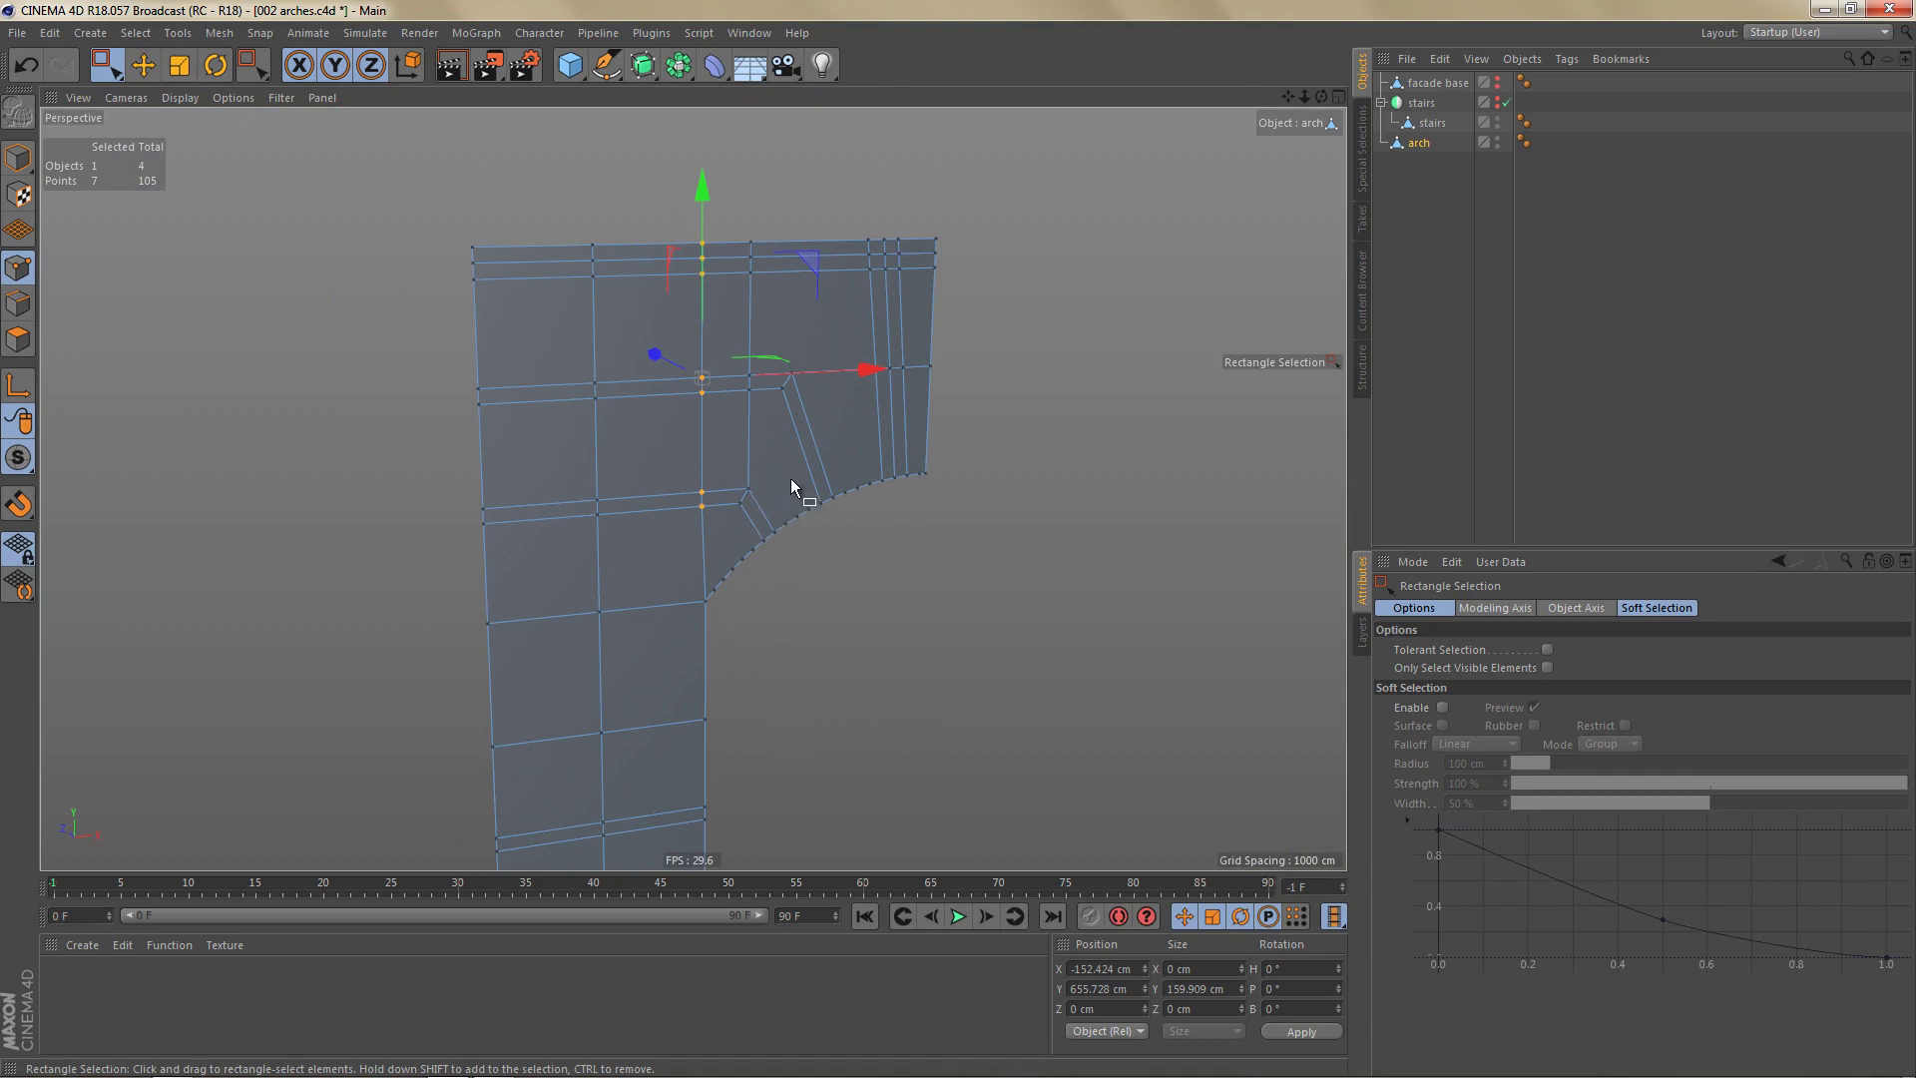
scroll(793, 465, up, 2)
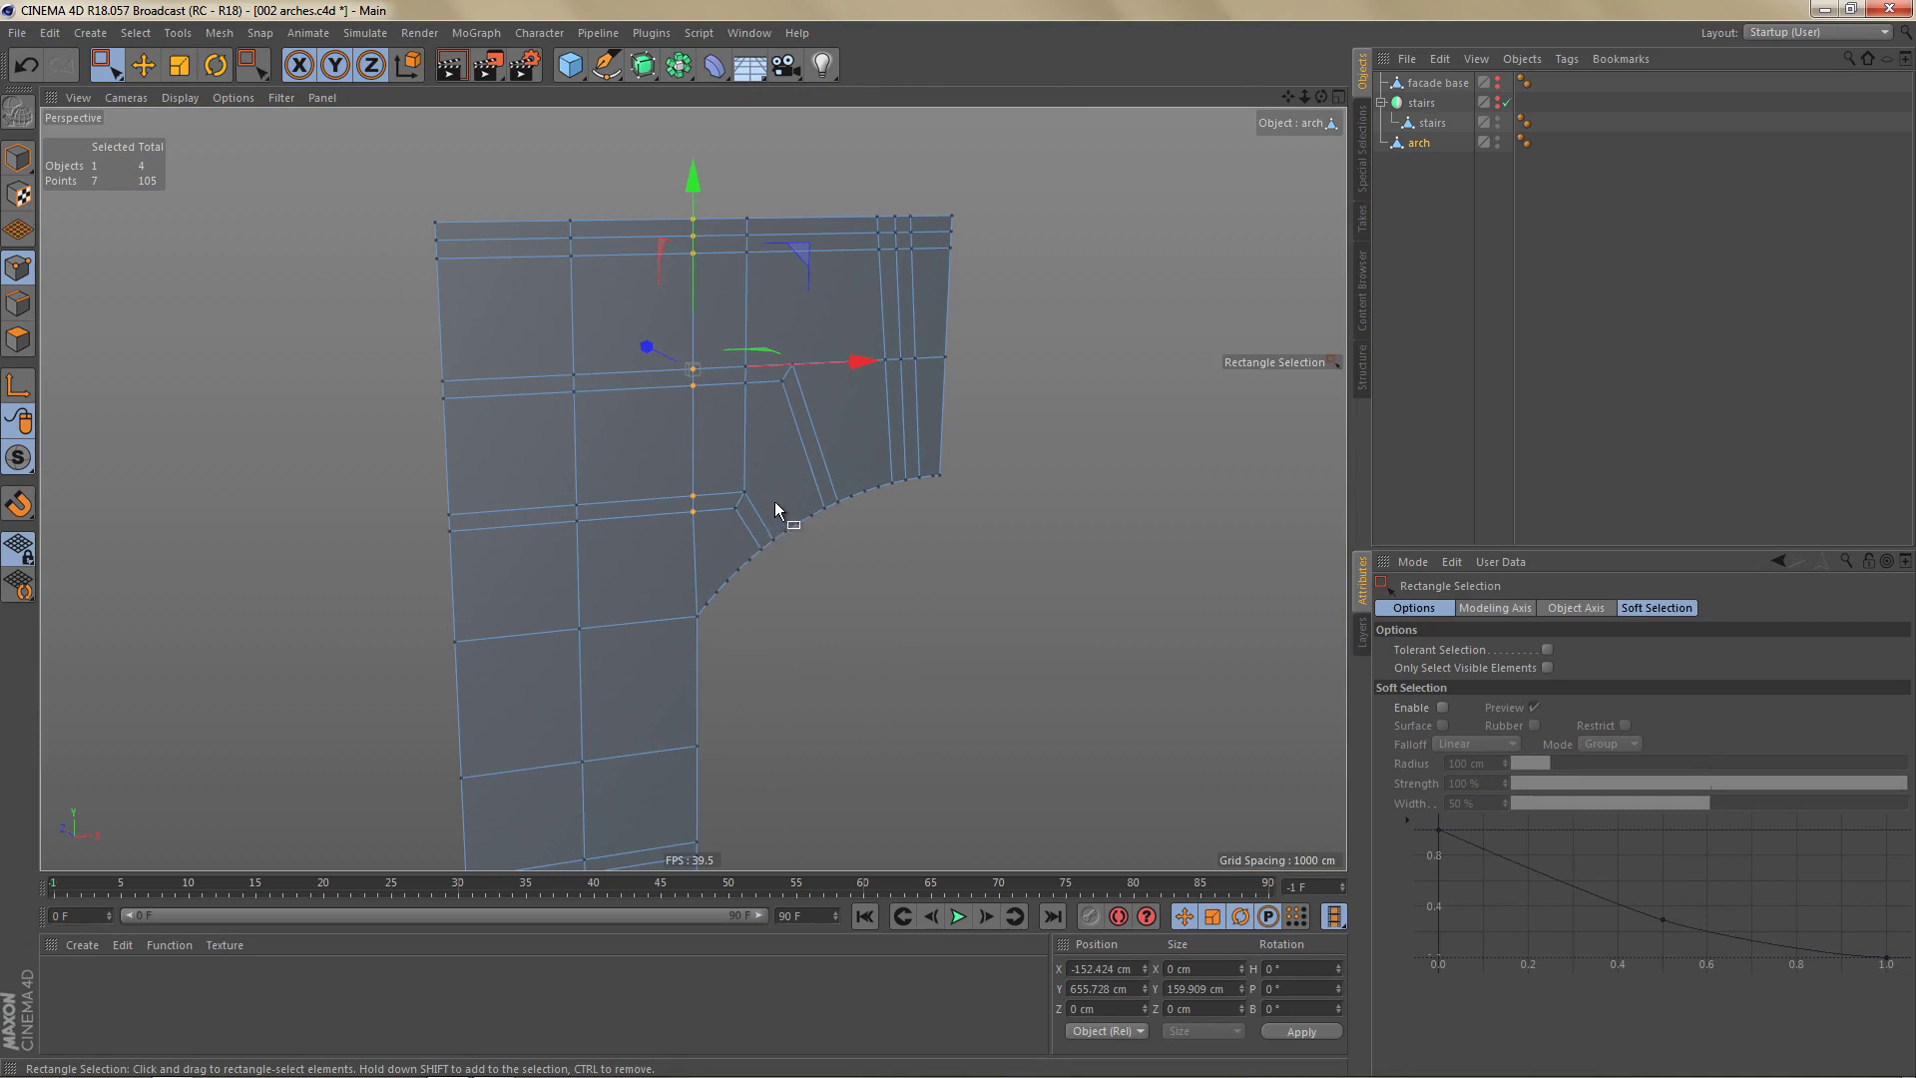
key(Return)
key(Return)
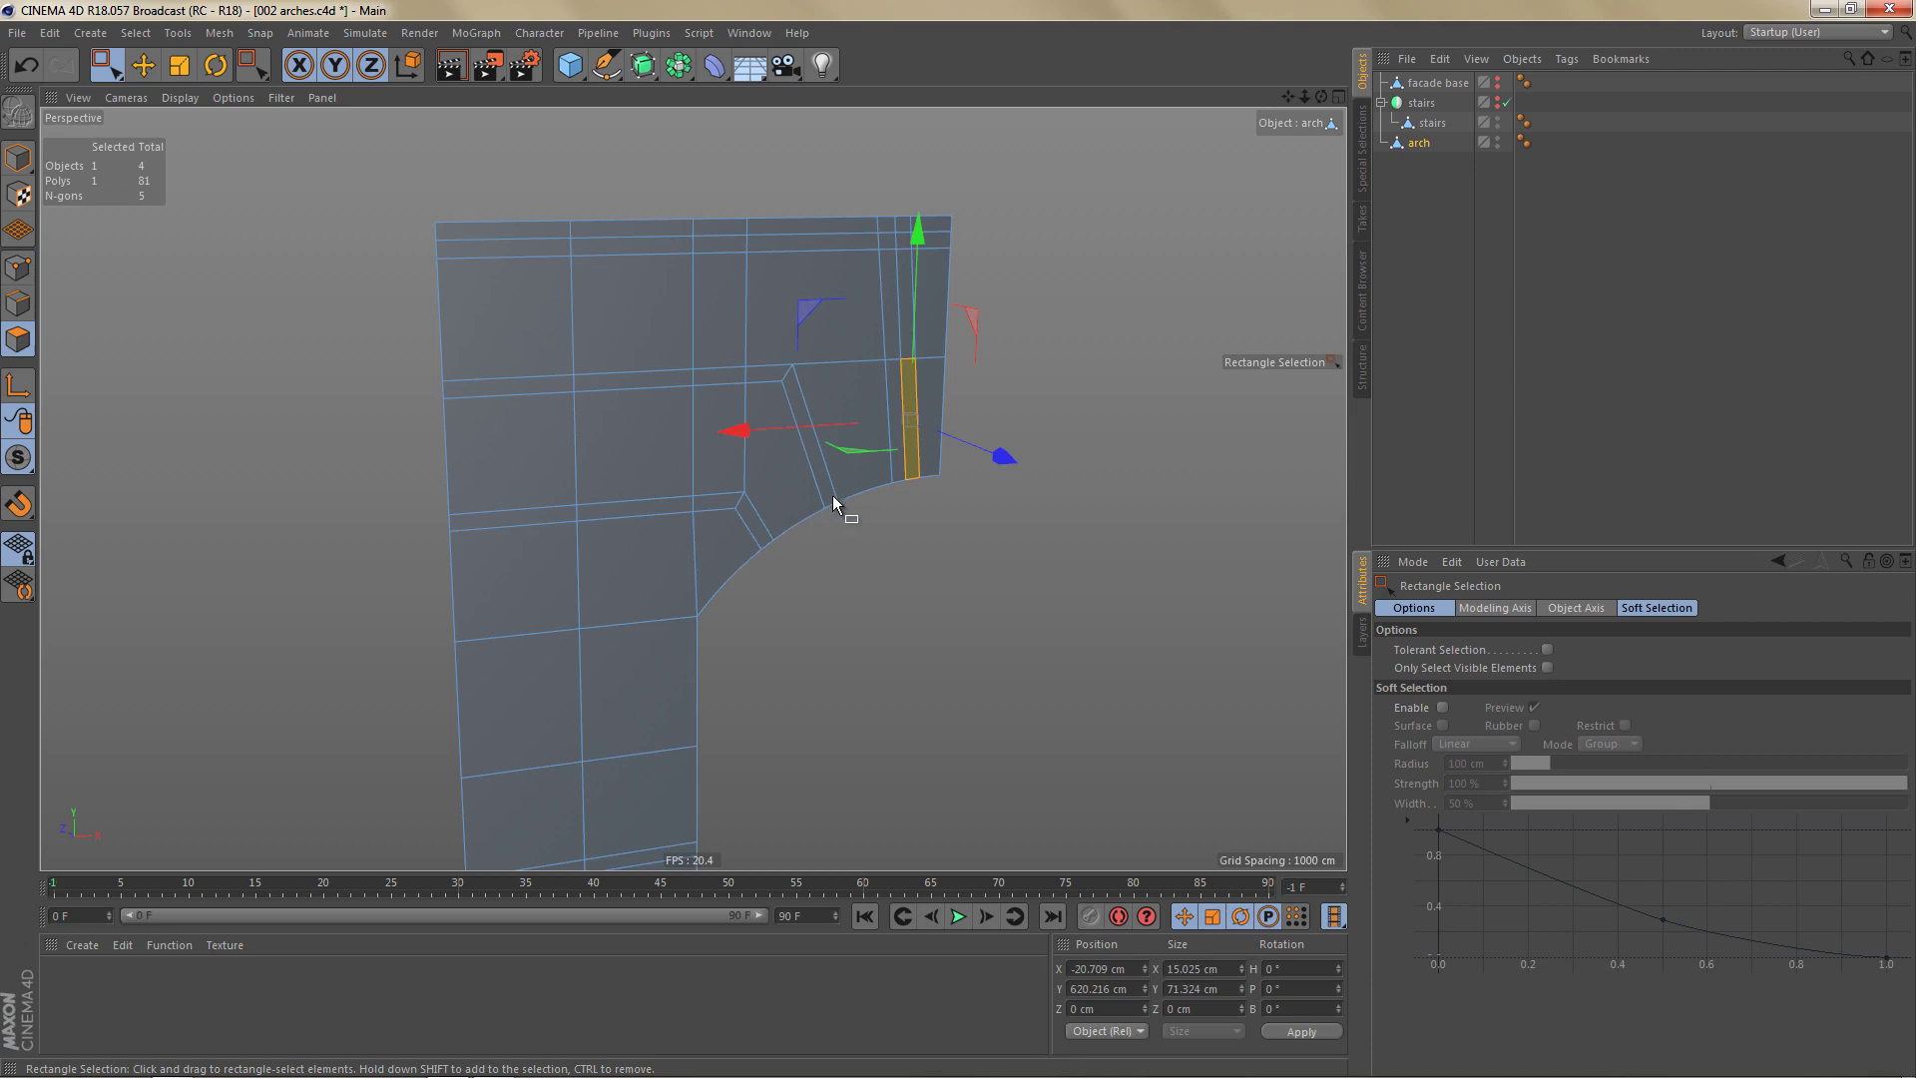
click(1009, 394)
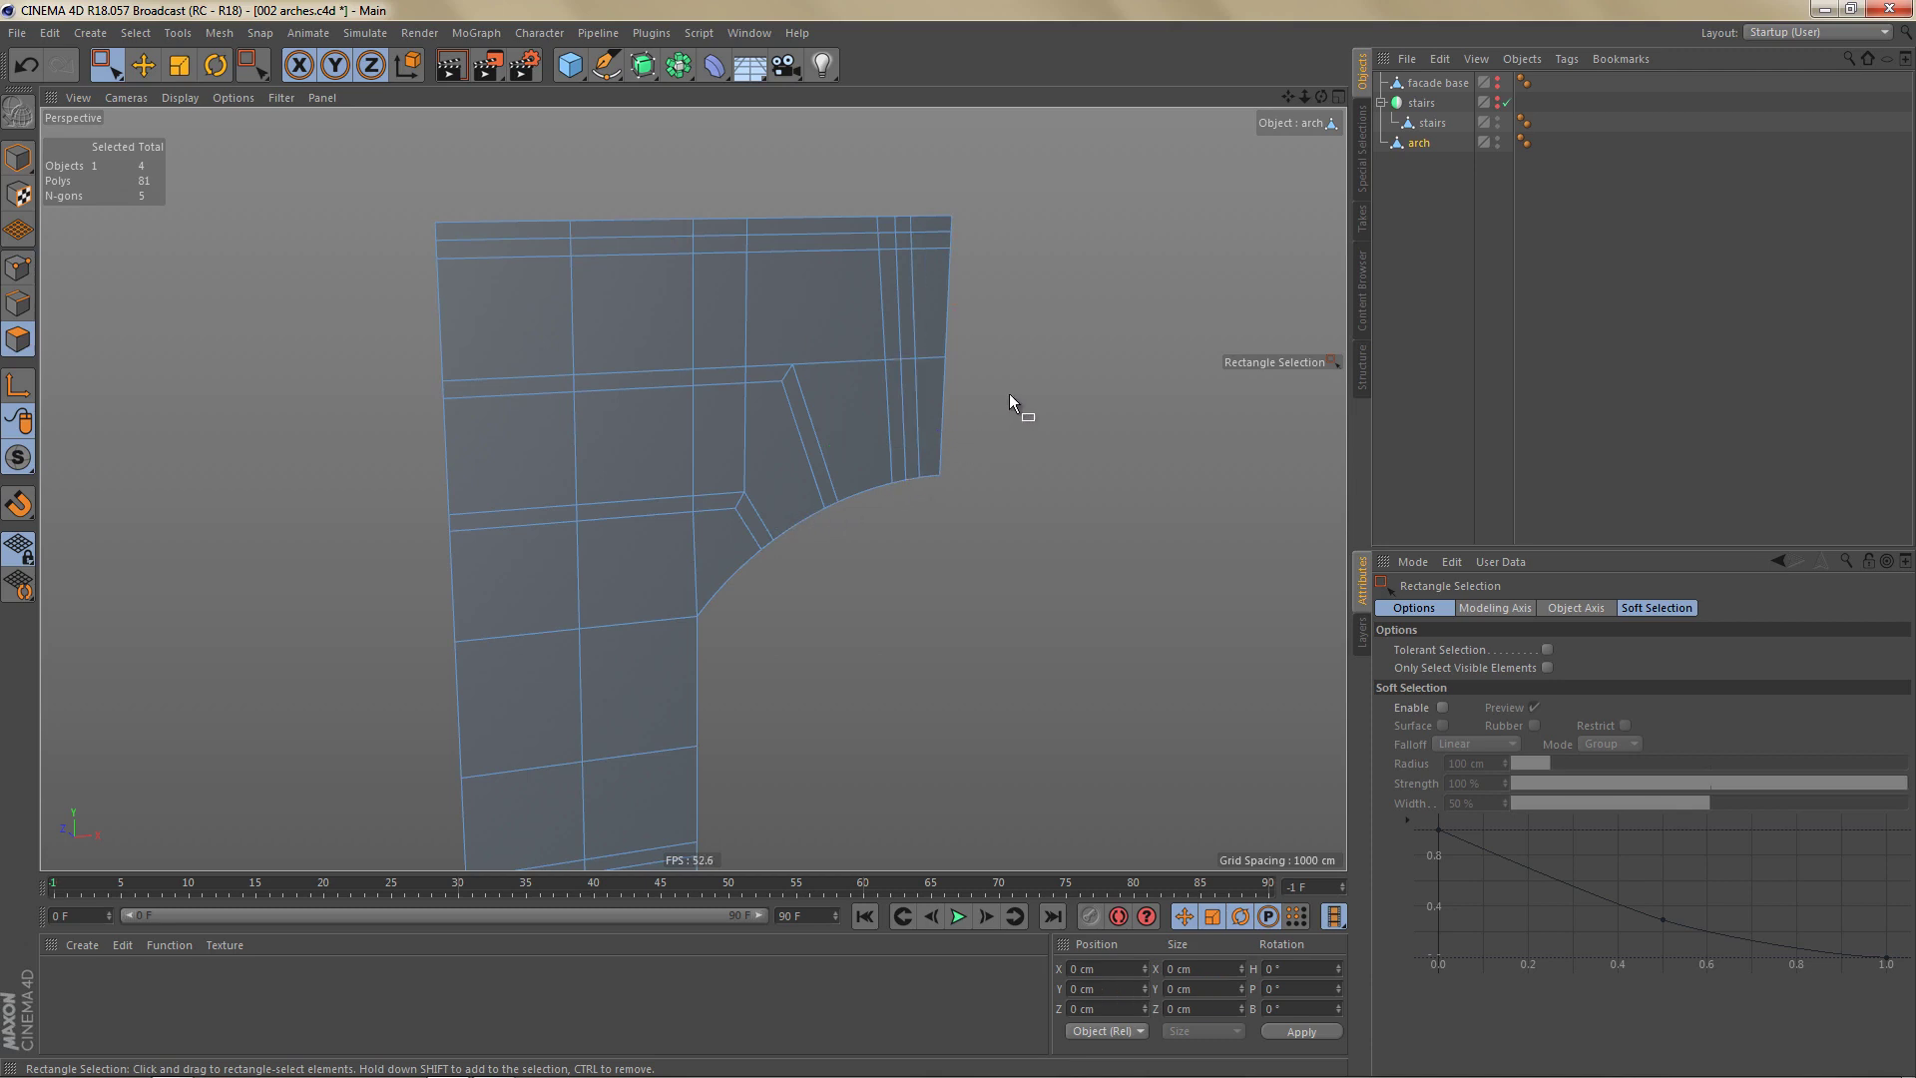
right_click(1032, 128)
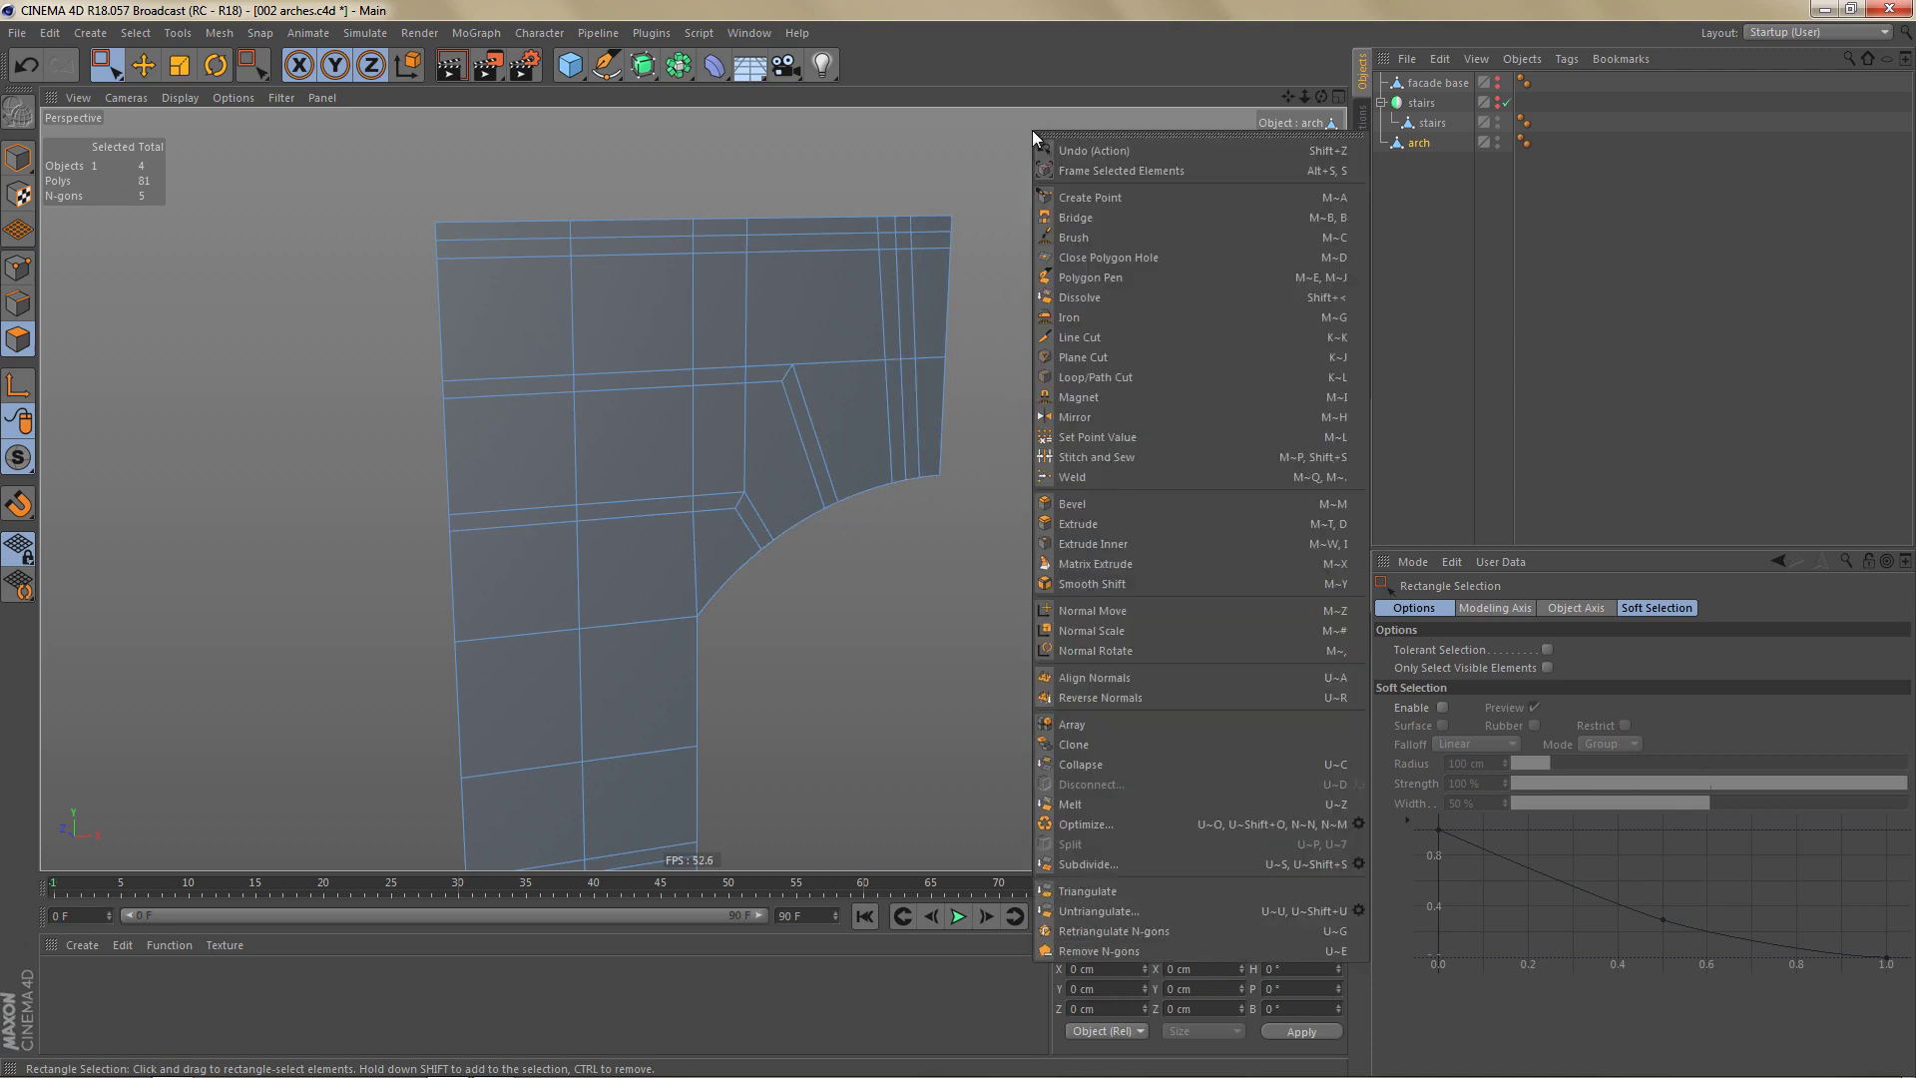
click(1152, 952)
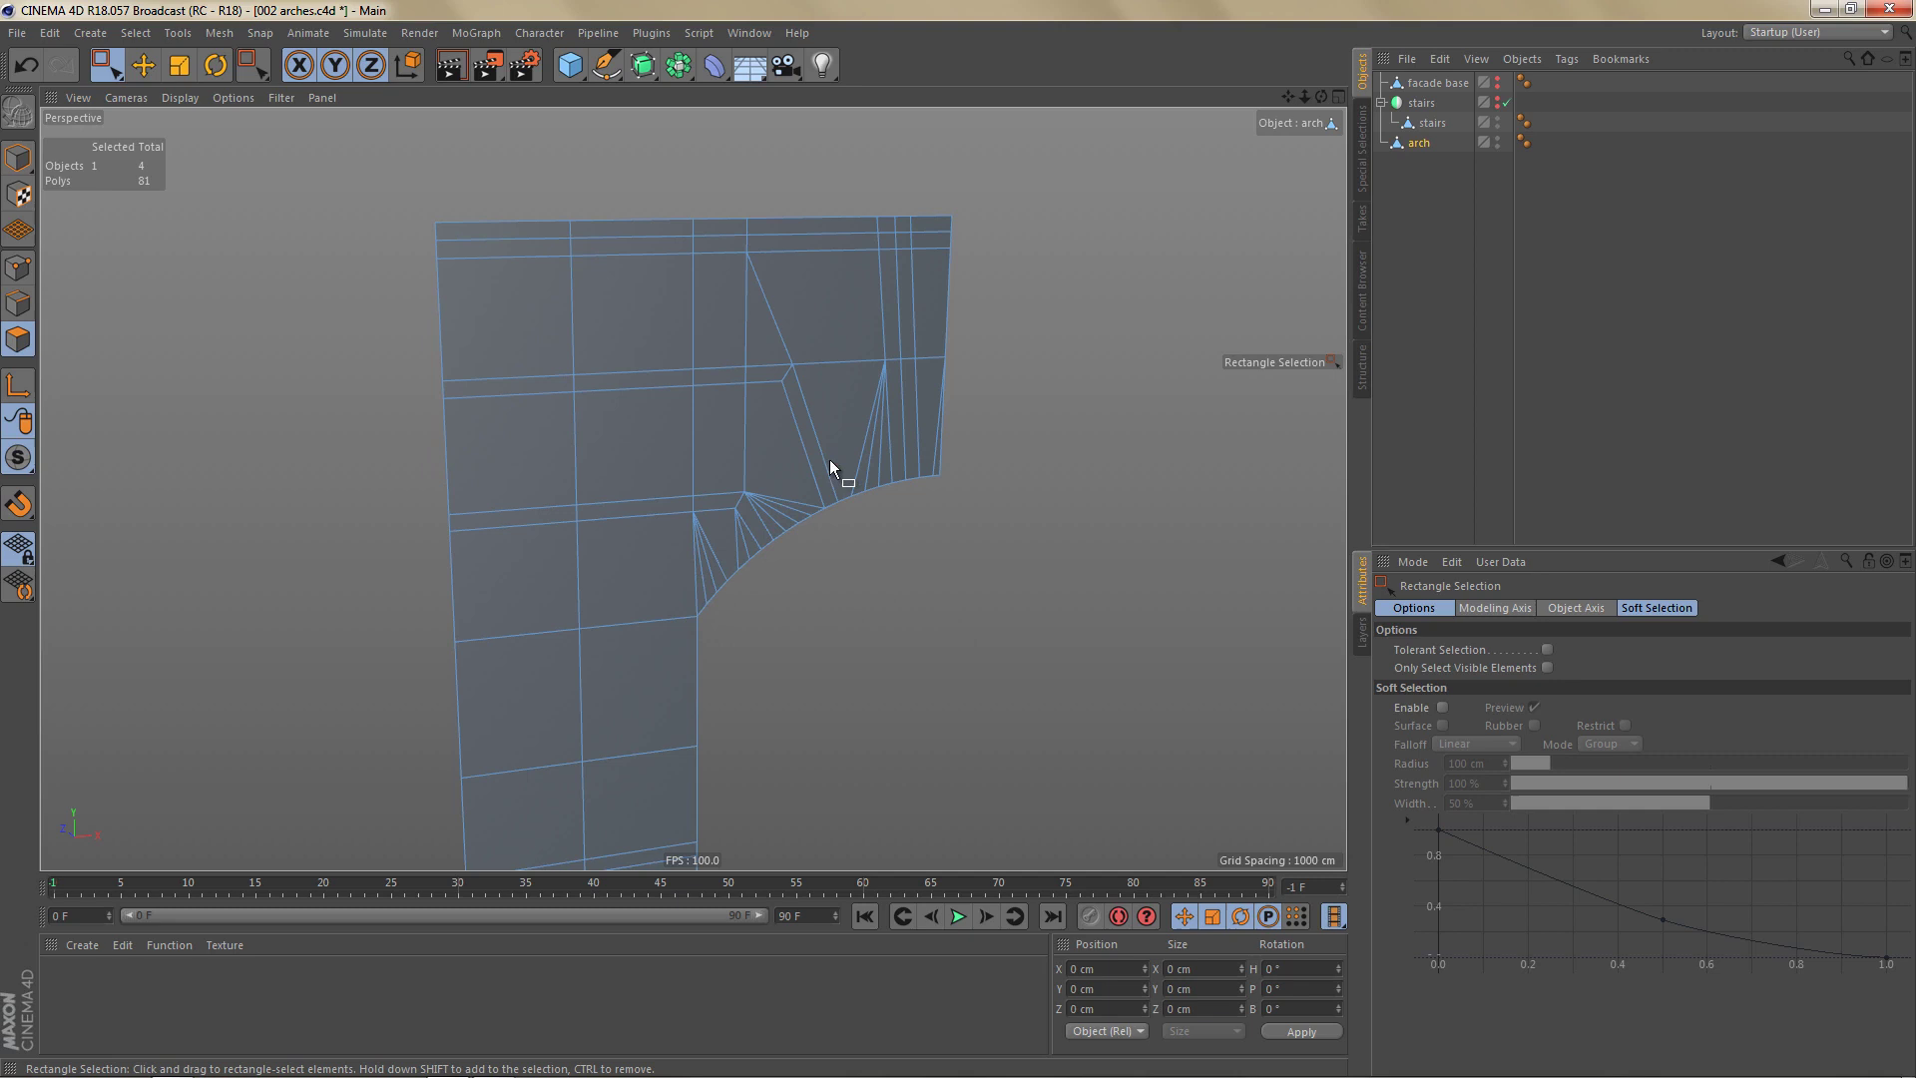
Examine the edges fanning out along the arch curve and around the slanted and keystone grooves.
alt+right_drag(868, 389, 926, 386)
alt+middle_drag(905, 406, 896, 431)
alt+drag(898, 433, 874, 482)
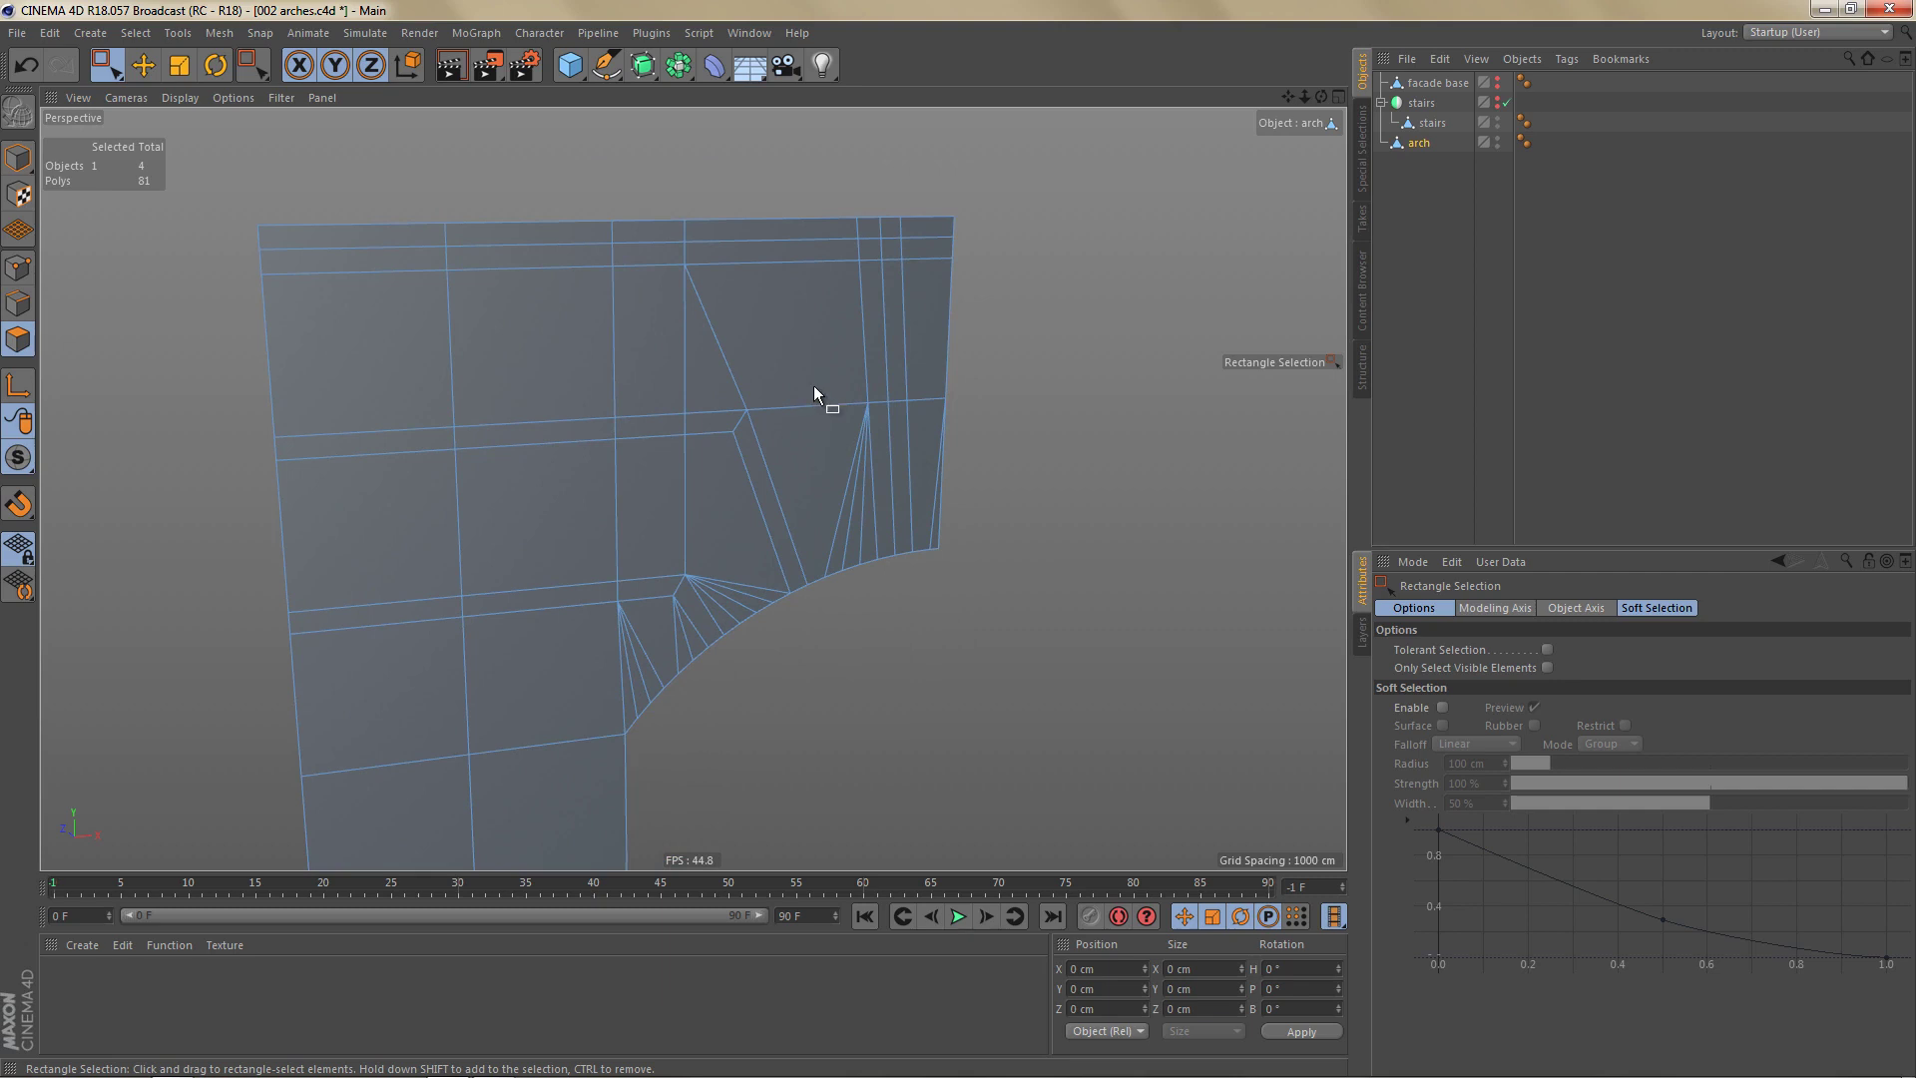
mouse_move(864, 427)
alt+mouse_down()
mouse_move(835, 420)
mouse_move(856, 425)
alt+mouse_up()
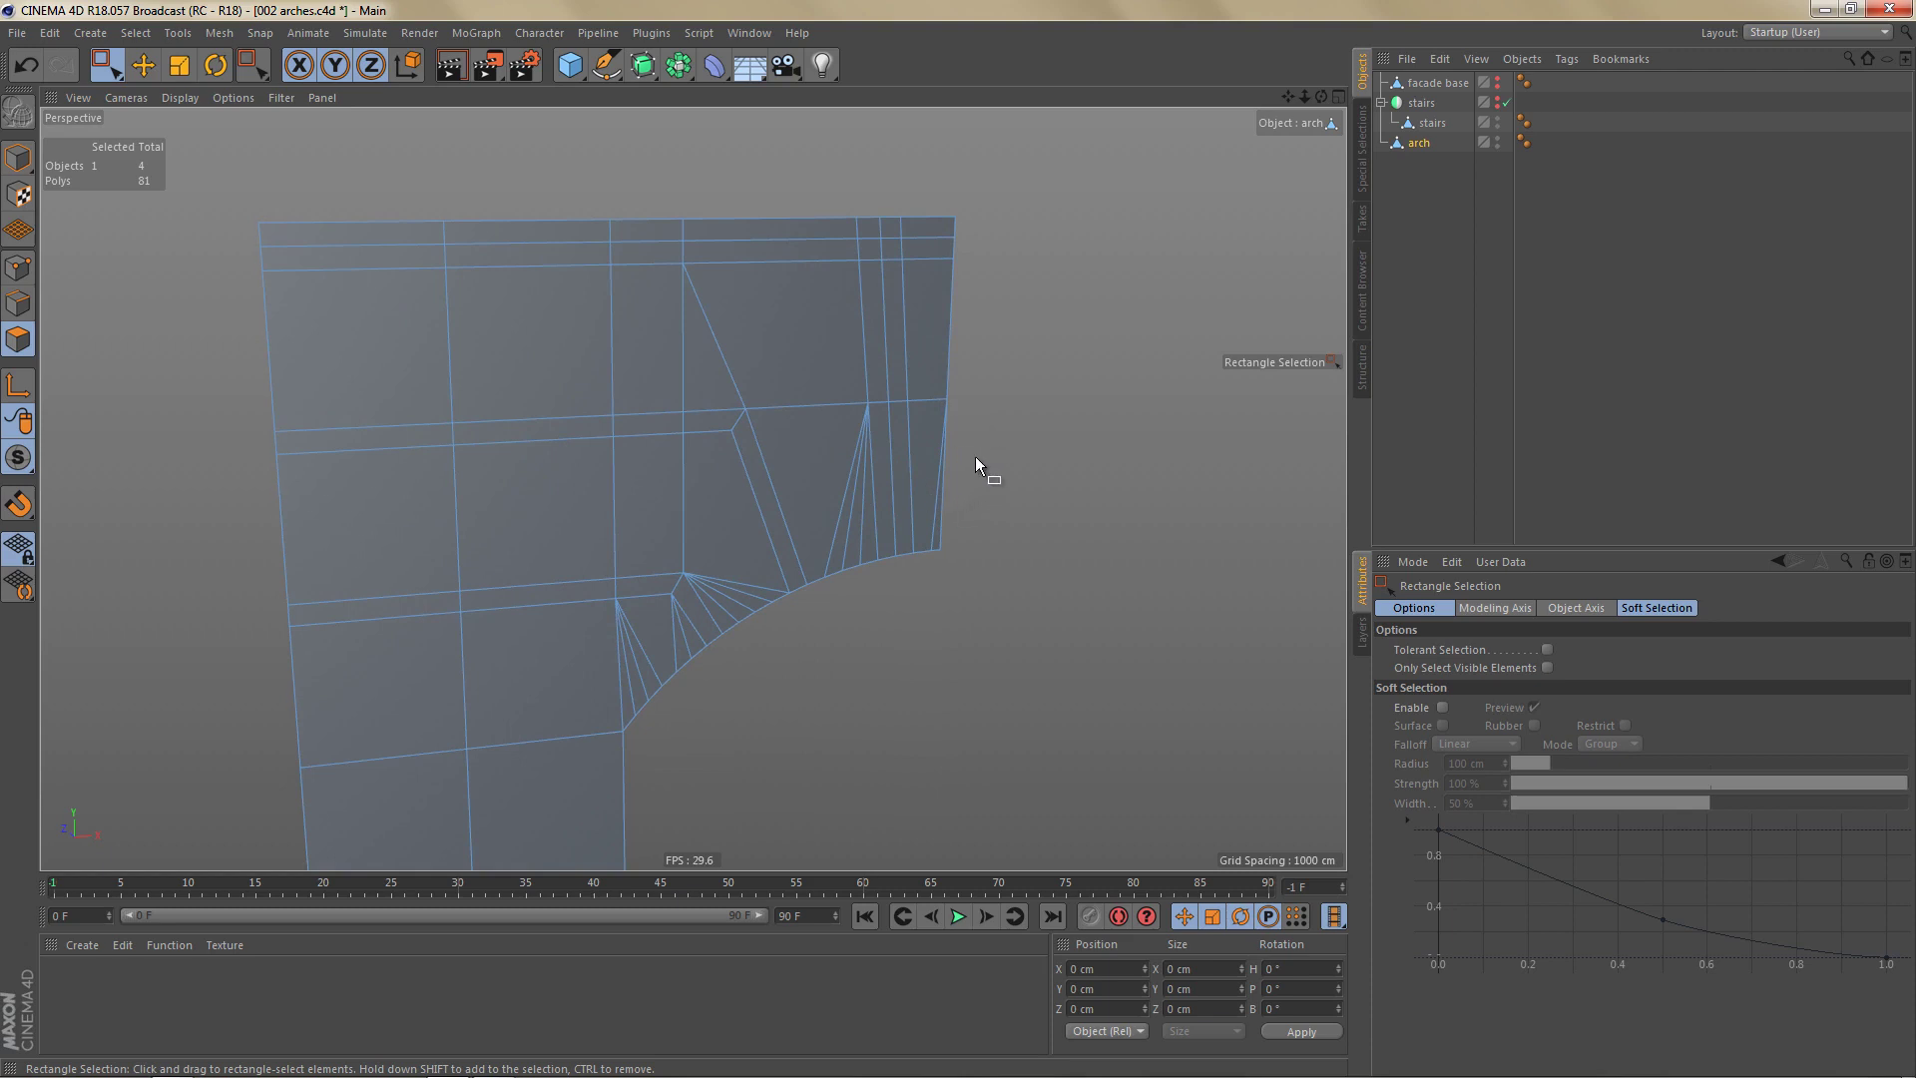
alt+right_drag(969, 459, 1001, 432)
alt+drag(970, 606, 922, 489)
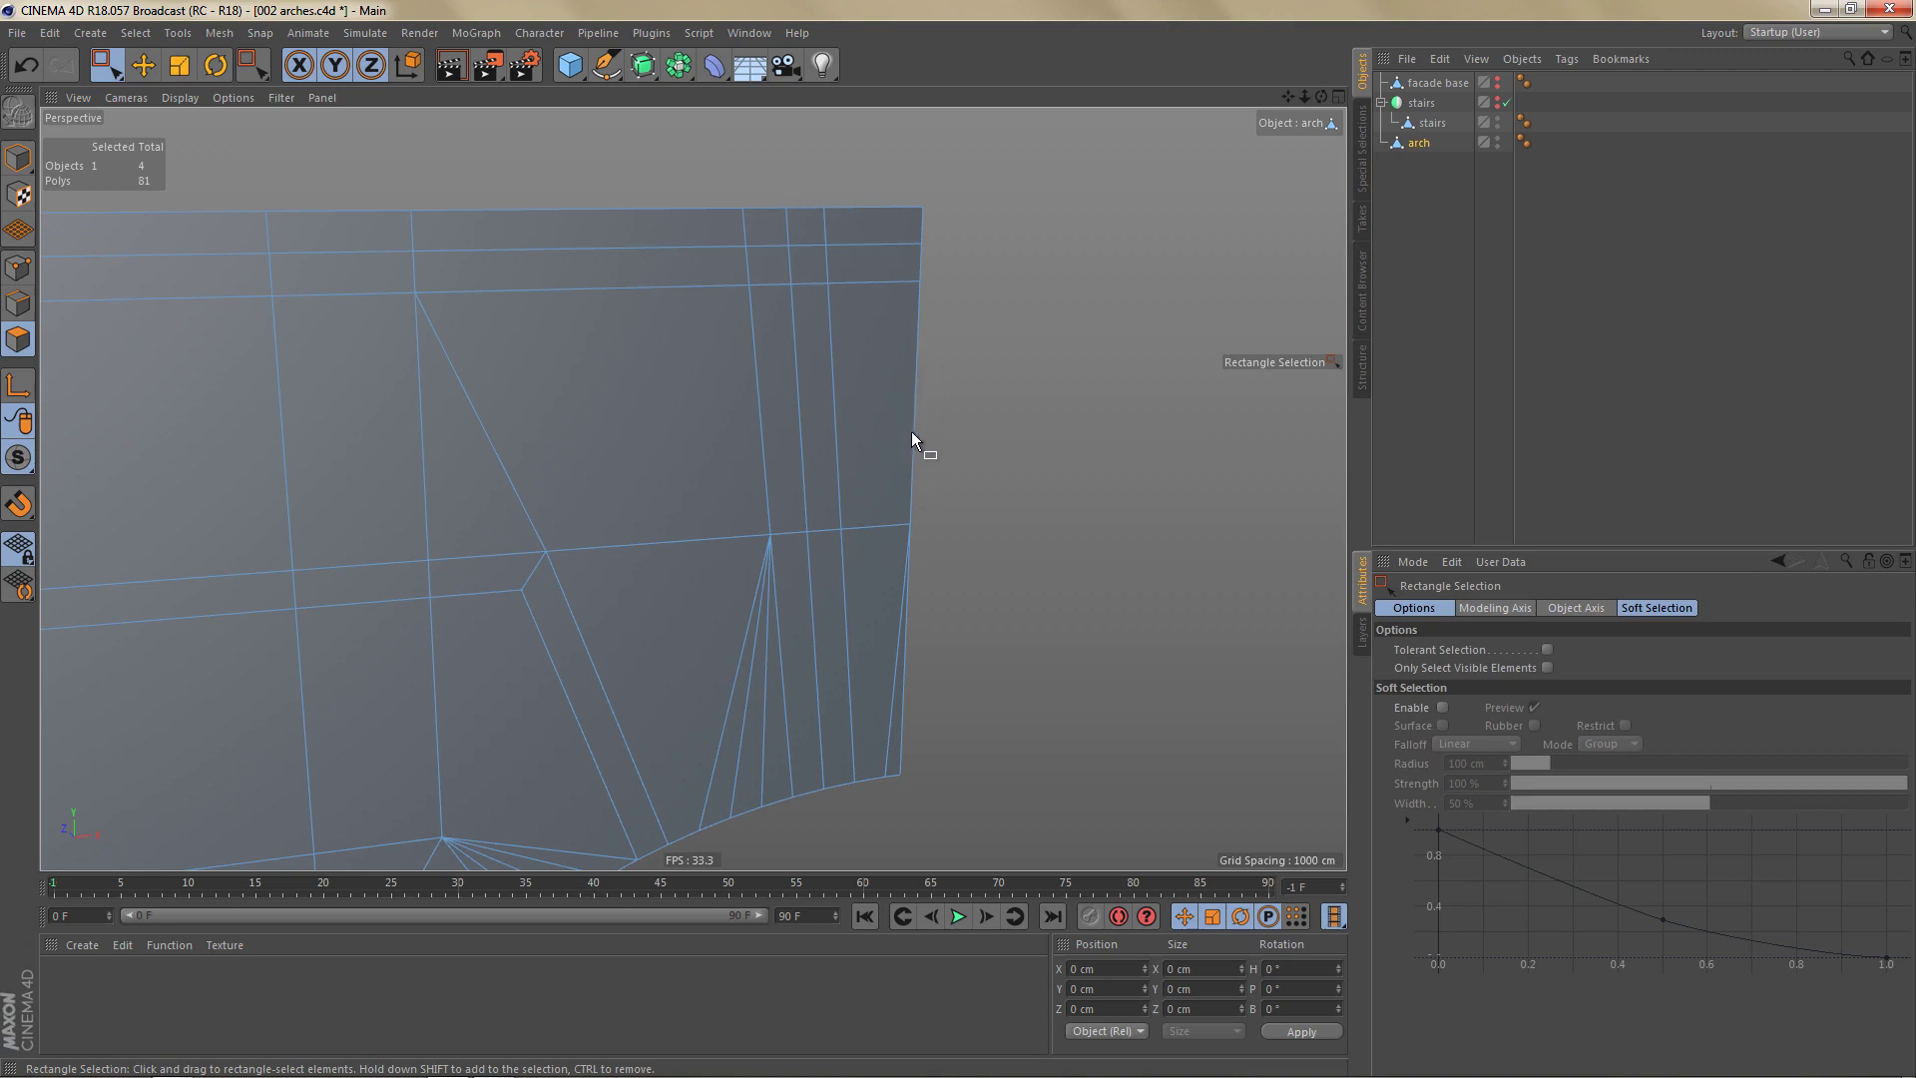
alt+drag(914, 441, 977, 509)
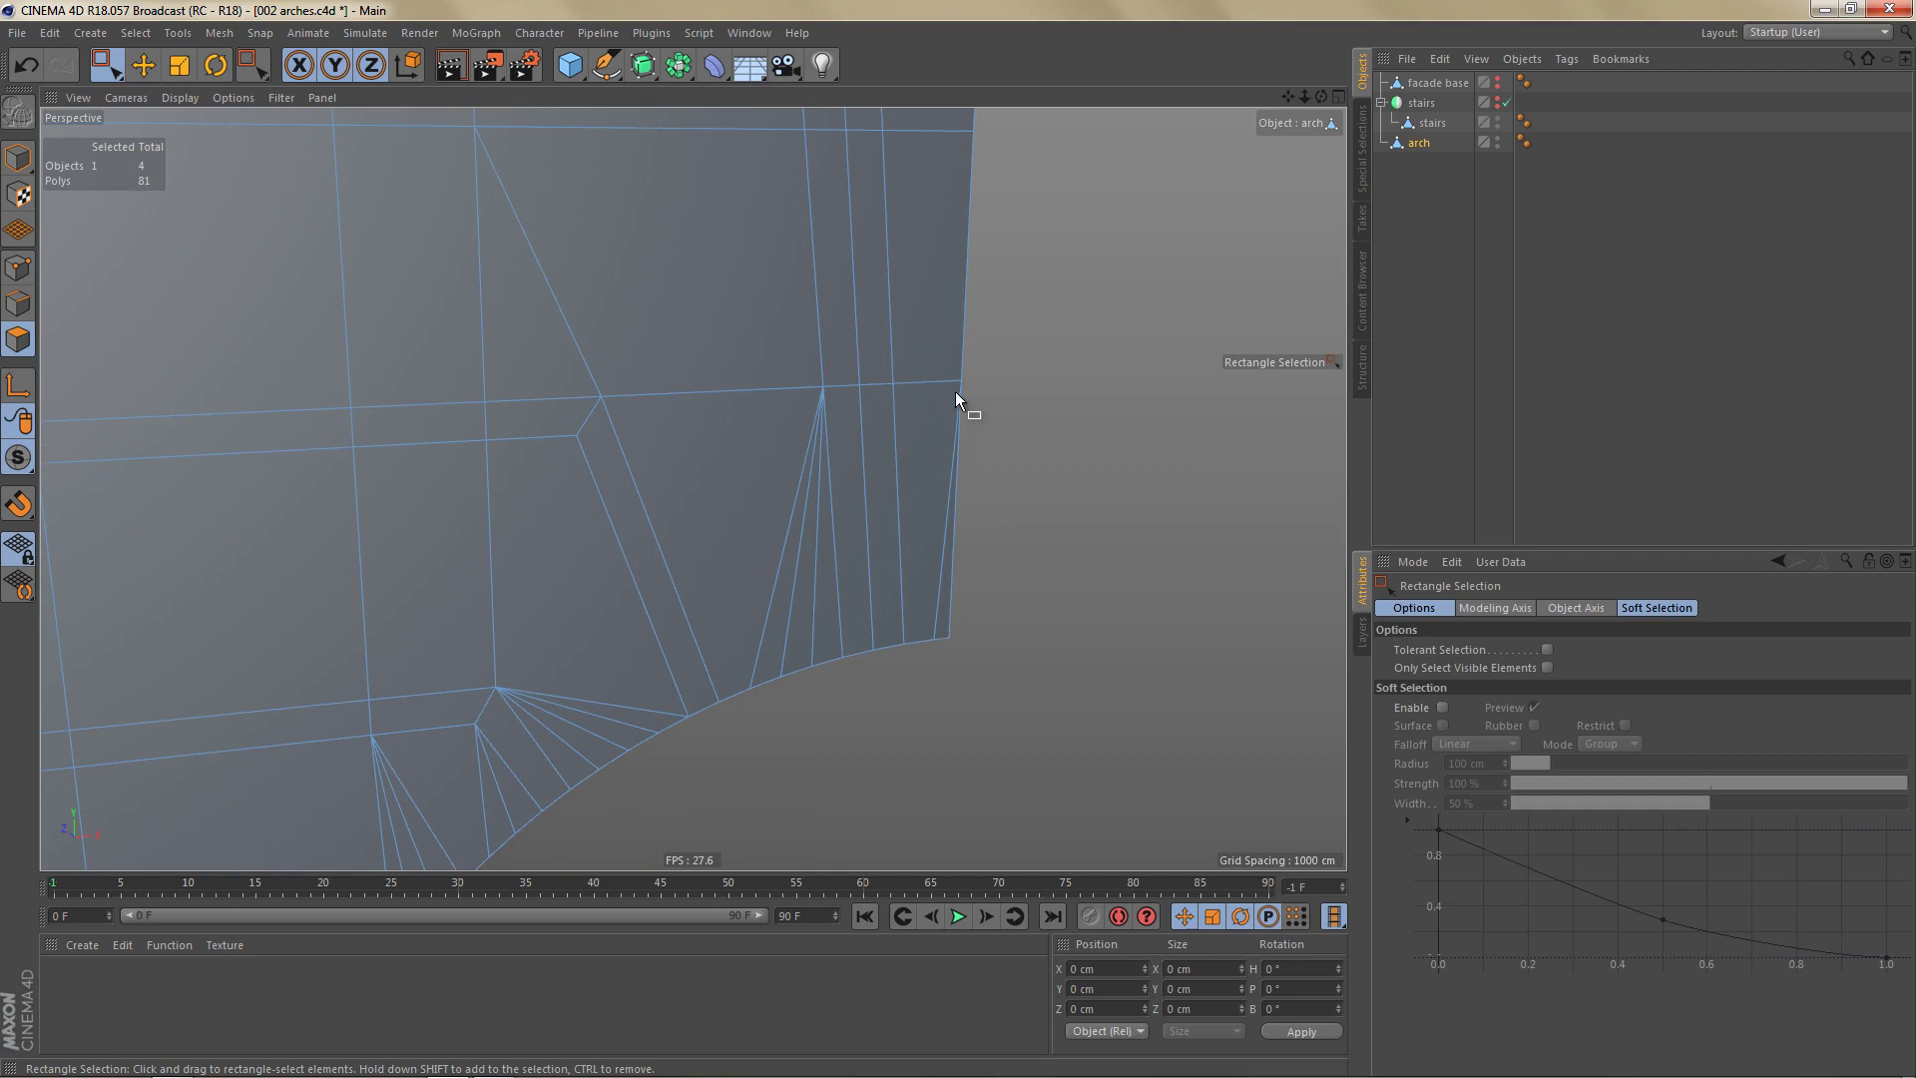
alt+drag(955, 385, 868, 519)
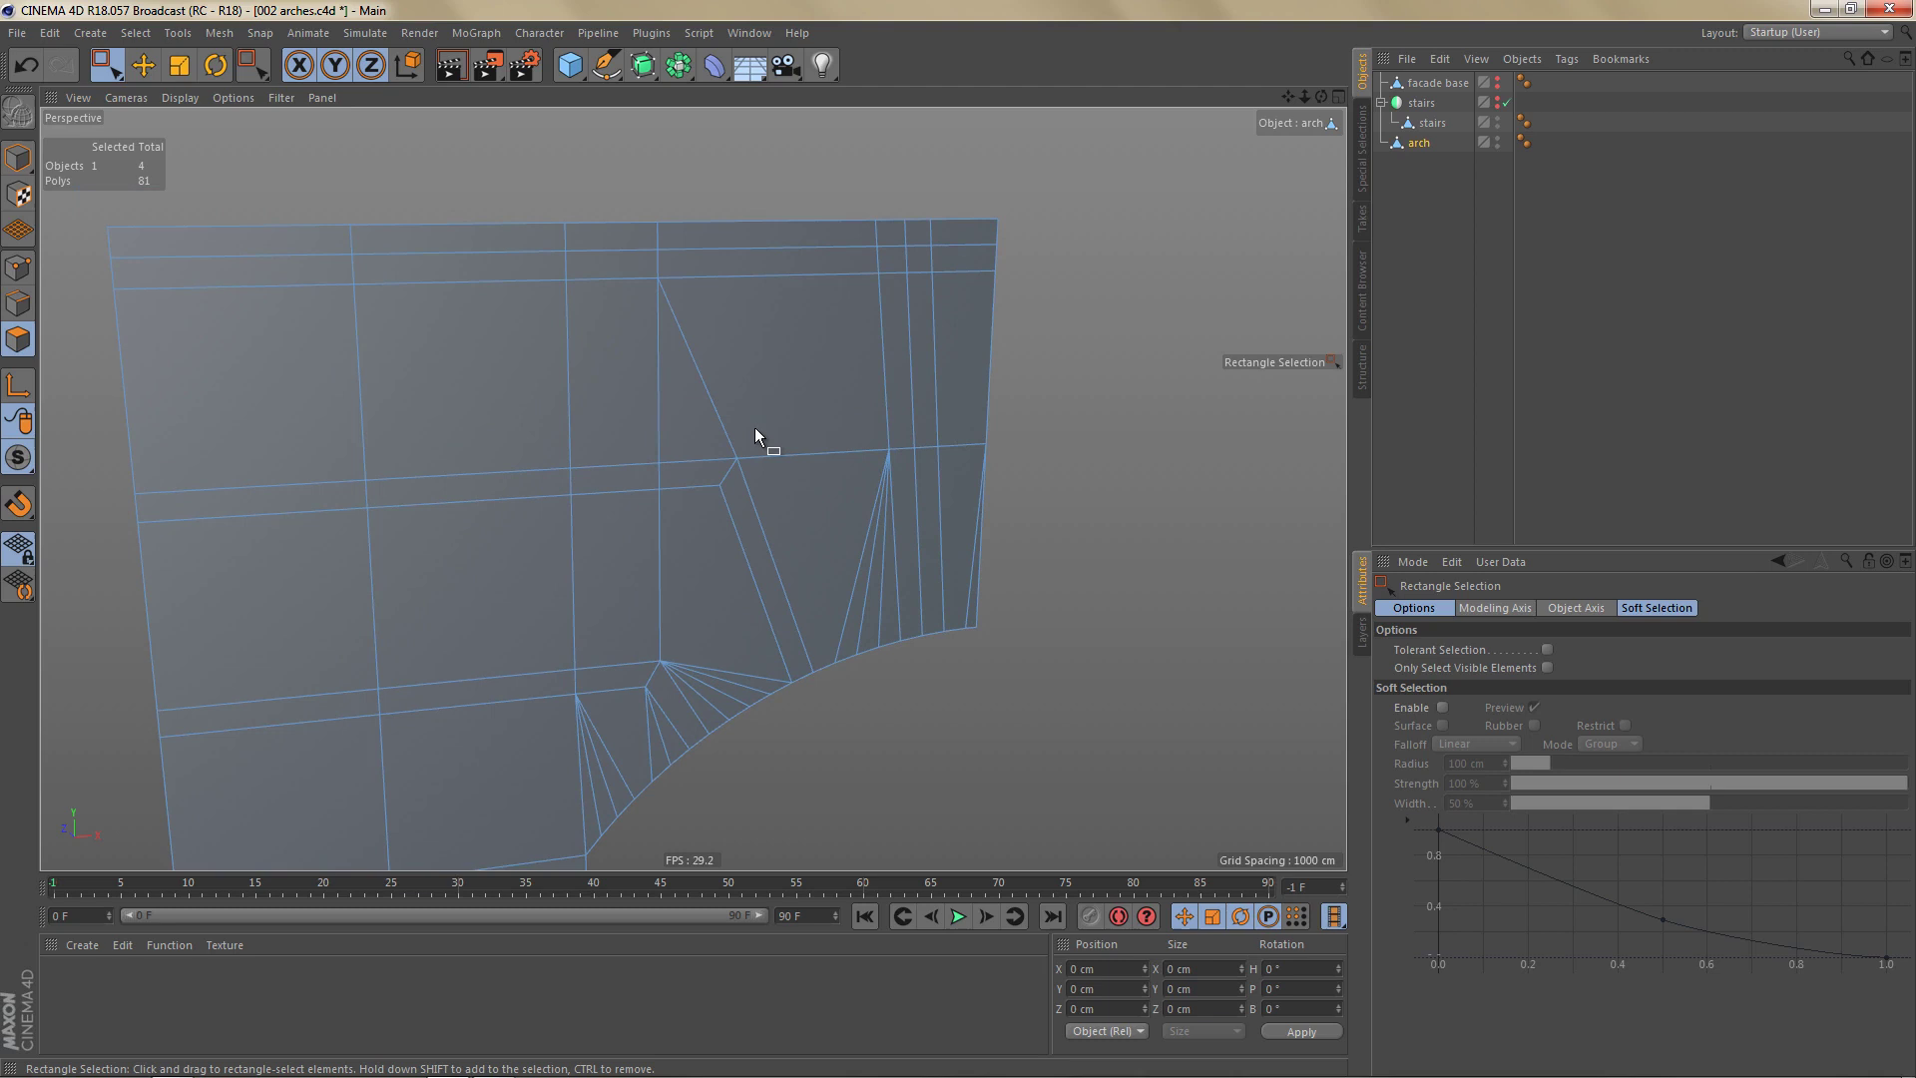
Connect the second groove's outer corner point to the keystone groove's nearest point on the lower cornice line, and delete the old diagonal edge beside it.
key(v)
click(773, 449)
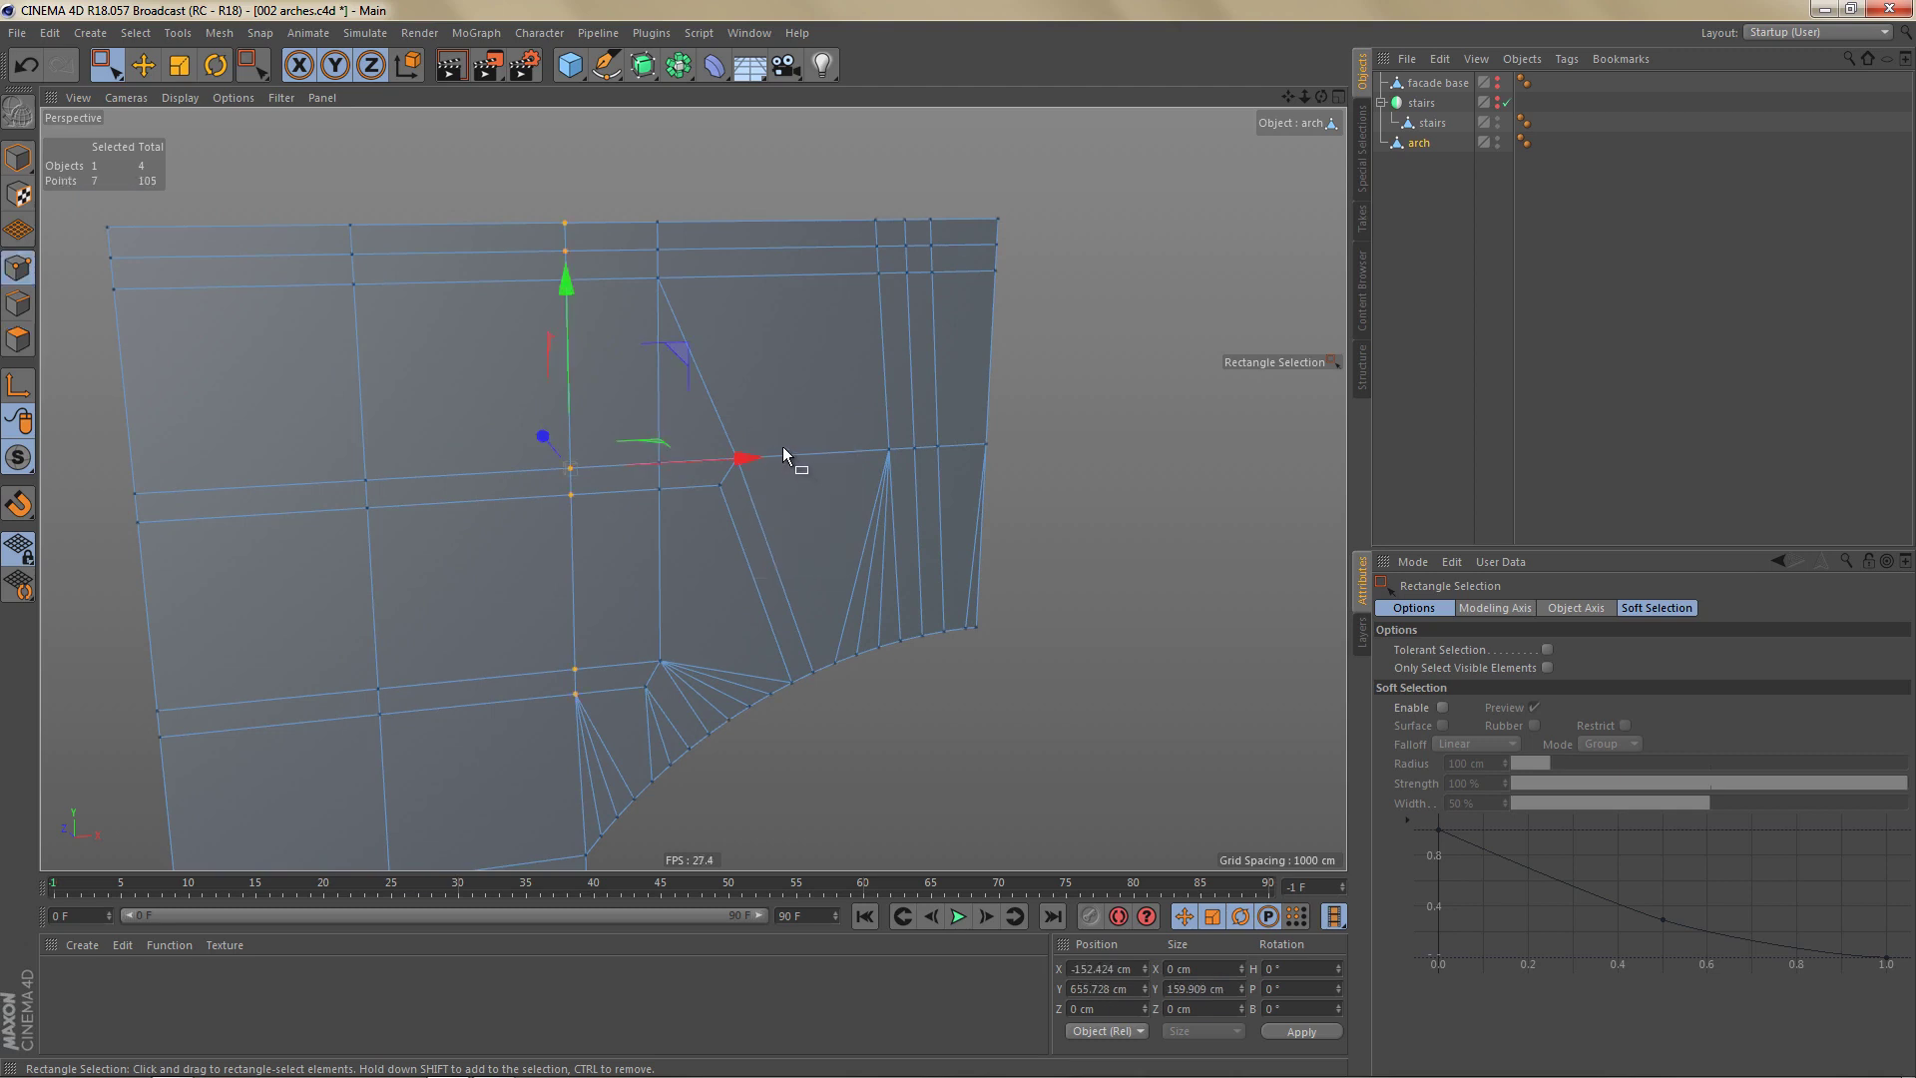
key(9)
click(739, 459)
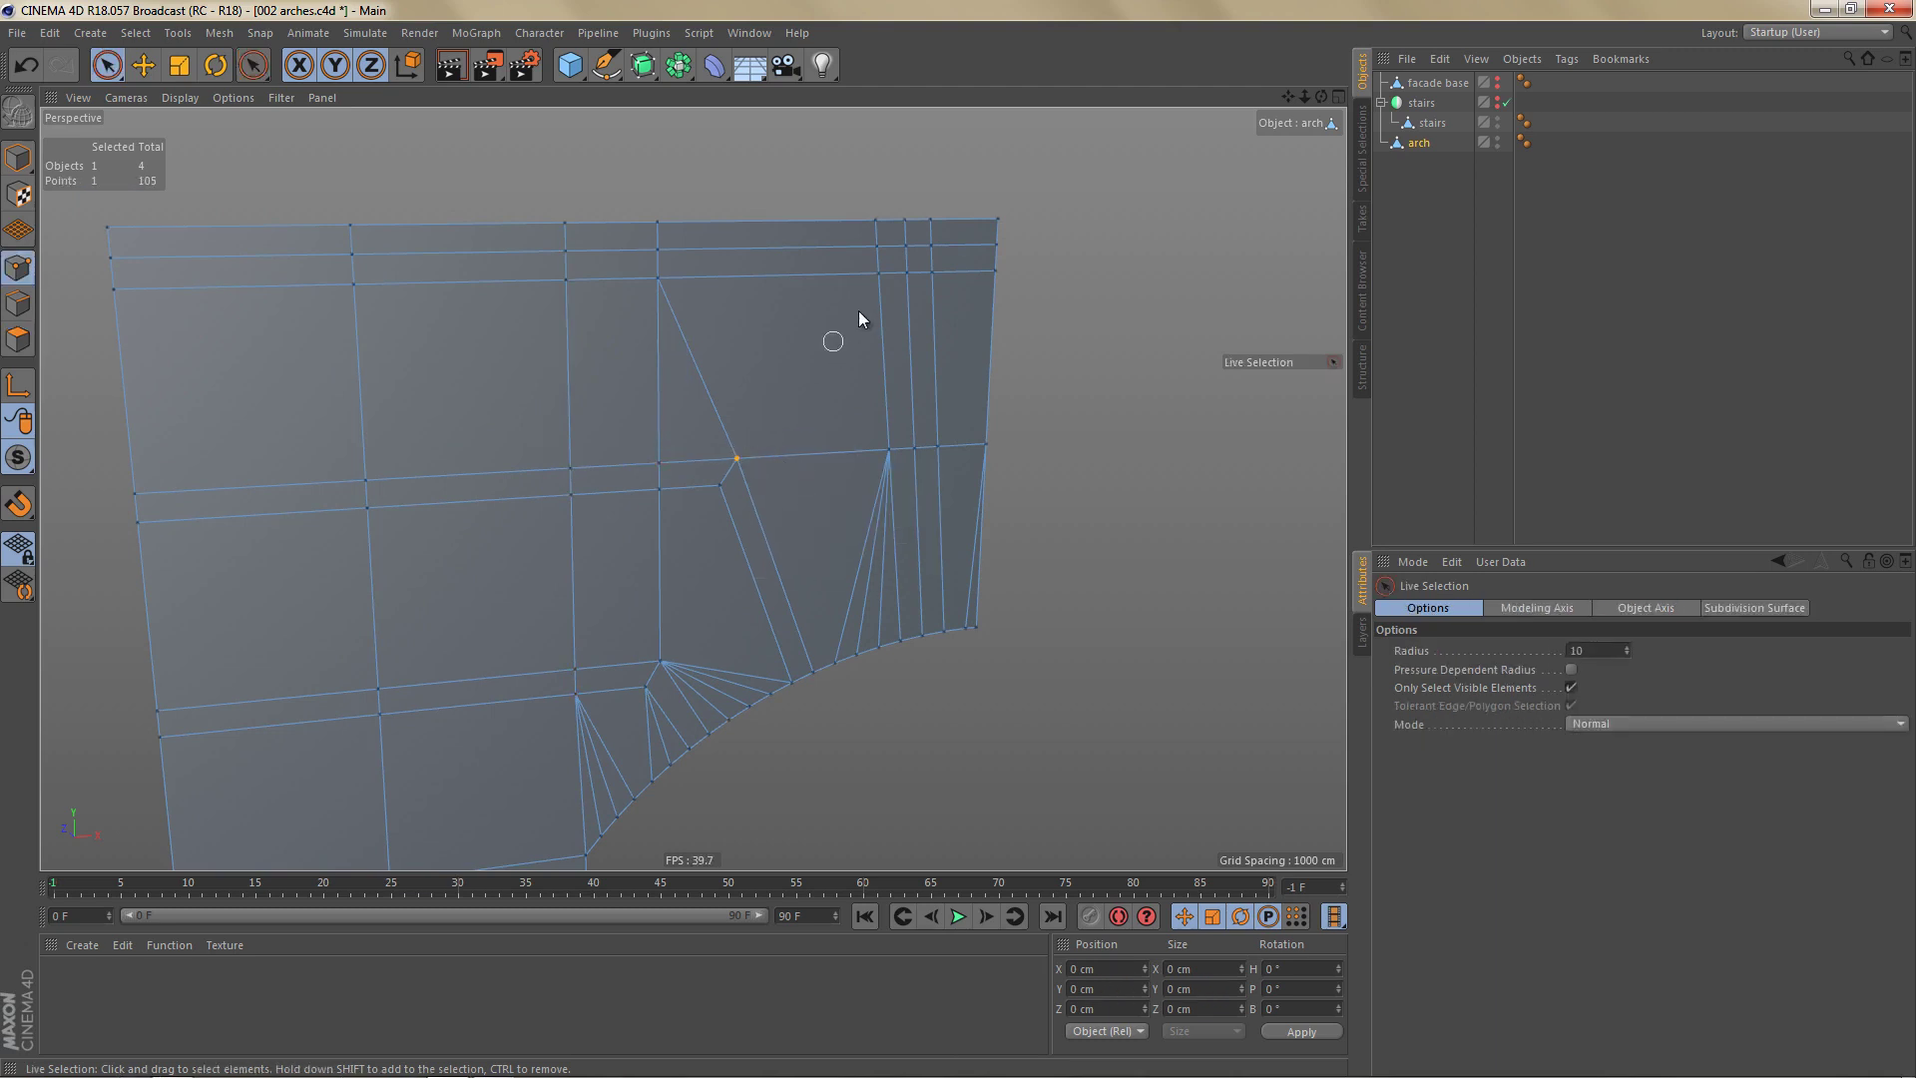
shift+click(879, 280)
key(m)
key(m)
key(Return)
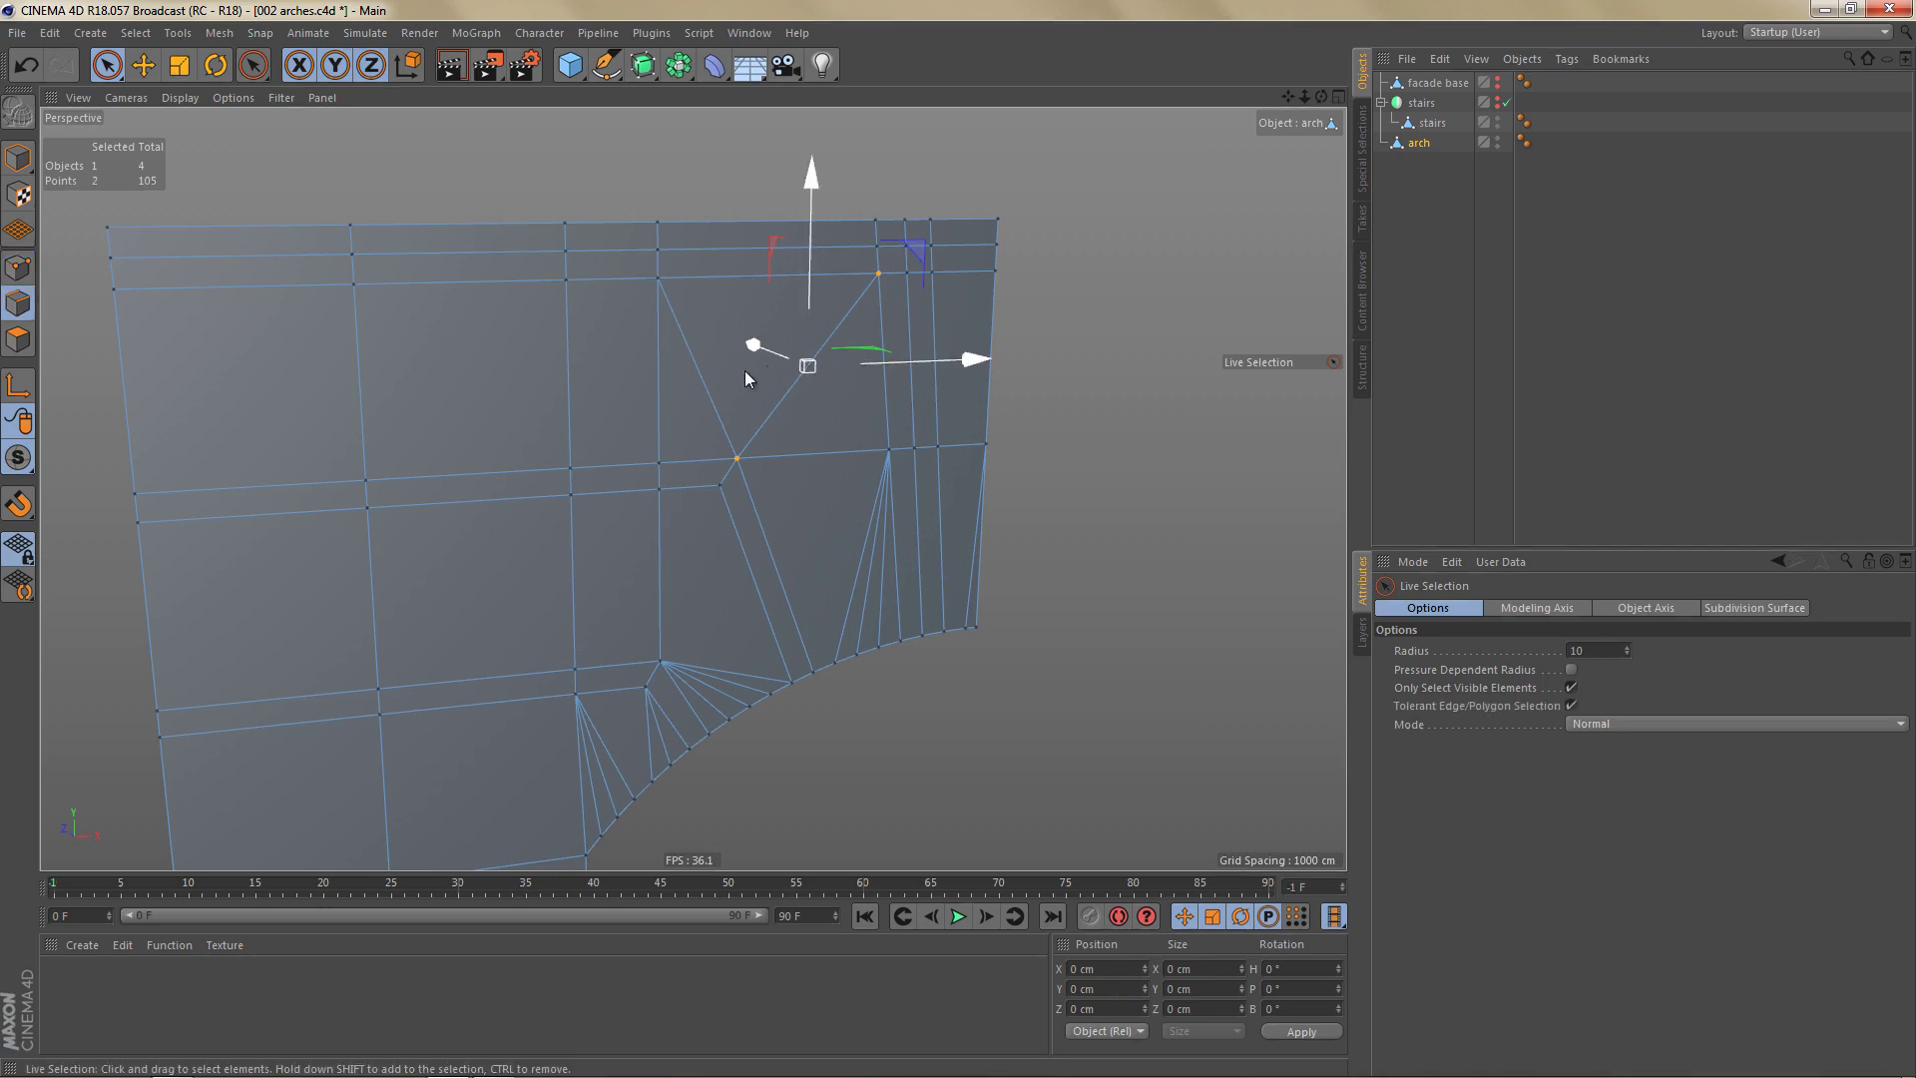
click(714, 397)
key(Delete)
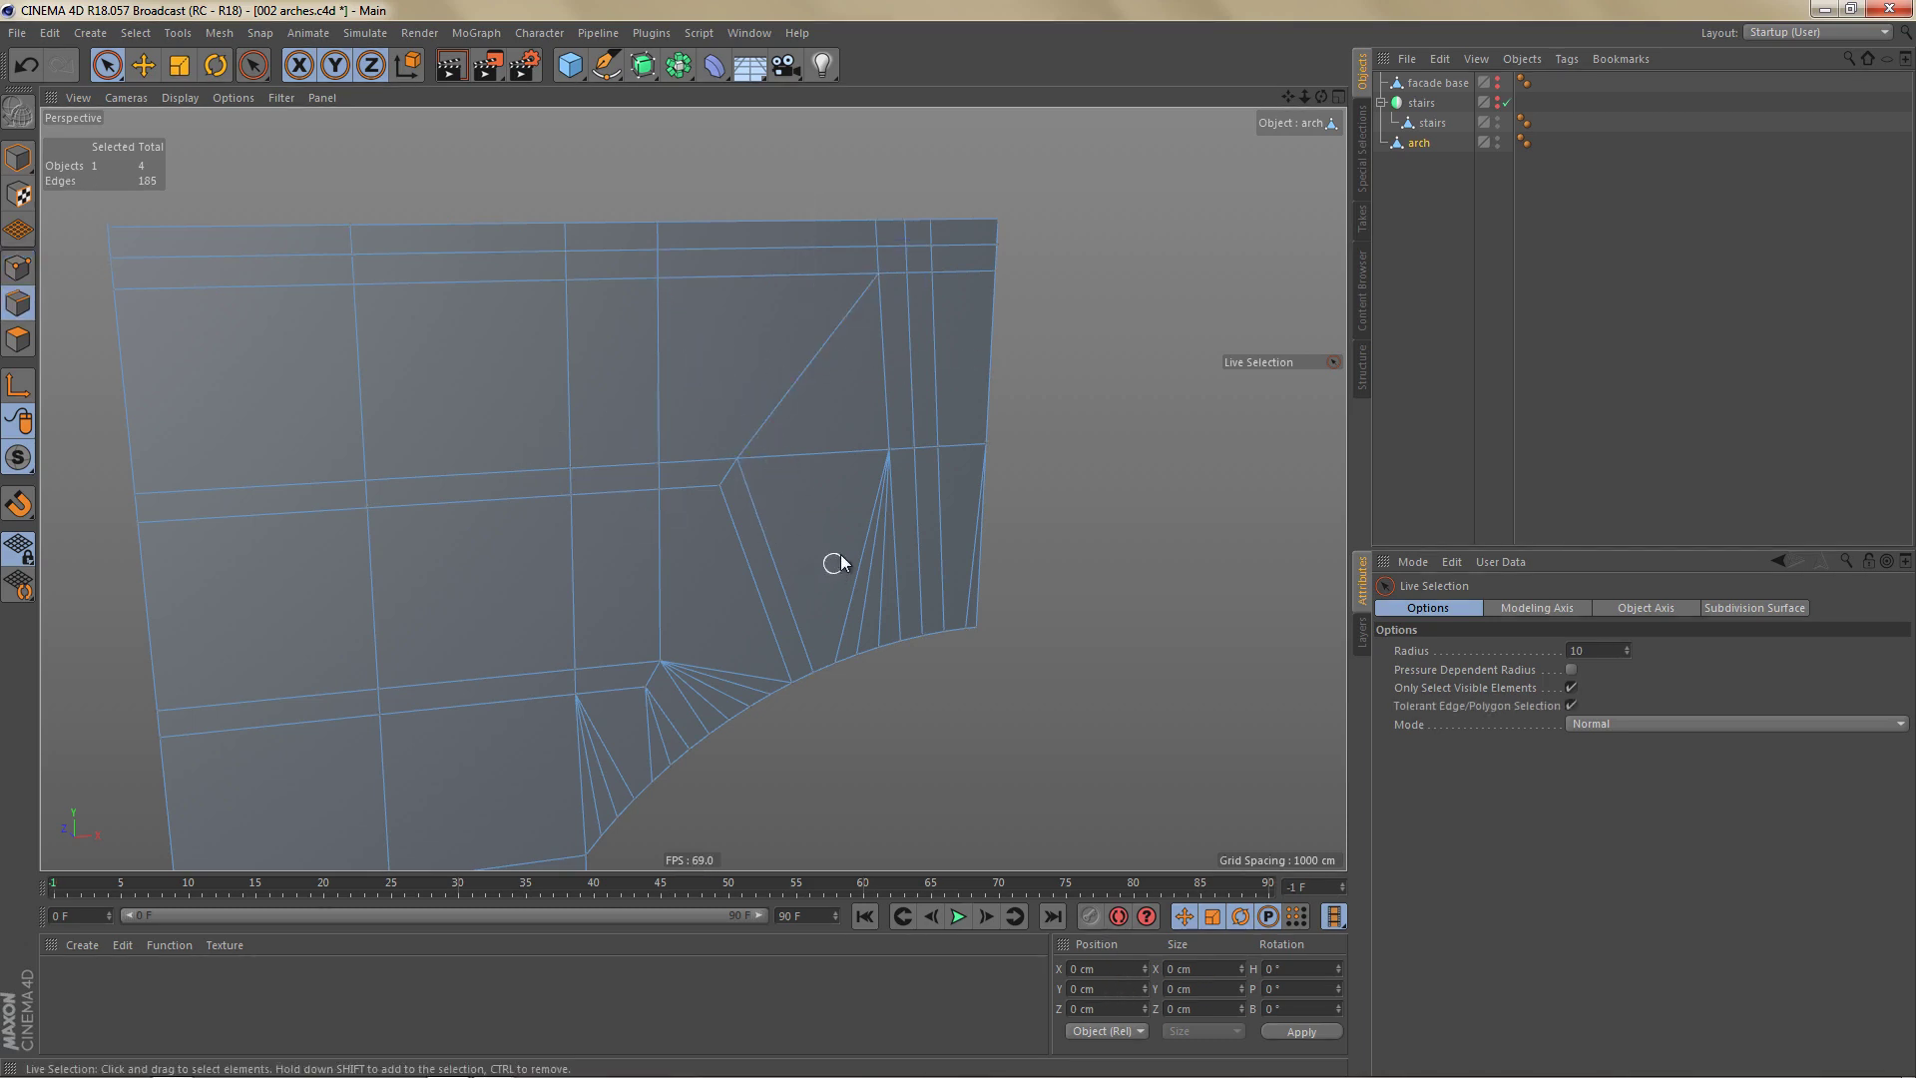
Connect the second groove's outer corner point with the three selected arch-curve points and inspect the resulting edges along the curve.
scroll(843, 554, up, 2)
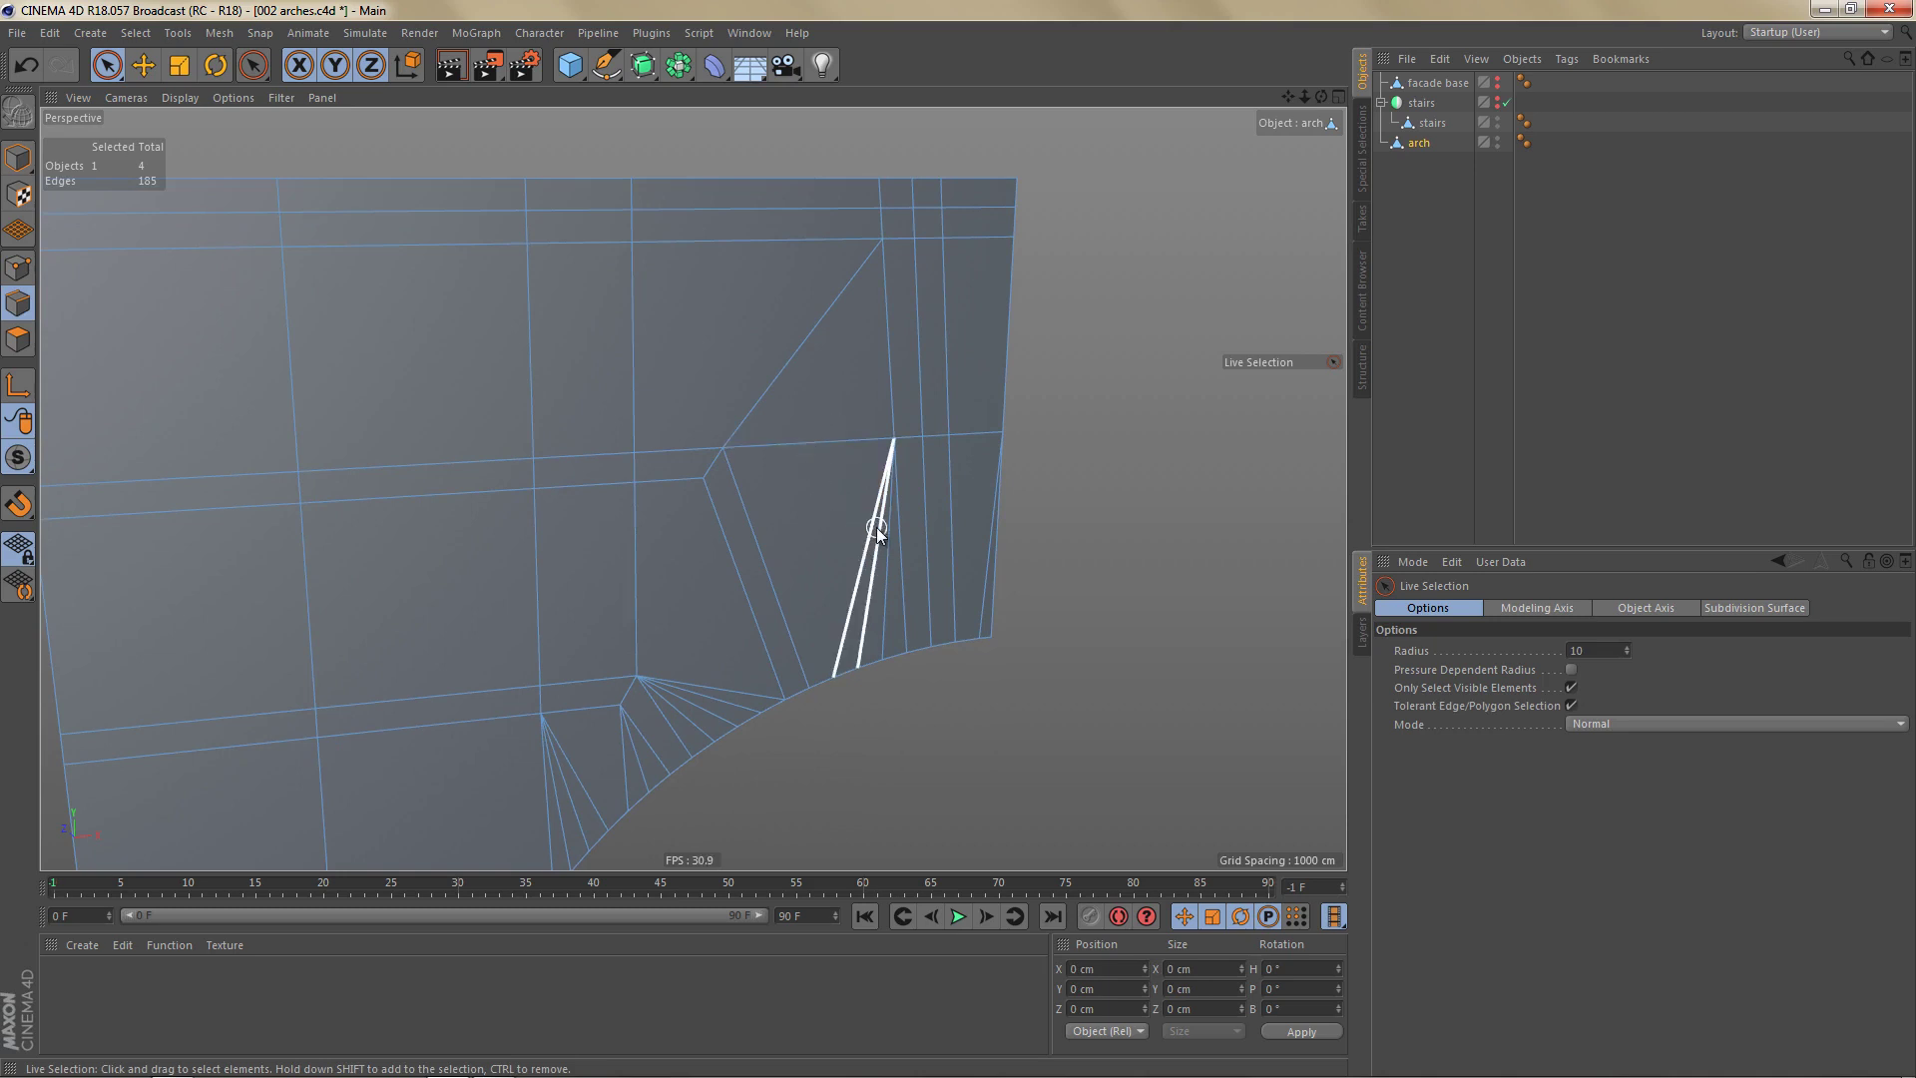
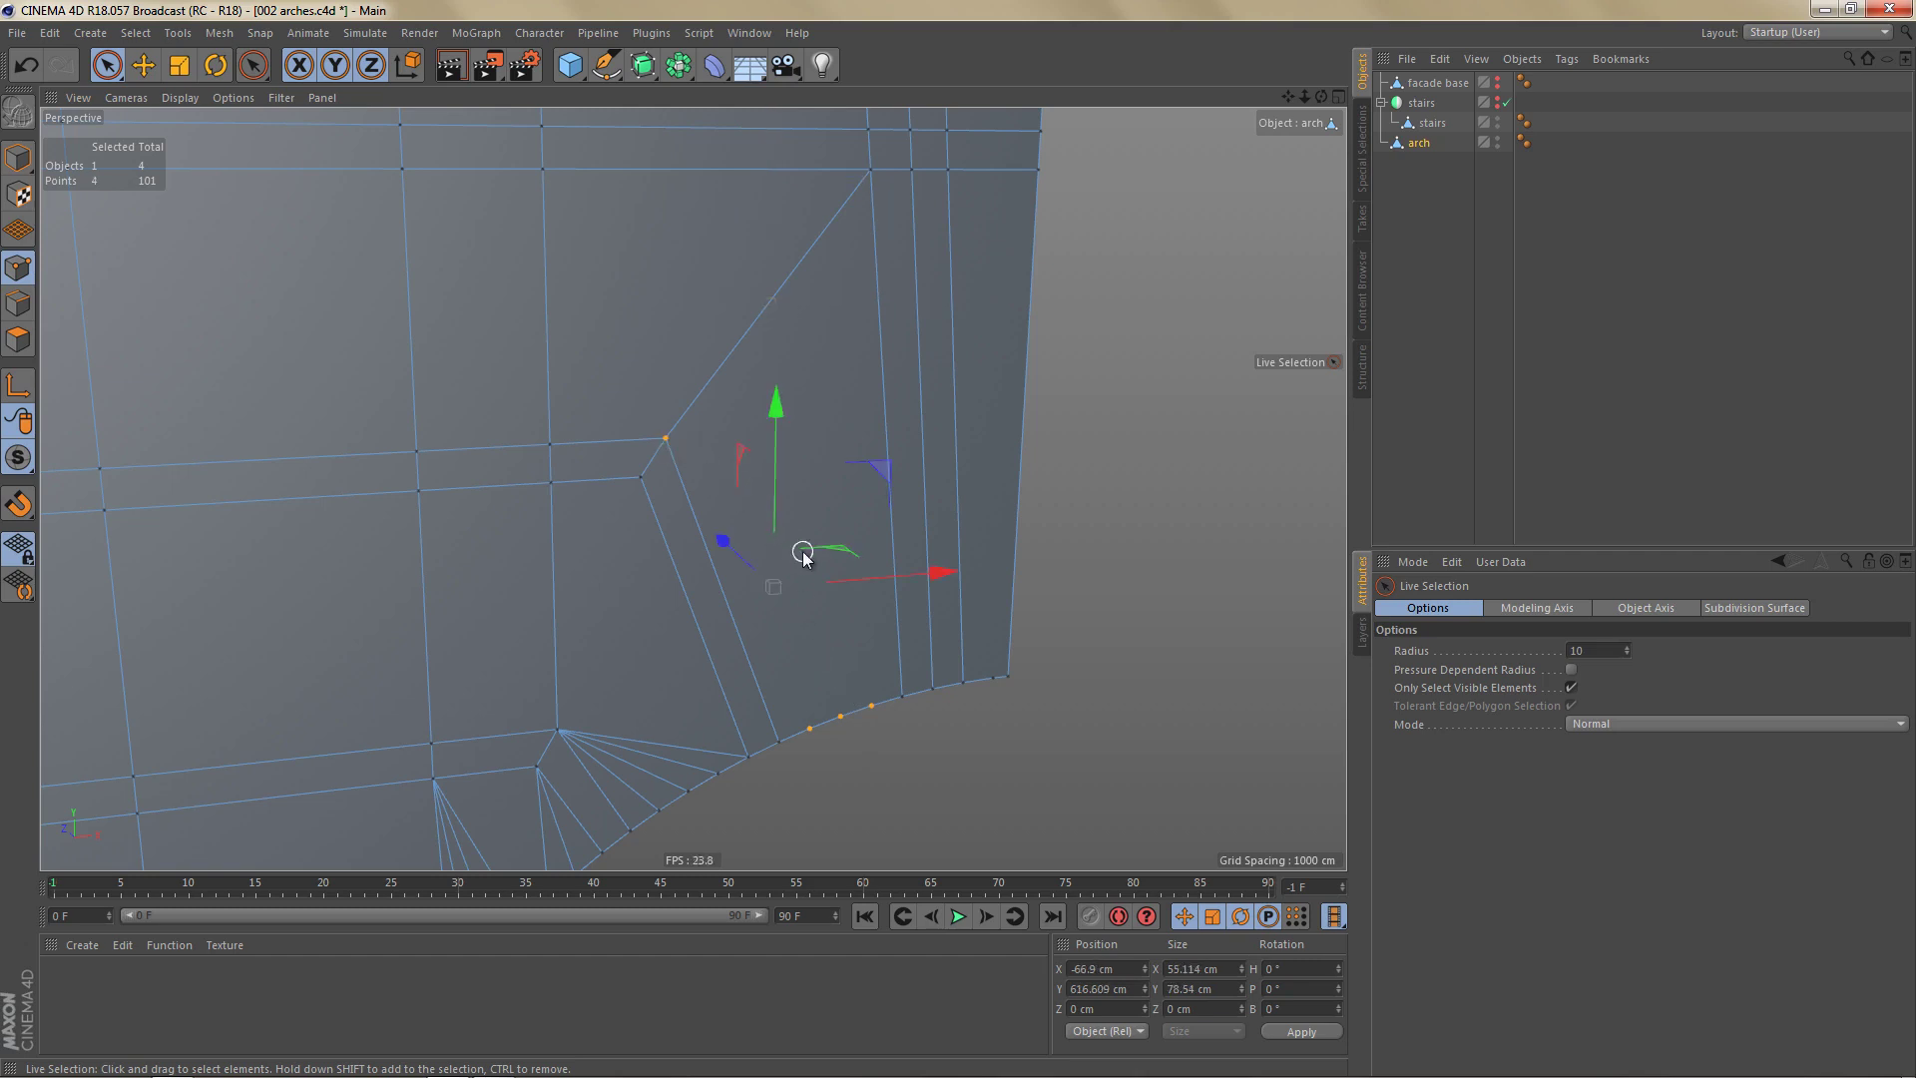
key(m)
key(m)
alt+drag(822, 740, 1010, 583)
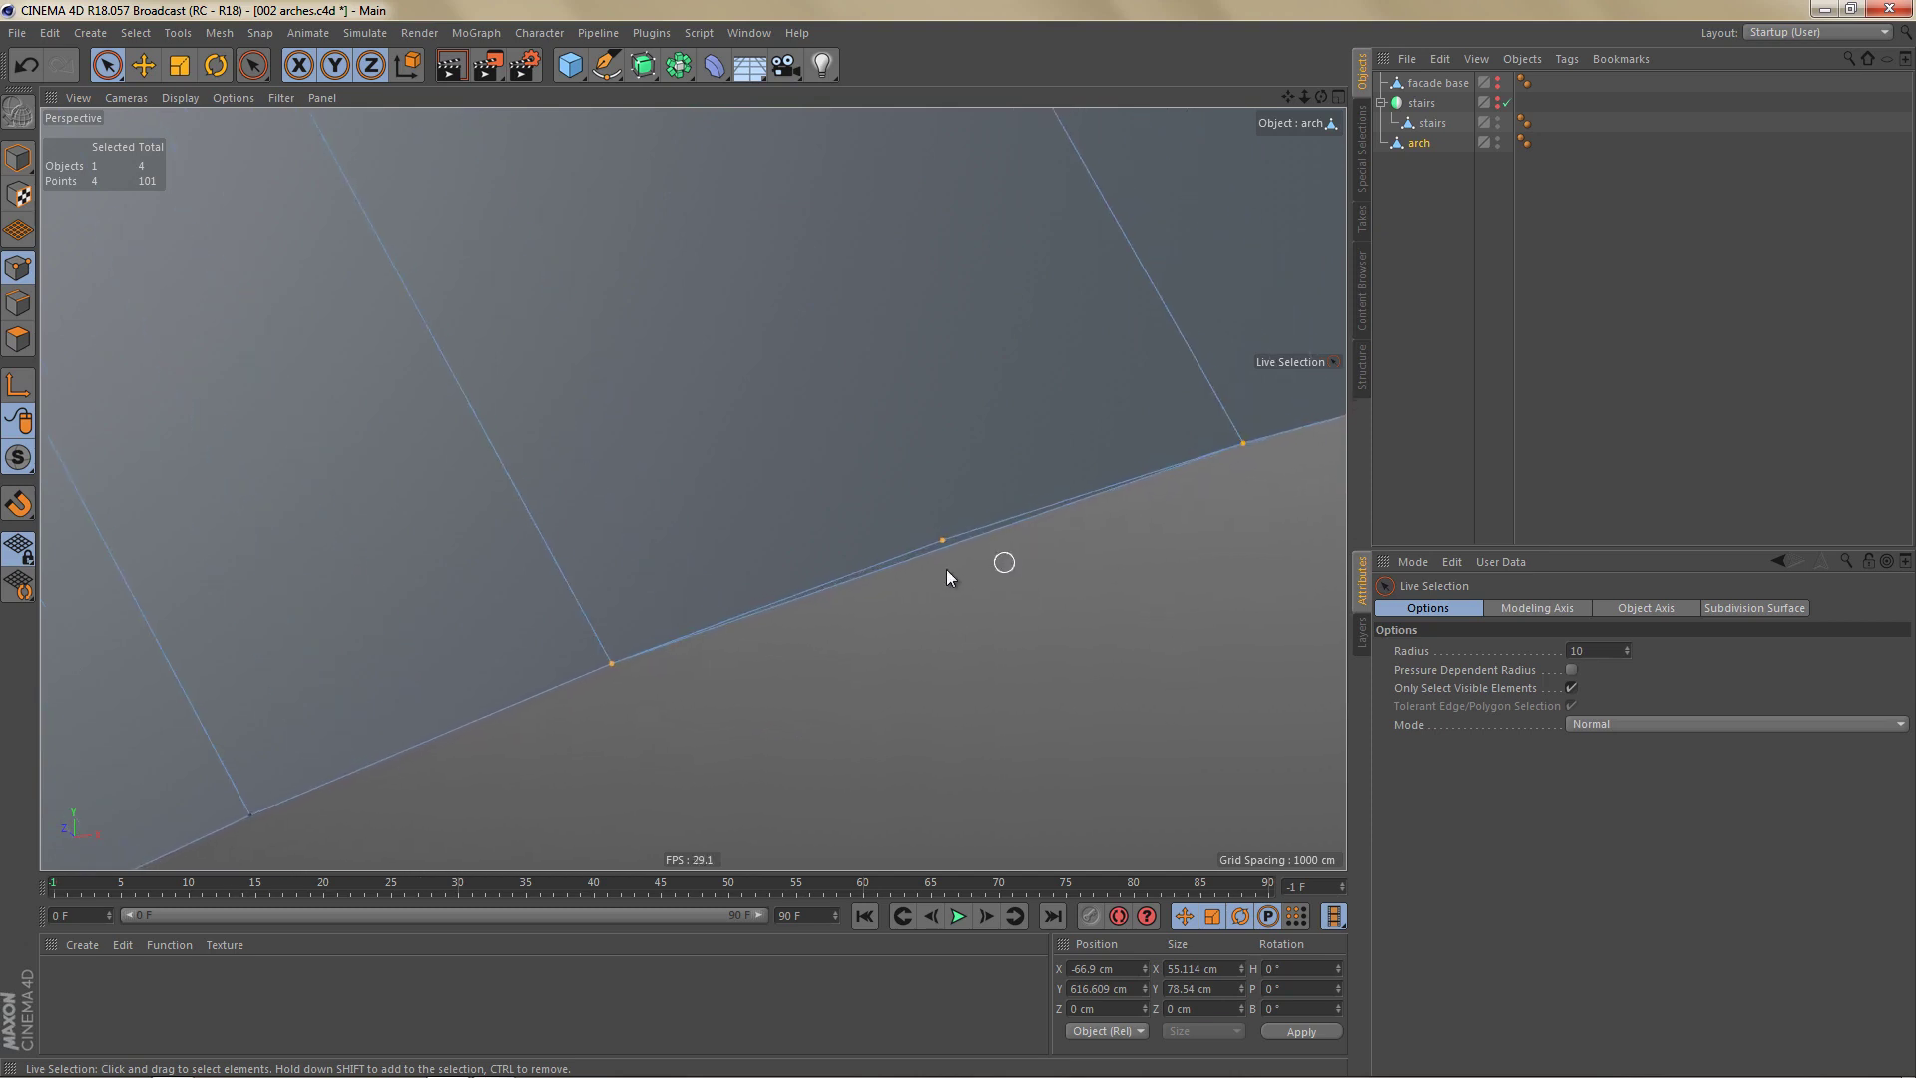
scroll(976, 564, up, 4)
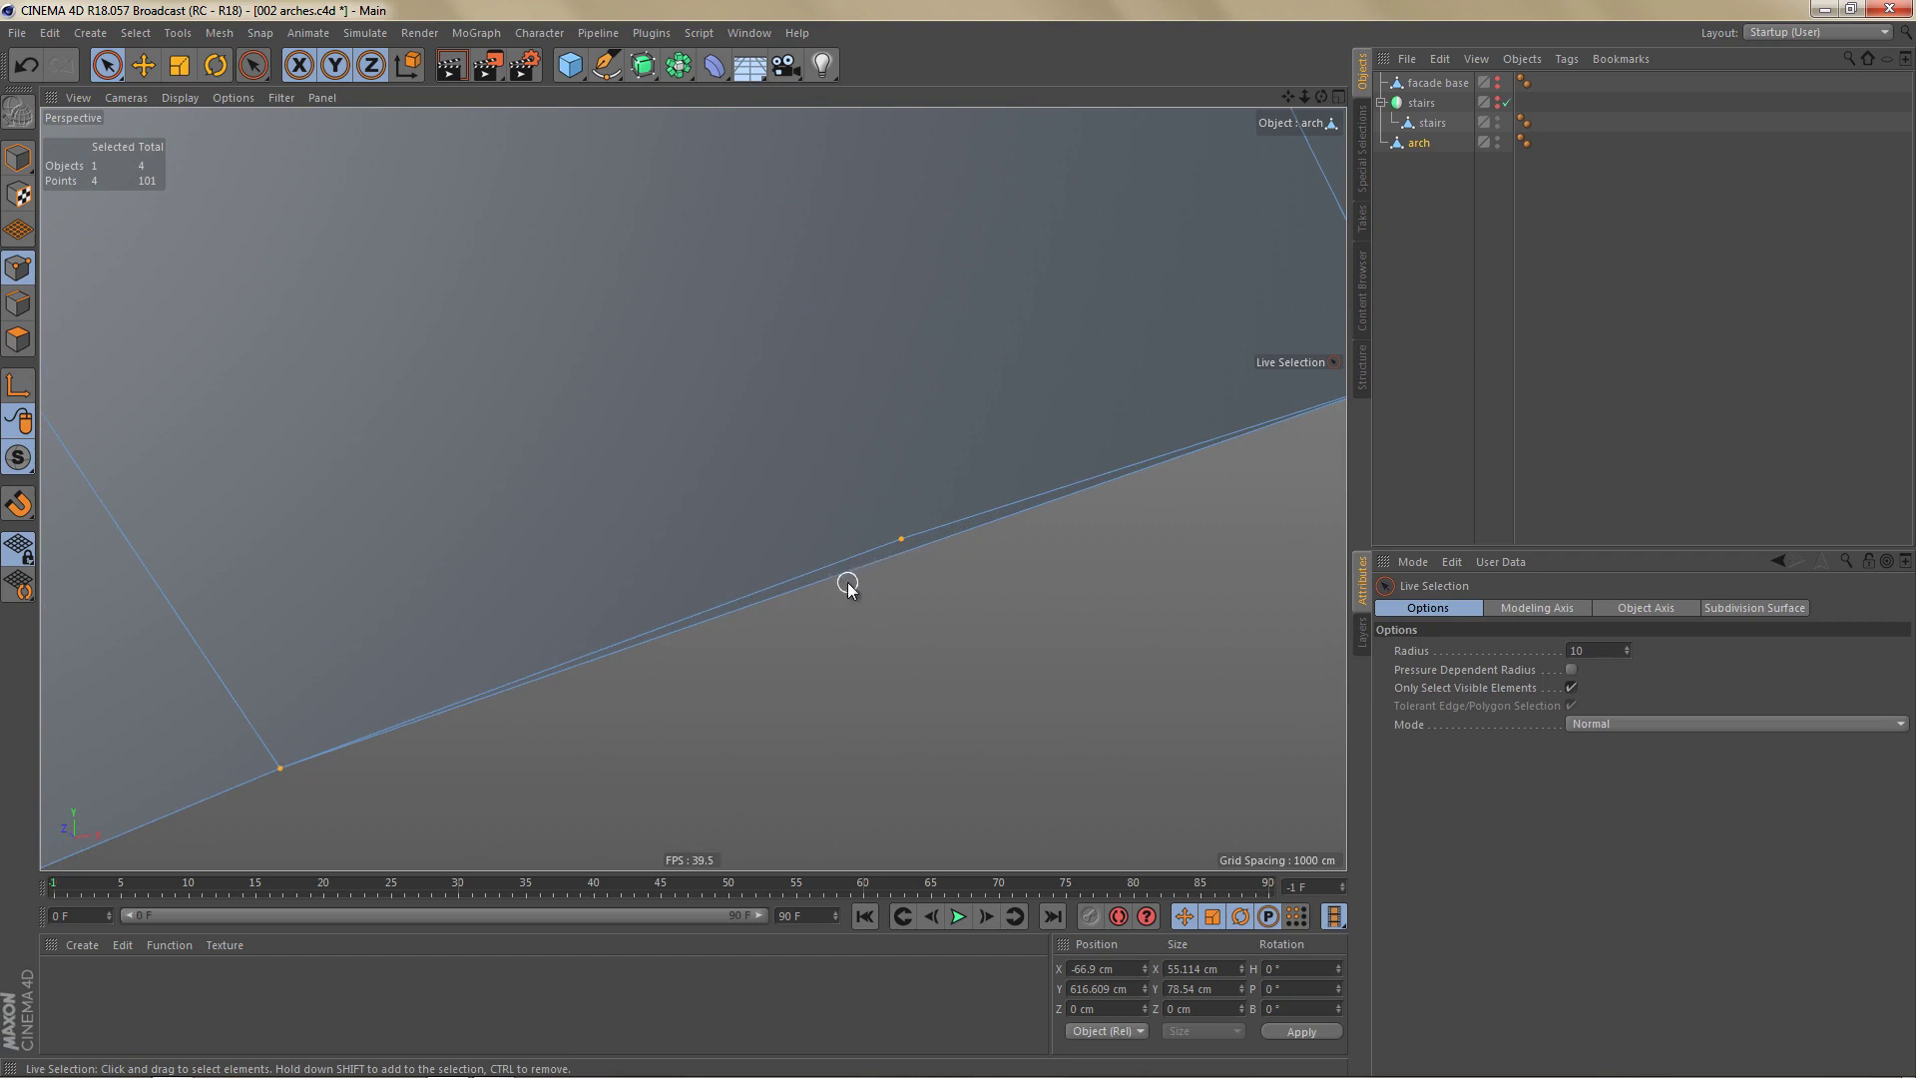
Undo the combined point connection and connect the second groove's outer corner individually to each of the three arch-curve points.
alt+right_drag(847, 586, 623, 765)
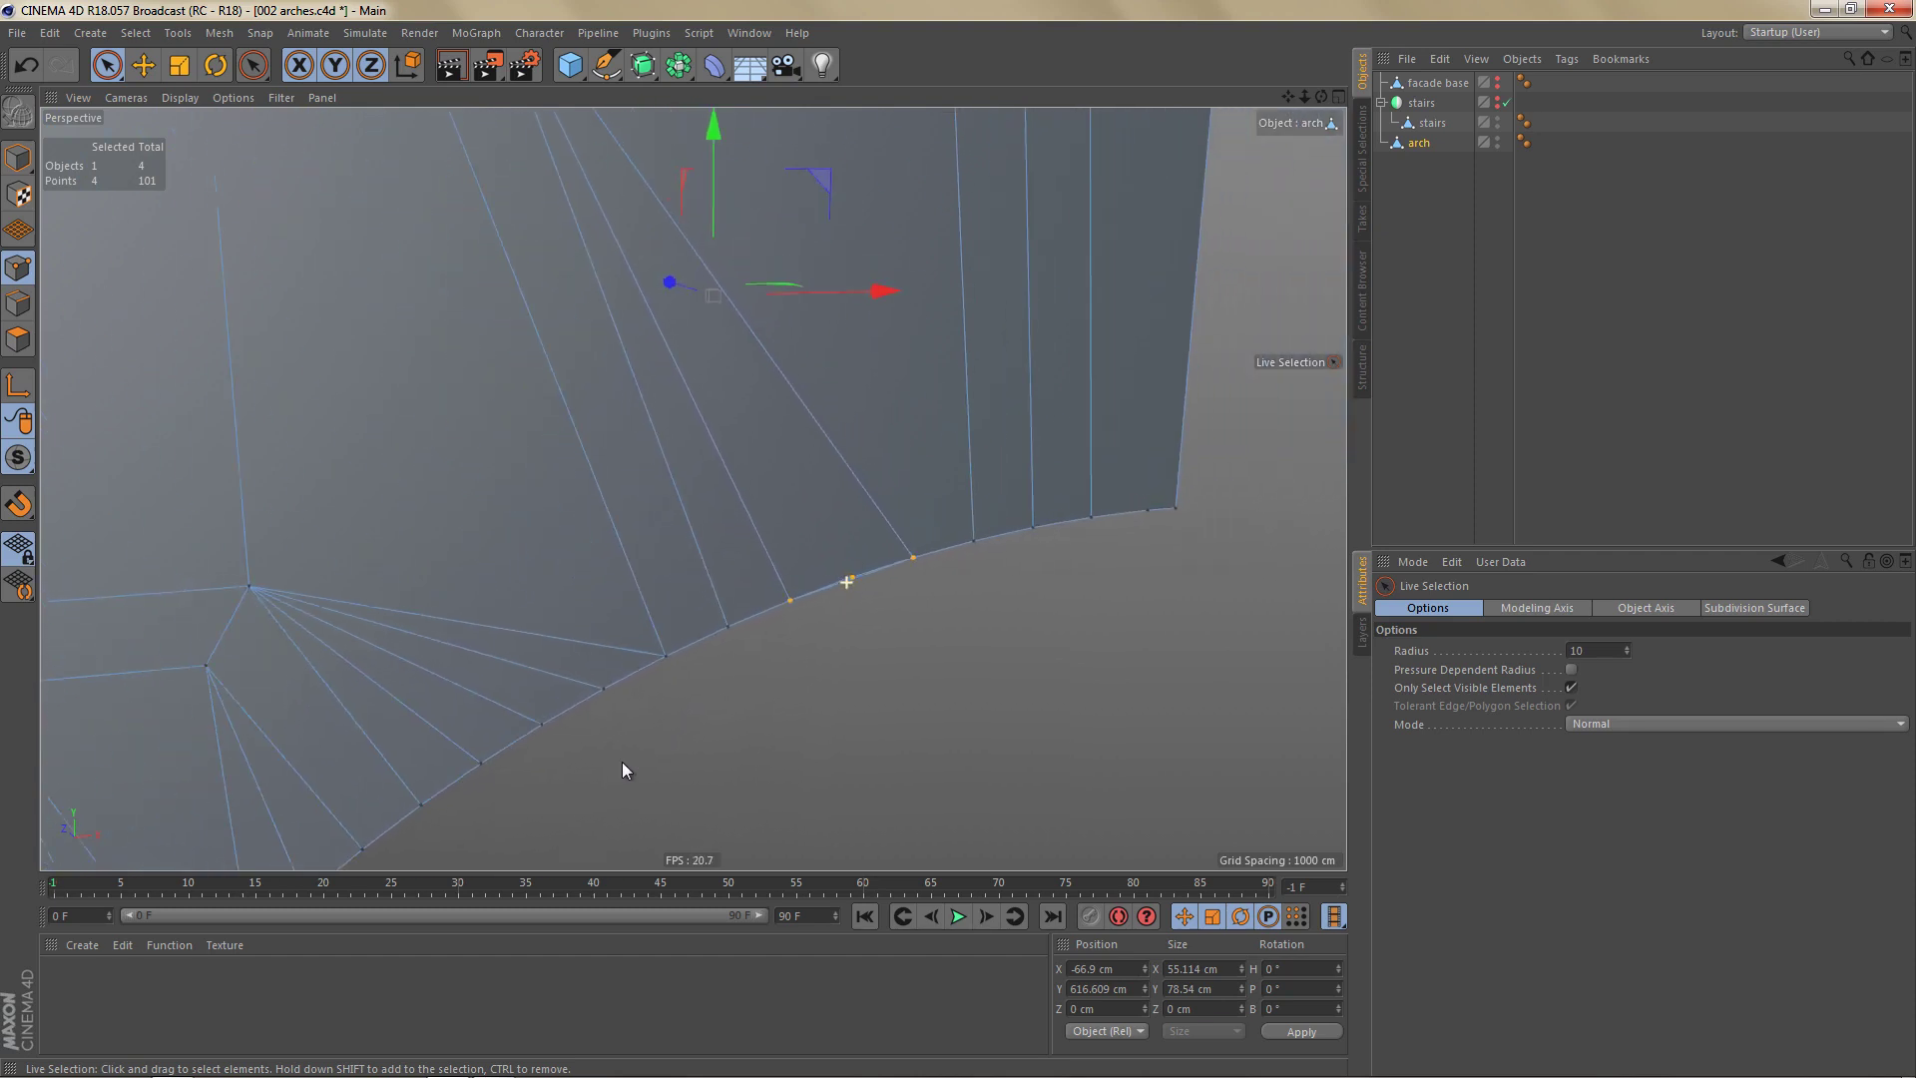
key(ctrl+z)
alt+right_drag(912, 672, 865, 700)
alt+middle_drag(879, 616, 934, 715)
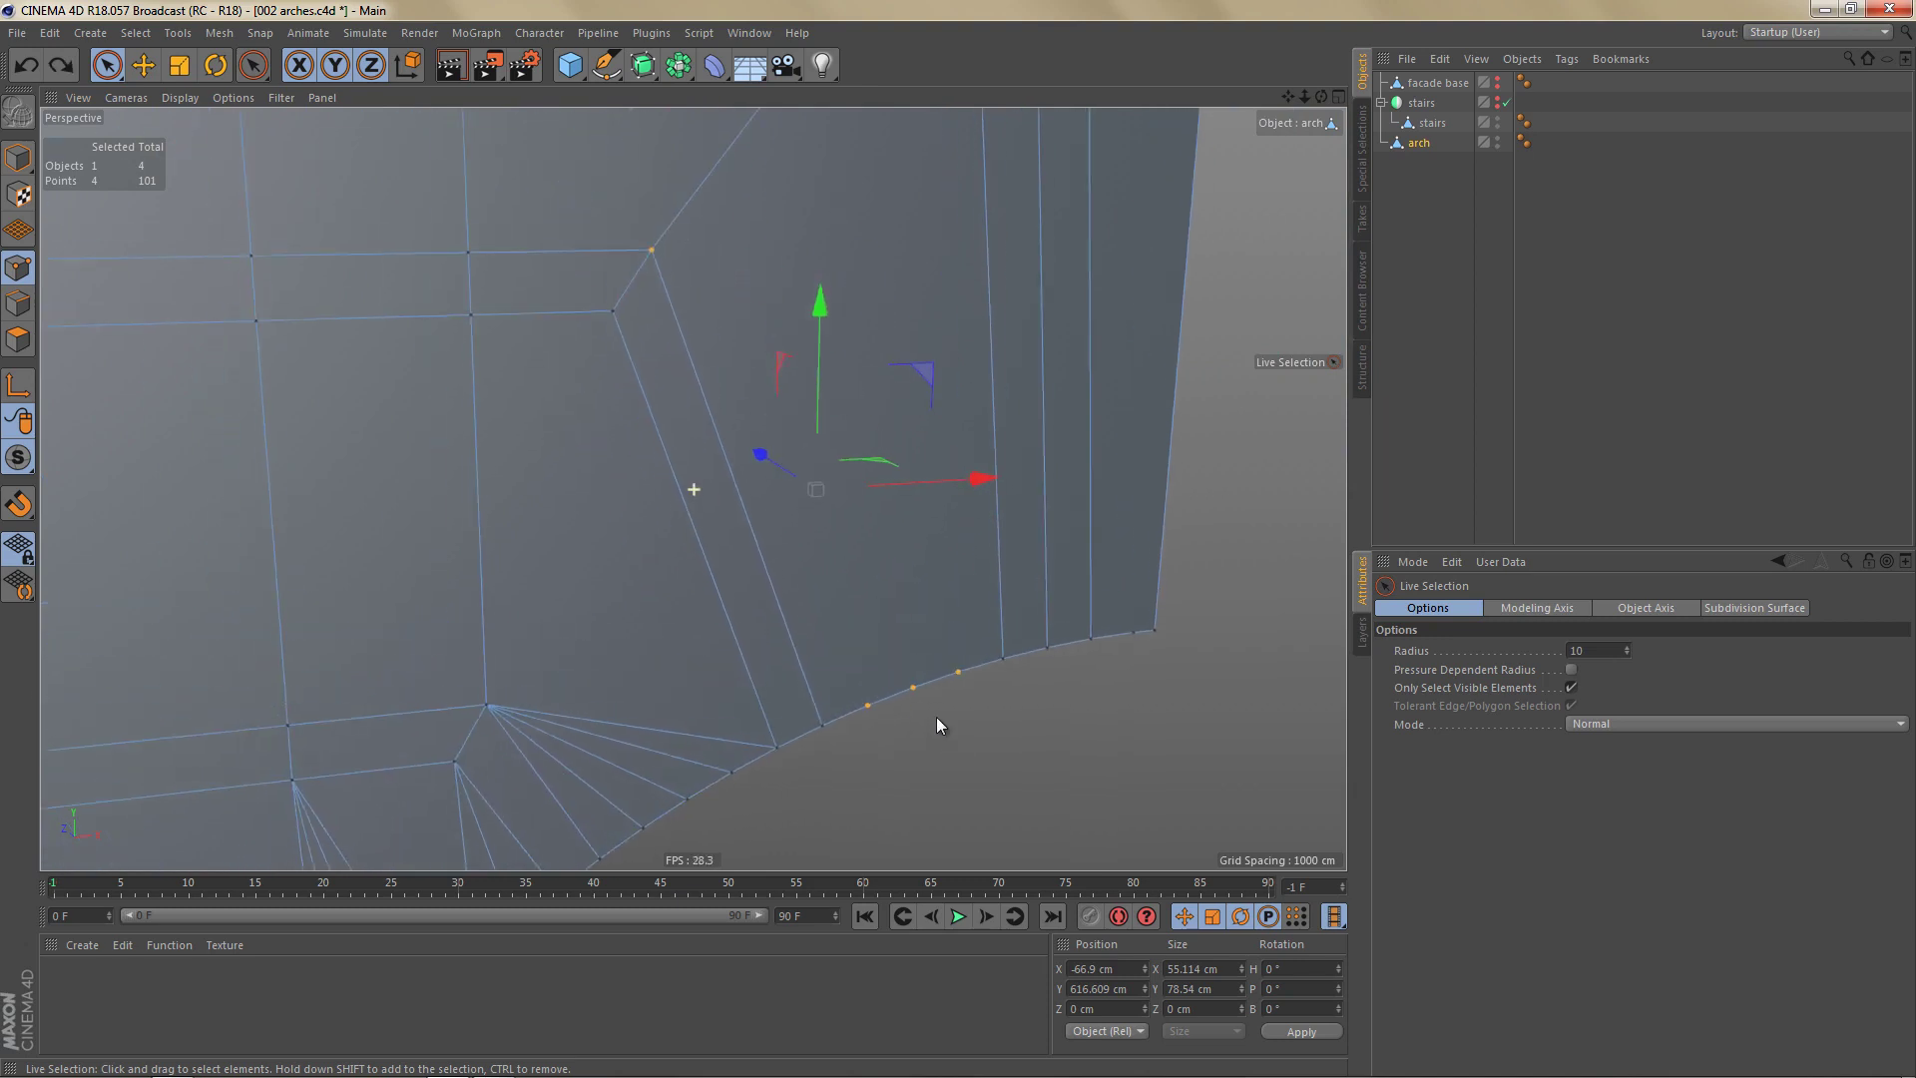
alt+right_drag(926, 708, 919, 707)
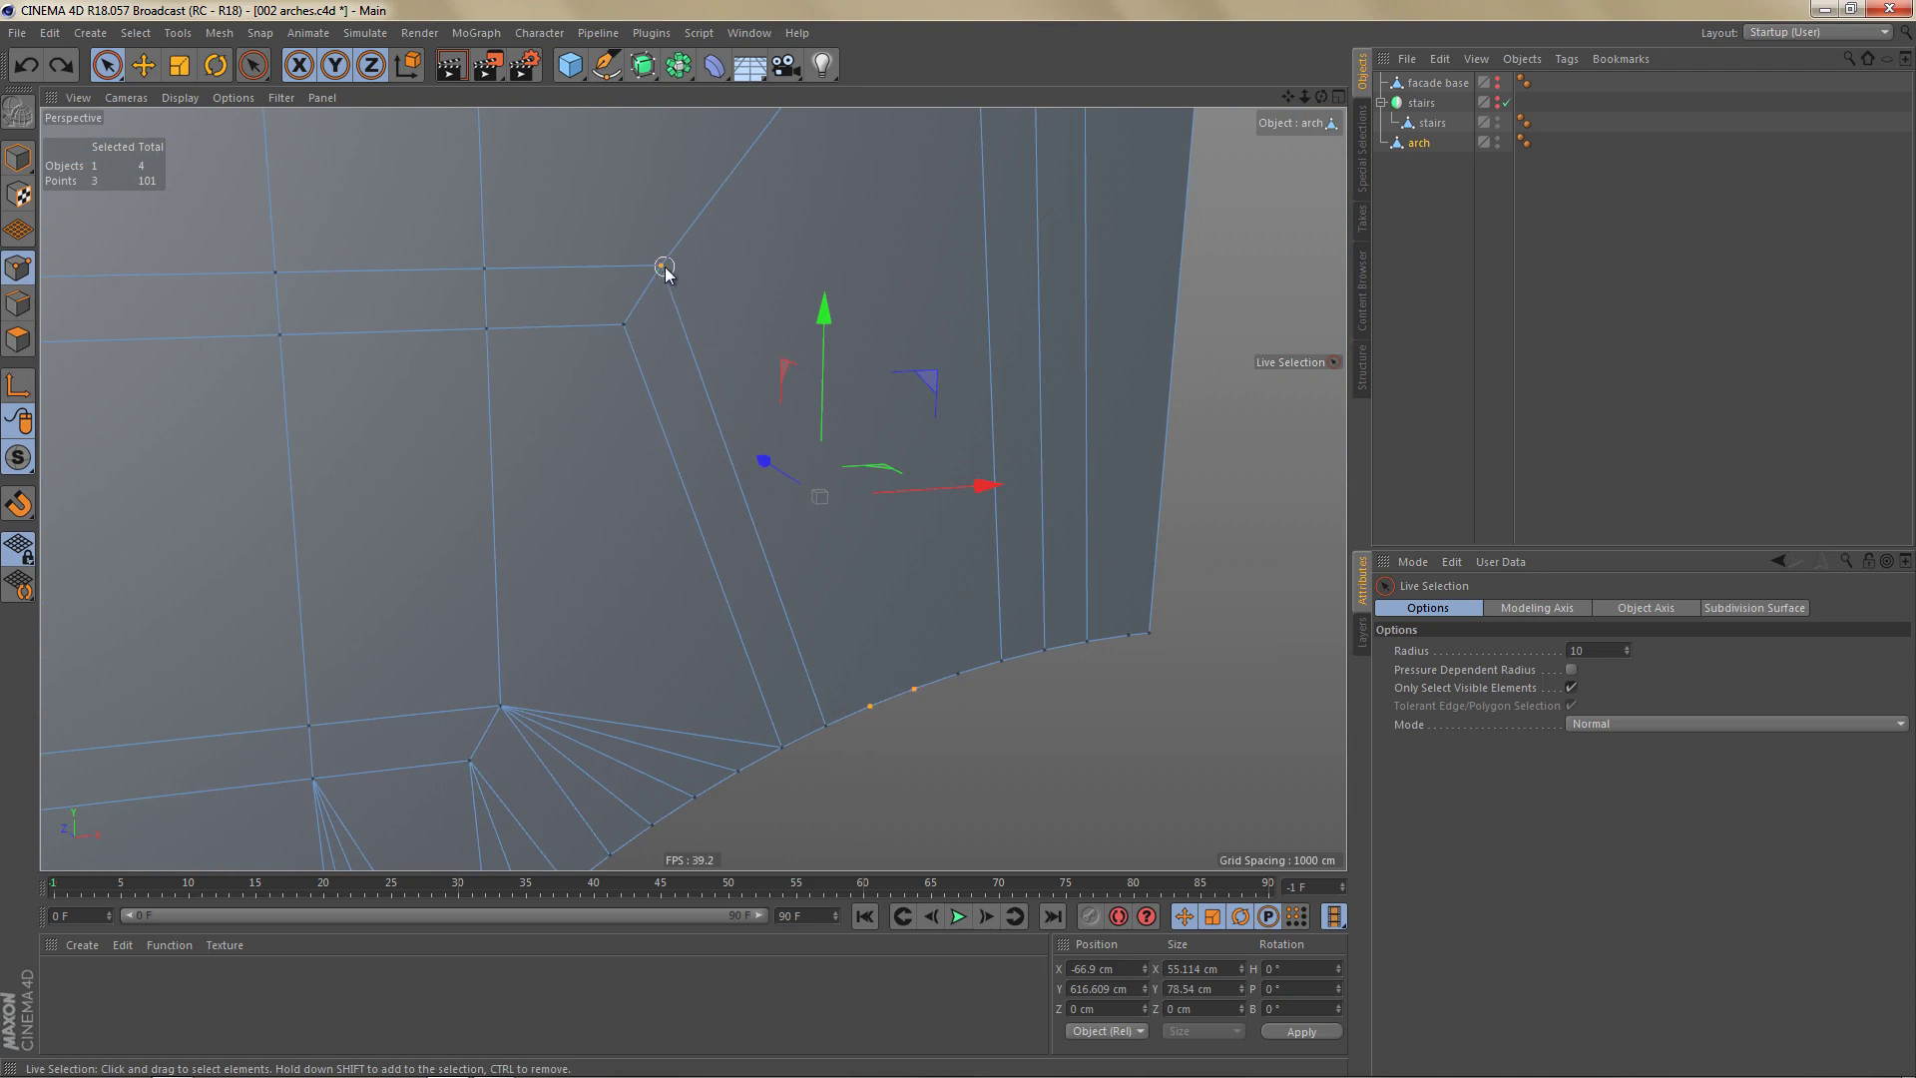
key(m)
key(m)
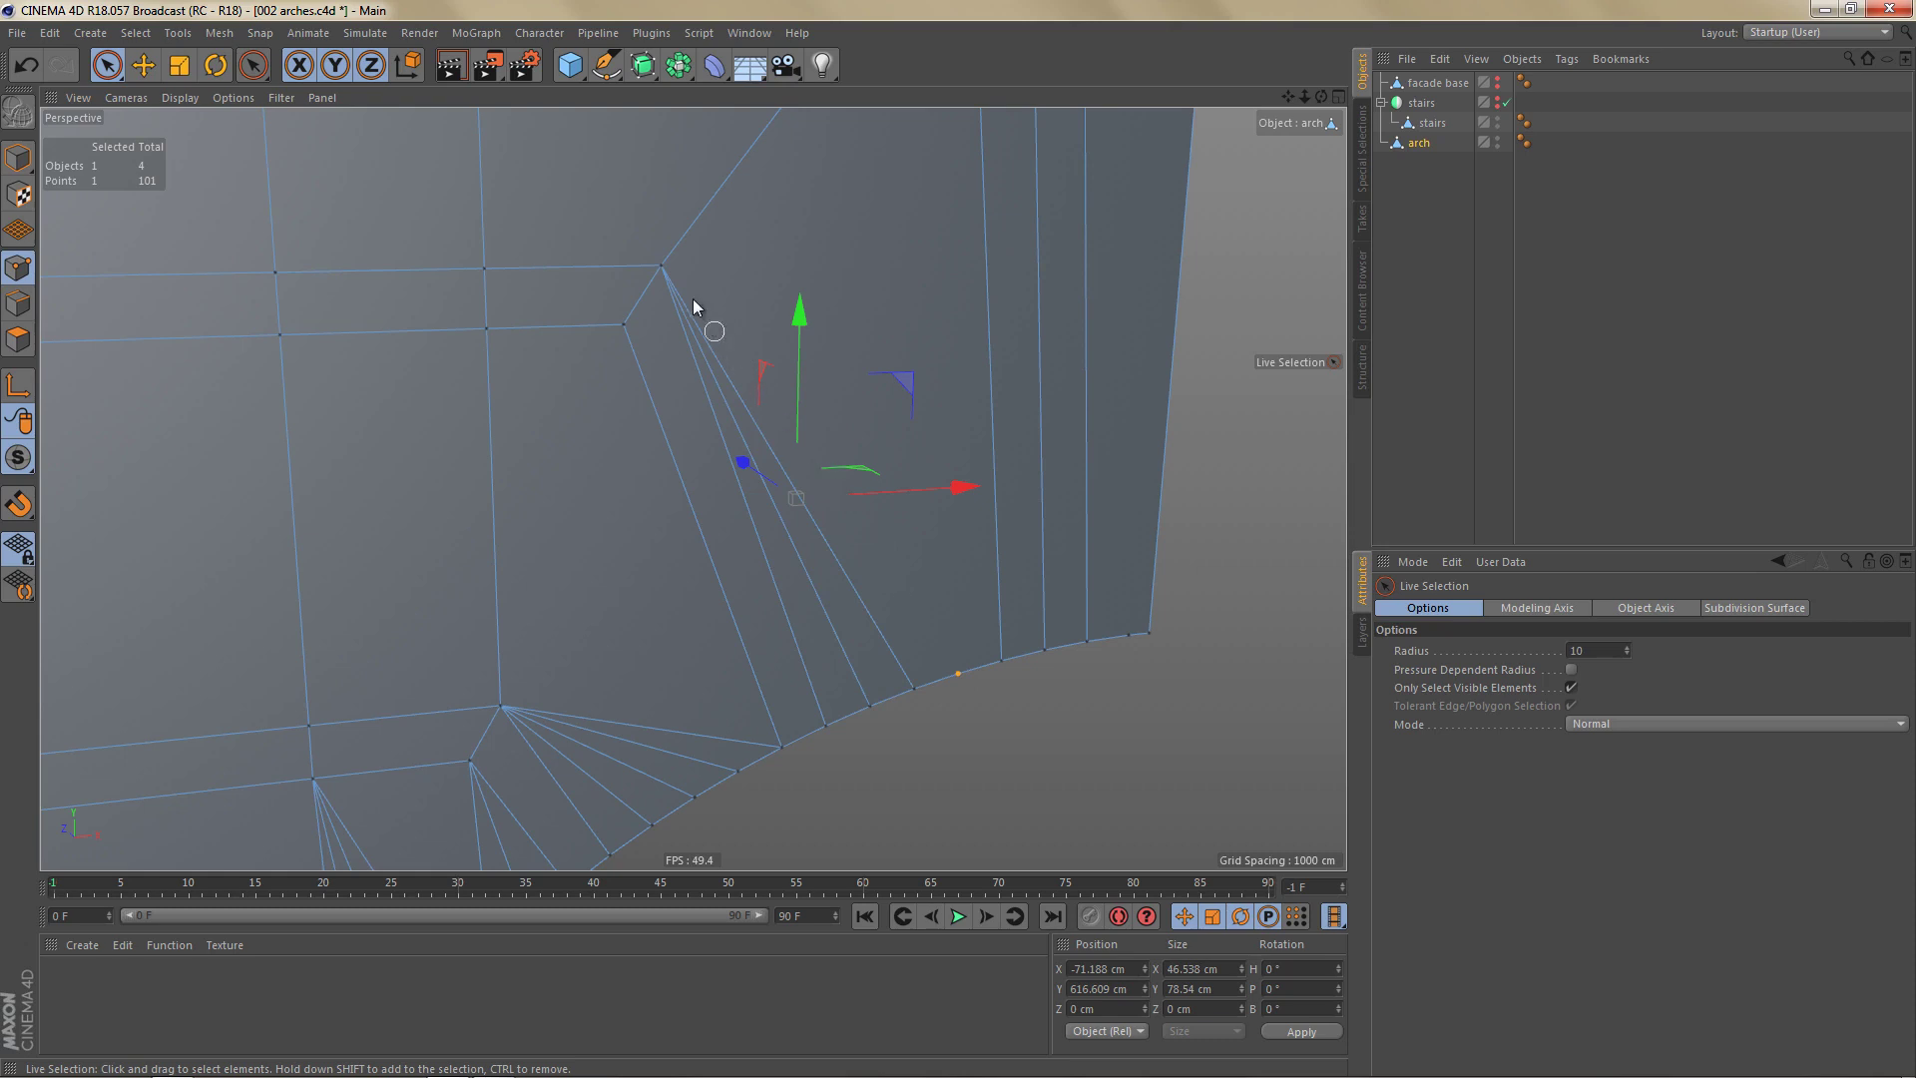
shift+click(661, 268)
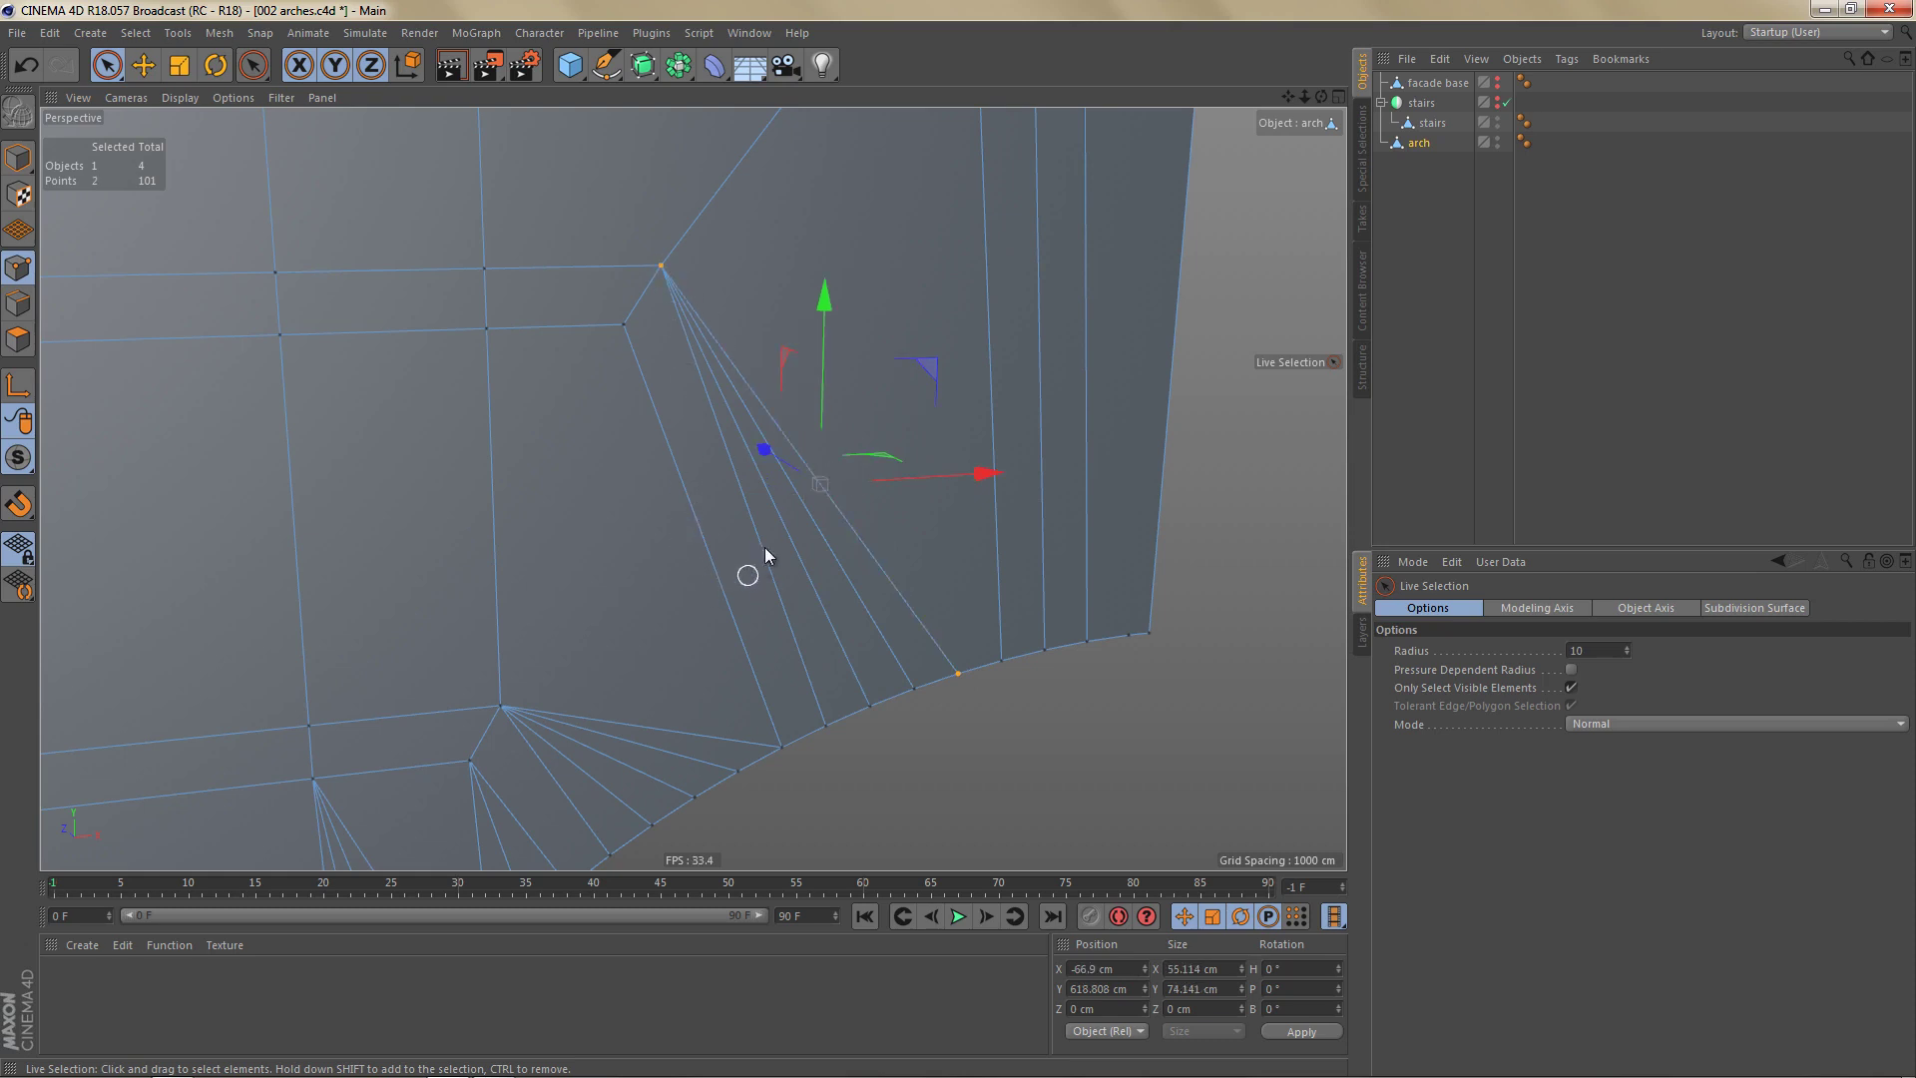
In the front view, use Line Cut to add a vertical cut from the arch-curve point beside the centre edge past the mesh's upper edge.
alt+right_drag(765, 548, 739, 600)
alt+middle_drag(884, 573, 783, 645)
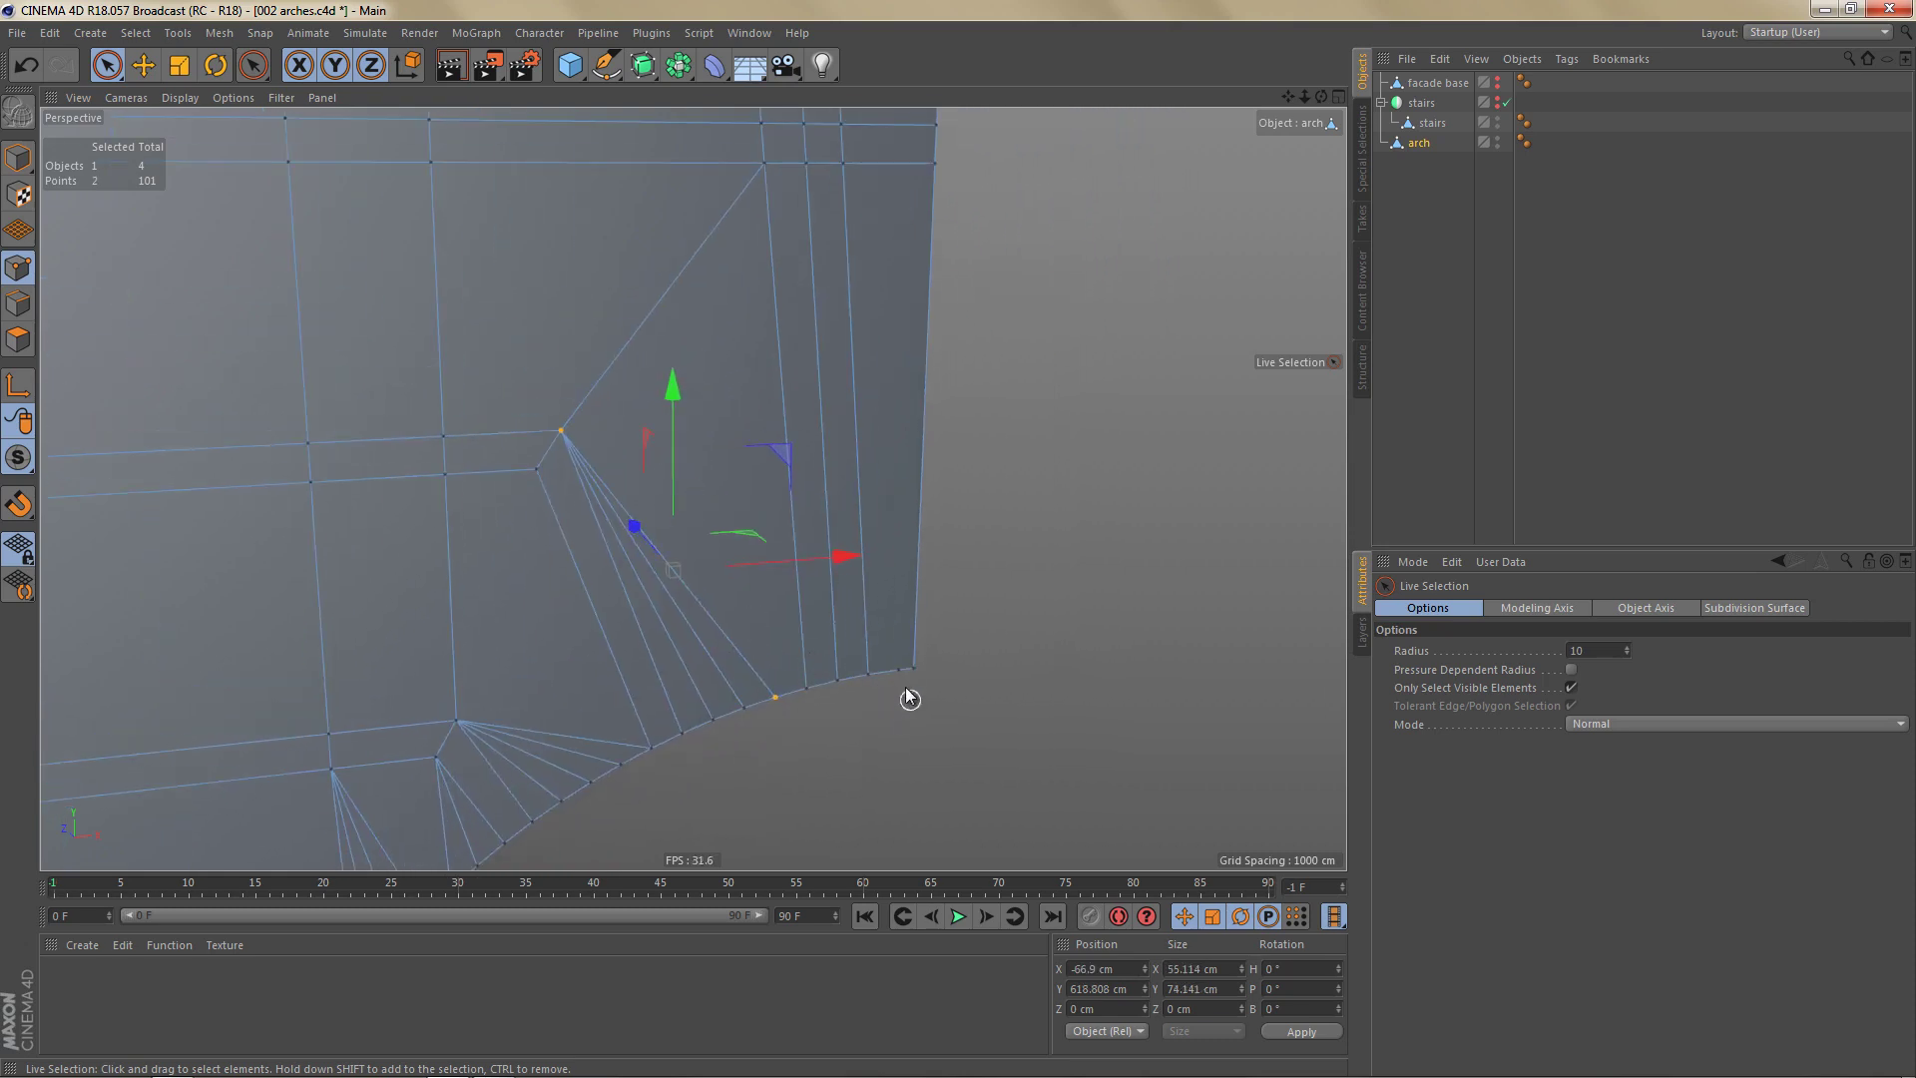
alt+right_drag(892, 685, 846, 731)
middle_drag(943, 674, 870, 677)
middle_click(958, 704)
middle_click(1028, 734)
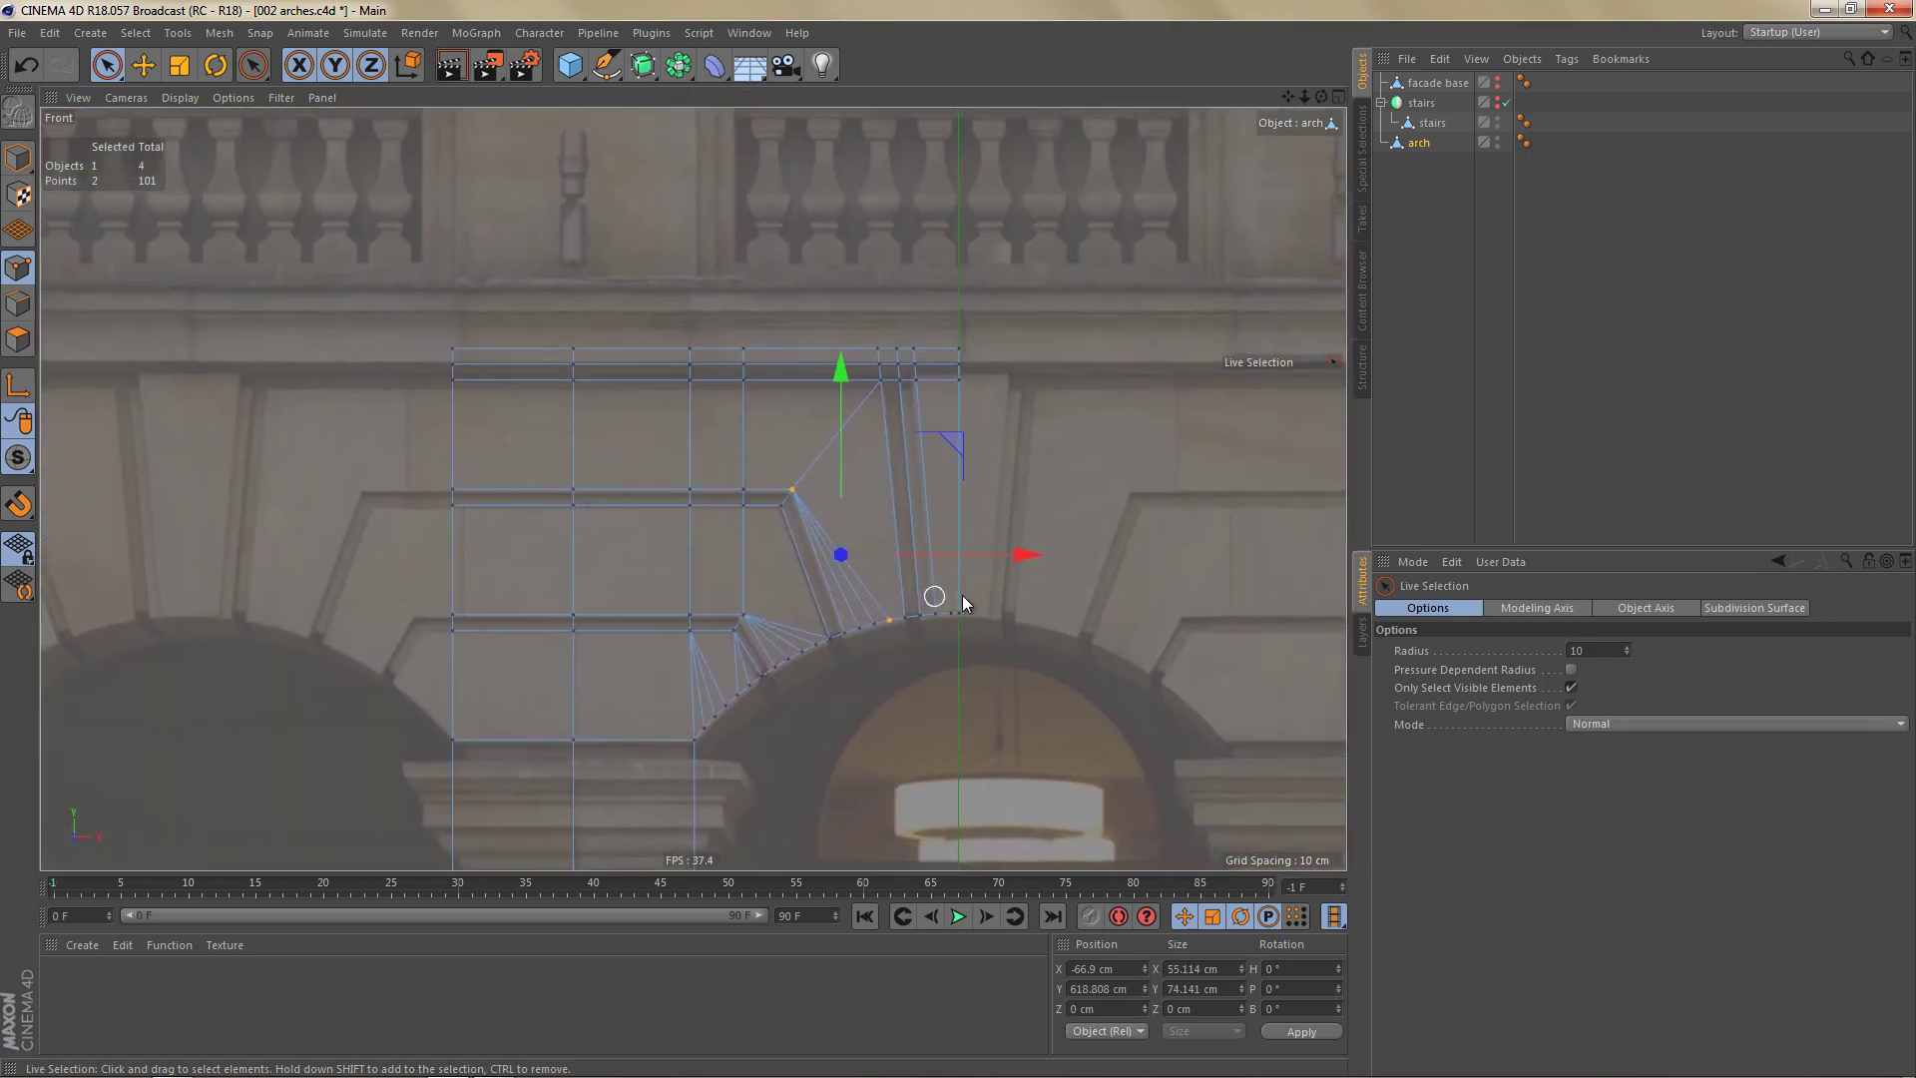
scroll(962, 595, up, 4)
key(k)
key(k)
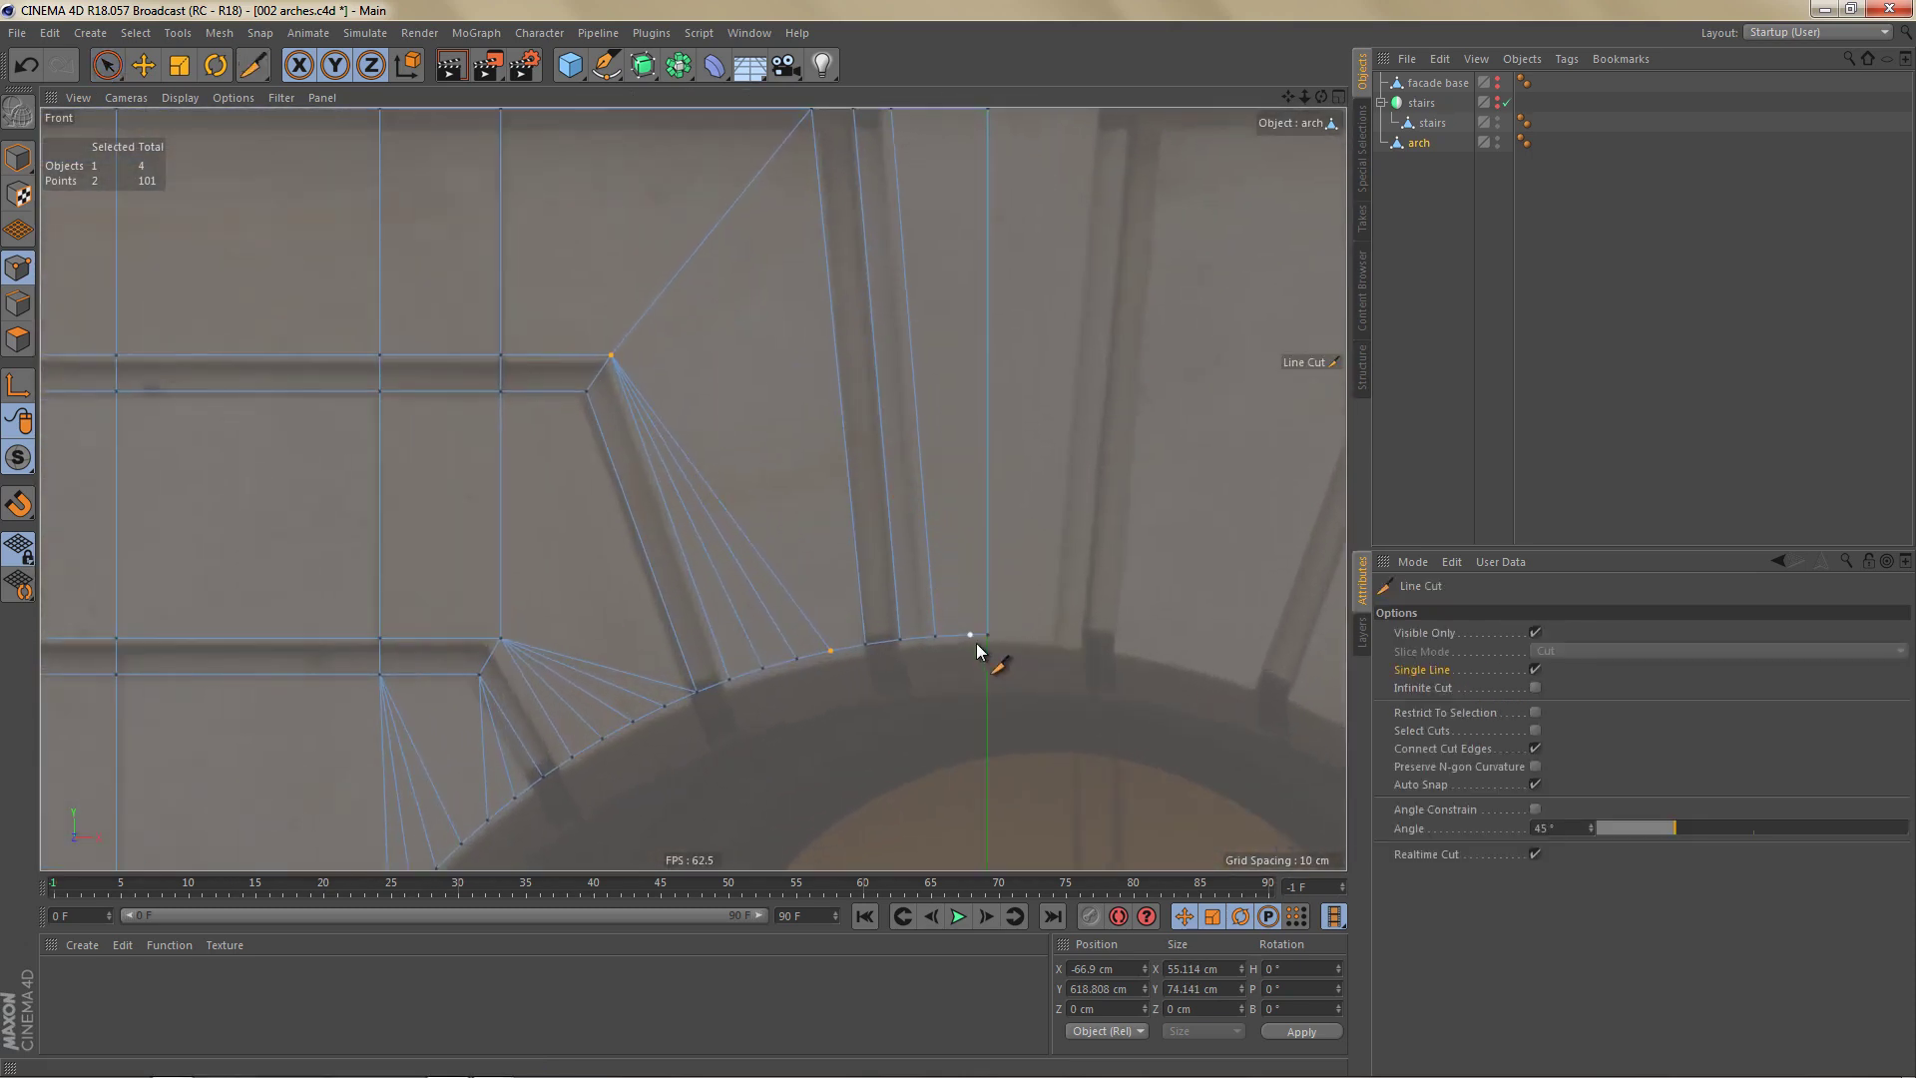
click(981, 639)
alt+middle_drag(1047, 465, 995, 696)
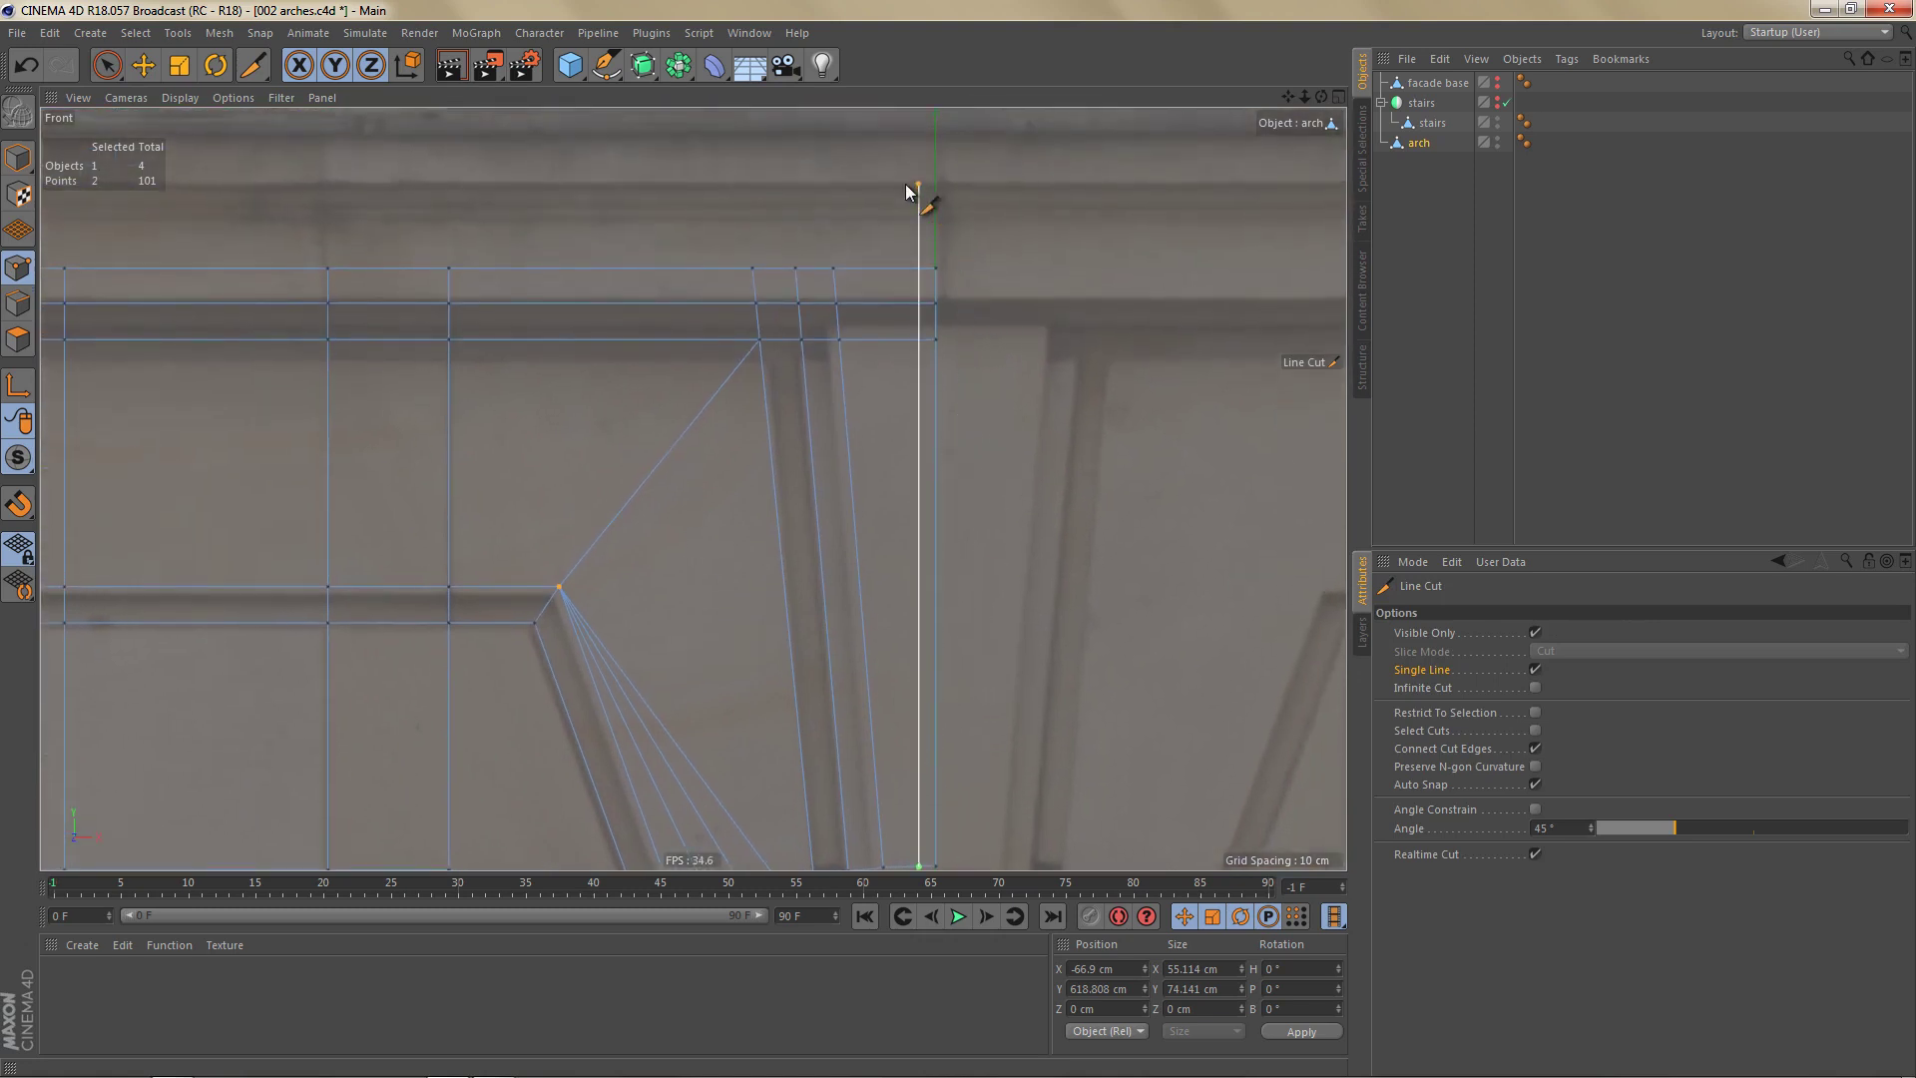
click(909, 186)
key(e)
Return to the perspective view, clear the point selection, inspect the whole arch mesh and switch to polygon mode.
scroll(963, 461, down, 3)
middle_click(960, 457)
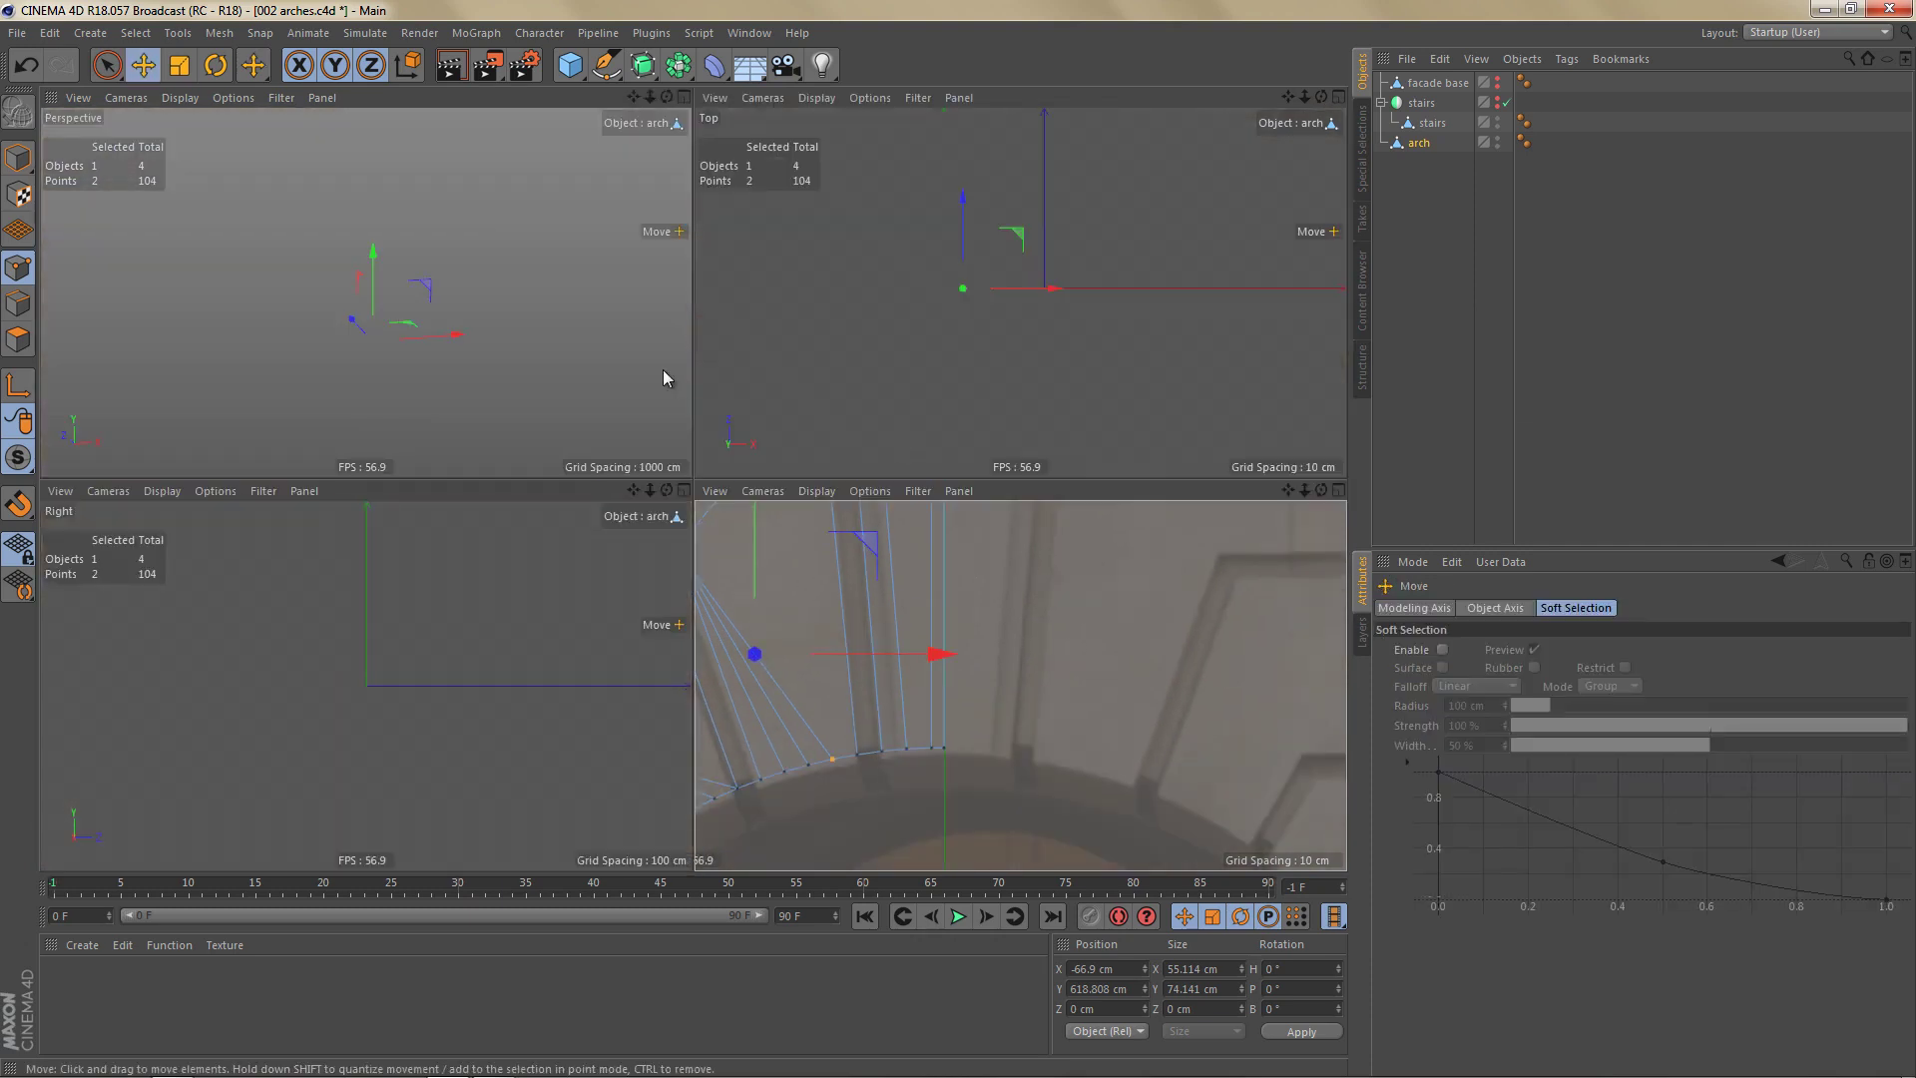
middle_click(494, 289)
alt+right_drag(701, 403, 660, 461)
alt+middle_drag(693, 492, 739, 446)
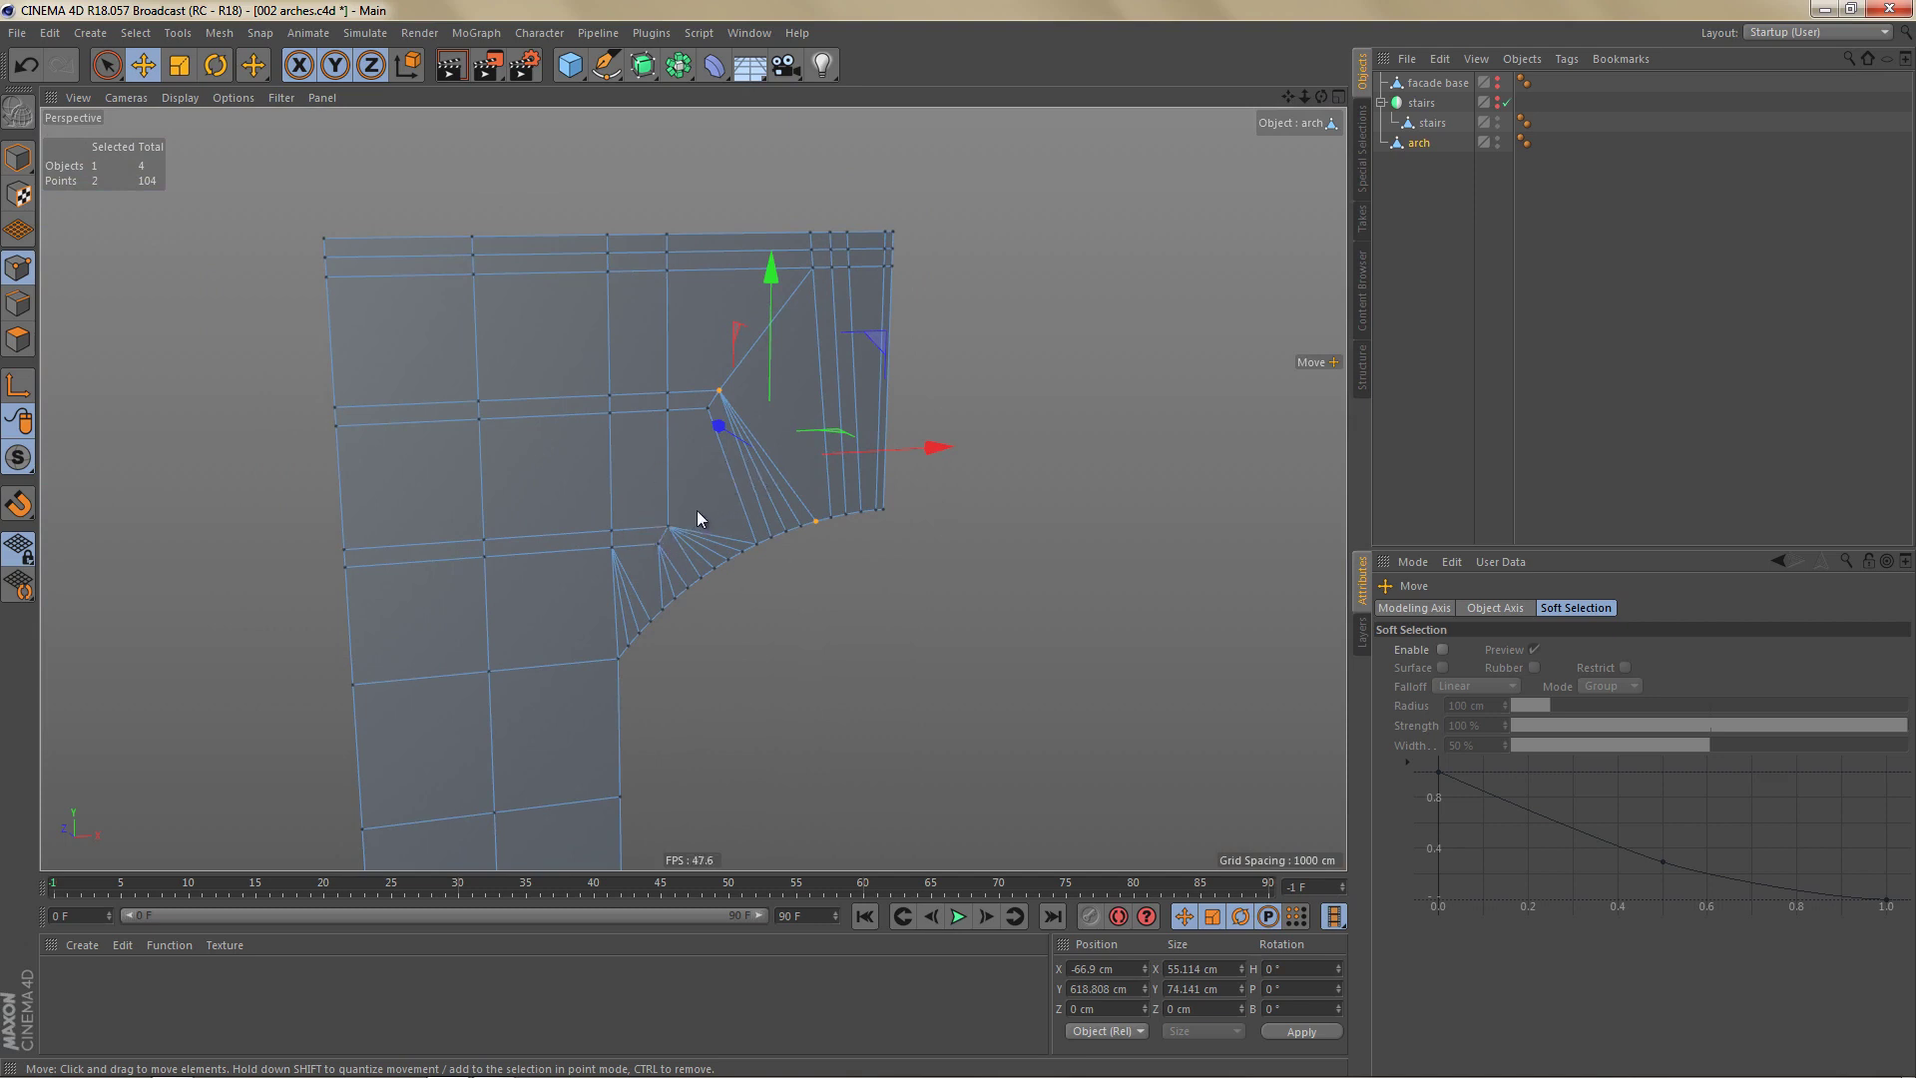
alt+middle_drag(753, 476, 787, 415)
click(815, 524)
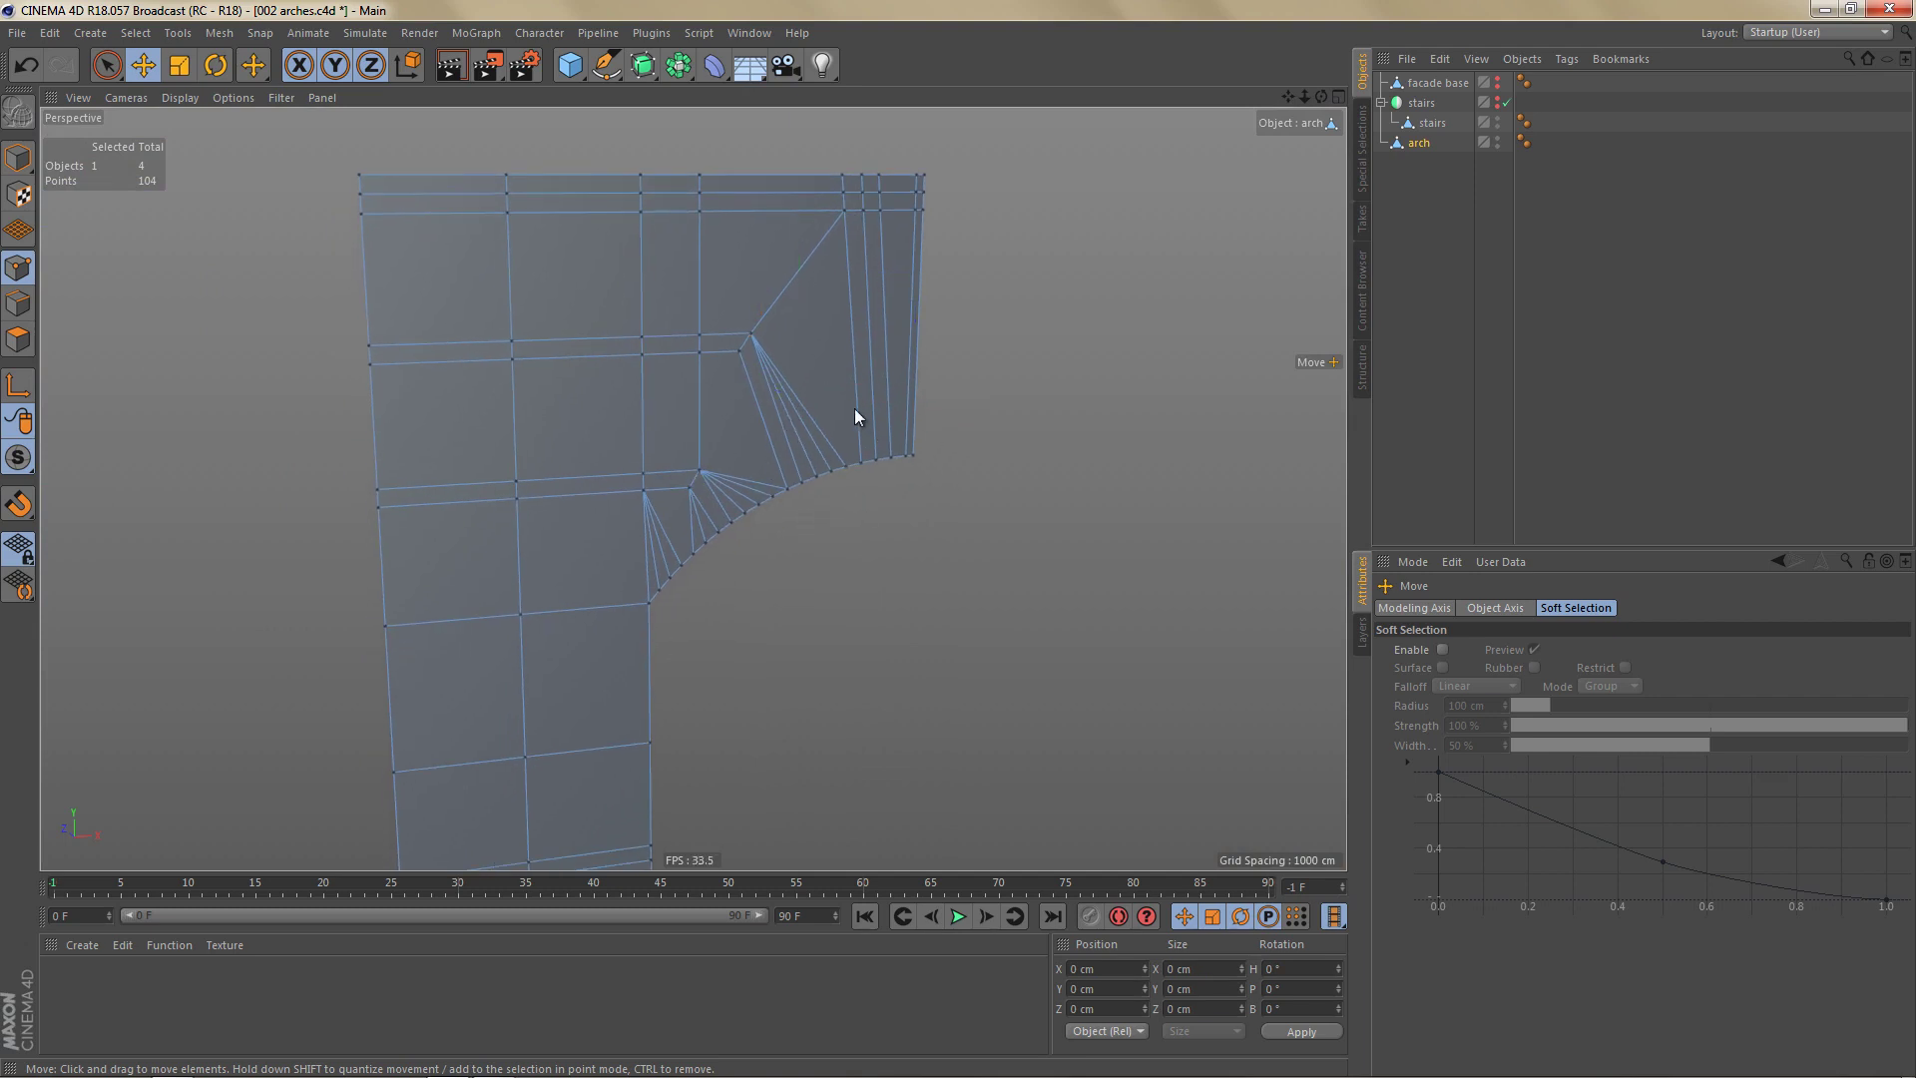
scroll(854, 417, down, 5)
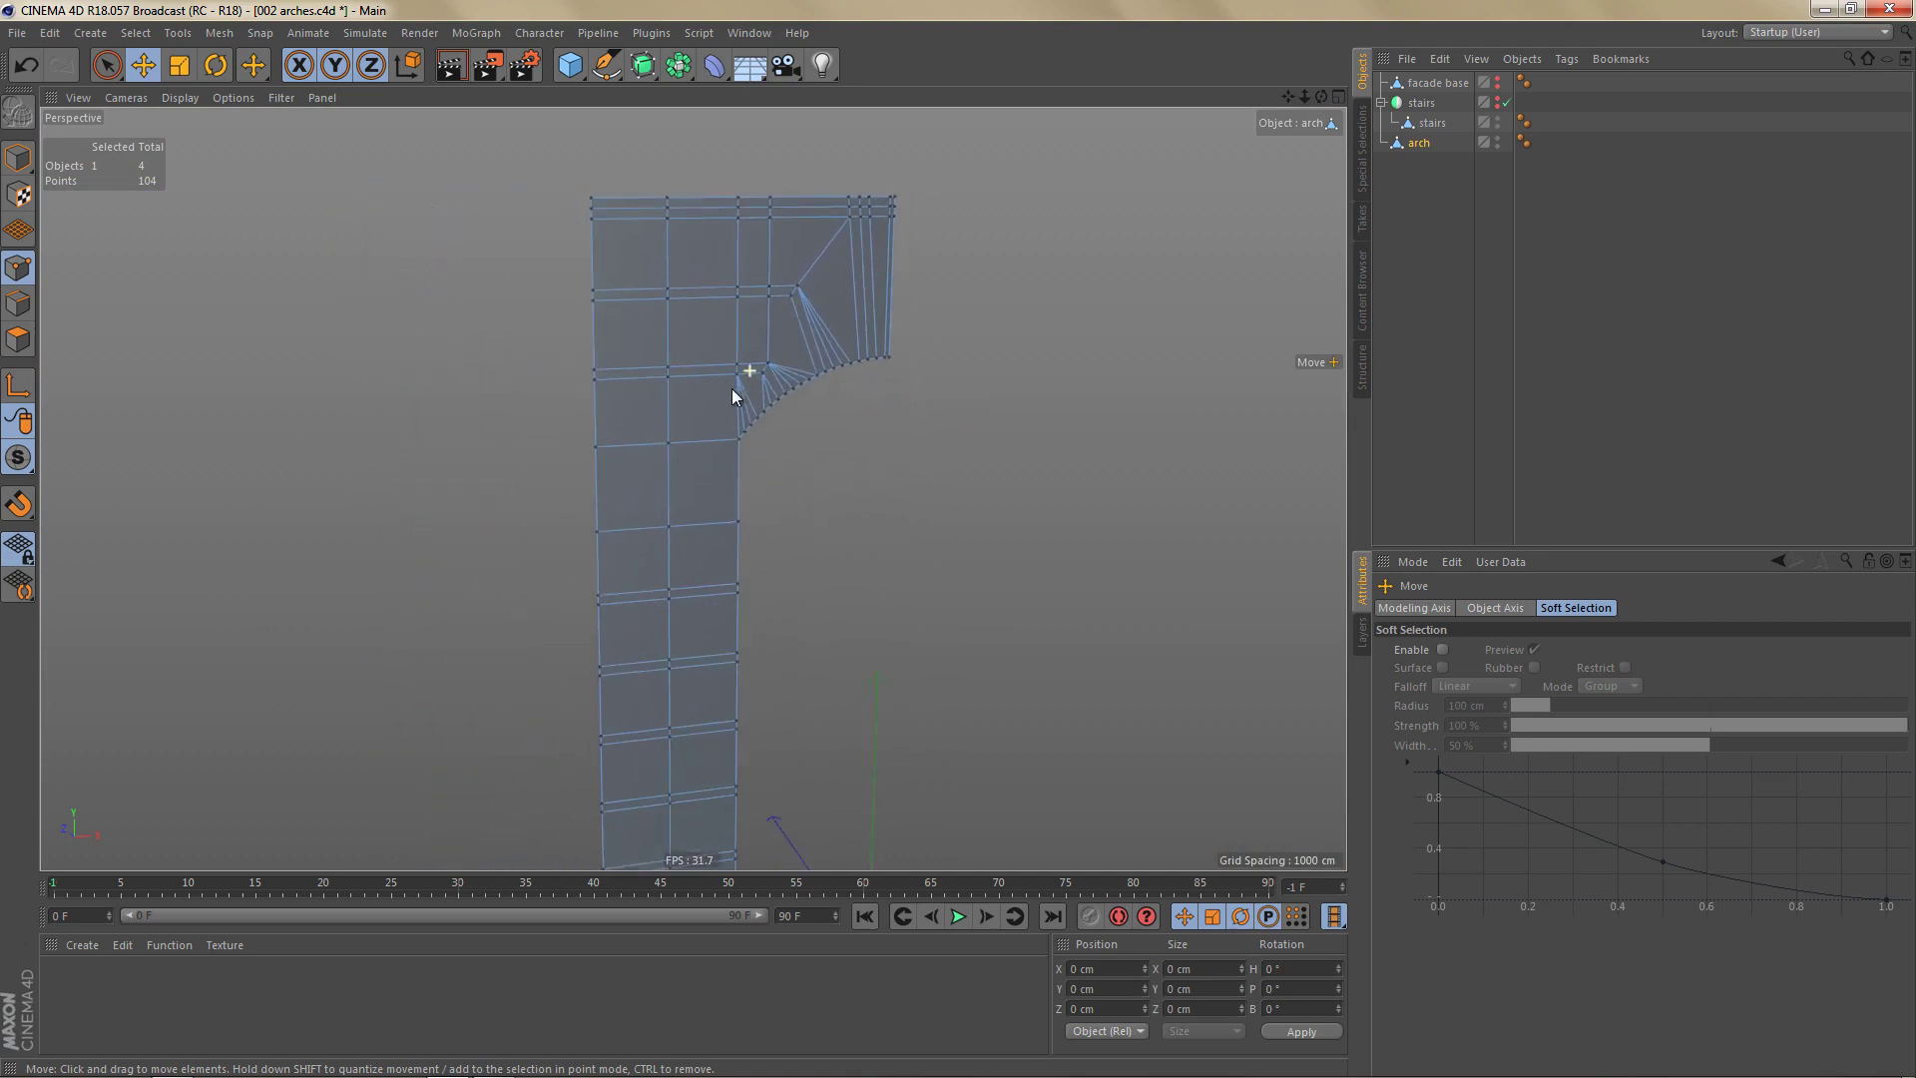
scroll(732, 396, down, 1)
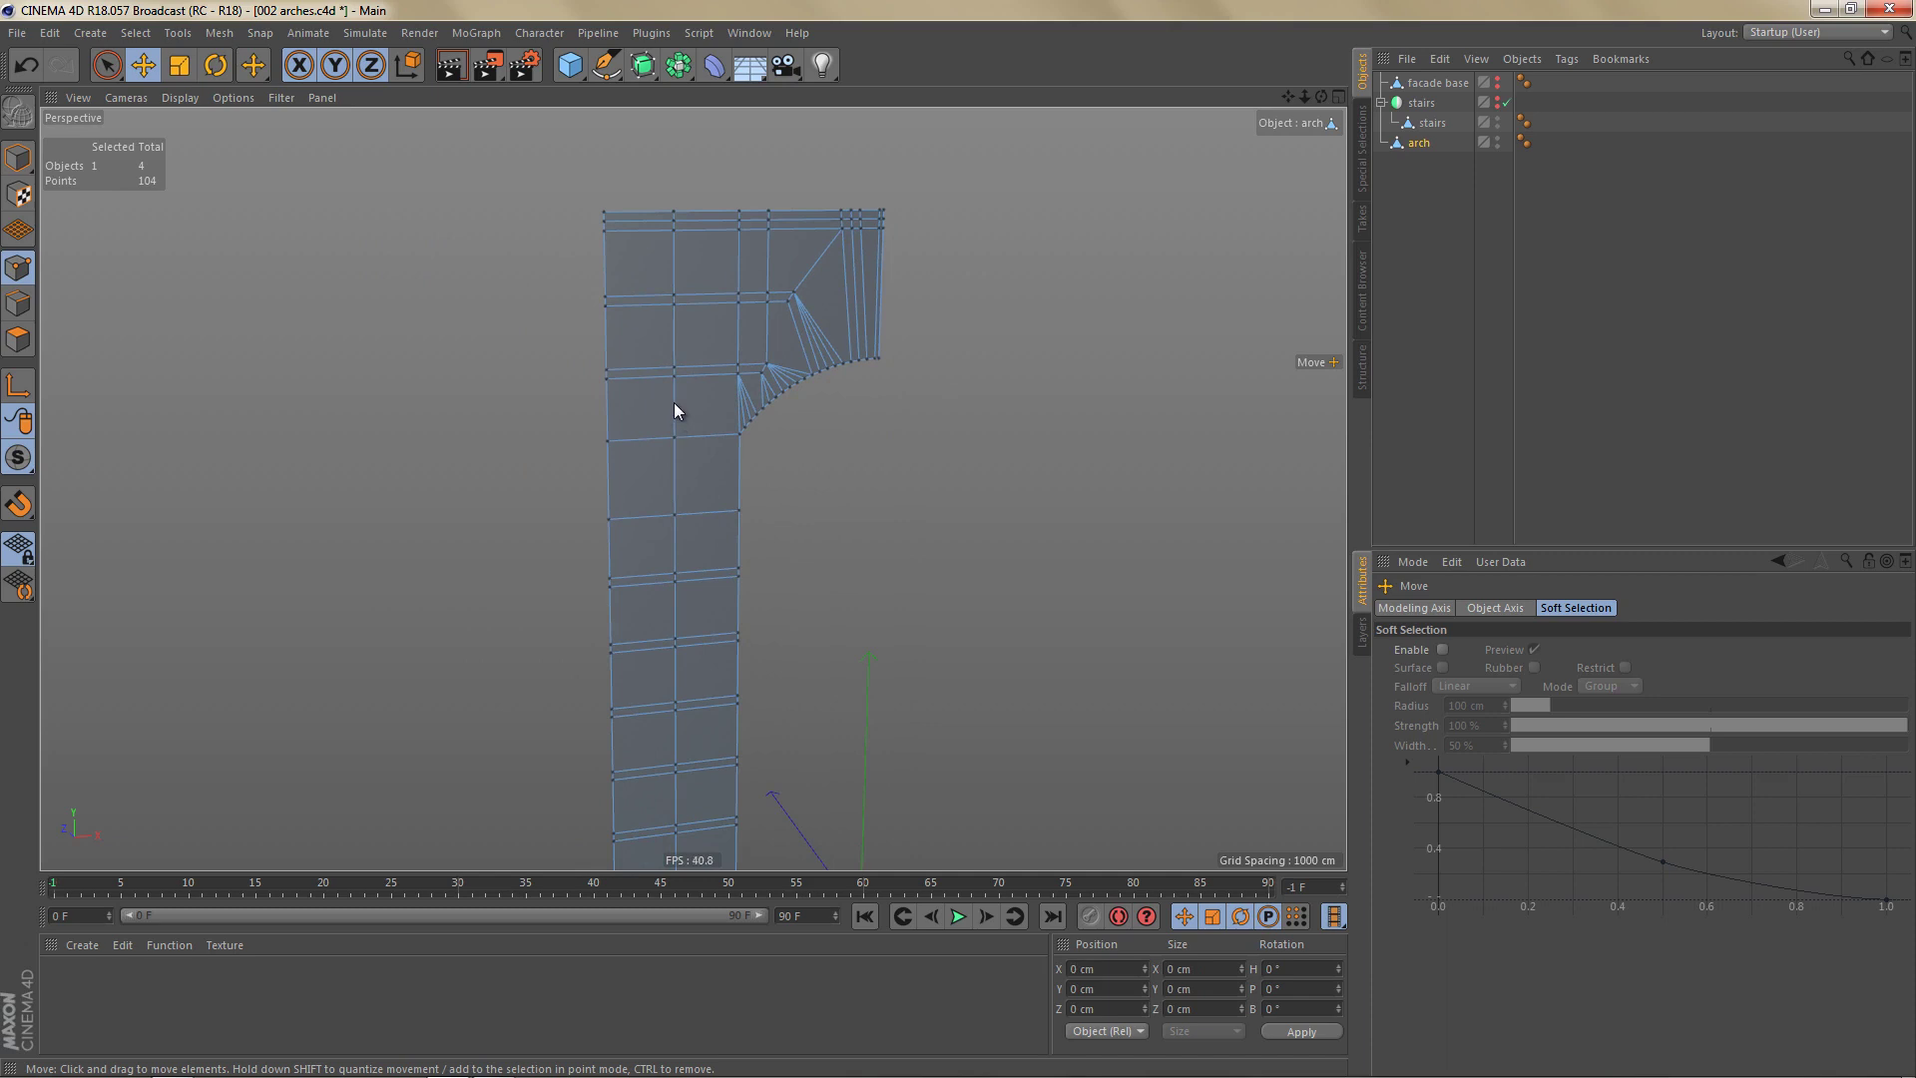
mouse_move(673, 403)
alt+mouse_down()
mouse_move(707, 409)
mouse_move(683, 433)
mouse_move(687, 415)
alt+mouse_up()
key(Return)
key(Return)
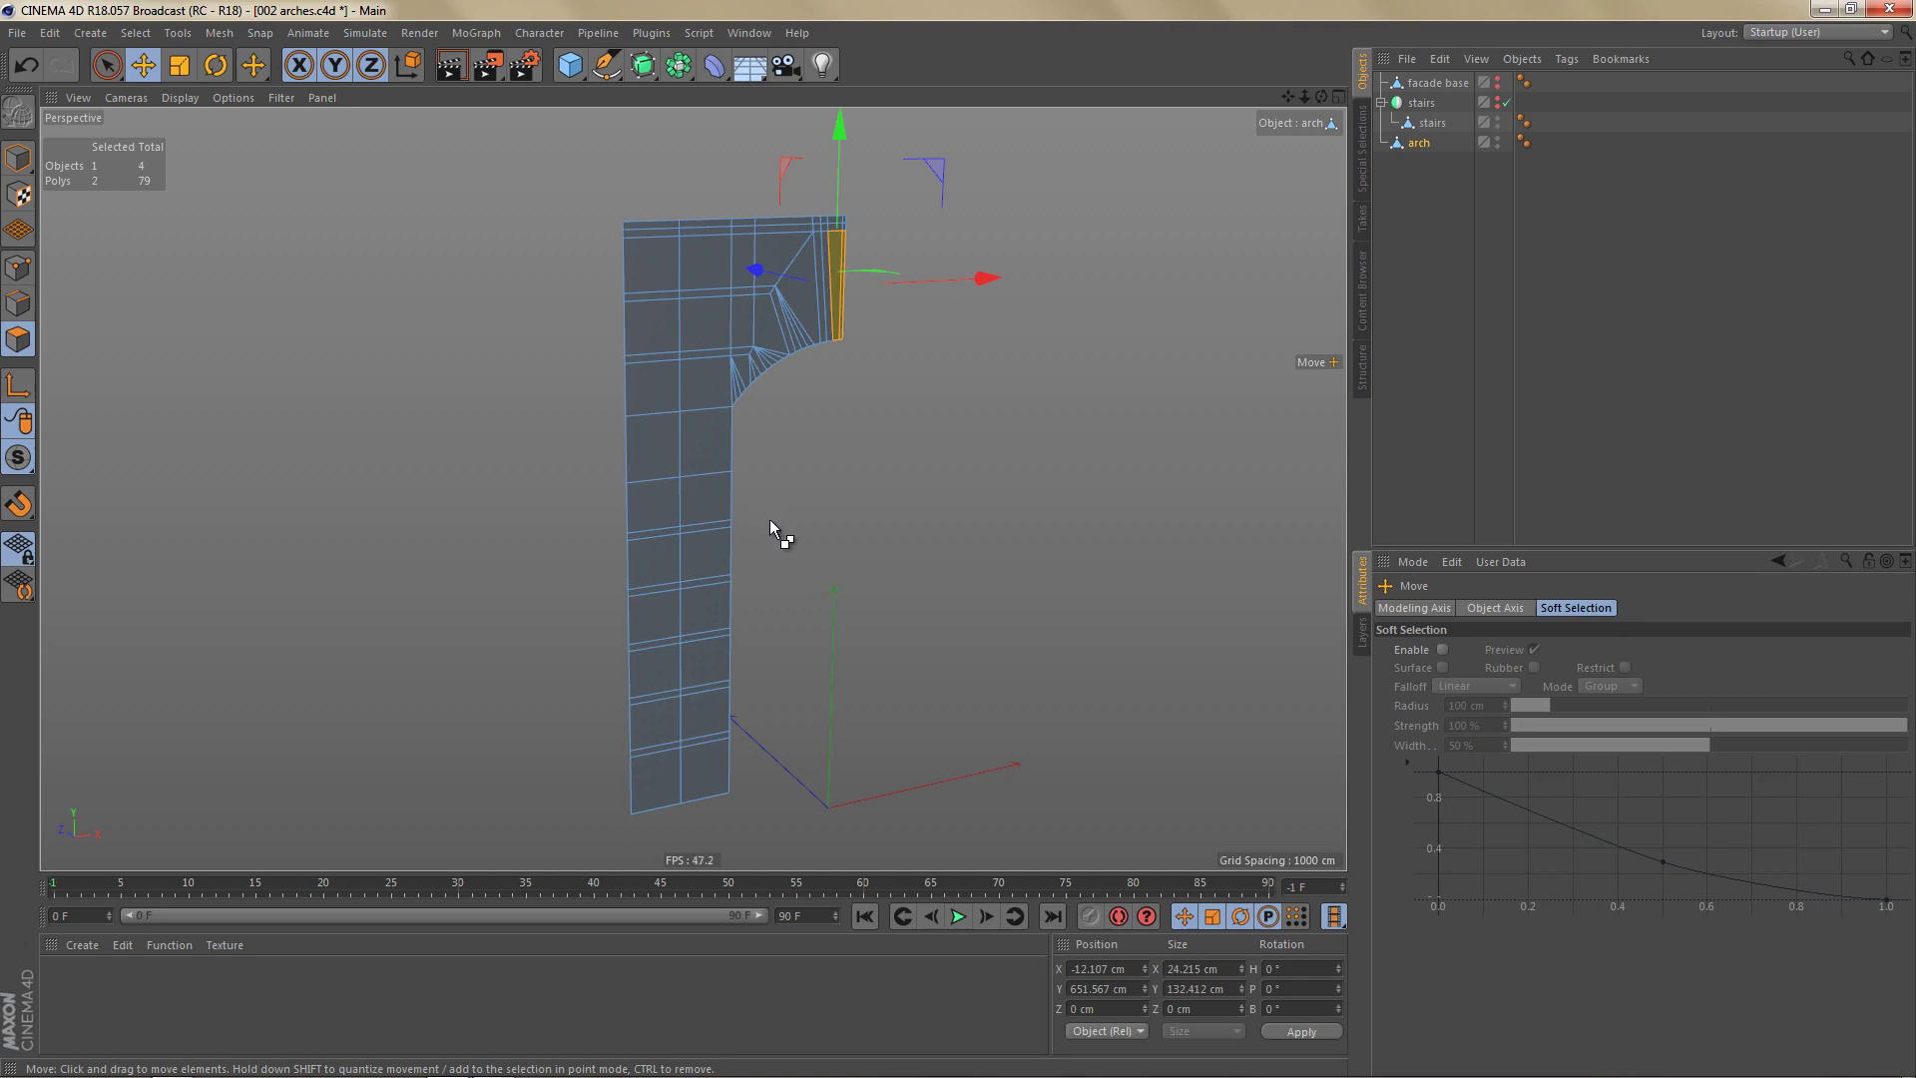
Try to extrude all the arch polygons by -44 cm with Create Caps on, then undo it.
key(ctrl+a)
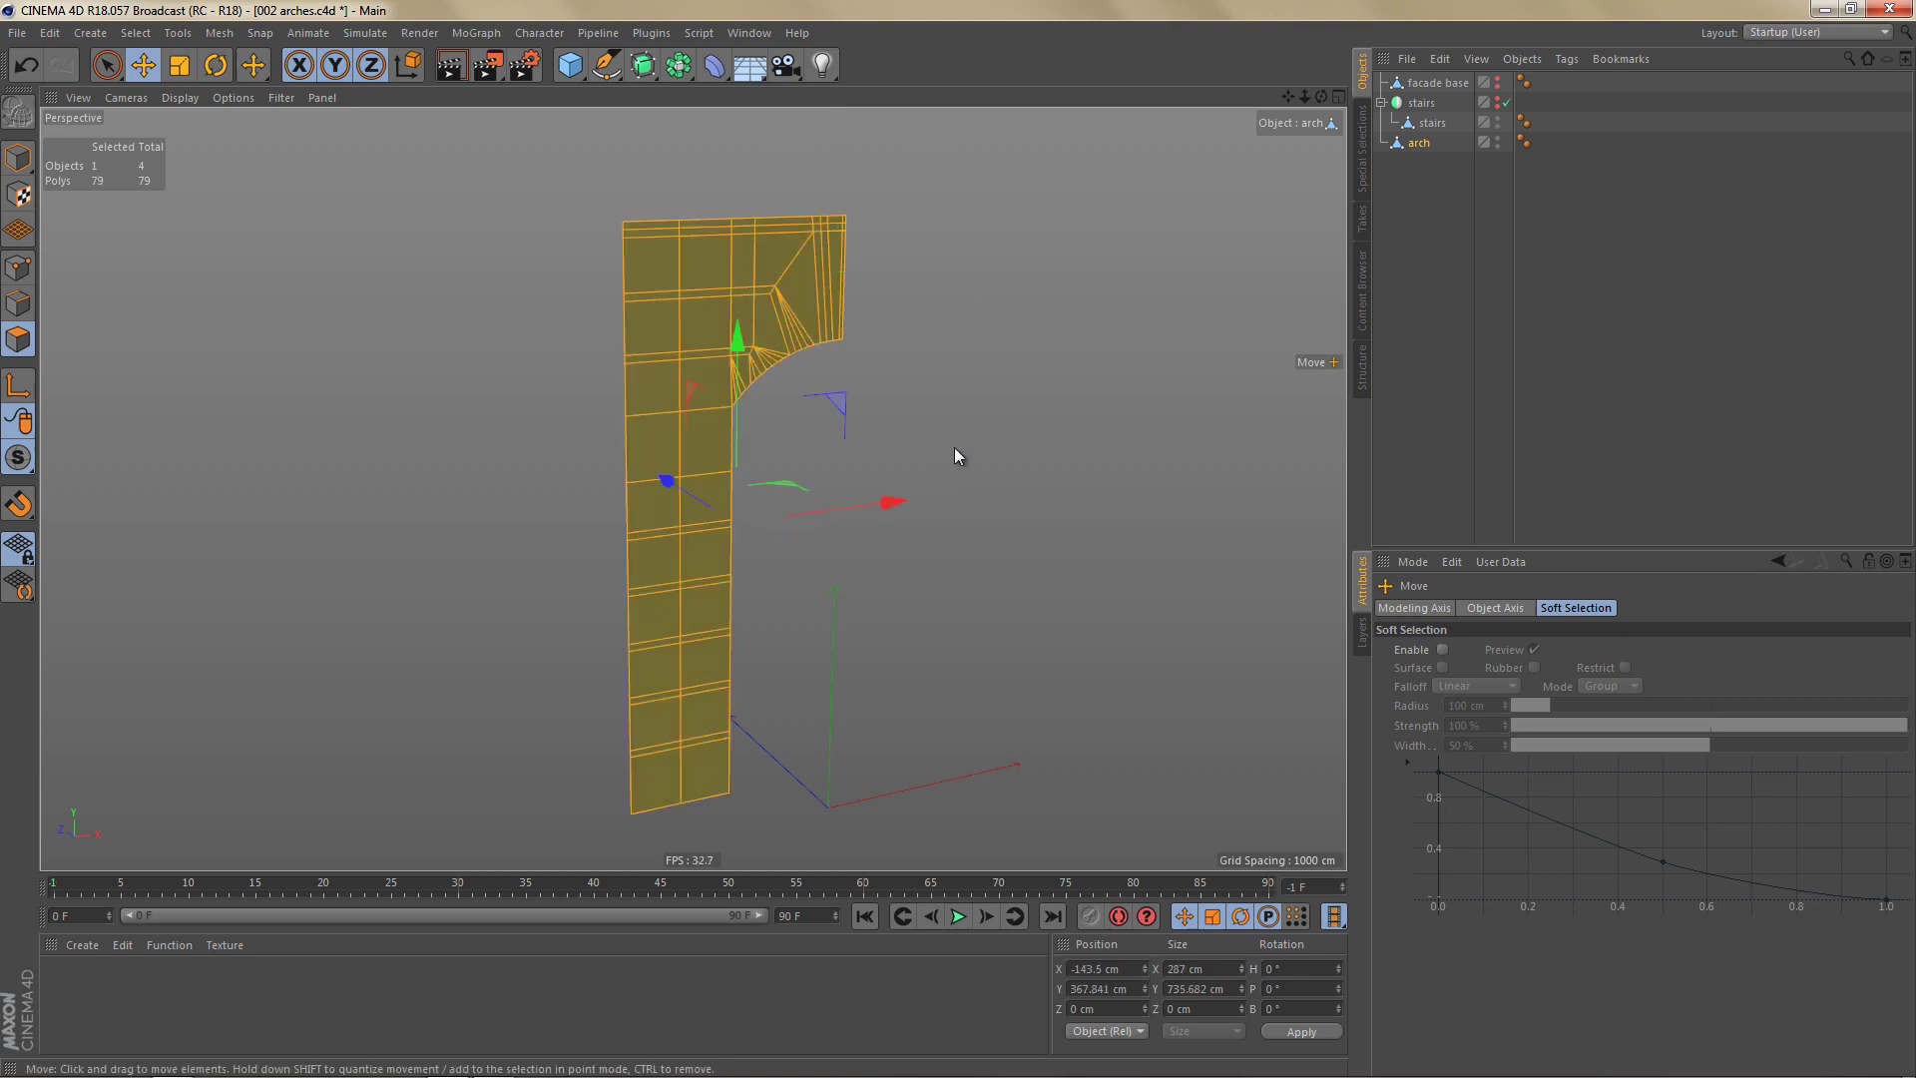
key(d)
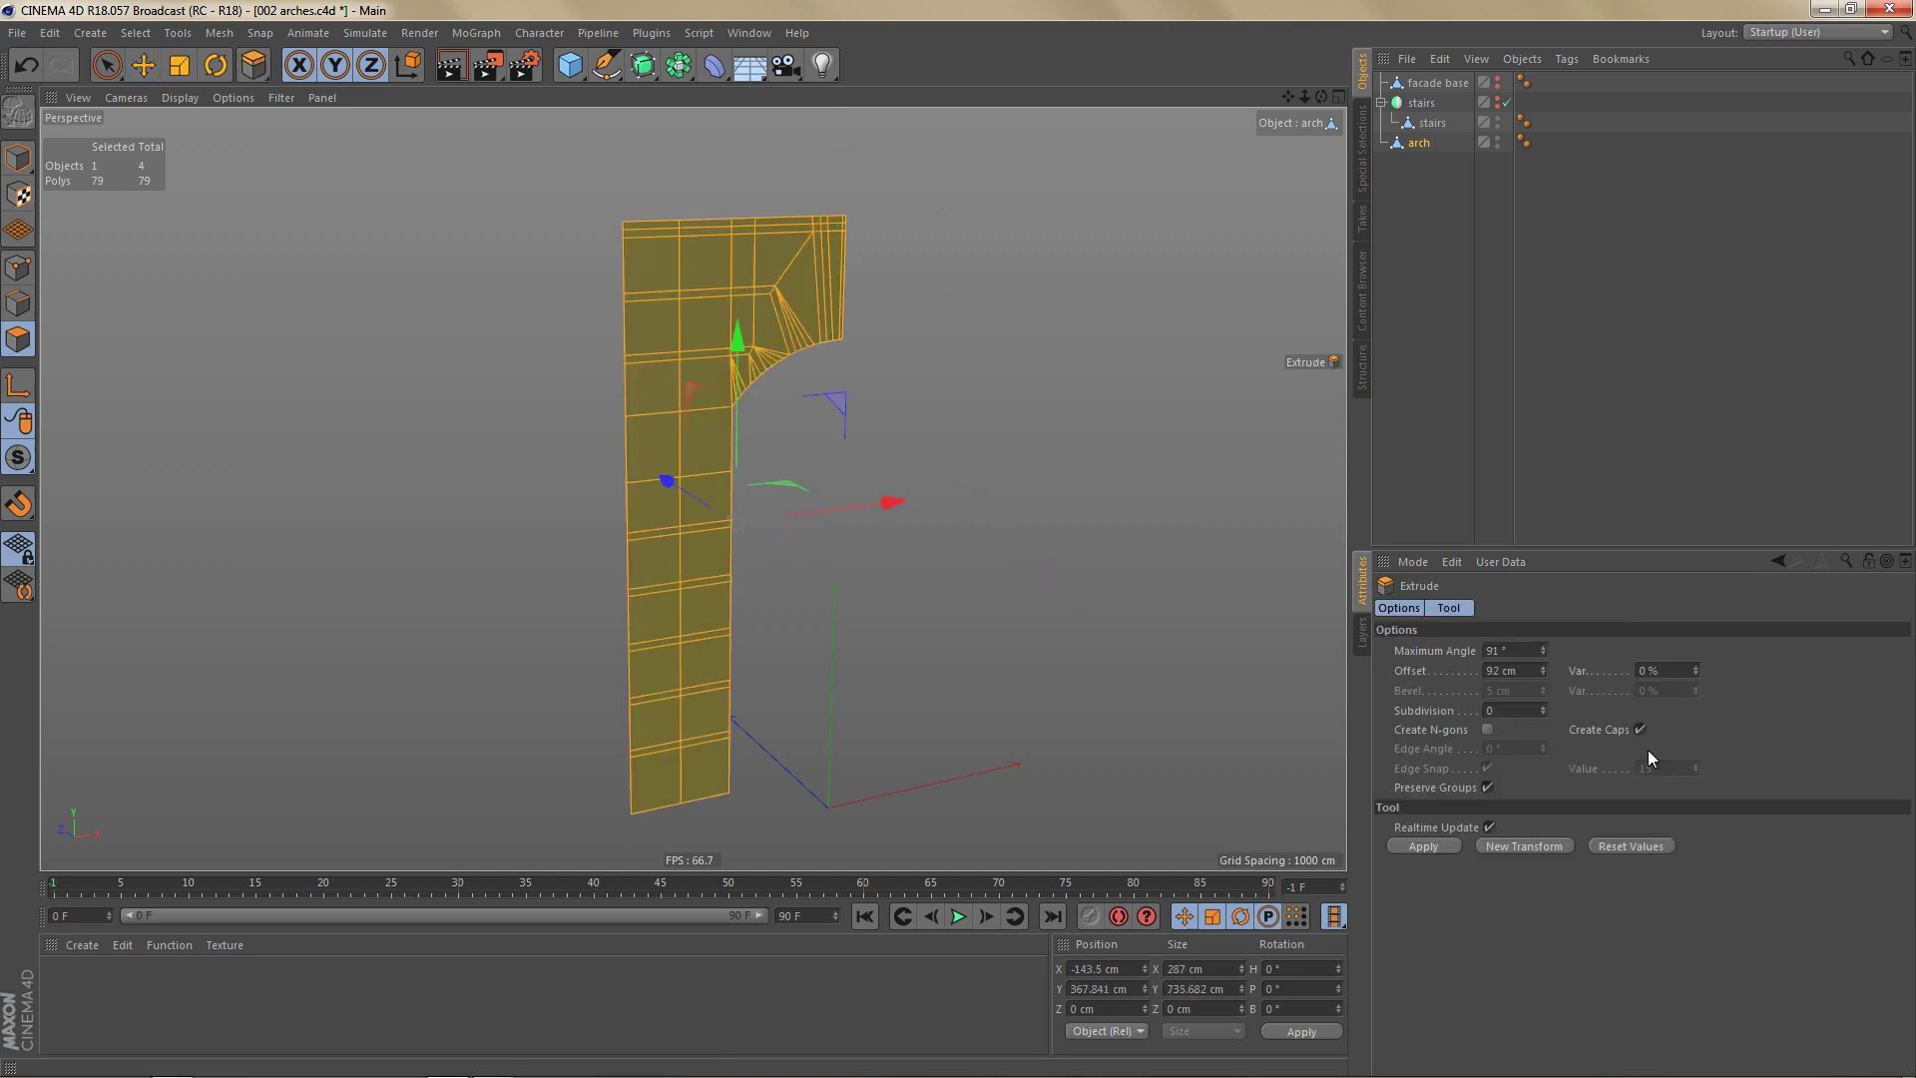
click(1586, 729)
alt+drag(1066, 519, 948, 595)
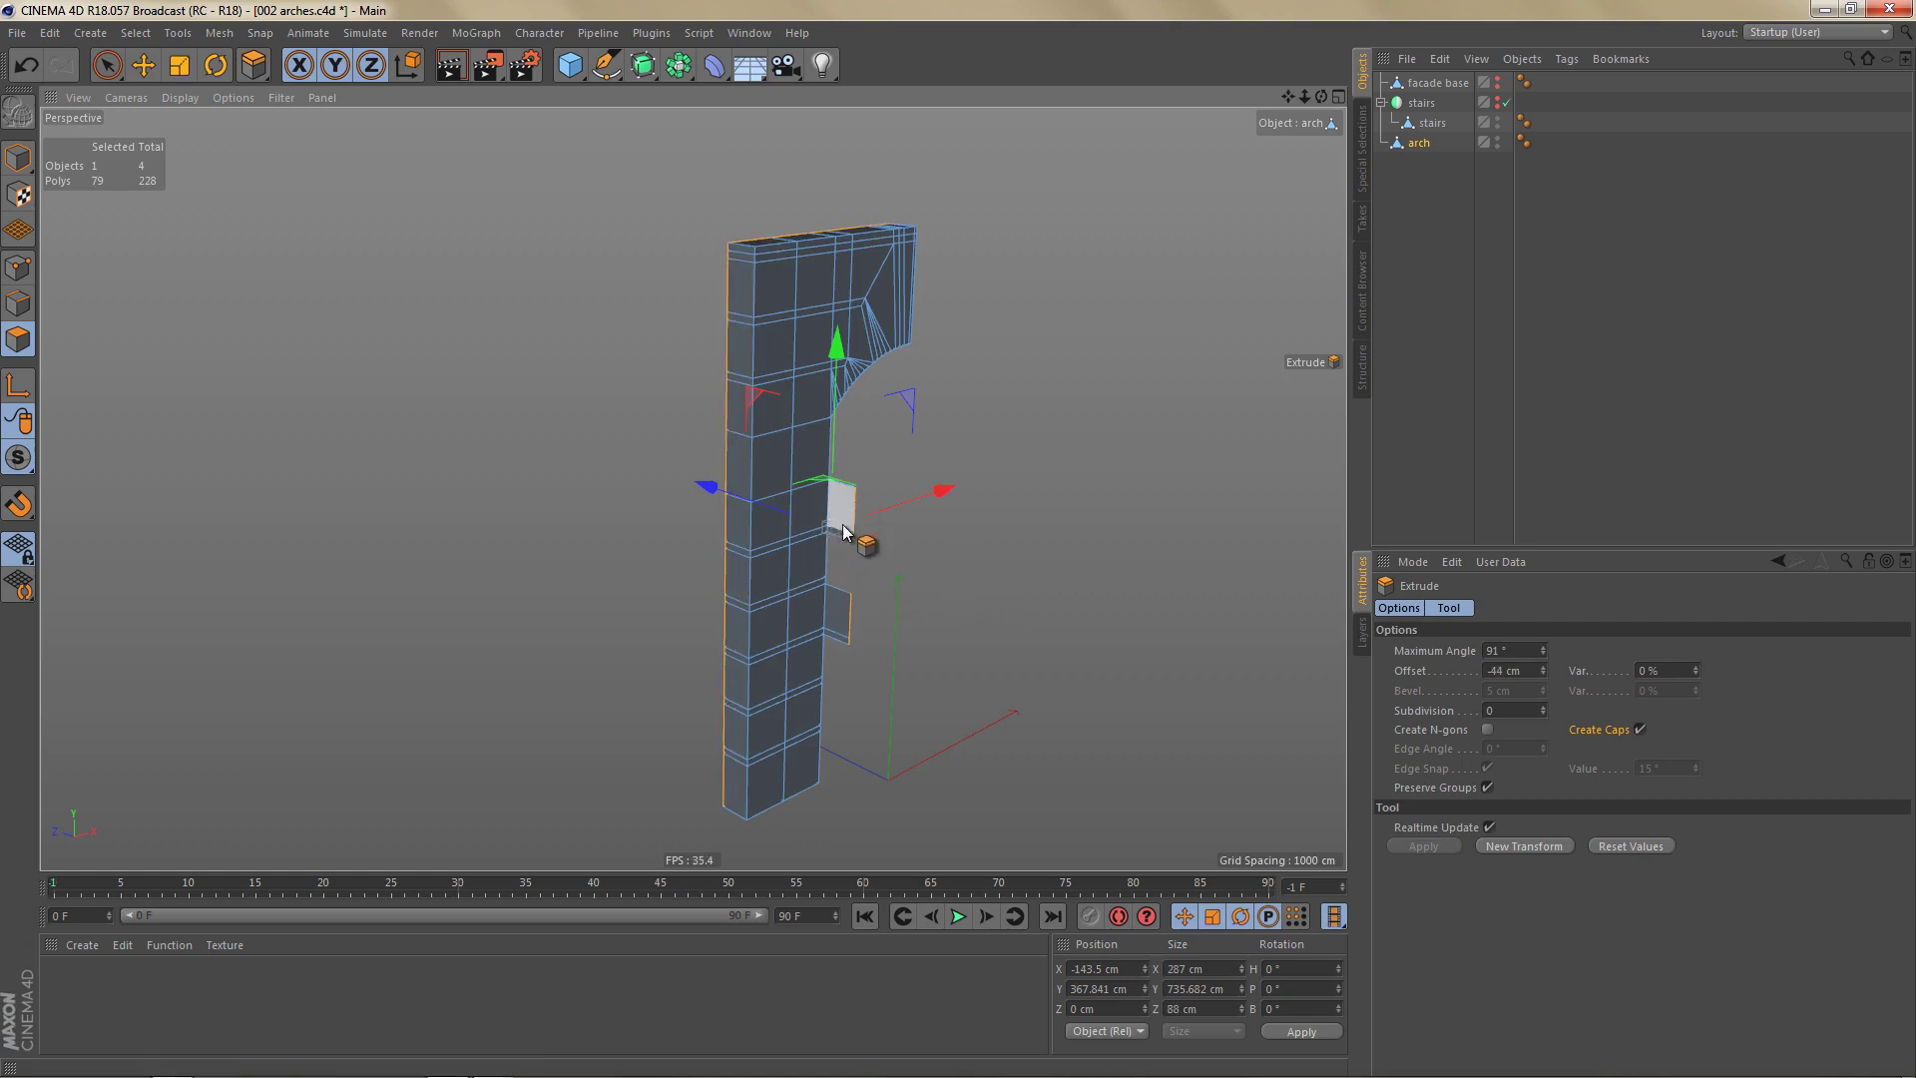
alt+right_drag(858, 555, 1011, 541)
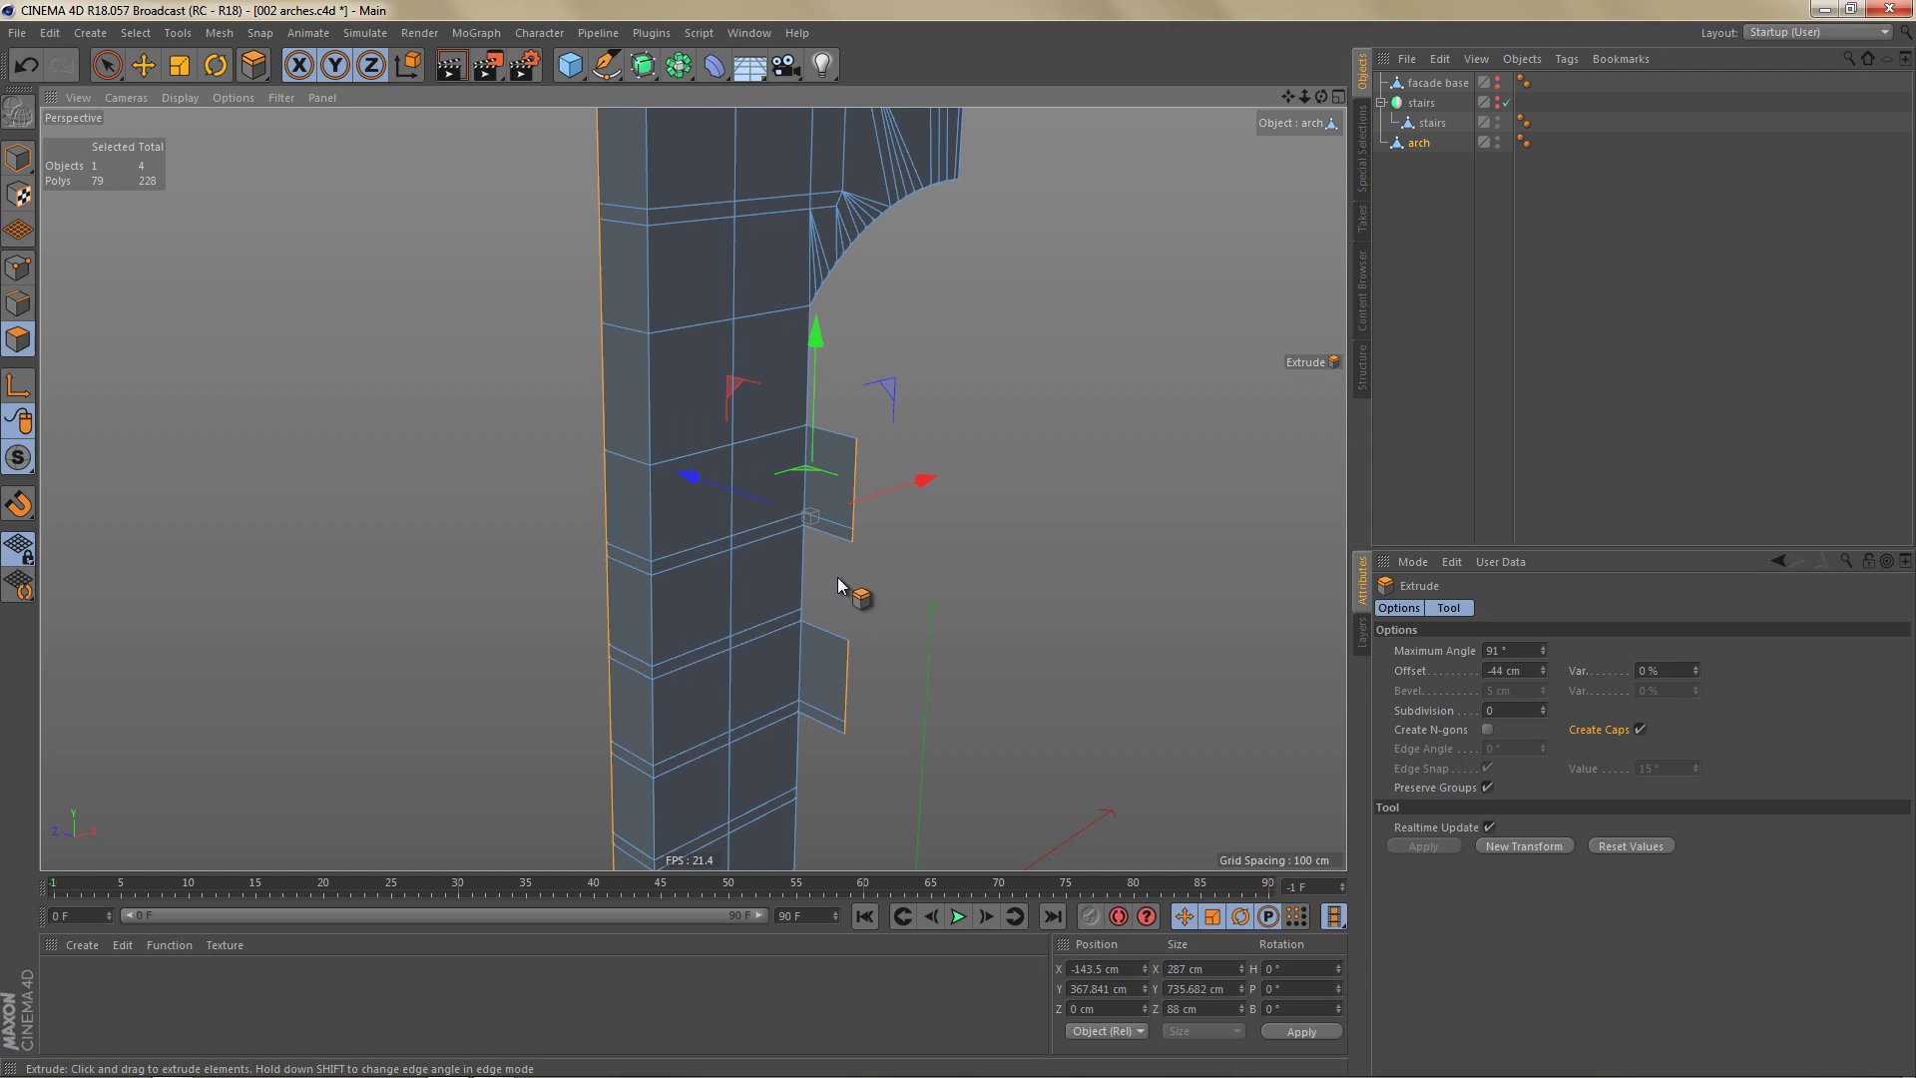
key(ctrl+z)
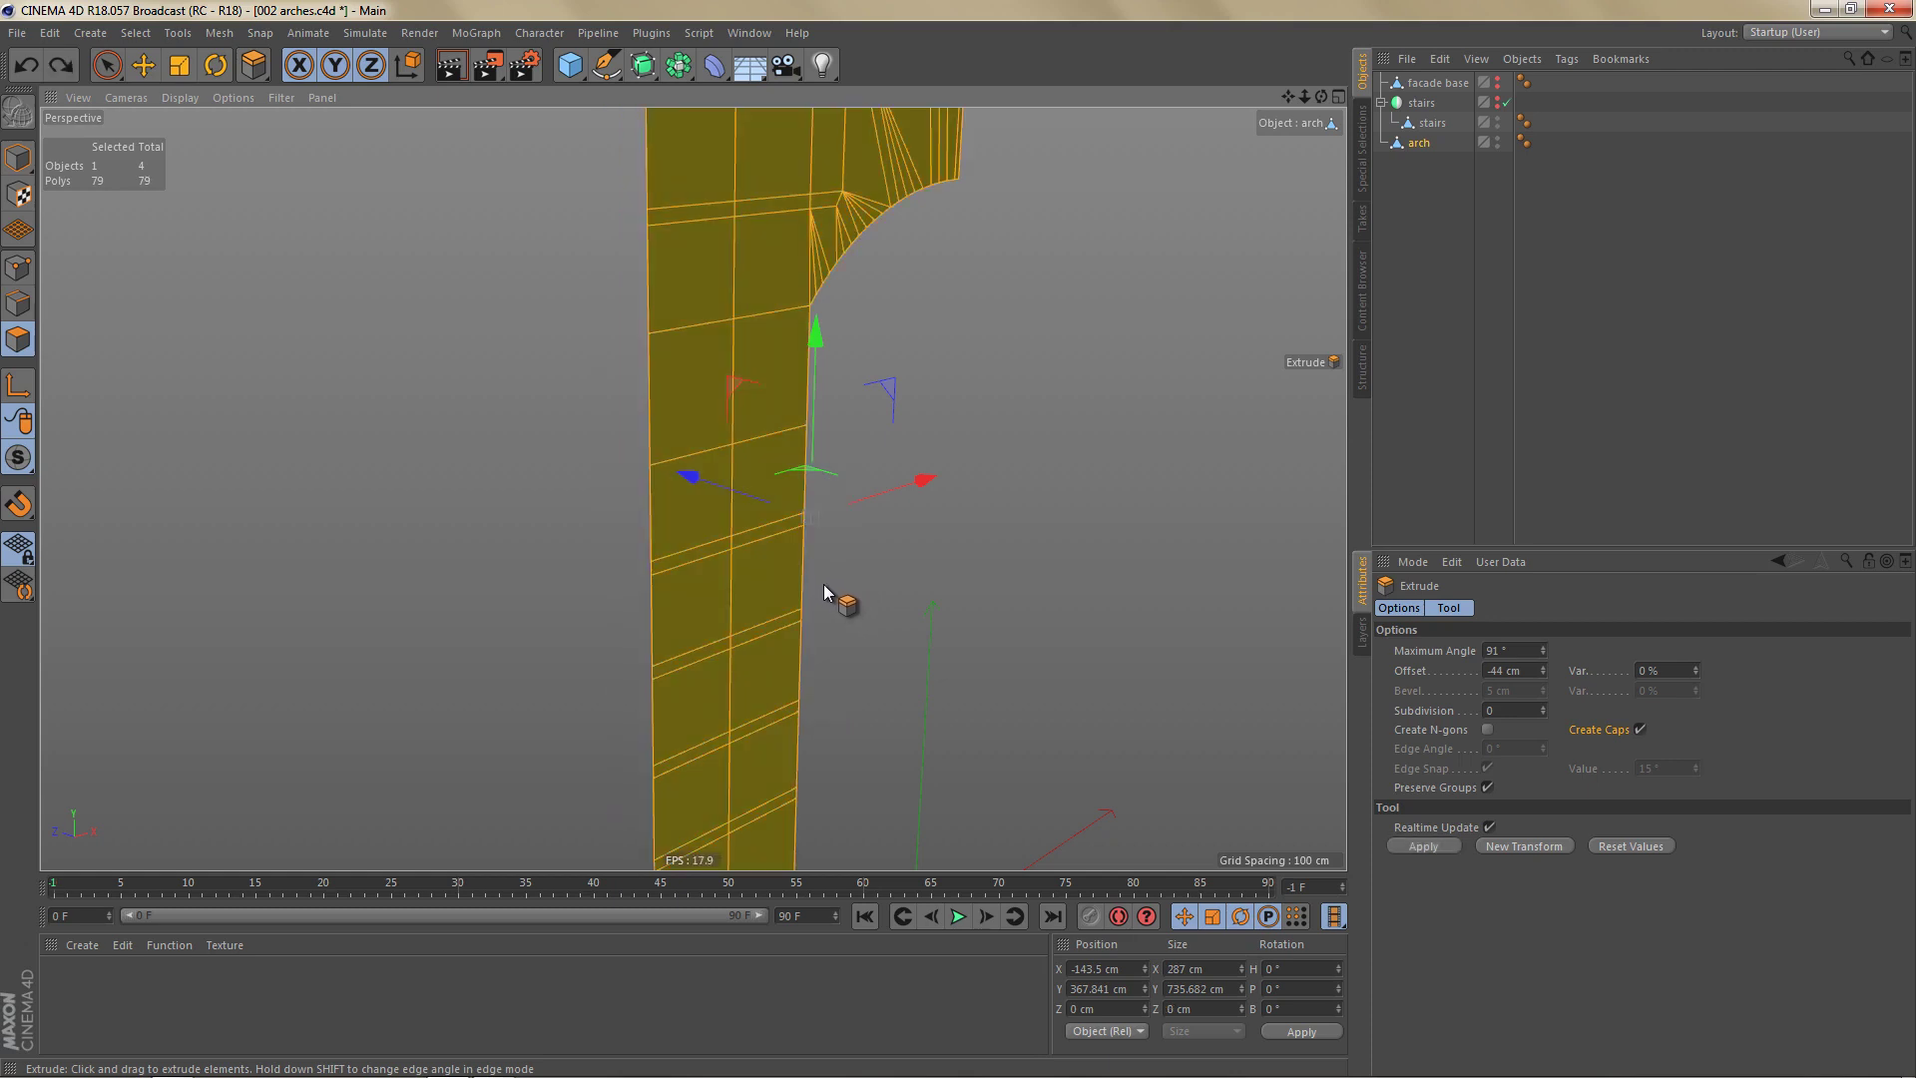
Delete the four polygons forming two alternating blocks in the pier's inner column, including the groove strip below each block.
key(space)
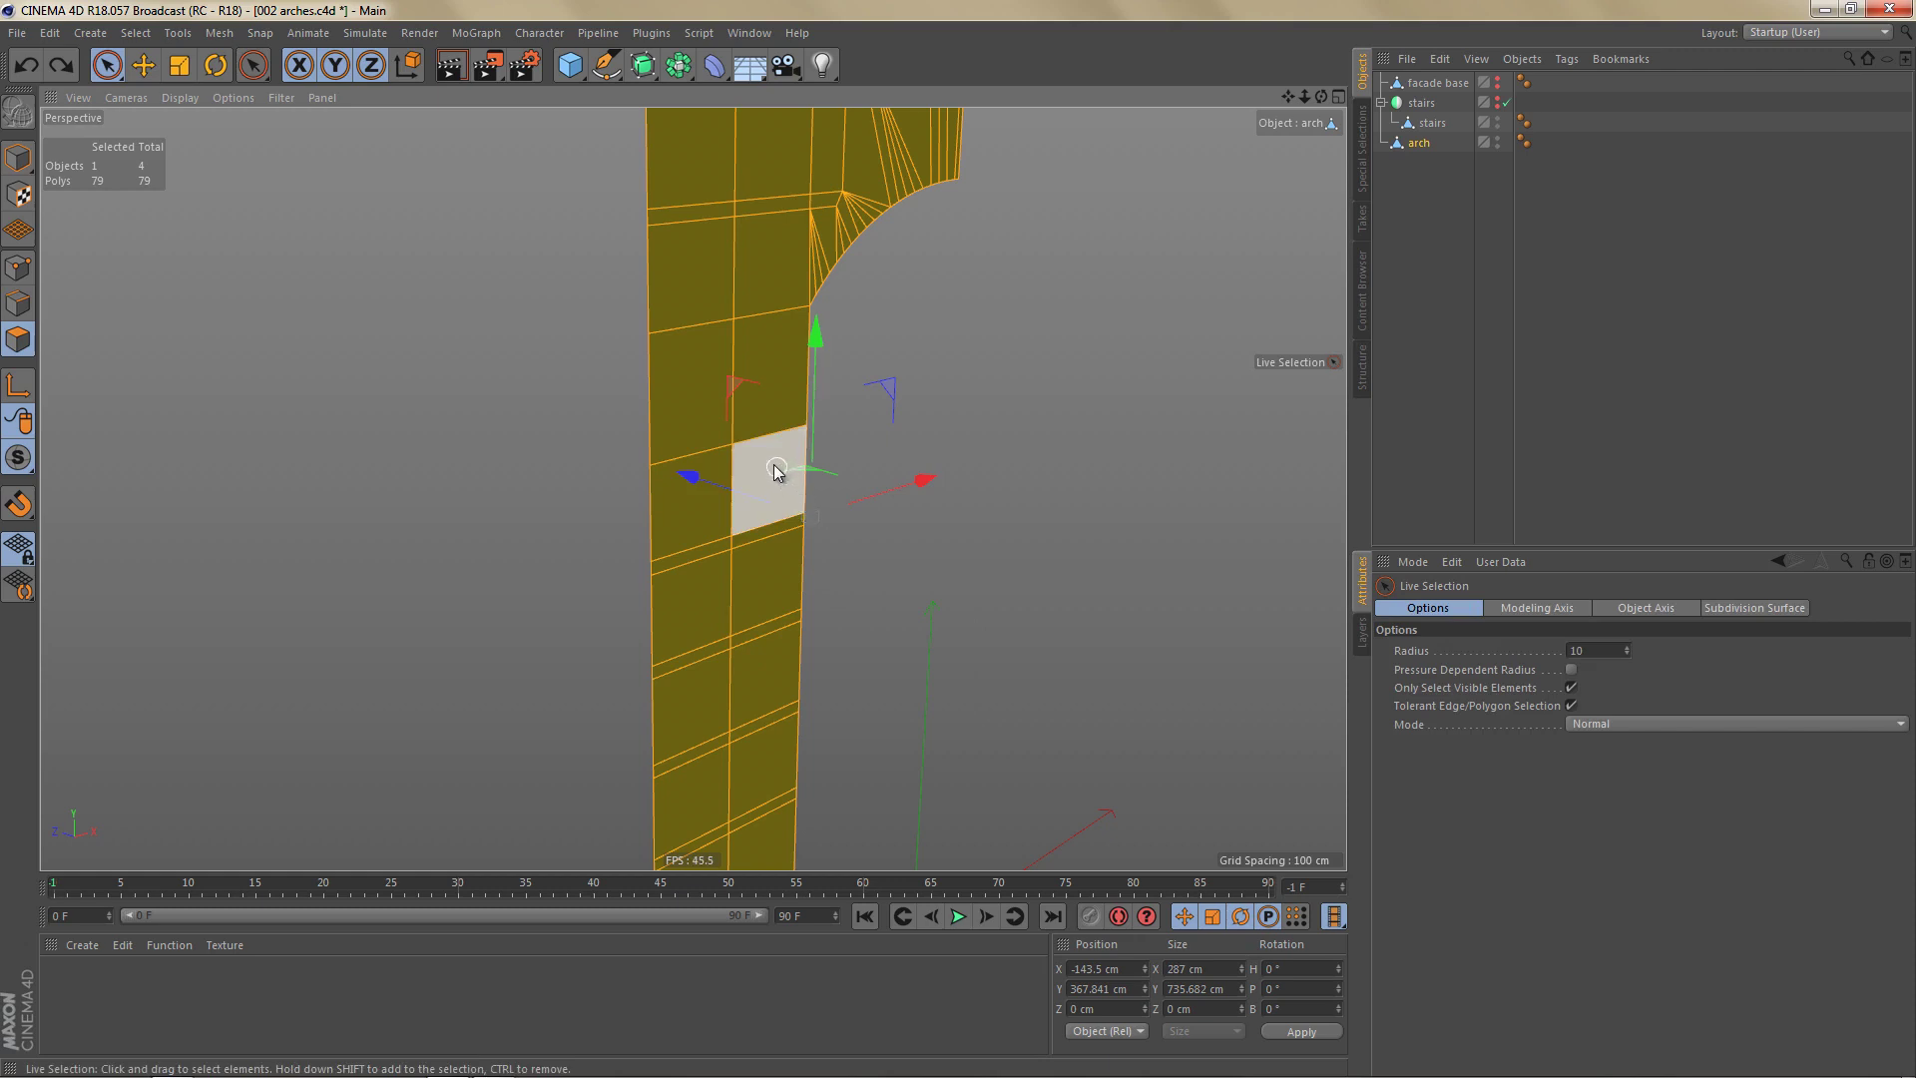
click(770, 501)
shift+click(773, 529)
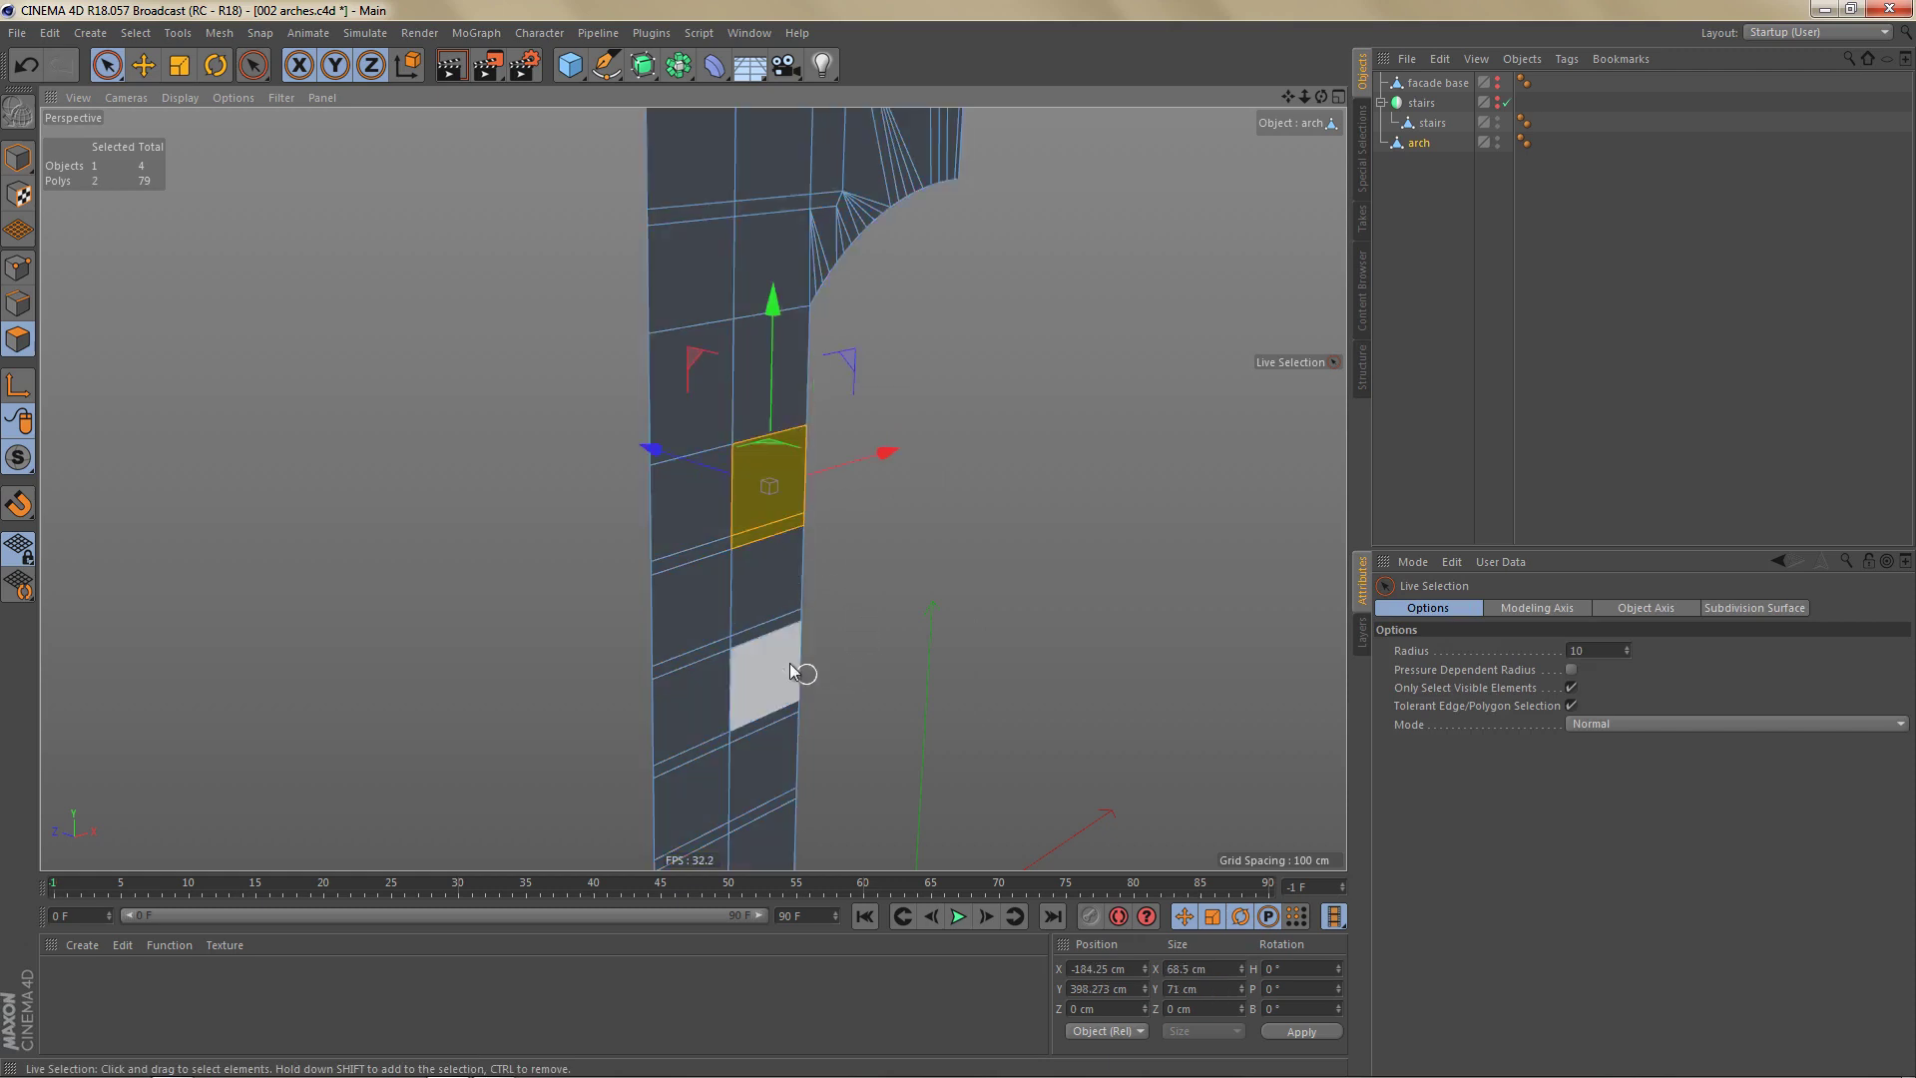
shift+drag(786, 666, 779, 708)
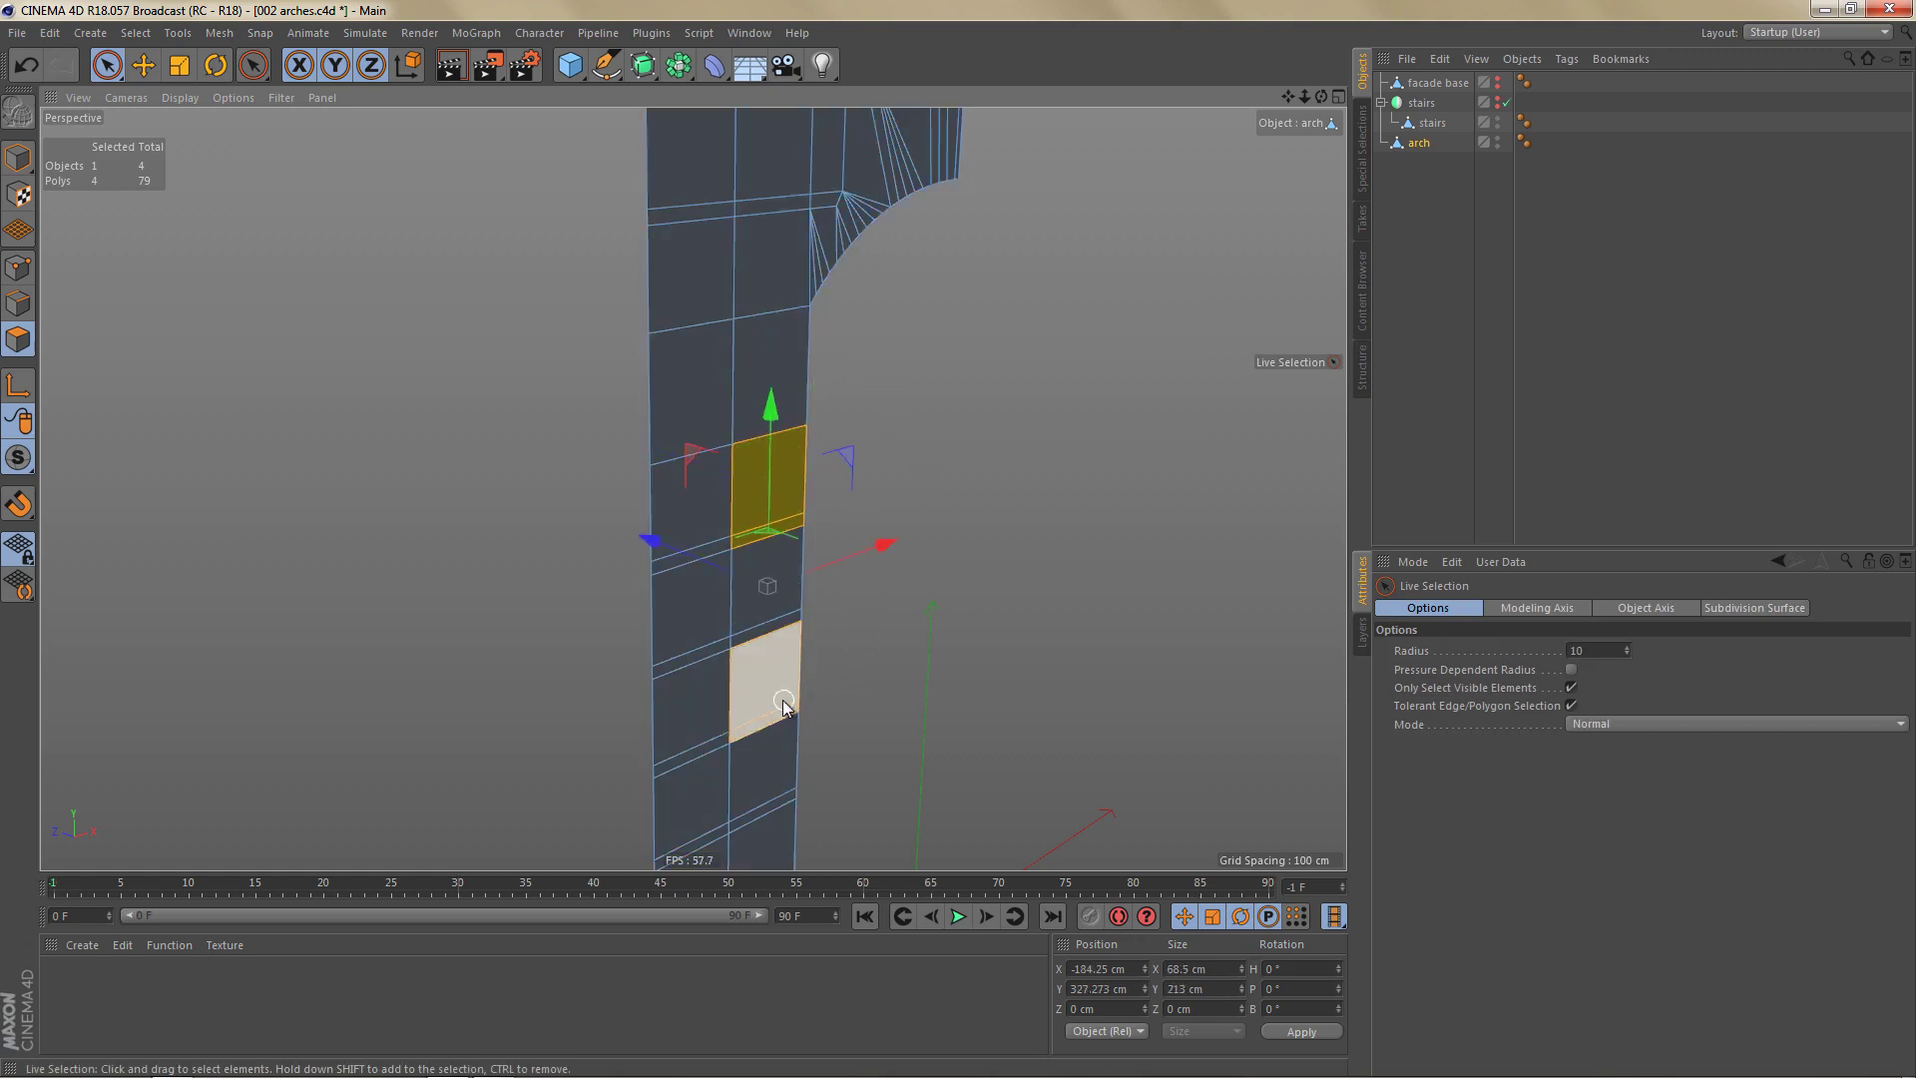
key(Delete)
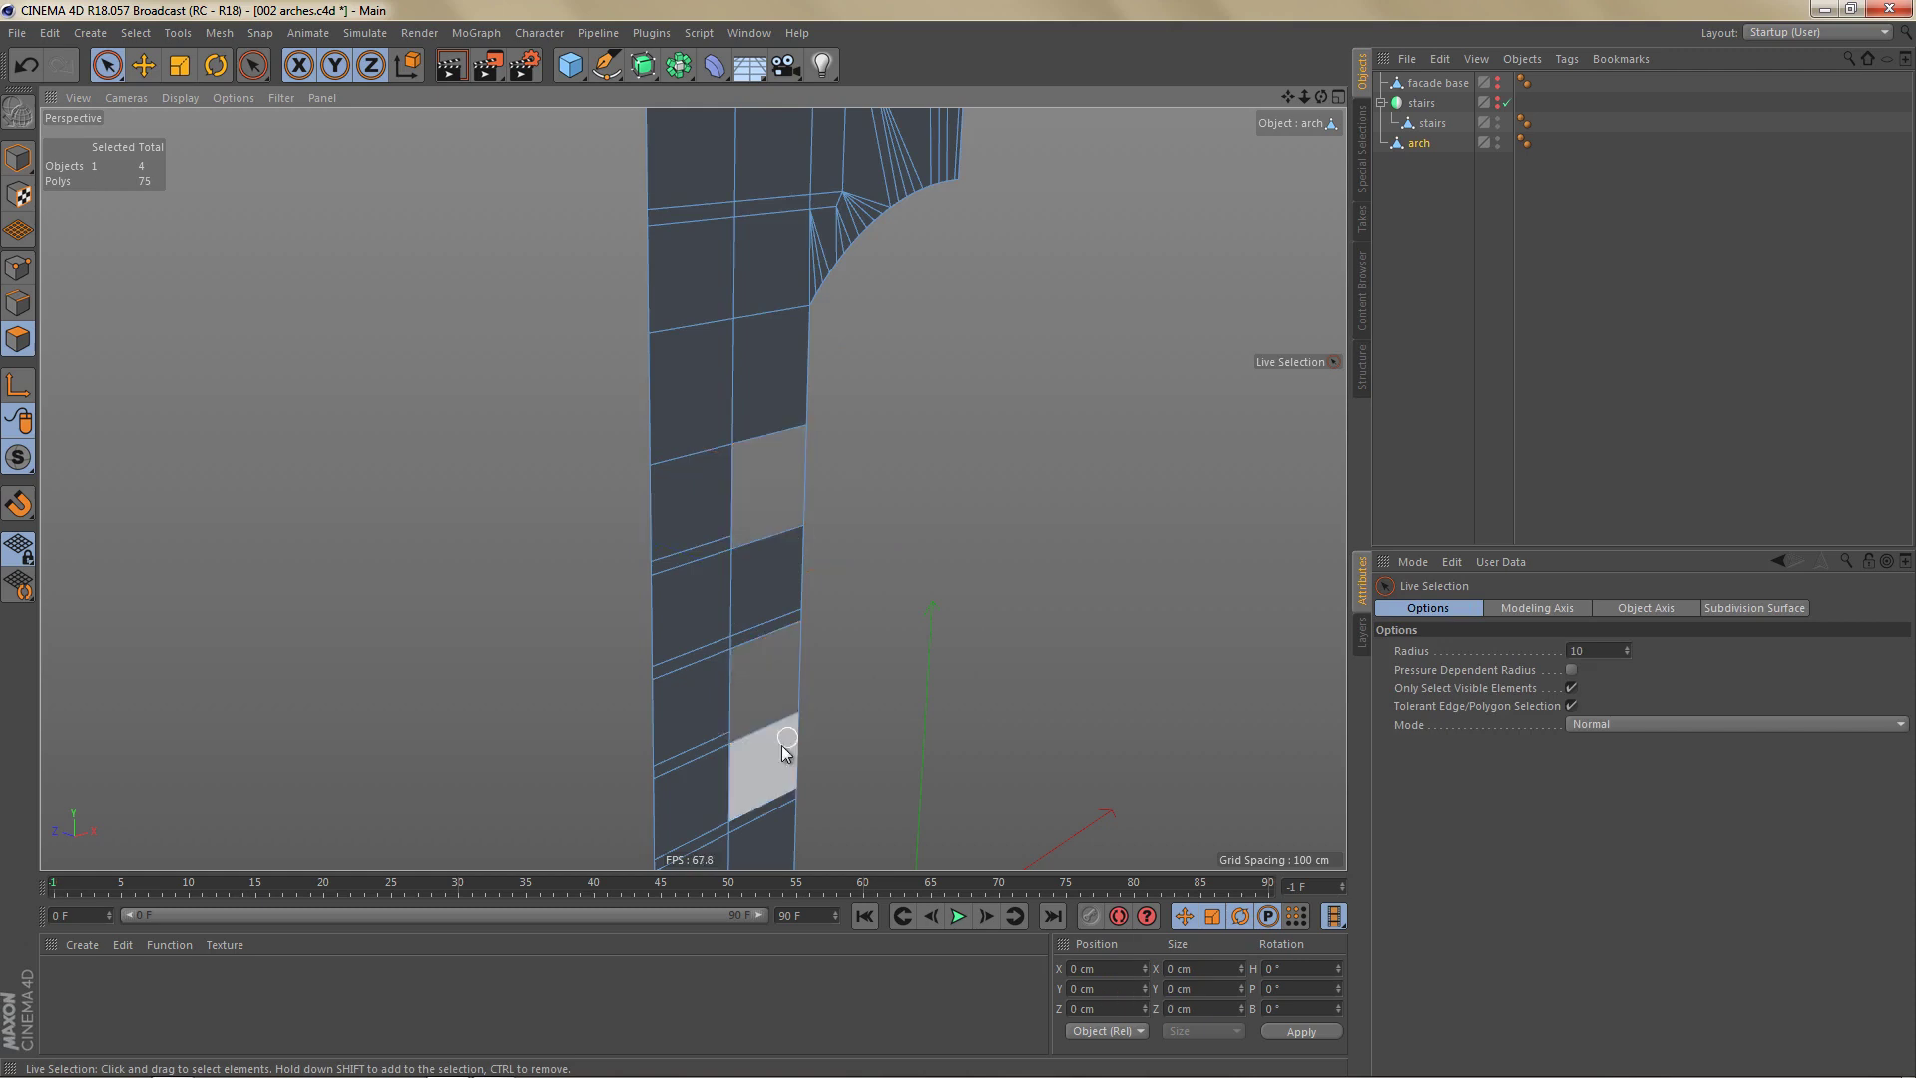
In edge mode, delete the four leftover edges spanning the two openings along the pier's inner side.
scroll(812, 496, up, 10)
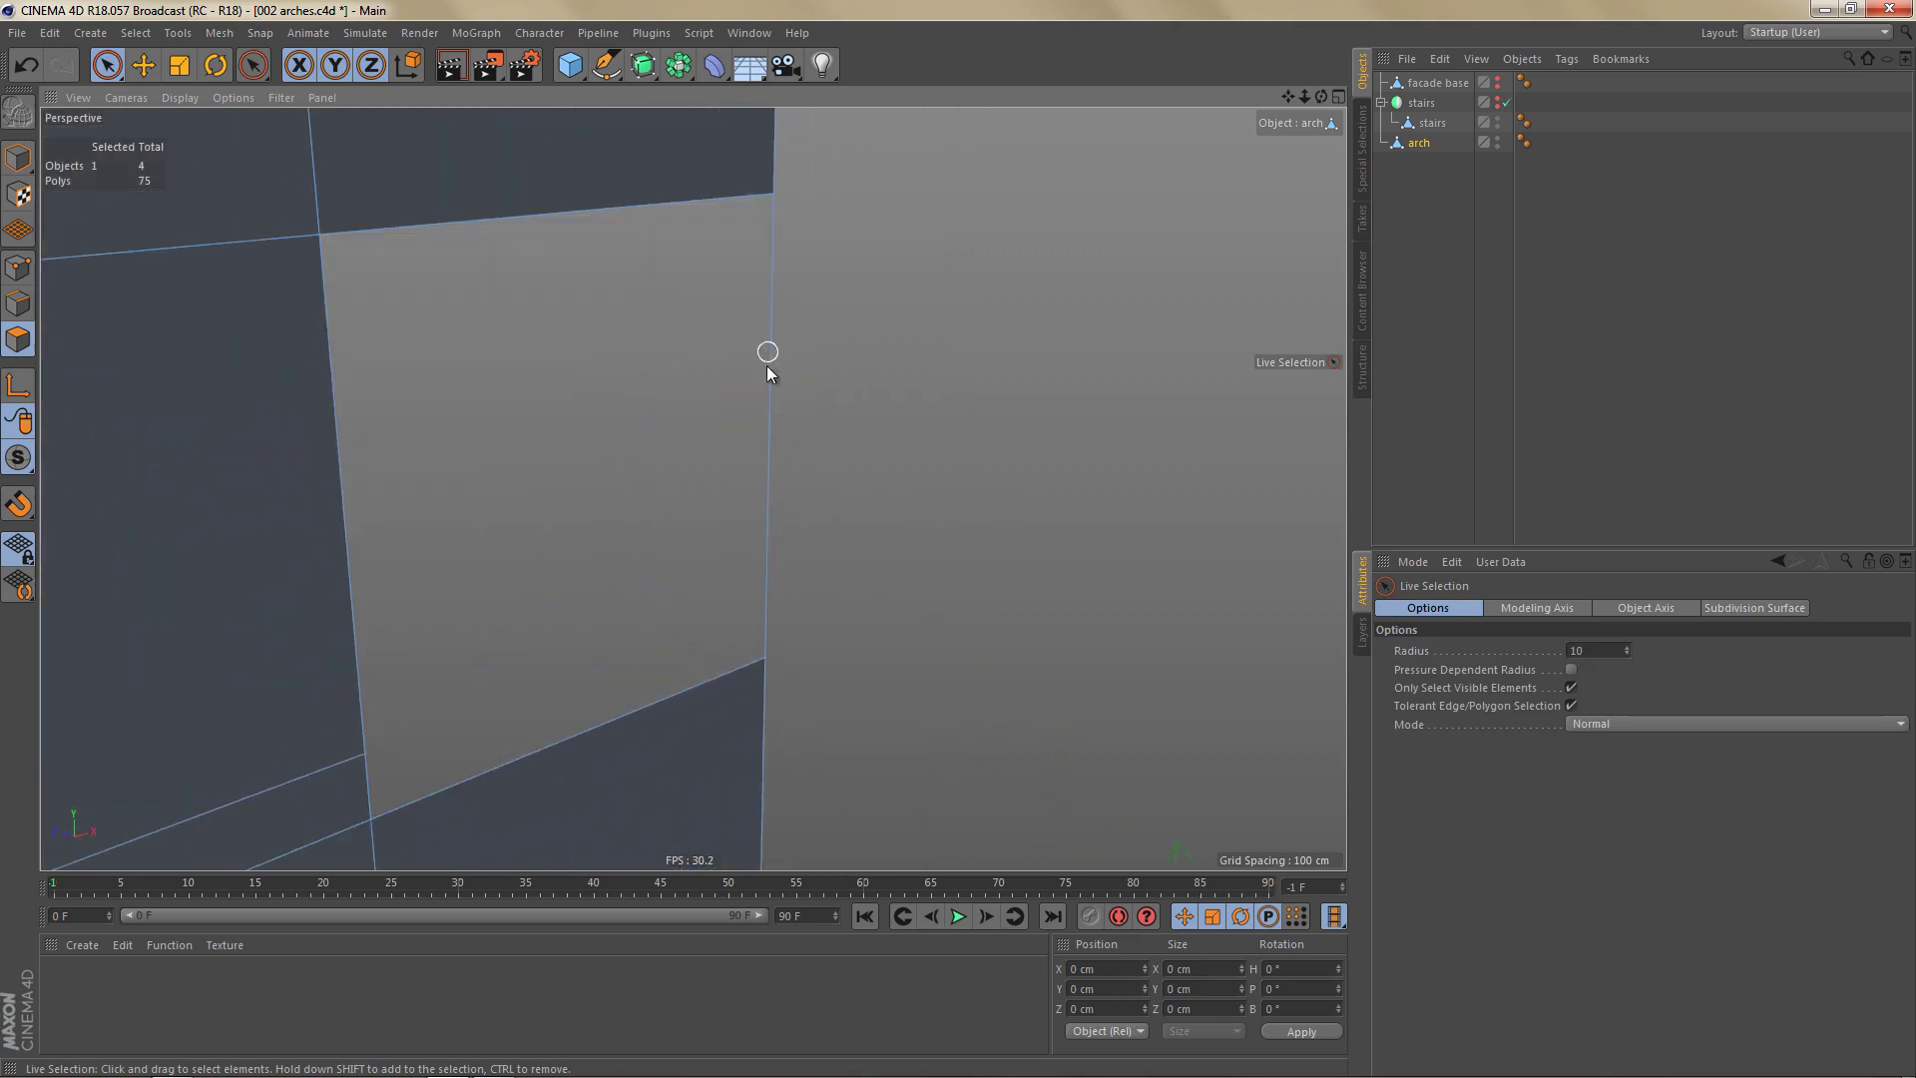
scroll(812, 595, up, 5)
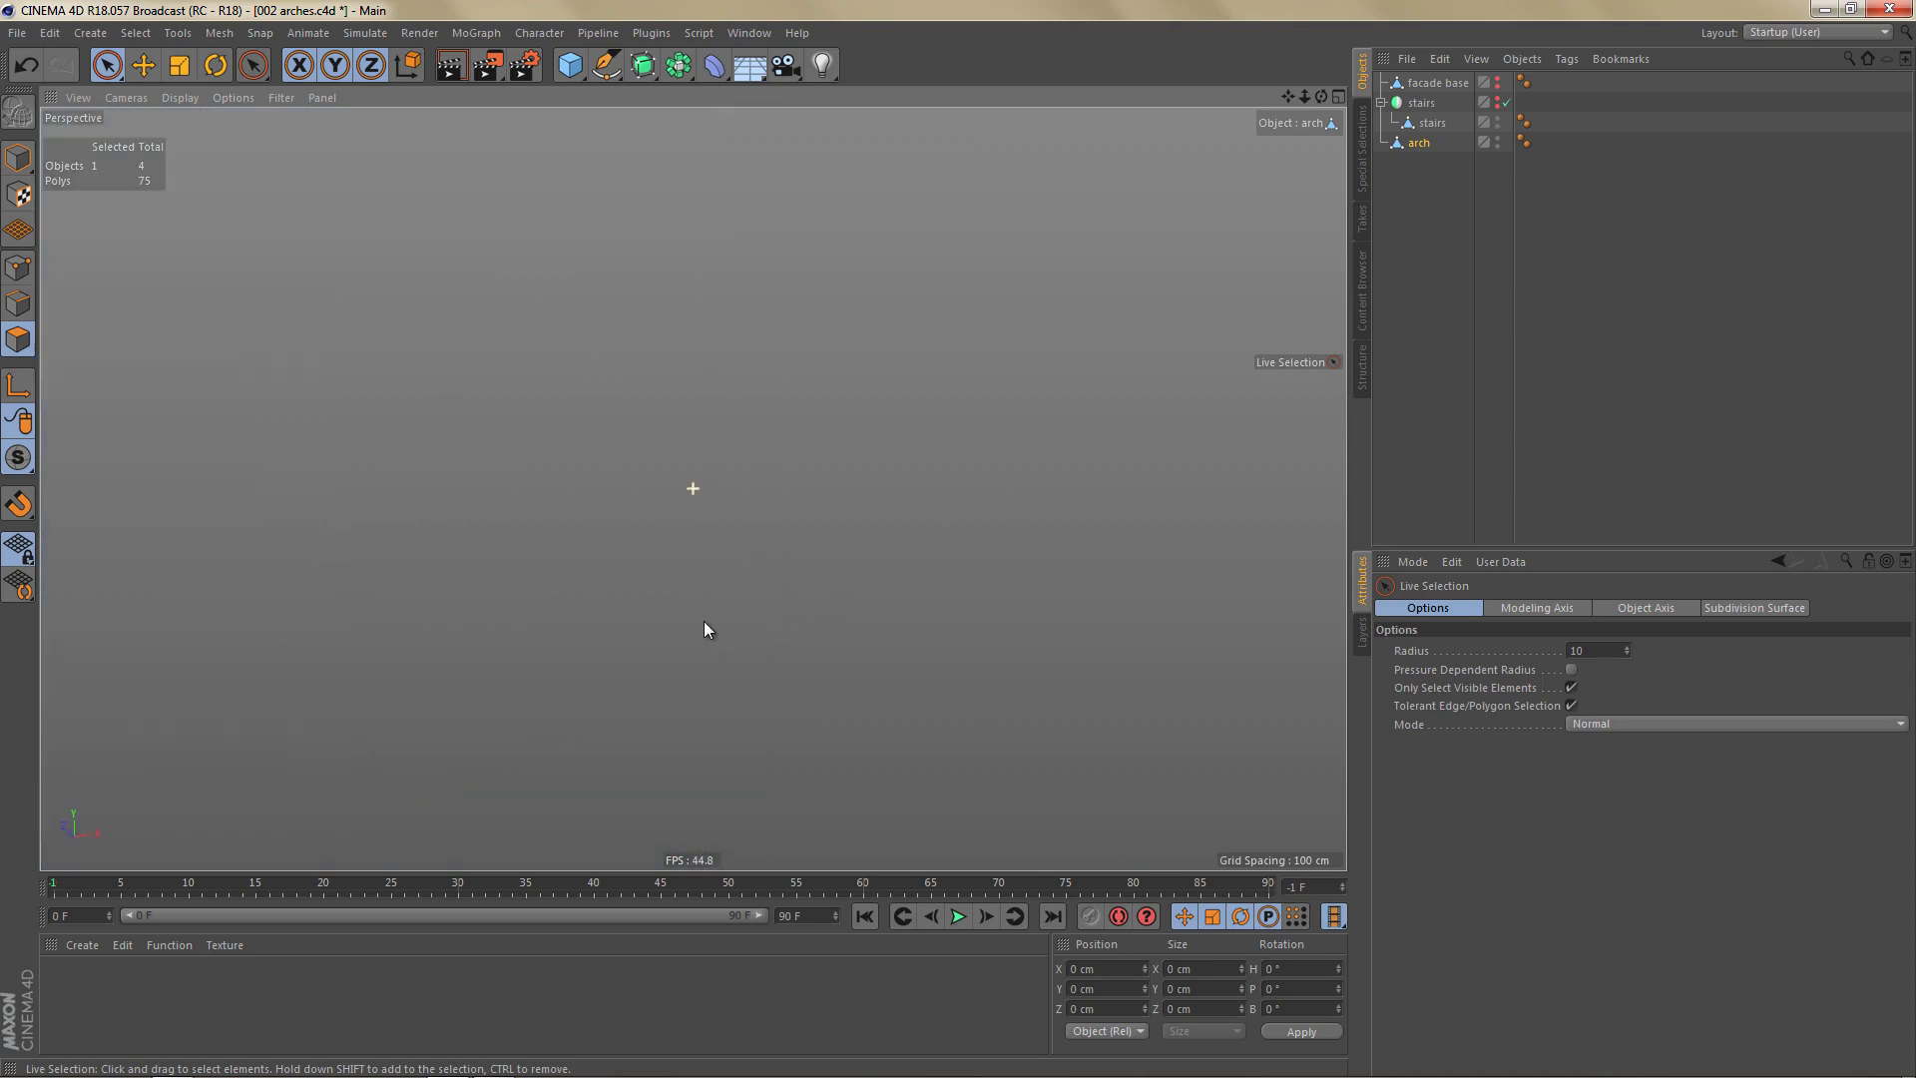
scroll(741, 619, down, 5)
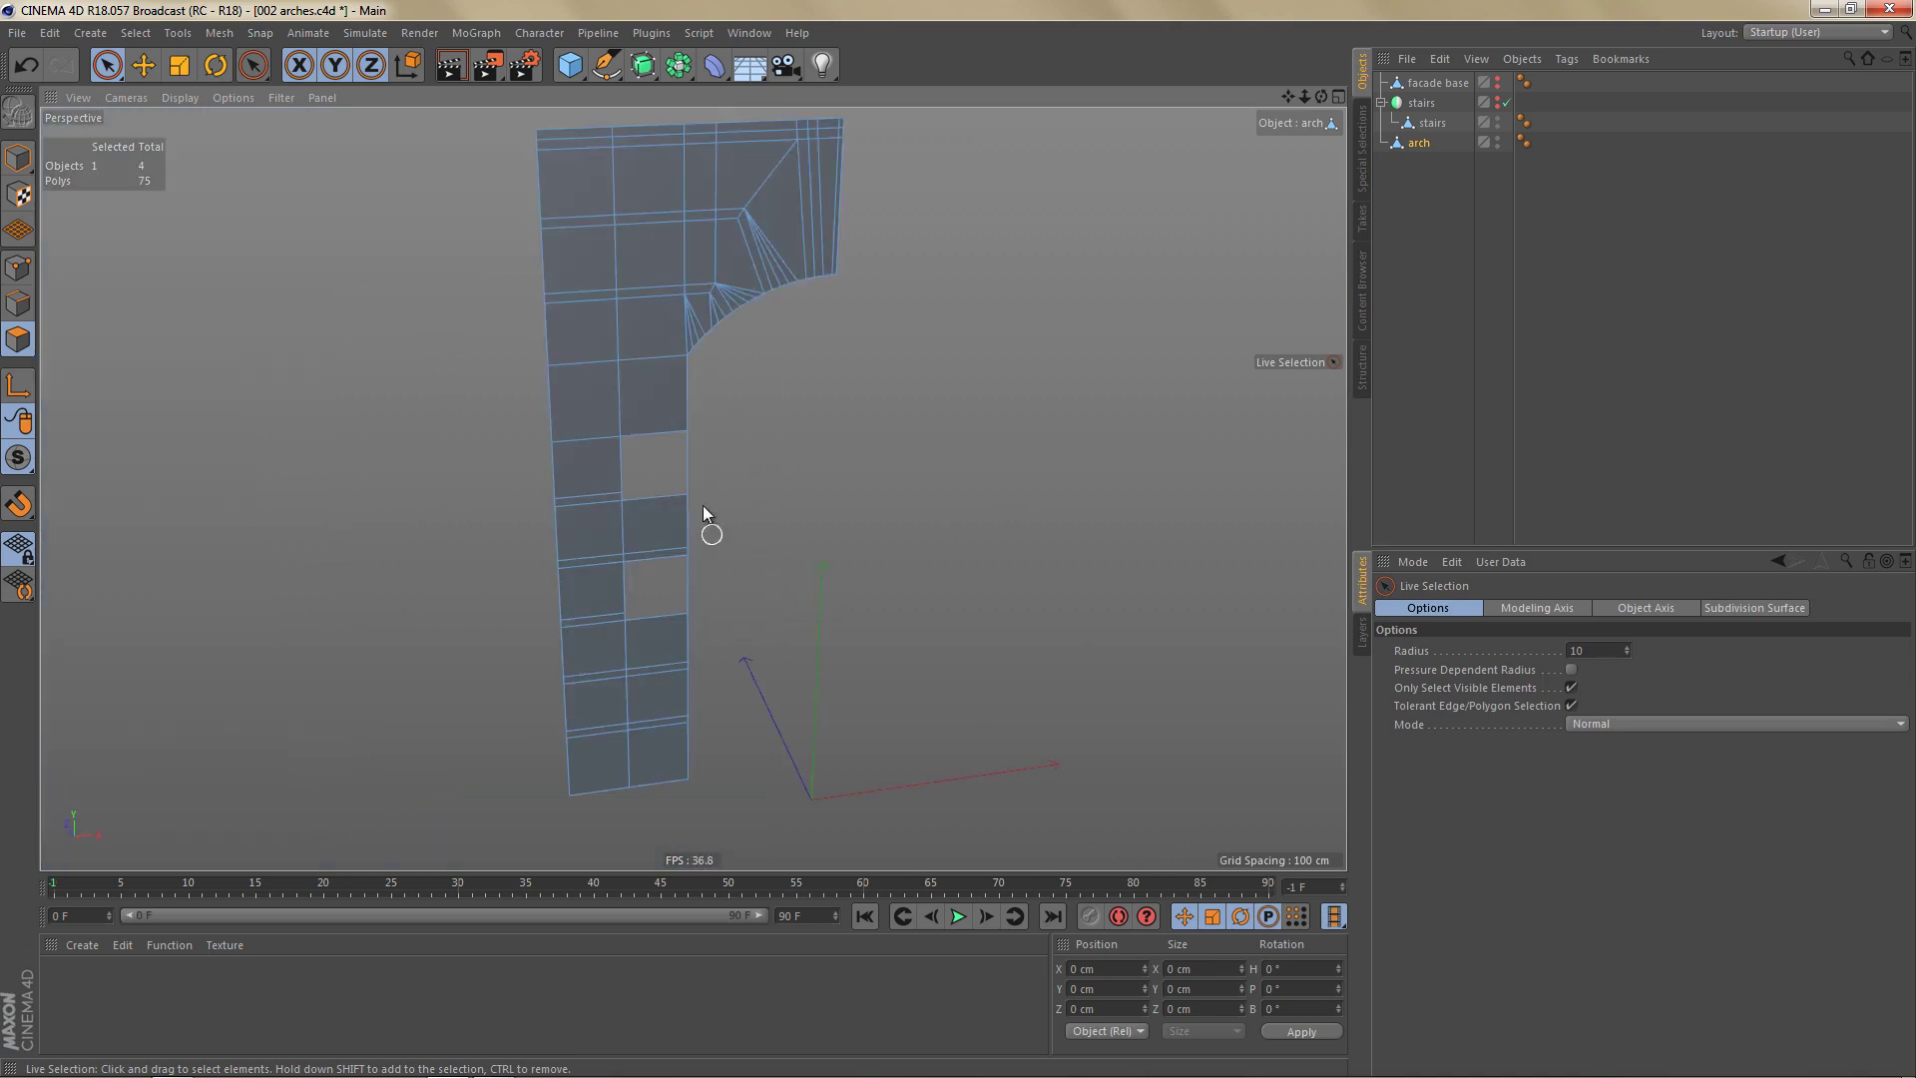
alt+drag(690, 485, 574, 493)
key(Return)
key(Return)
scroll(694, 502, up, 2)
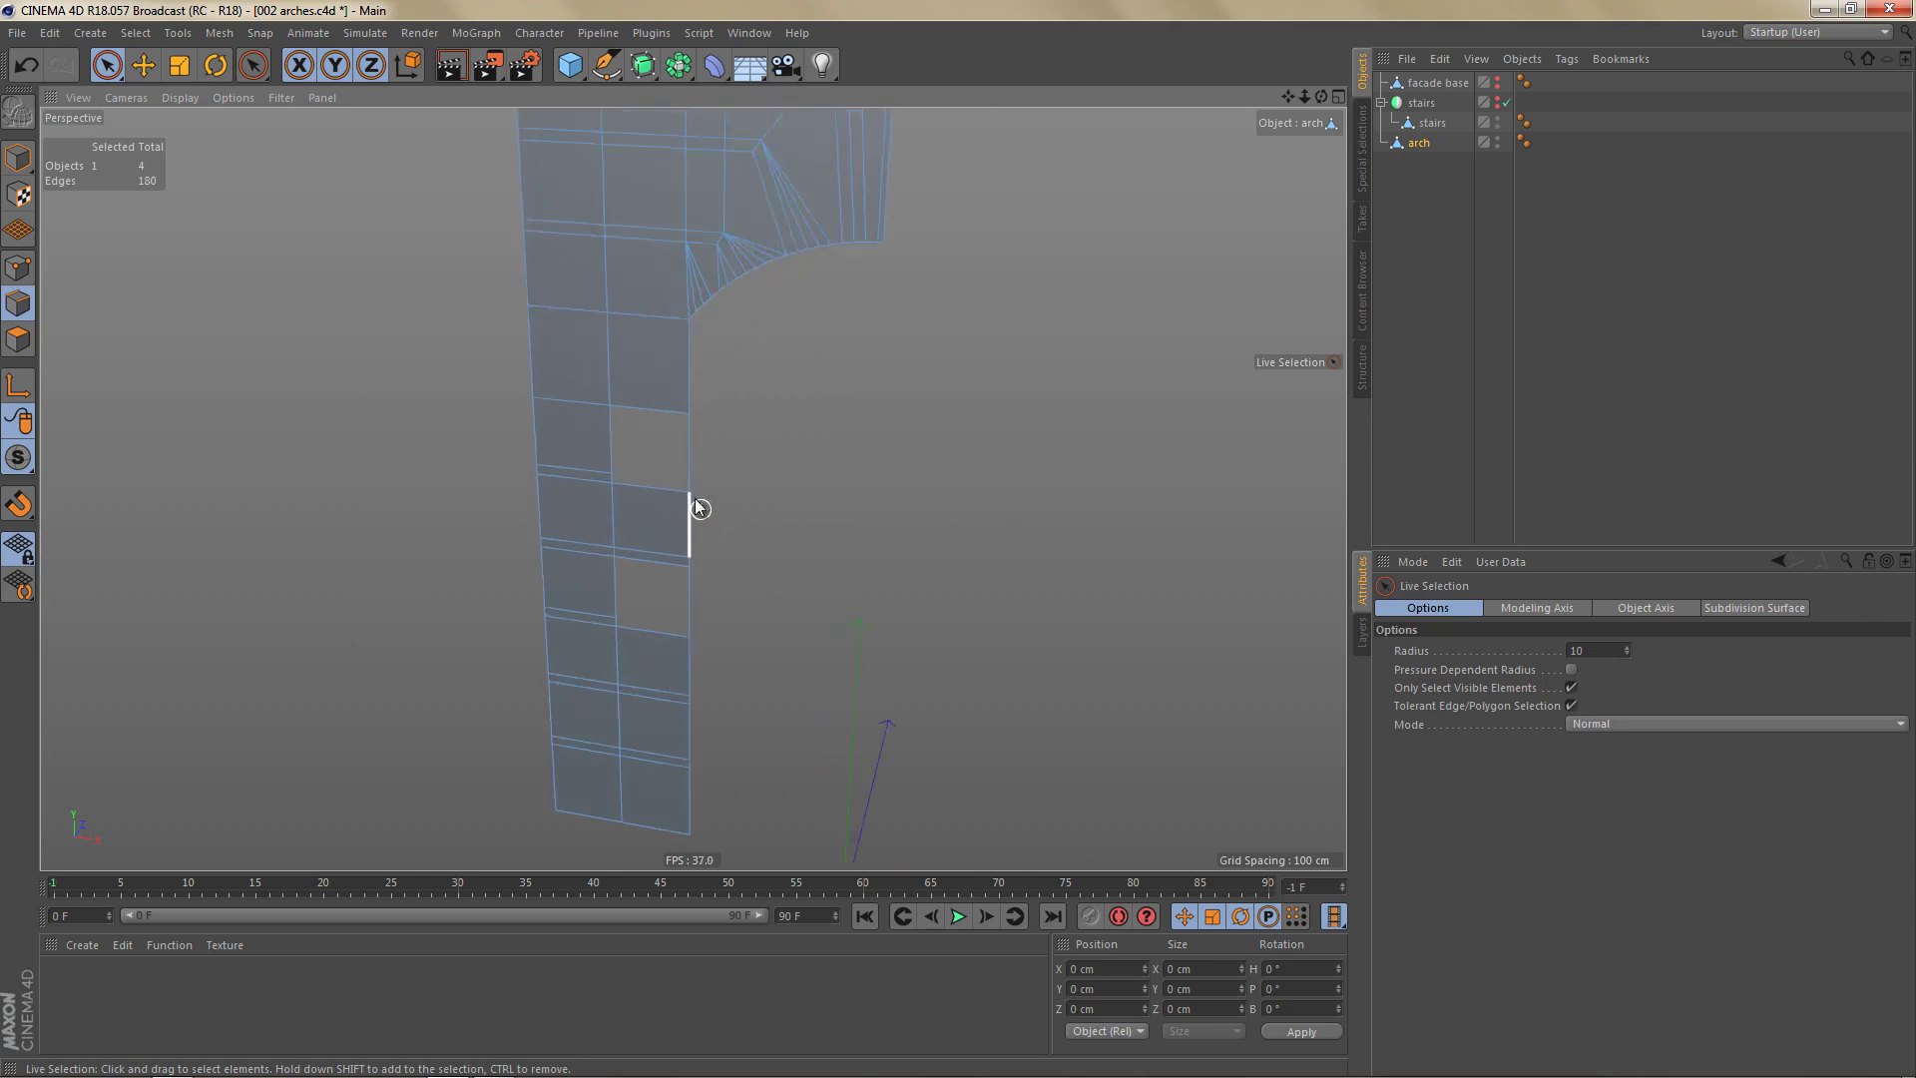
scroll(694, 499, up, 3)
click(689, 470)
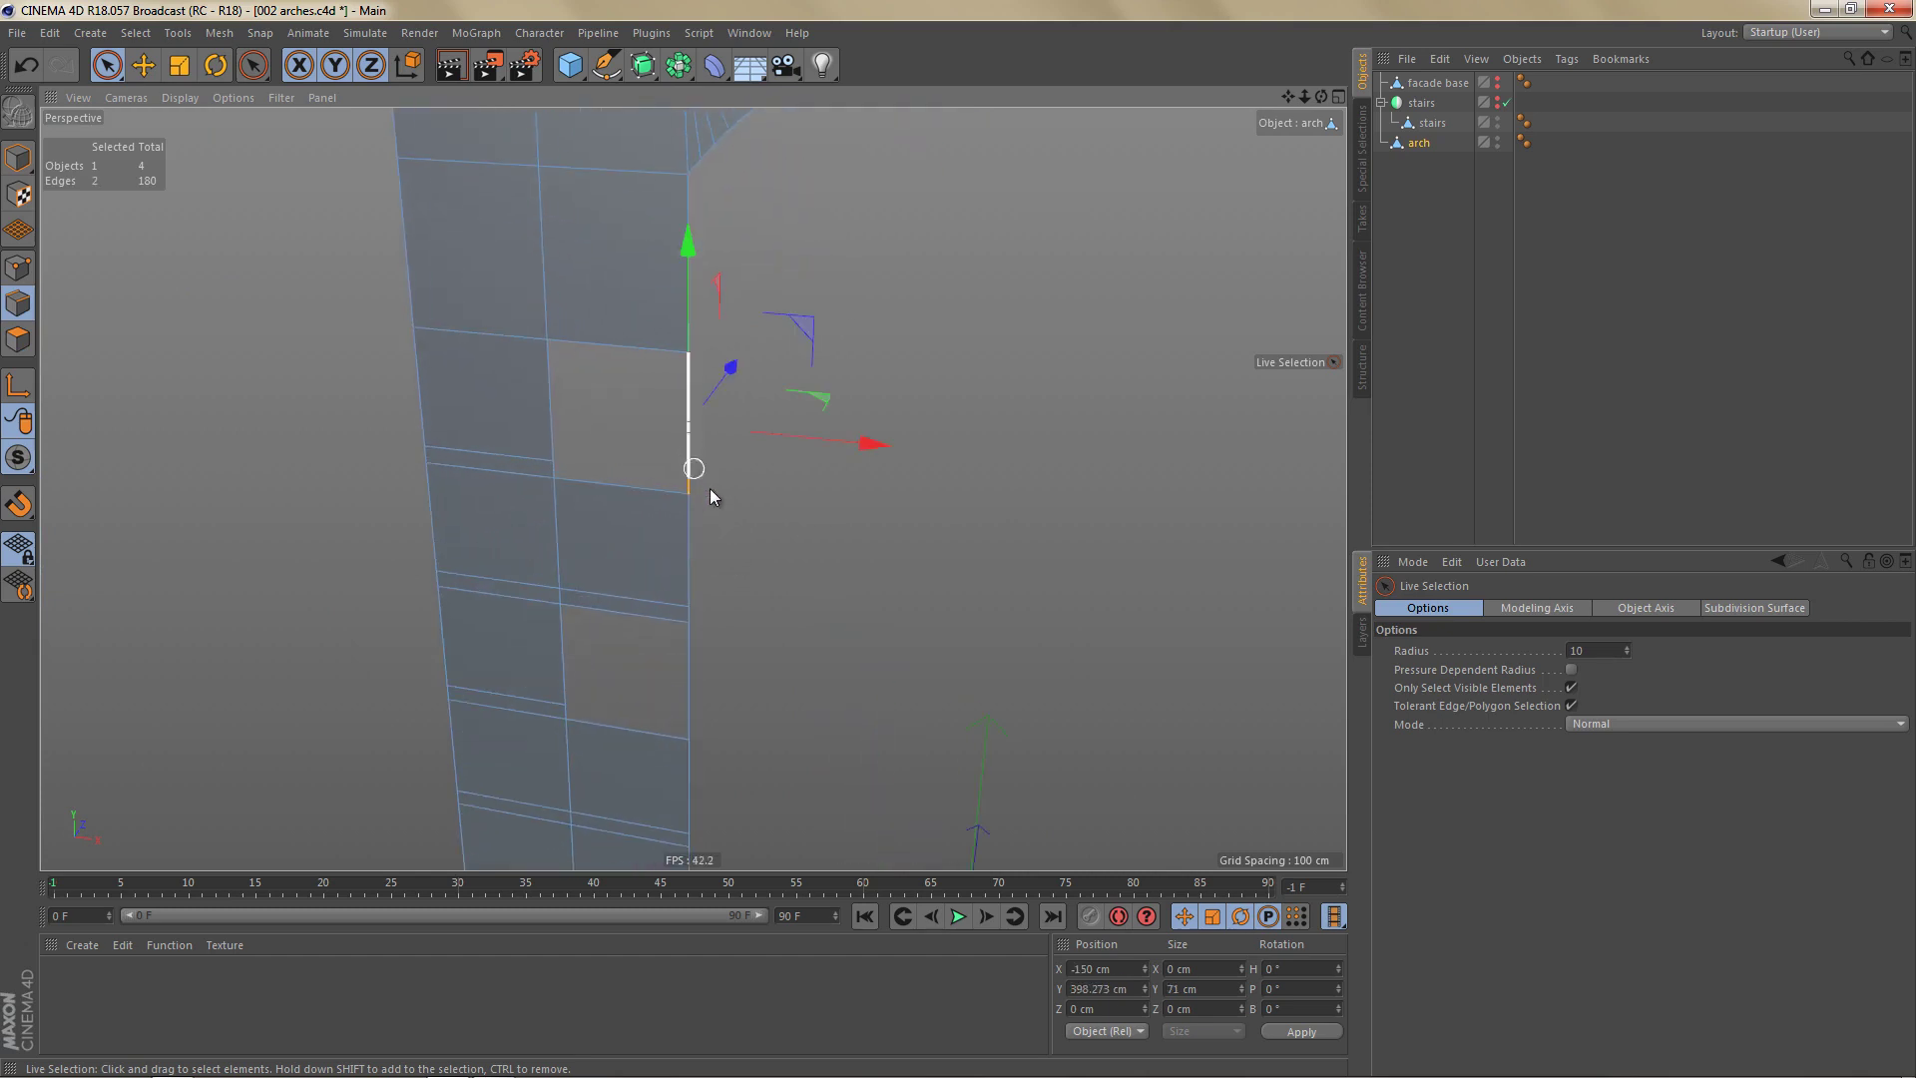
shift+drag(688, 663, 689, 737)
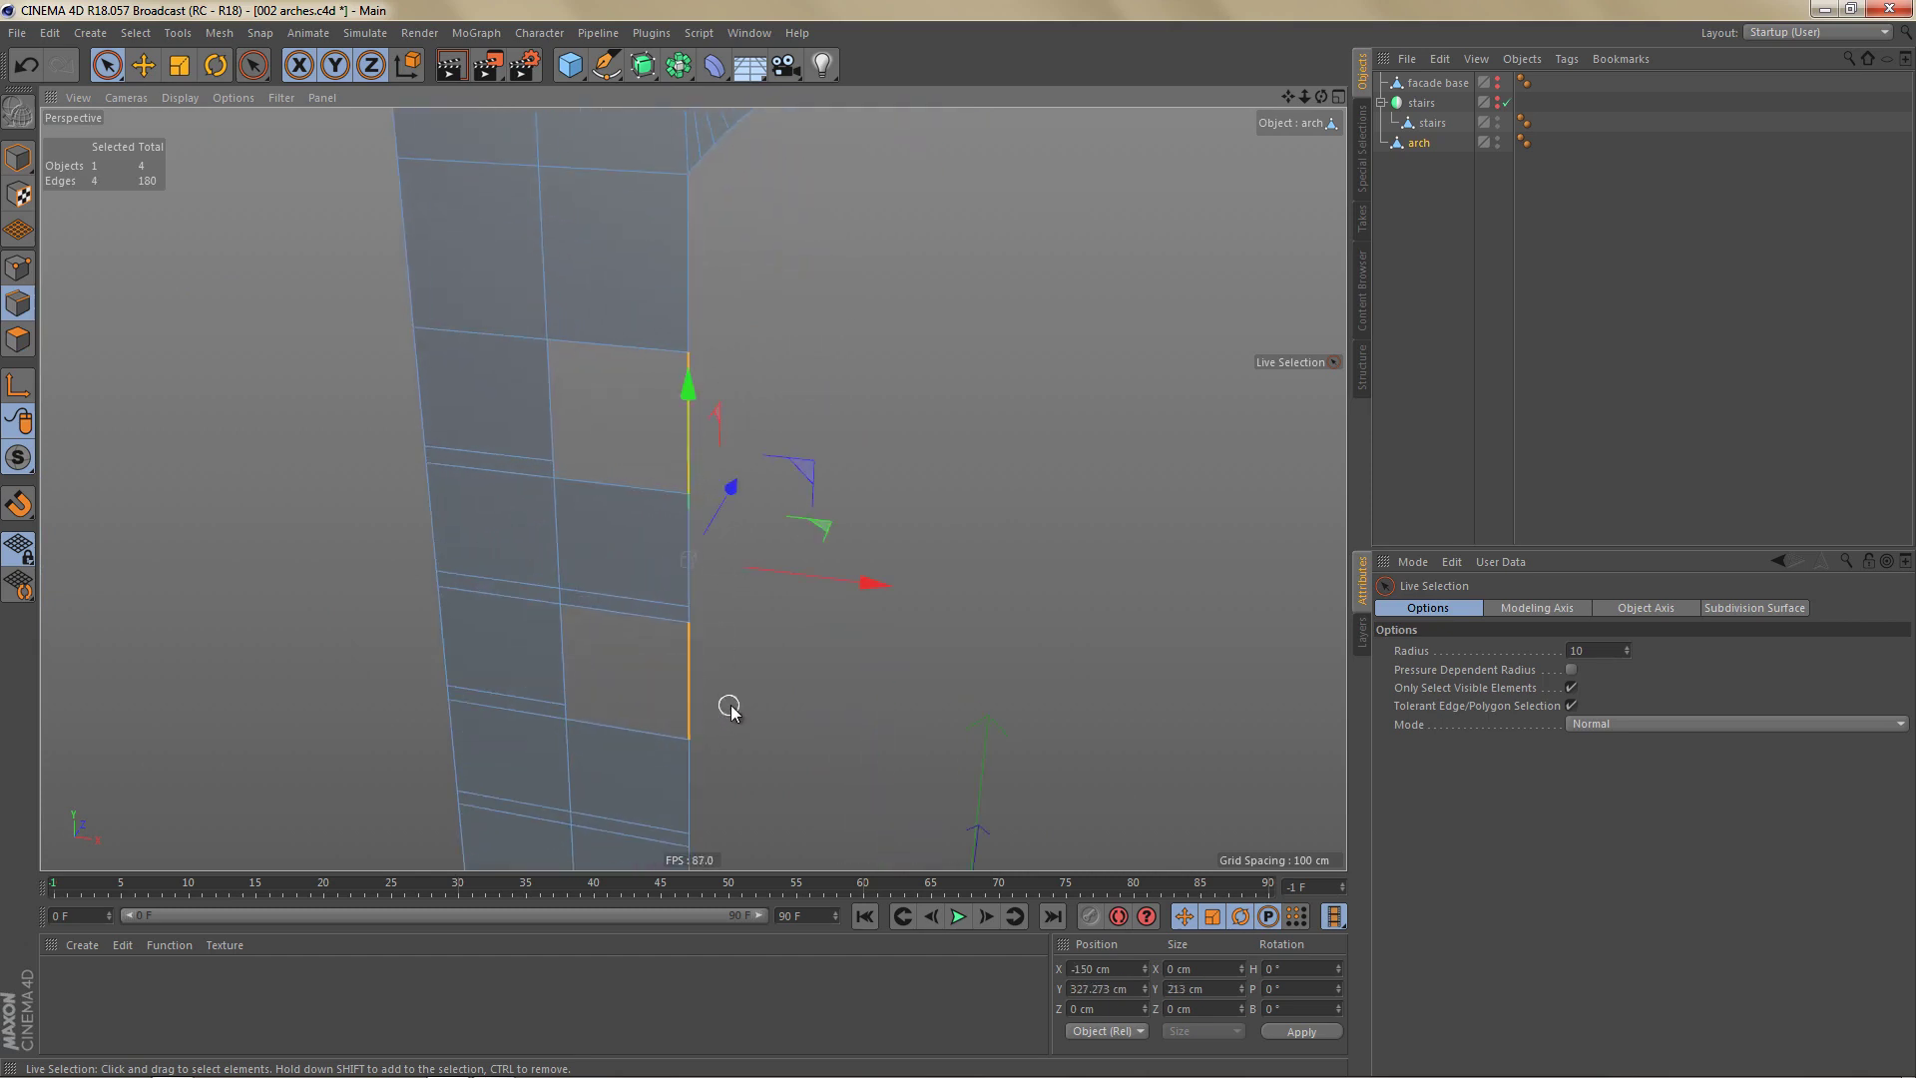
key(Delete)
In the front view, extrude the four edges at the two openings' inner ends and snap them to the pier's side edge at X -150 cm.
middle_click(797, 645)
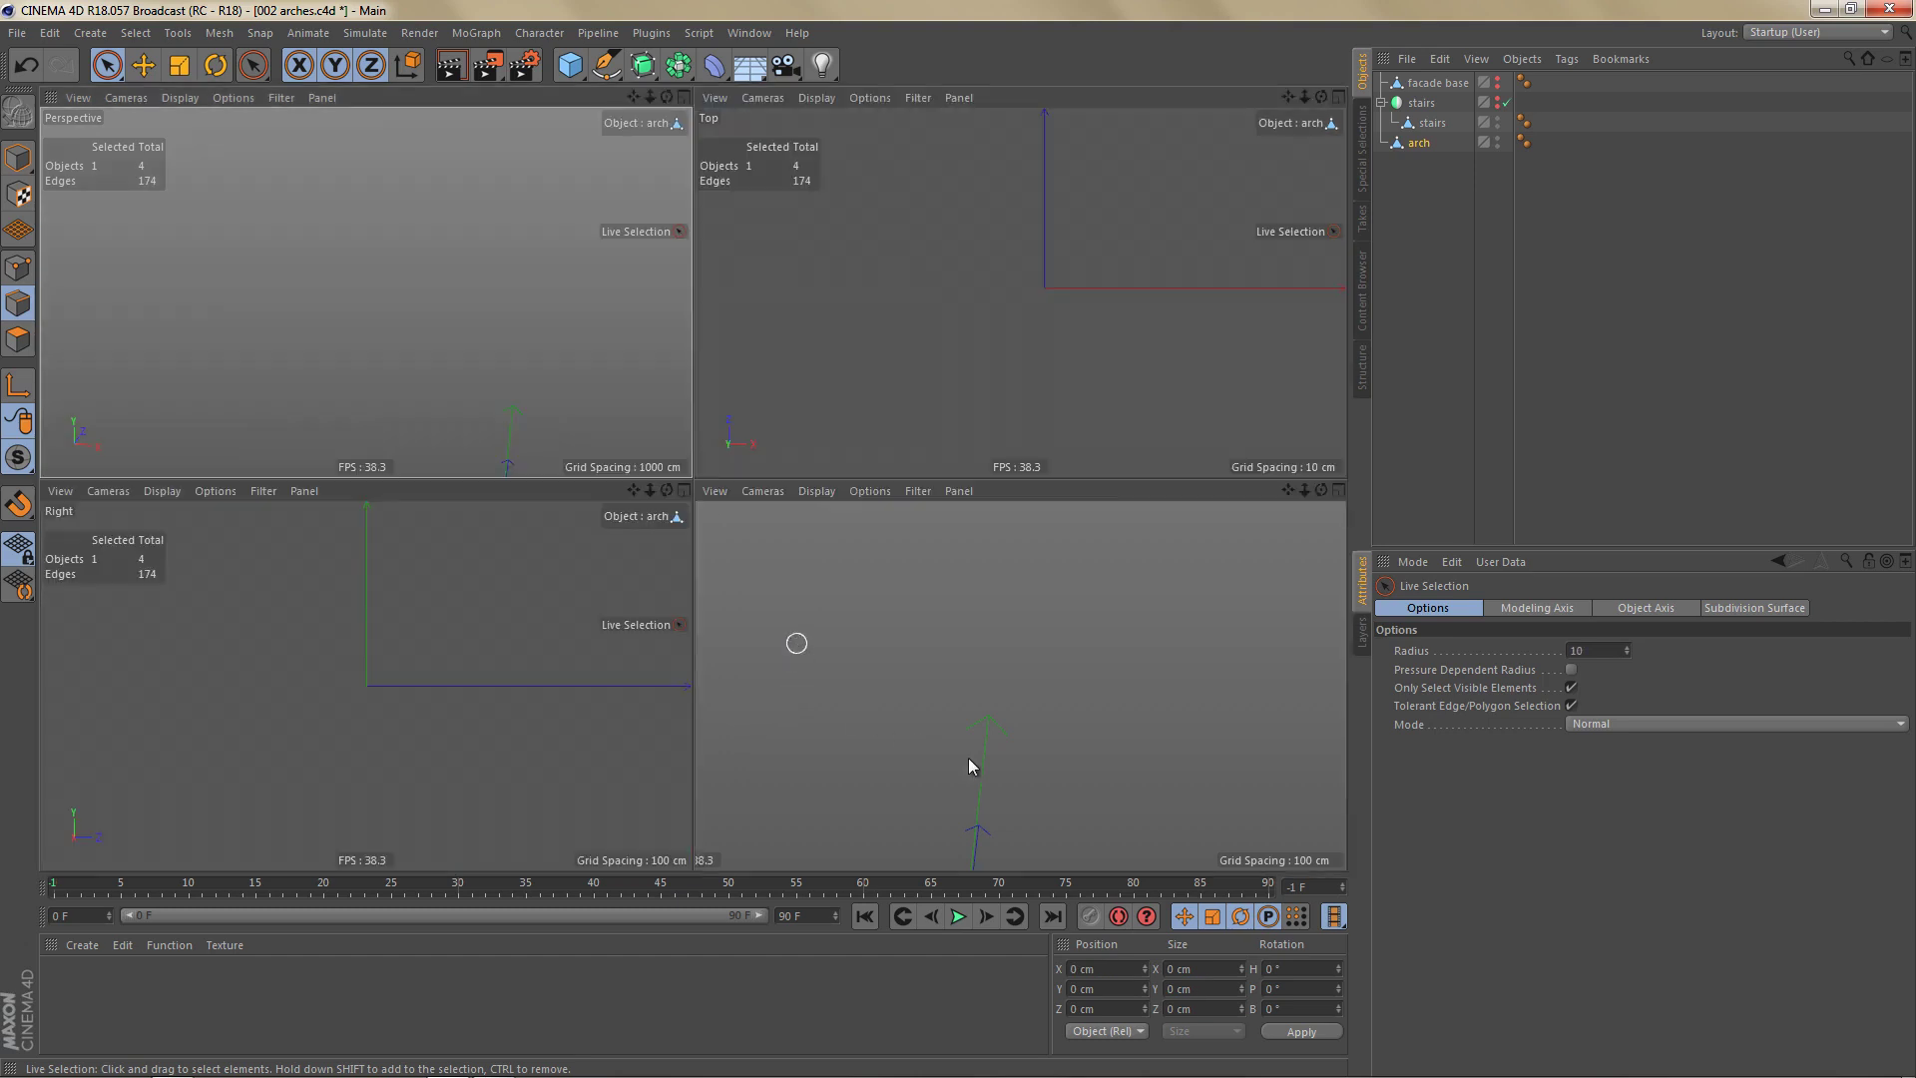
middle_click(970, 758)
alt+middle_drag(810, 588, 959, 327)
scroll(855, 556, up, 5)
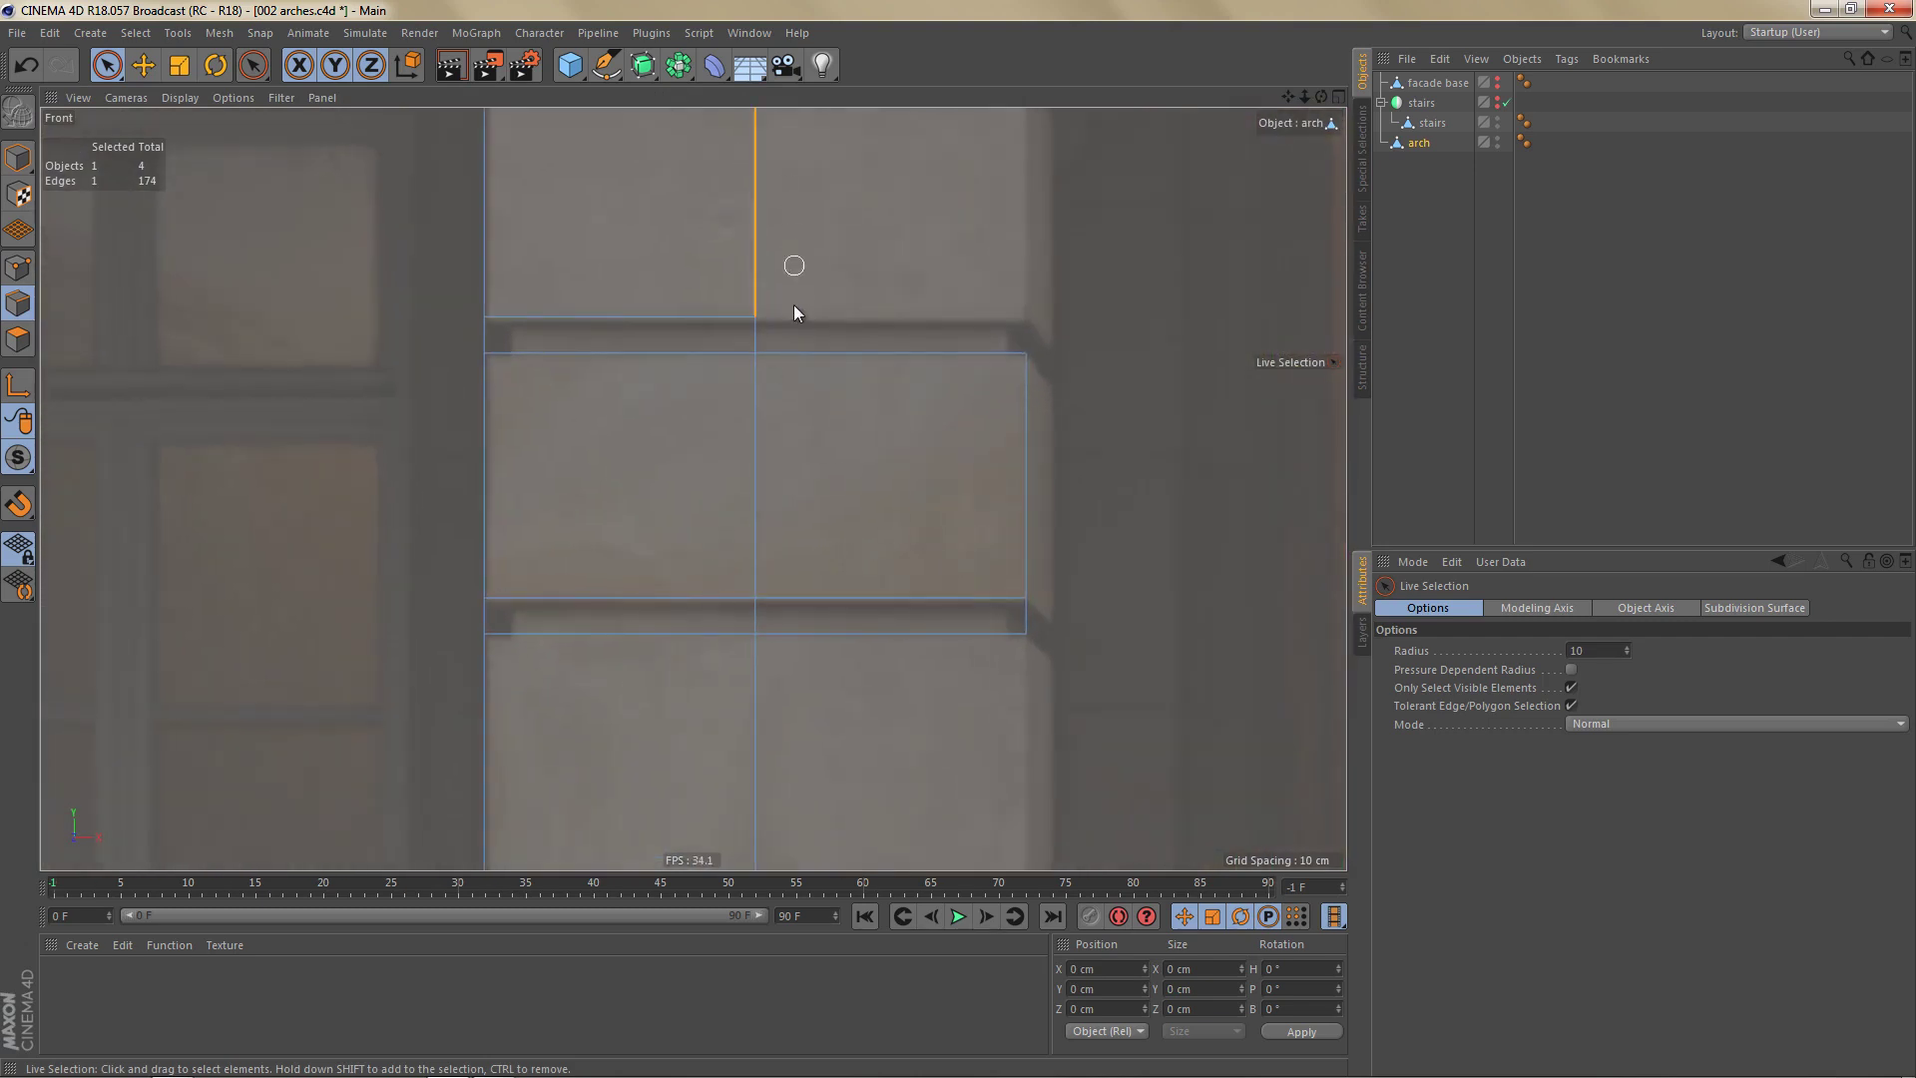
shift+click(758, 336)
alt+middle_drag(813, 659, 867, 320)
shift+click(805, 535)
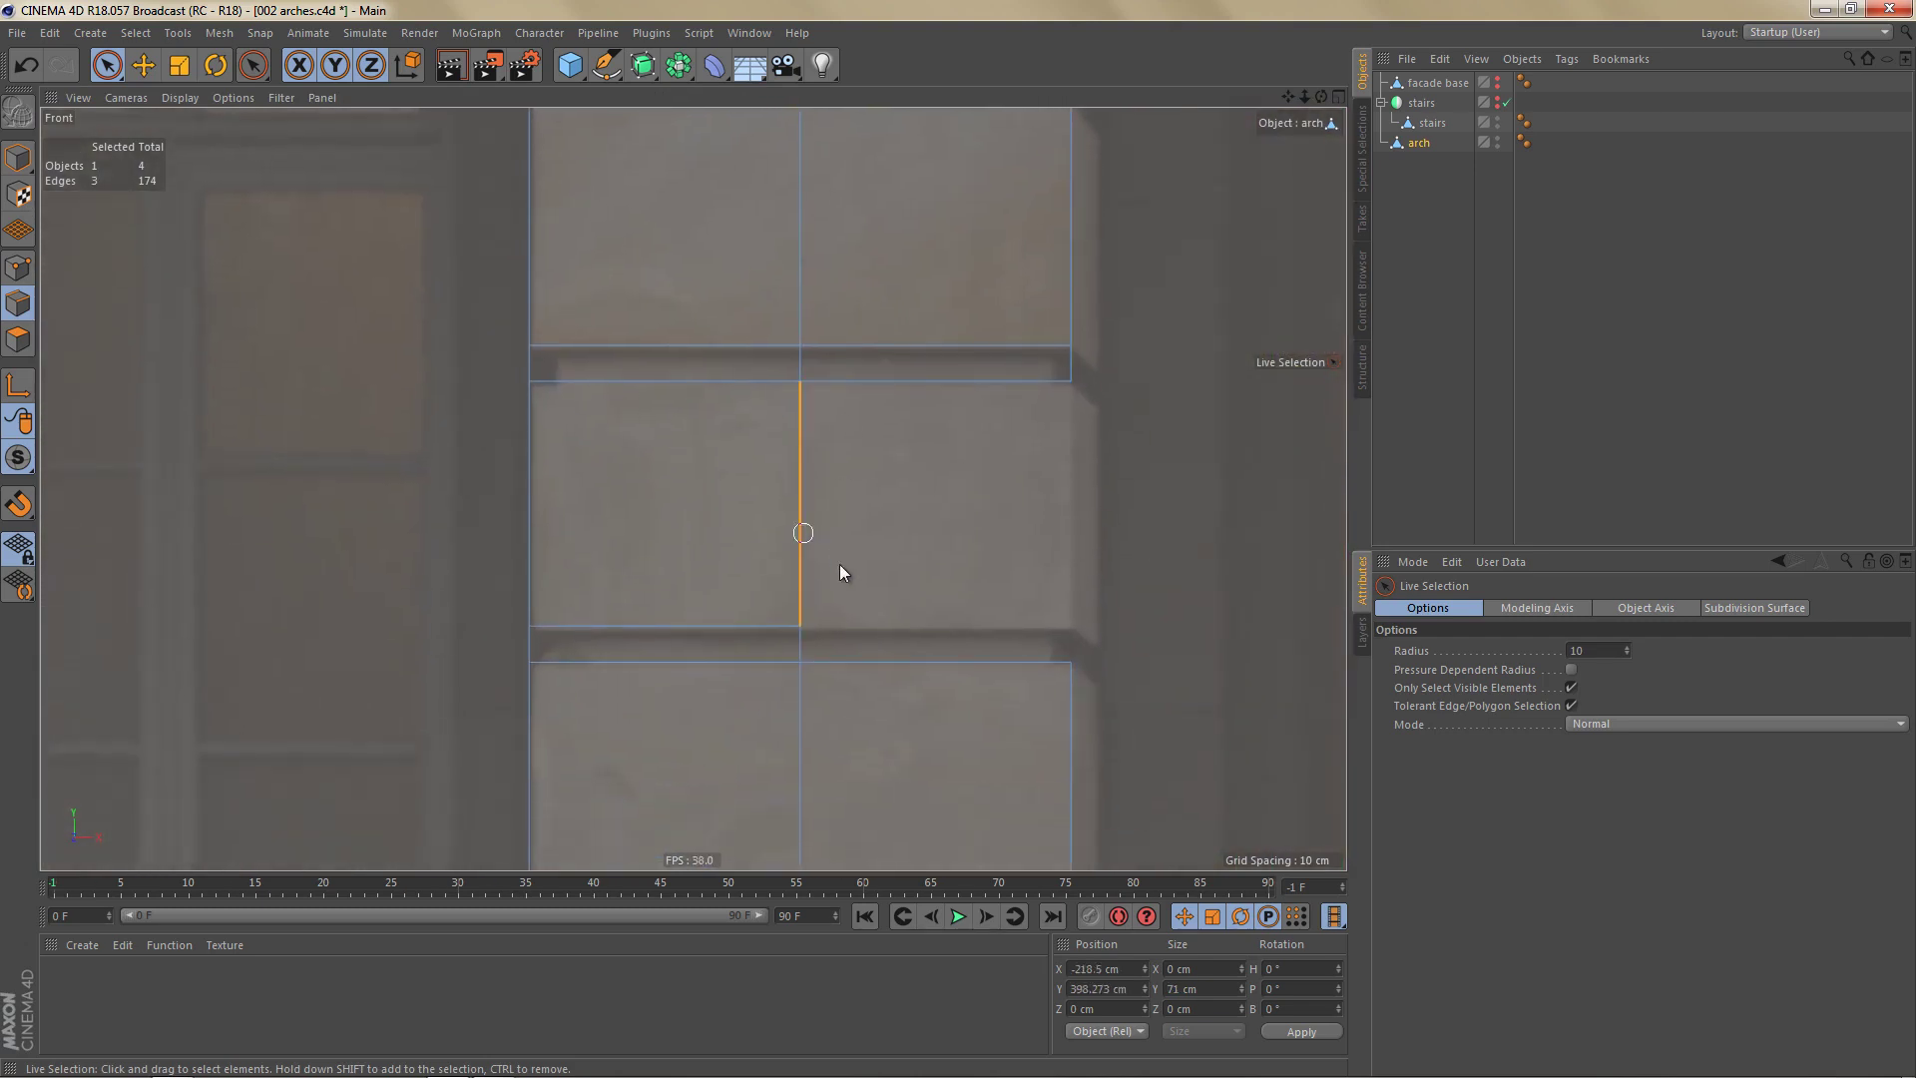
shift+click(804, 654)
drag(988, 239, 1196, 271)
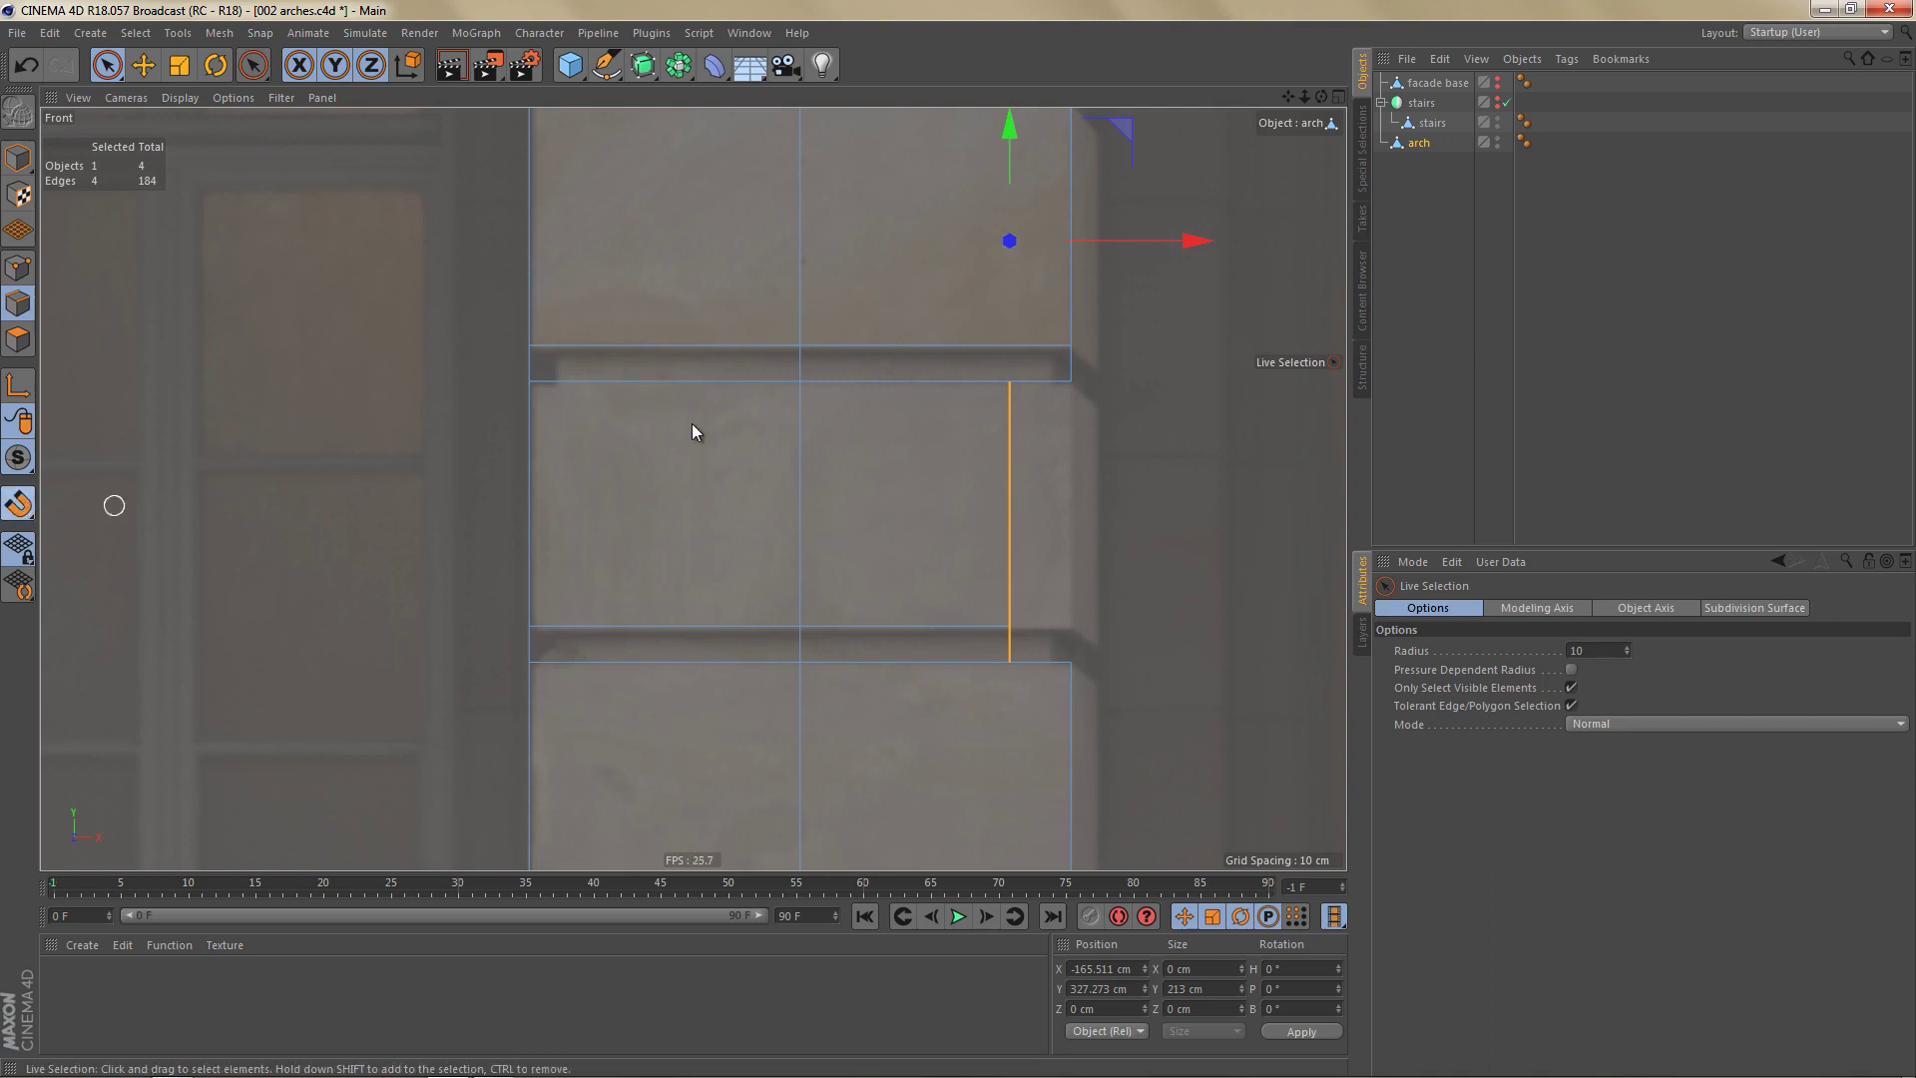
drag(1205, 241, 1260, 252)
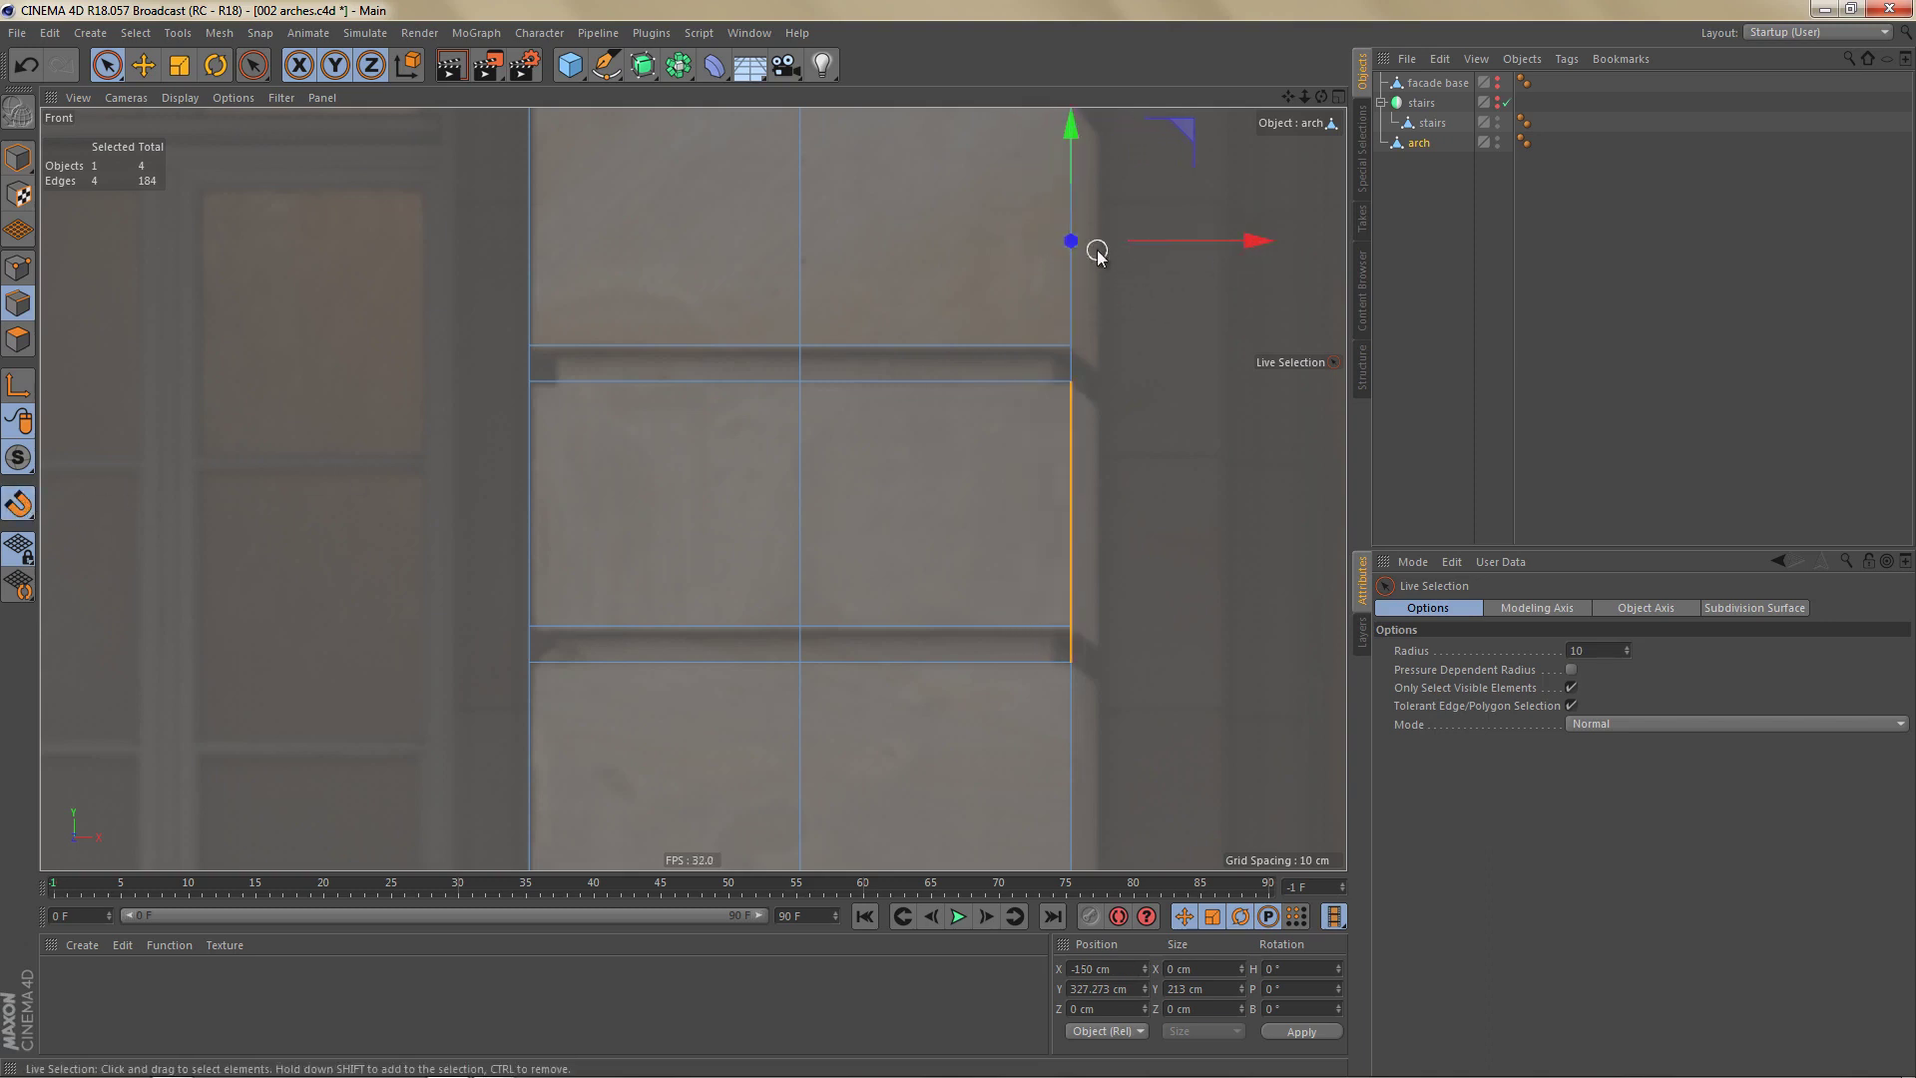
In point mode with nothing selected, run Optimize on the arch mesh to merge its duplicate points.
alt+middle_drag(963, 547, 869, 540)
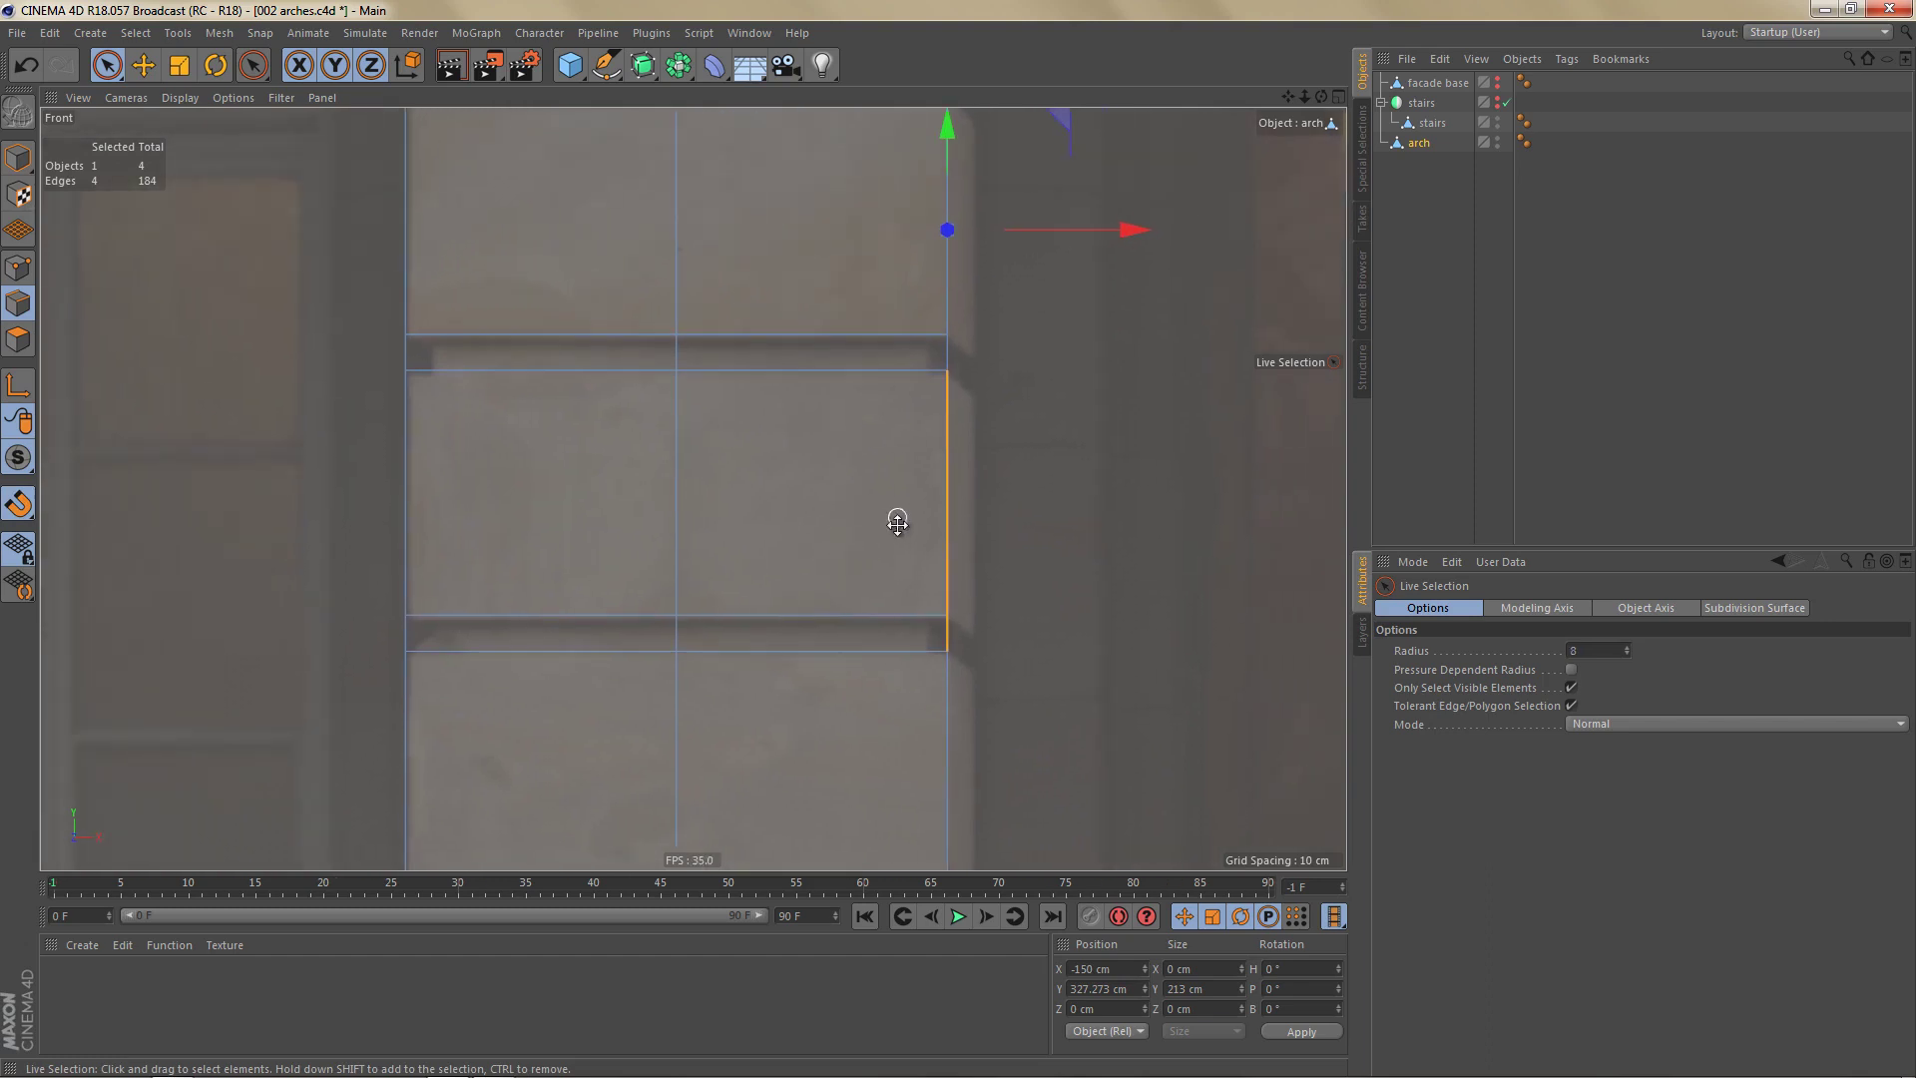
middle_click(897, 523)
middle_click(493, 344)
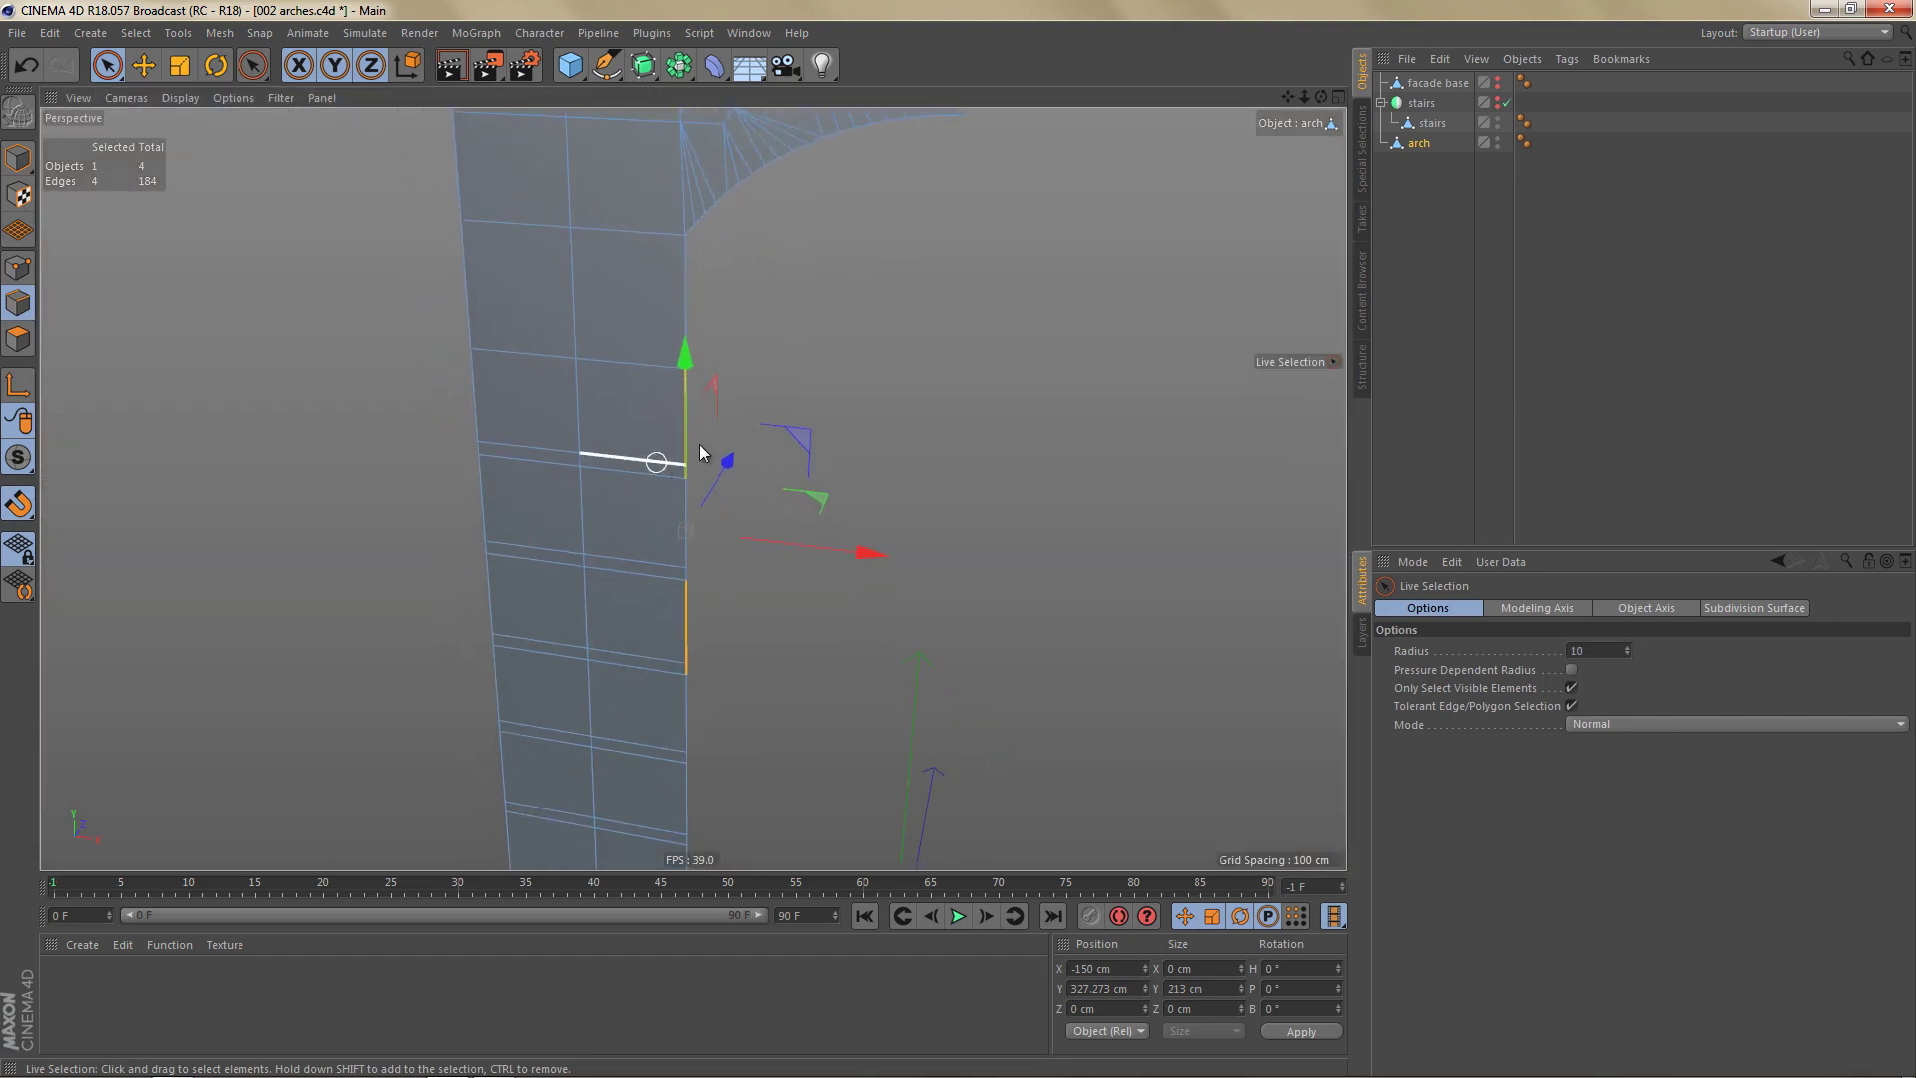
alt+middle_drag(655, 462, 698, 440)
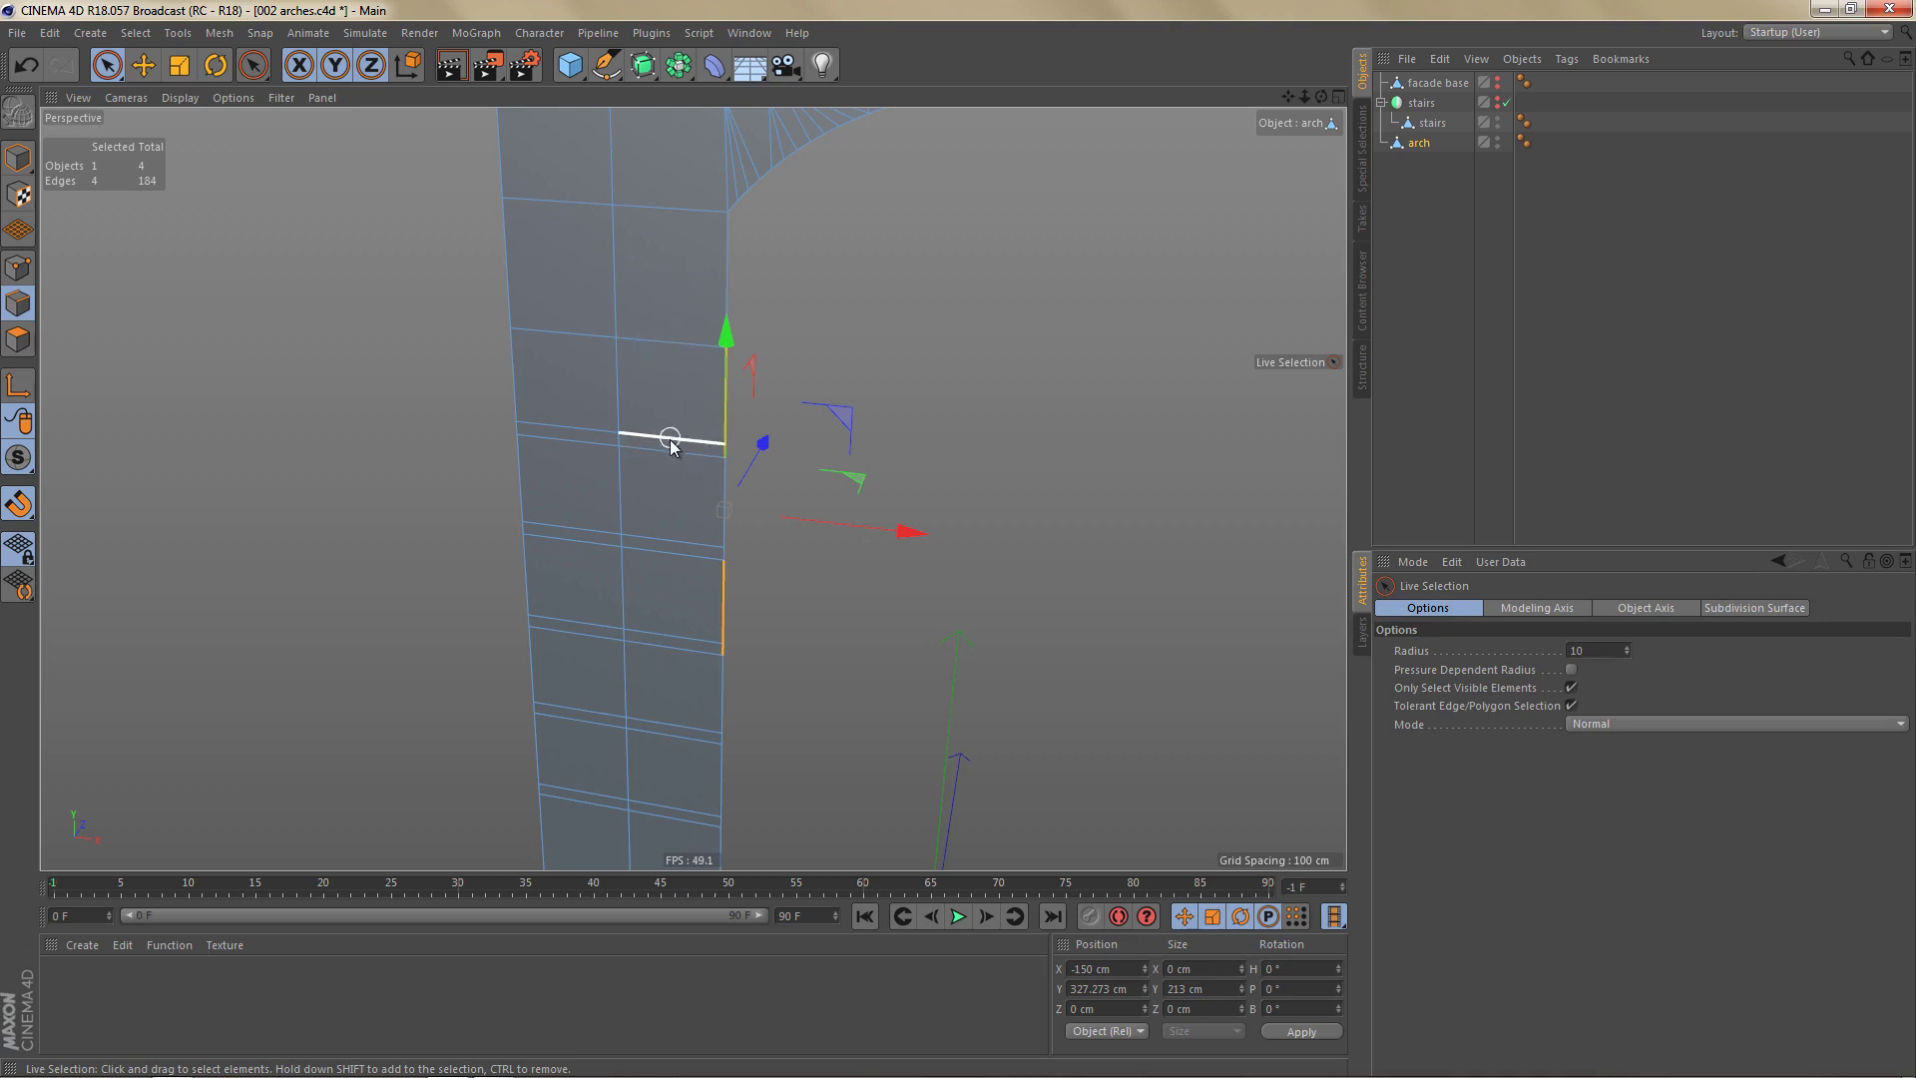
key(Return)
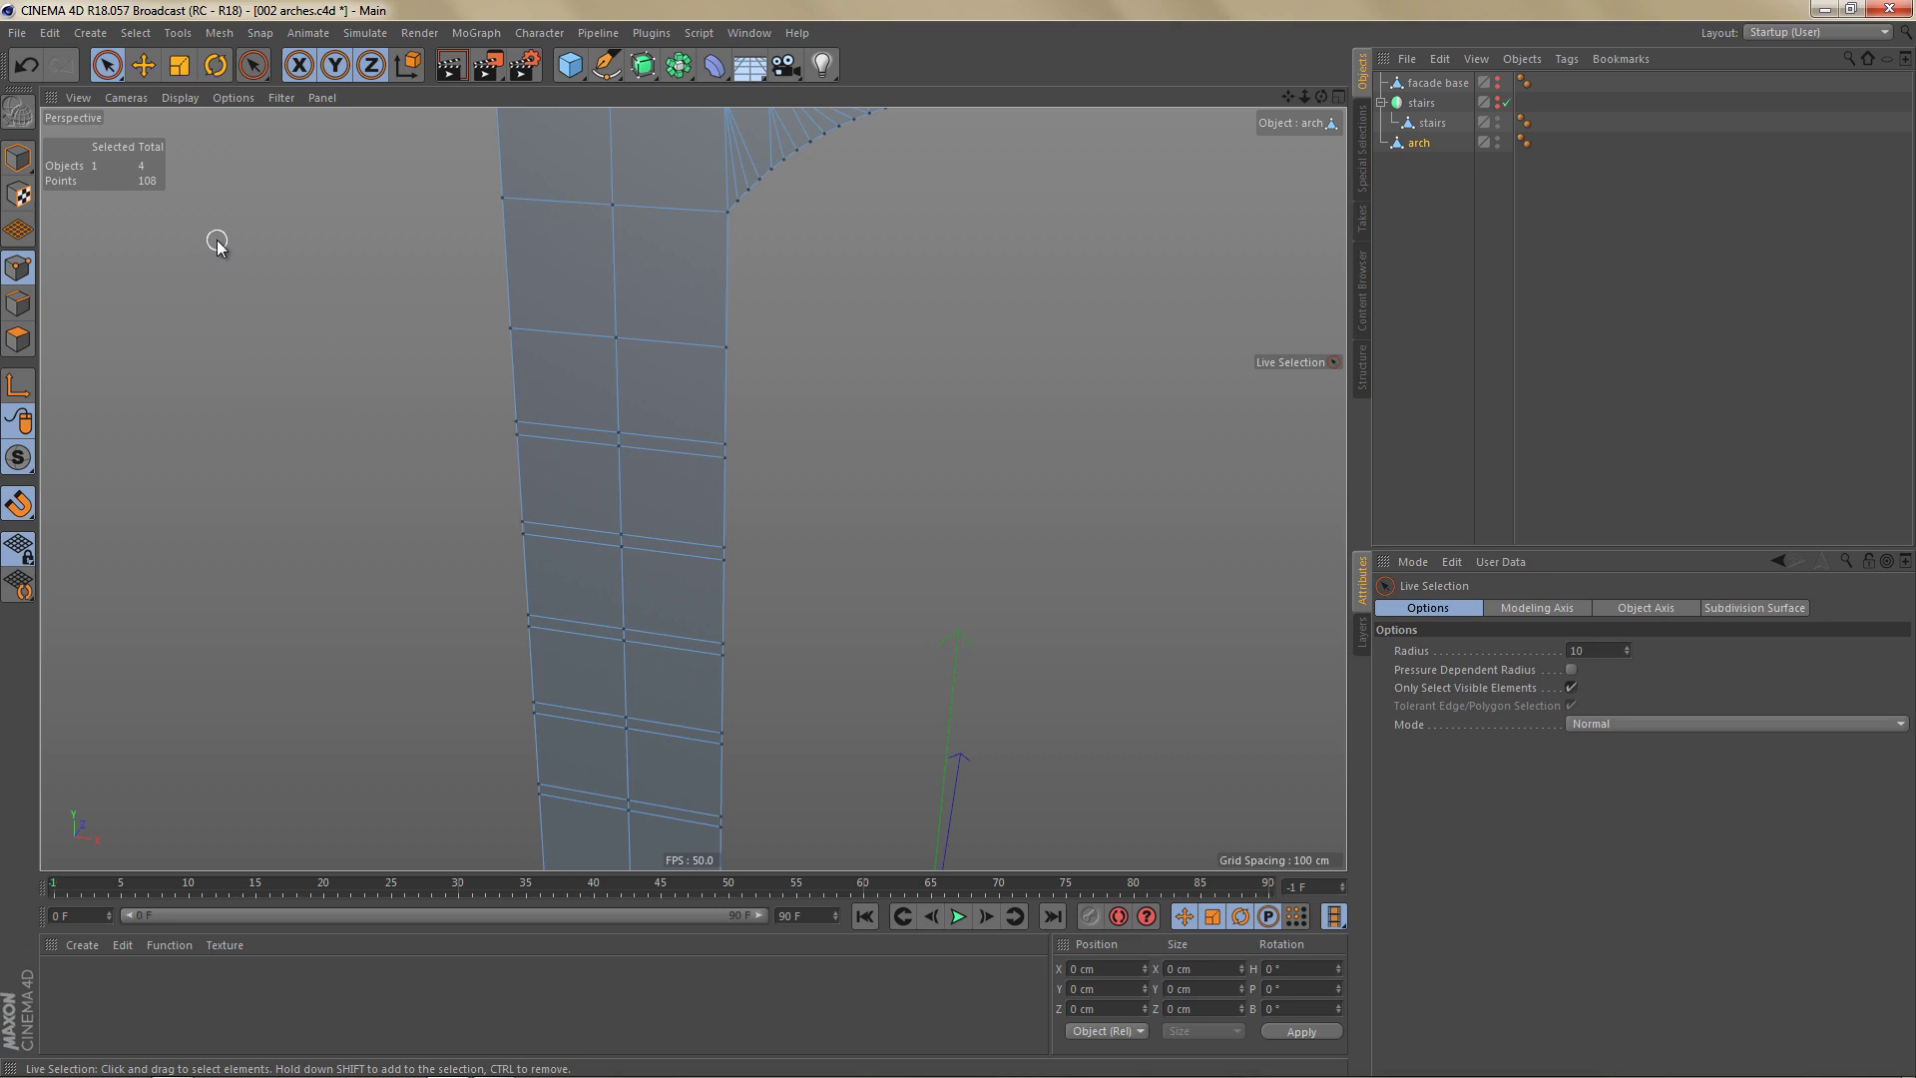
key(ctrl+a)
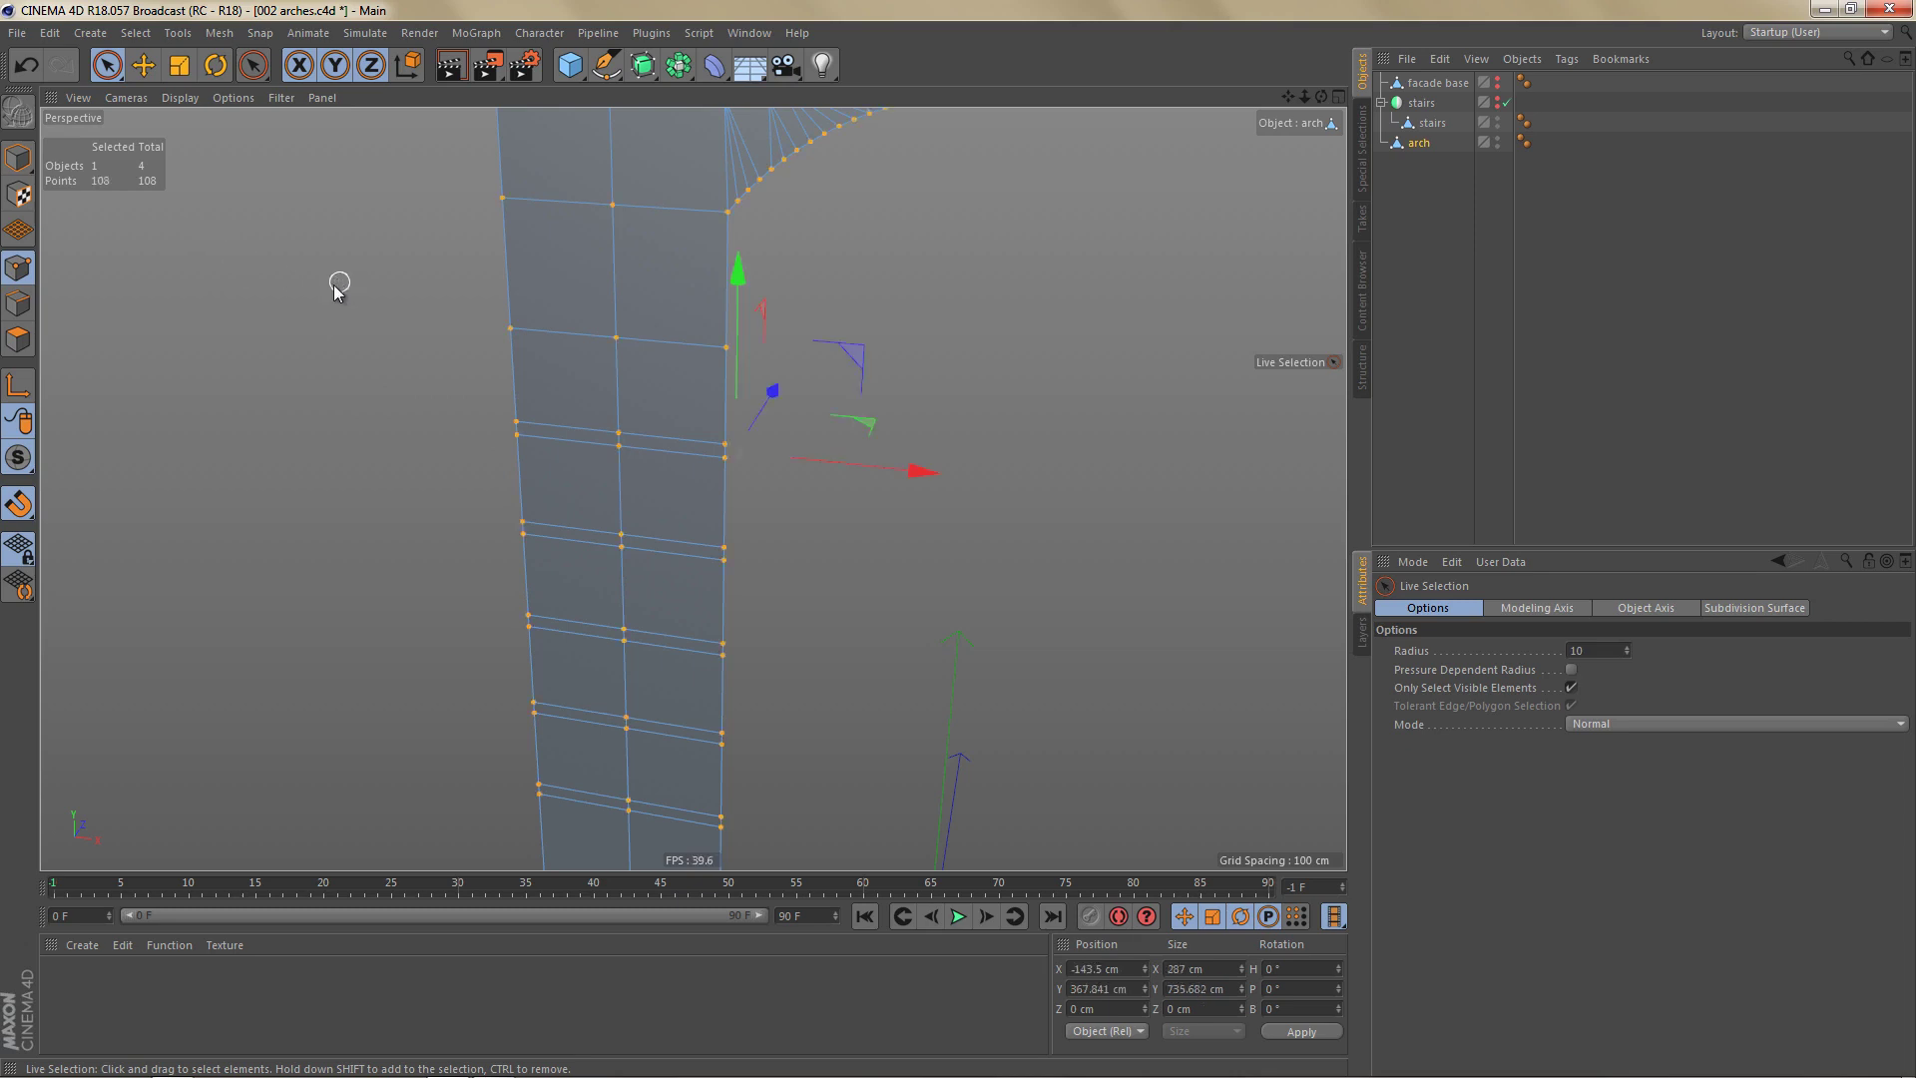
click(333, 282)
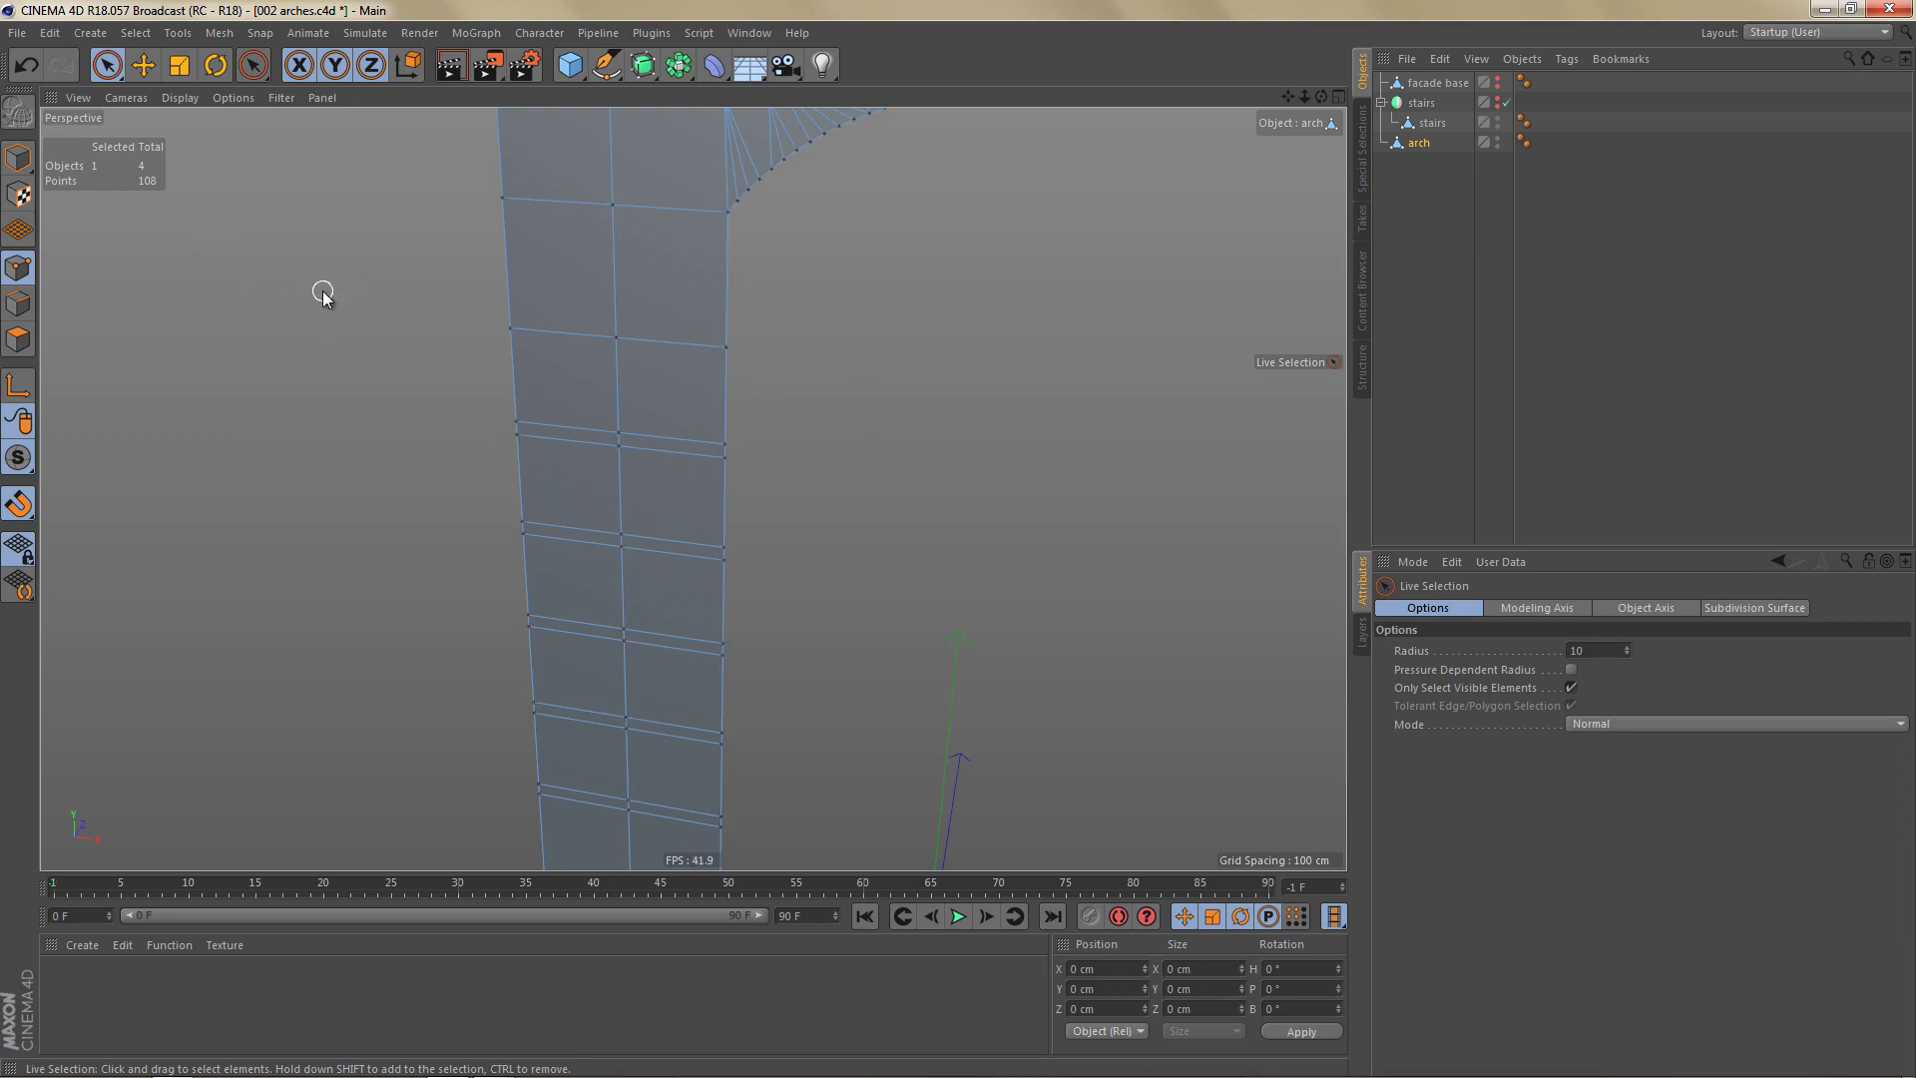
right_click(944, 284)
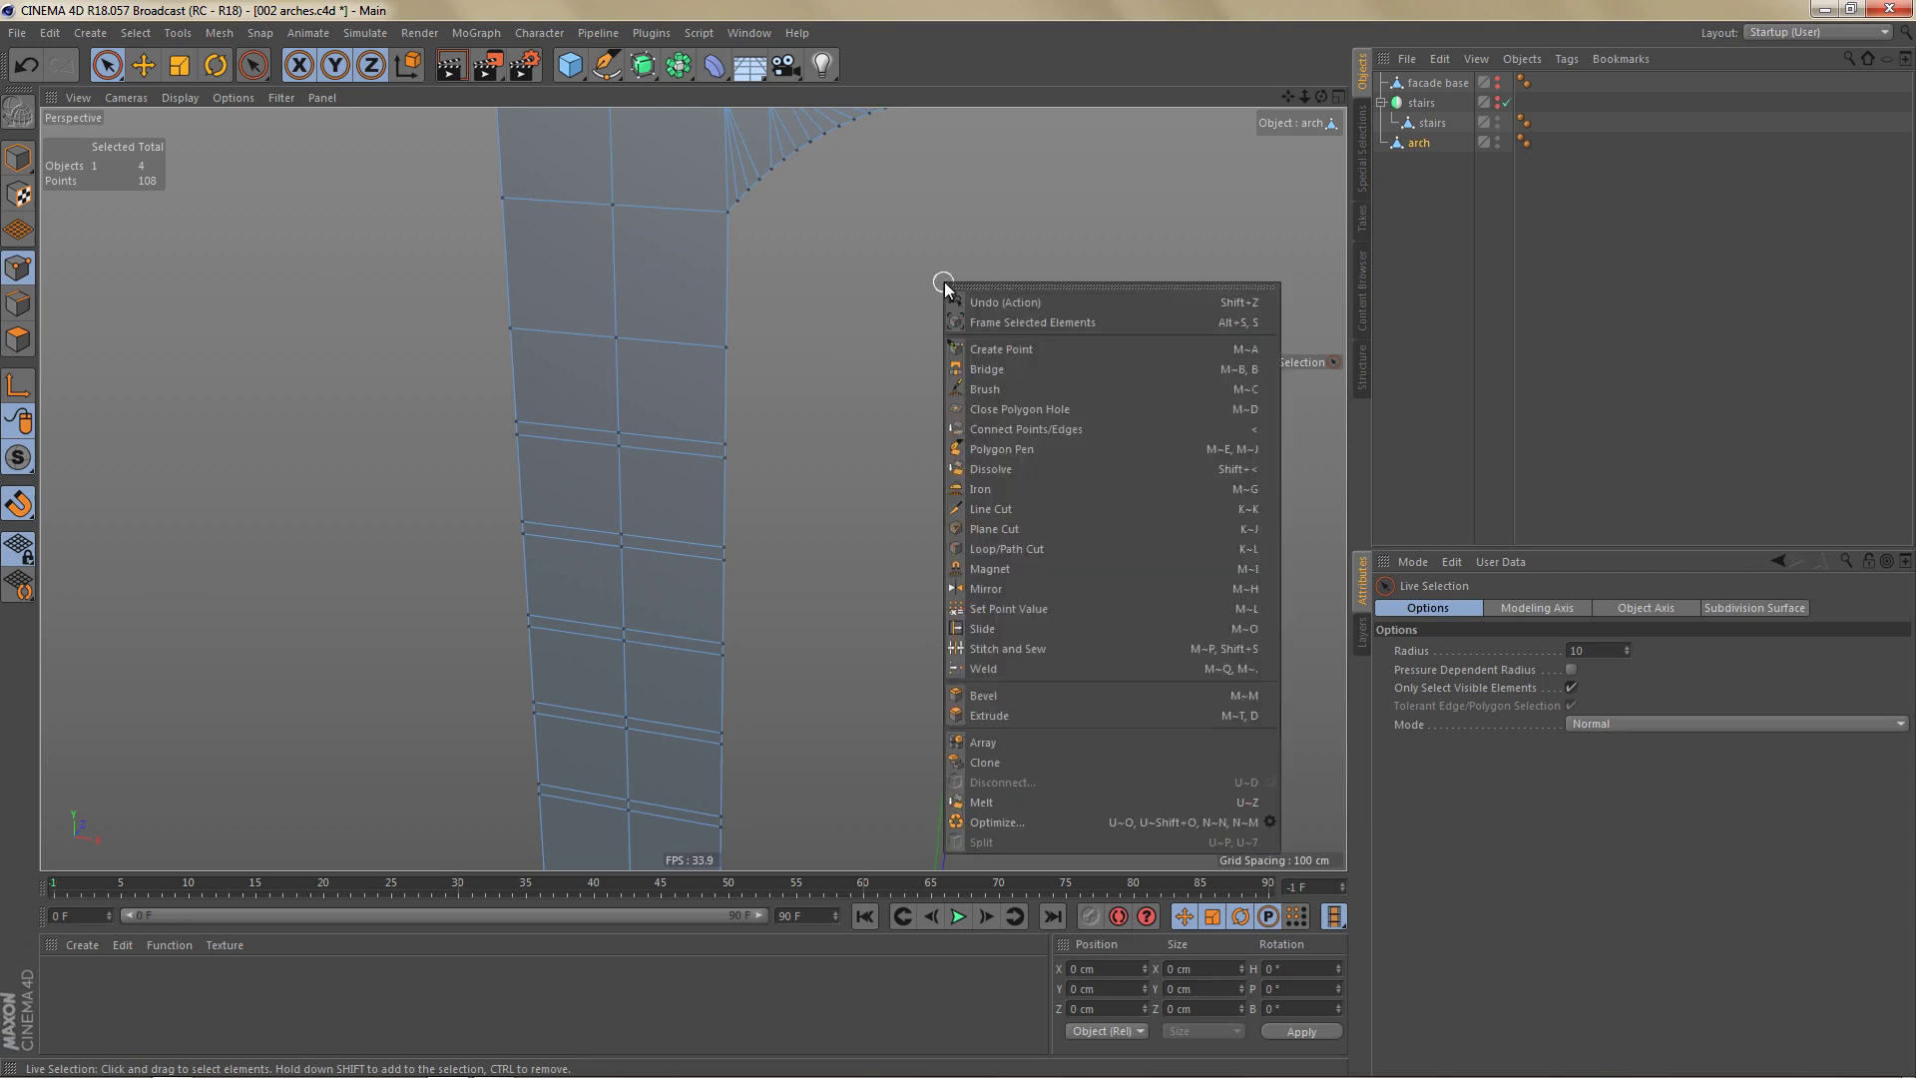
click(1018, 822)
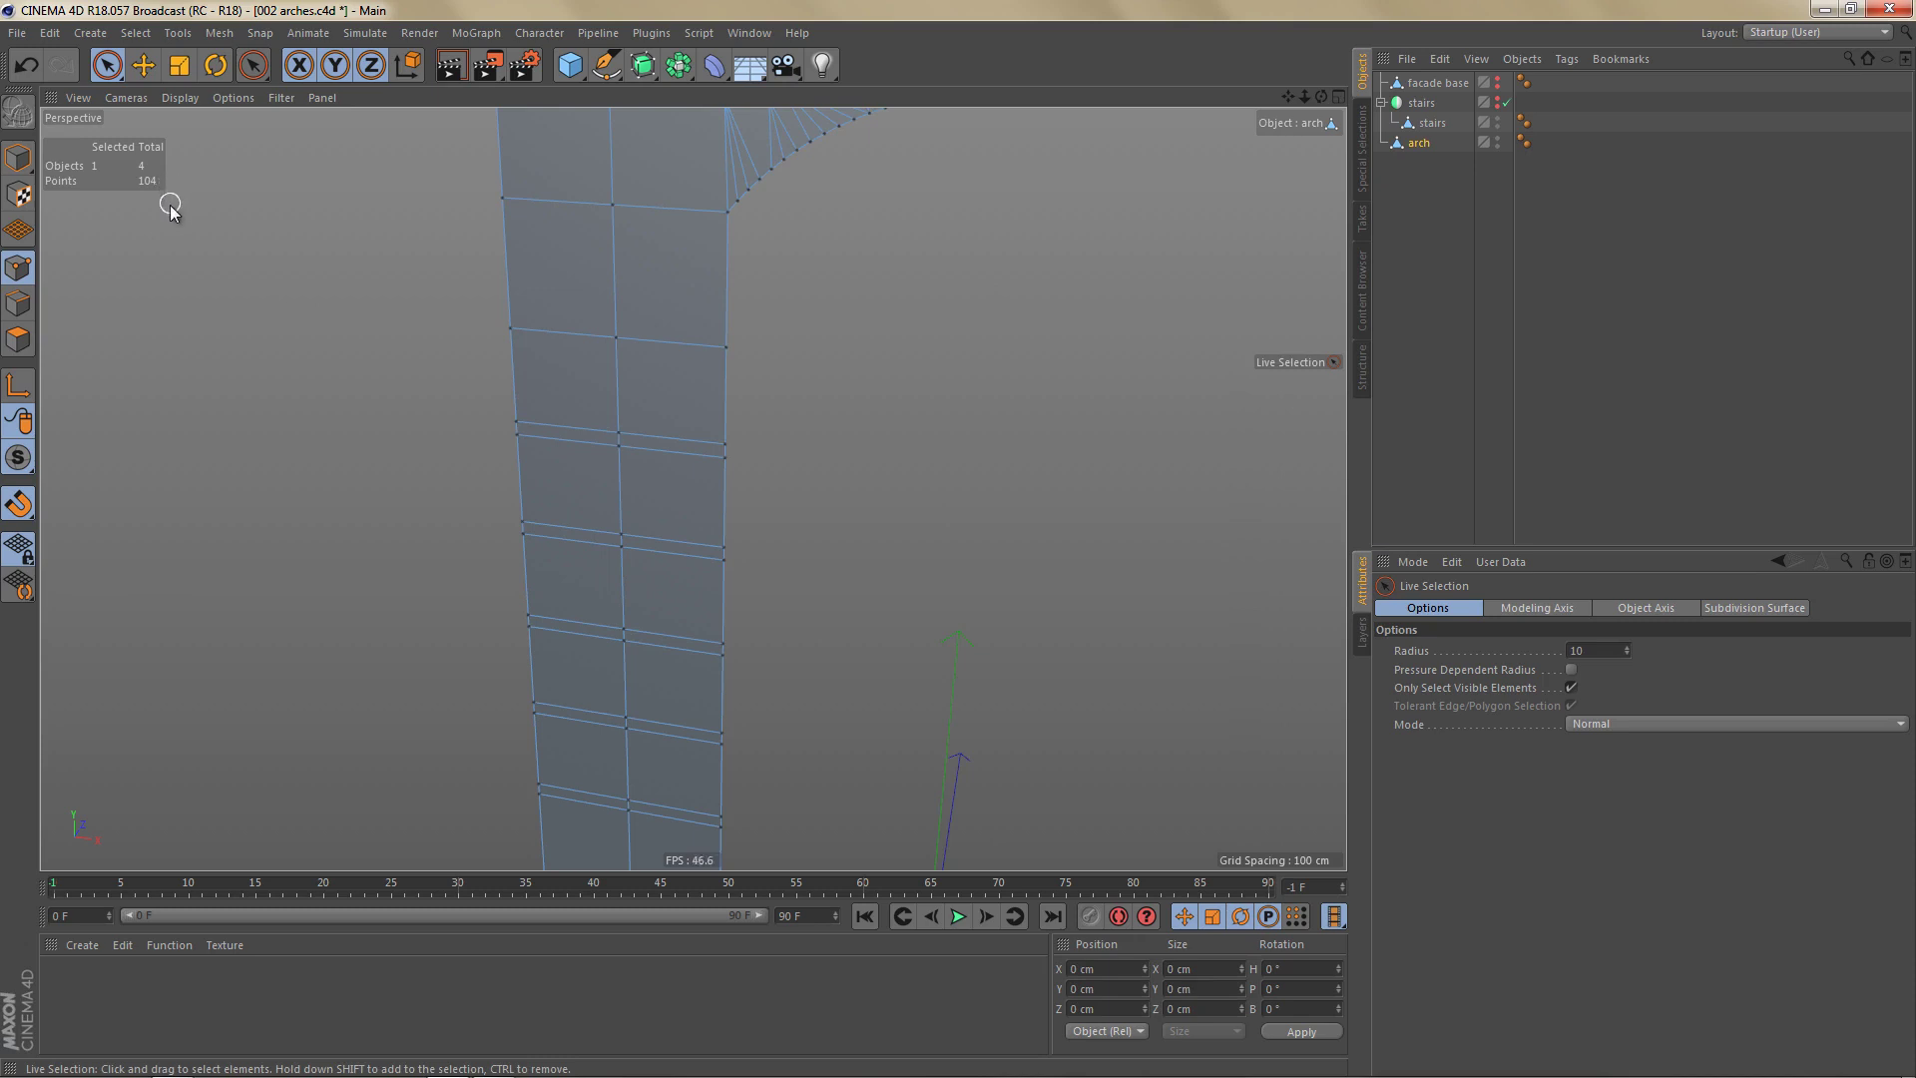
In polygon mode, select all the arch polygons and extrude them by -80 cm with Create Caps on.
alt+right_drag(653, 481, 601, 547)
alt+drag(648, 420, 726, 535)
key(Return)
key(Return)
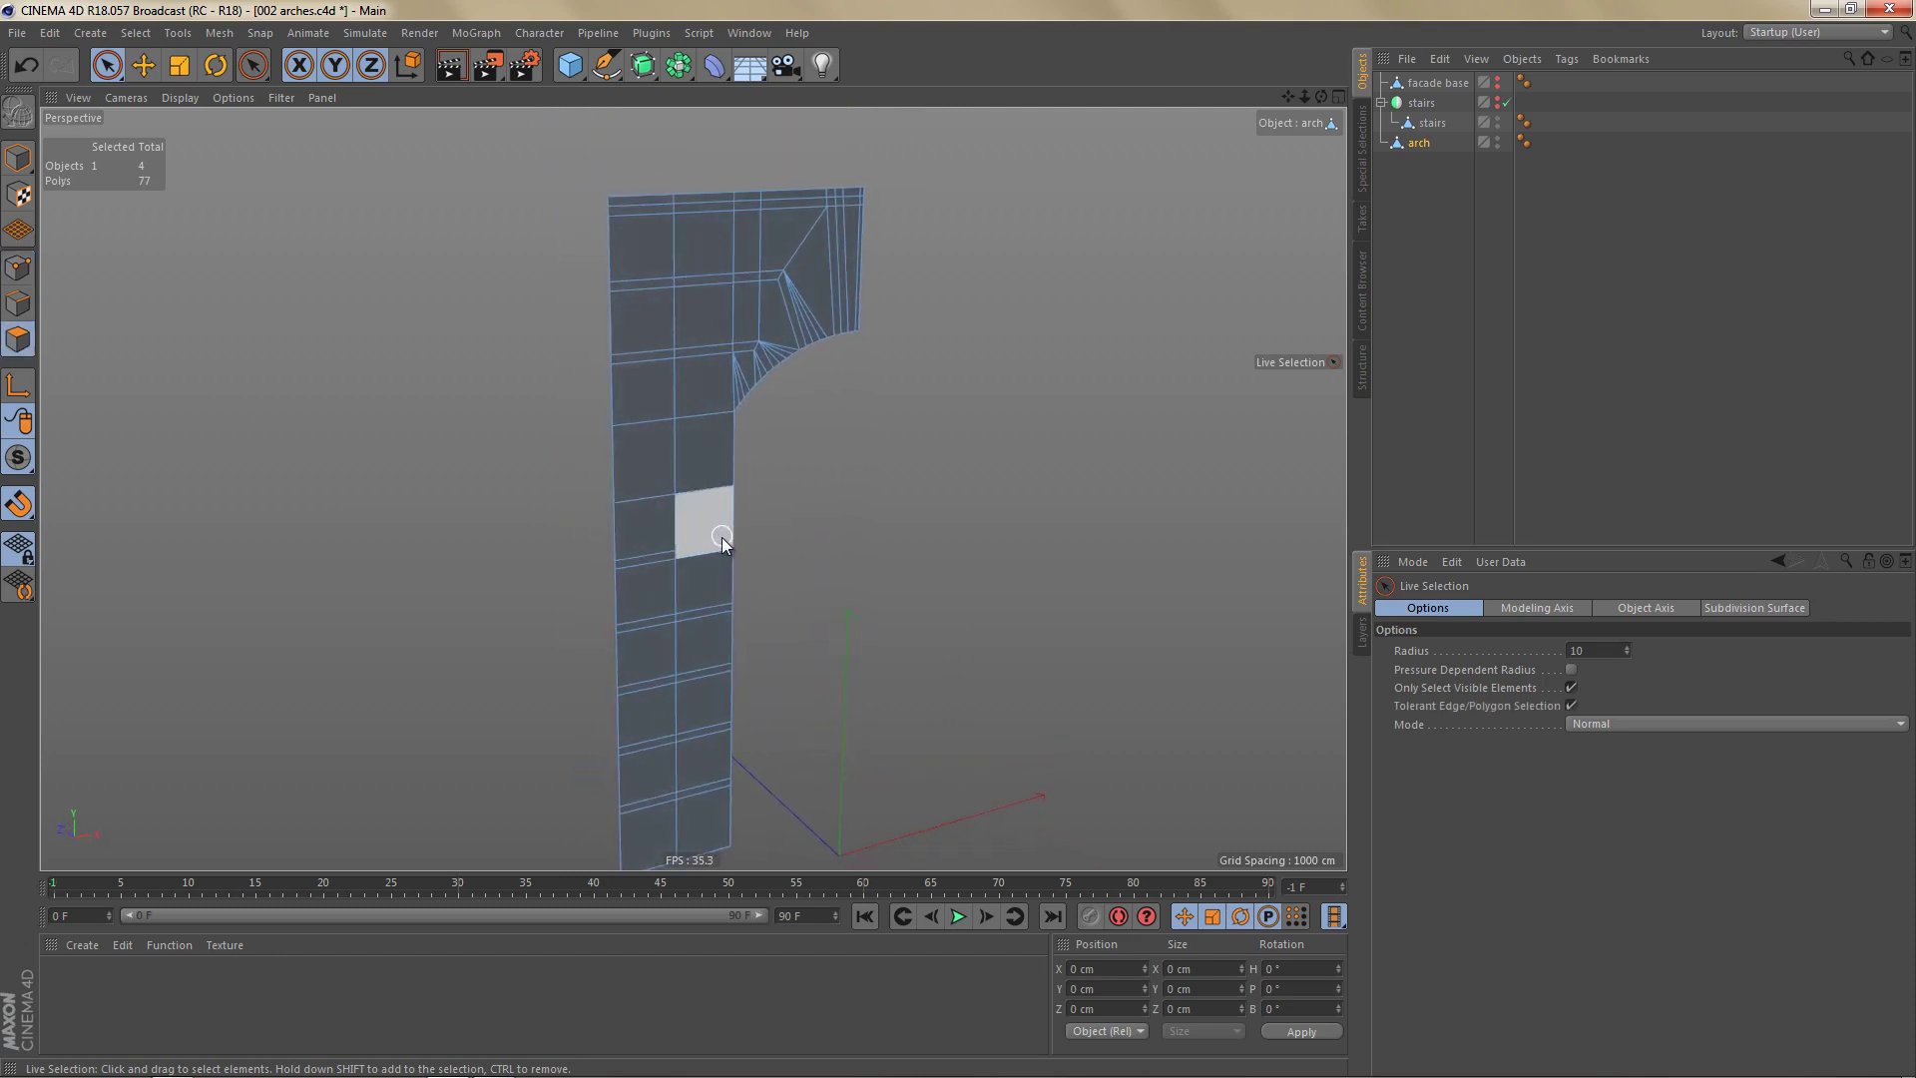
key(ctrl+a)
mouse_move(829, 607)
alt+mouse_down()
mouse_move(872, 561)
mouse_move(860, 587)
alt+mouse_up()
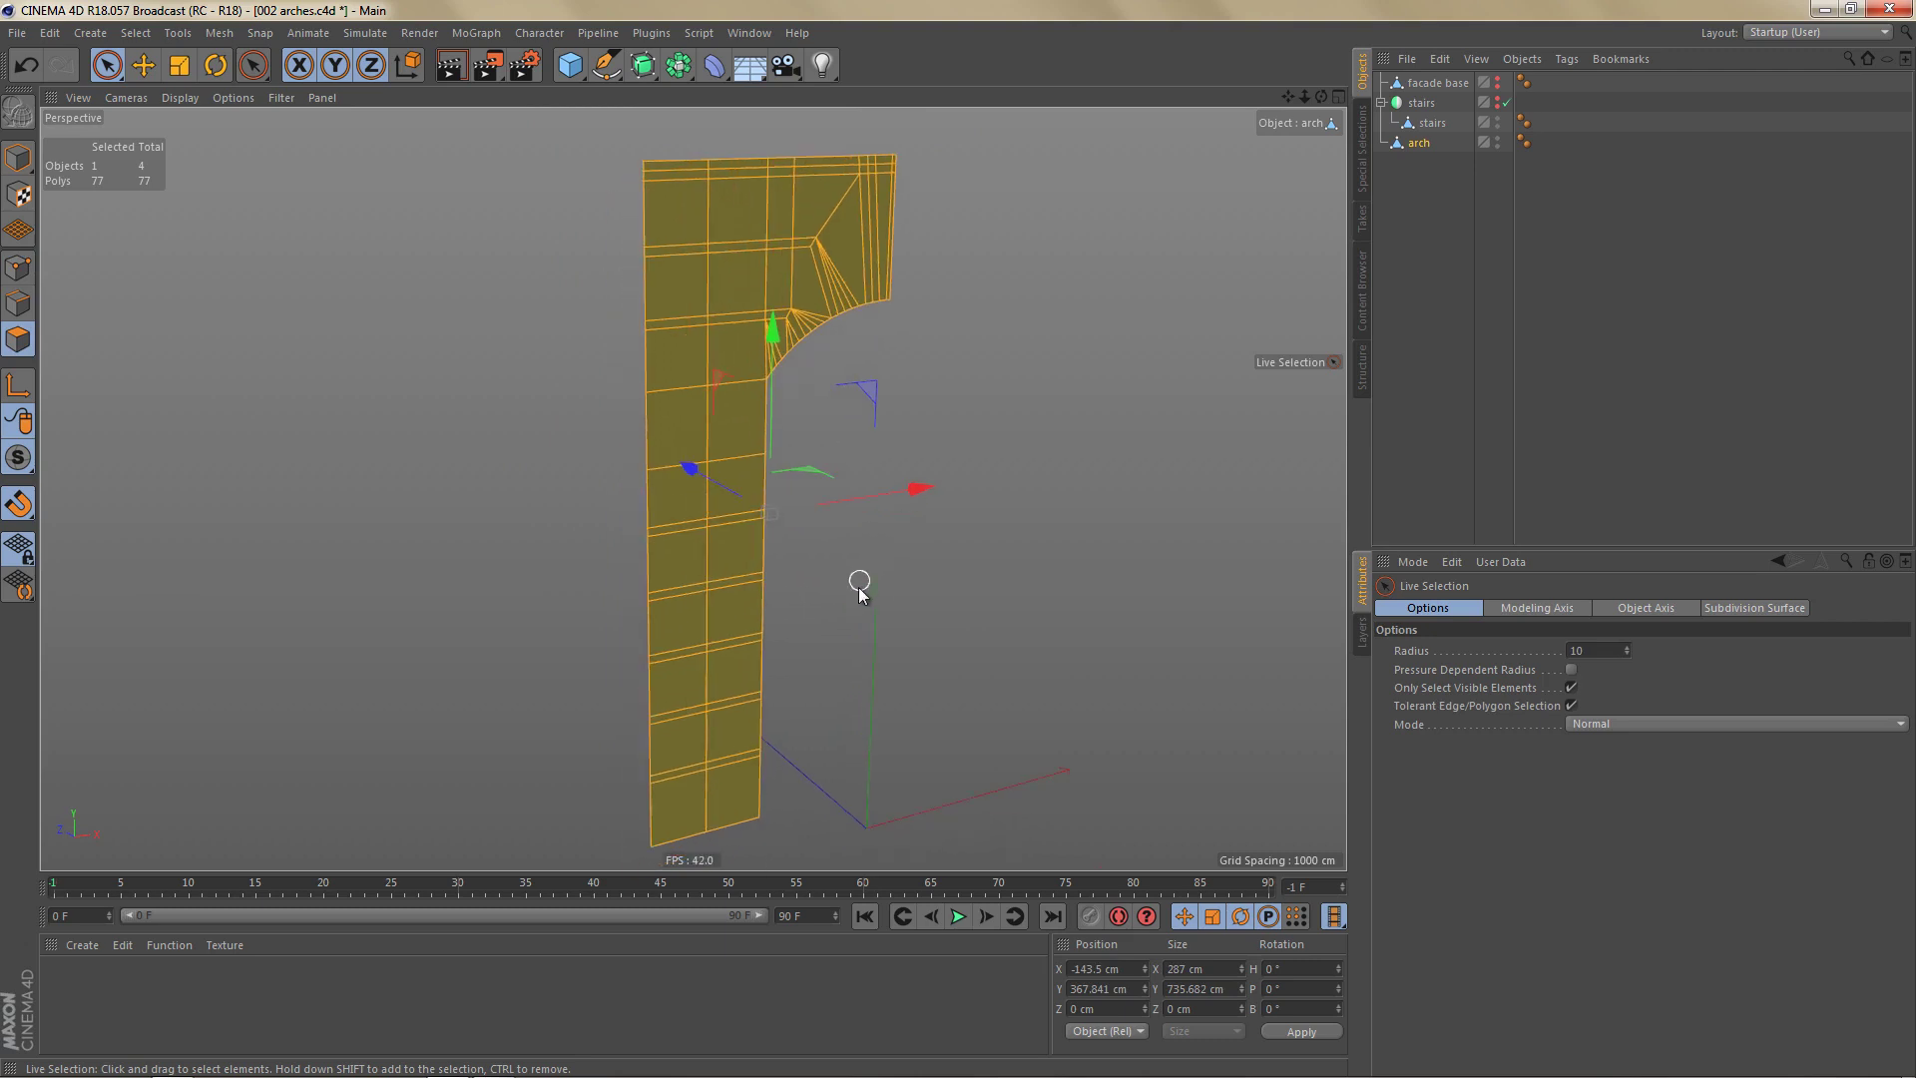
key(d)
drag(956, 539, 958, 549)
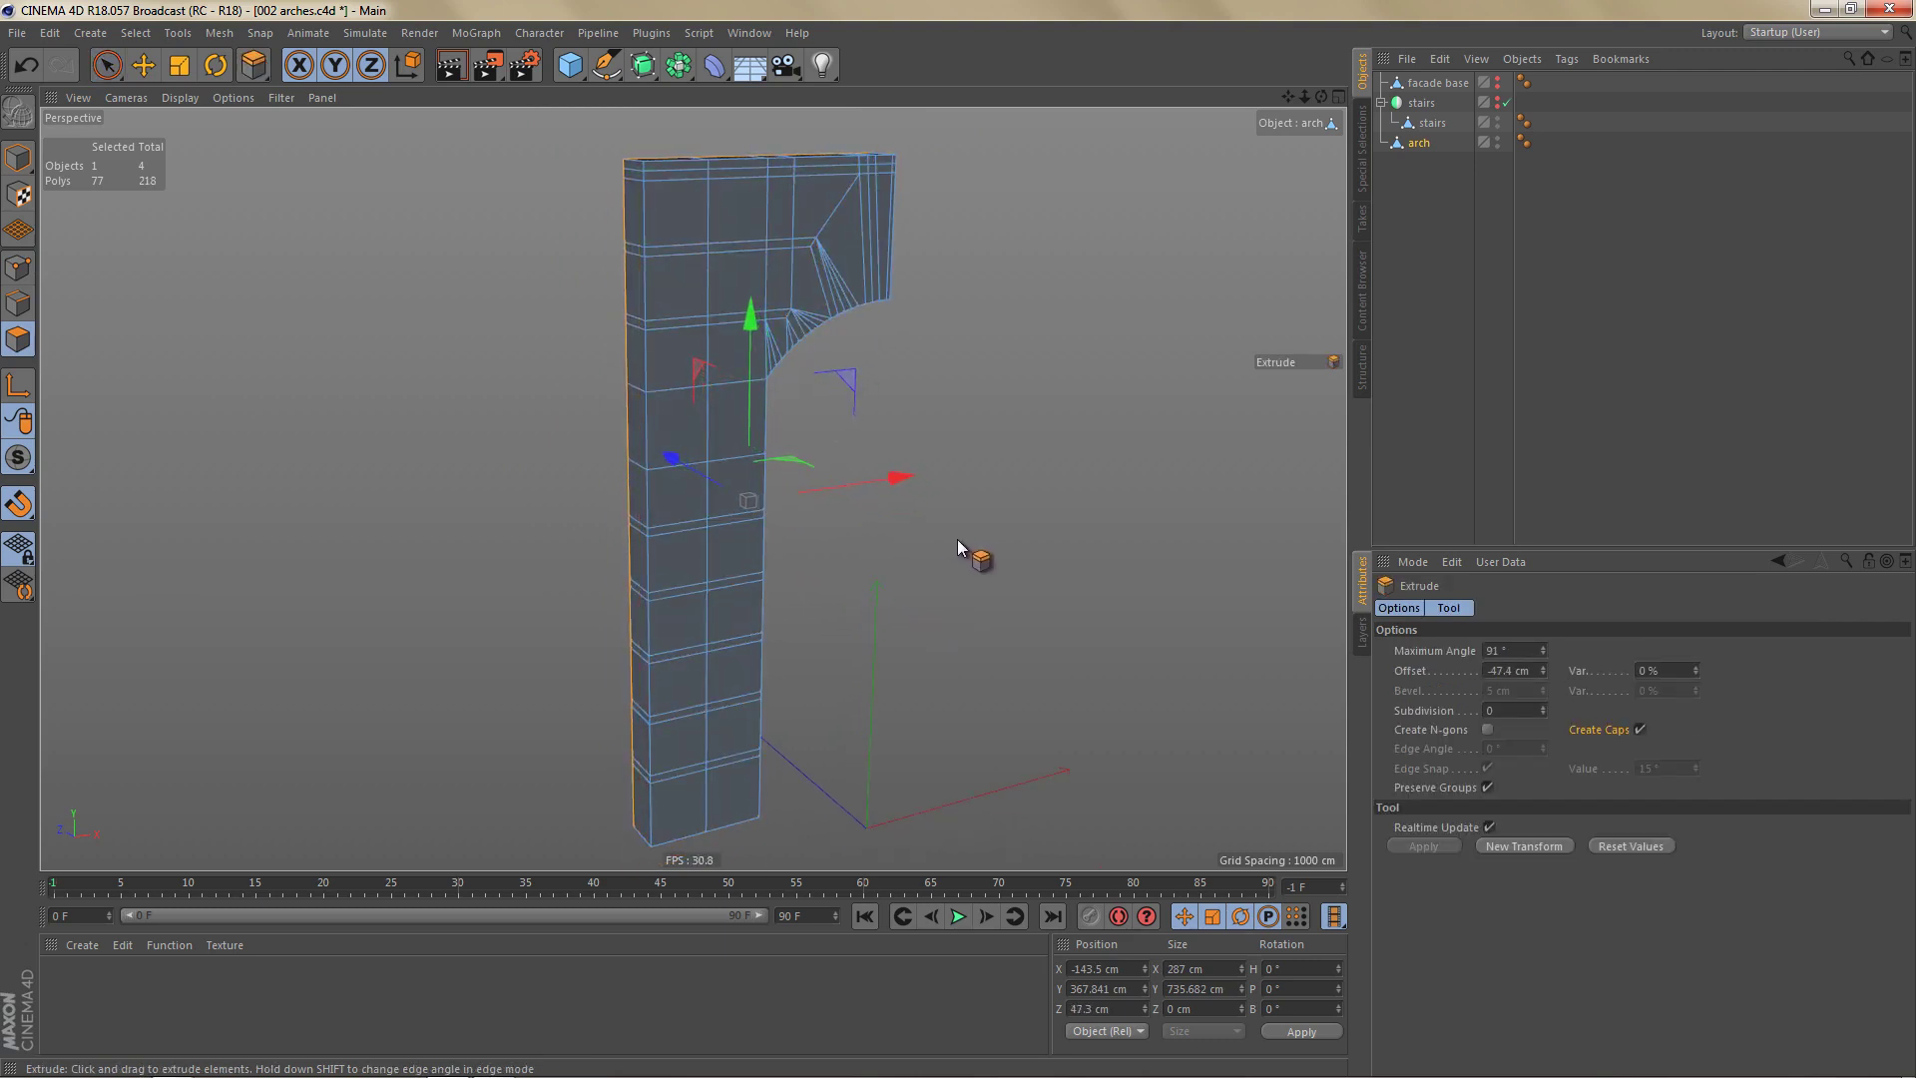
alt+drag(805, 560, 866, 572)
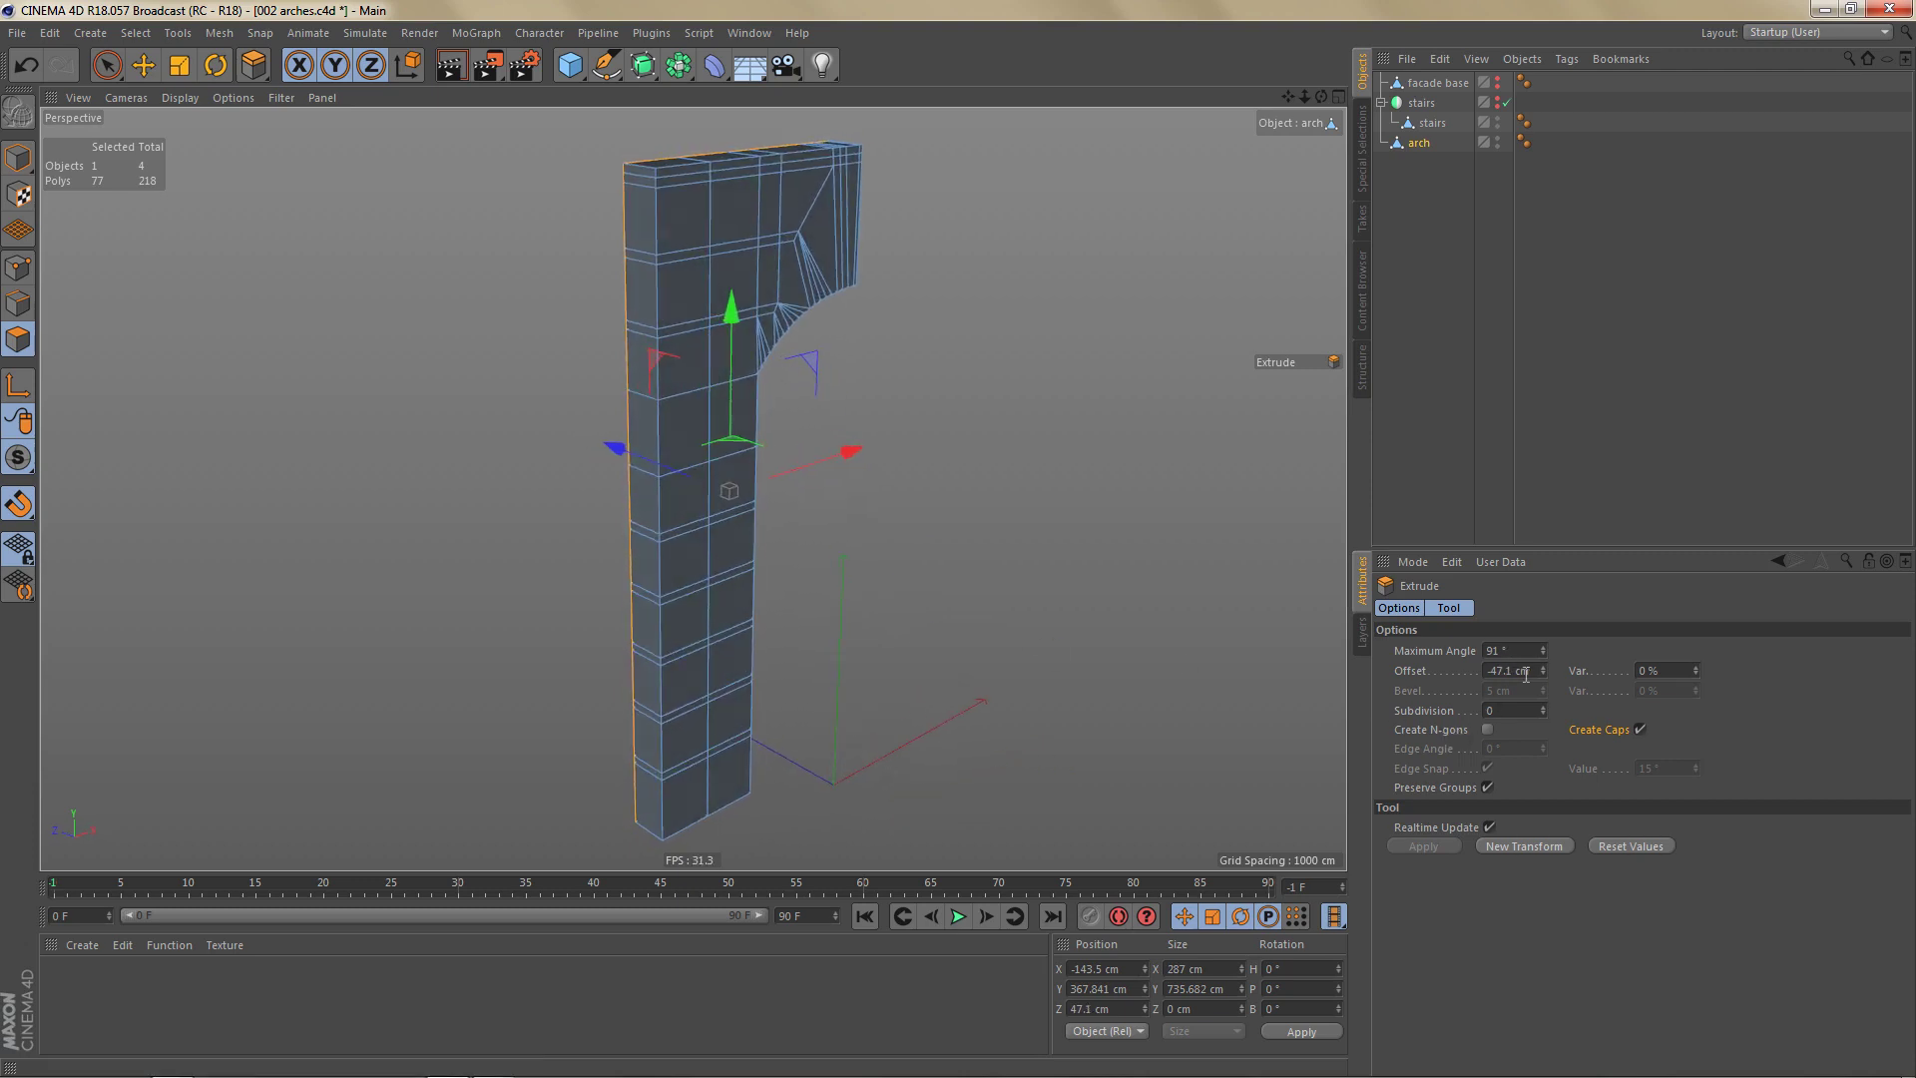
drag(1543, 675, 1543, 676)
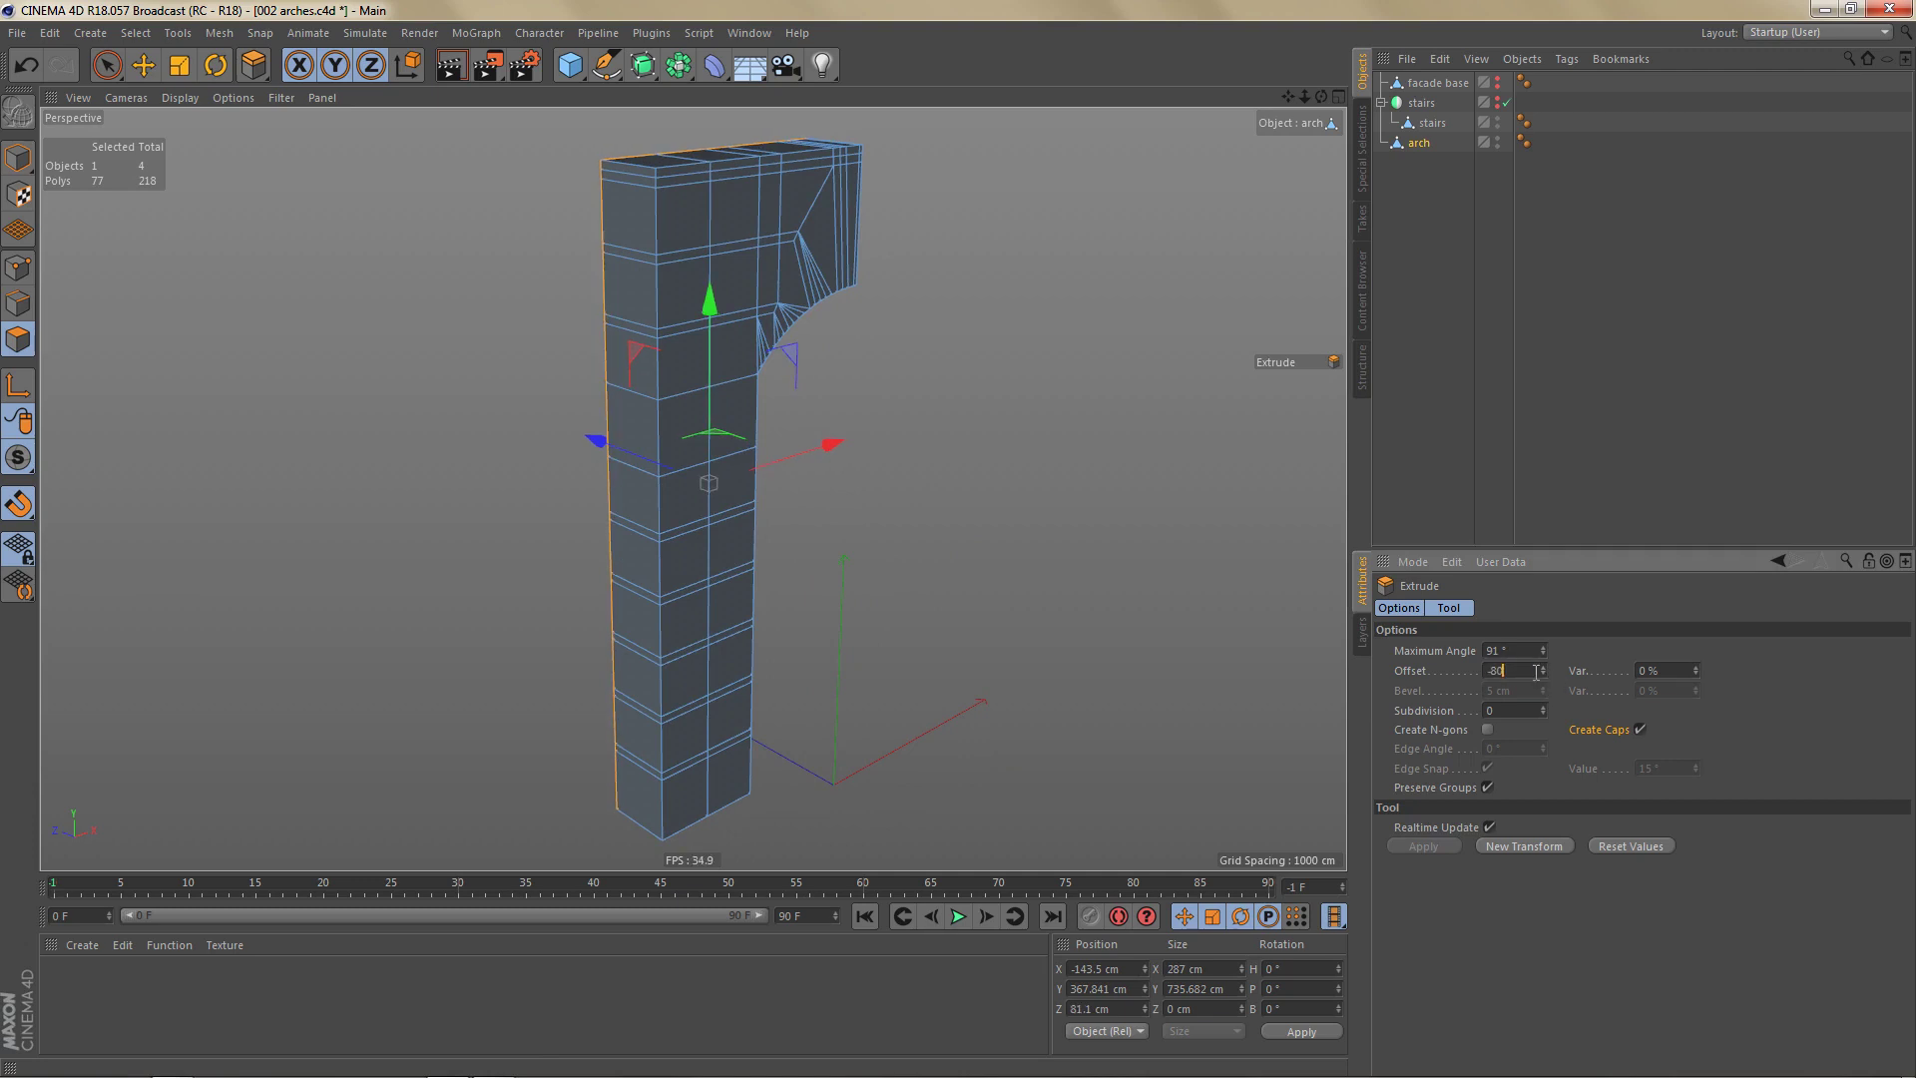
key(Return)
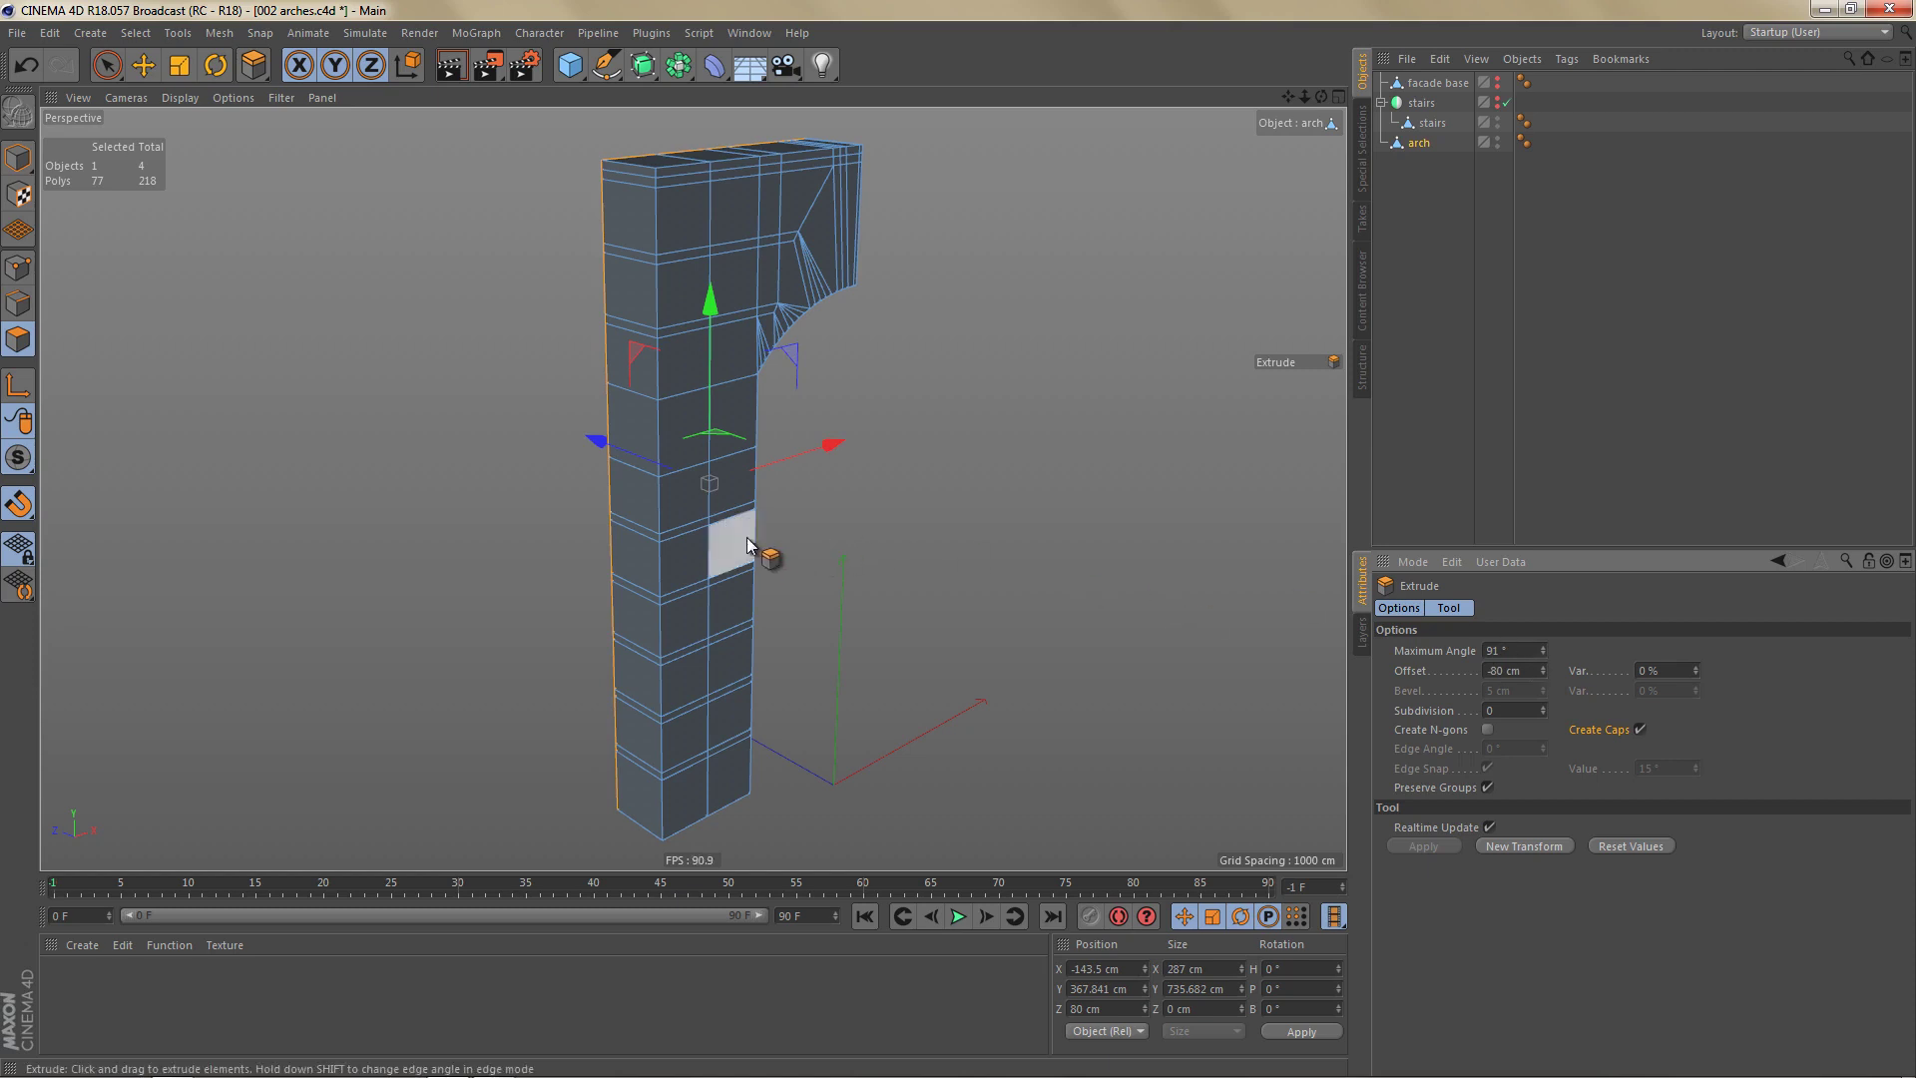
Select every polygon of the extruded arch and reverse their normals.
alt+drag(686, 518, 876, 519)
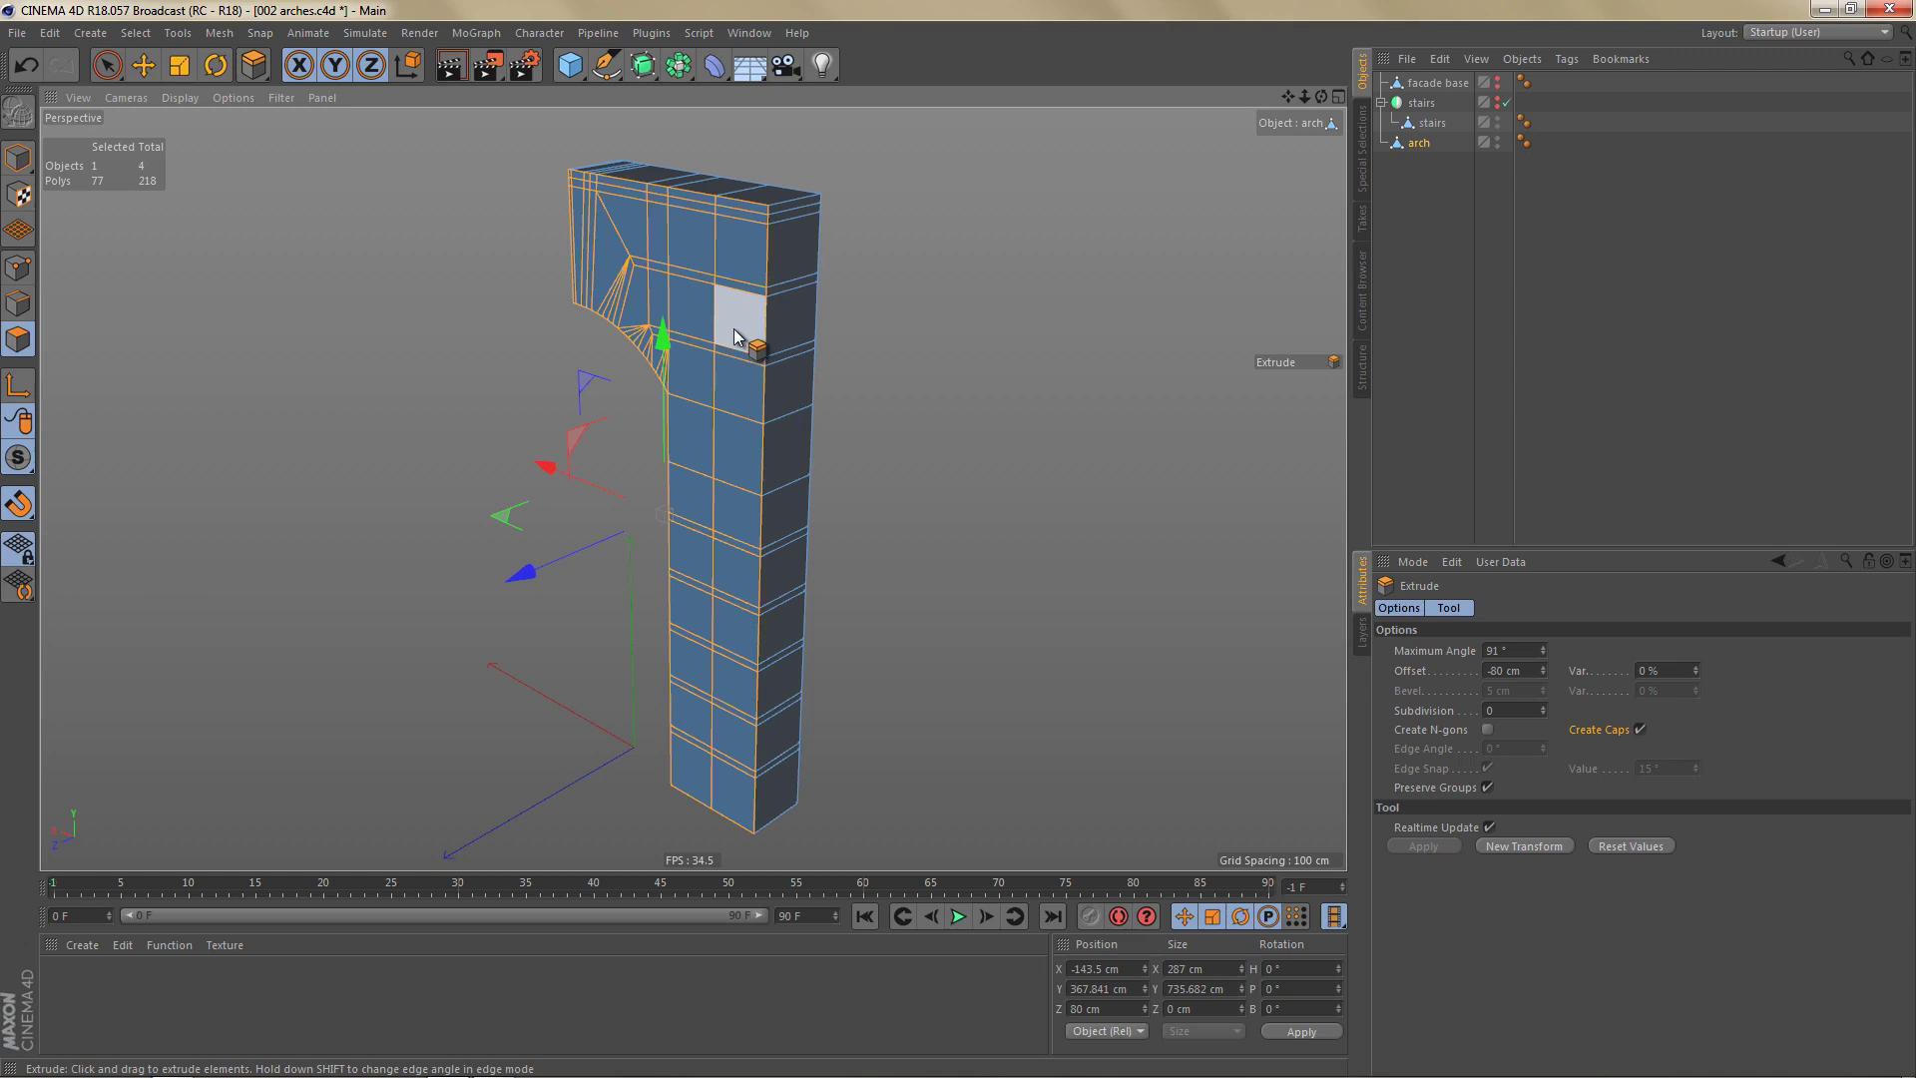
key(ctrl+a)
right_click(922, 279)
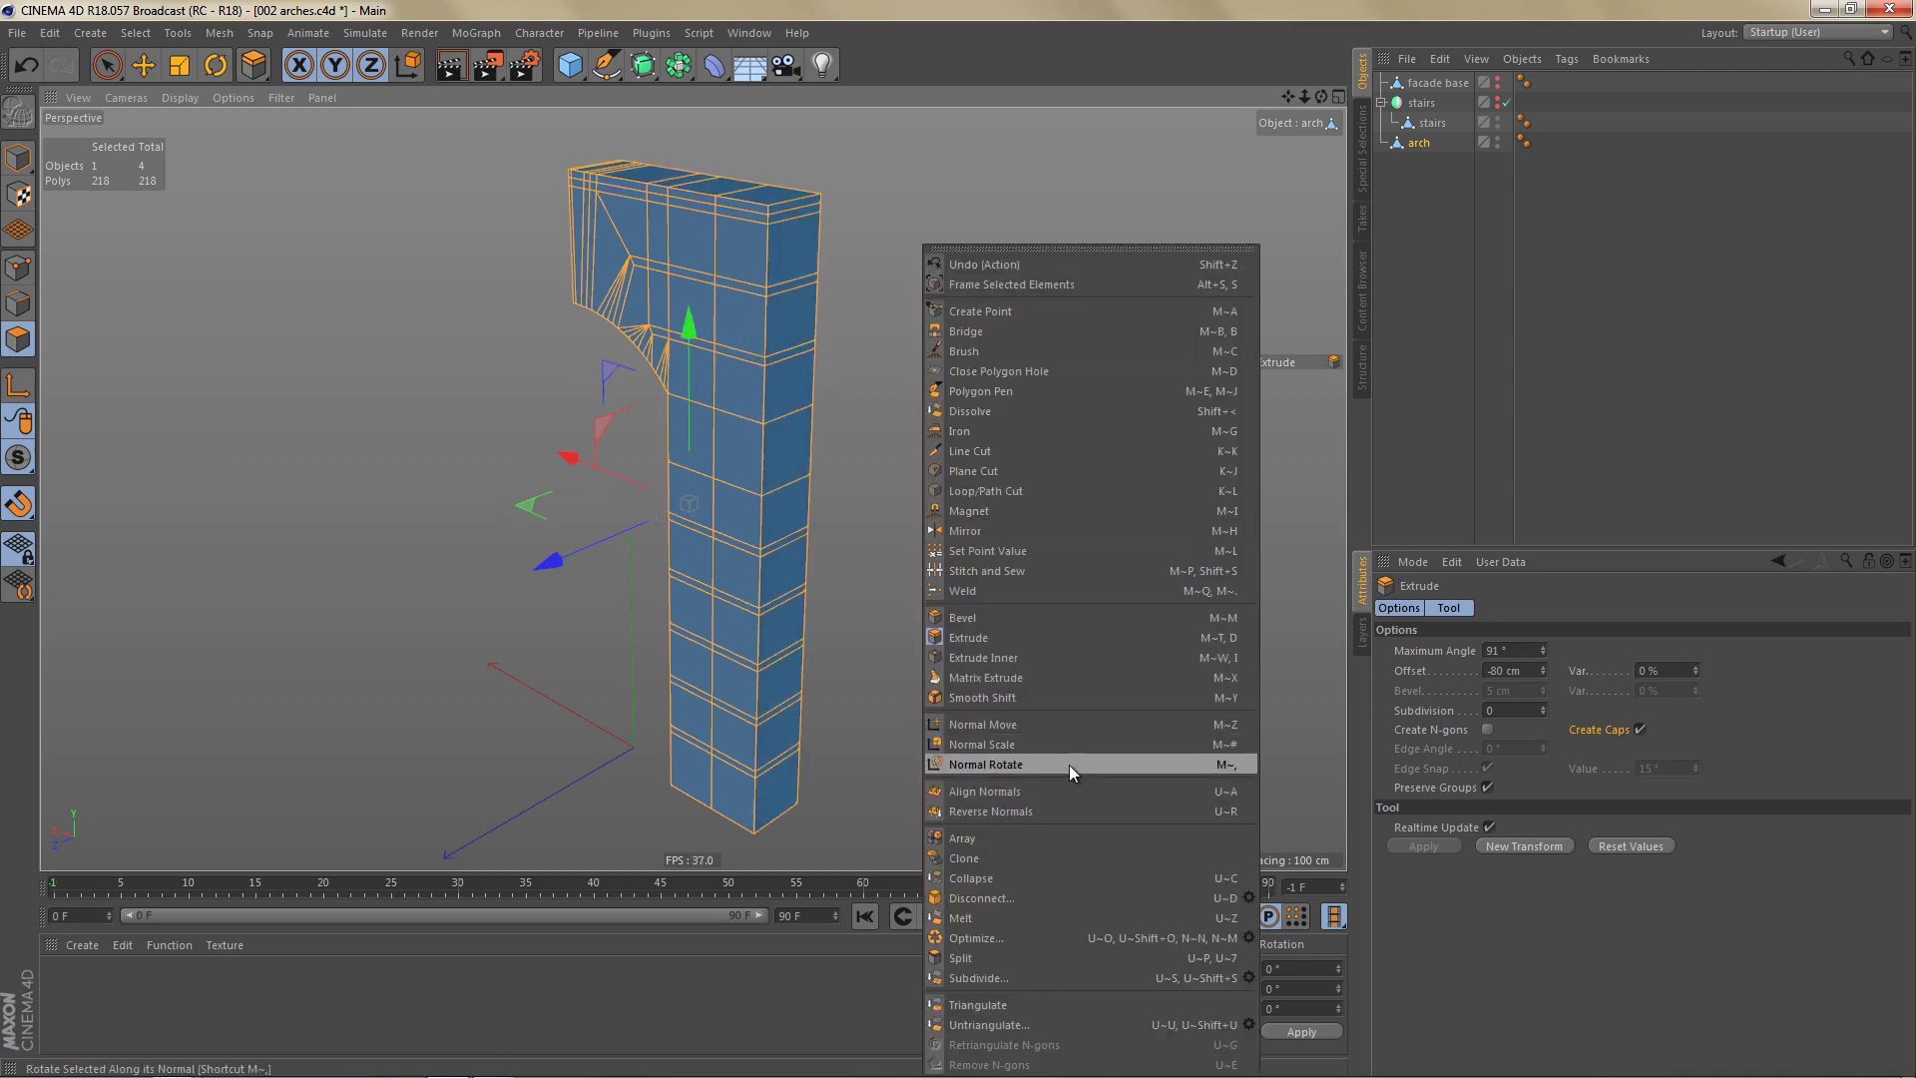
click(1062, 811)
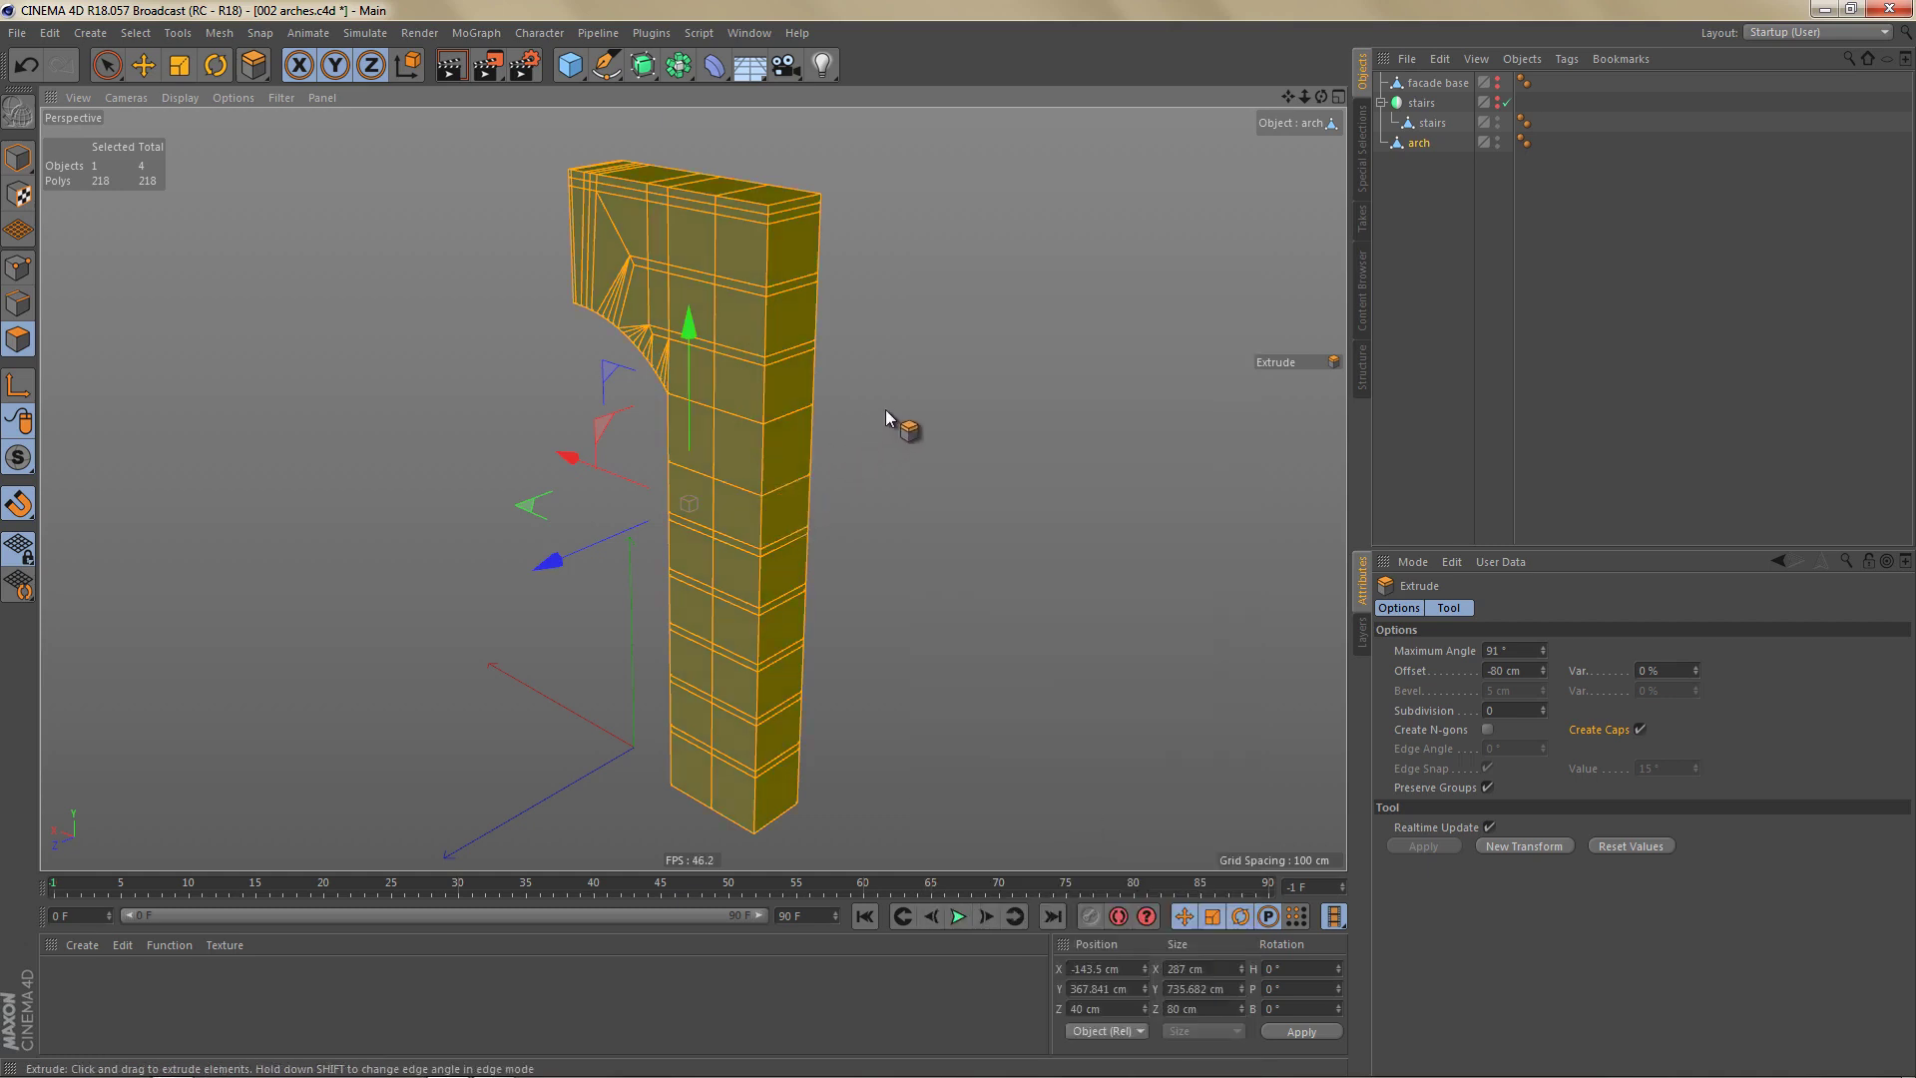
alt+drag(884, 409, 659, 507)
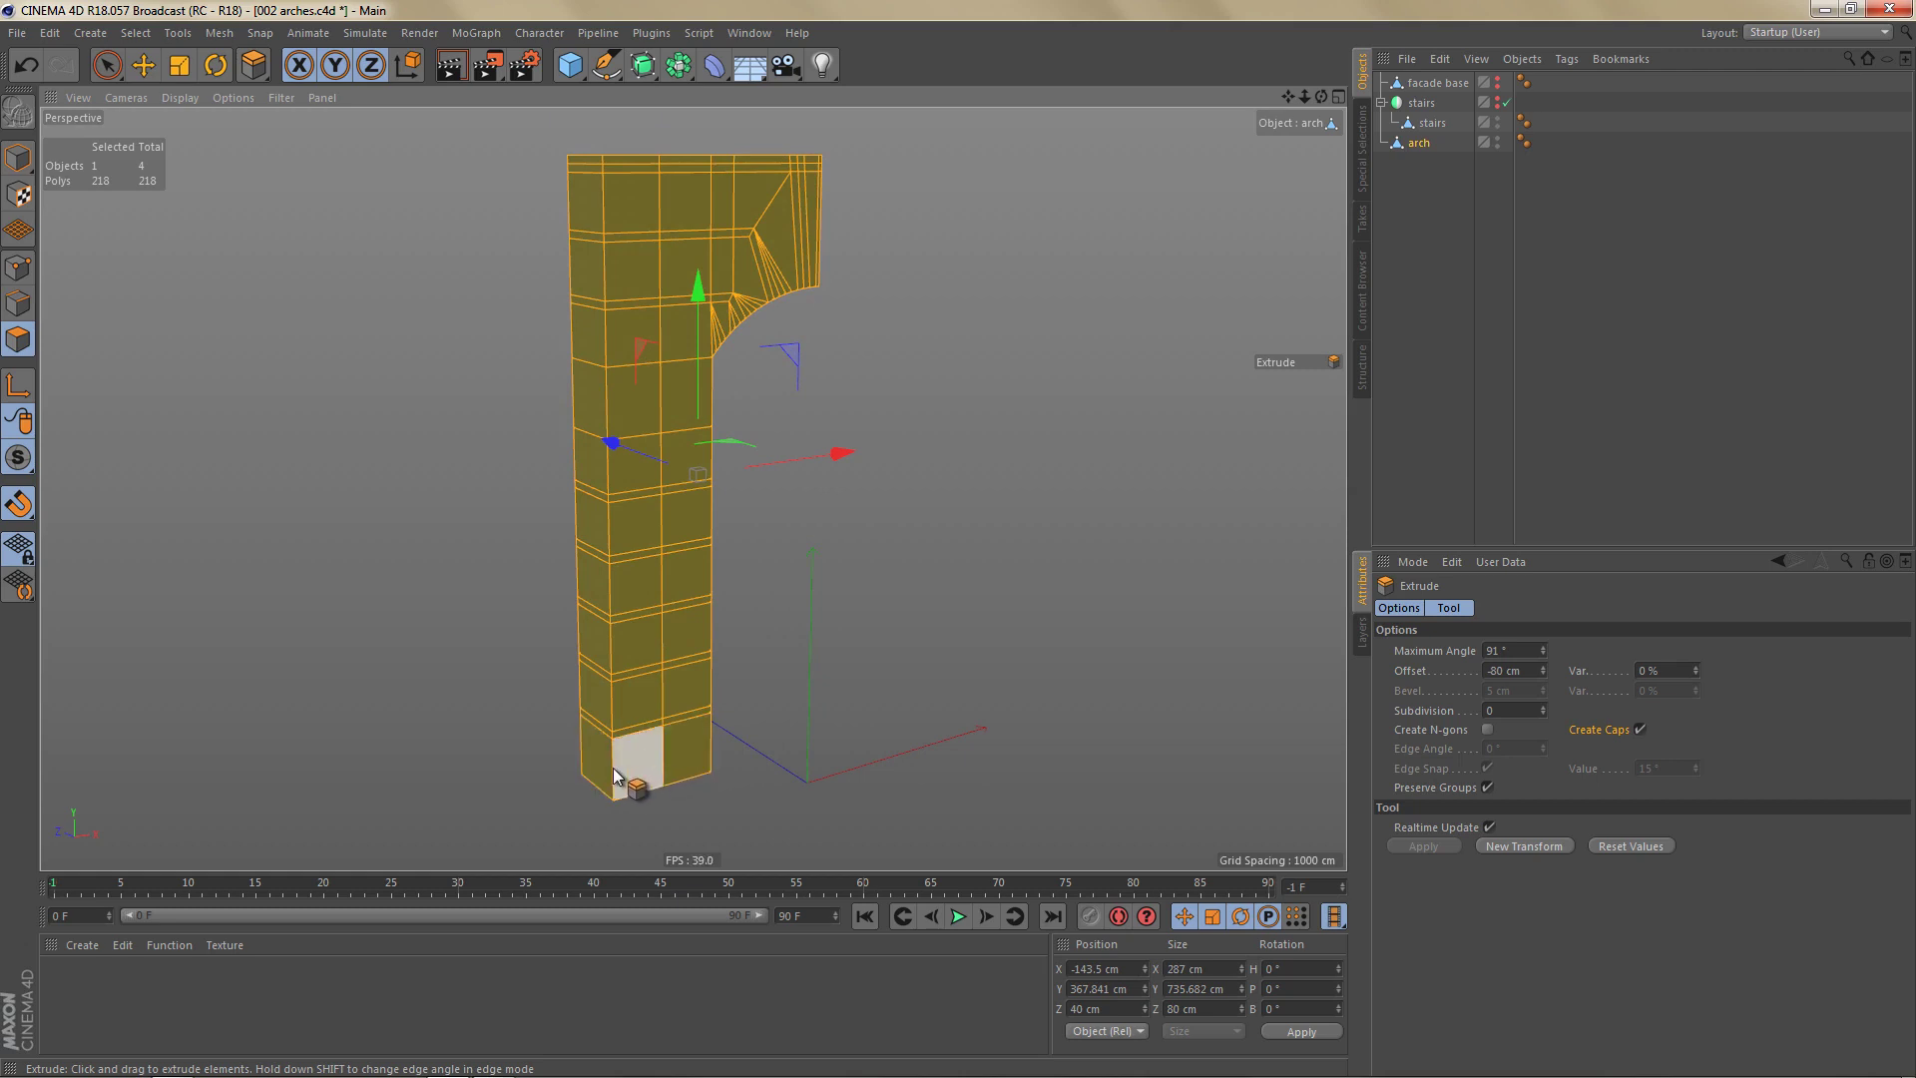
Examine how the pier's base block projects beyond the blocks above it in the front view's reference photo.
middle_click(751, 758)
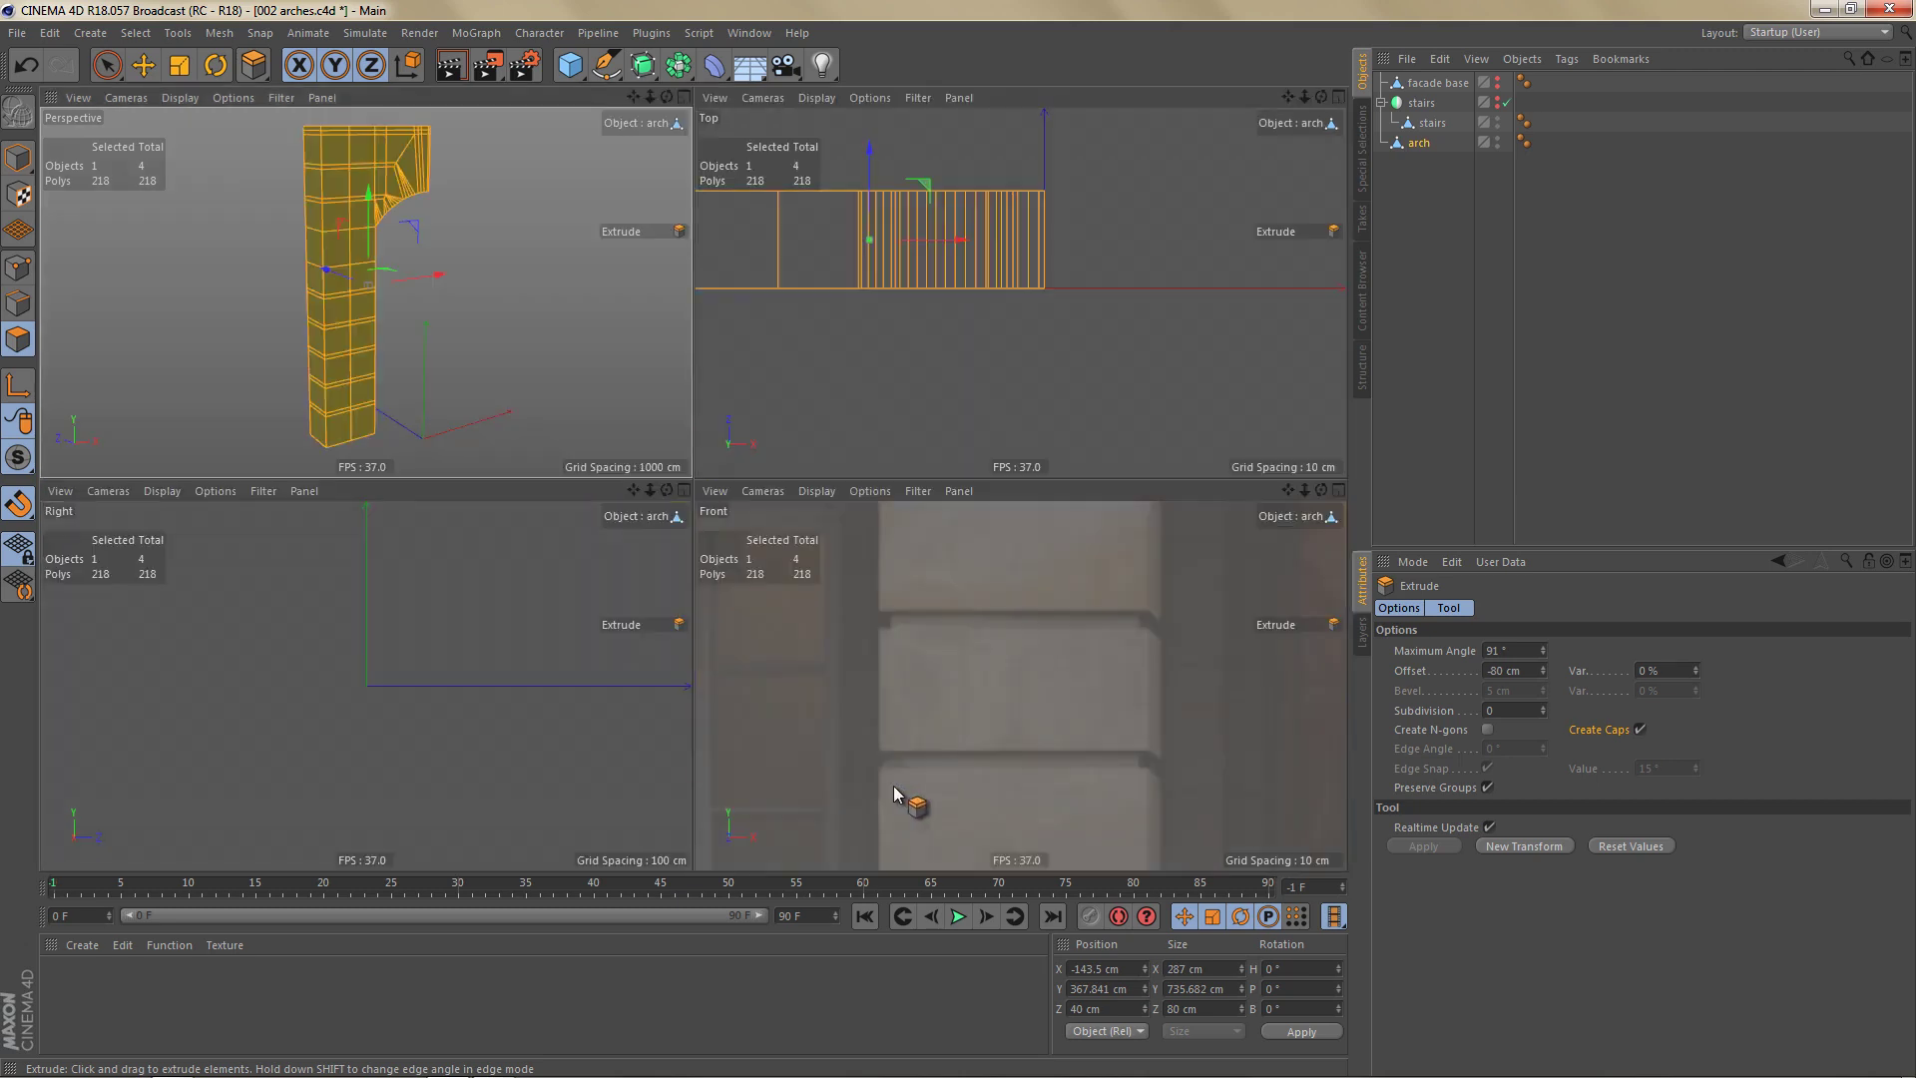
middle_click(911, 800)
alt+right_drag(816, 637, 797, 639)
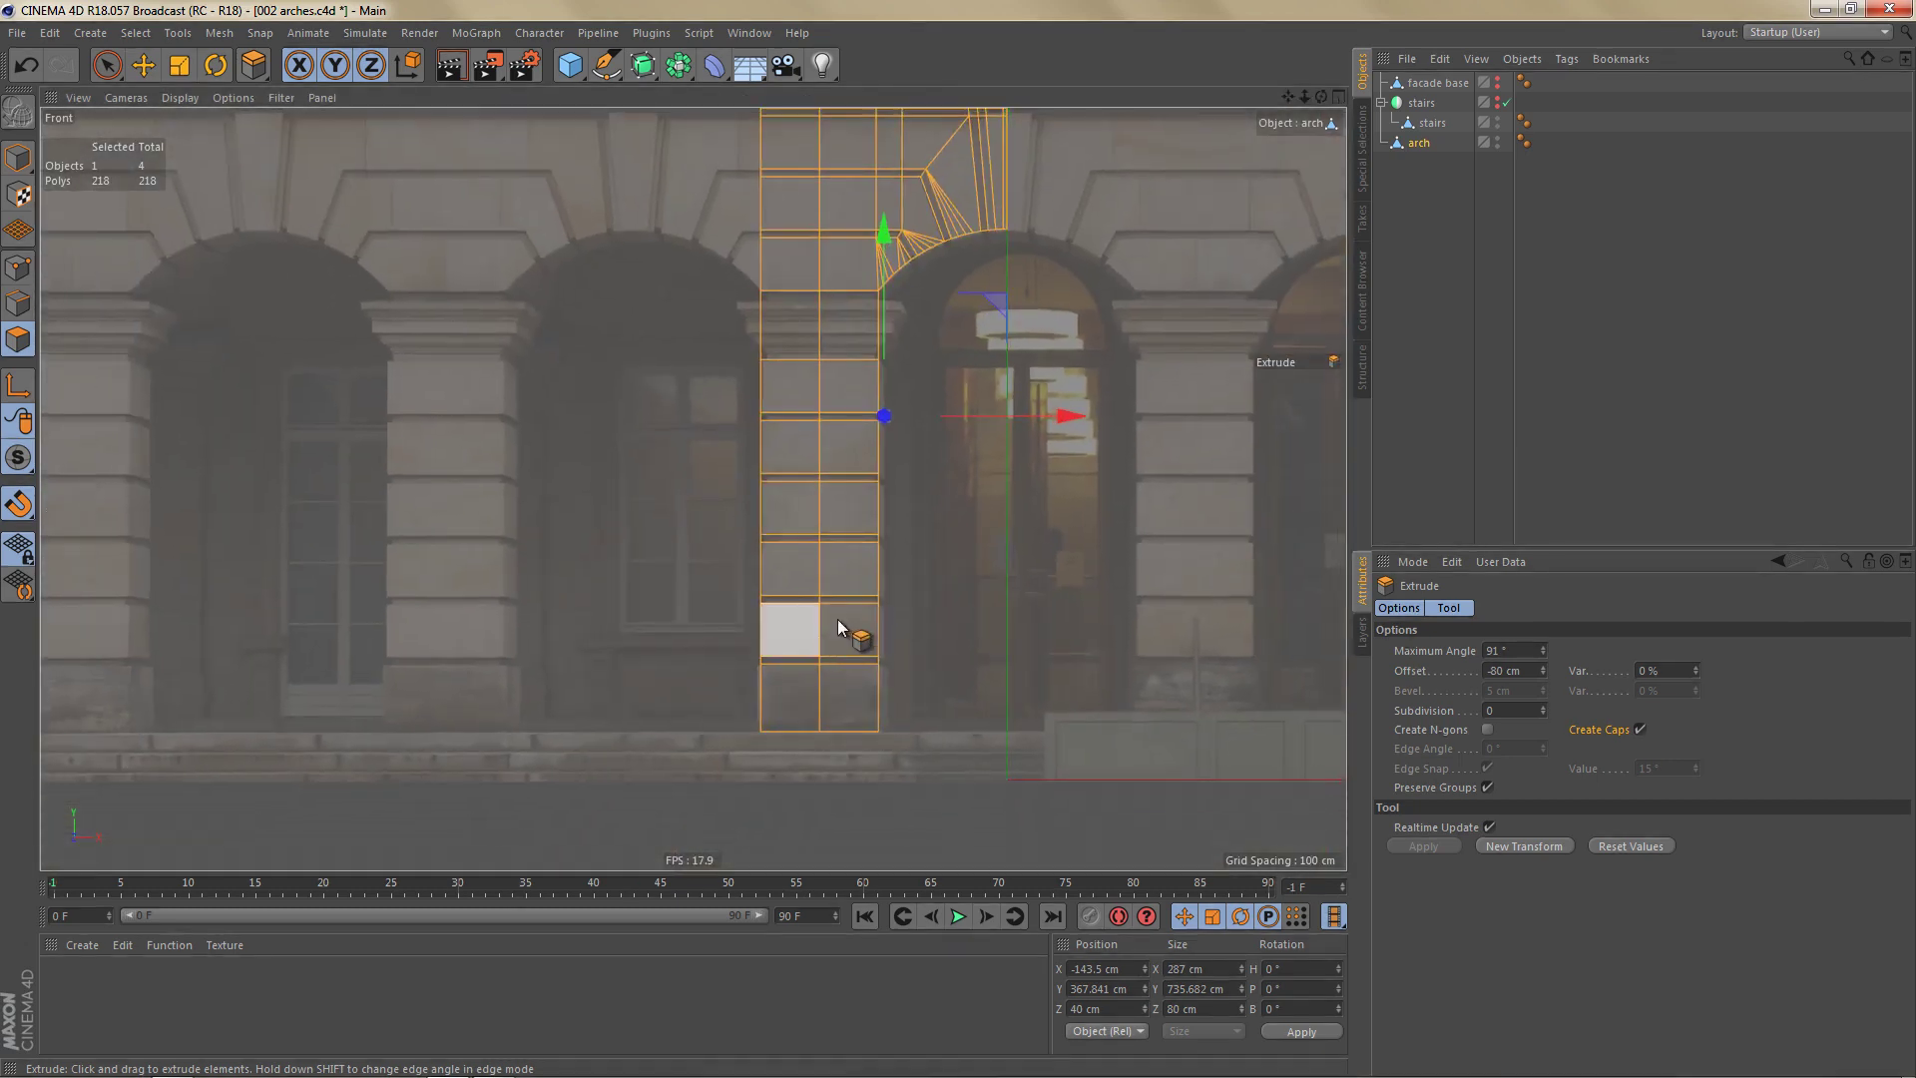
alt+middle_drag(836, 619, 935, 547)
alt+right_drag(522, 621, 596, 624)
scroll(667, 620, up, 3)
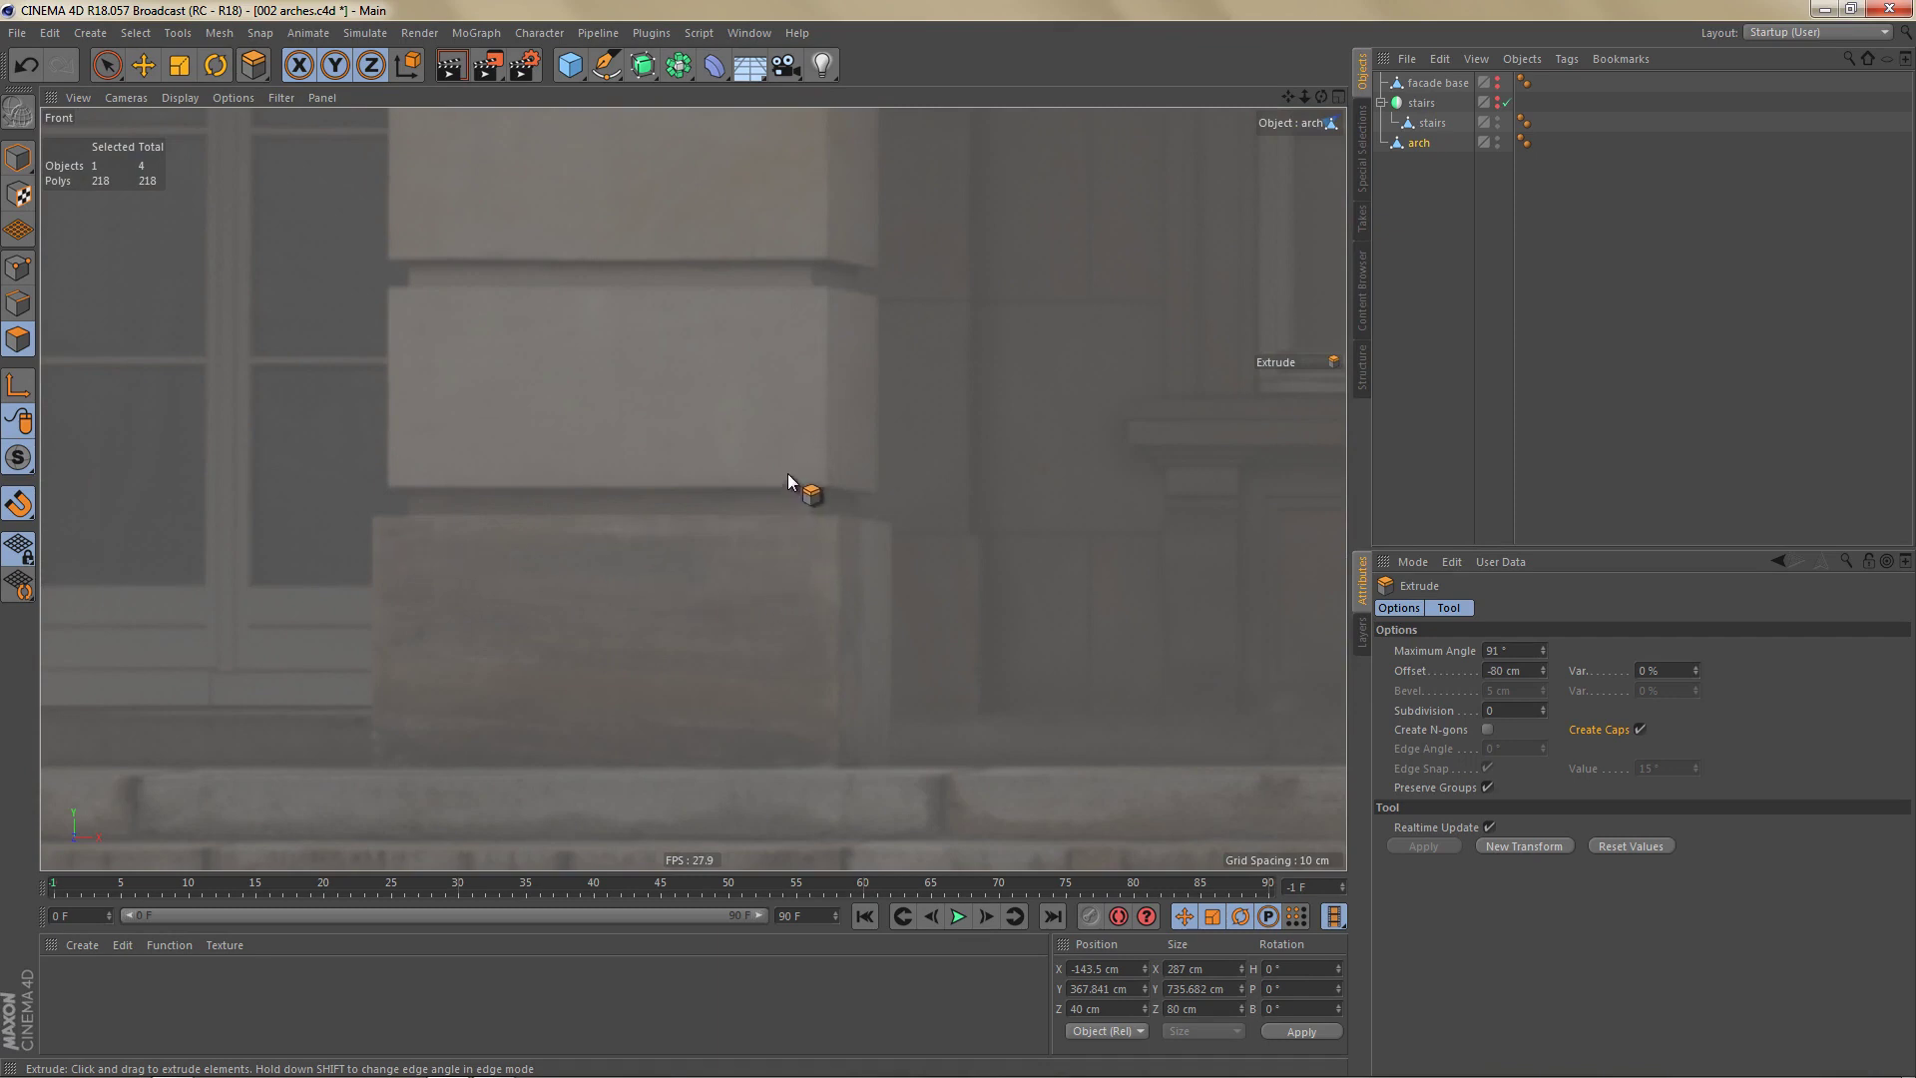
middle_click(787, 549)
middle_click(619, 451)
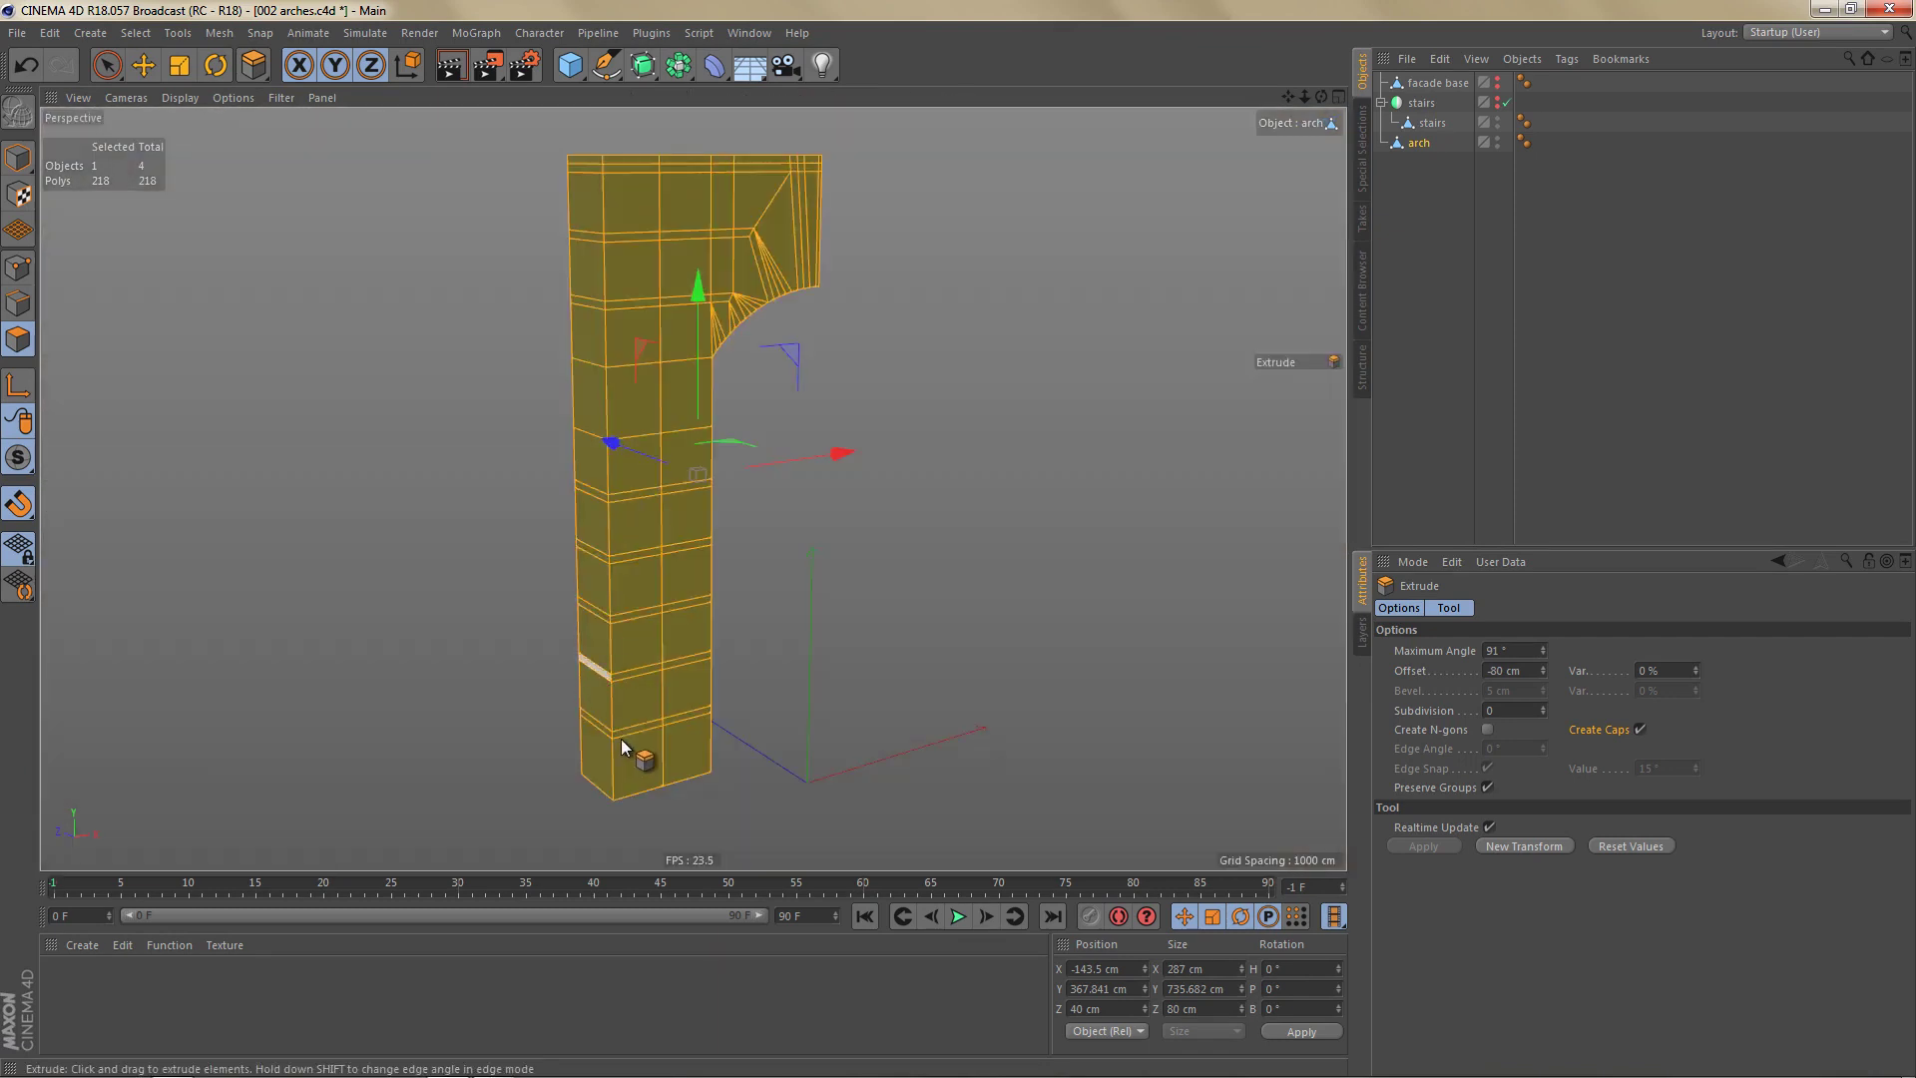
Ring-select the pier's lowest block and extrude its polygons outward by 5 cm with Create Caps off.
alt+drag(620, 739, 812, 675)
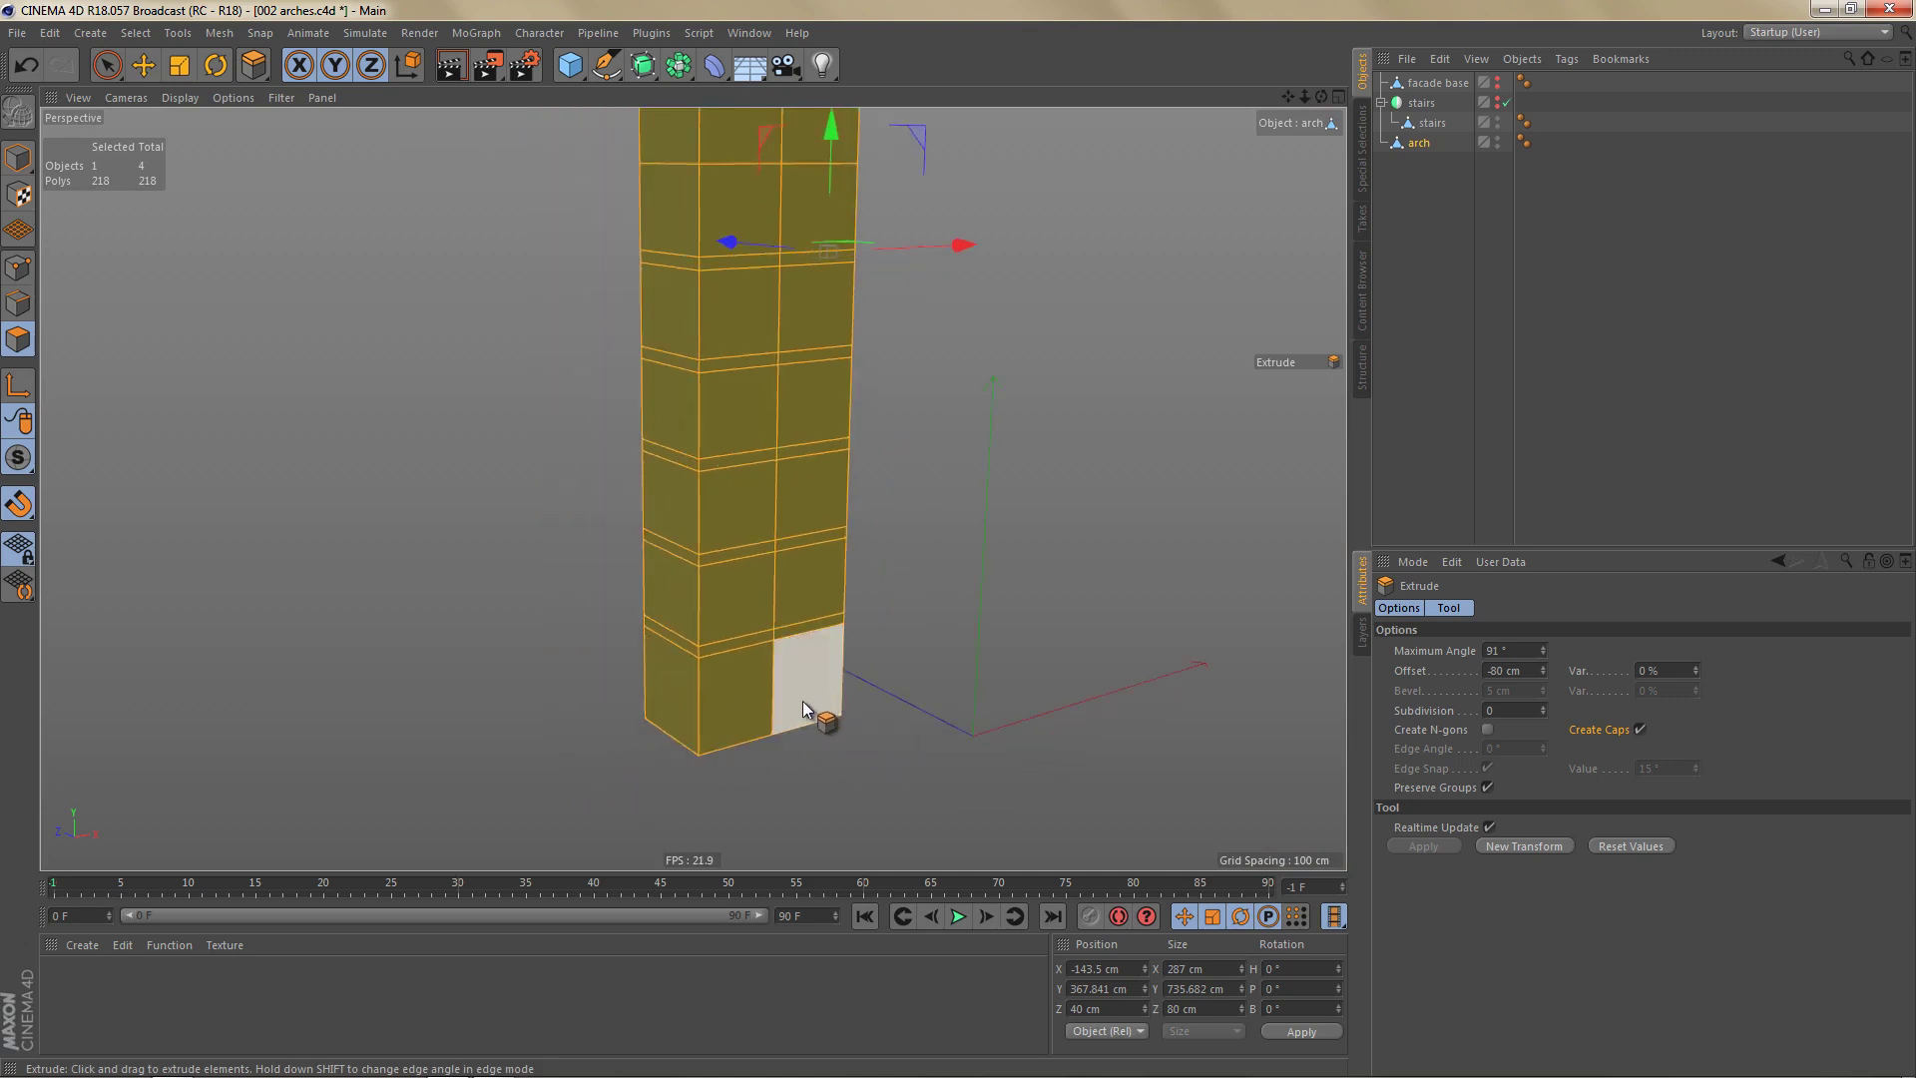
key(u)
key(b)
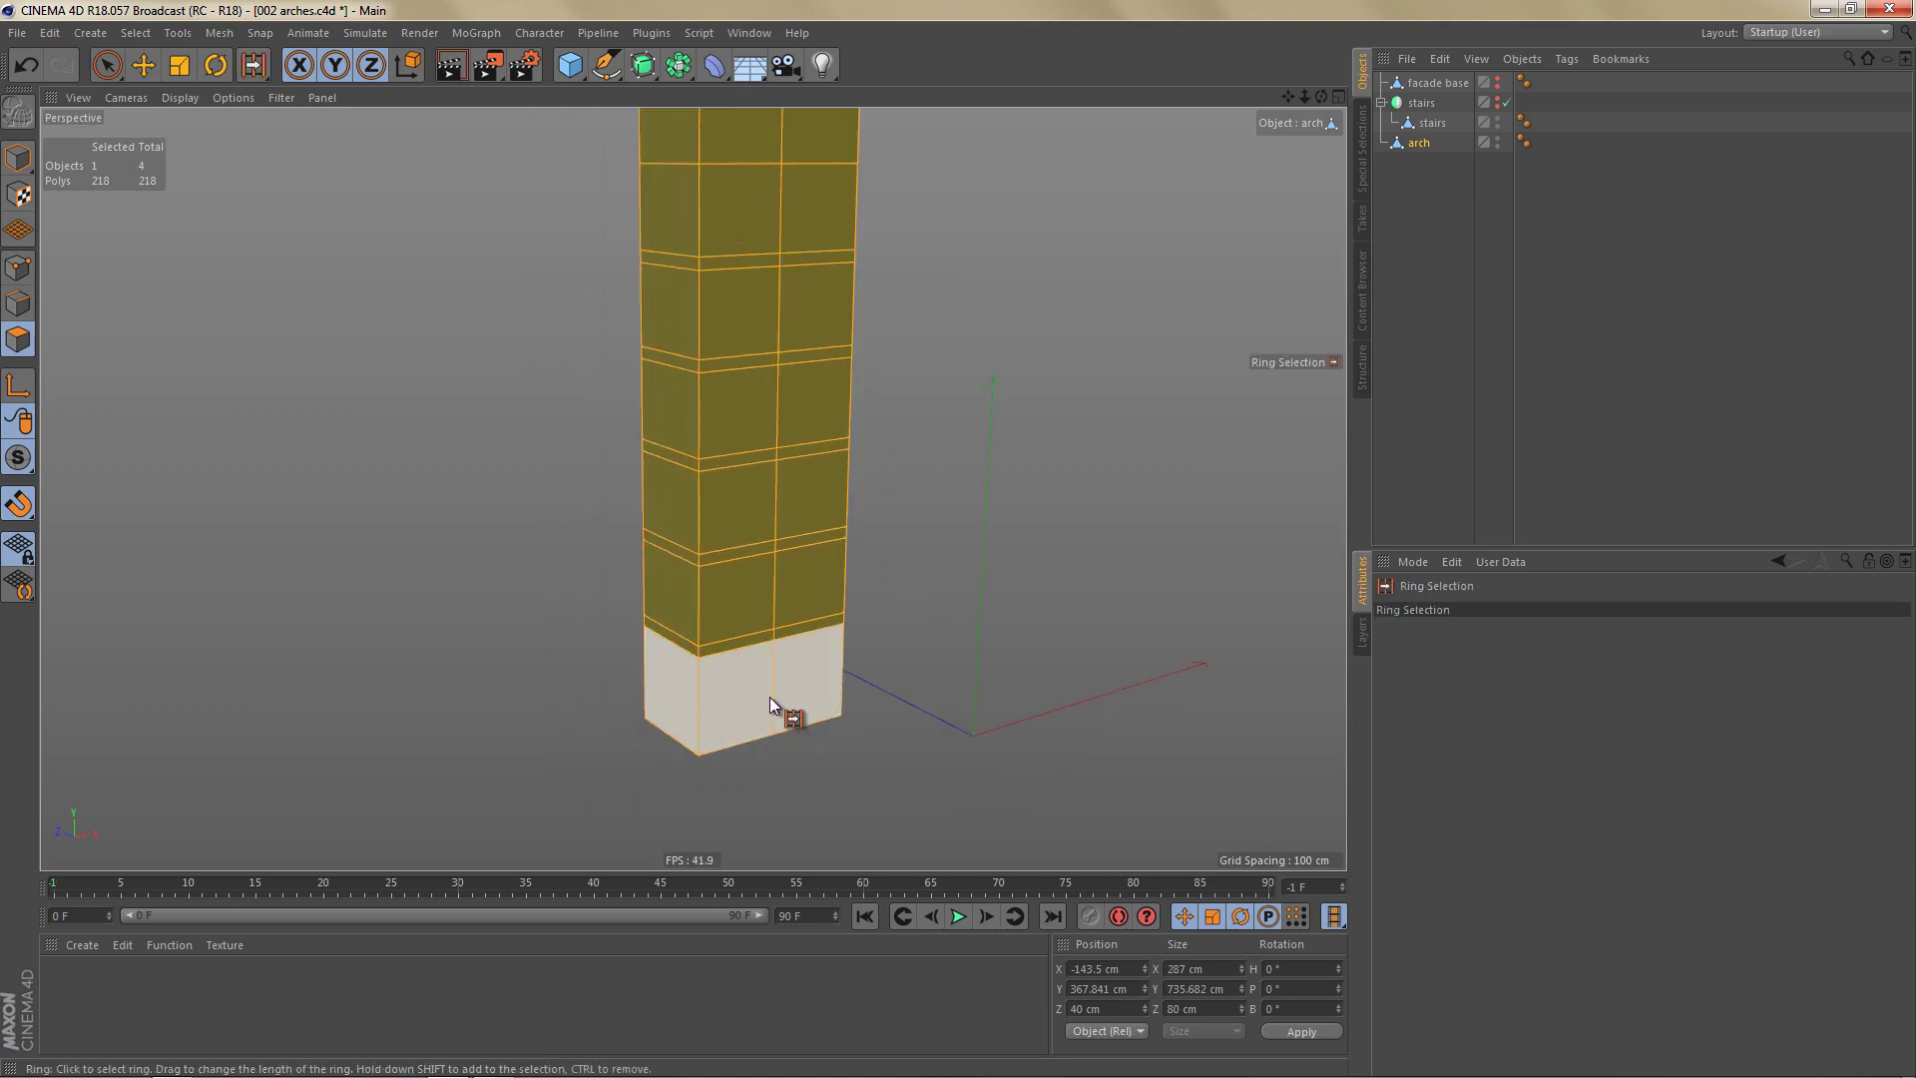
click(770, 696)
alt+right_drag(799, 711, 934, 686)
key(d)
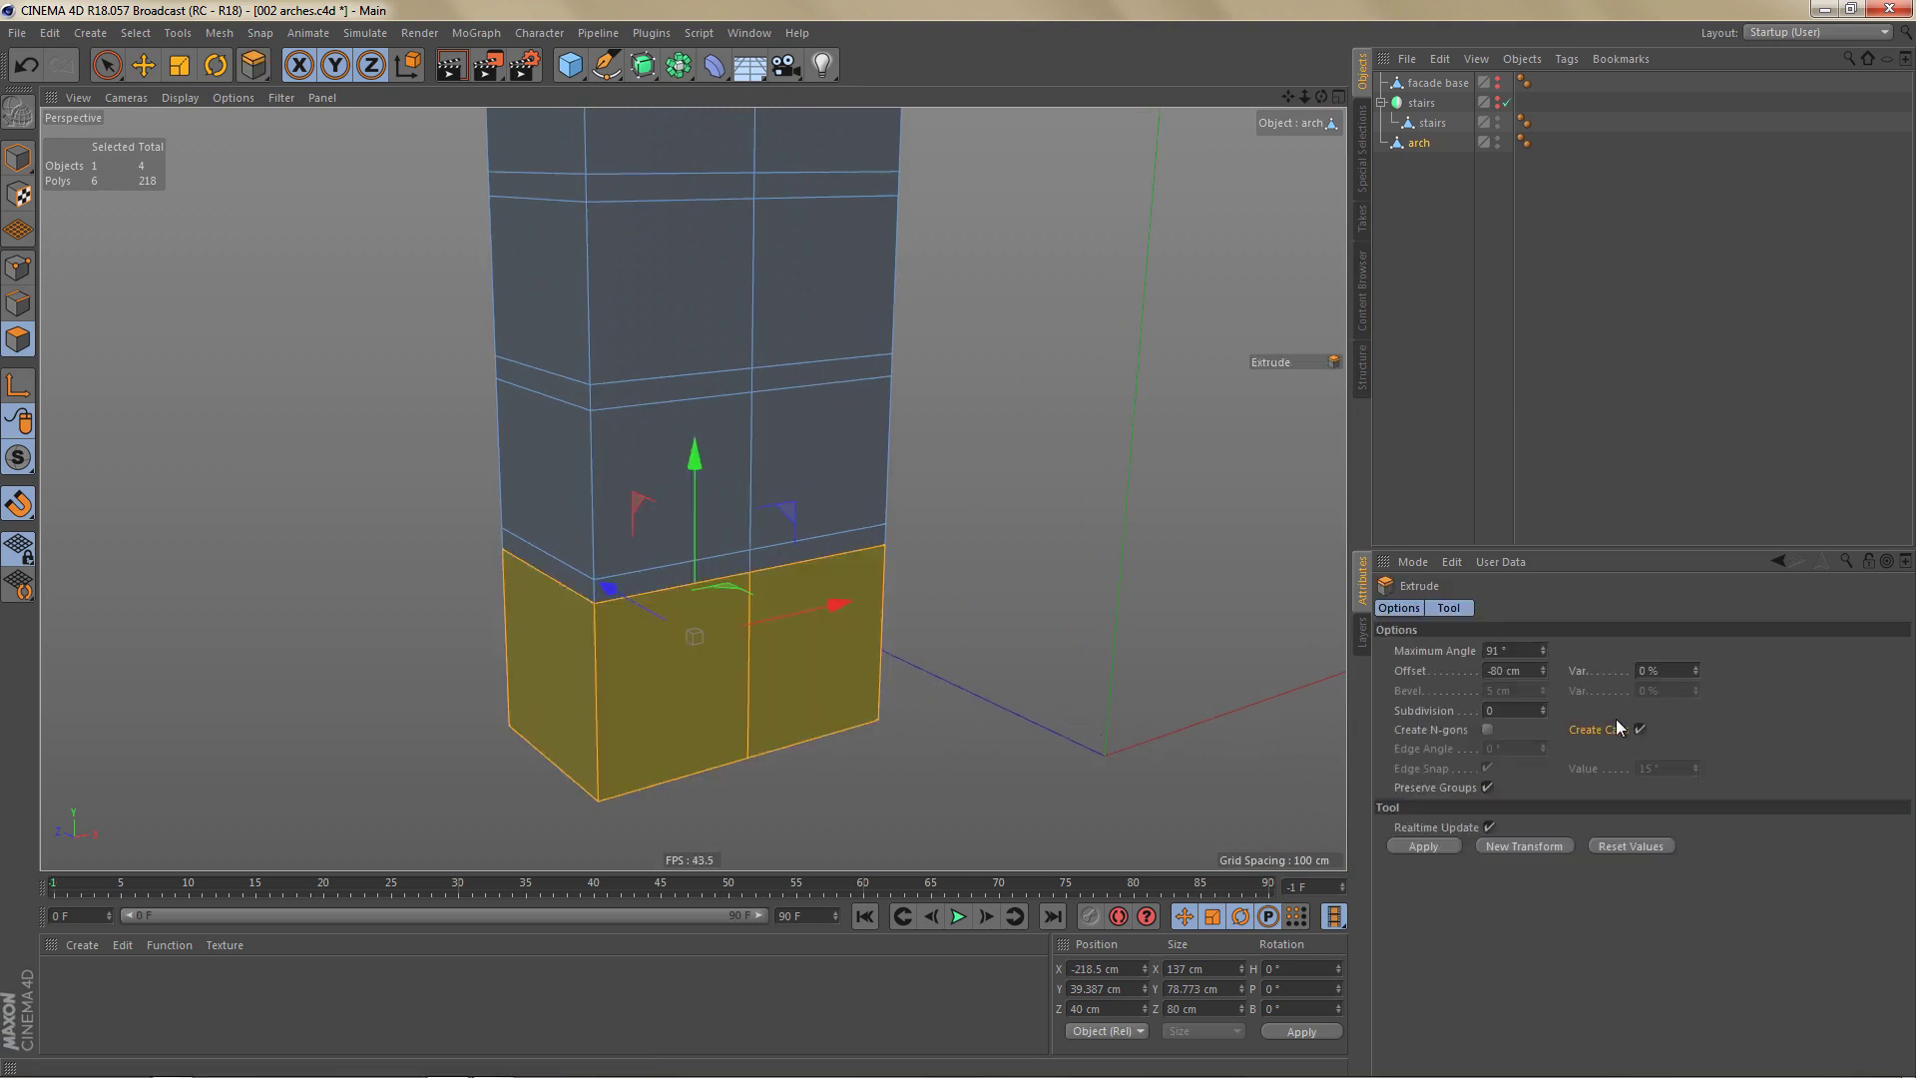
click(1640, 730)
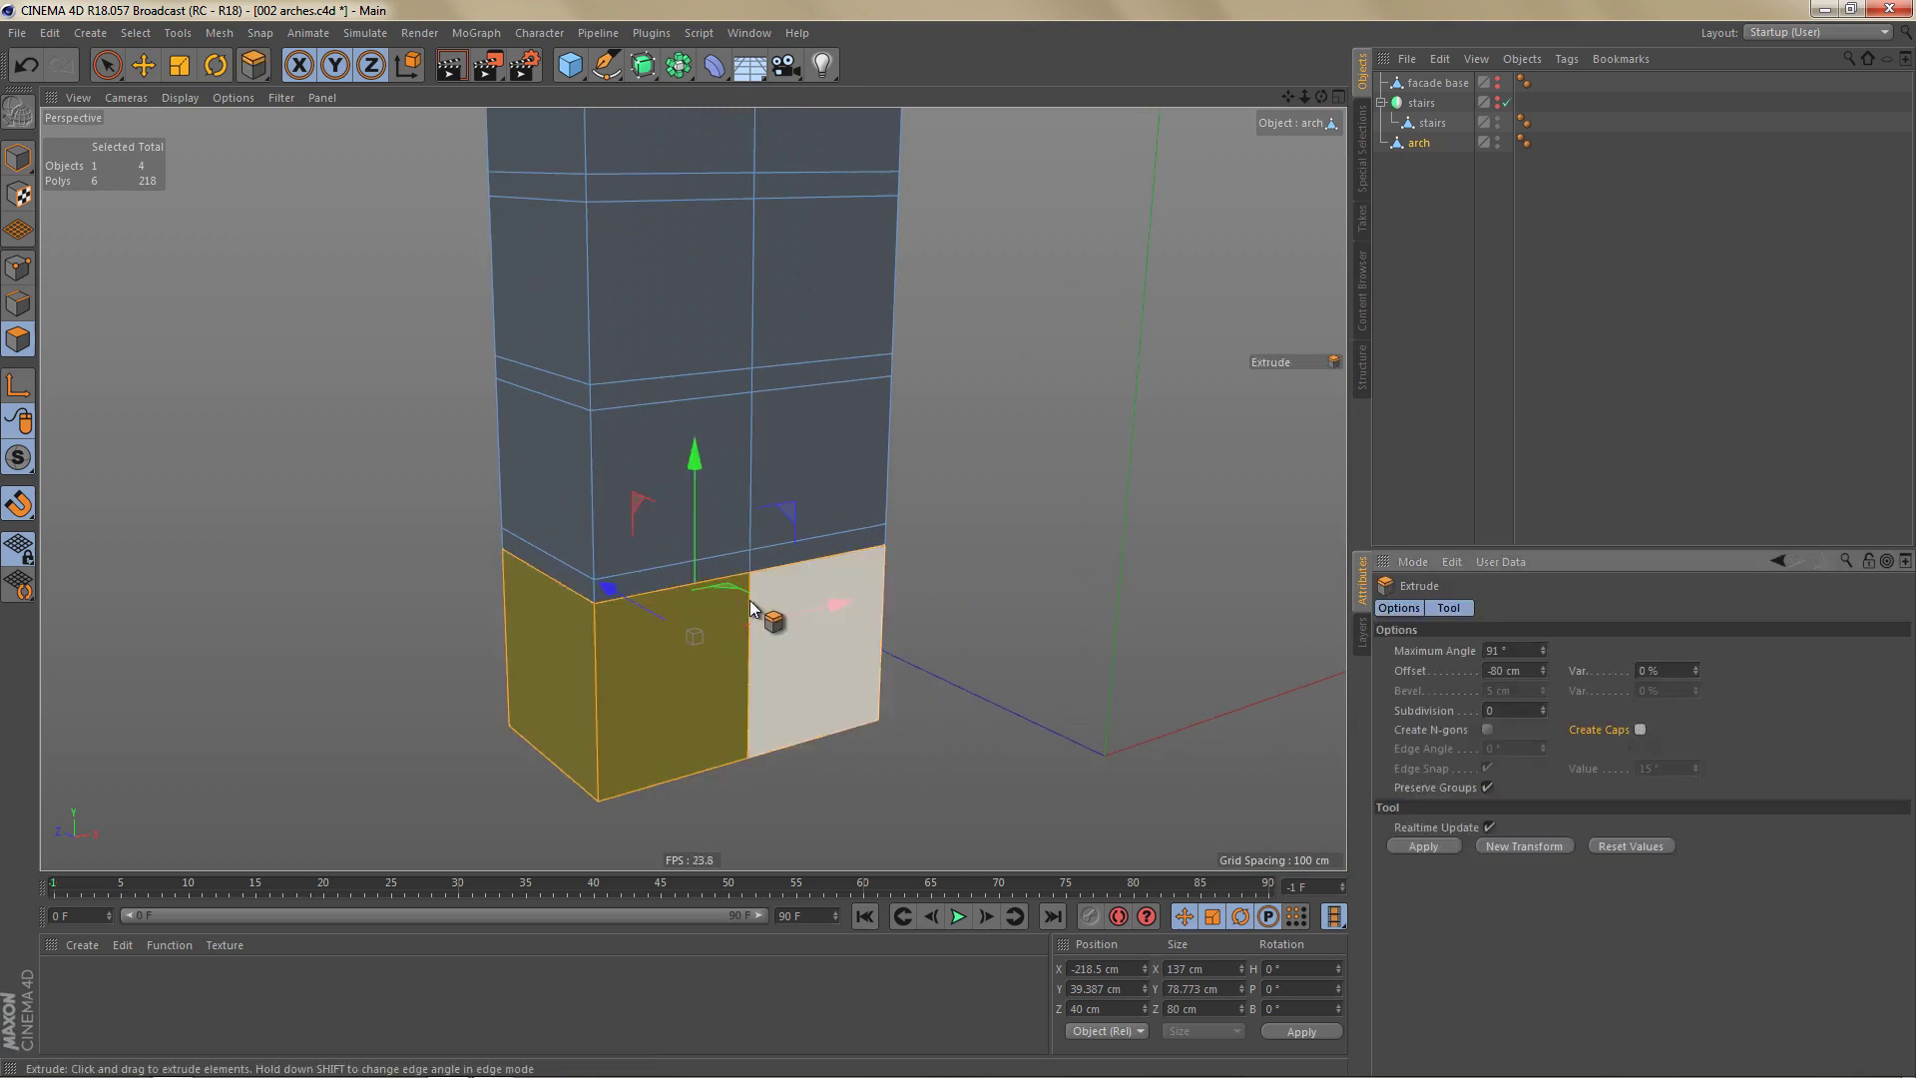
alt+drag(751, 601, 709, 568)
alt+right_drag(710, 569, 894, 605)
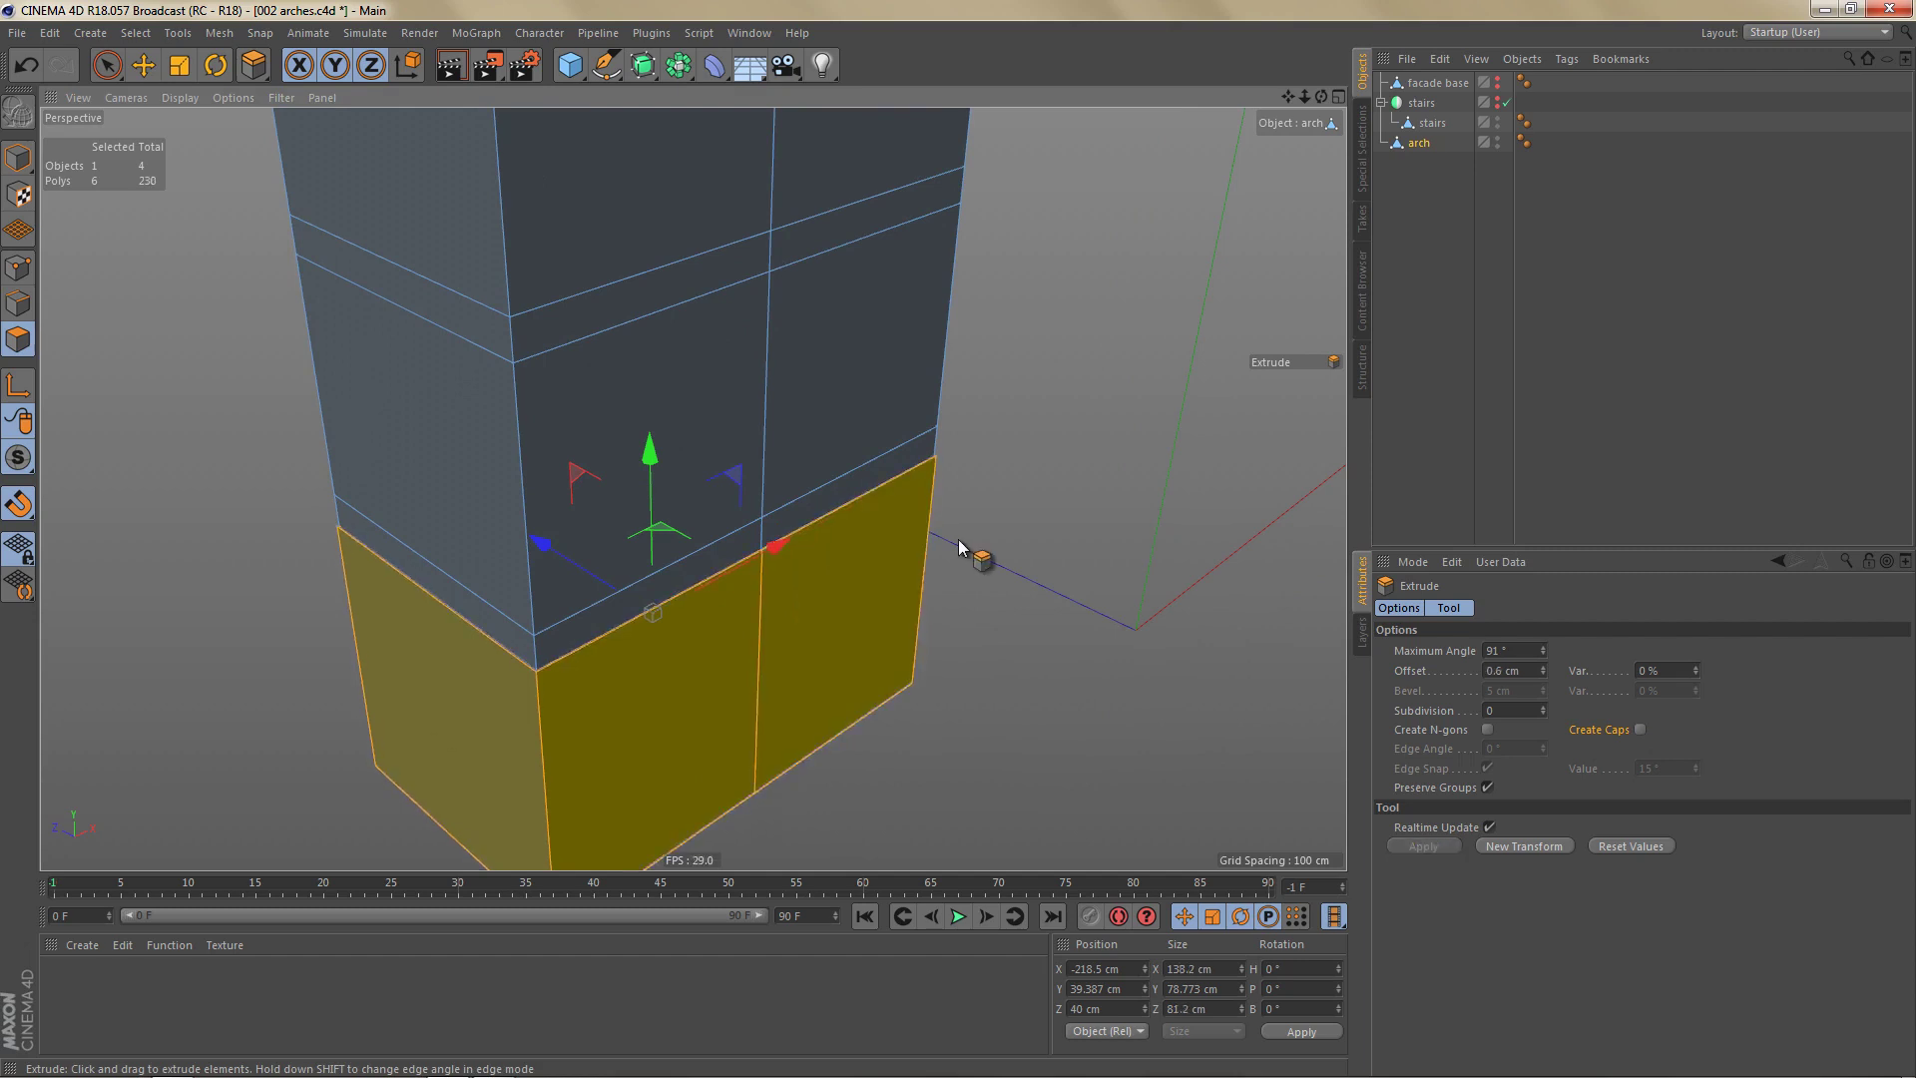
drag(958, 539, 960, 539)
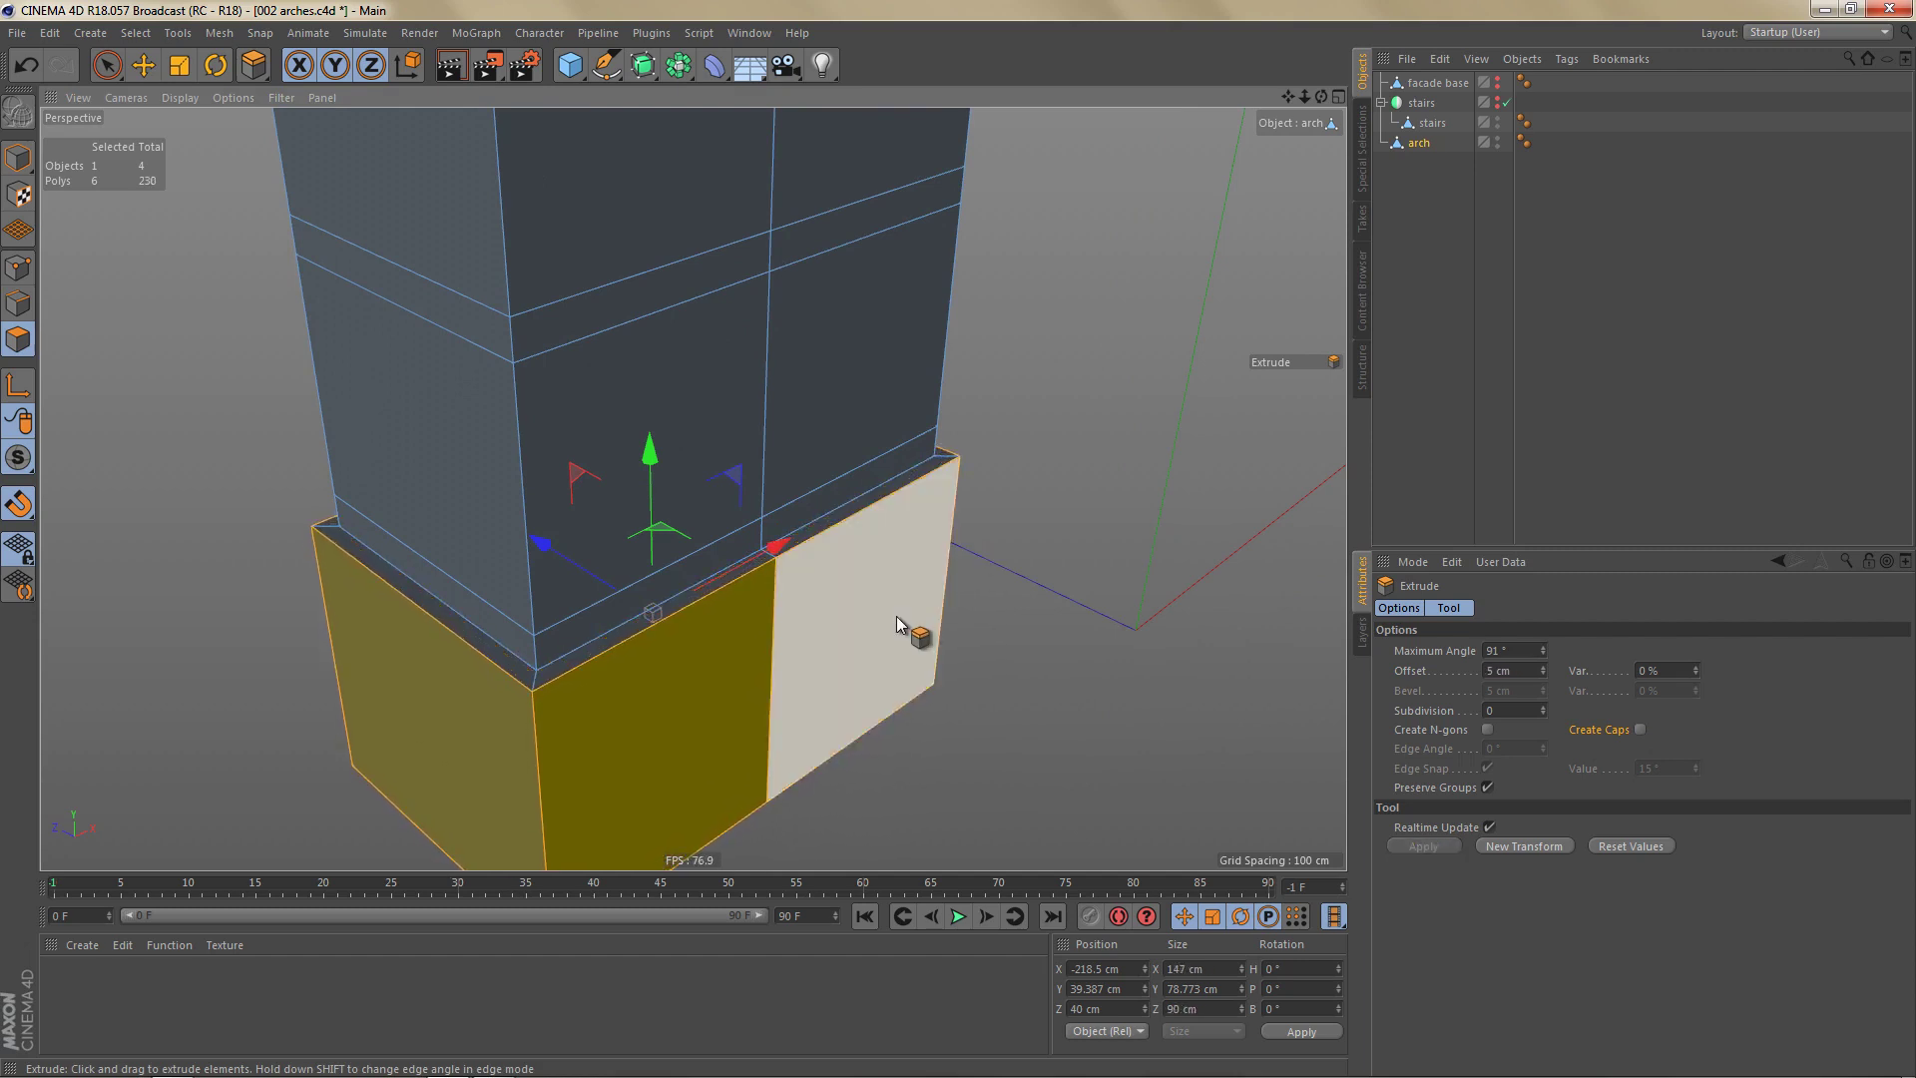
alt+drag(774, 639, 769, 595)
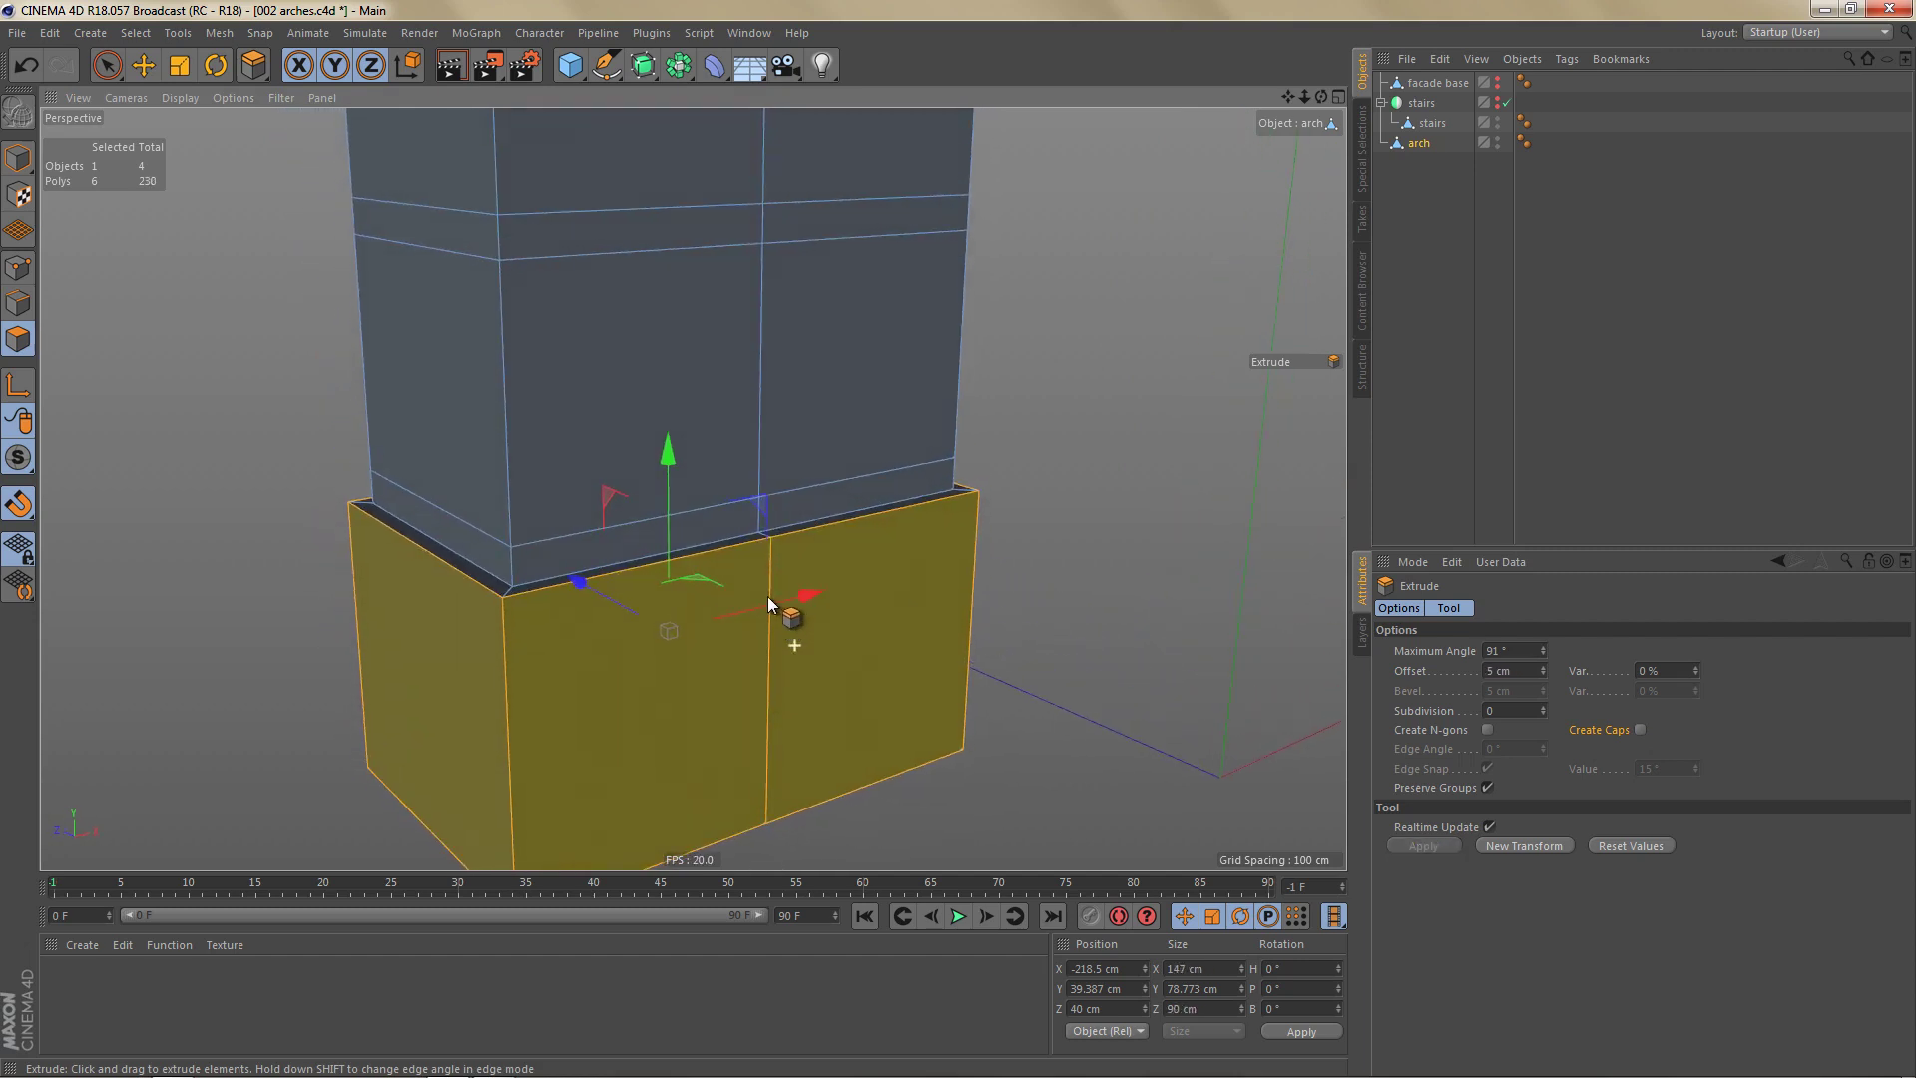
Ring-select the four lowest narrow groove strips between the pier's blocks, adding each one to the selection in the front view.
key(u)
key(b)
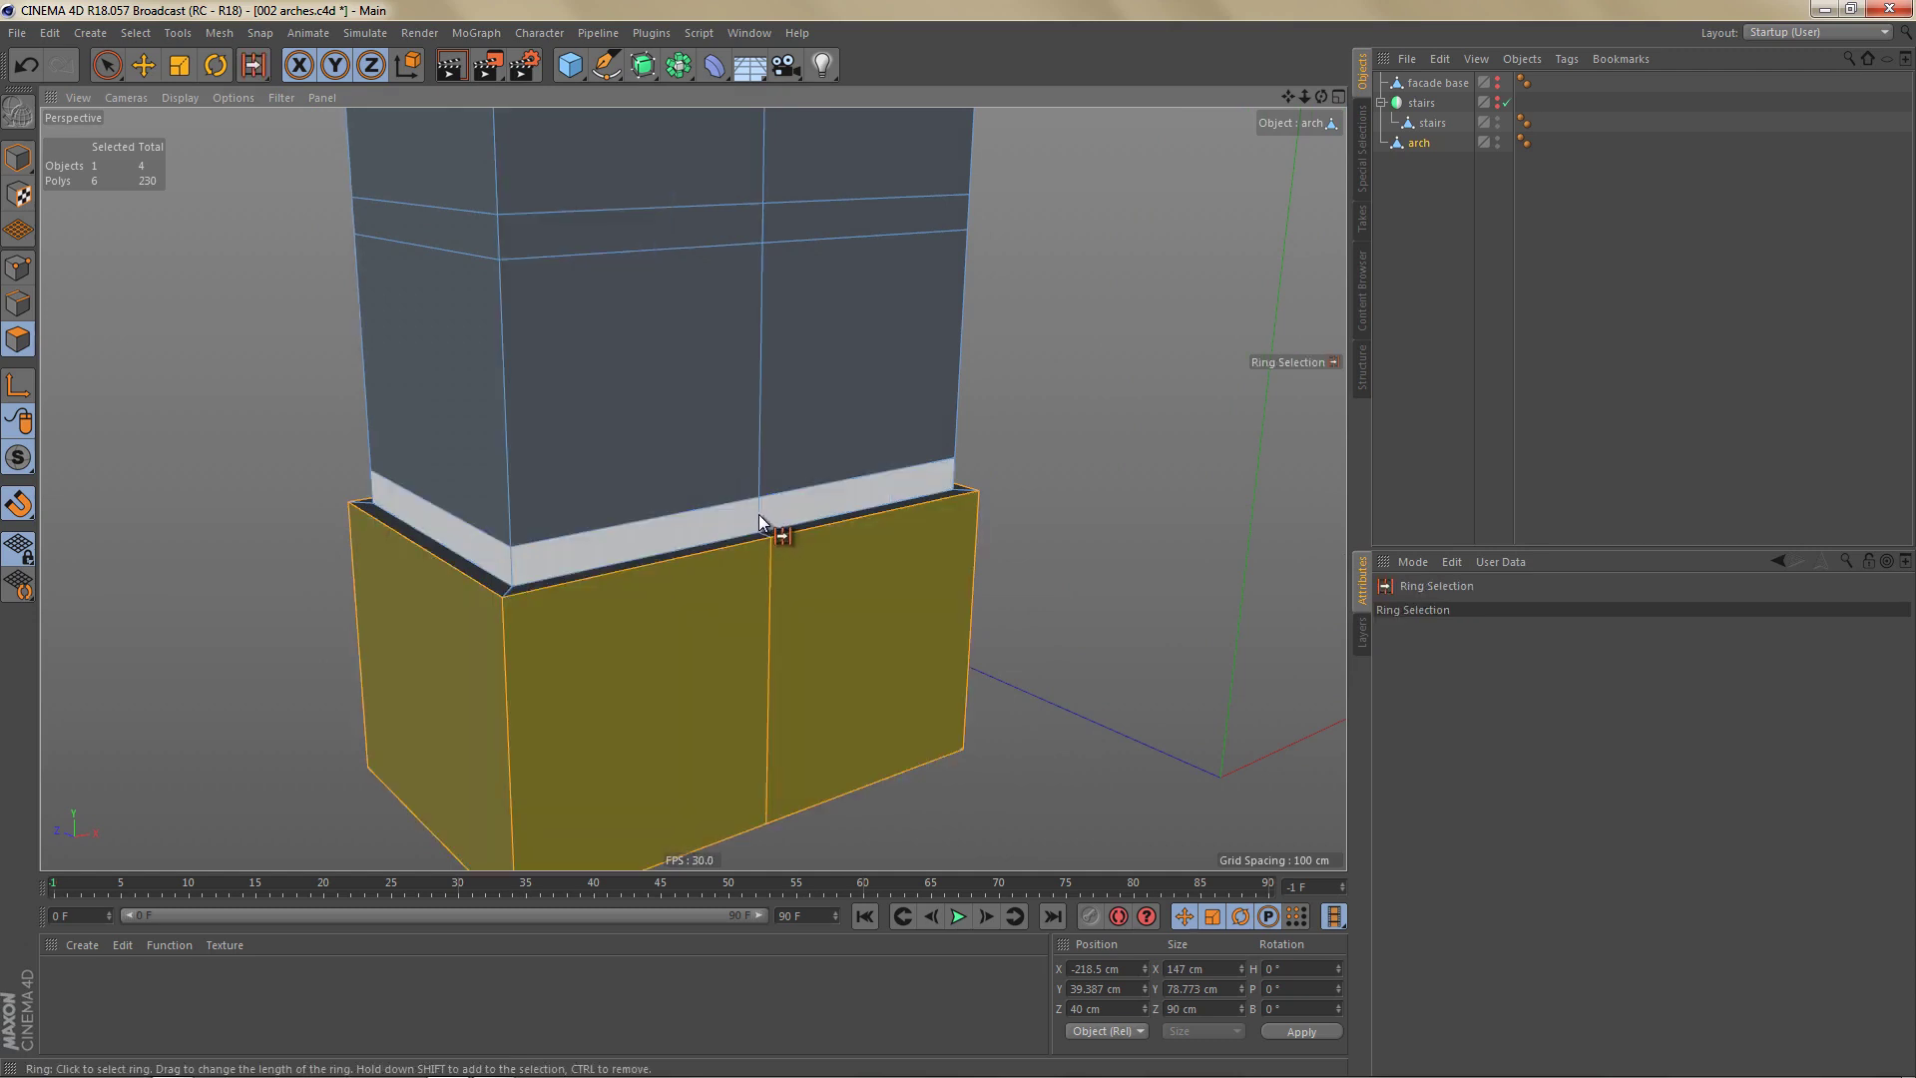
click(759, 515)
middle_click(817, 623)
middle_click(970, 800)
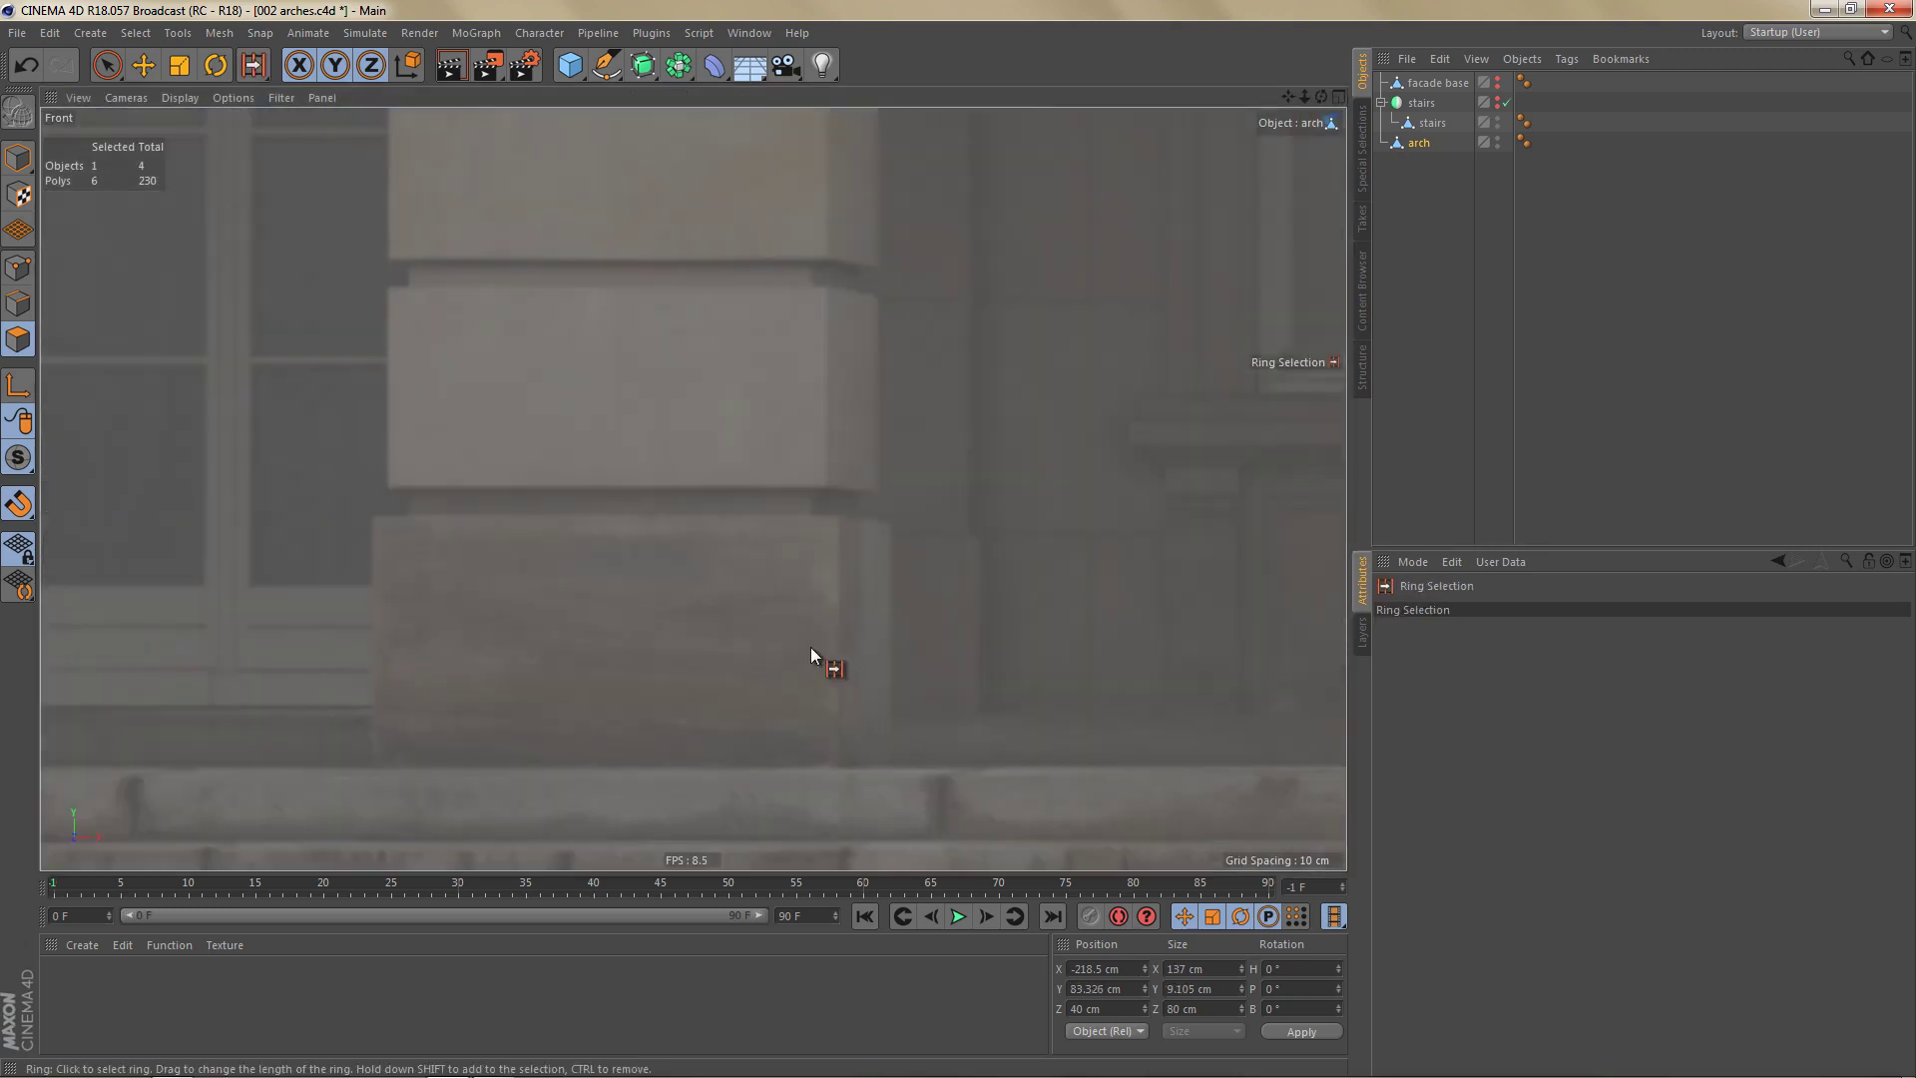
scroll(810, 646, down, 6)
alt+middle_drag(855, 612, 547, 685)
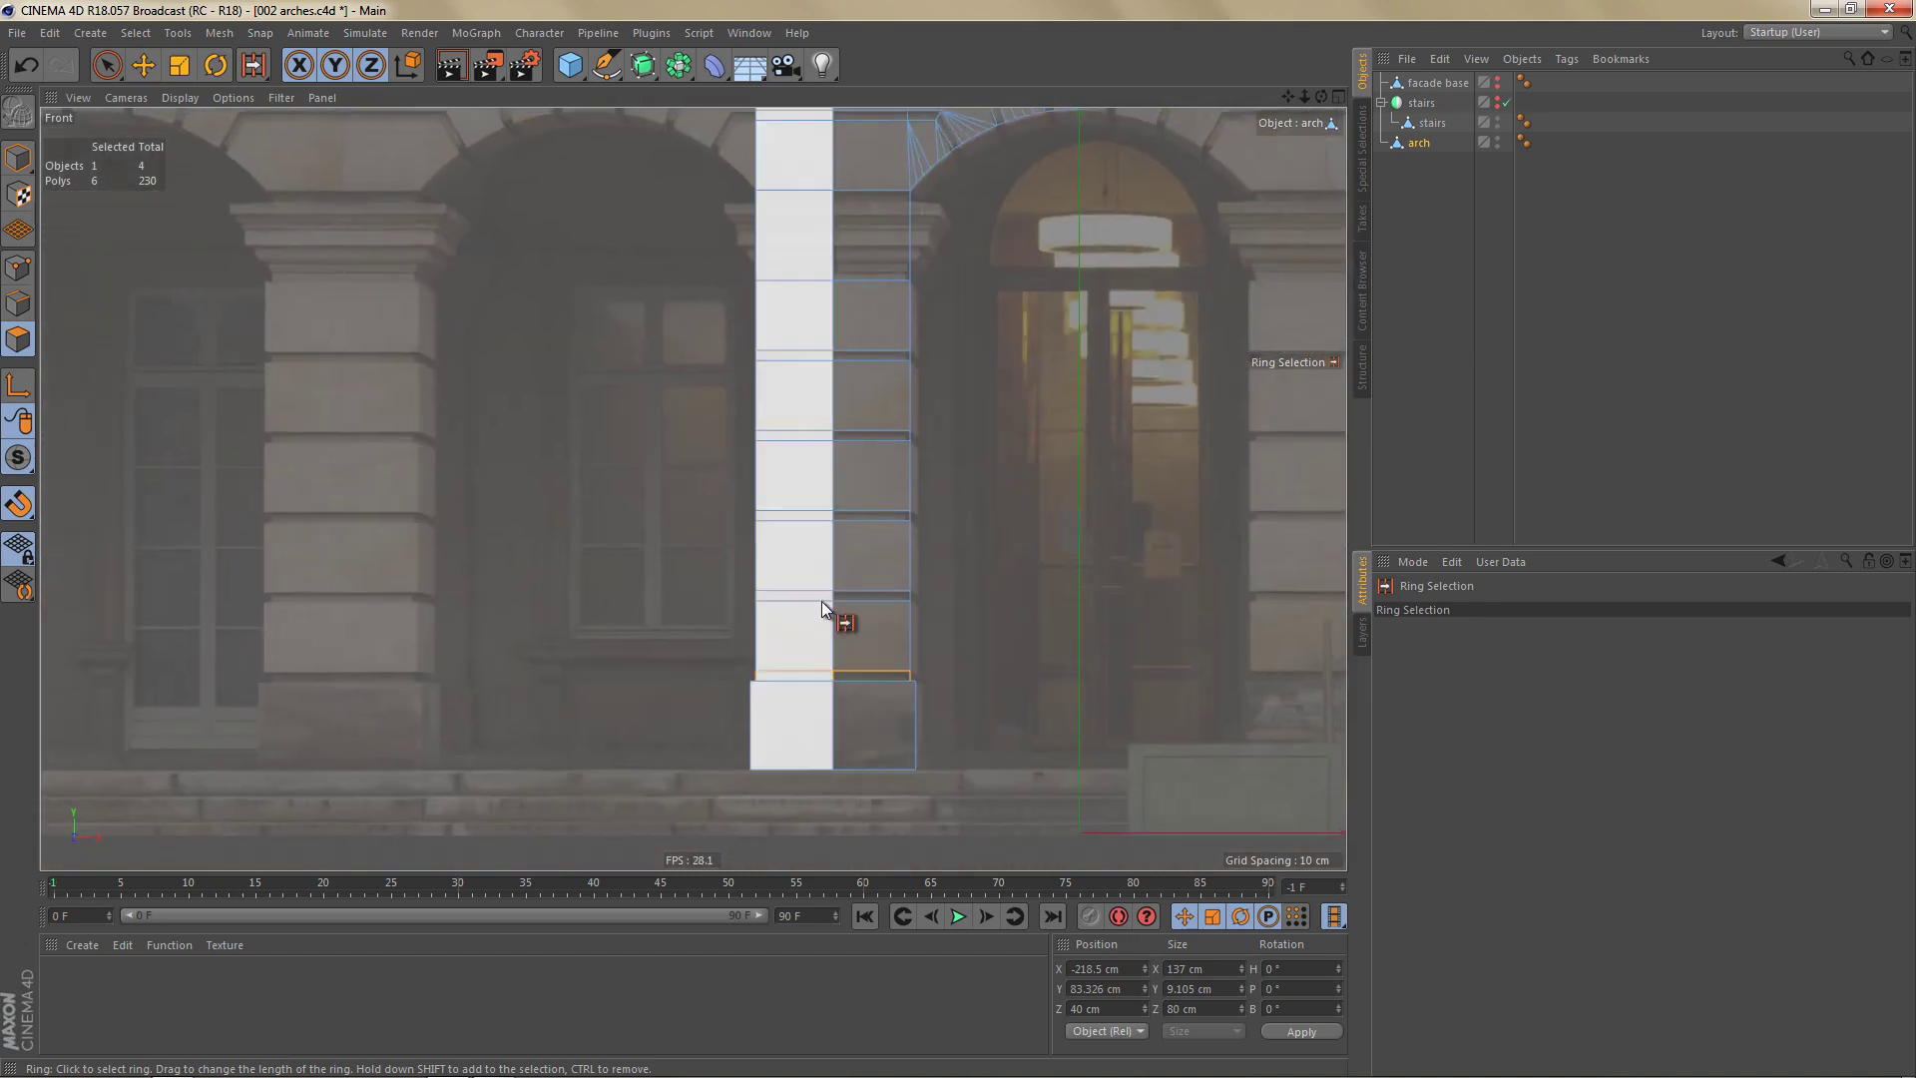
scroll(822, 601, up, 5)
shift+click(854, 589)
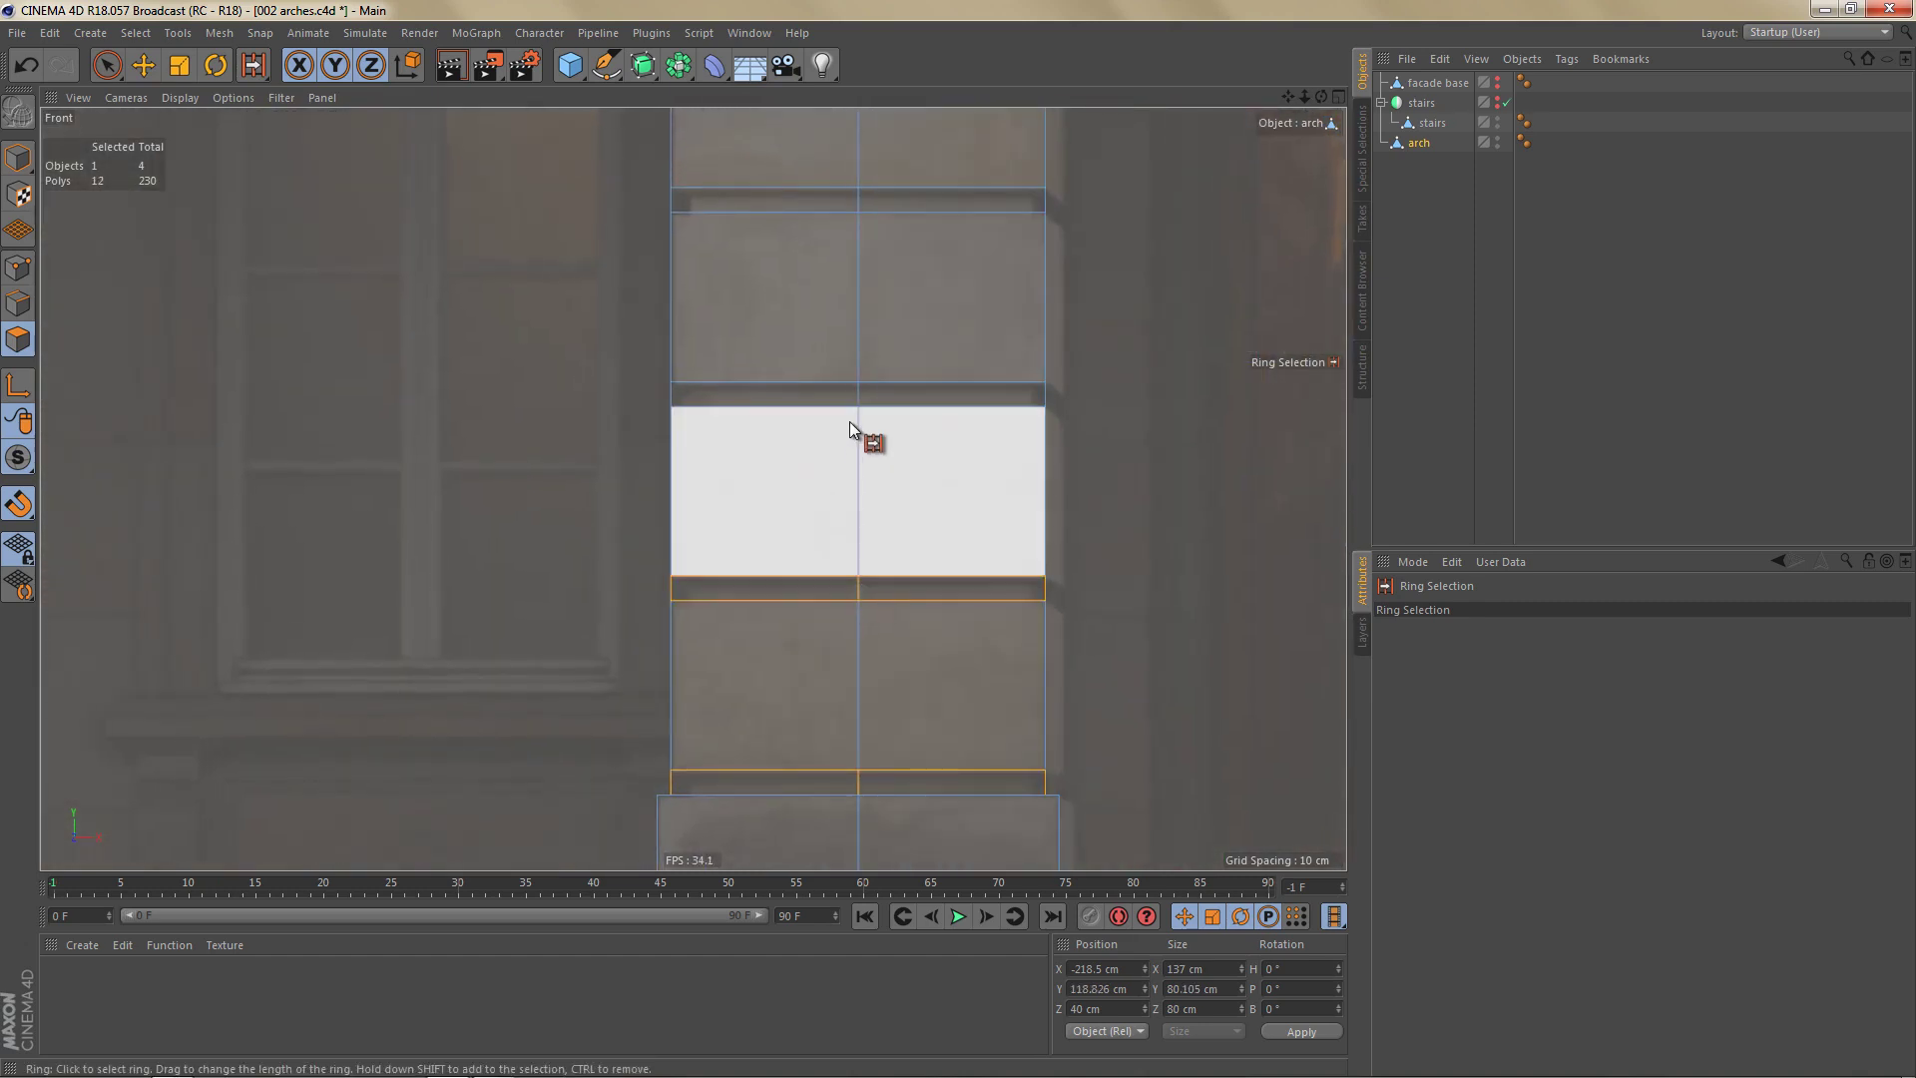
shift+click(852, 393)
shift+click(853, 202)
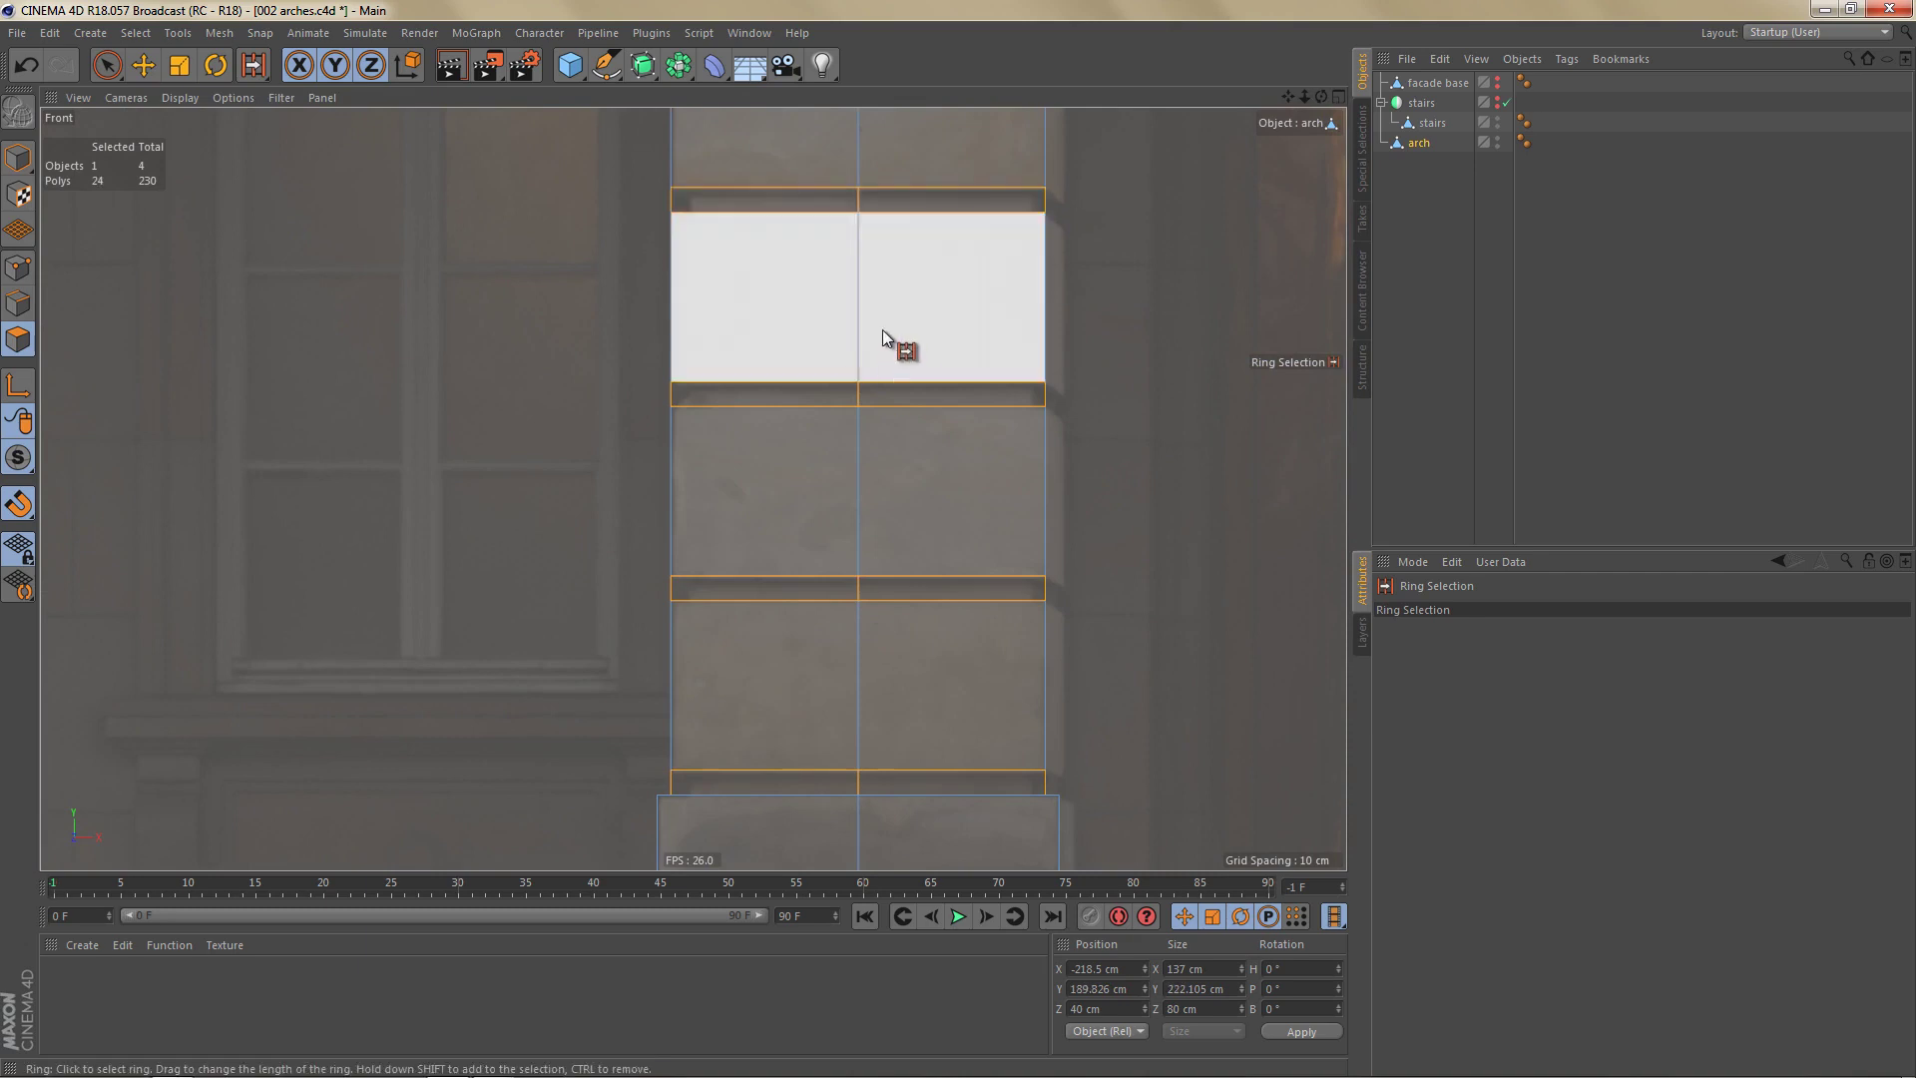
Add the upper pier strips, capital band and arch groove strips to the selection, and deselect the excess polygons above the vertical groove beside the keystone.
alt+middle_drag(882, 331, 690, 865)
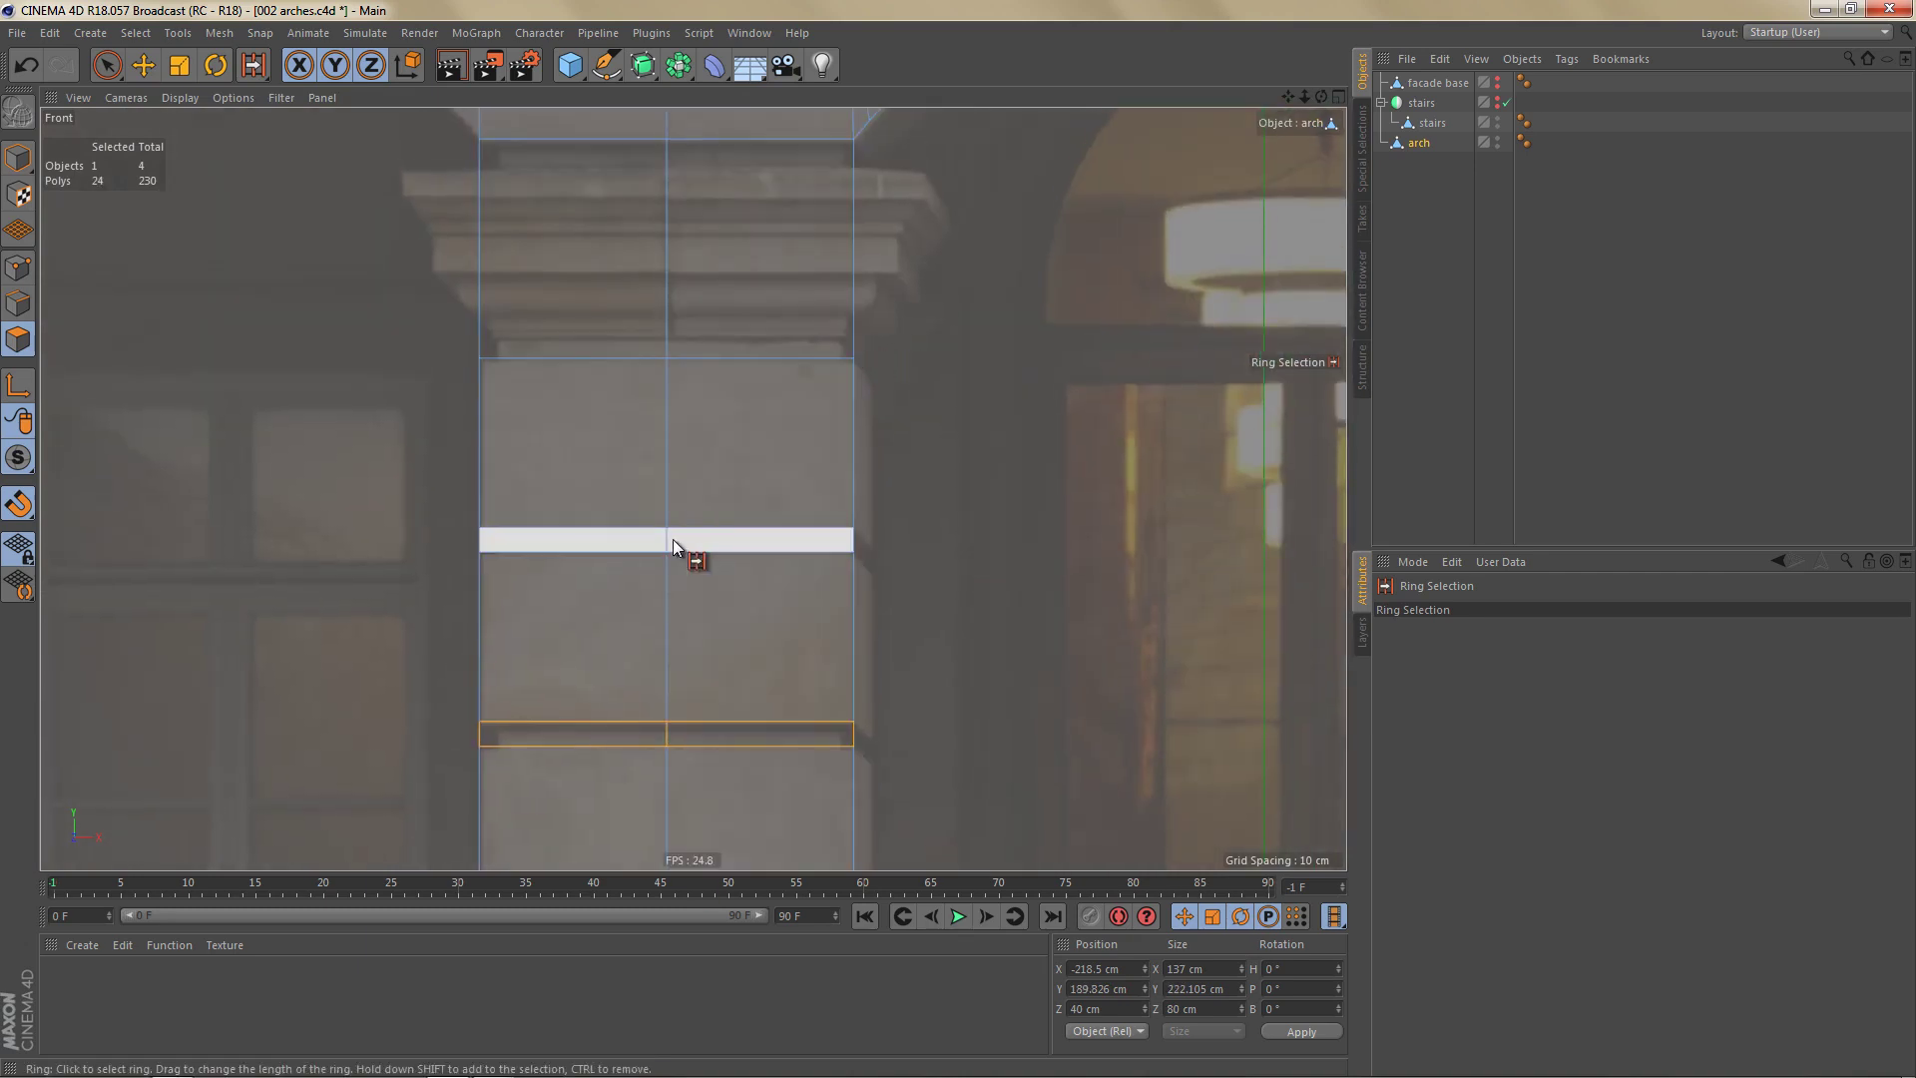
shift+click(671, 285)
scroll(811, 359, down, 3)
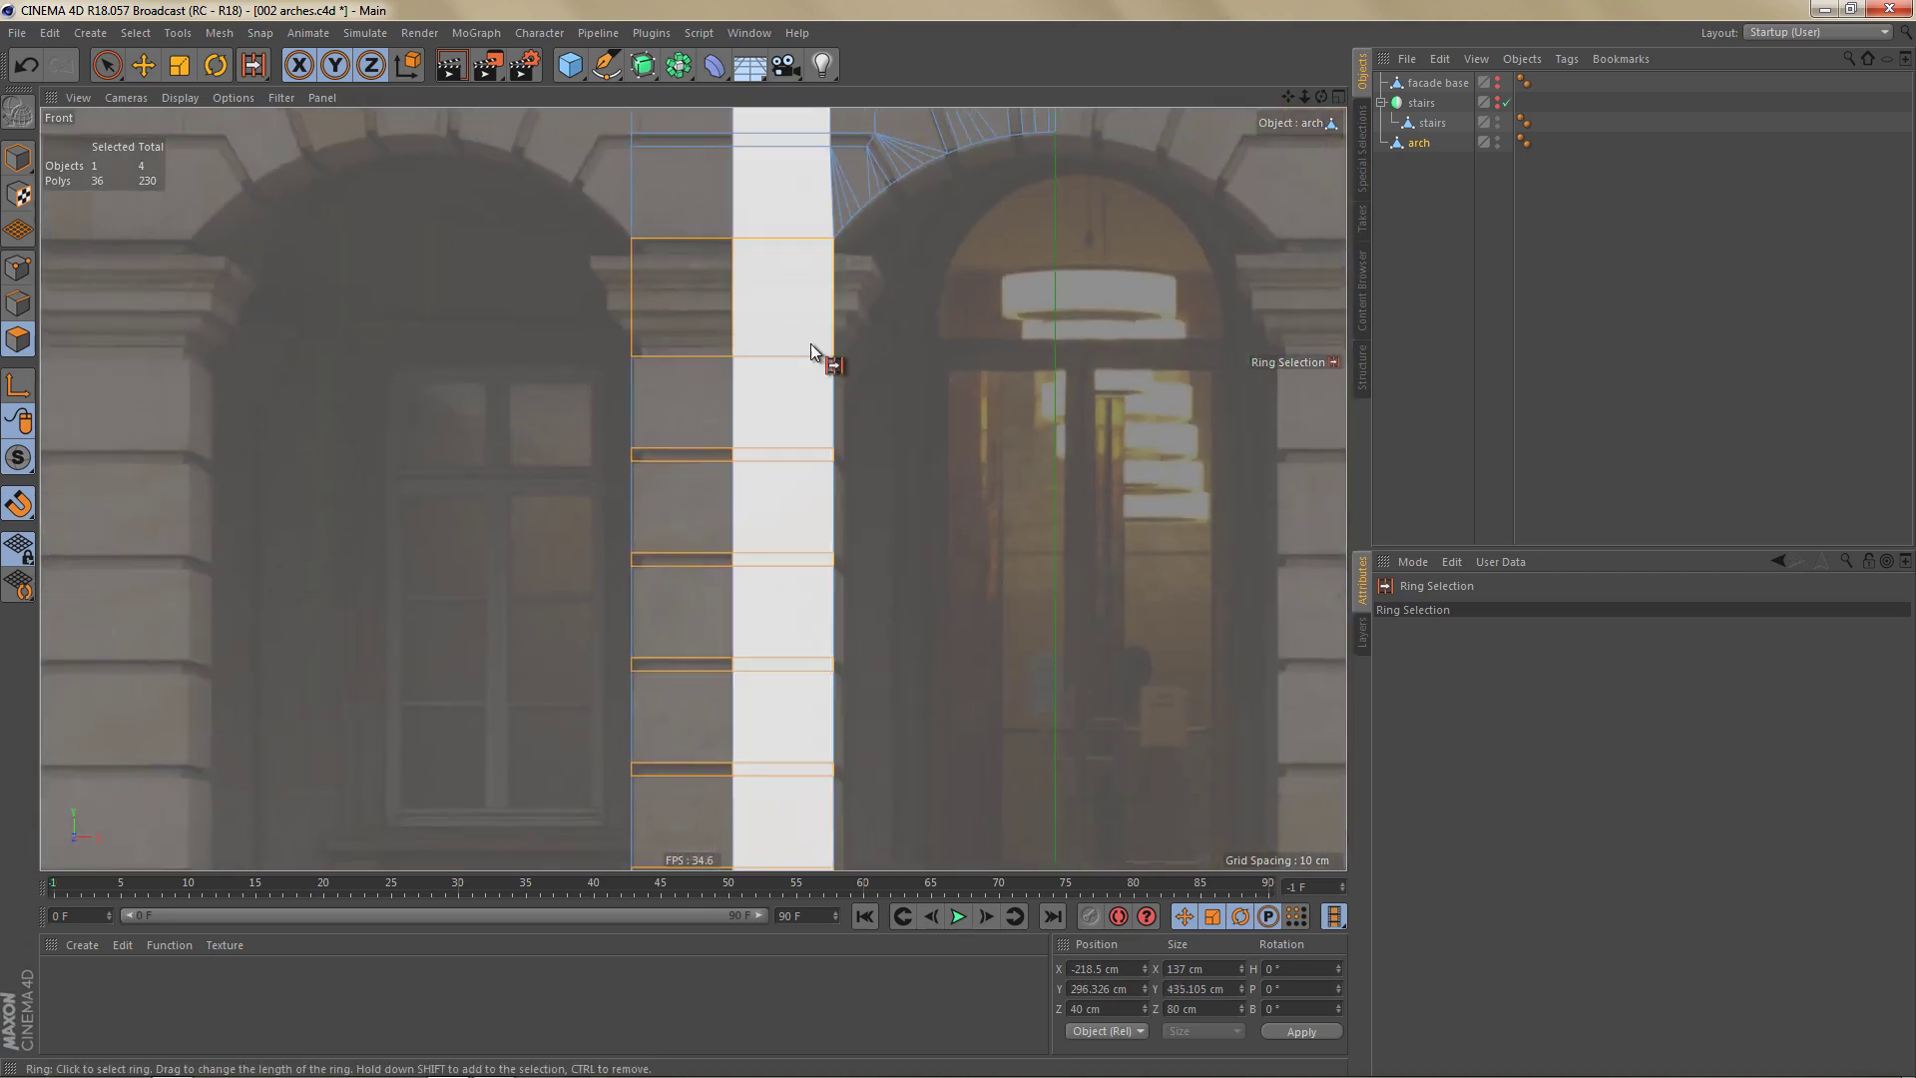
scroll(810, 349, down, 3)
scroll(795, 415, up, 6)
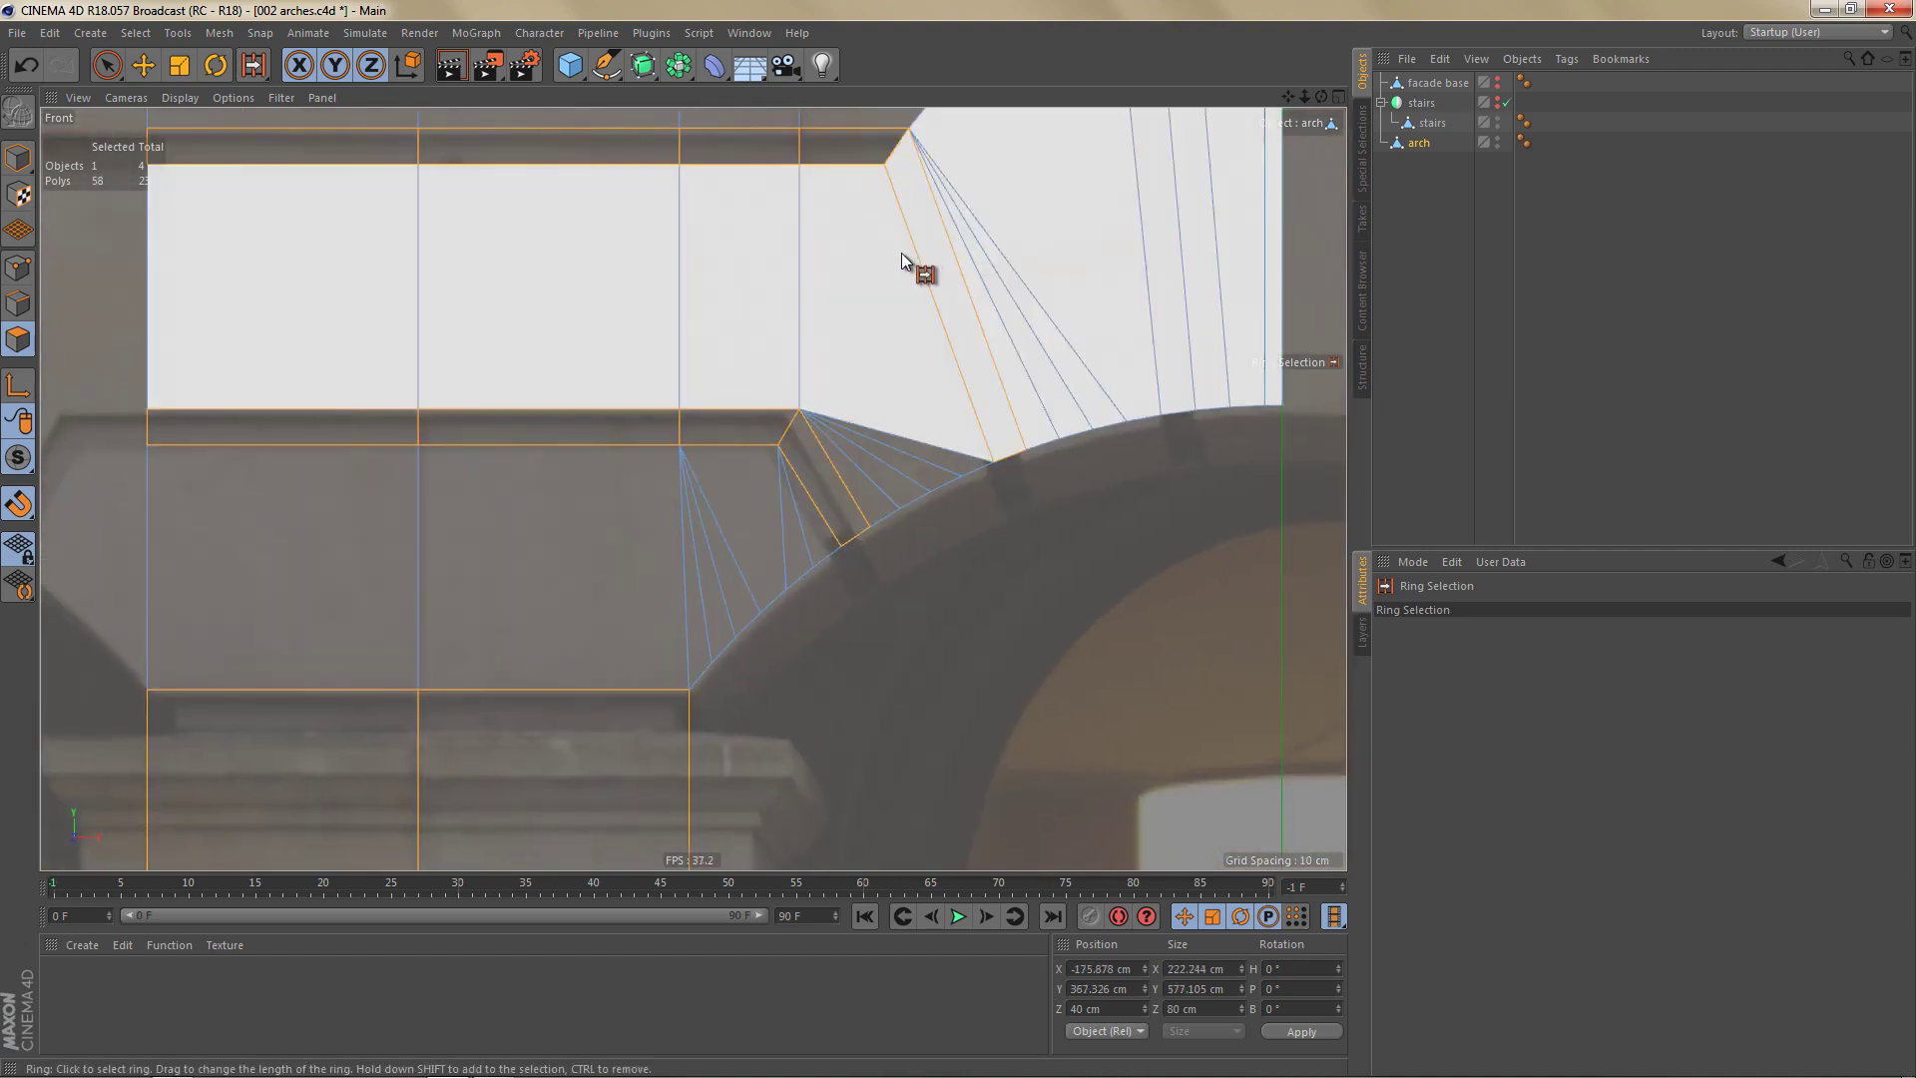
shift+click(897, 253)
alt+middle_drag(862, 289, 662, 596)
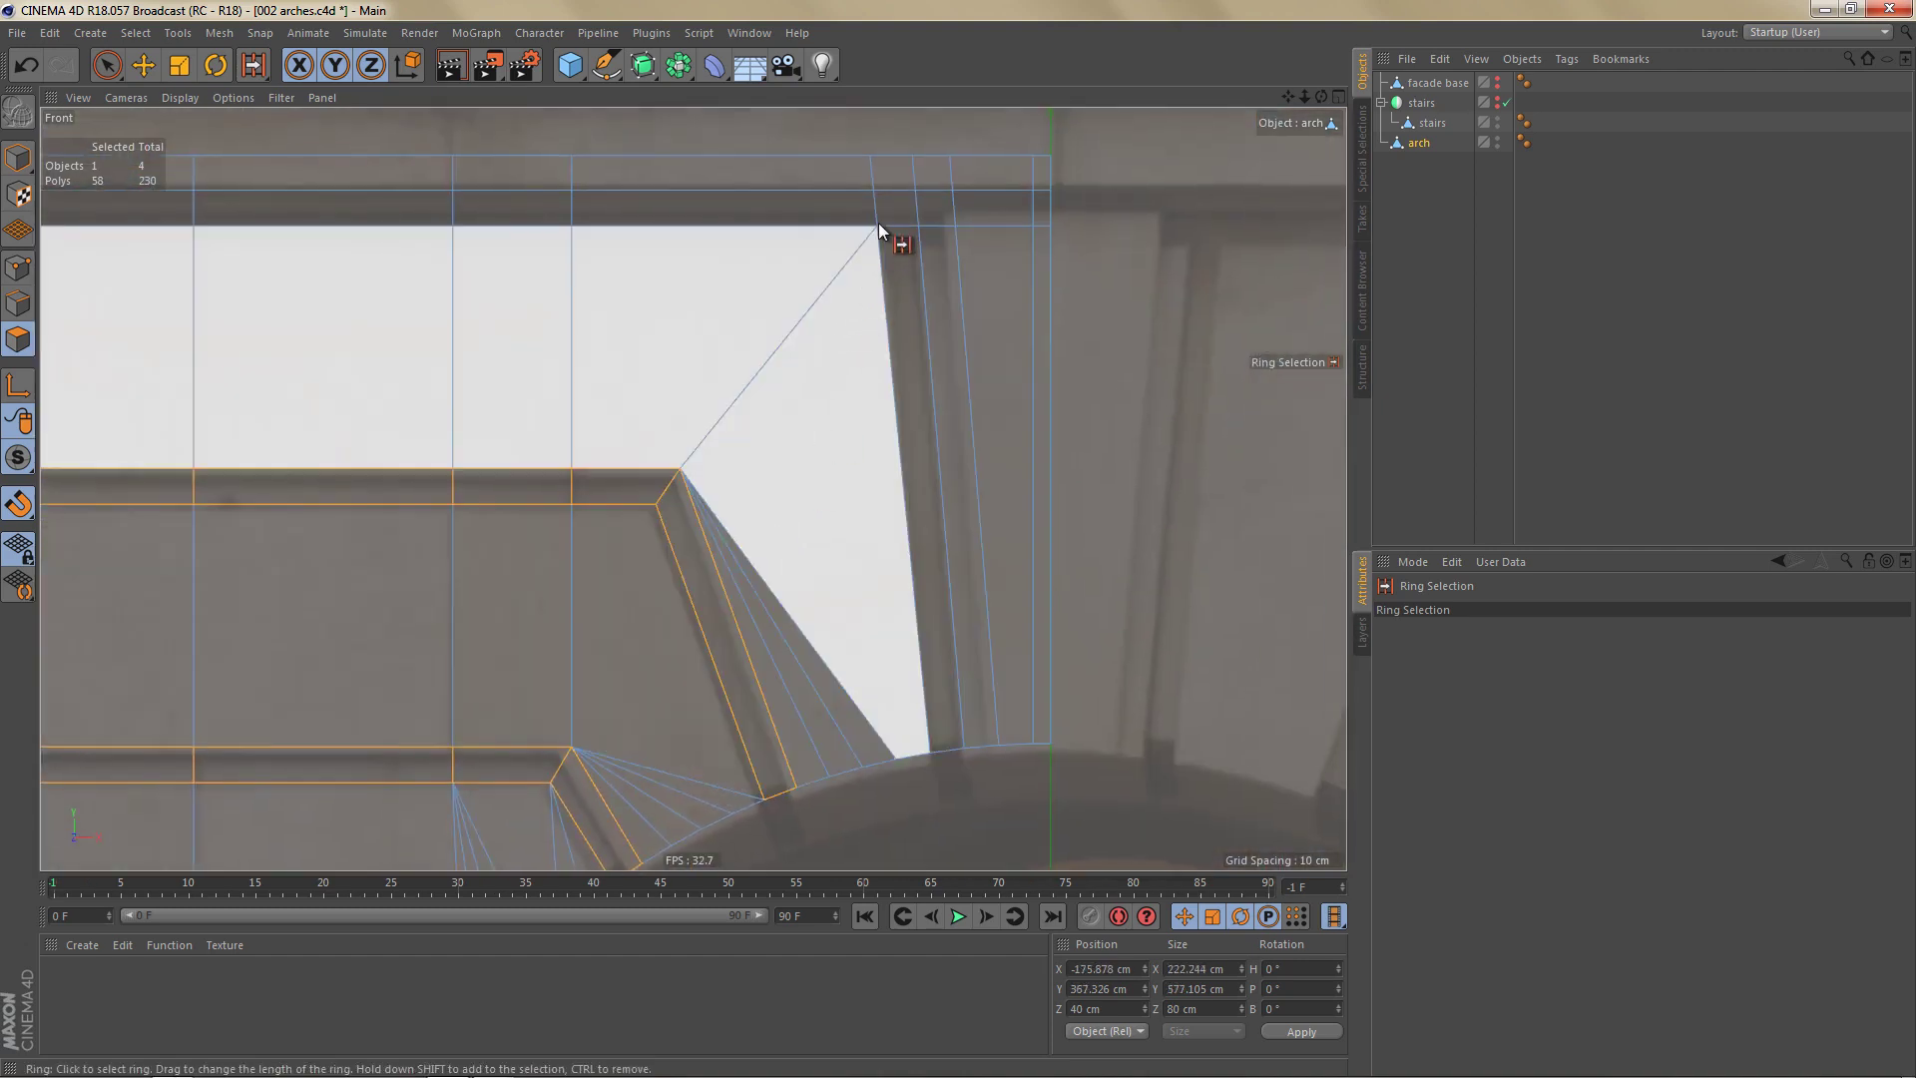
shift+click(872, 212)
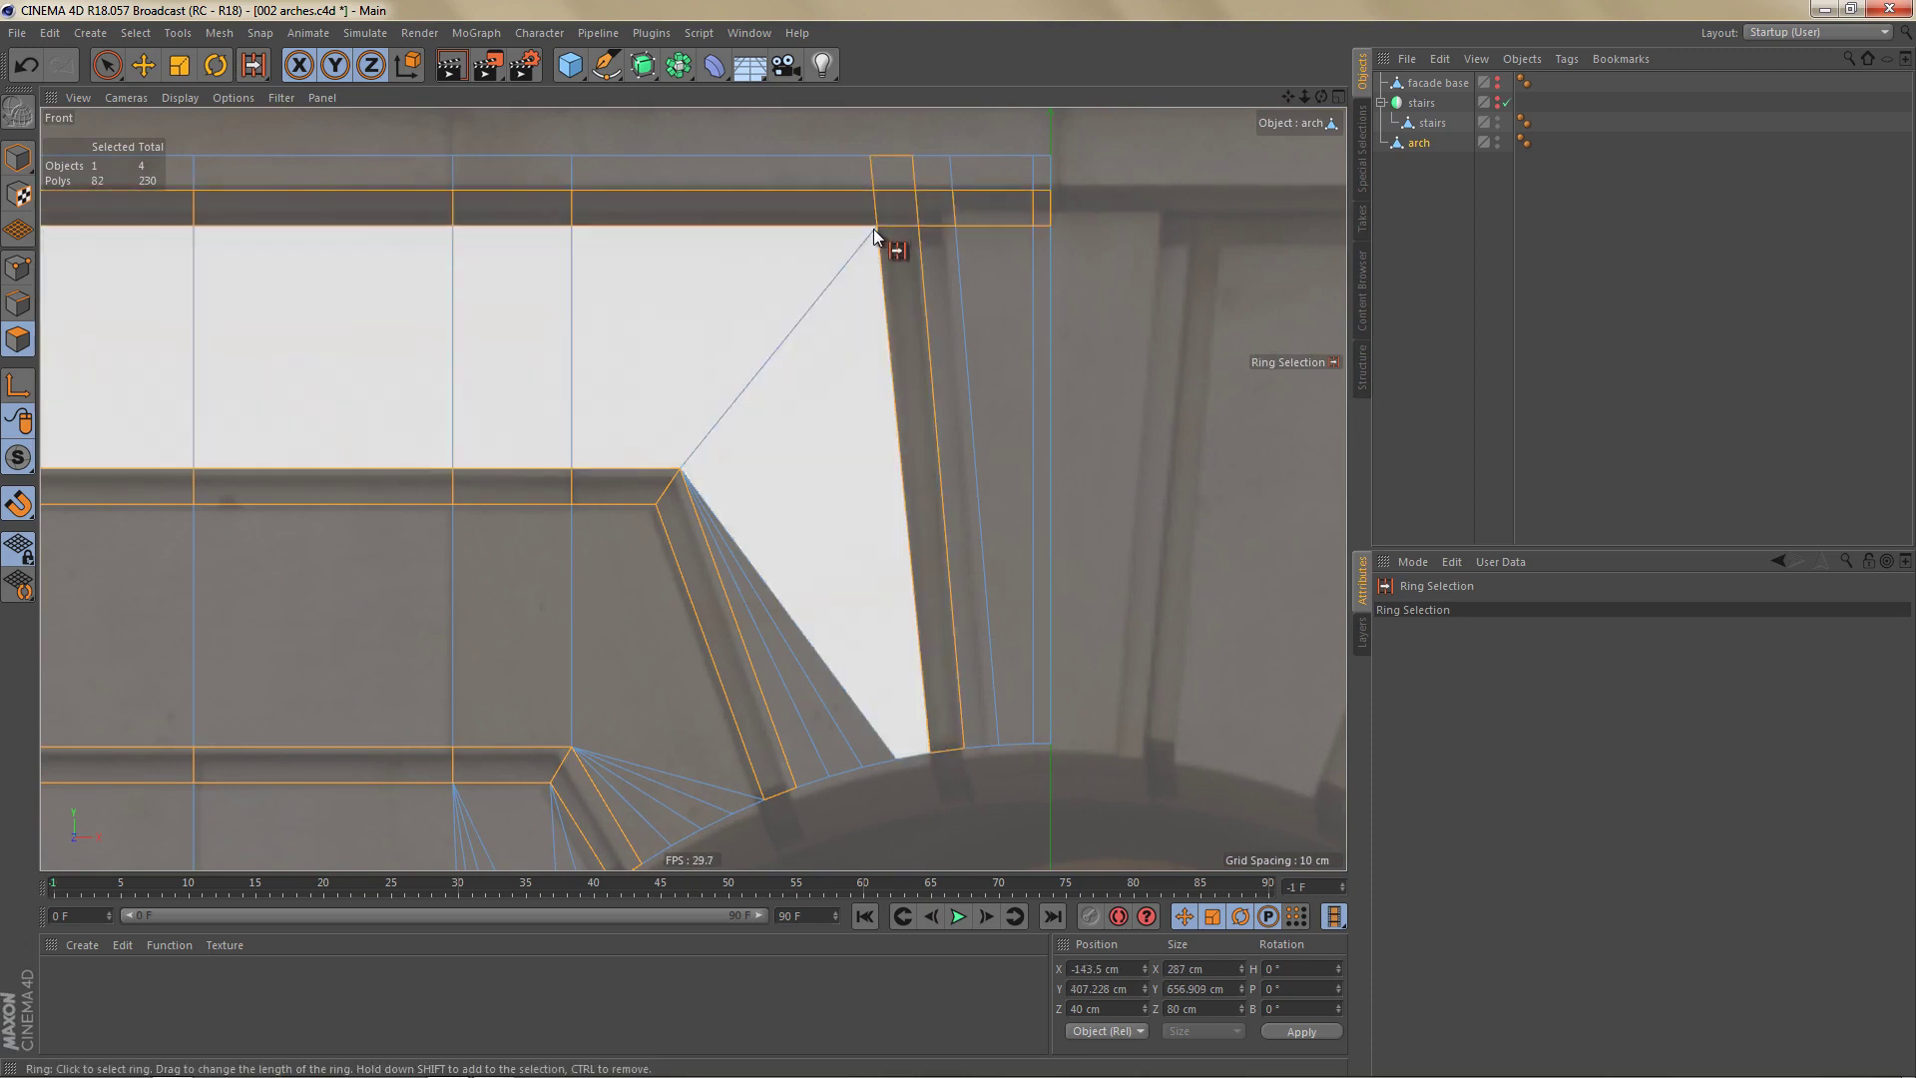
key(0)
ctrl+drag(847, 128, 1042, 284)
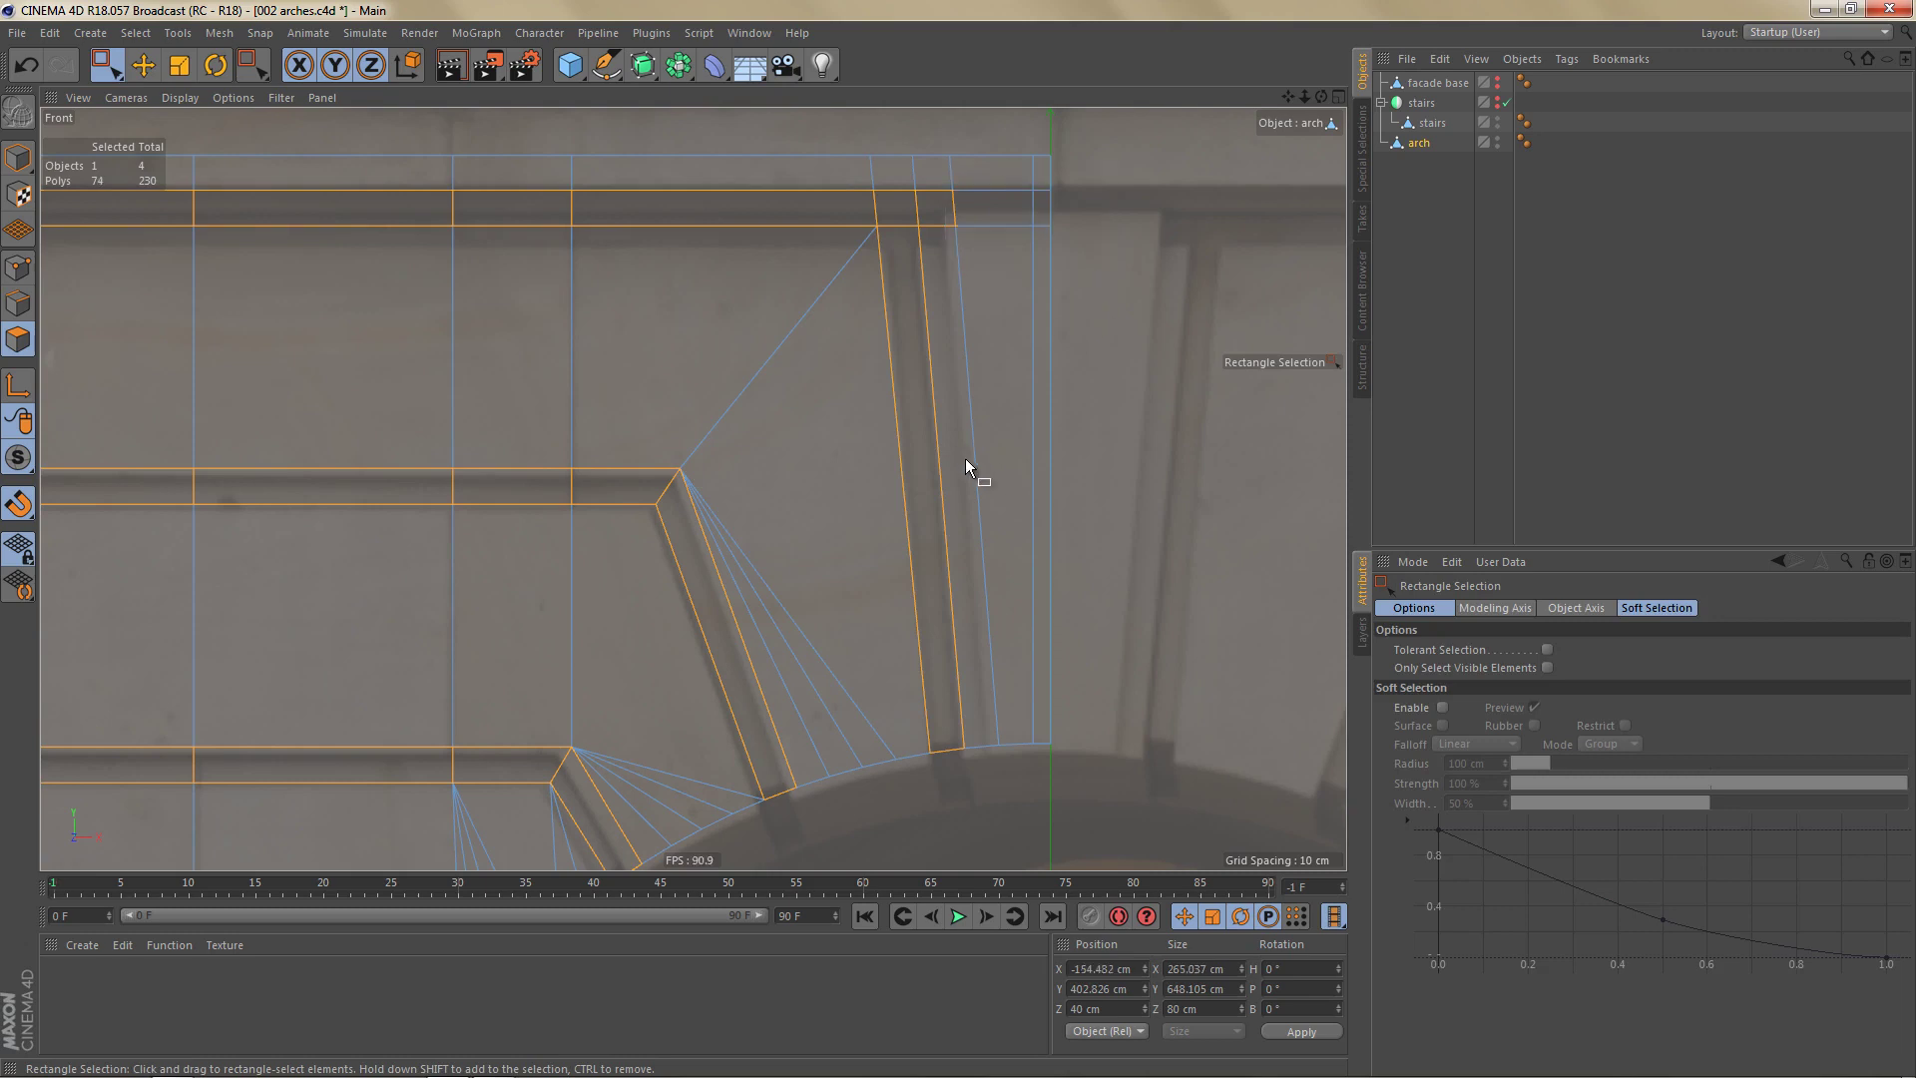
Extrude the selected strips and capital band by -2.9 cm with Create Caps off and render the view to check the recesses.
middle_click(914, 446)
middle_click(499, 349)
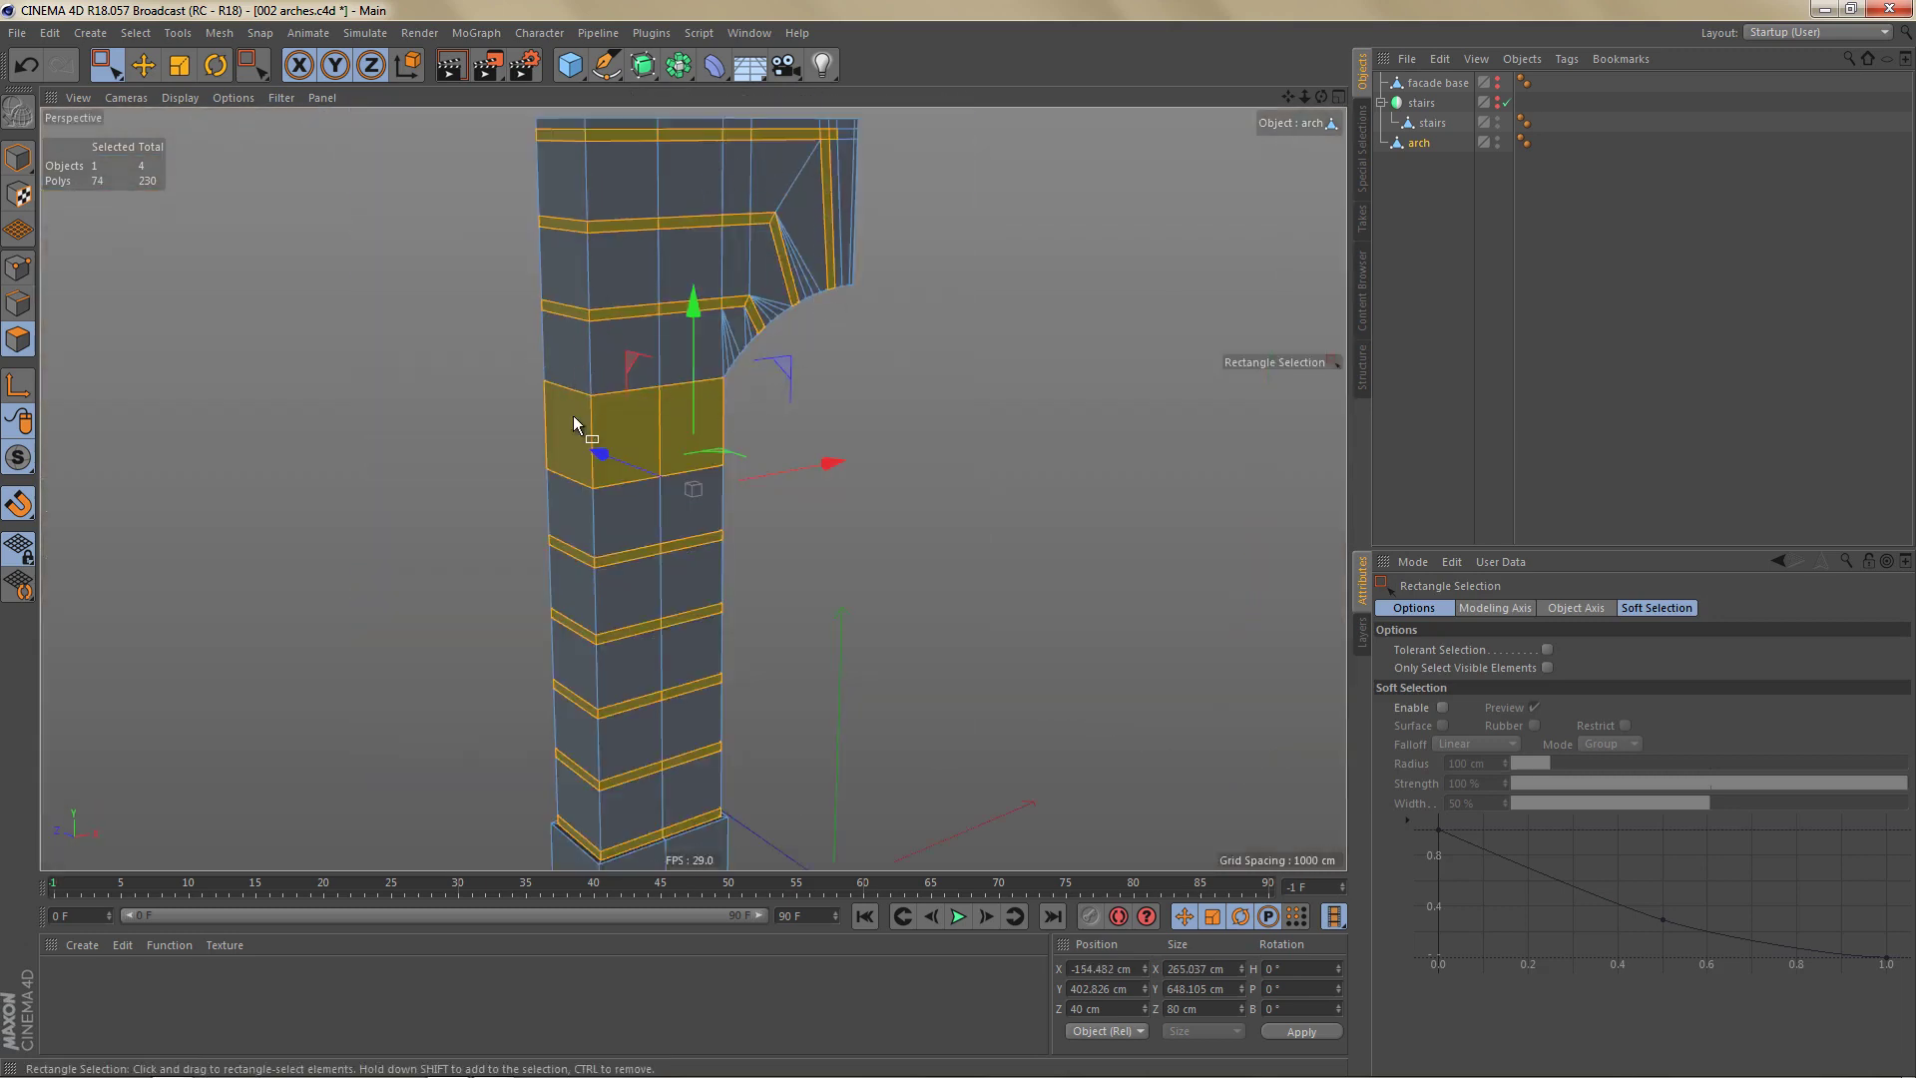
alt+drag(661, 576, 679, 536)
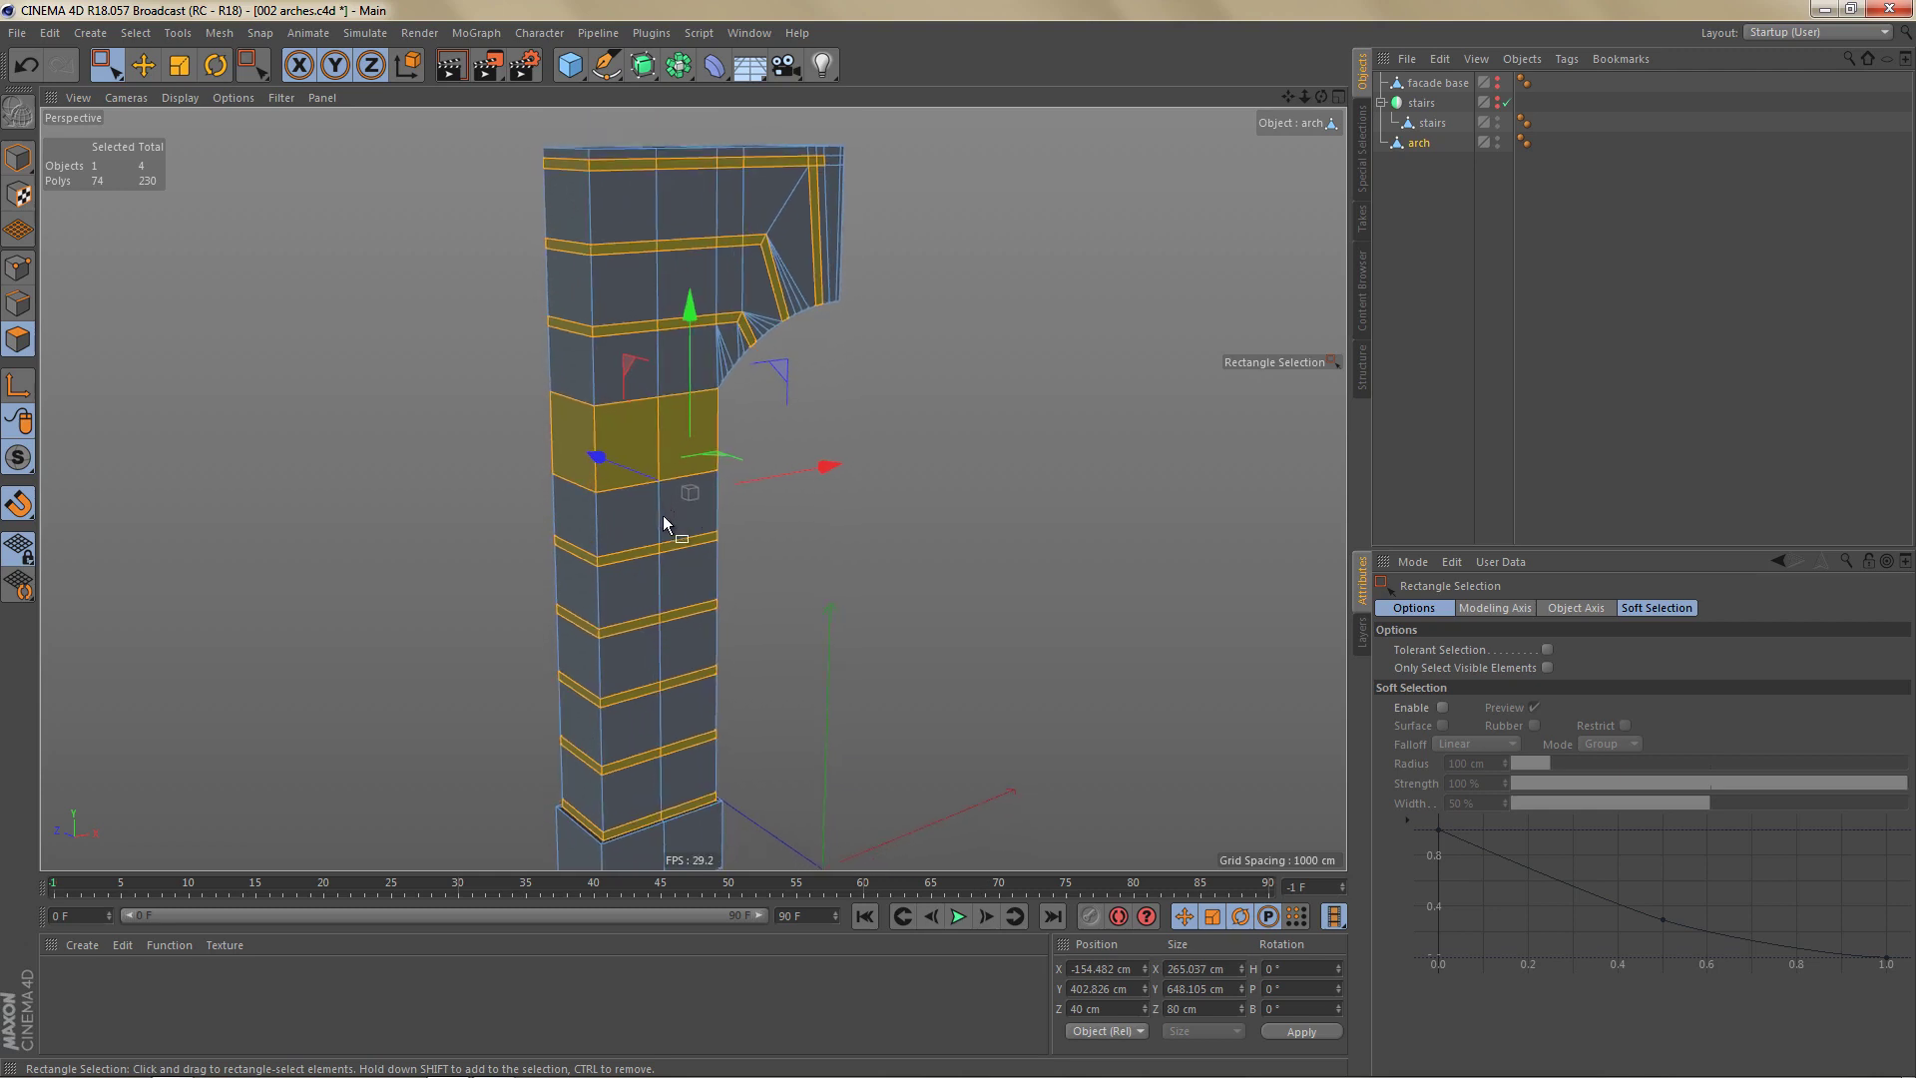
key(d)
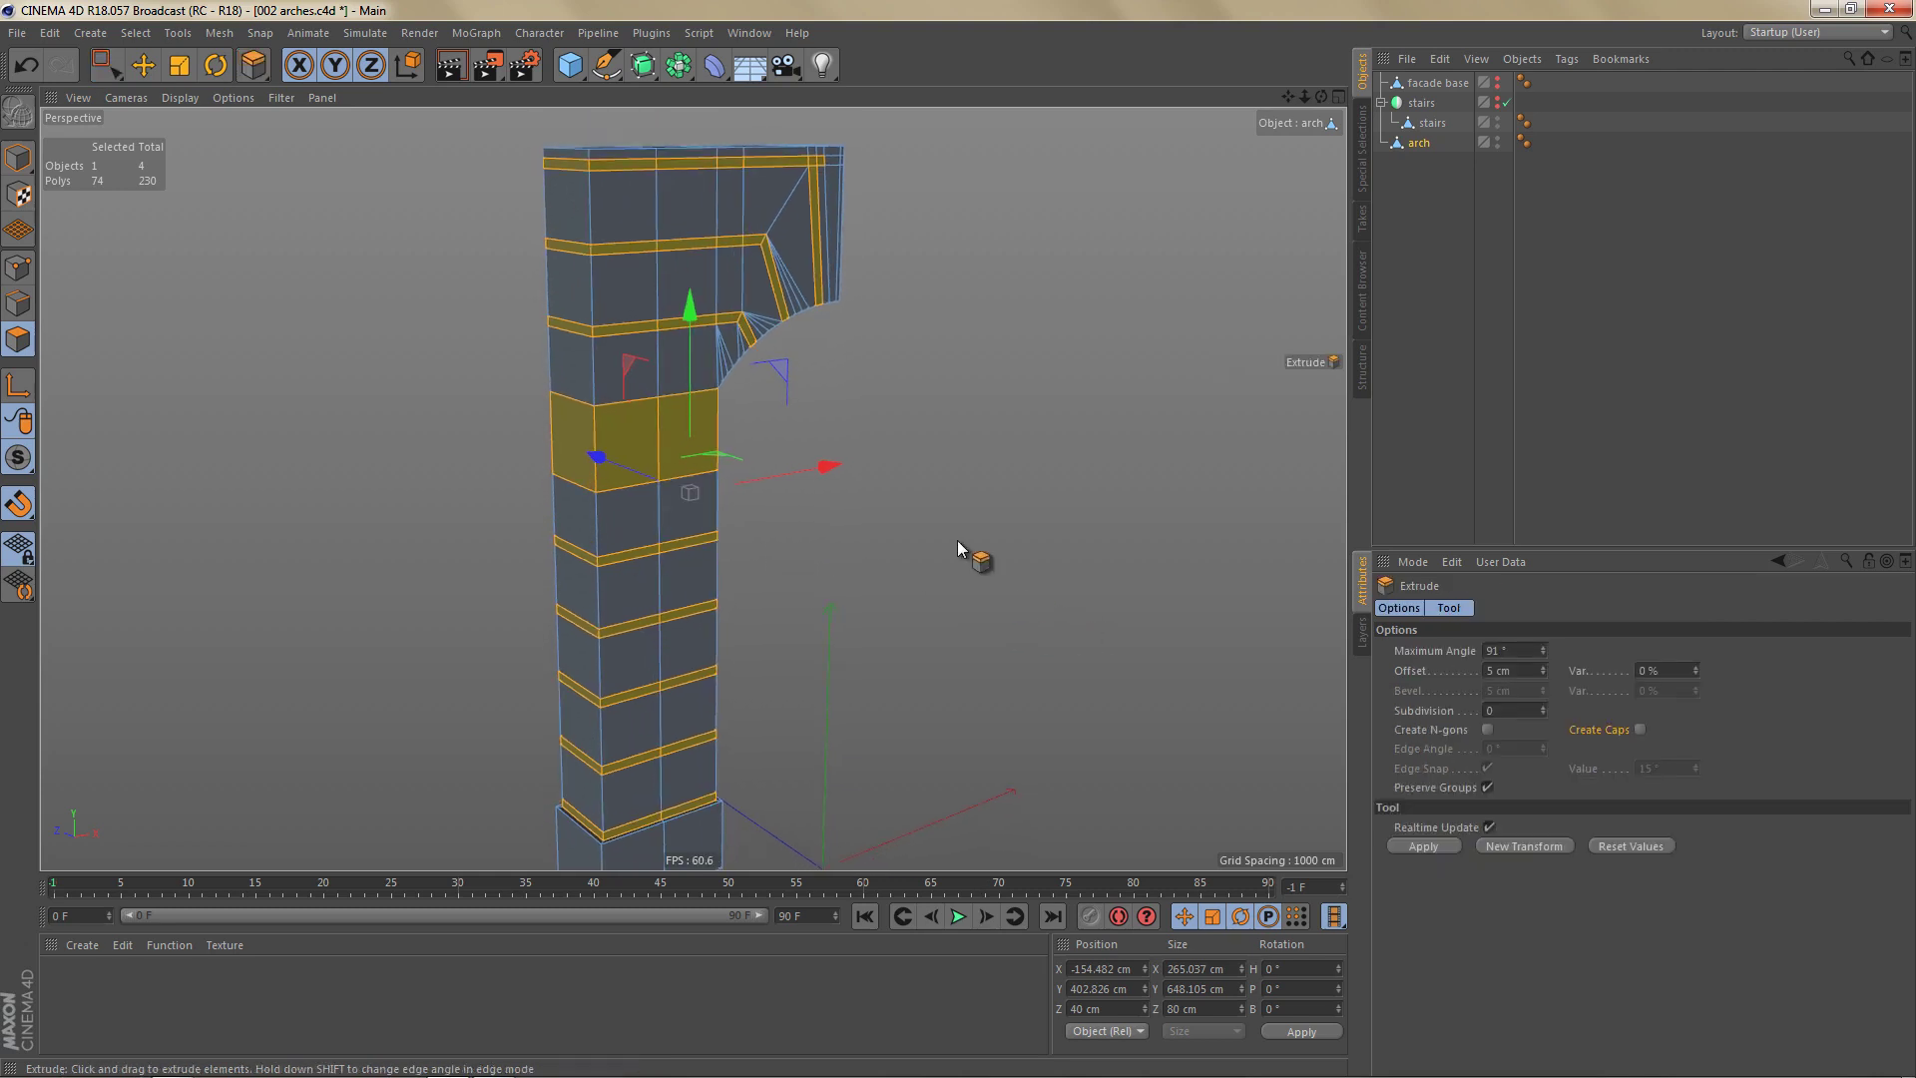
drag(957, 541, 967, 618)
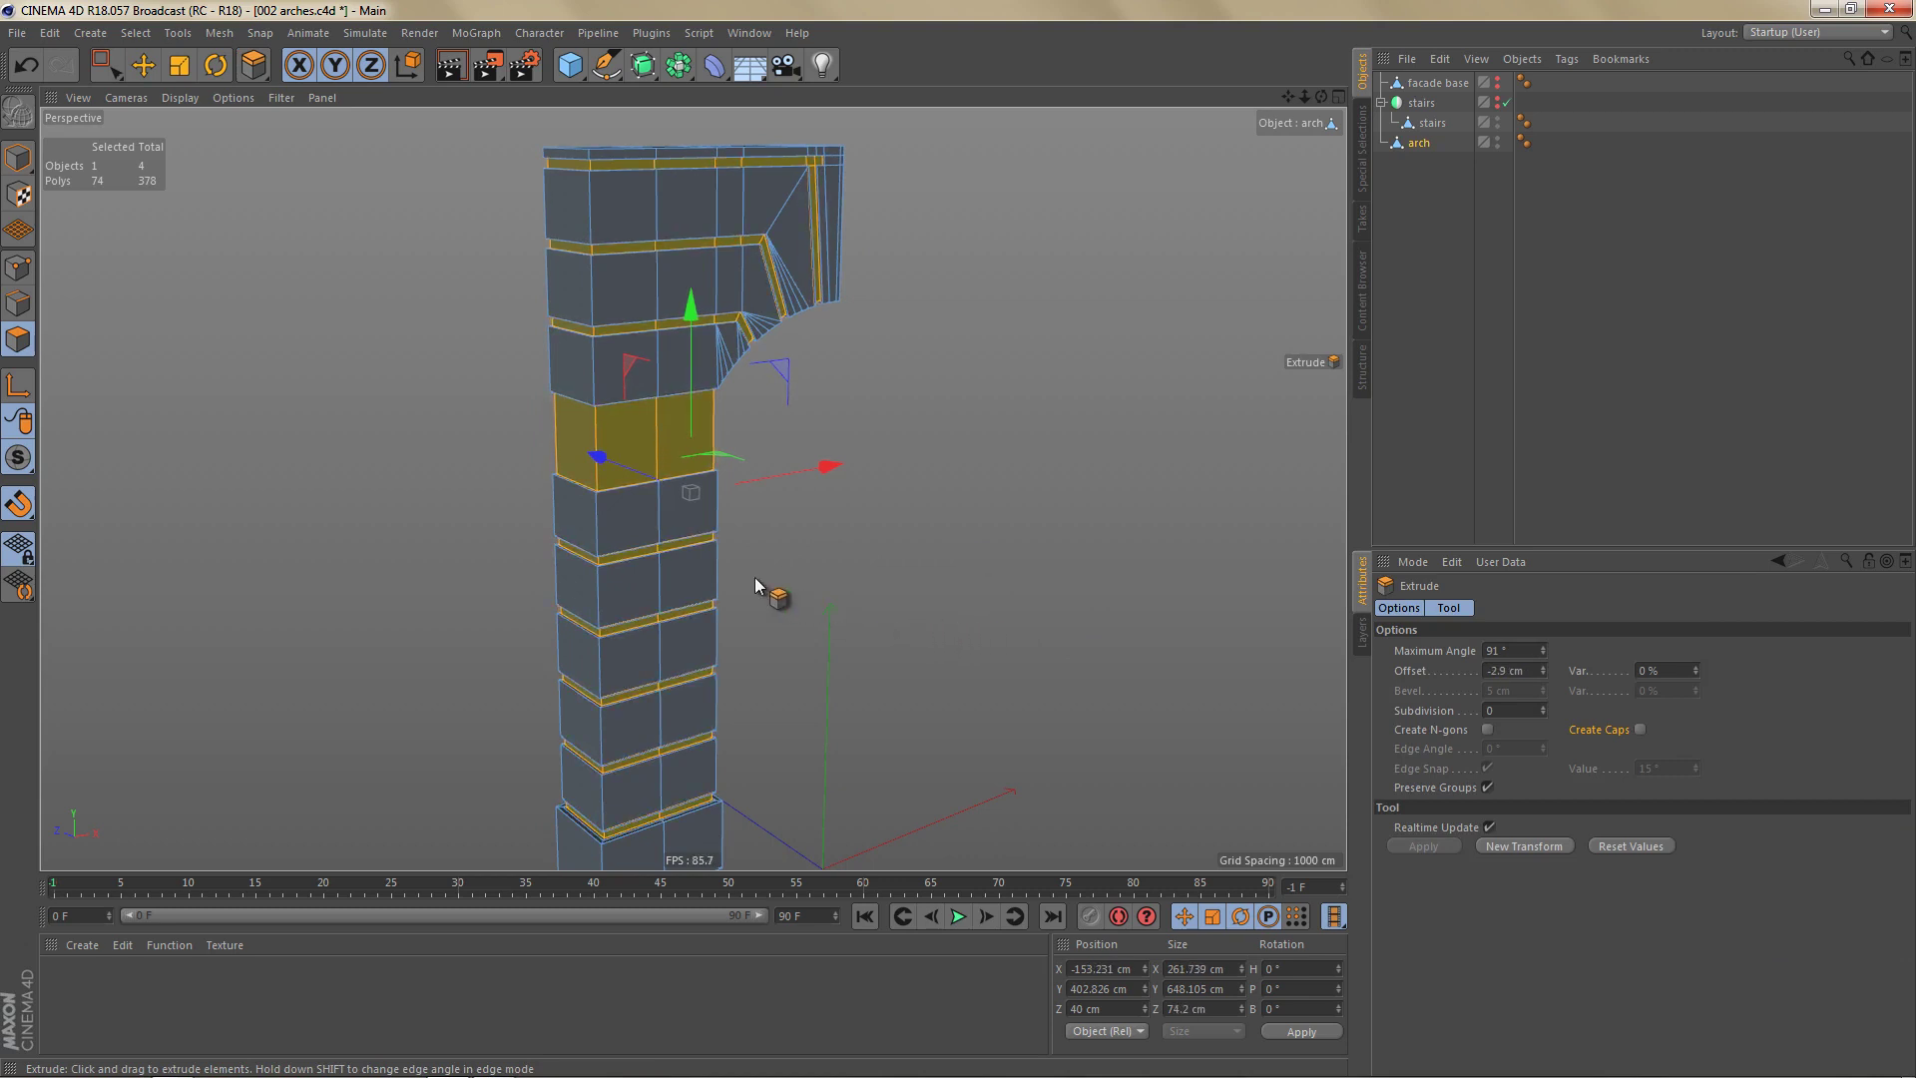
alt+middle_drag(756, 560, 796, 539)
alt+right_drag(787, 542, 775, 561)
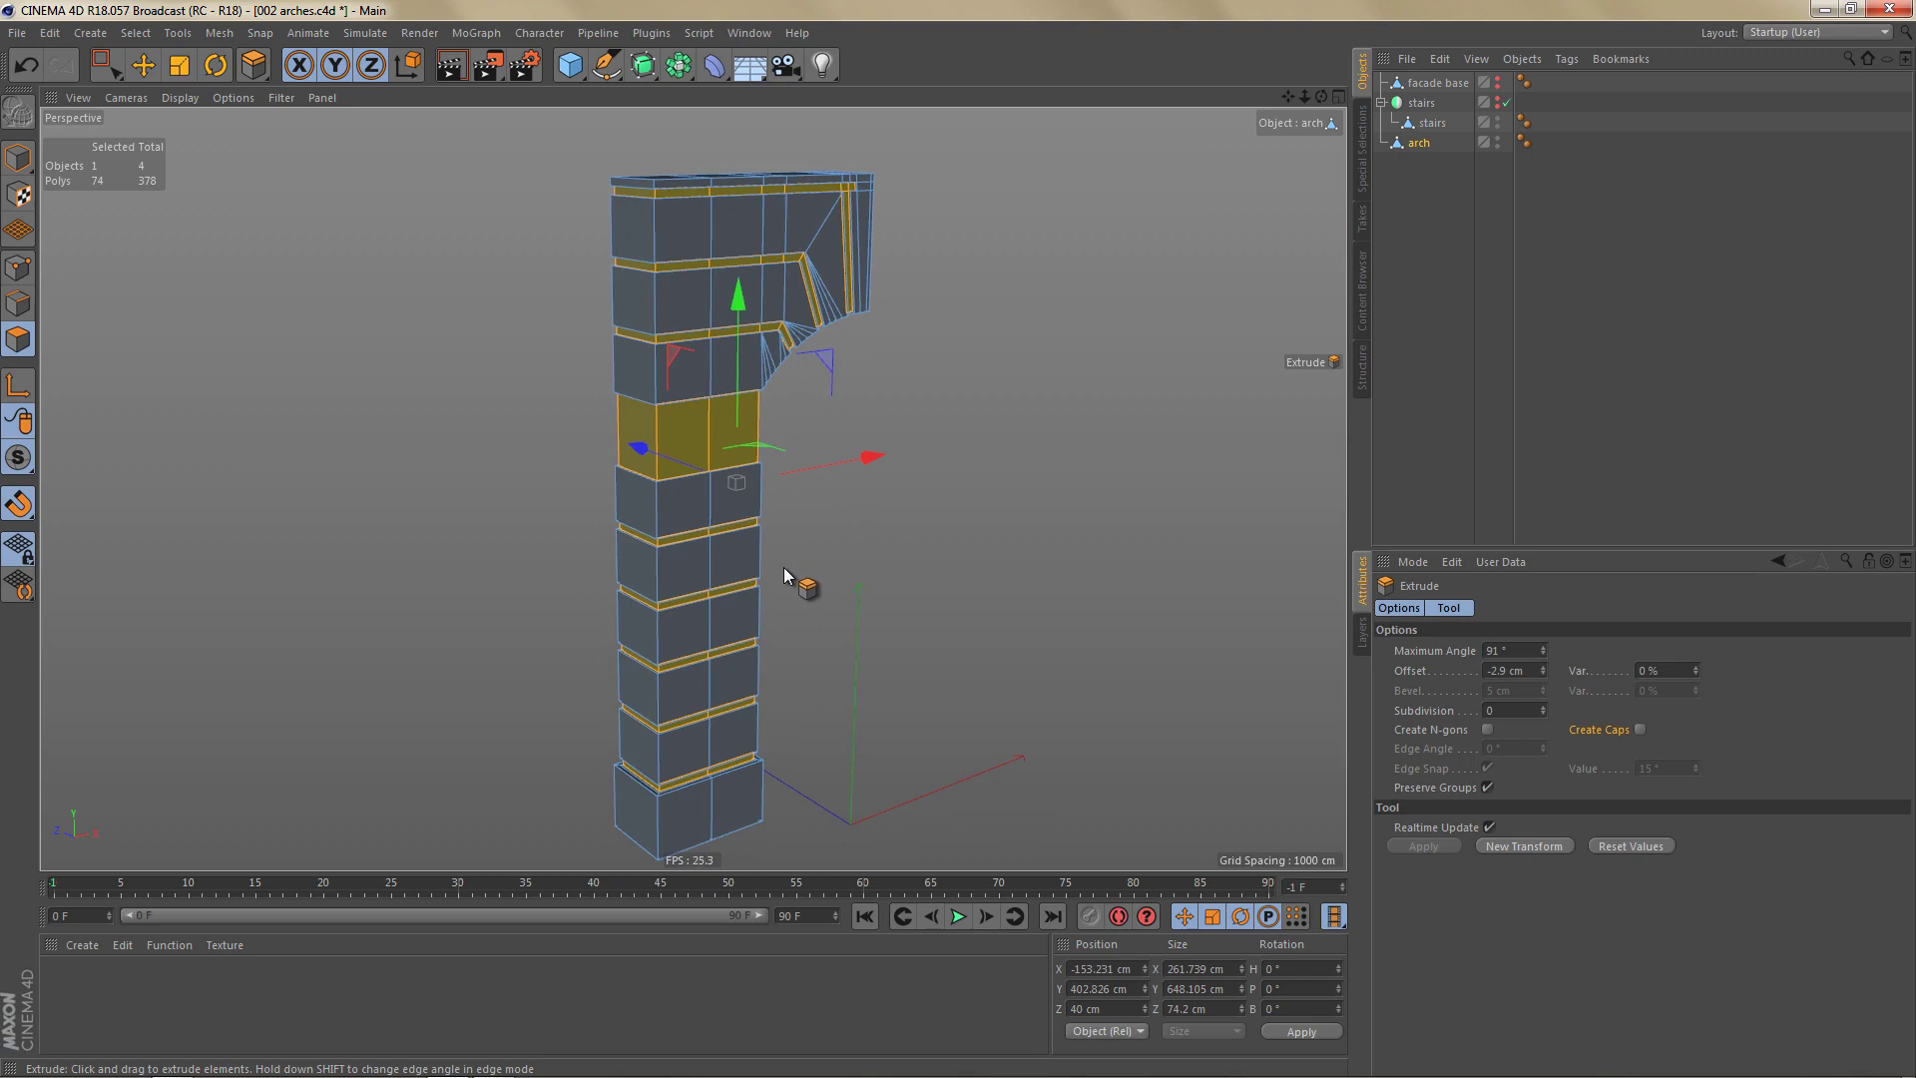
key(ctrl+r)
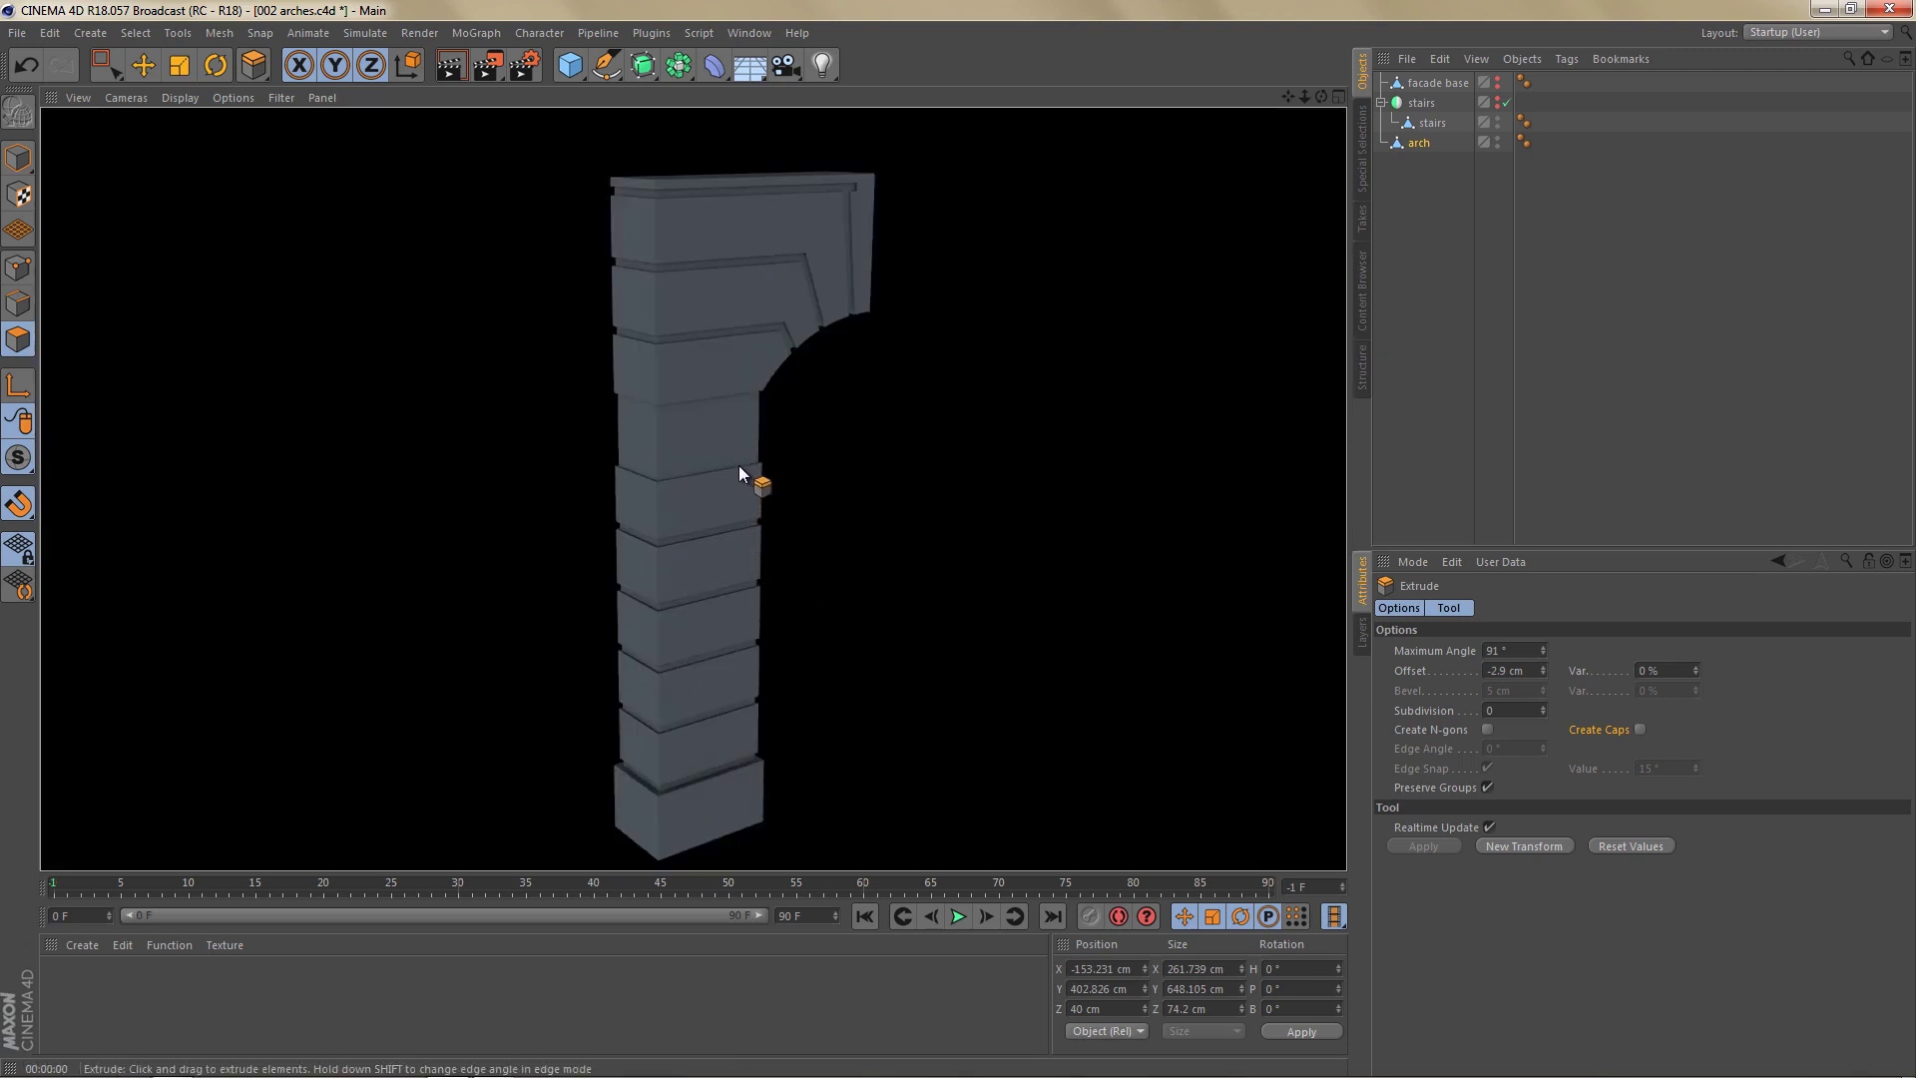
With Tolerant Selection enabled, rectangle-select the half keystone's polygons at the arch crown in the front view.
scroll(854, 200, up, 6)
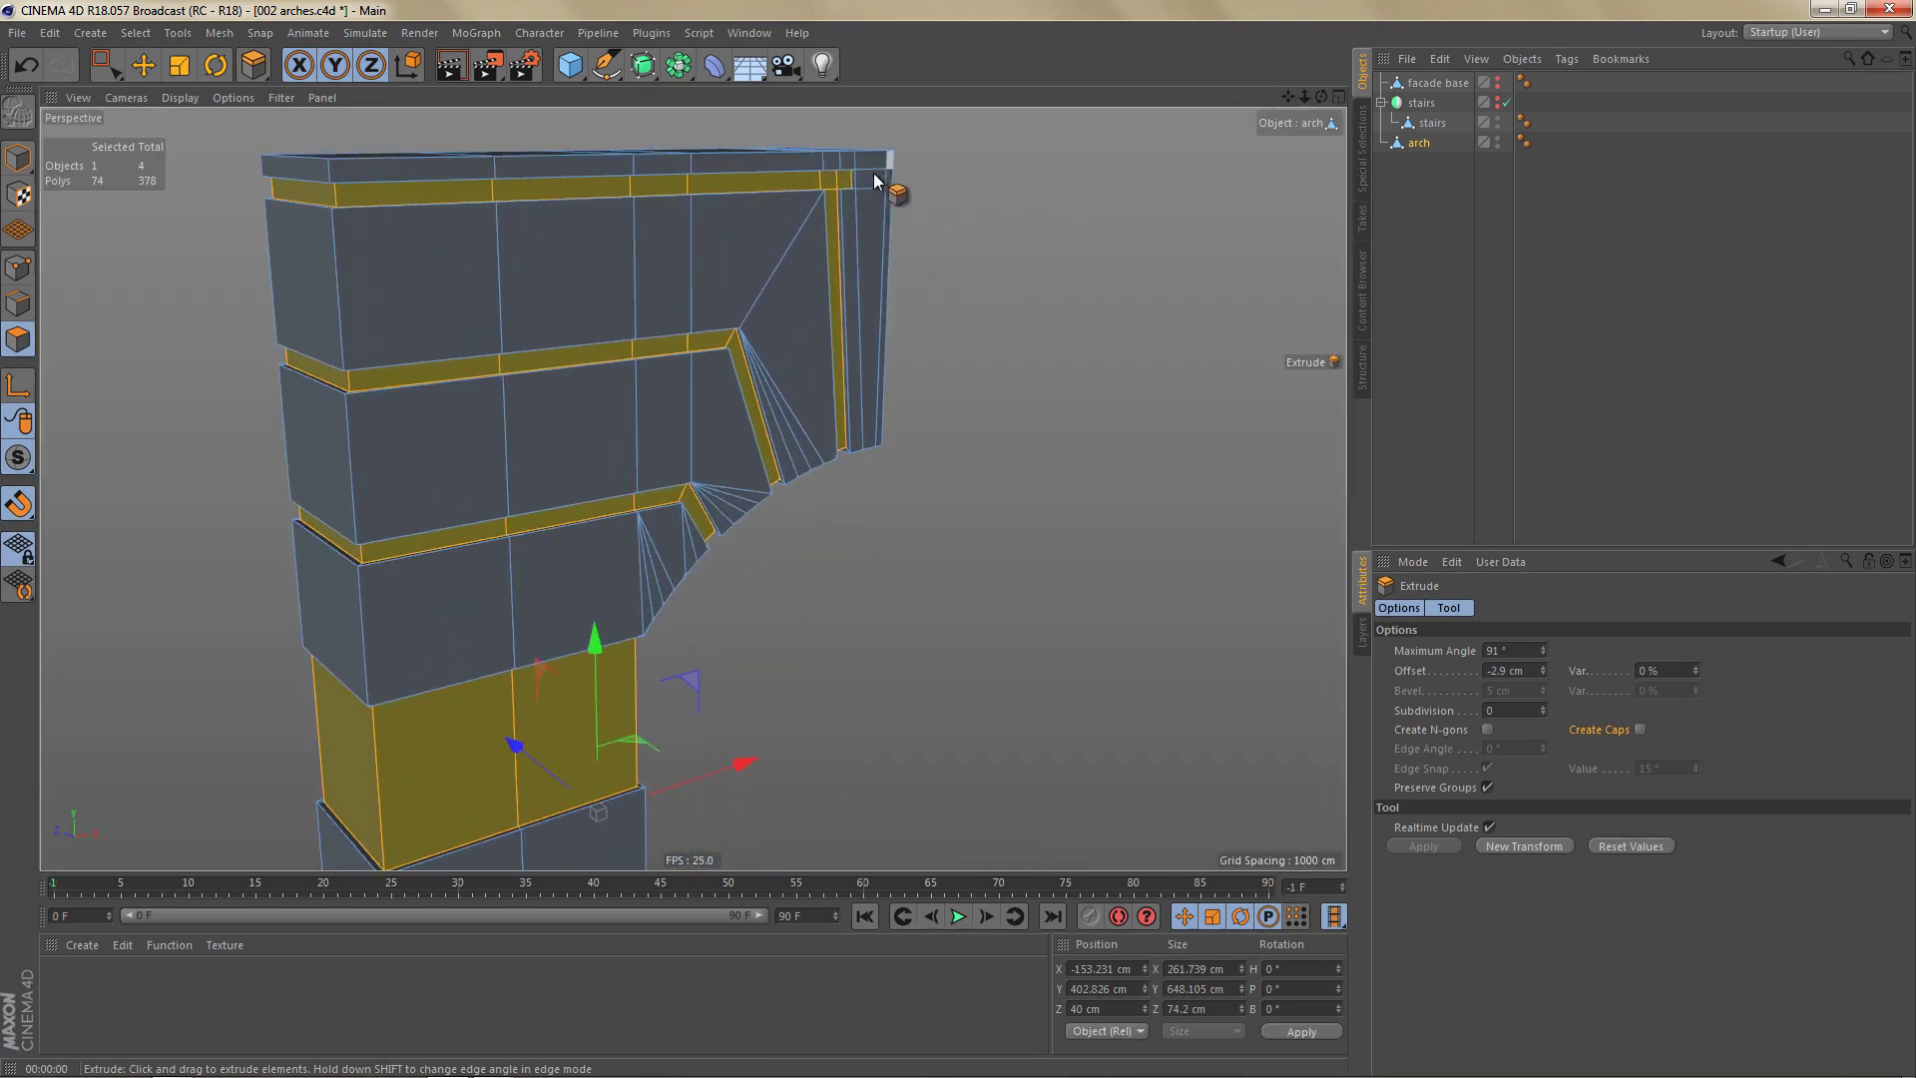
middle_click(896, 286)
middle_click(973, 609)
alt+middle_drag(787, 637, 781, 638)
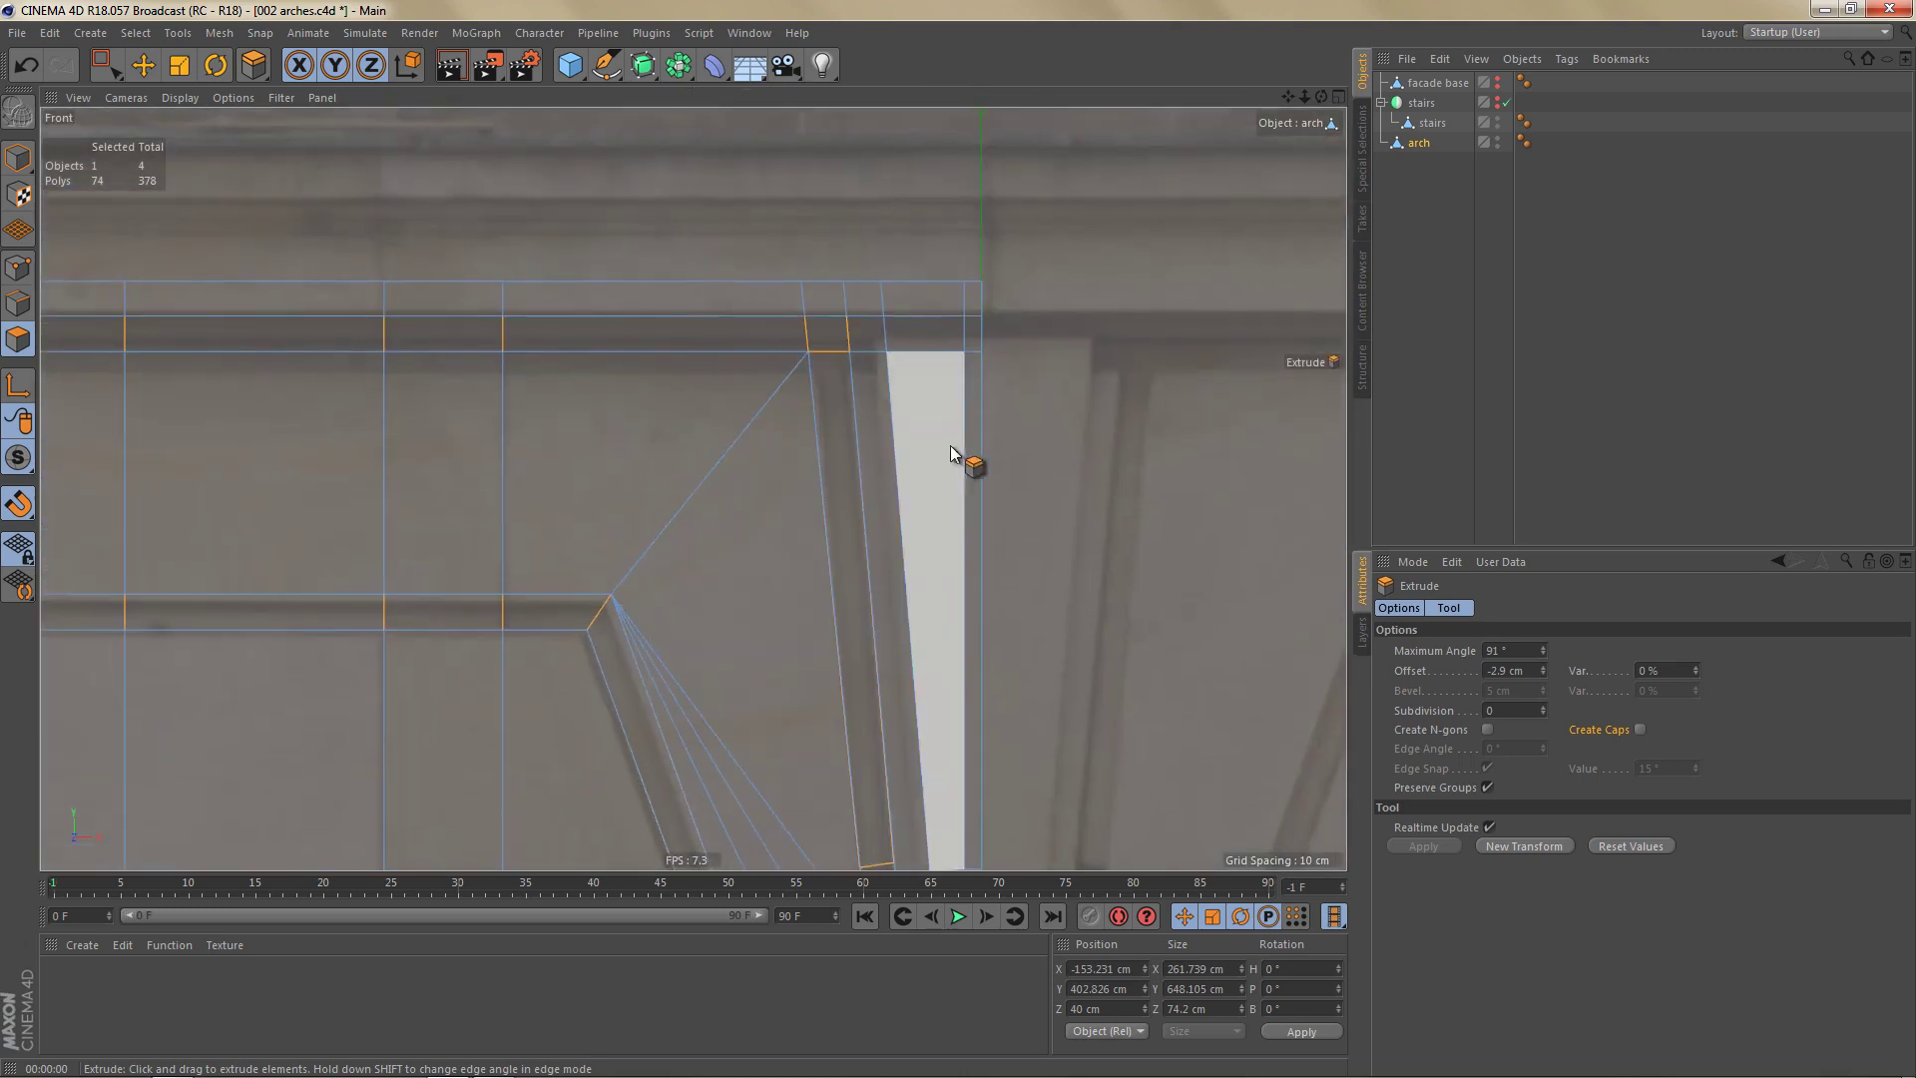
alt+right_drag(980, 315, 1026, 343)
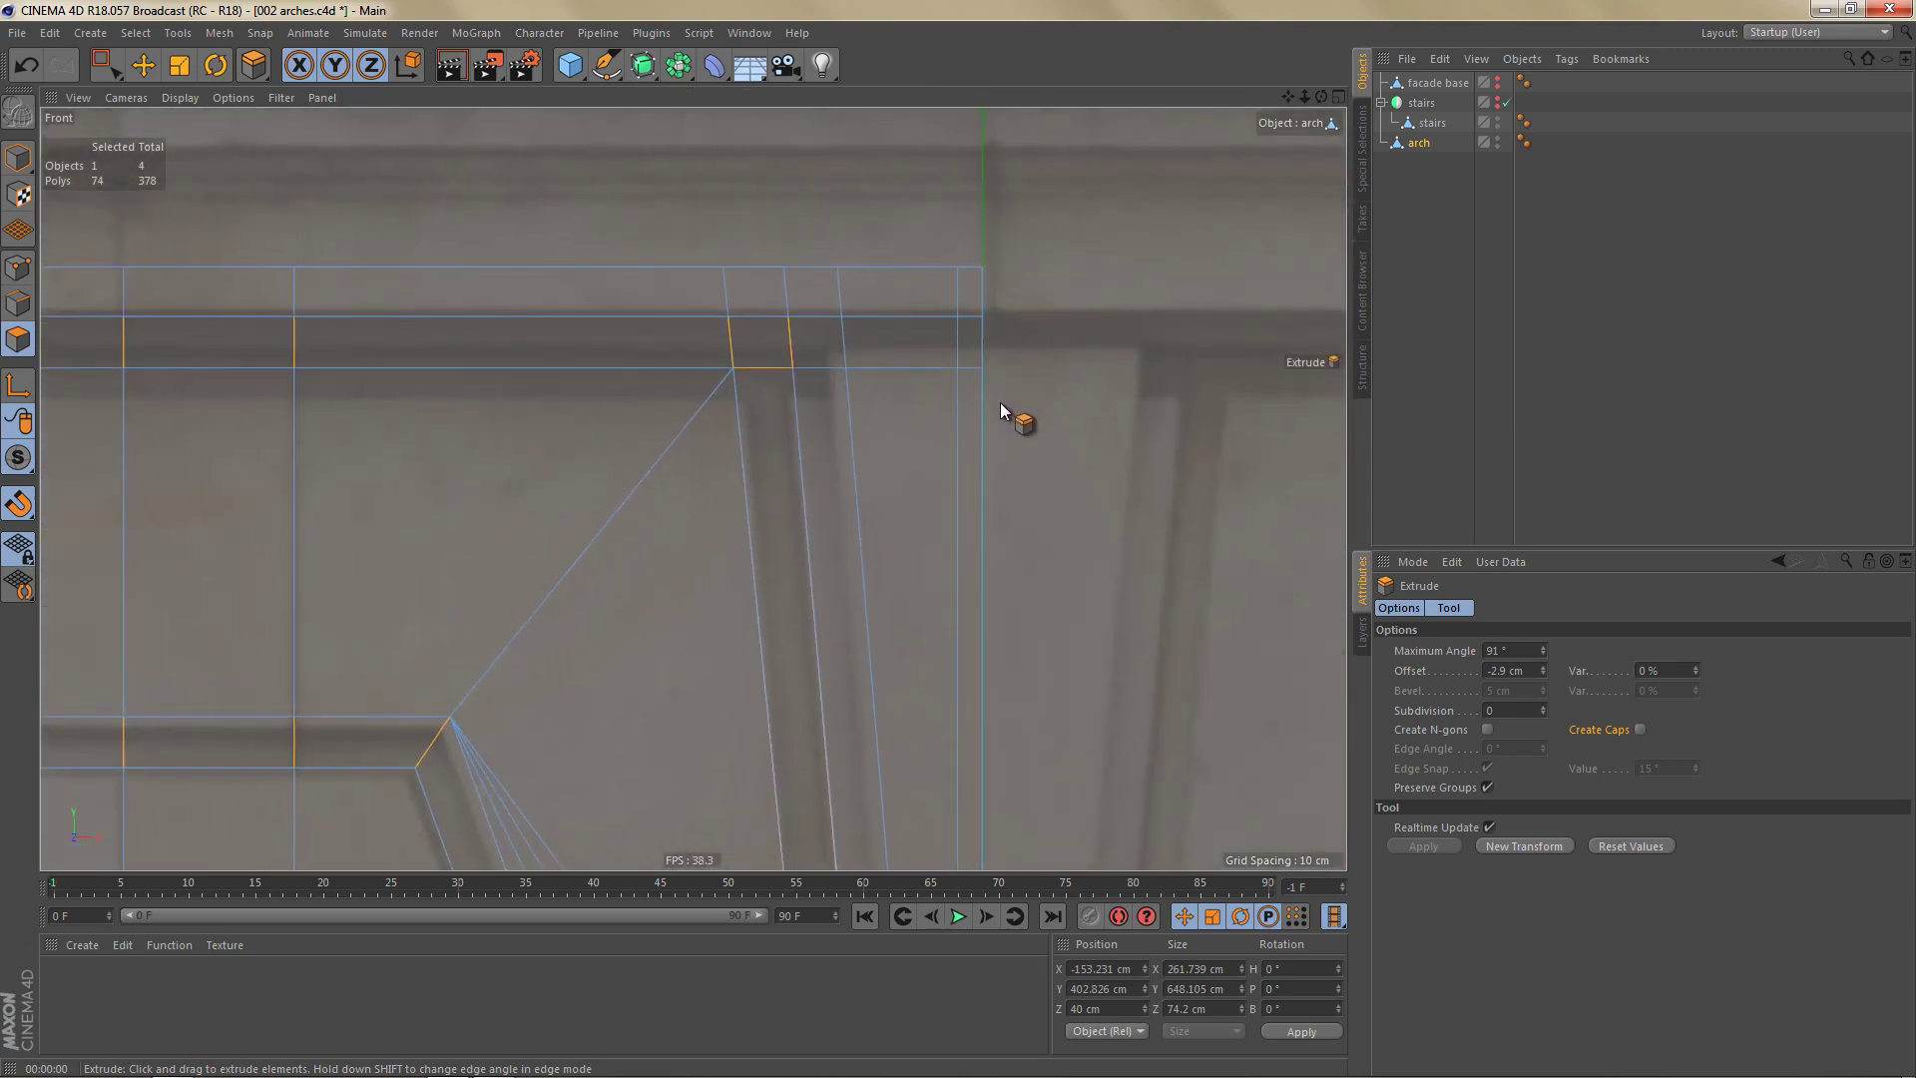
key(0)
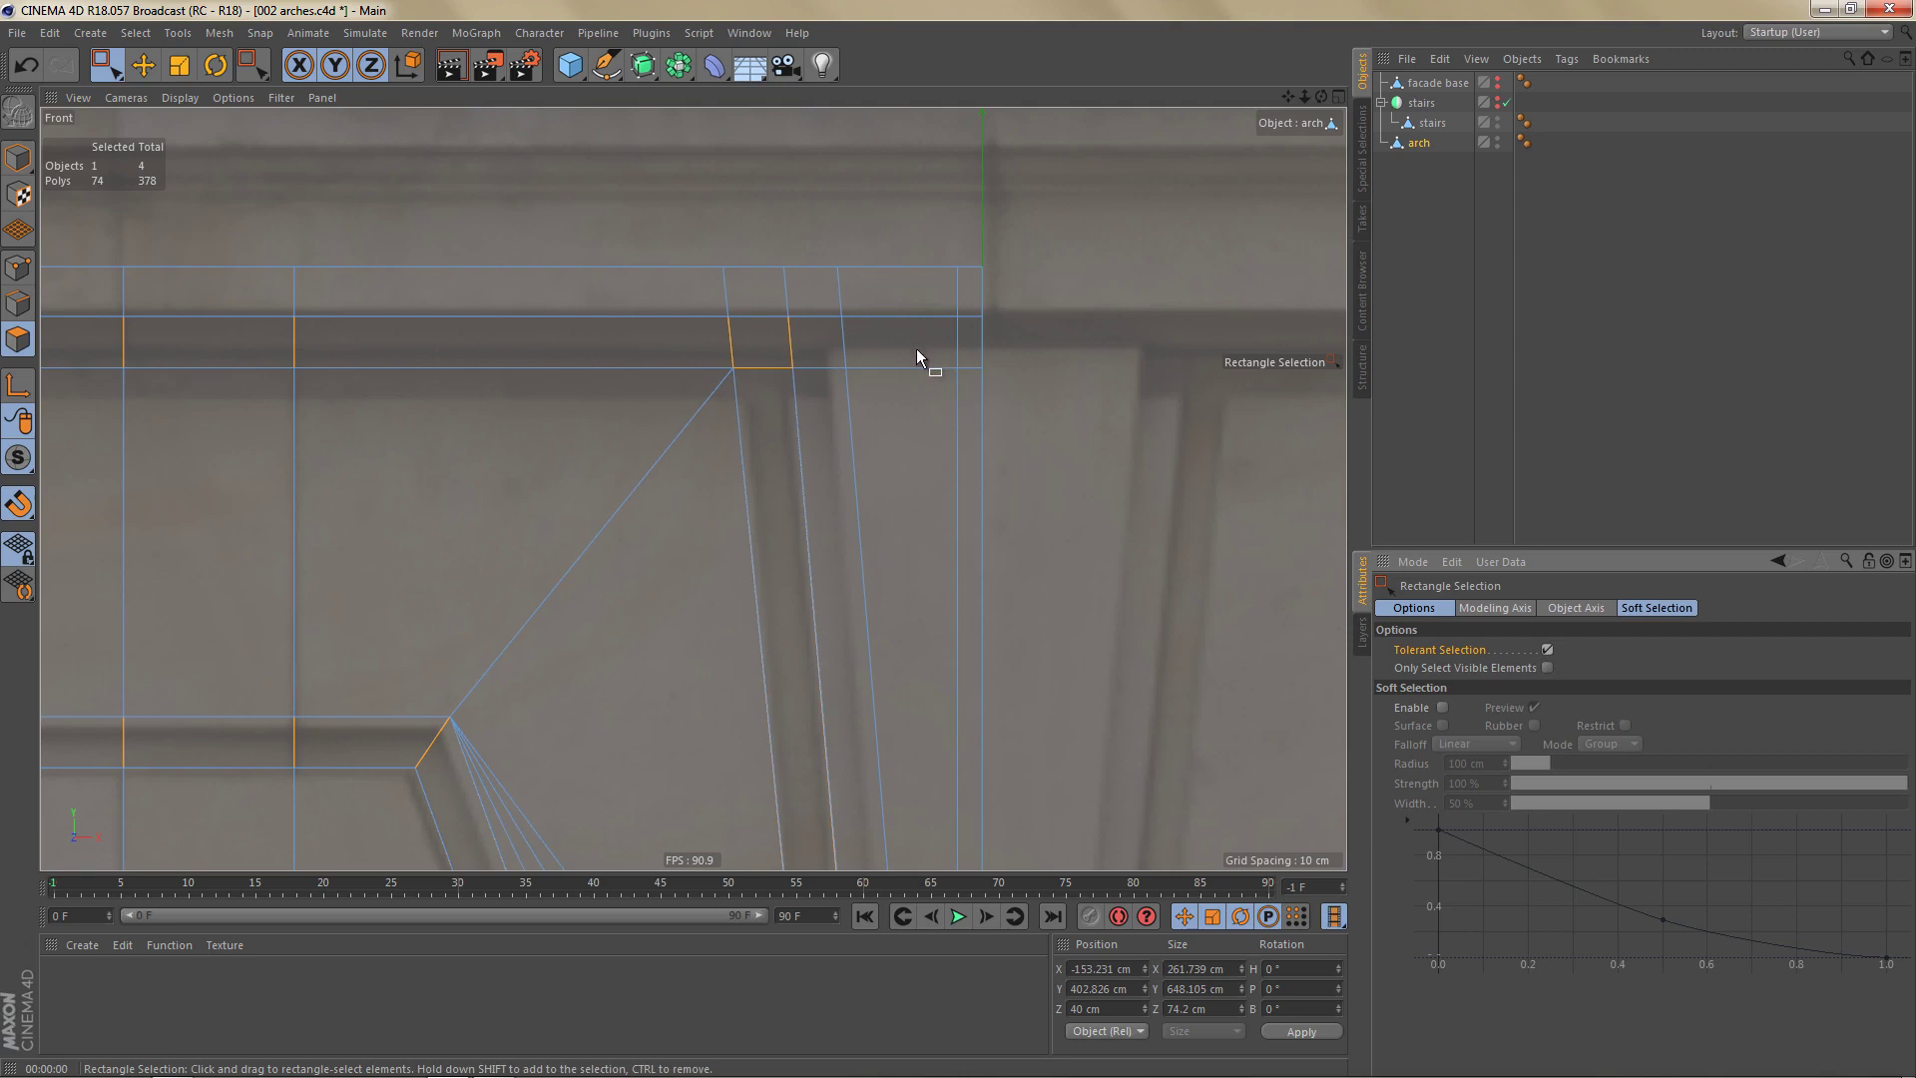
drag(916, 349, 964, 407)
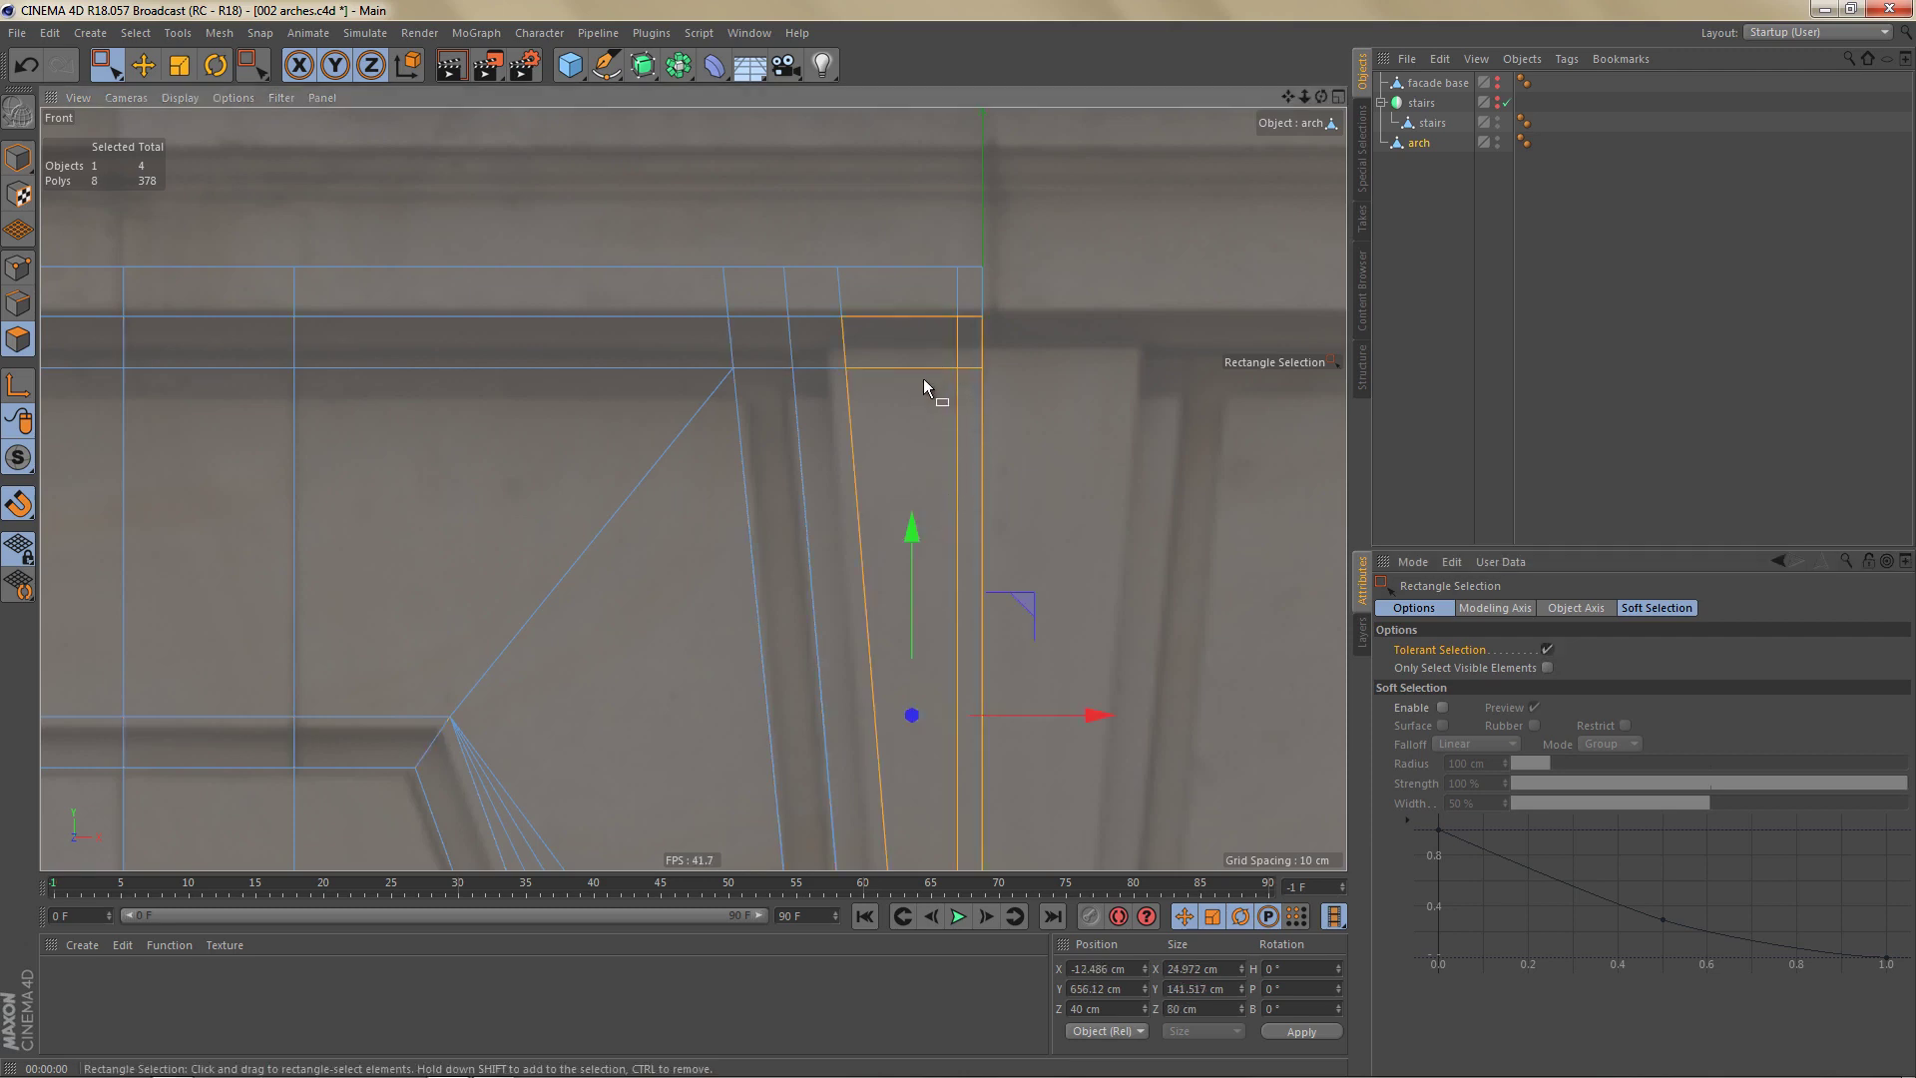
scroll(908, 469, down, 2)
alt+middle_drag(904, 477, 882, 377)
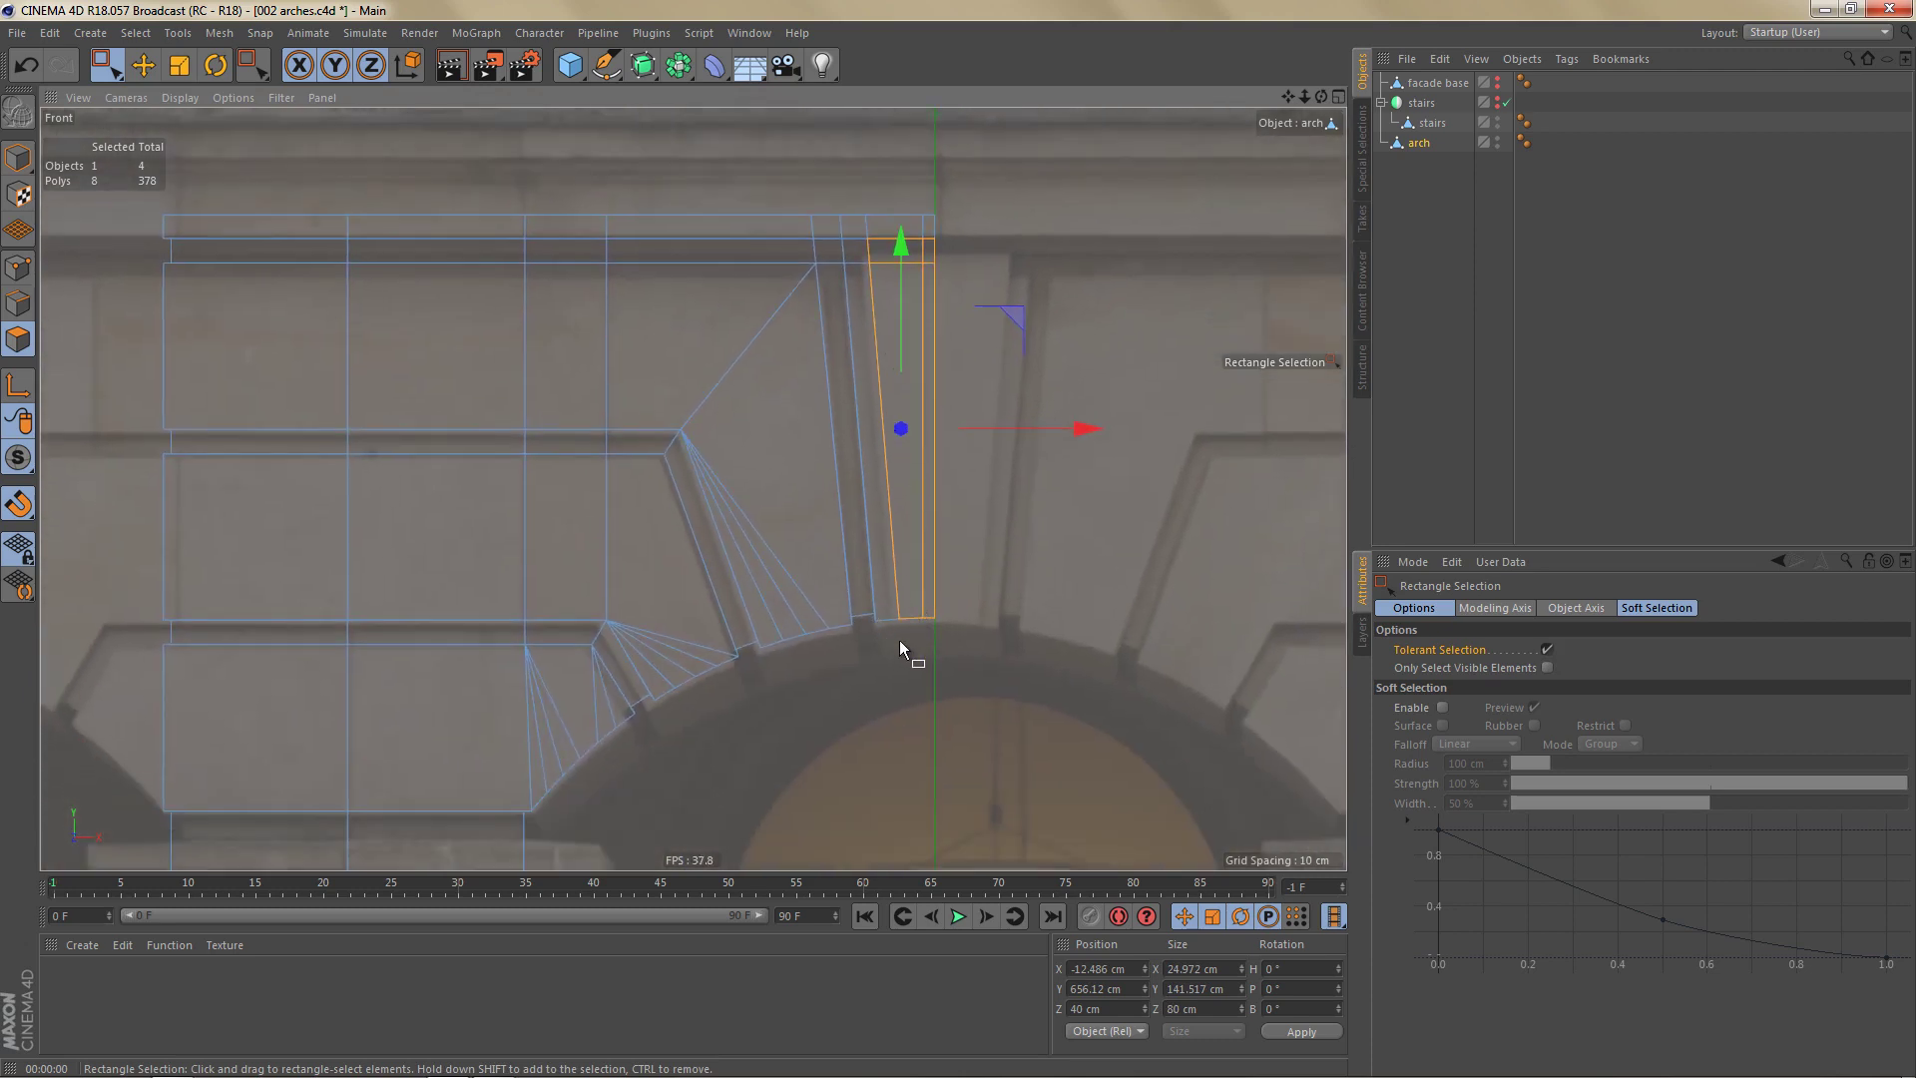
scroll(907, 633, up, 5)
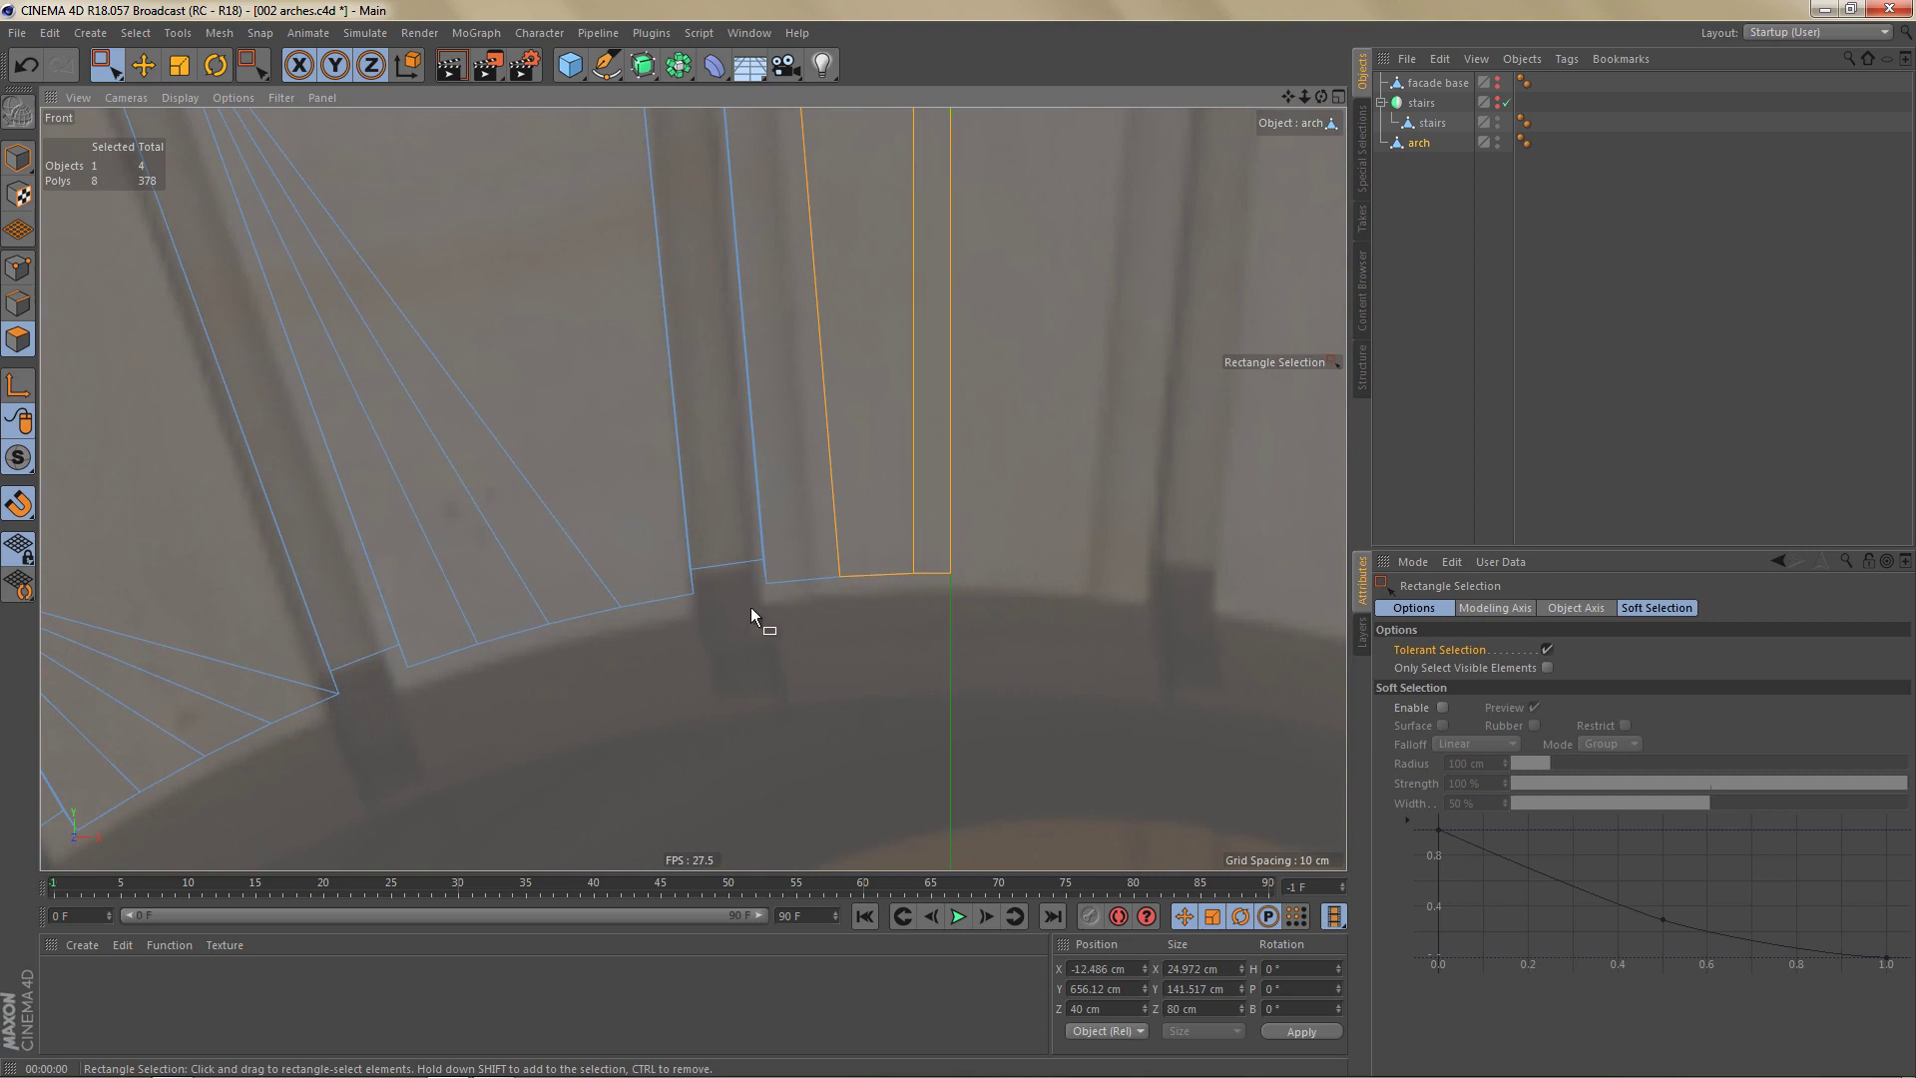
Extrude the selected keystone polygons outward by 10 cm with Create Caps off and render the whole arch.
middle_click(901, 602)
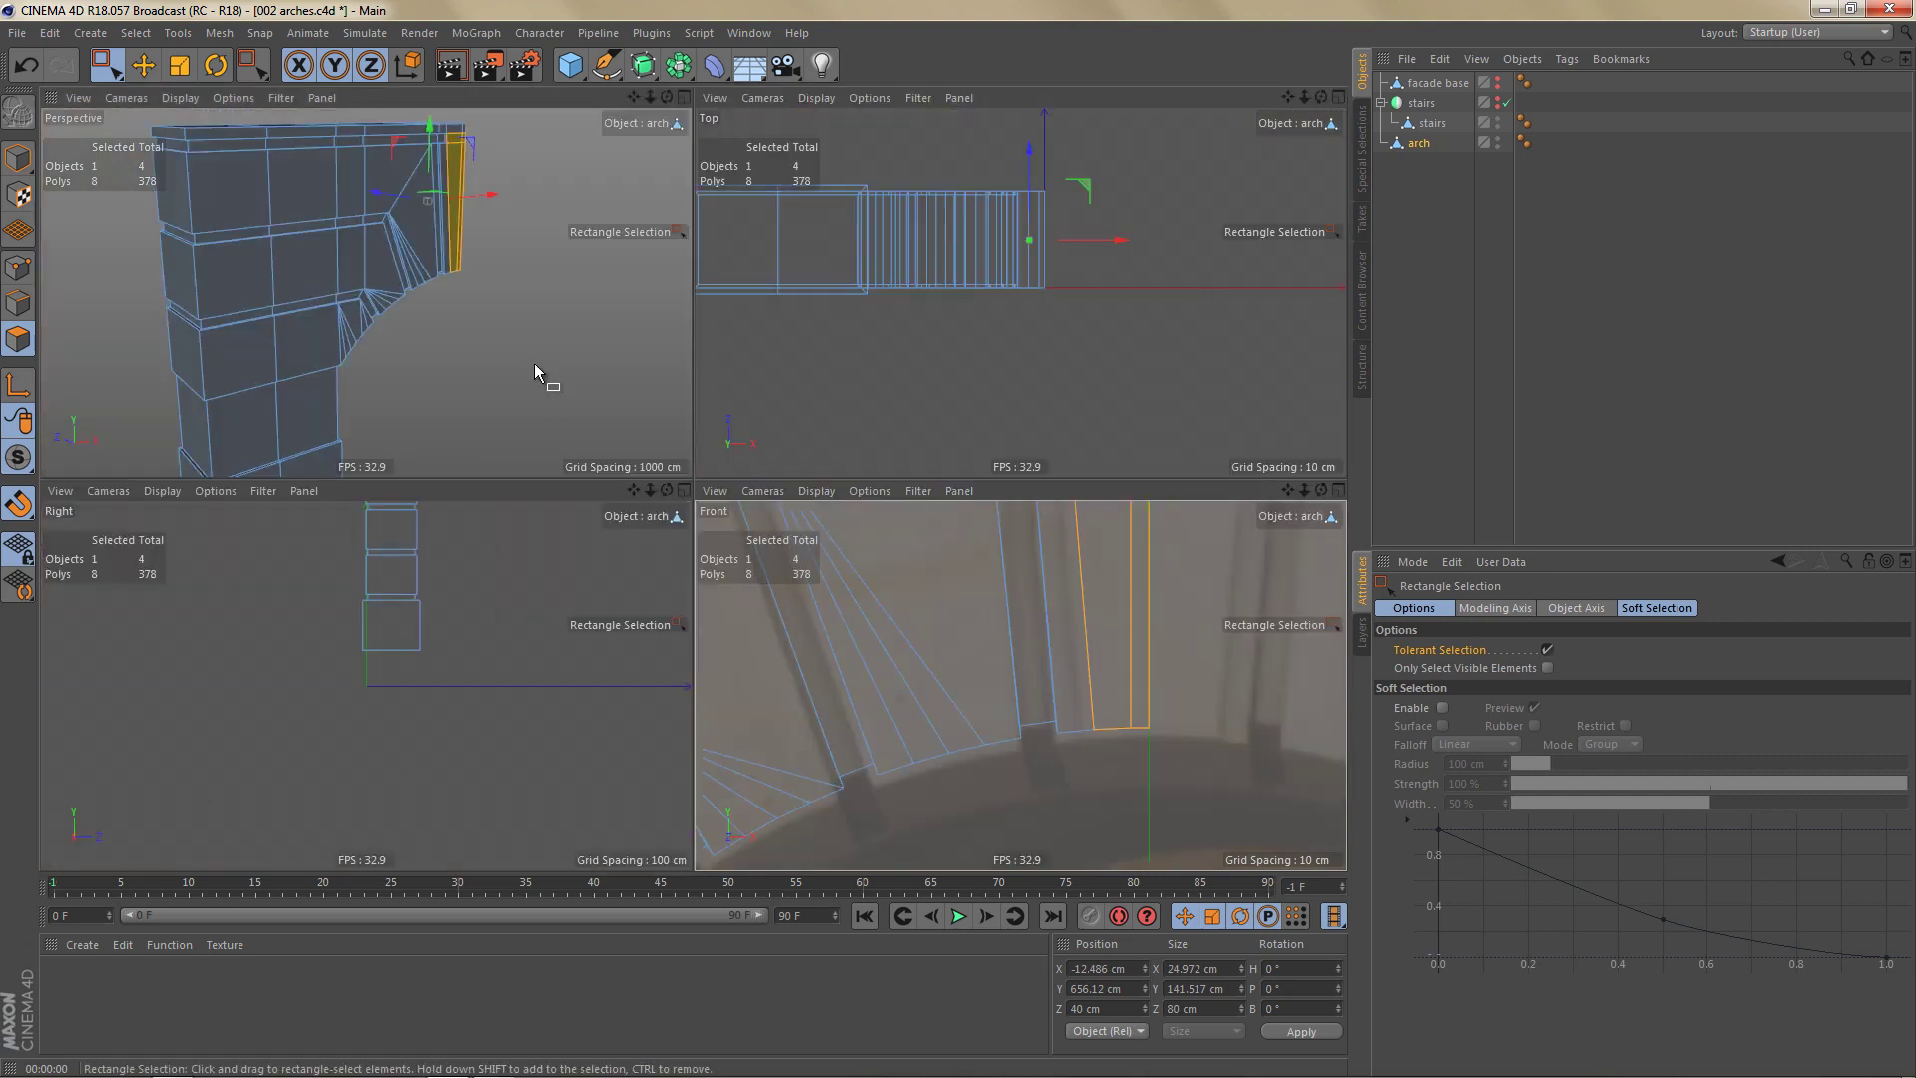
middle_click(535, 365)
alt+drag(795, 393, 736, 371)
alt+right_drag(829, 334, 984, 415)
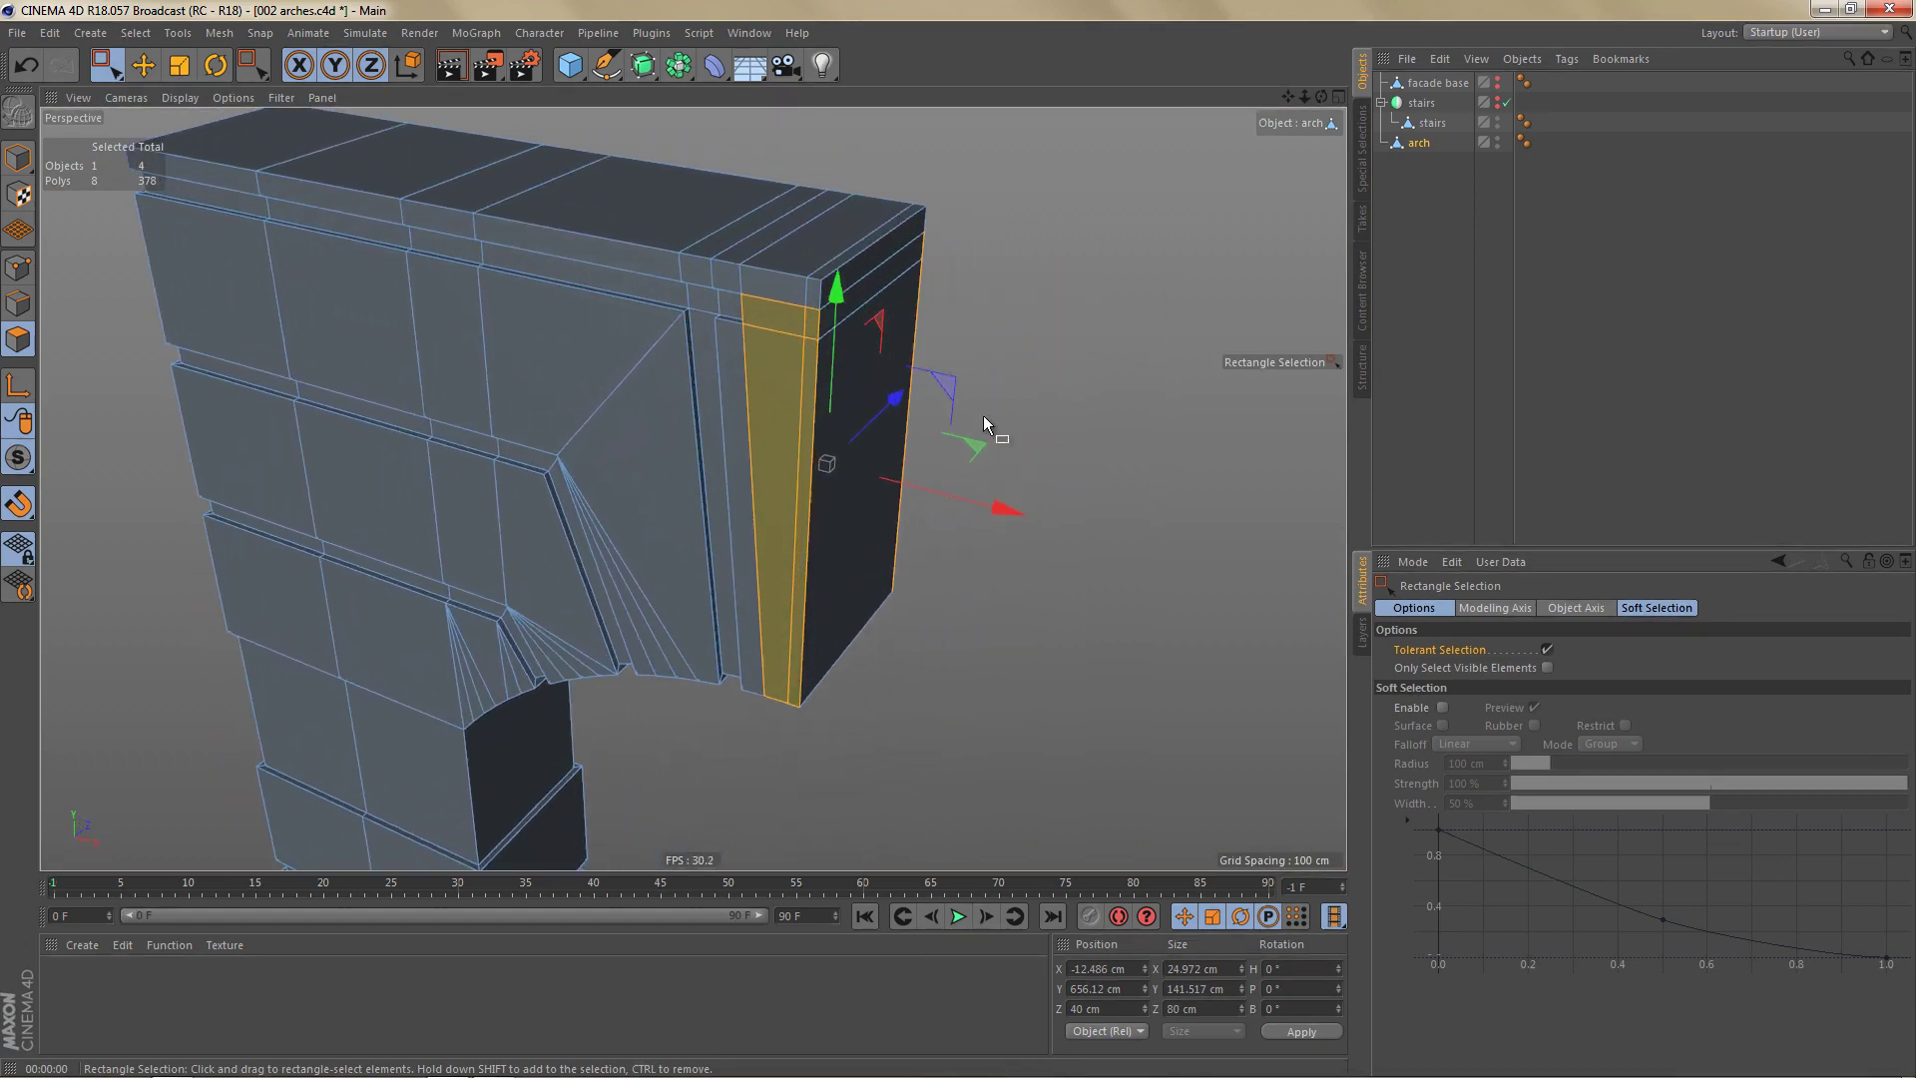
key(d)
drag(1034, 404, 960, 539)
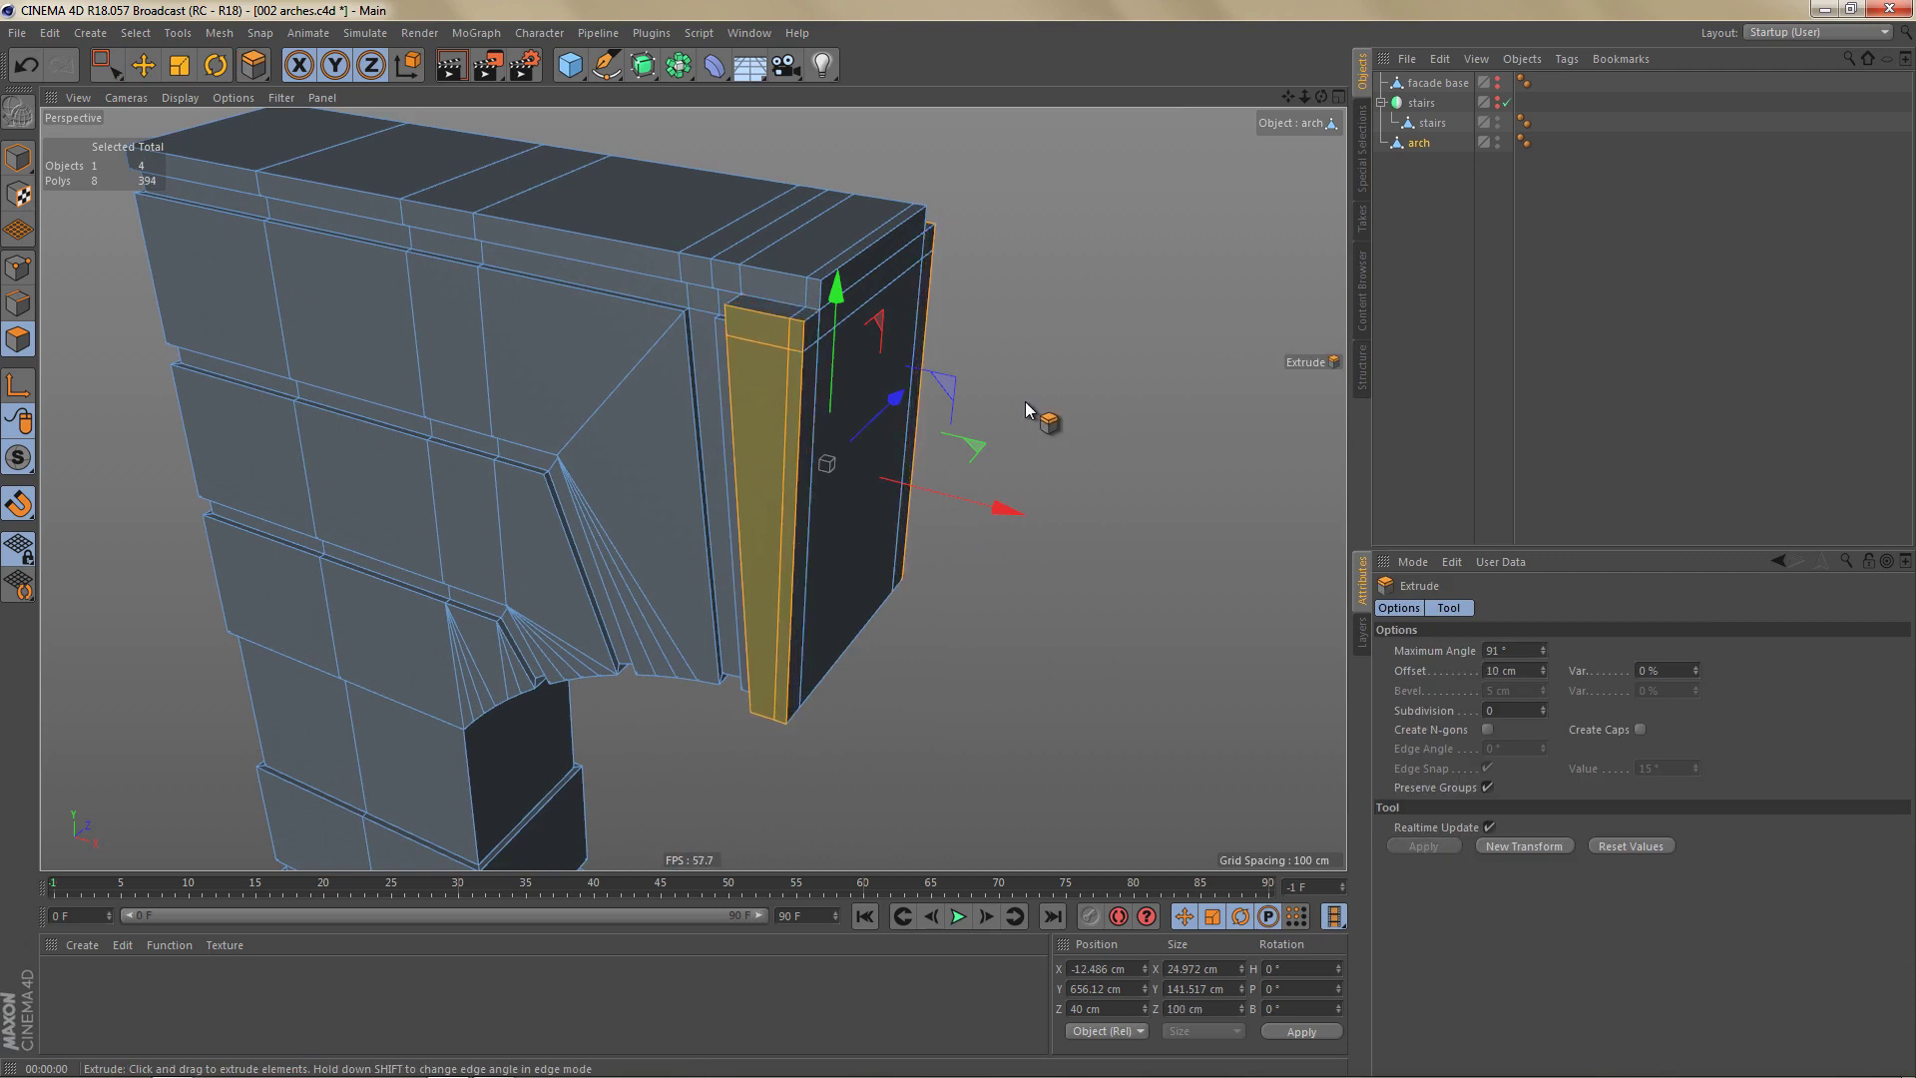
alt+right_drag(869, 390, 677, 464)
alt+drag(677, 464, 805, 431)
key(ctrl+r)
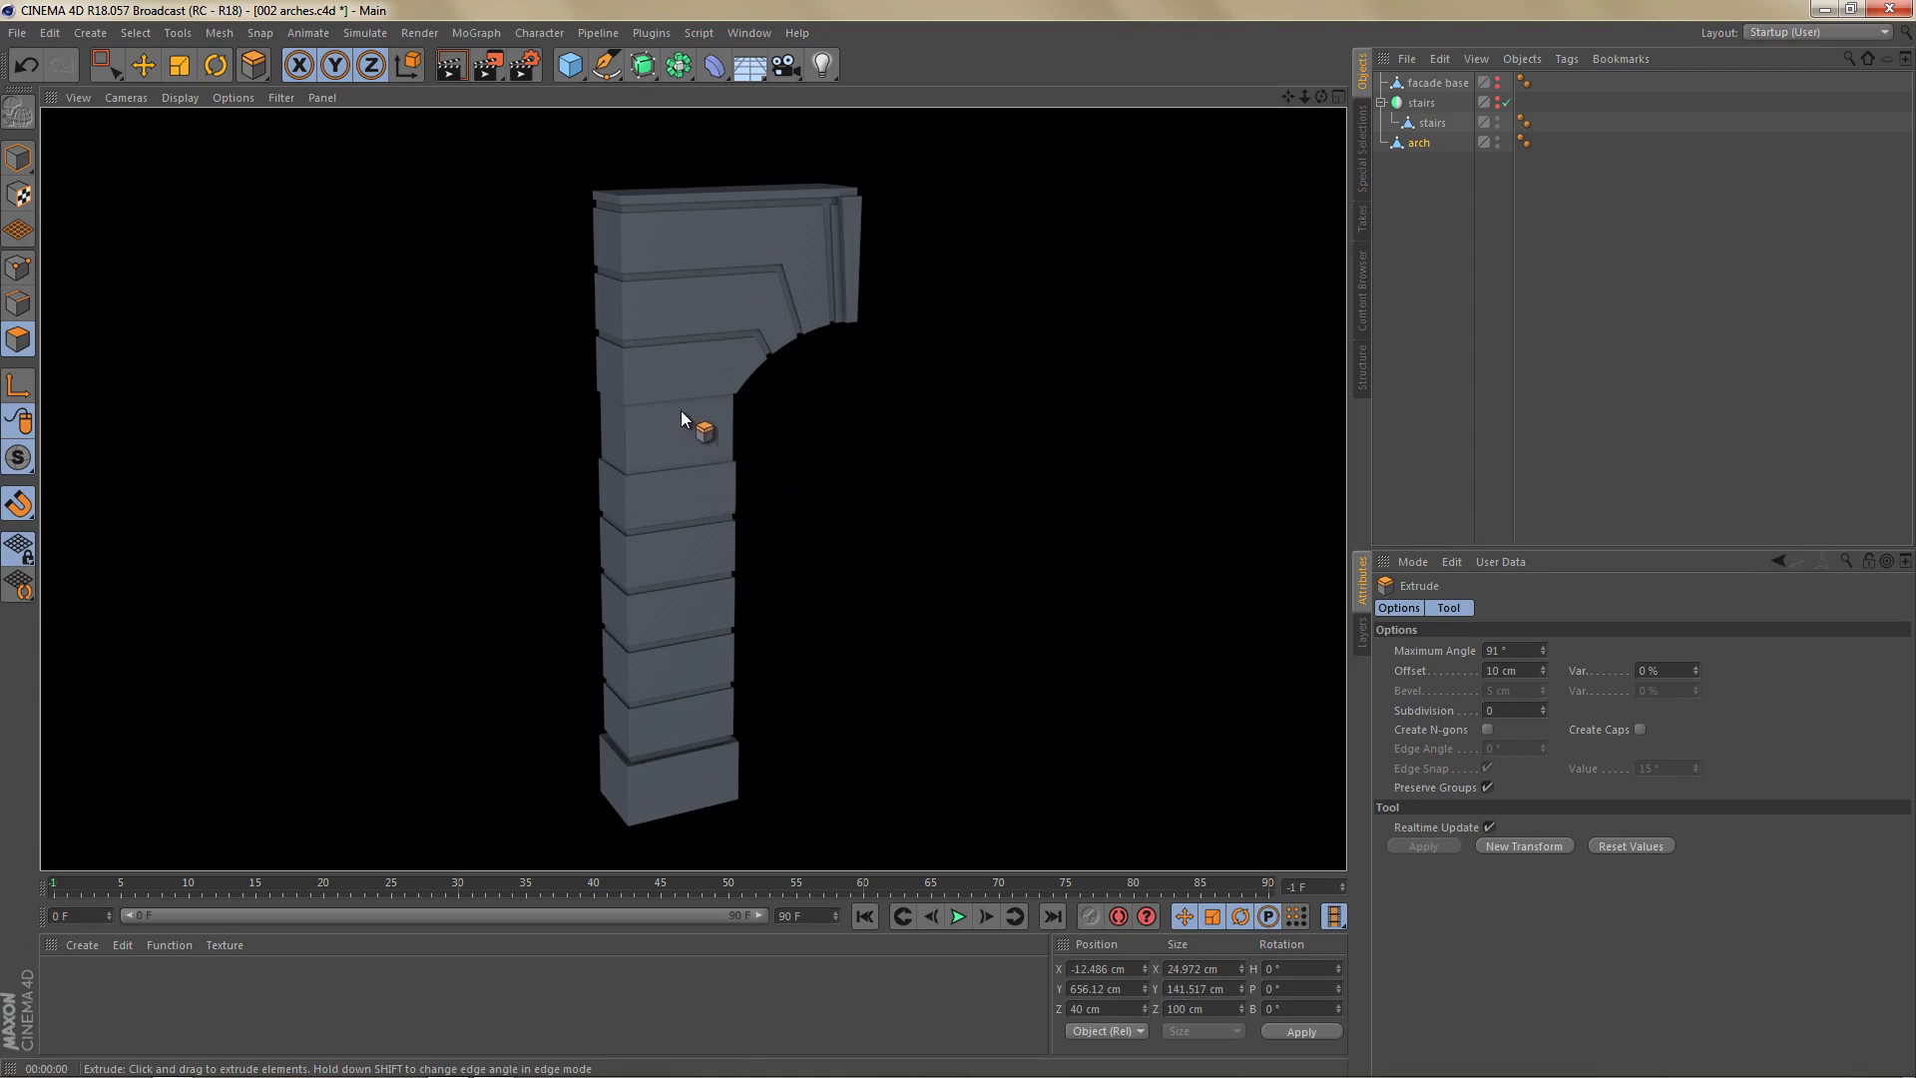
Compare the keystone and arch grooves with the reference photo in the front view.
middle_click(722, 317)
middle_click(949, 684)
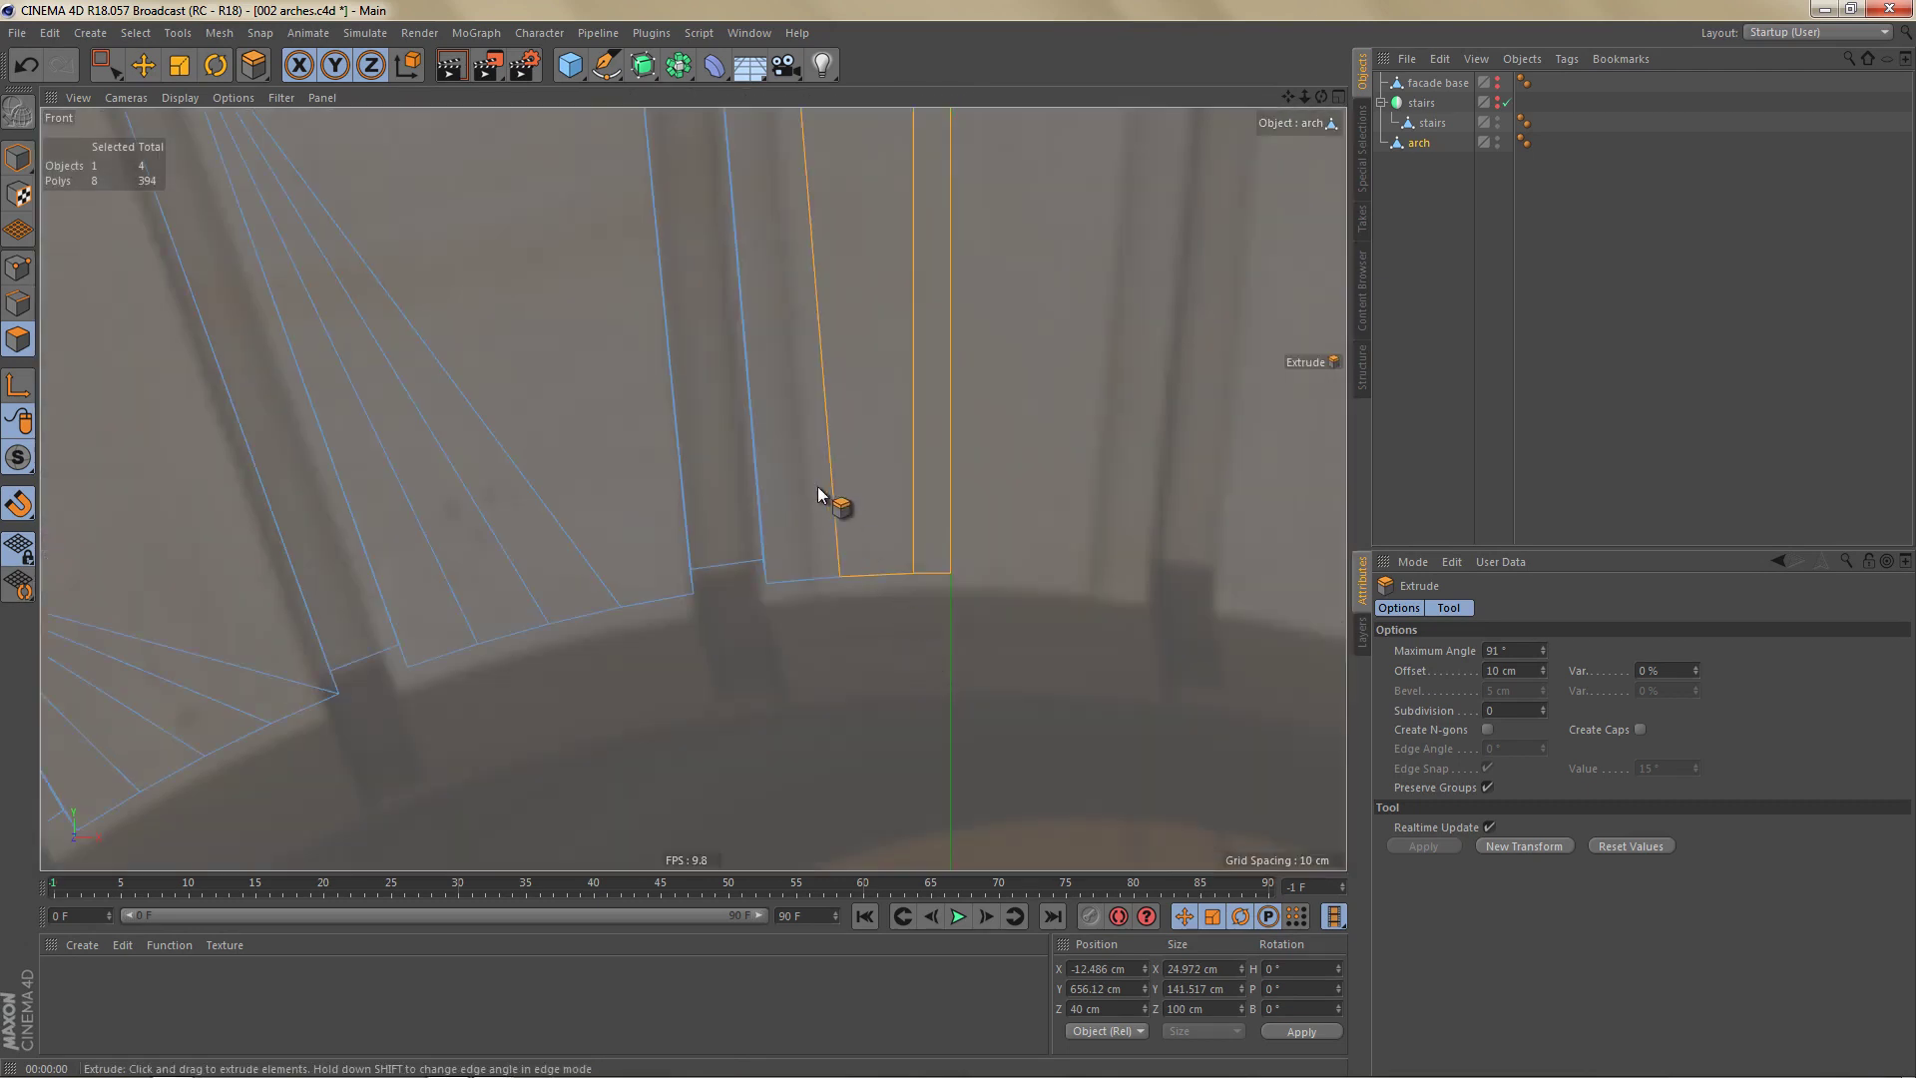
scroll(792, 435, down, 5)
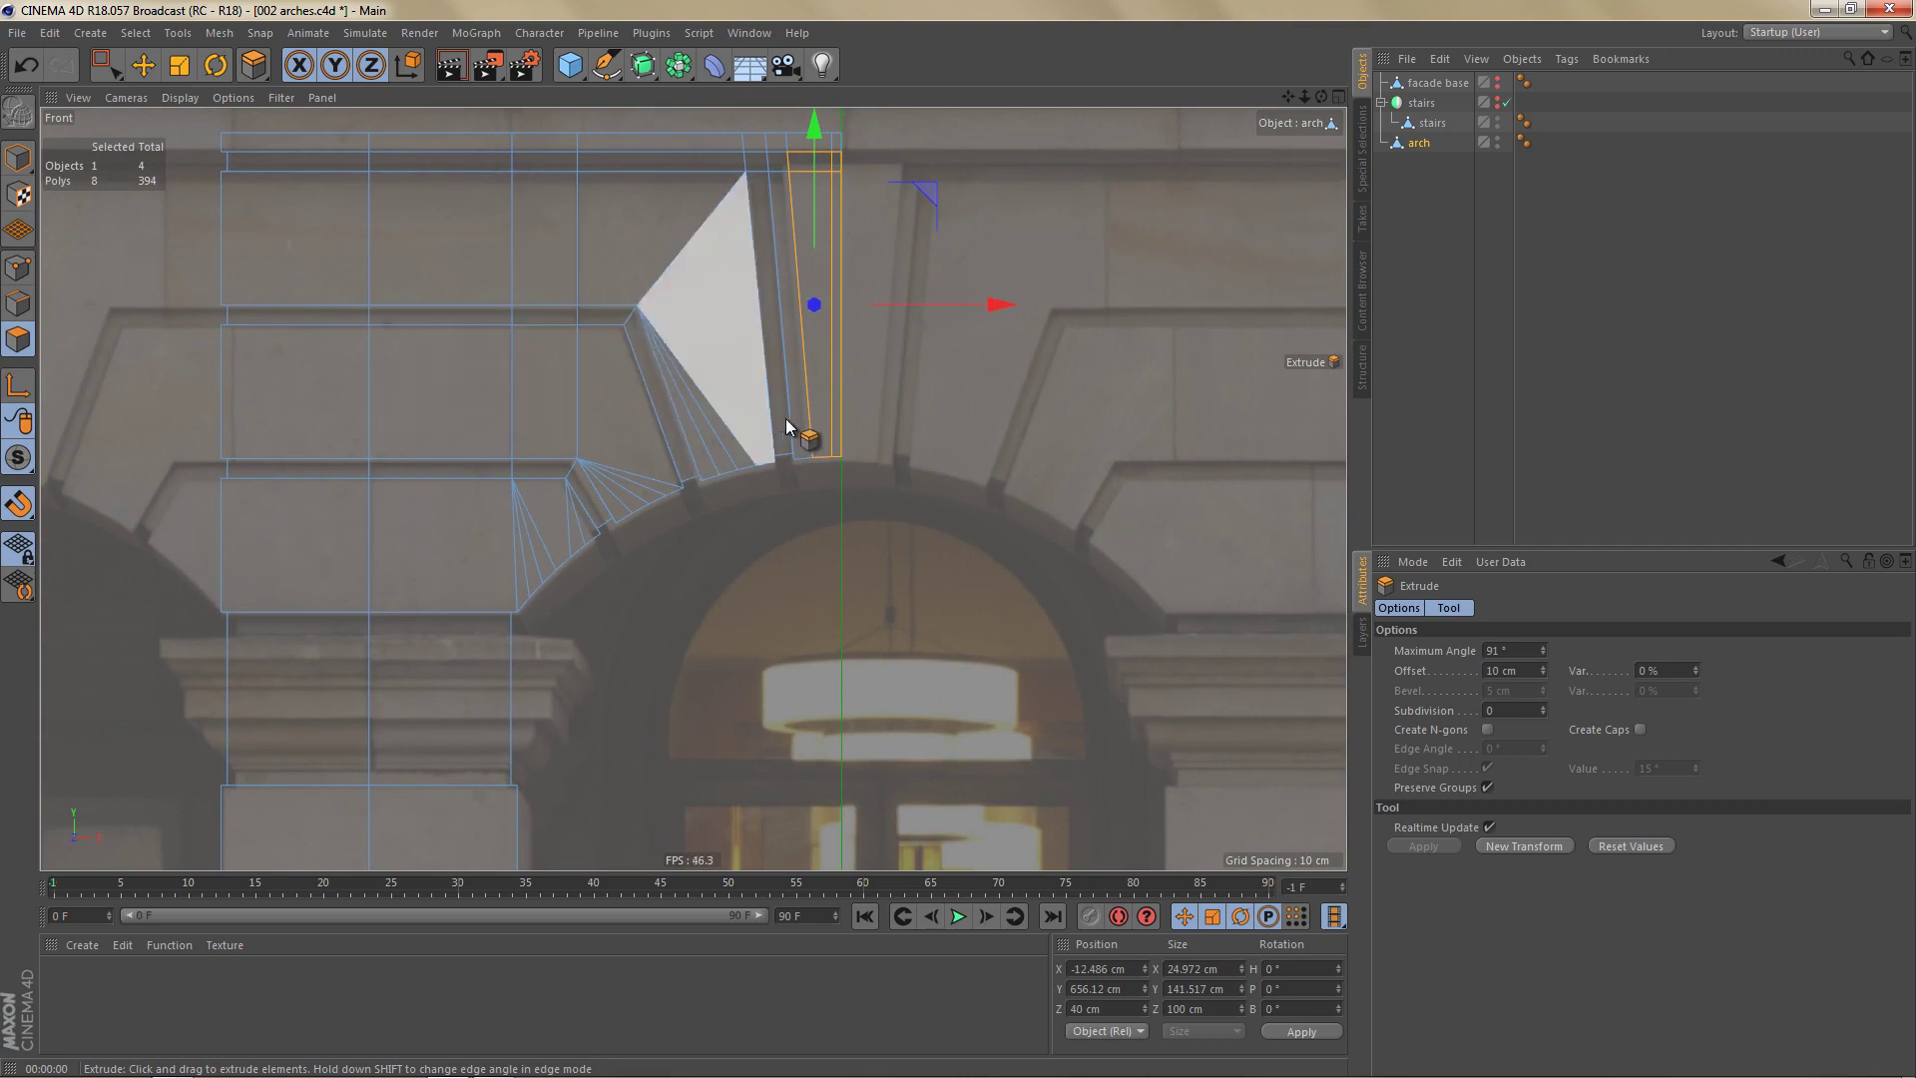
scroll(1187, 211, up, 3)
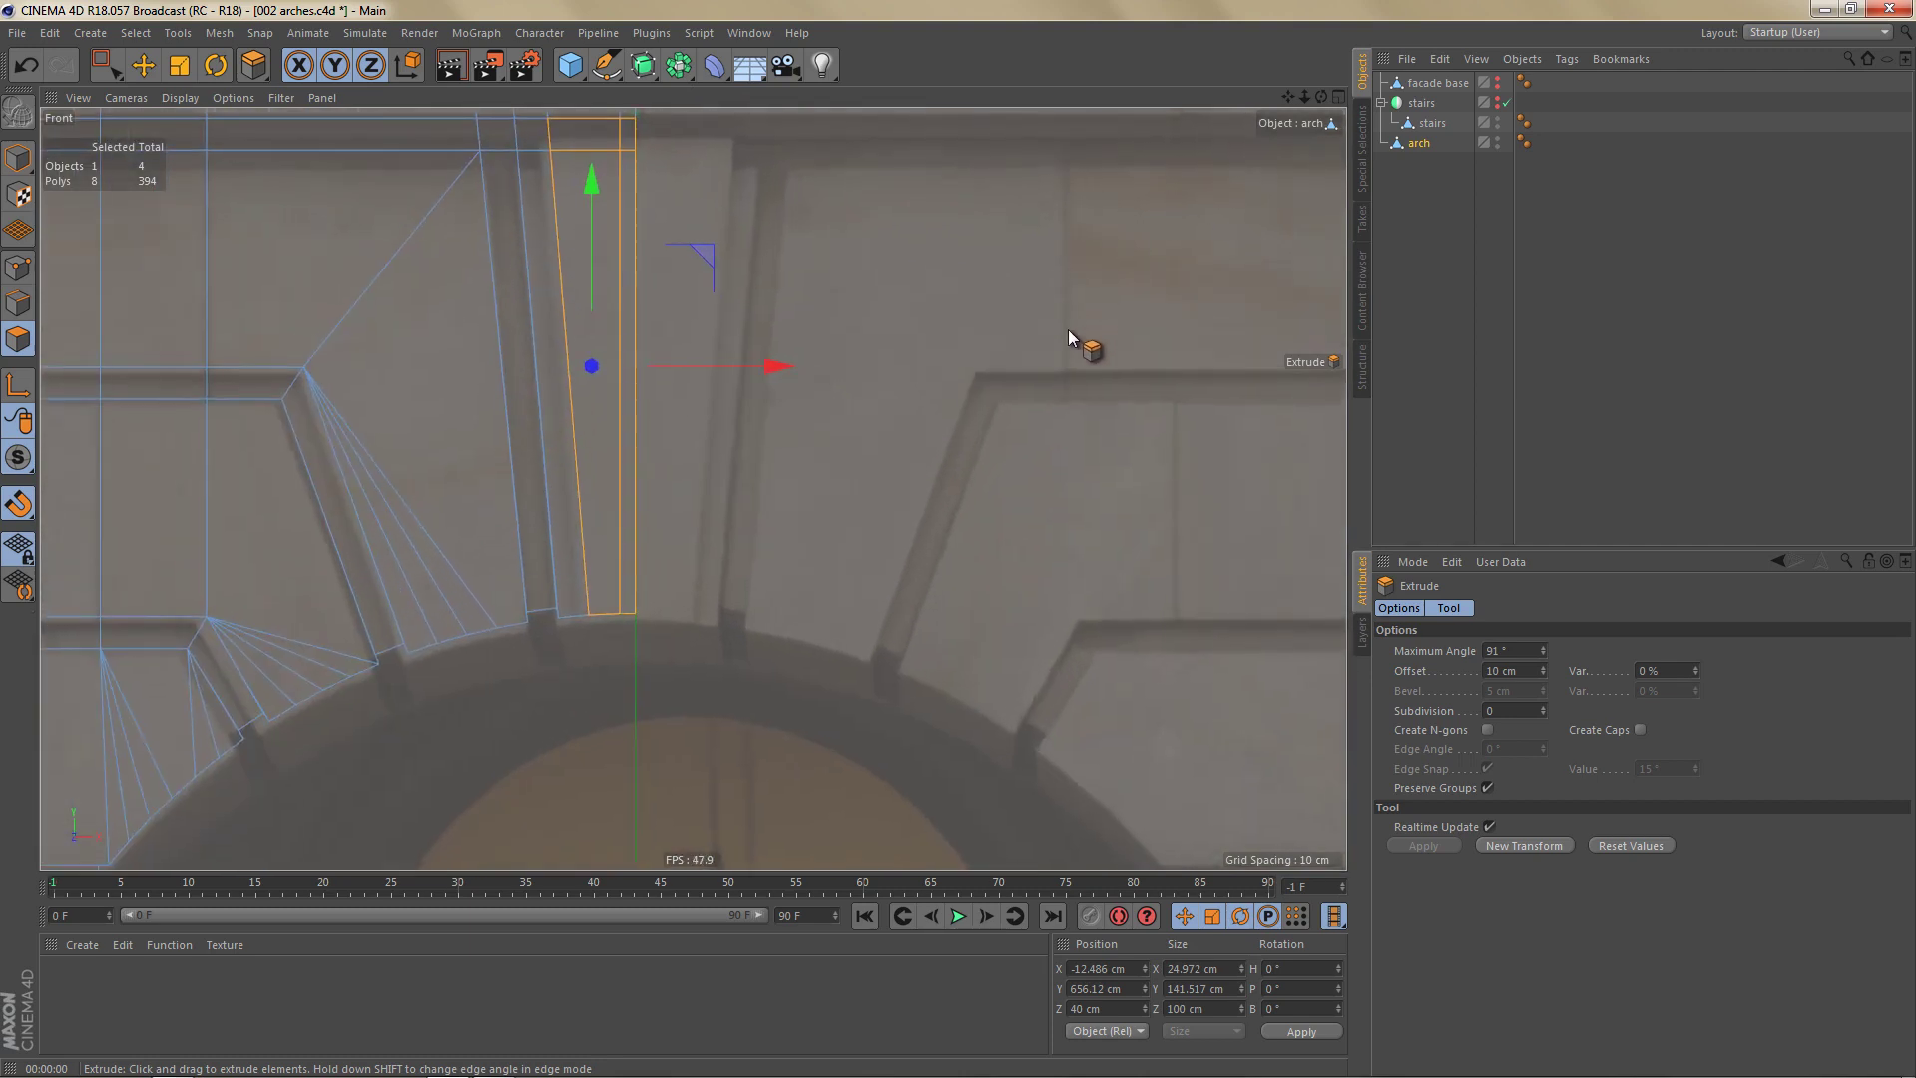